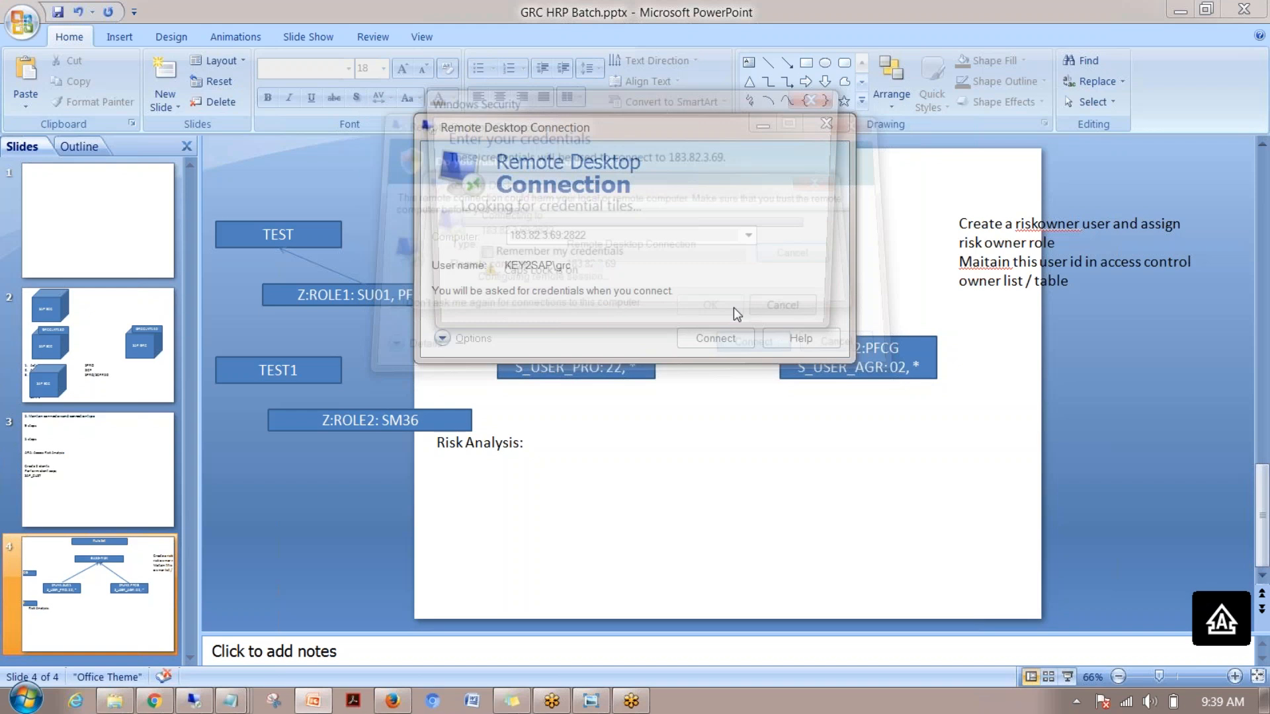
# Start a Remote Desktop connection to the server at 183.82.3.69:2822
pyautogui.press('capslock')
# Sign in with the account password, accept the certificate warning and dismiss the logon notice
pyautogui.write('******')
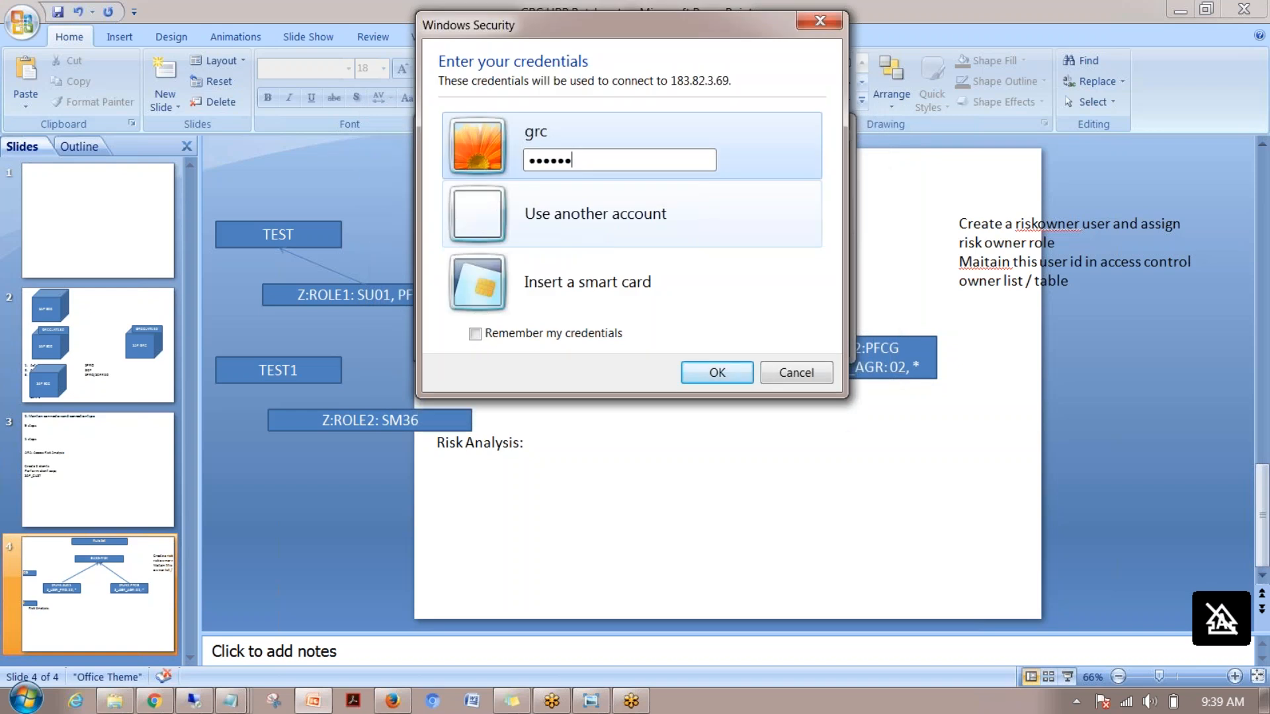
pyautogui.write('***')
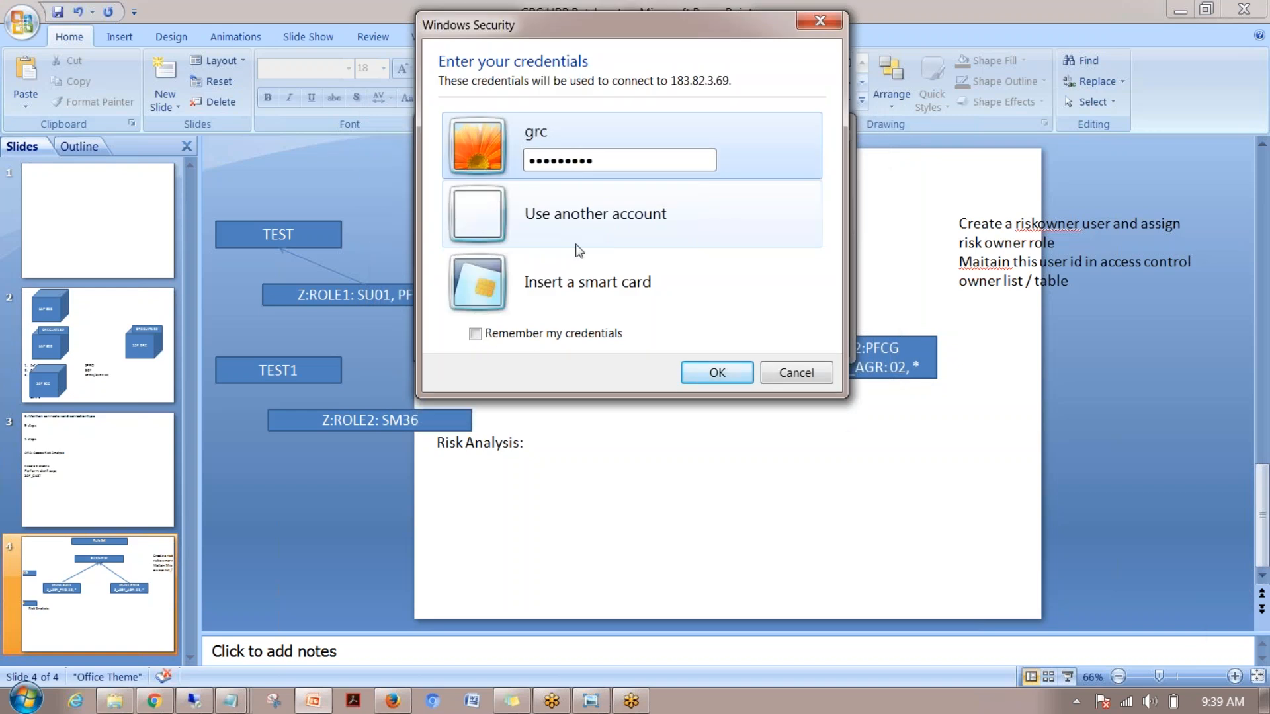
pyautogui.click(705, 377)
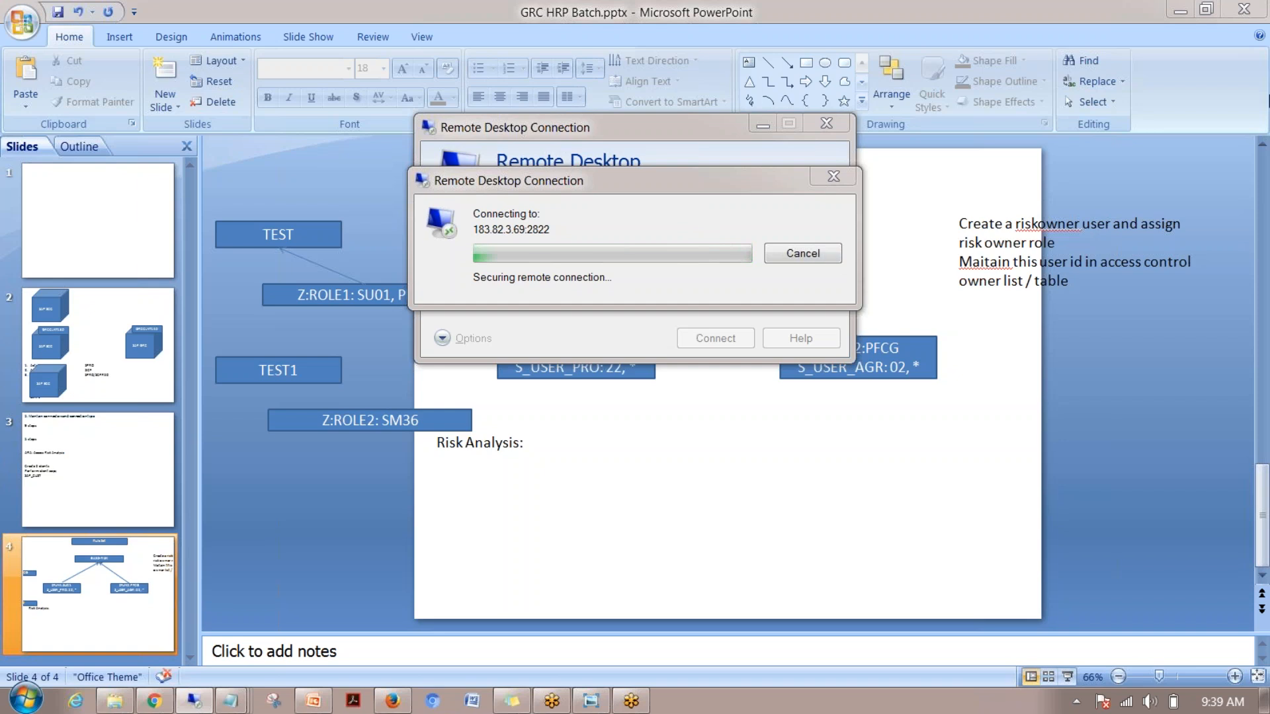
pyautogui.click(699, 394)
pyautogui.click(638, 511)
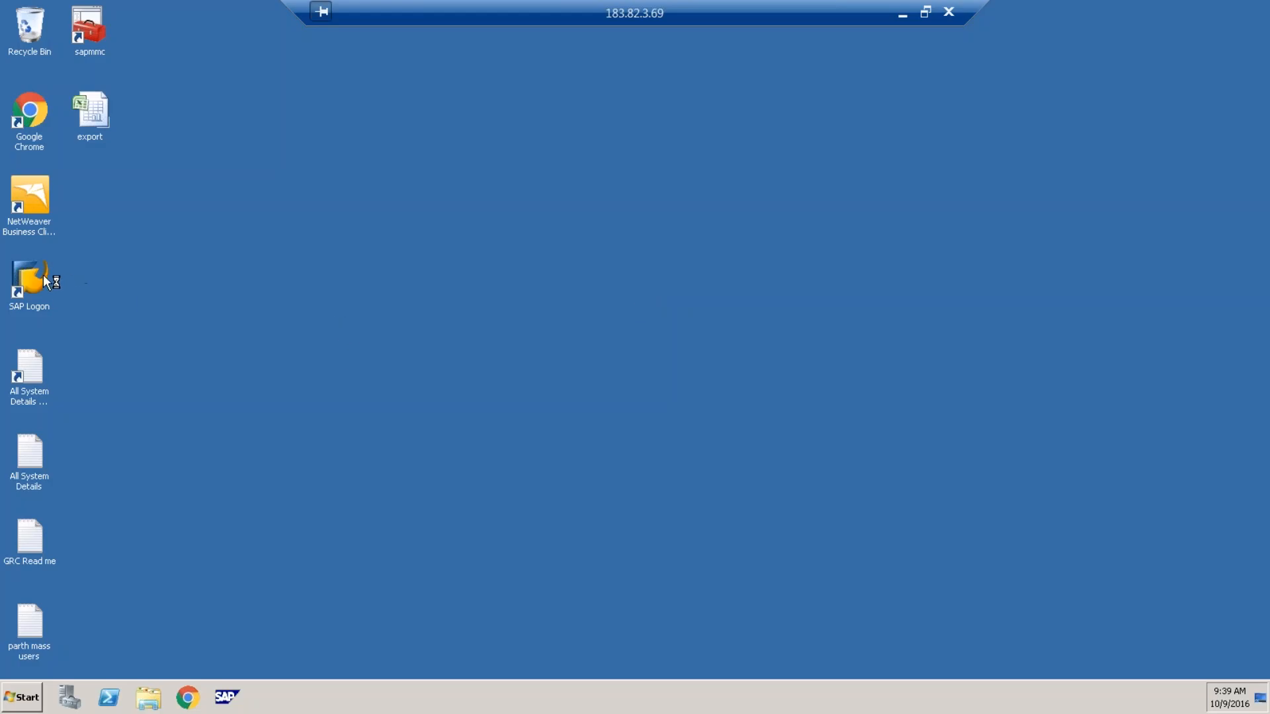
# Launch SAP Logon and open the GRC10.1 logon screen, checking the Client, User and Password fields
pyautogui.doubleClick(37, 274)
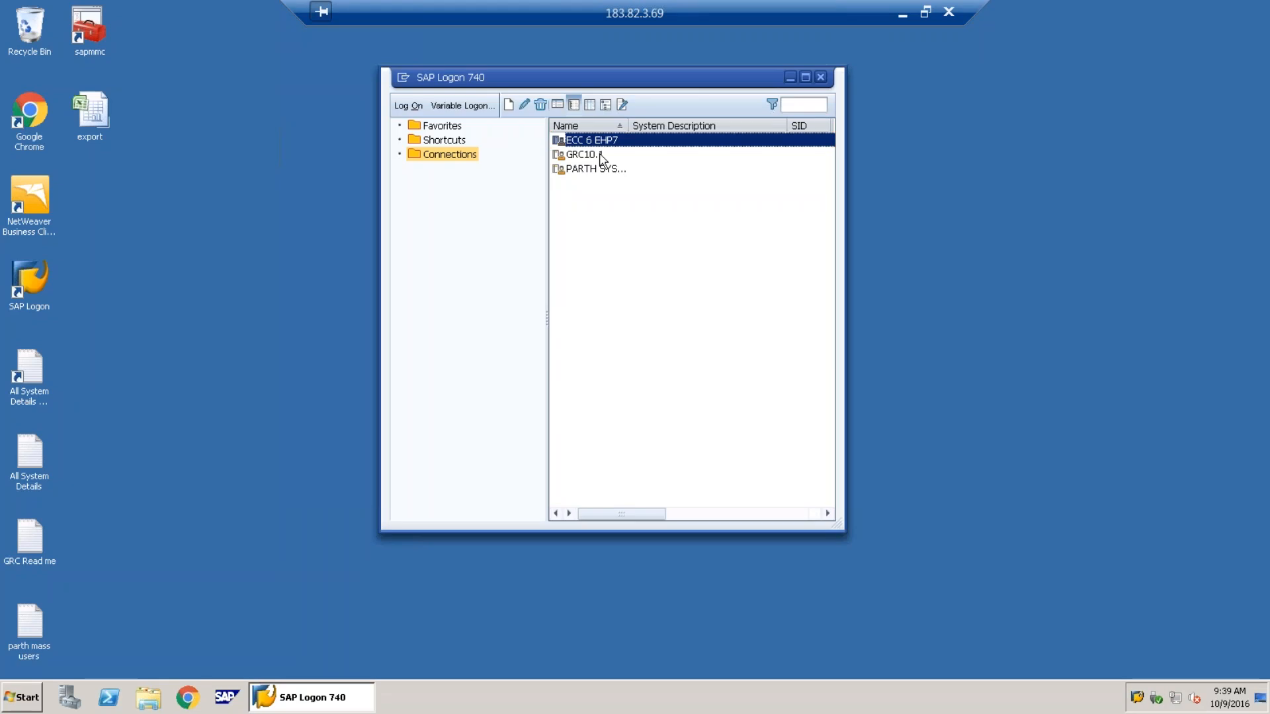
pyautogui.click(601, 157)
pyautogui.doubleClick(601, 156)
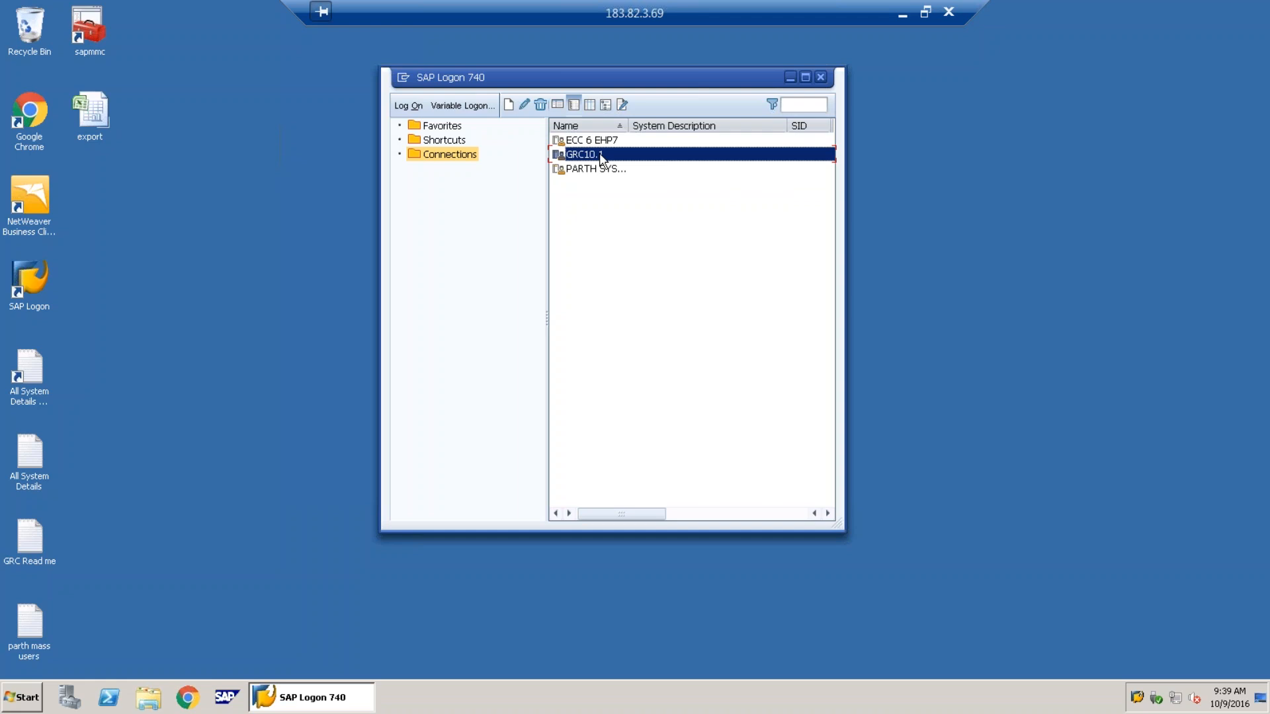
pyautogui.hotkey('shift', 'Tab')
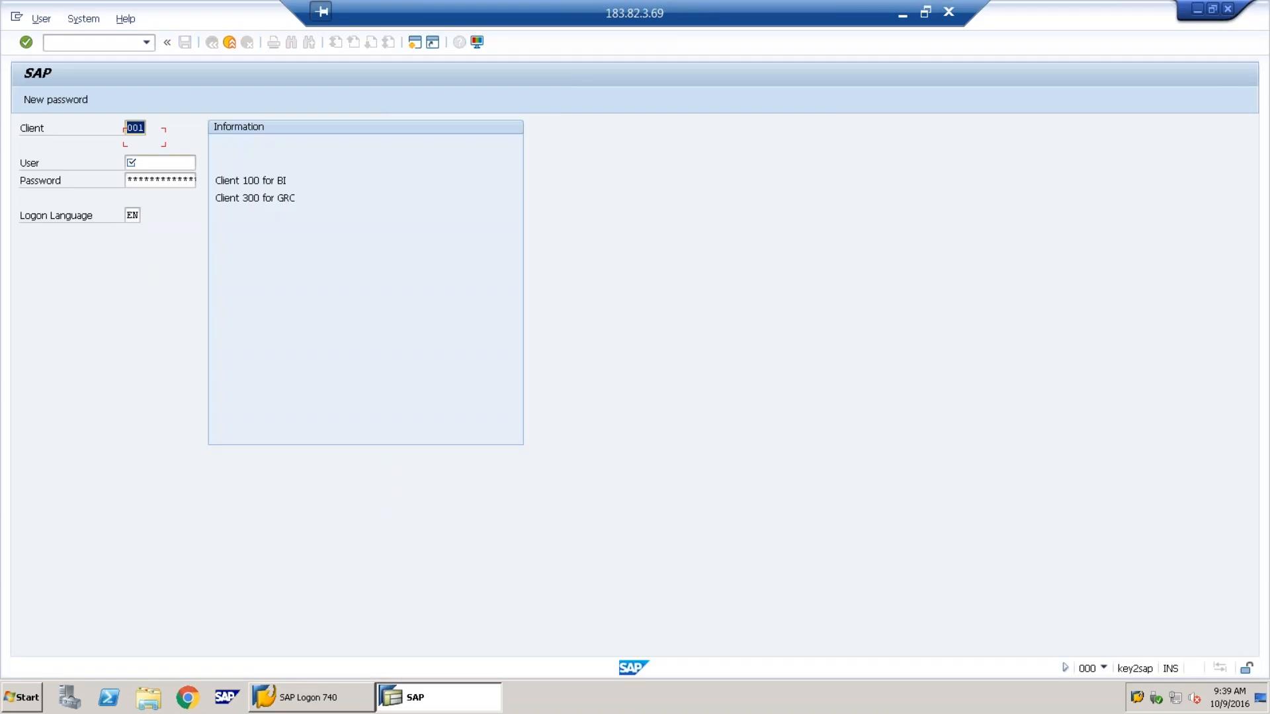
pyautogui.press('Tab')
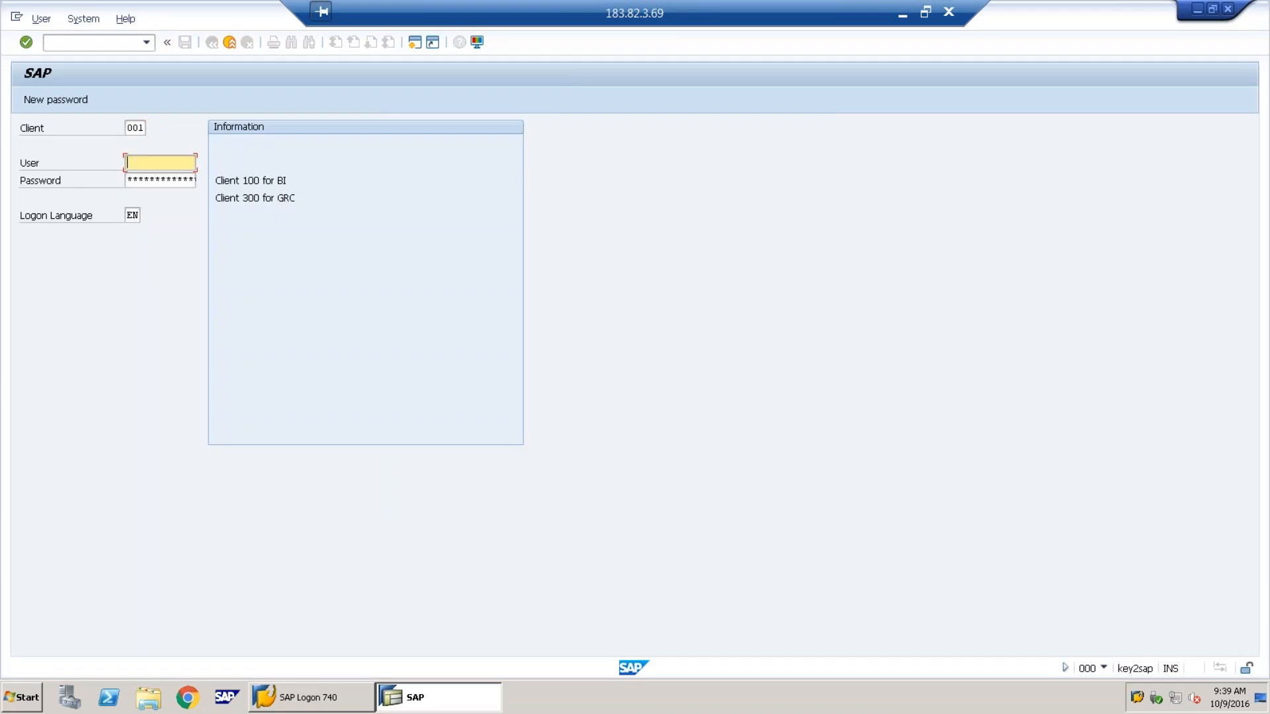
pyautogui.press('Tab')
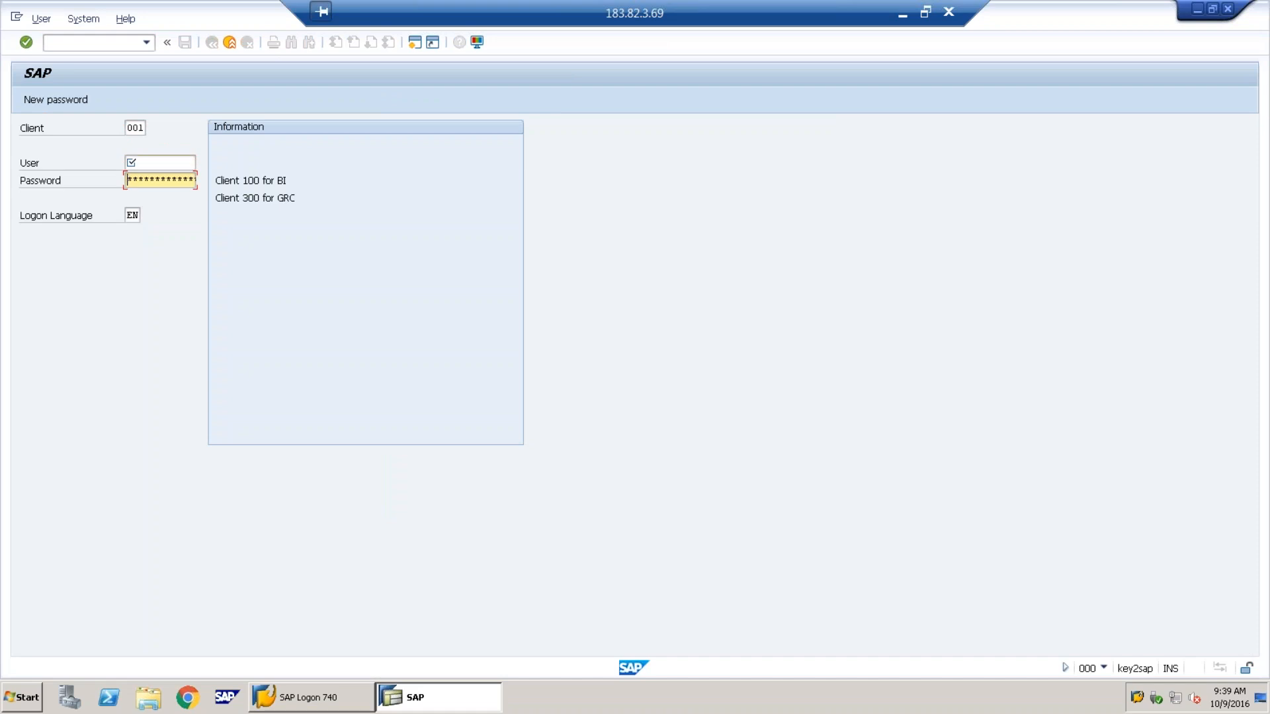
pyautogui.hotkey('shift', 'Tab')
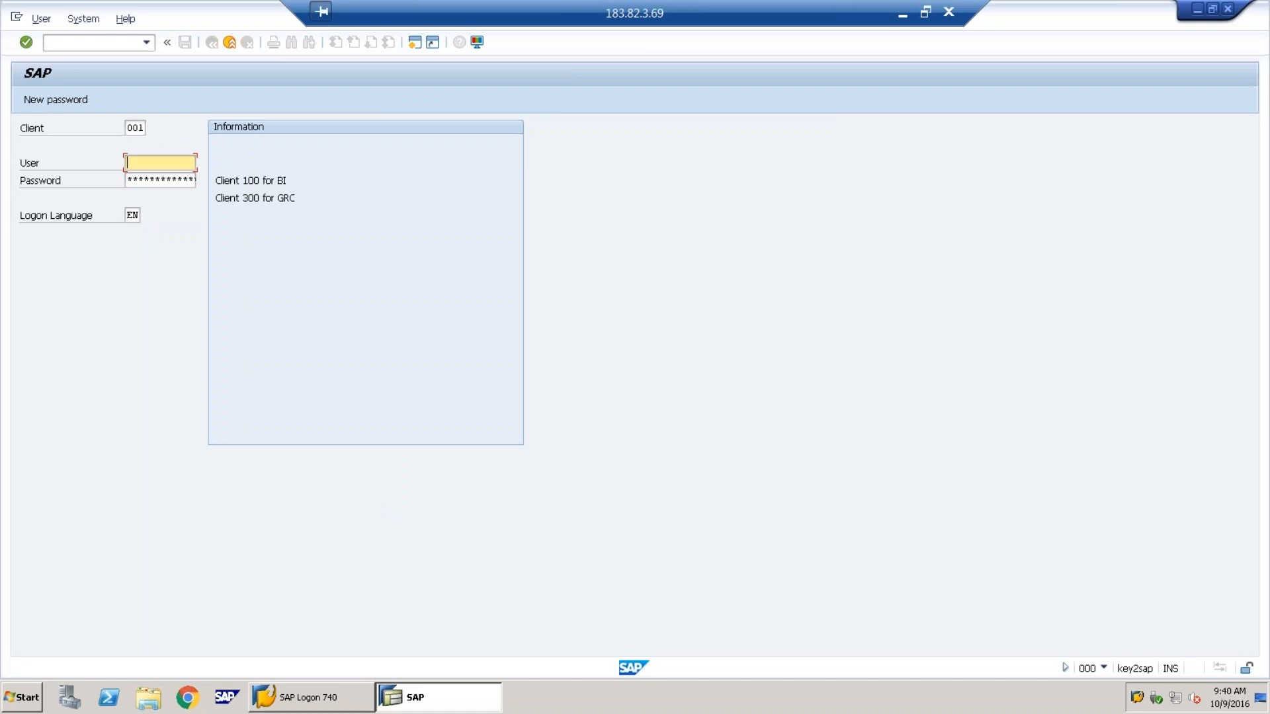
pyautogui.click(901, 14)
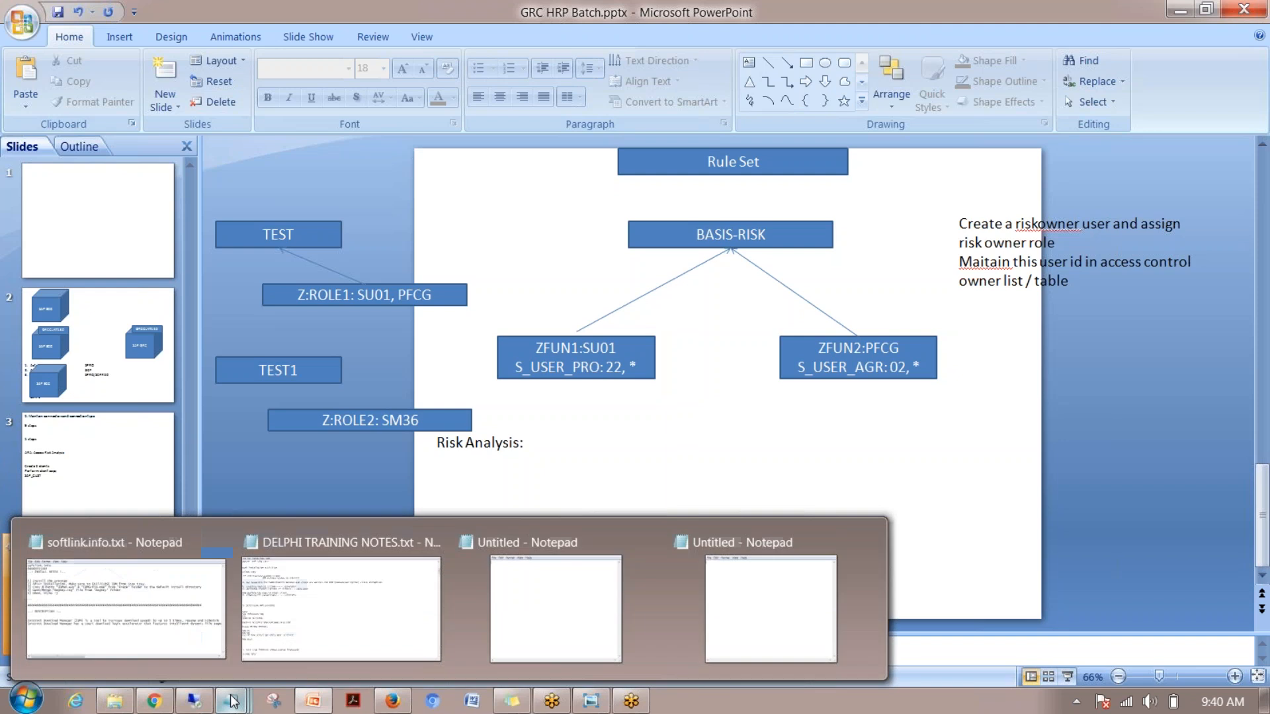
pyautogui.rightClick(232, 702)
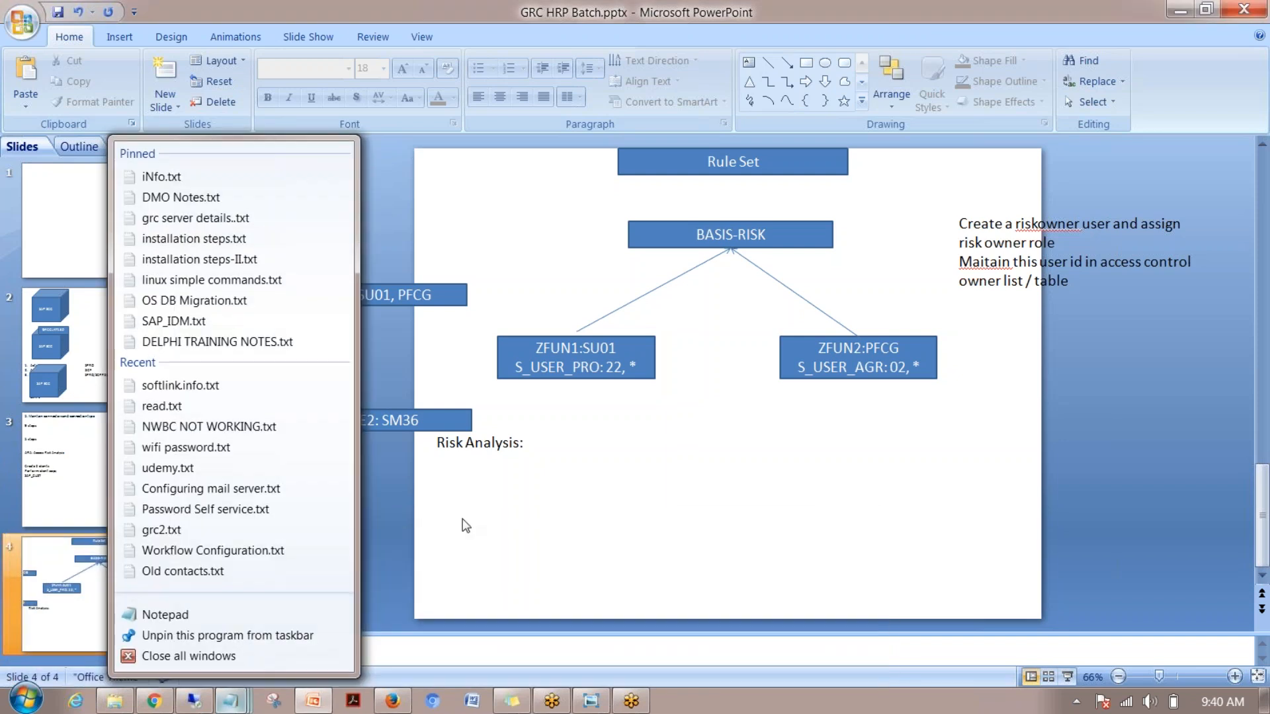
pyautogui.click(231, 703)
pyautogui.moveTo(231, 706)
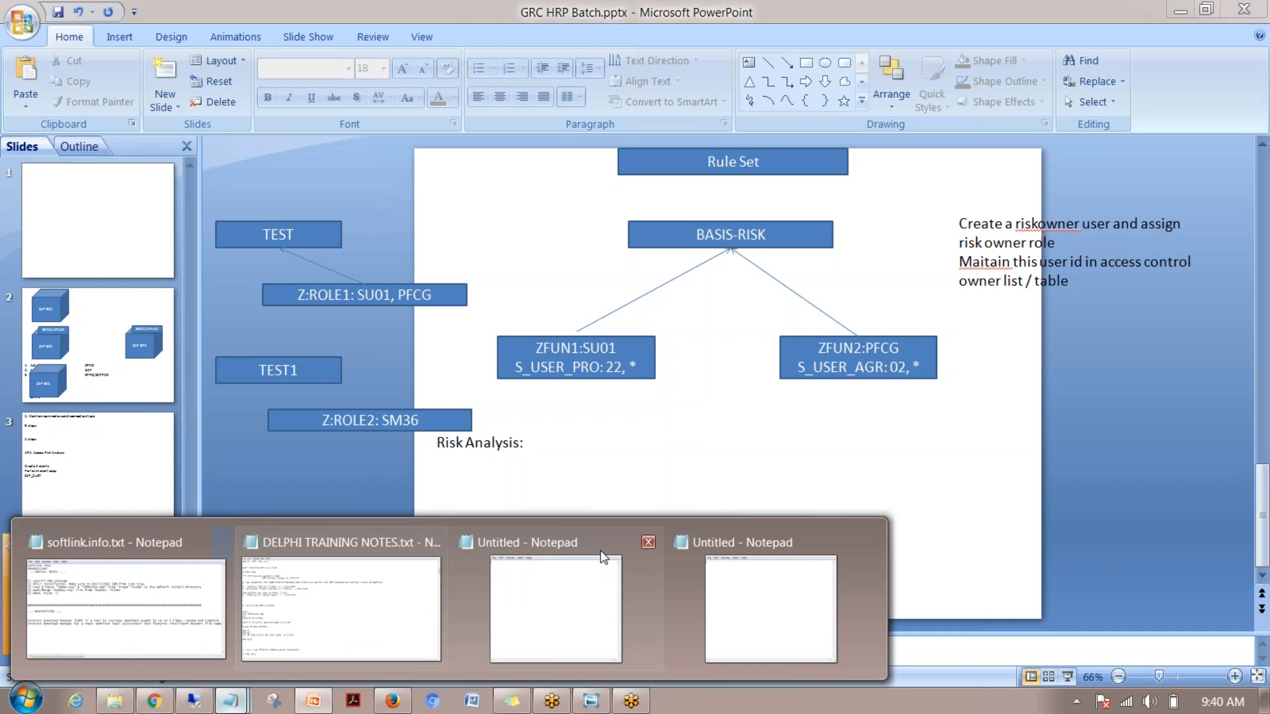
pyautogui.click(741, 573)
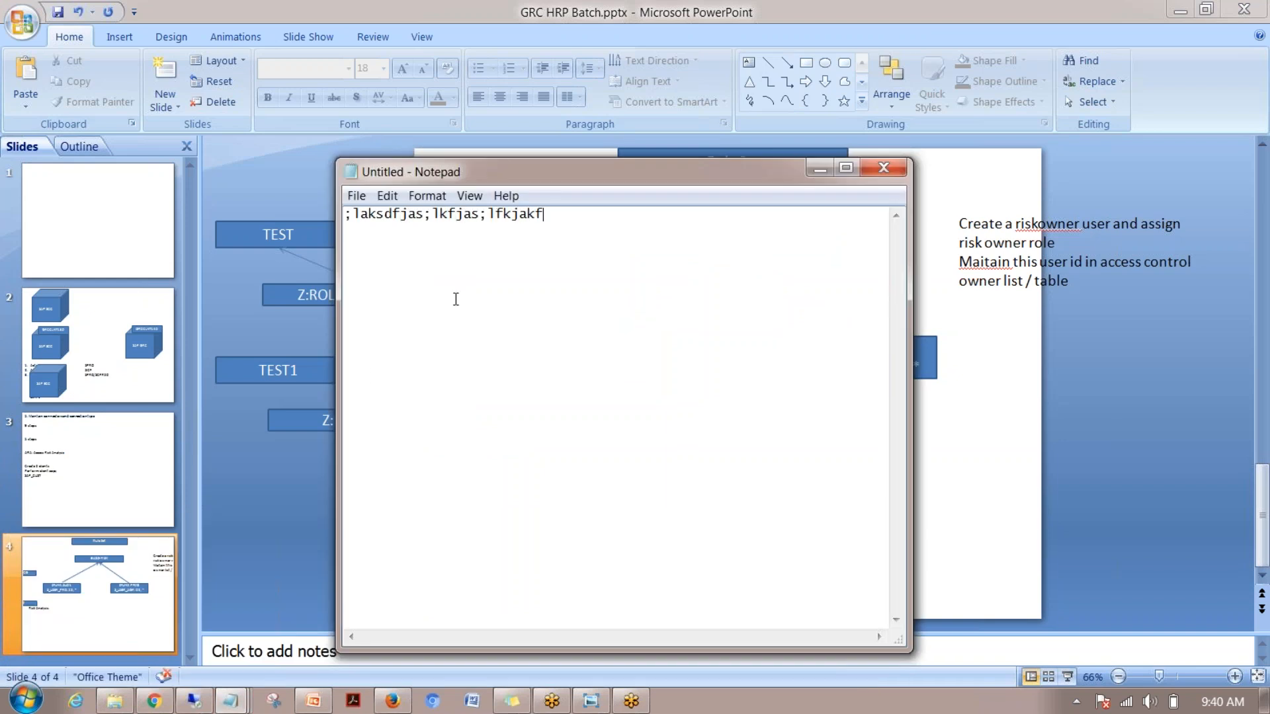
pyautogui.click(287, 534)
pyautogui.click(196, 700)
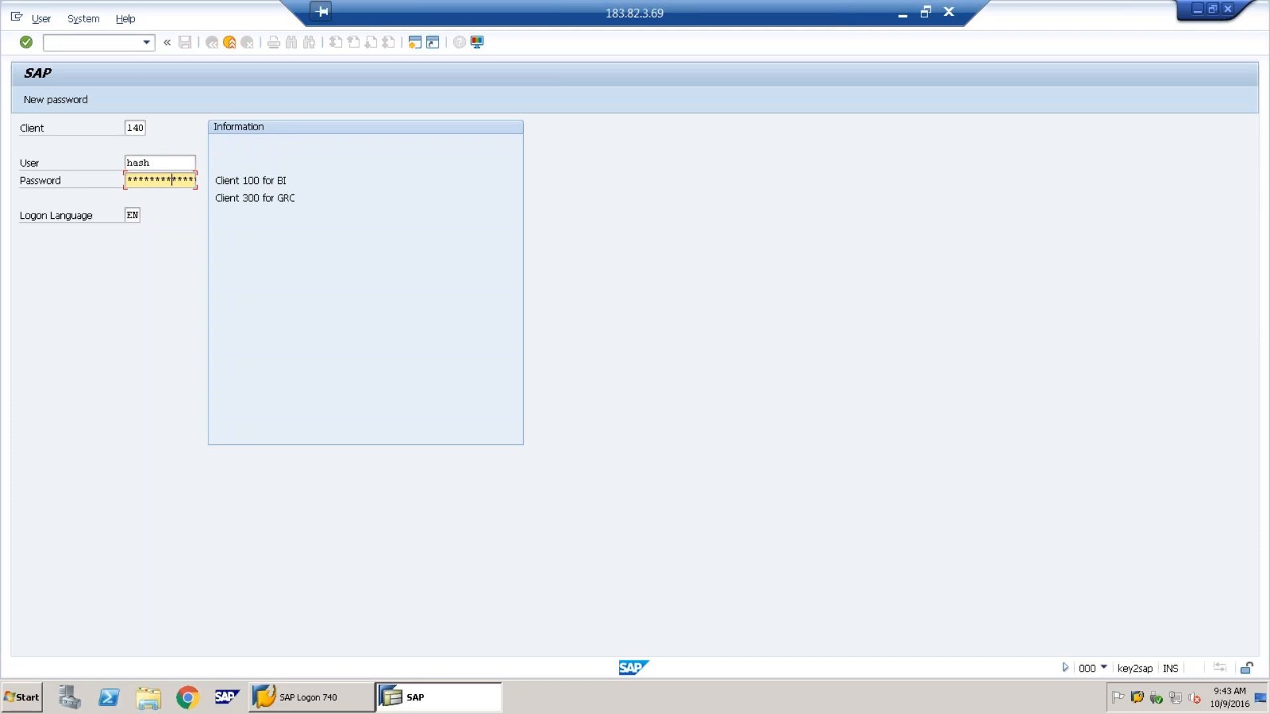
# Log on, launch the Business Client with nwbc, maximize it and open Access Management
pyautogui.press('Return')
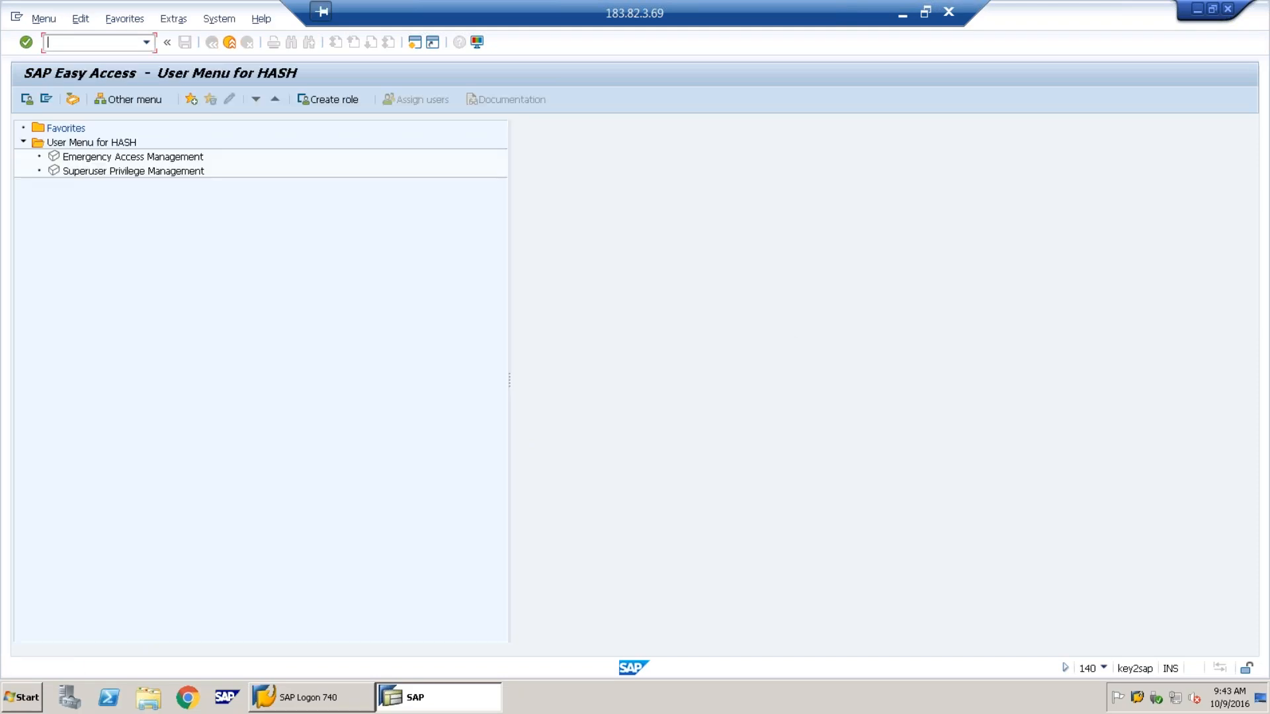
pyautogui.write('nwbc')
pyautogui.press('Return')
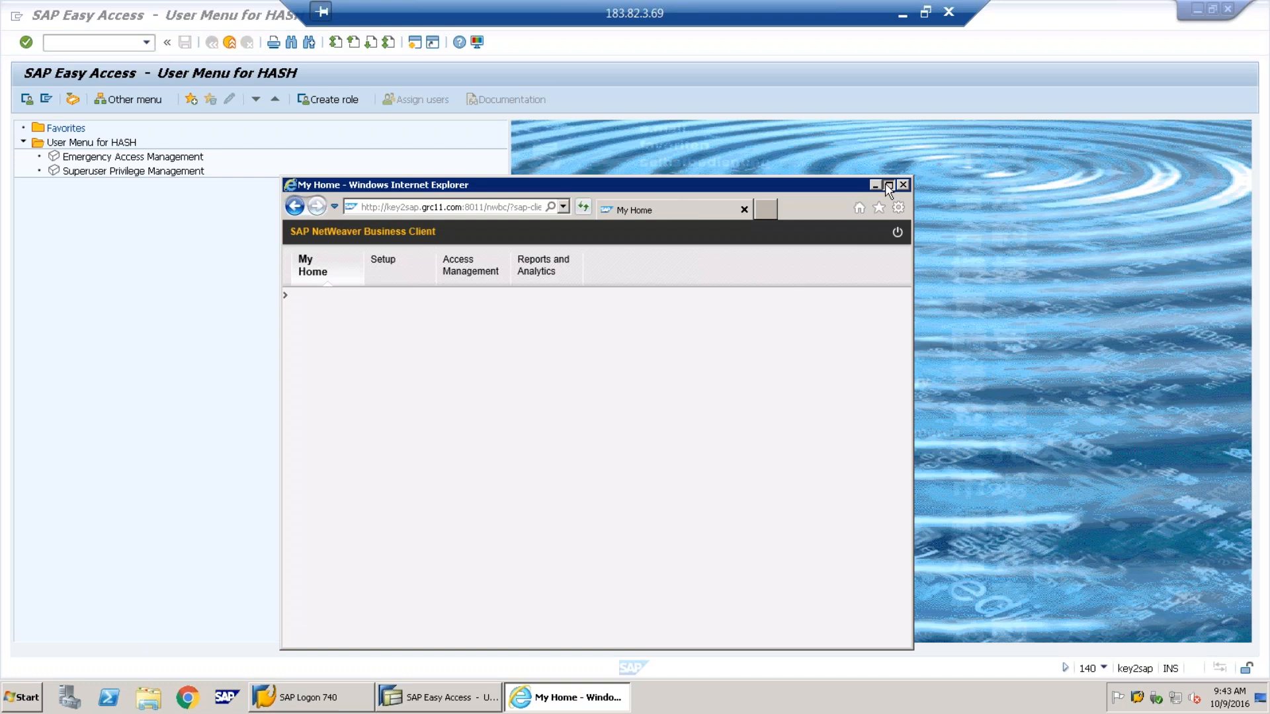
pyautogui.click(888, 186)
pyautogui.click(188, 92)
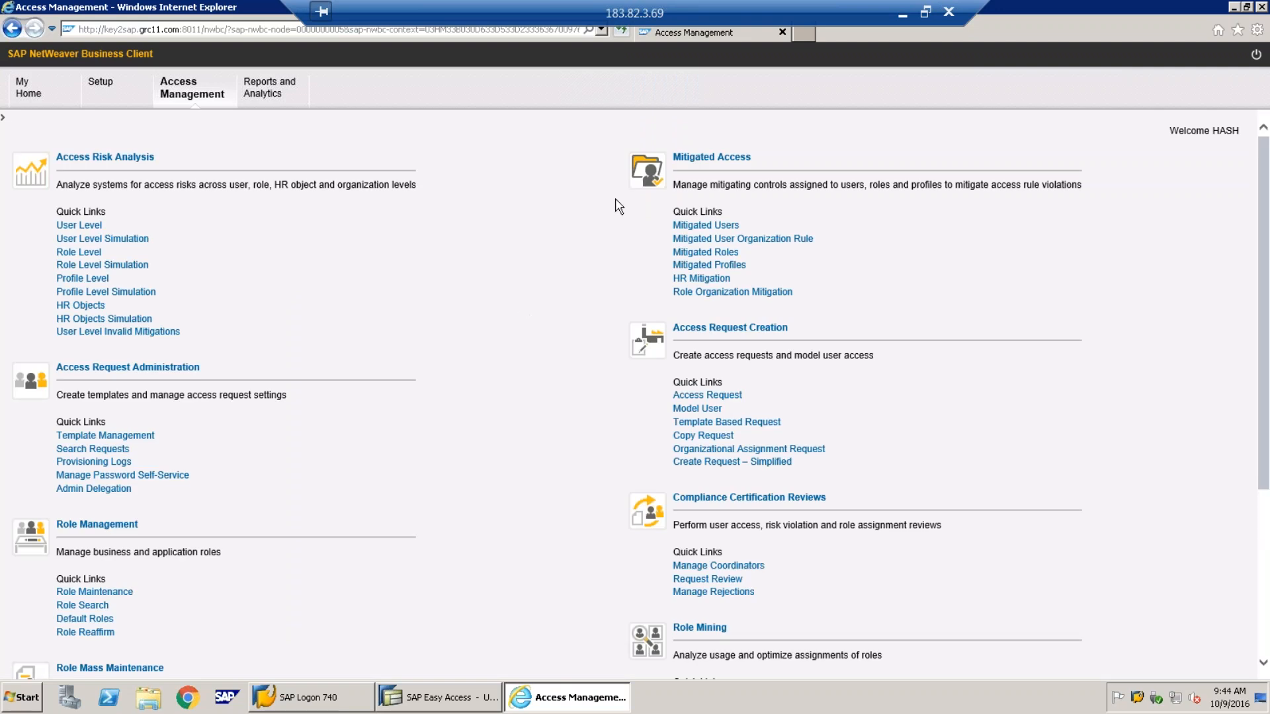
pyautogui.click(900, 17)
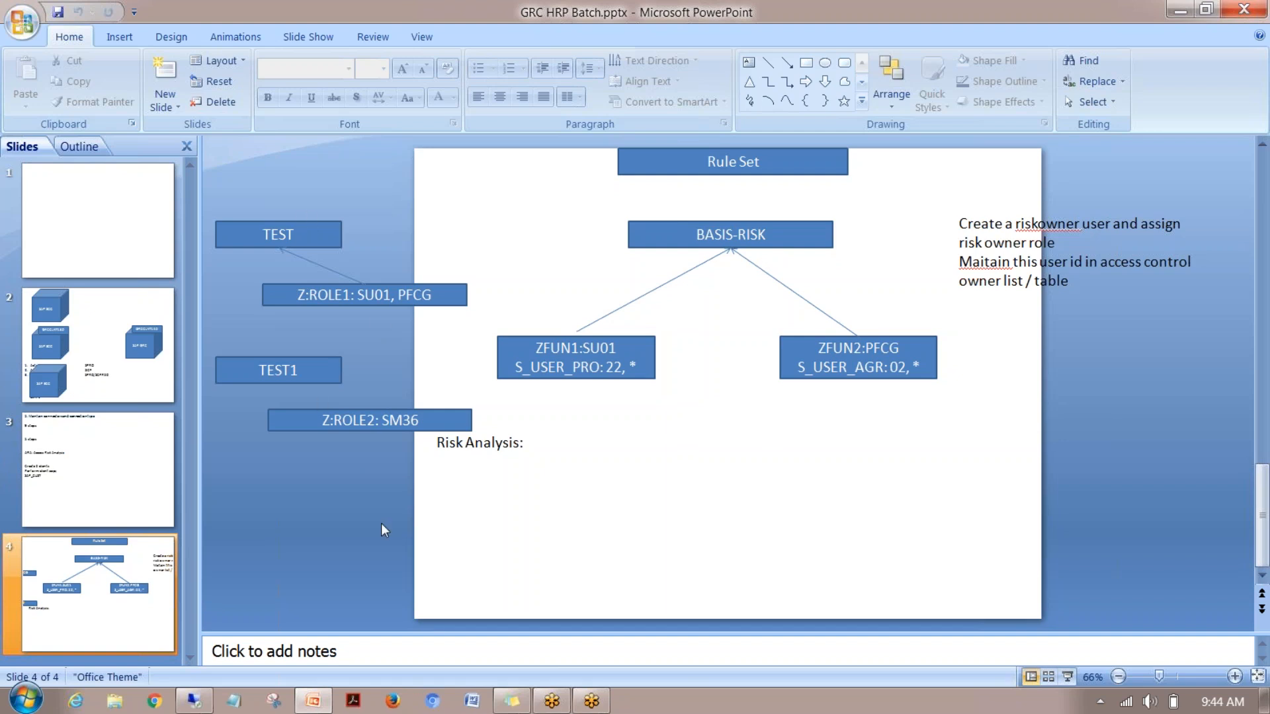
pyautogui.click(195, 702)
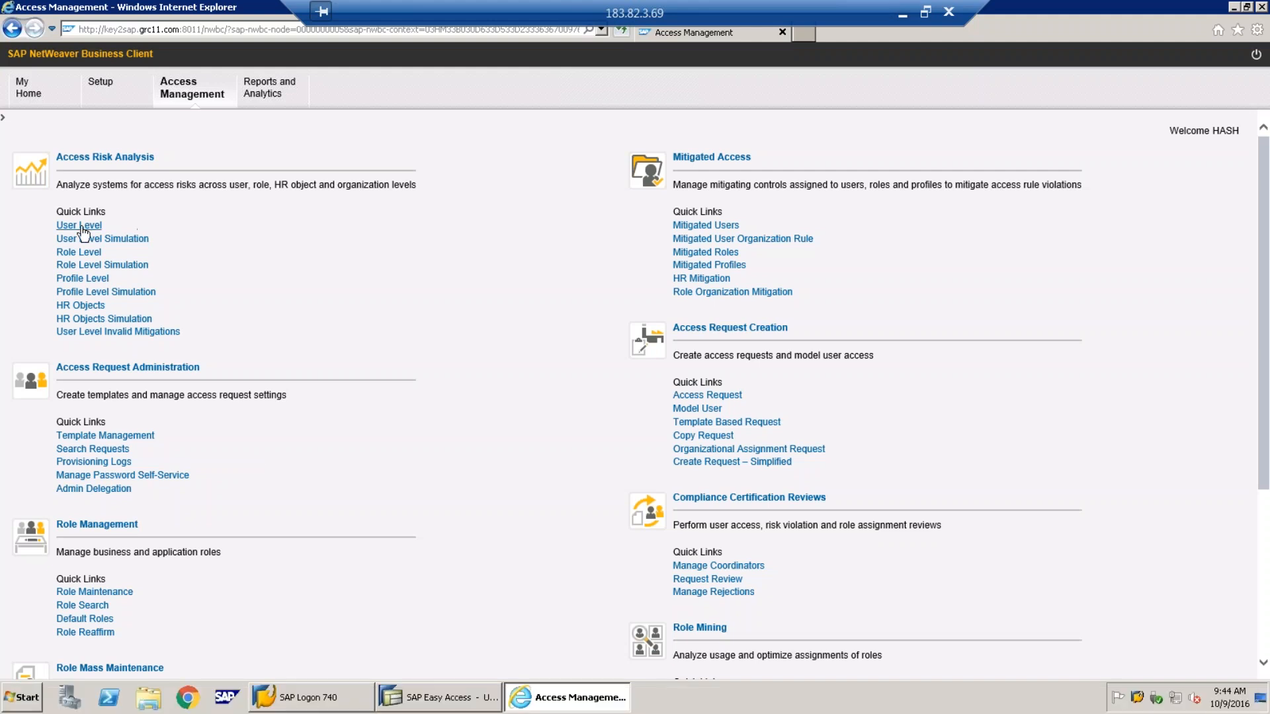
# Open Risk Analysis: User Level full-screen, choose system GRCCLNT130 and bring up the user search
pyautogui.click(81, 227)
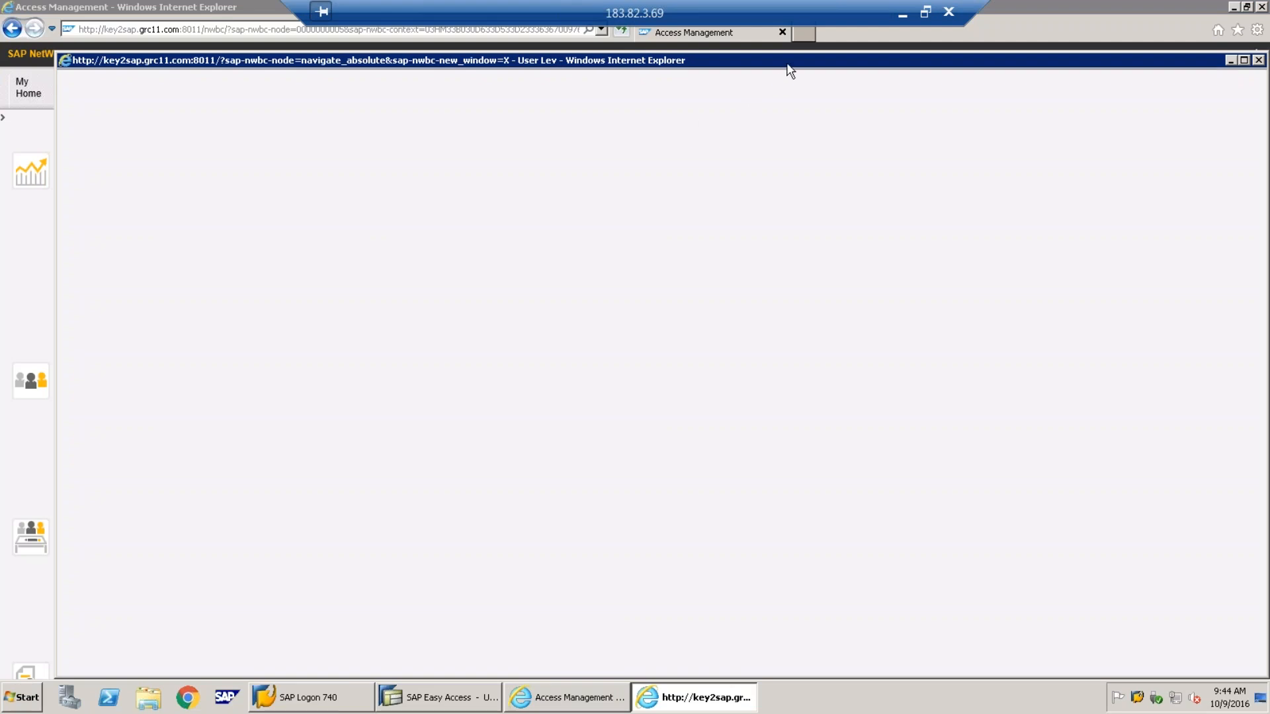
pyautogui.doubleClick(789, 63)
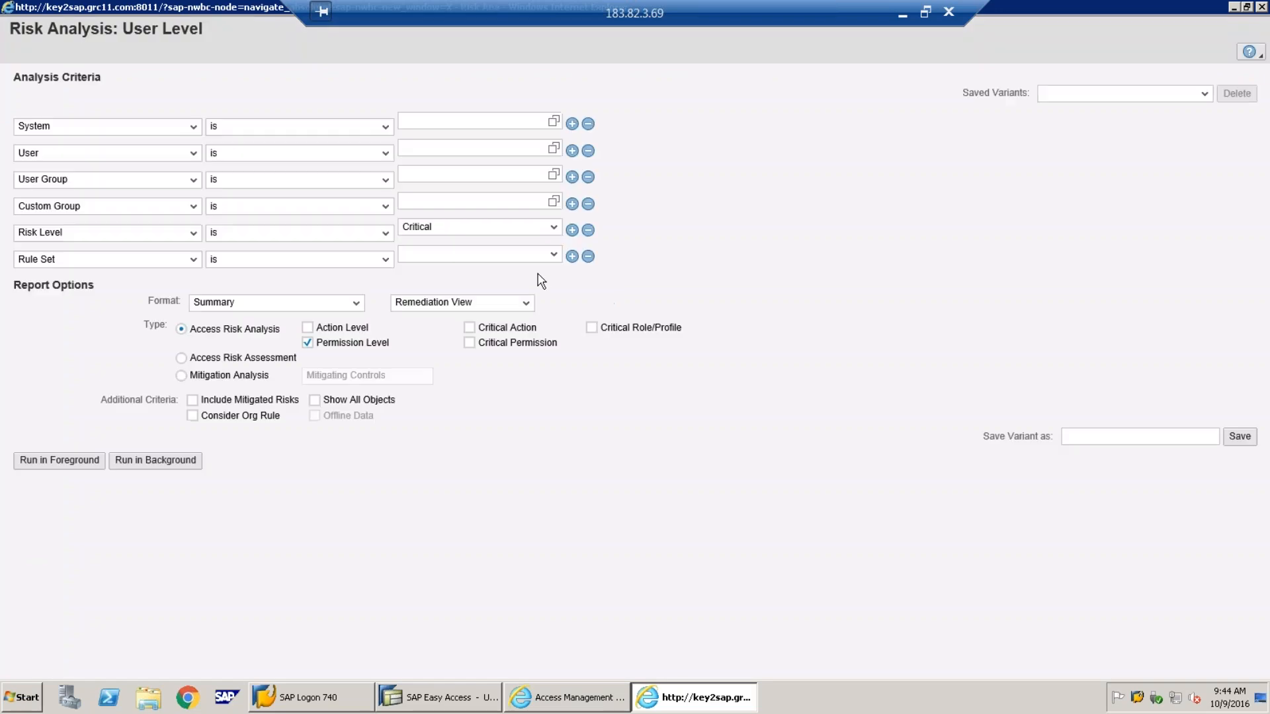
pyautogui.click(546, 123)
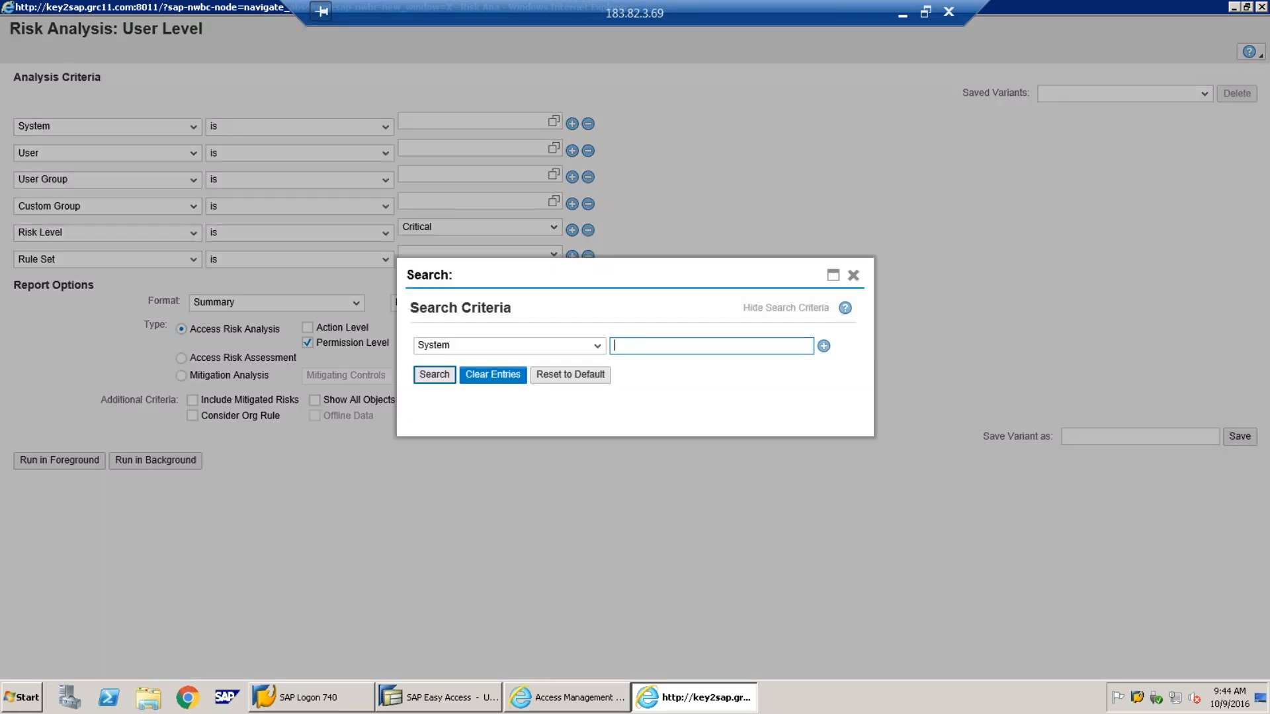
pyautogui.click(433, 374)
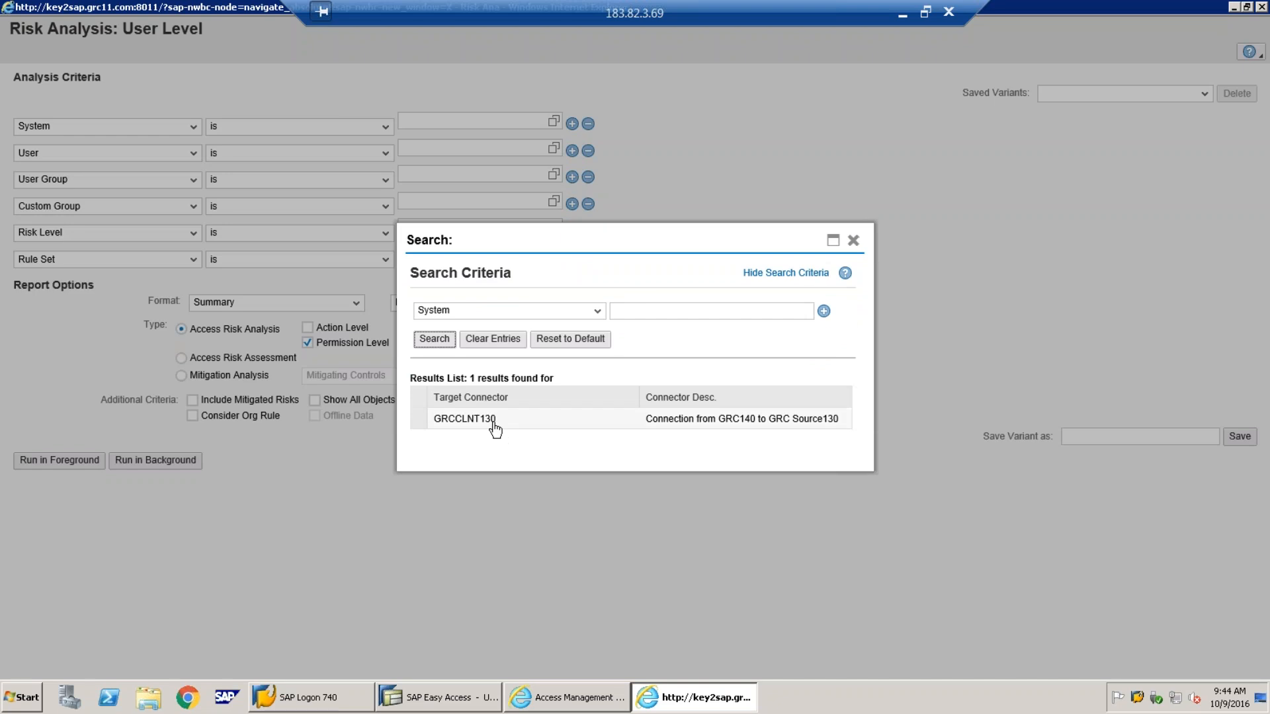
pyautogui.click(495, 424)
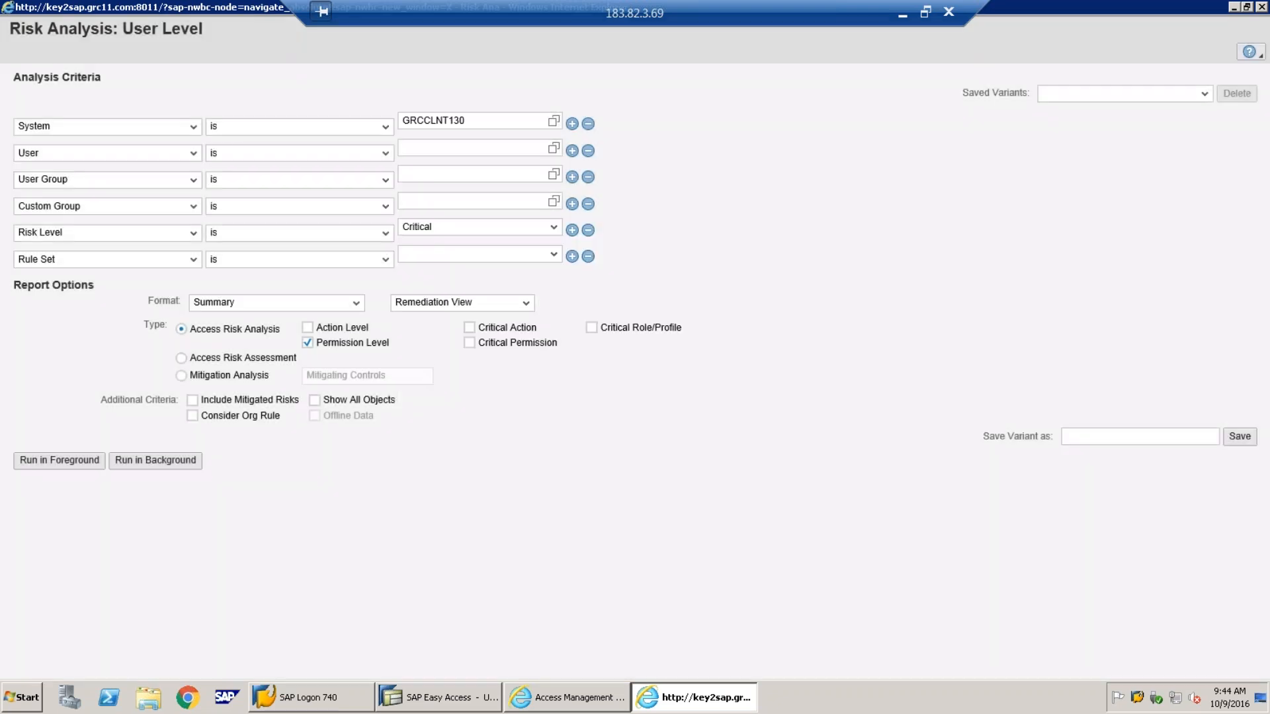
pyautogui.click(554, 150)
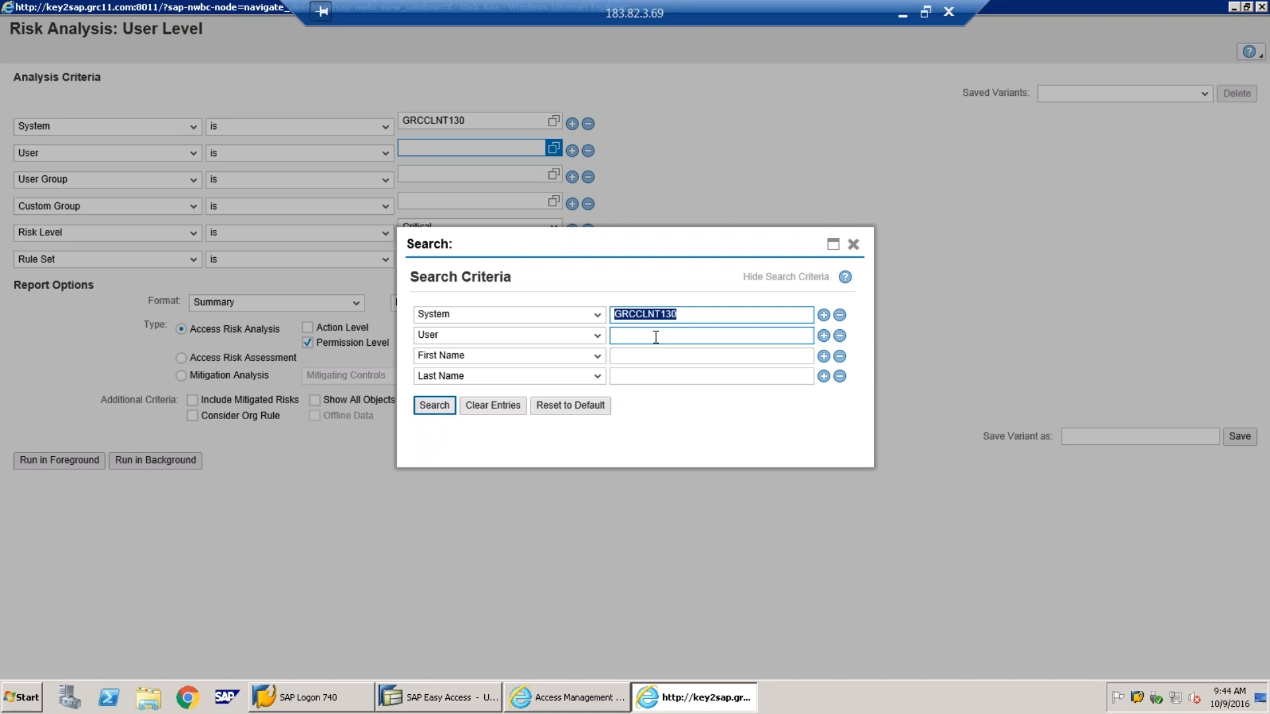
# Select user TEST from the search and remove the User Group and Custom Group criteria
pyautogui.click(435, 409)
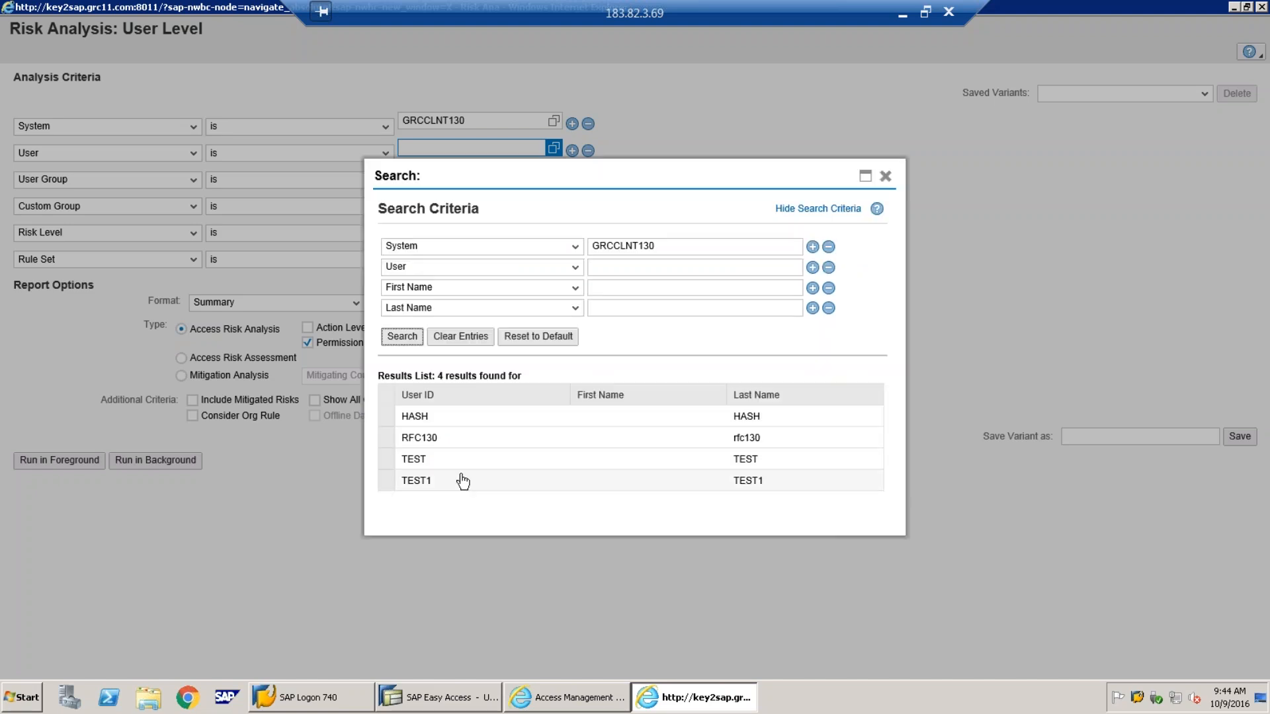
pyautogui.doubleClick(425, 461)
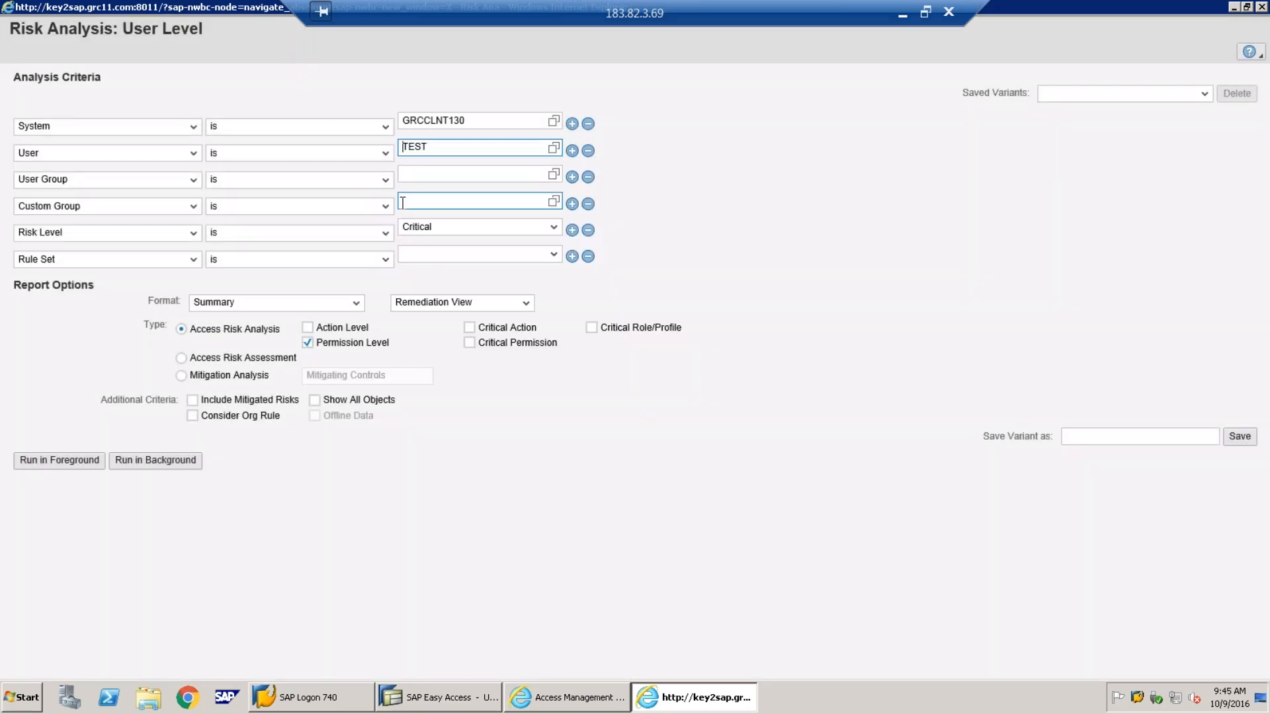
pyautogui.click(588, 177)
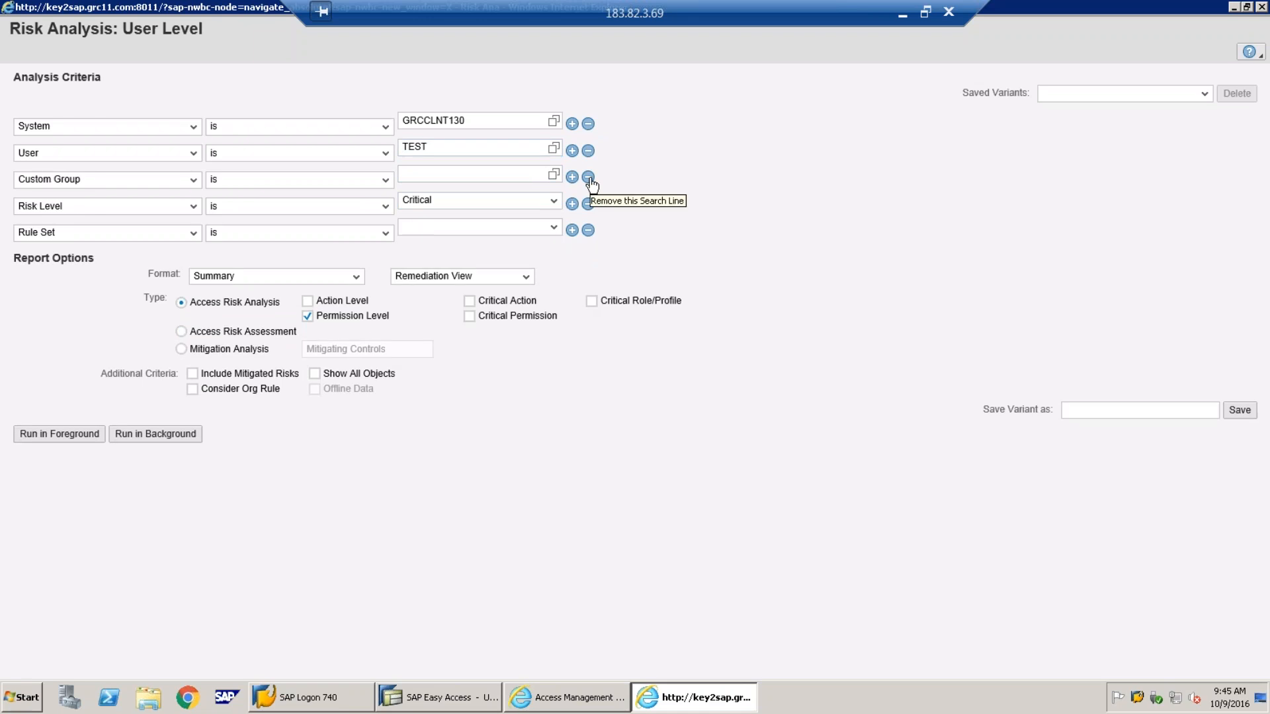
pyautogui.click(588, 177)
# Set Risk Level to All, Rule Set to Demo Ruleset and the report to Technical View
pyautogui.click(553, 174)
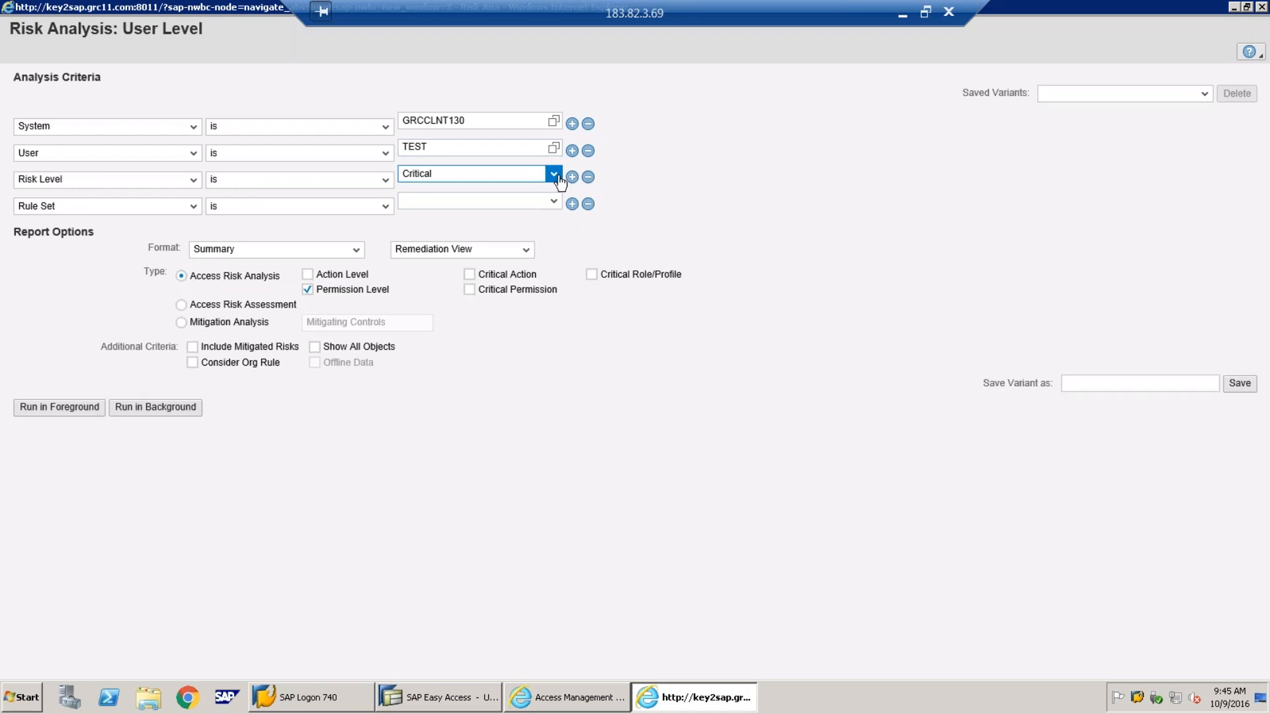
pyautogui.click(452, 240)
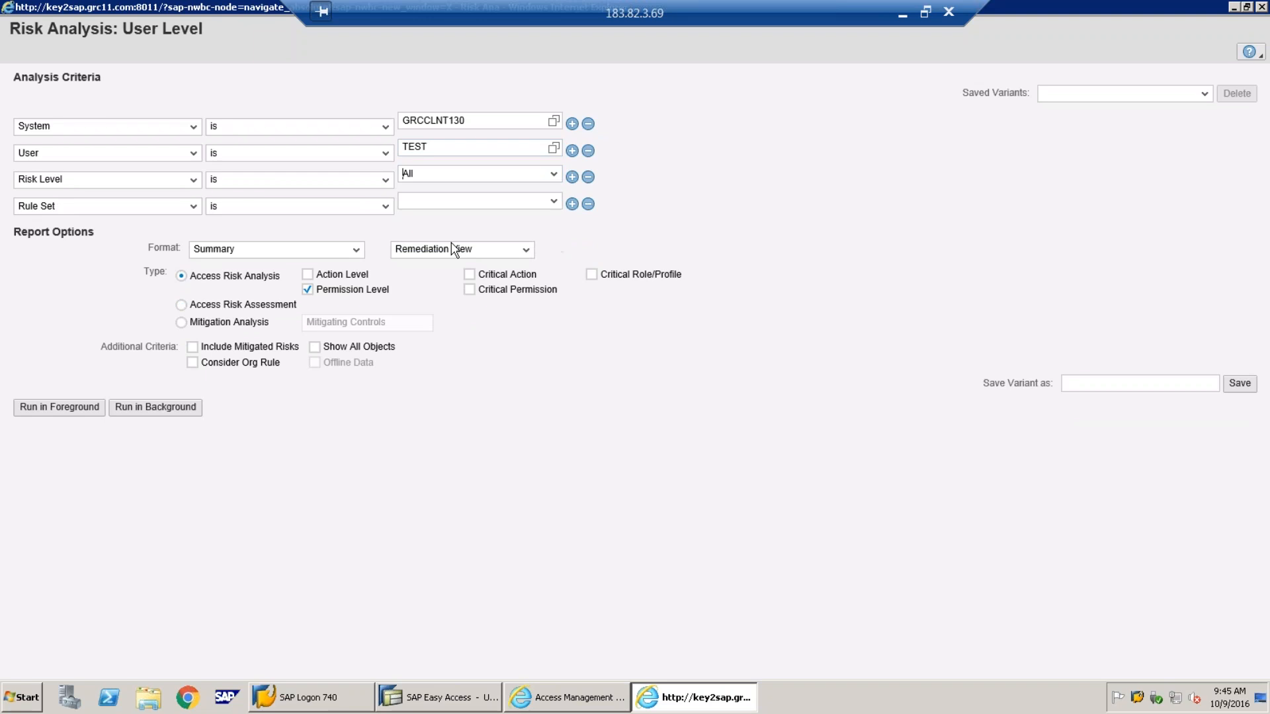
pyautogui.click(559, 204)
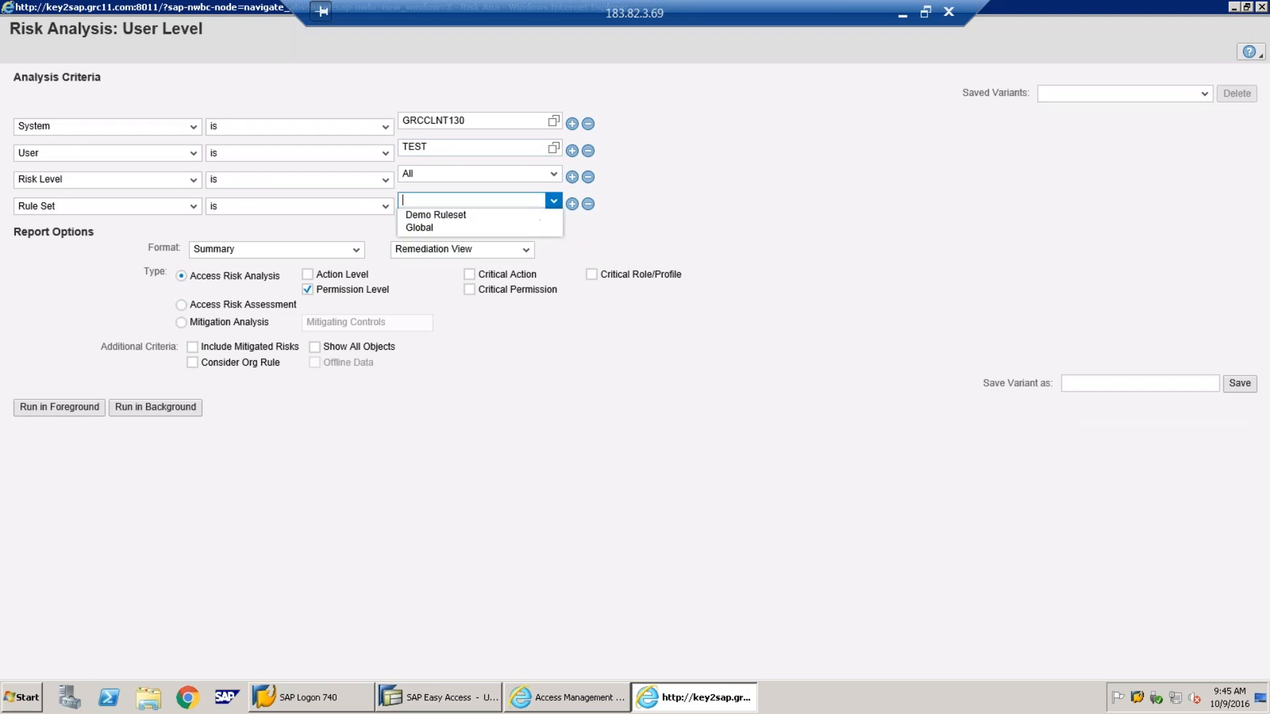
pyautogui.click(461, 215)
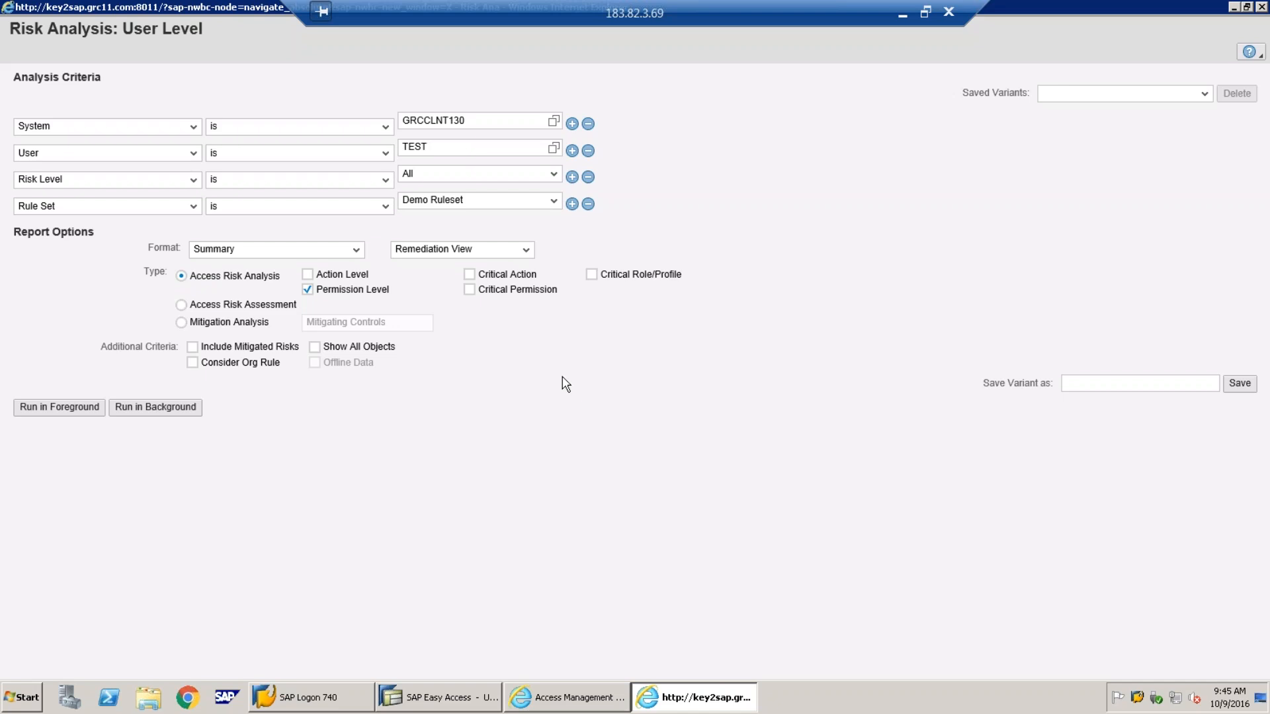
pyautogui.click(526, 251)
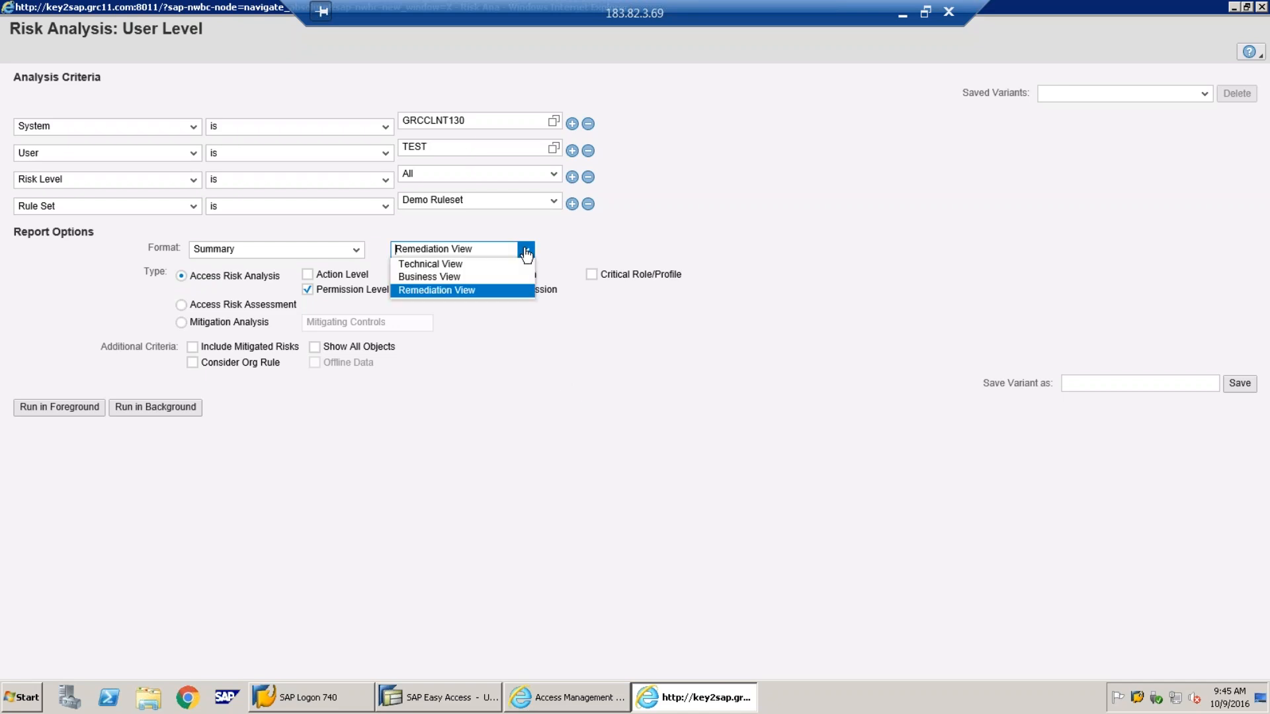
pyautogui.click(504, 264)
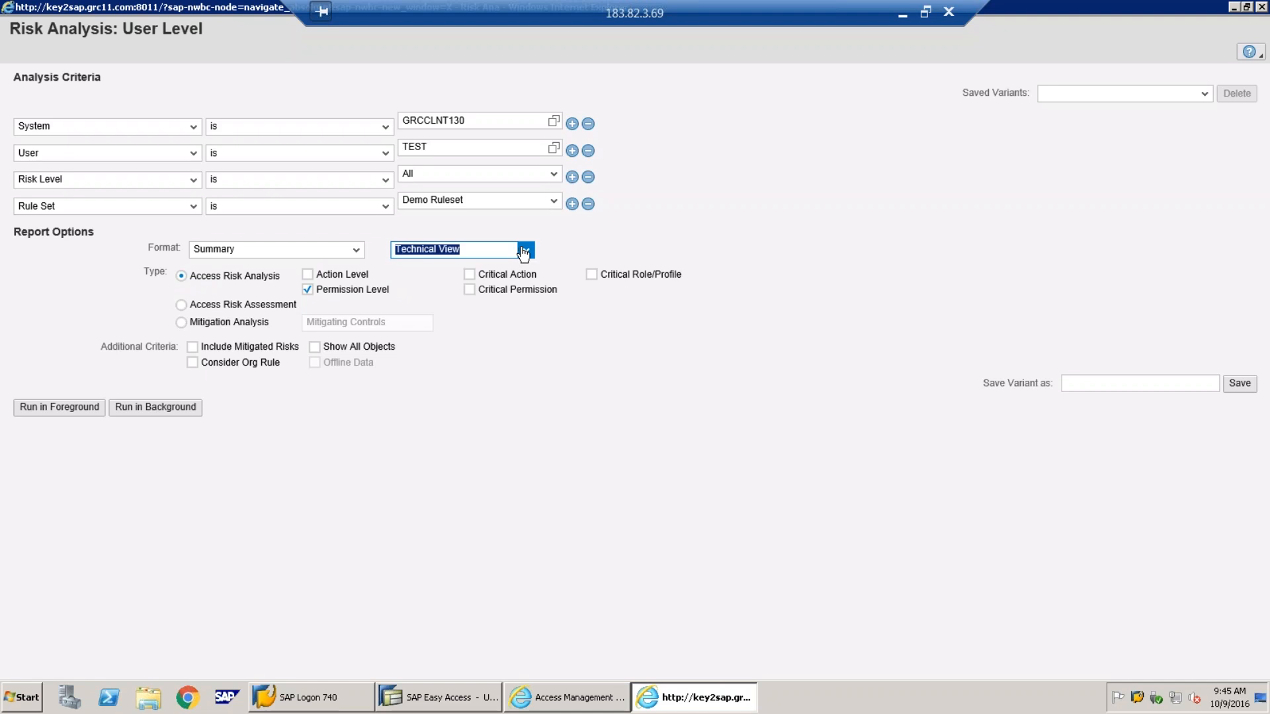
pyautogui.click(523, 251)
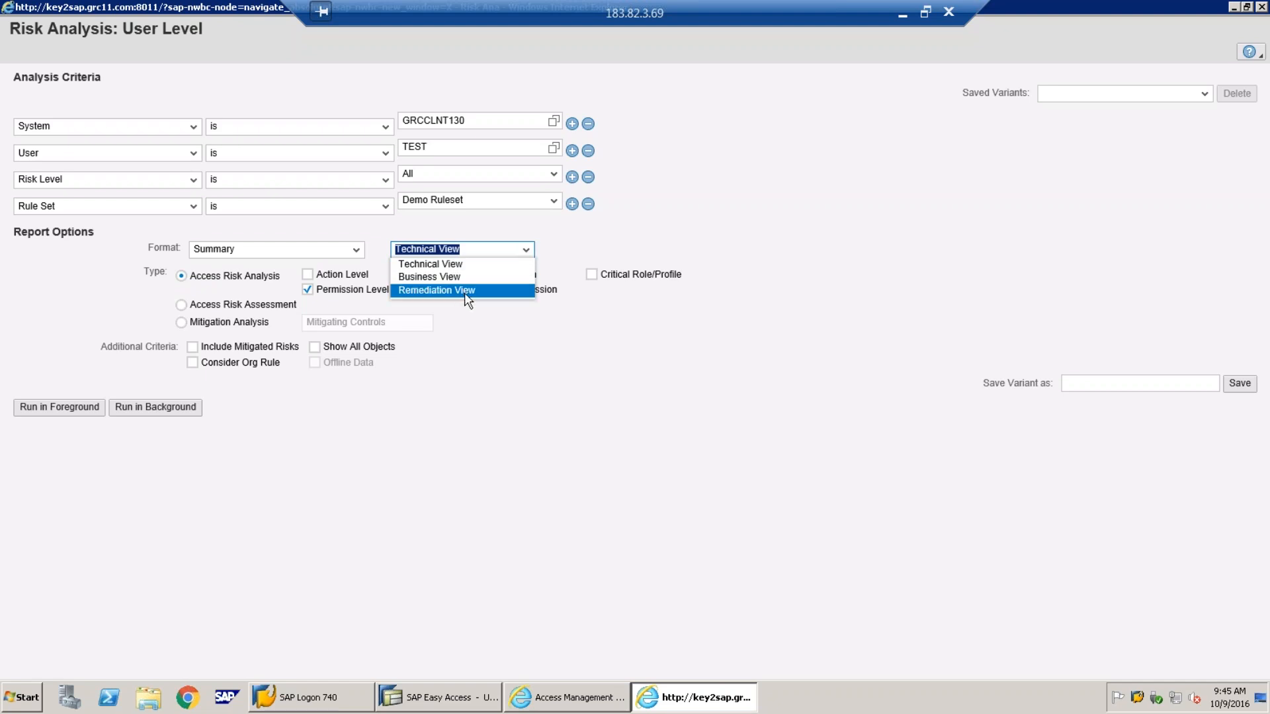
pyautogui.click(467, 264)
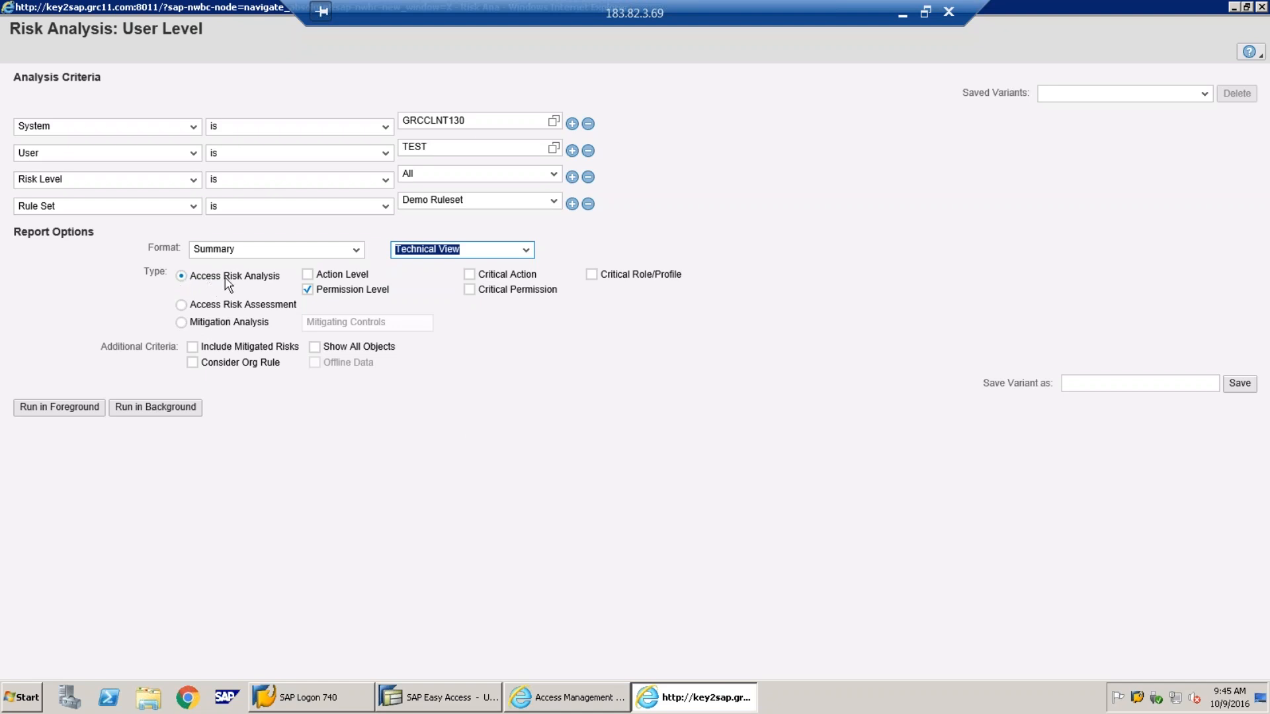
# Enable Action Level analysis and run the risk analysis for TEST in the foreground
pyautogui.click(308, 274)
pyautogui.click(39, 412)
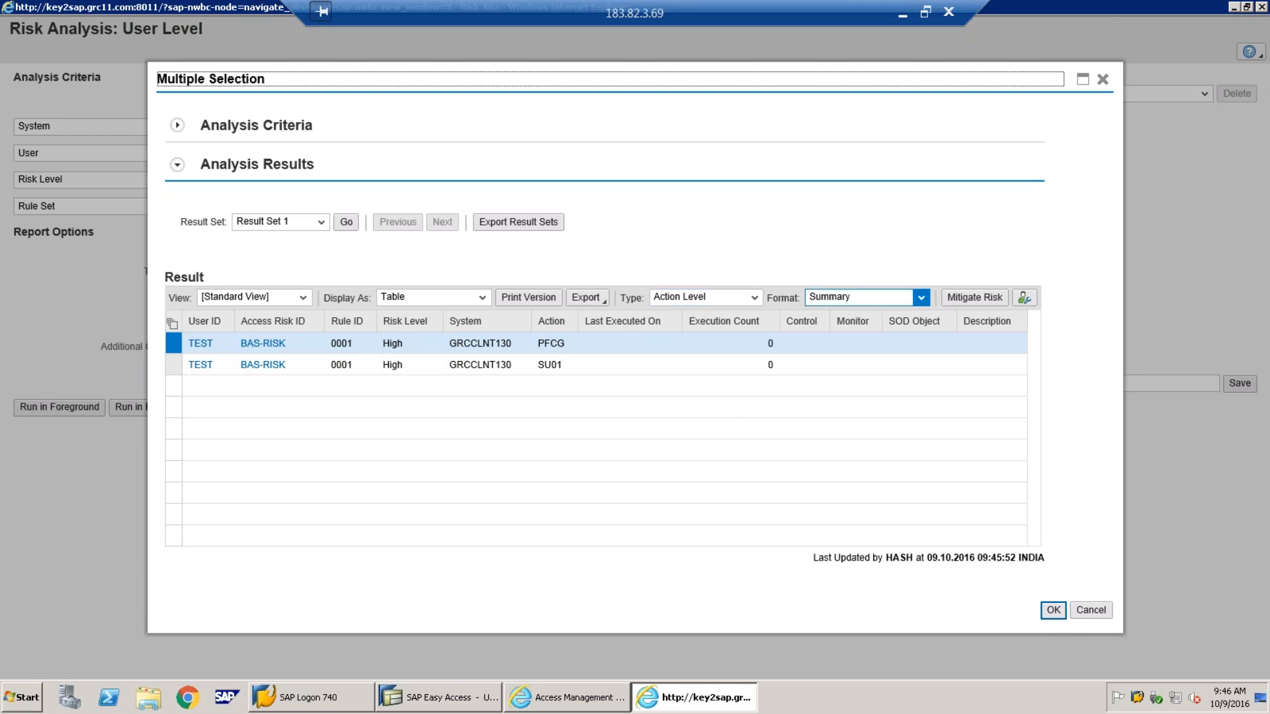
# Change the results Format to Detail to trace violations to ZFUN1/ZFUN2 via Z:ROLE1
pyautogui.click(921, 301)
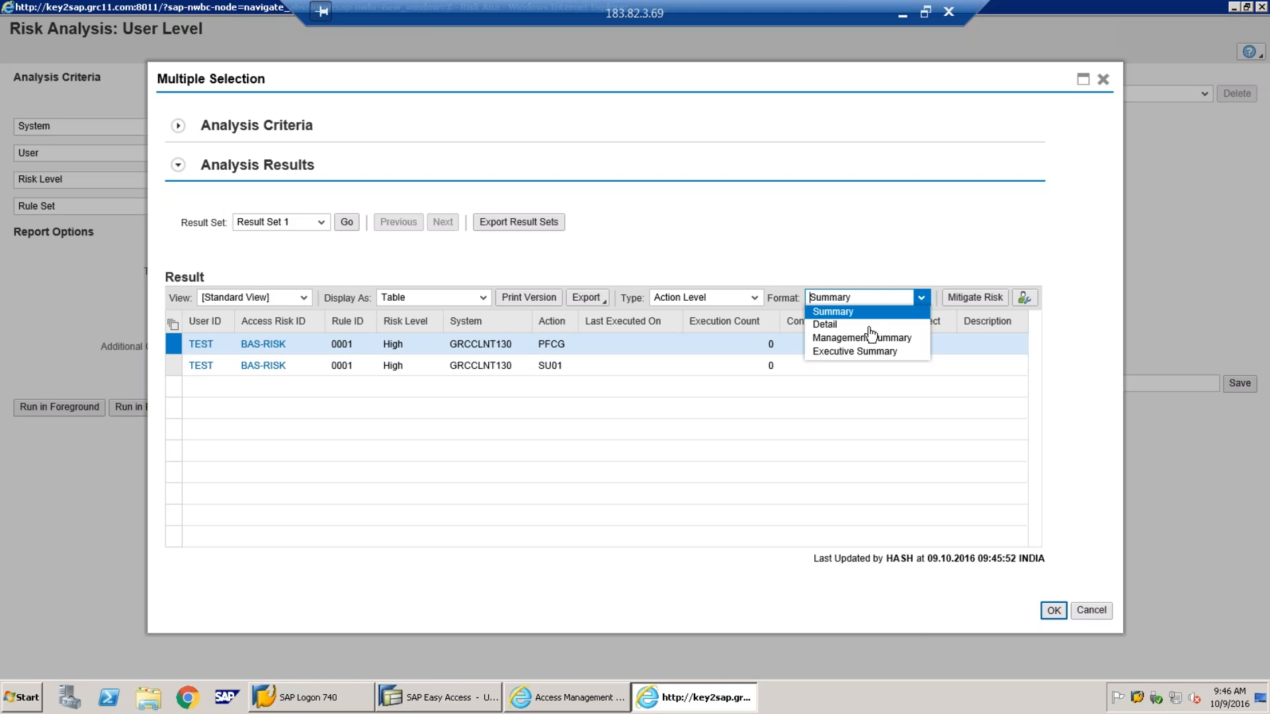
pyautogui.press('Return')
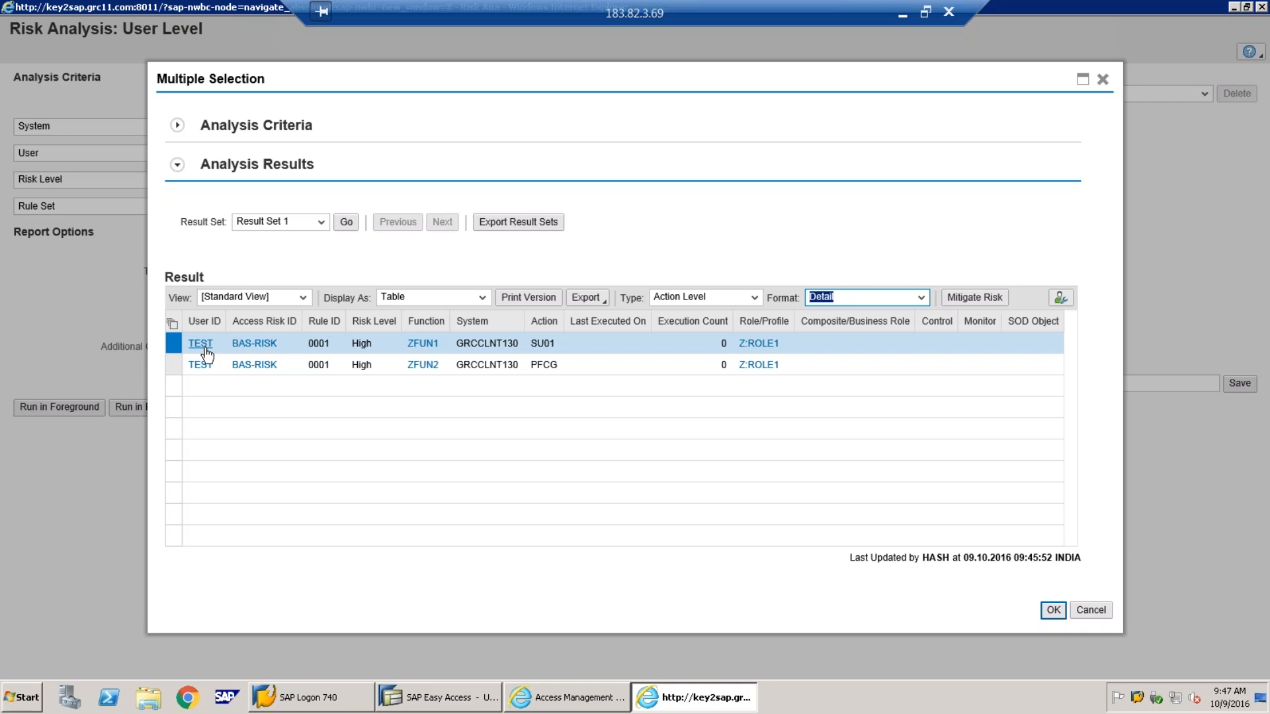
pyautogui.click(902, 12)
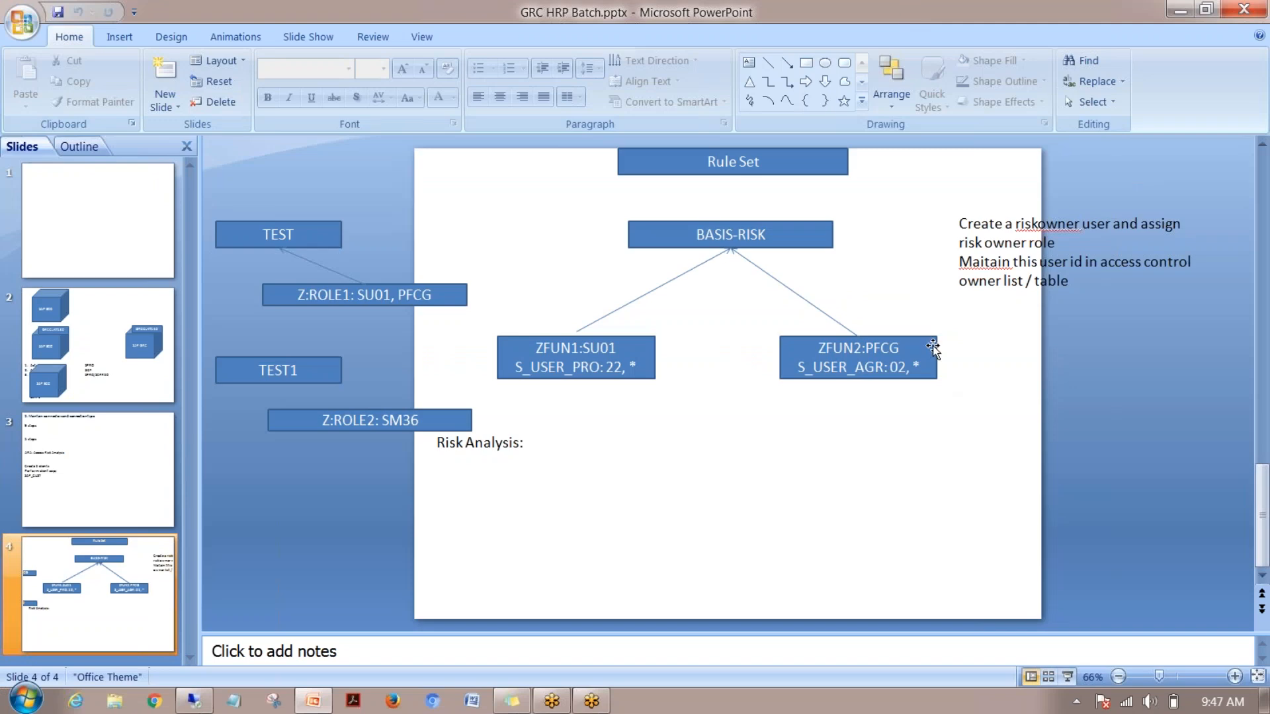
pyautogui.click(195, 698)
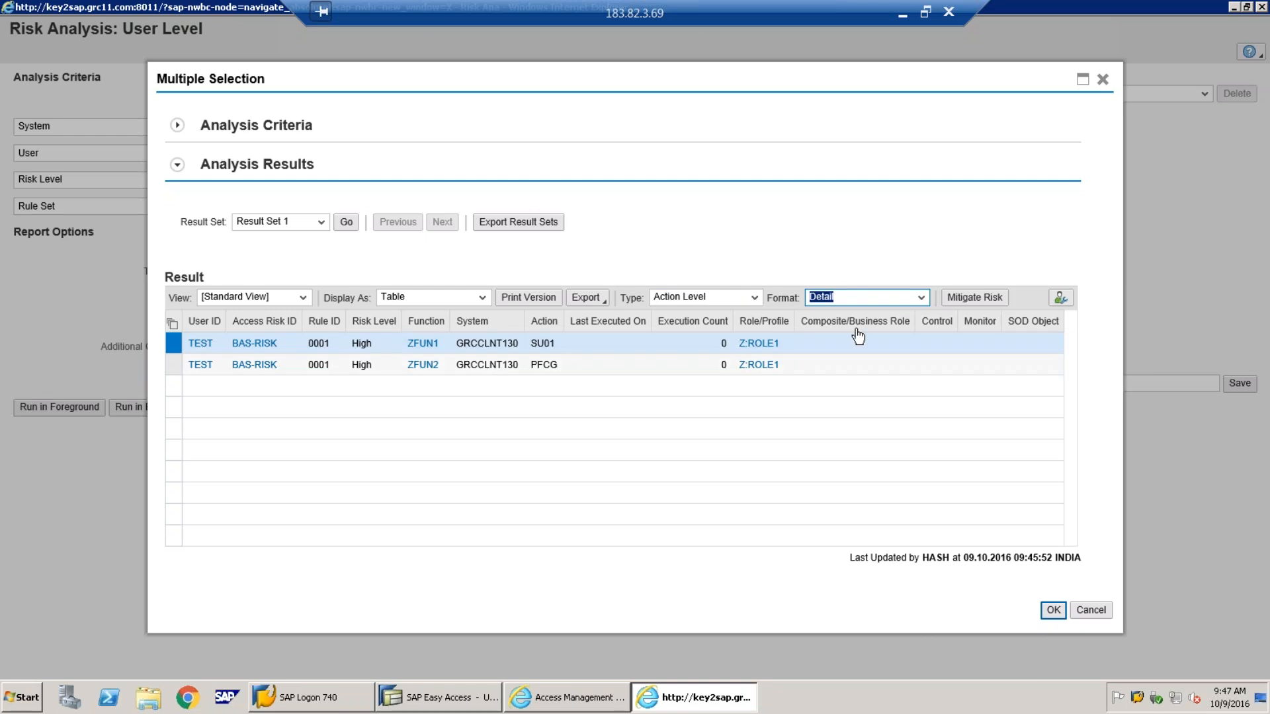
# Switch the results Format to Management Summary, then to Executive Summary
pyautogui.click(921, 297)
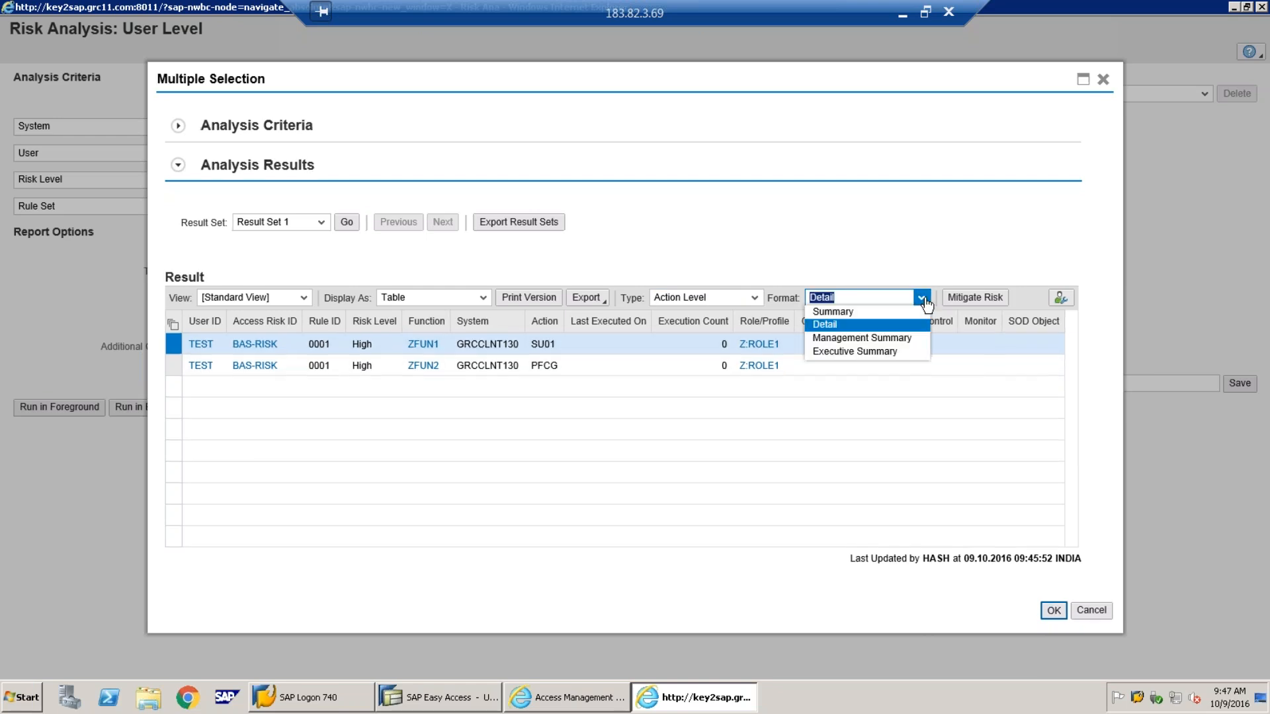
pyautogui.click(876, 339)
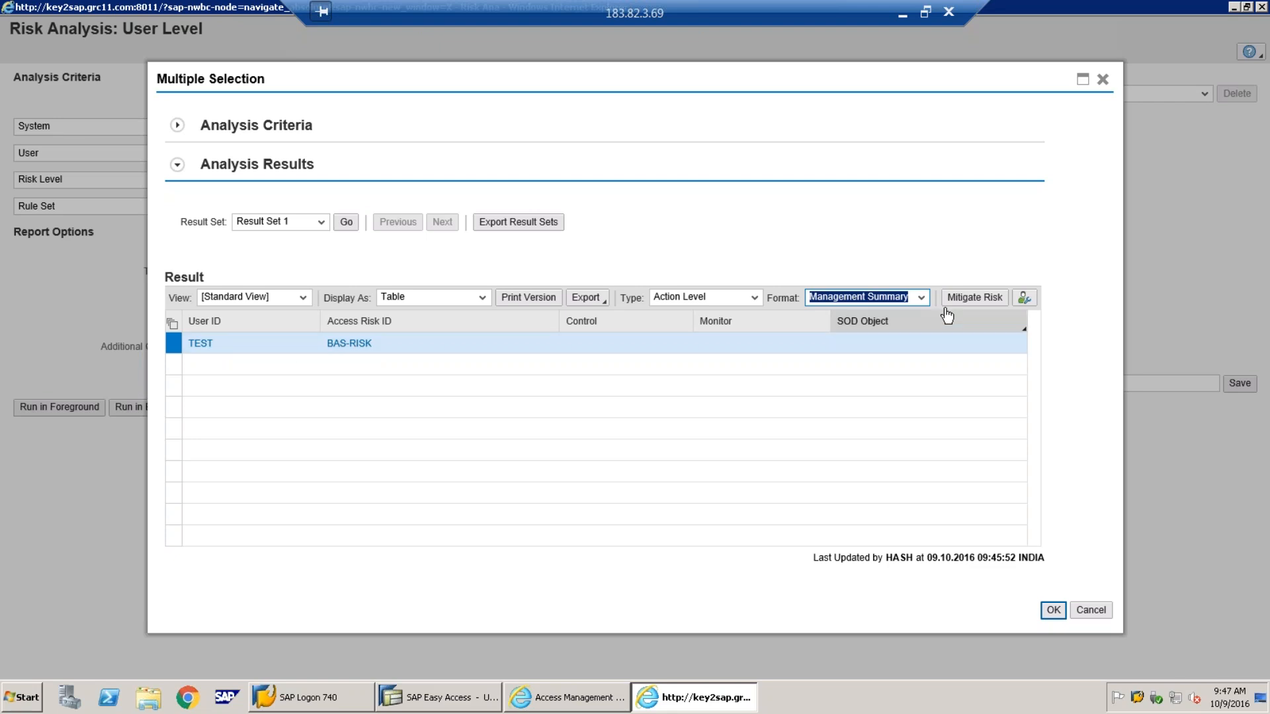
pyautogui.click(926, 303)
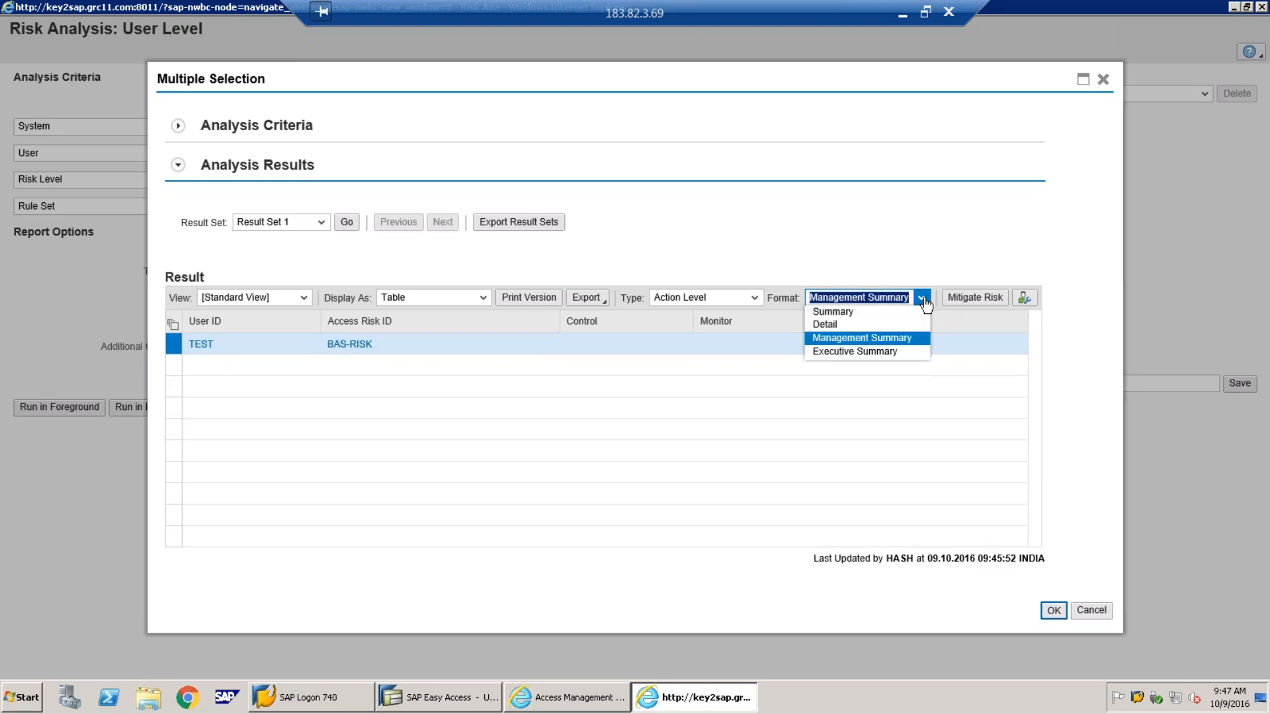
pyautogui.click(898, 355)
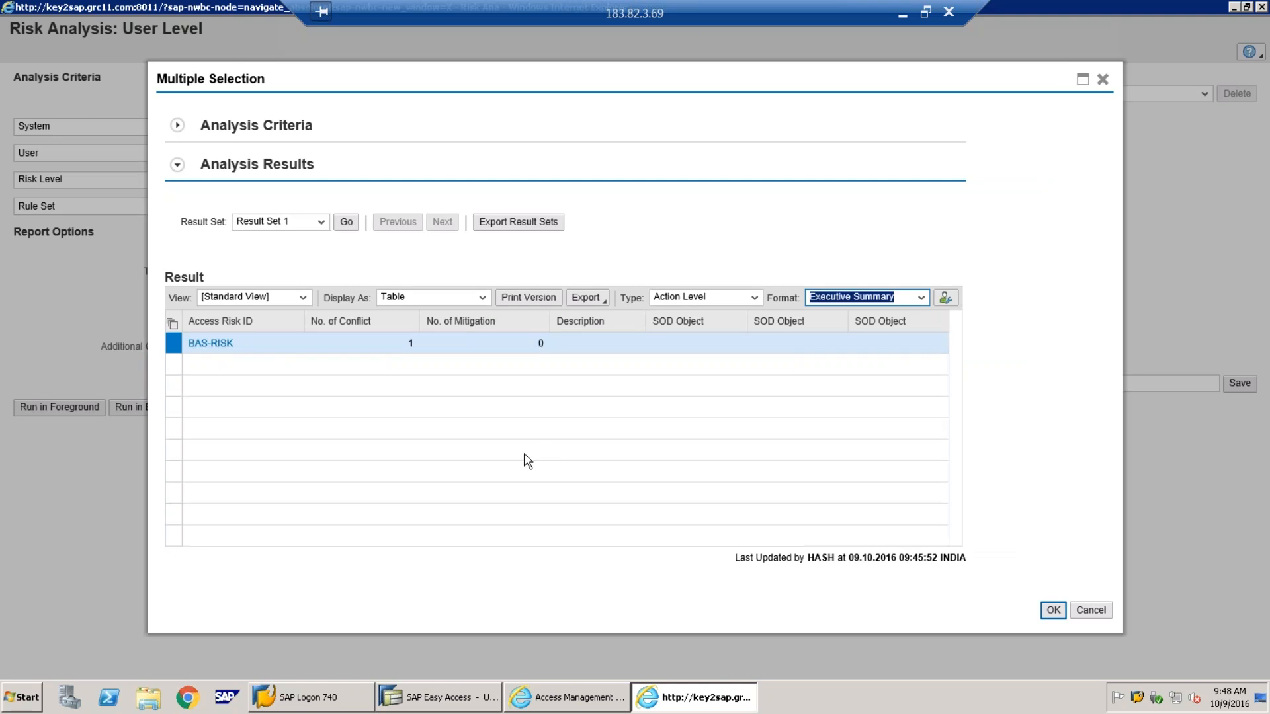
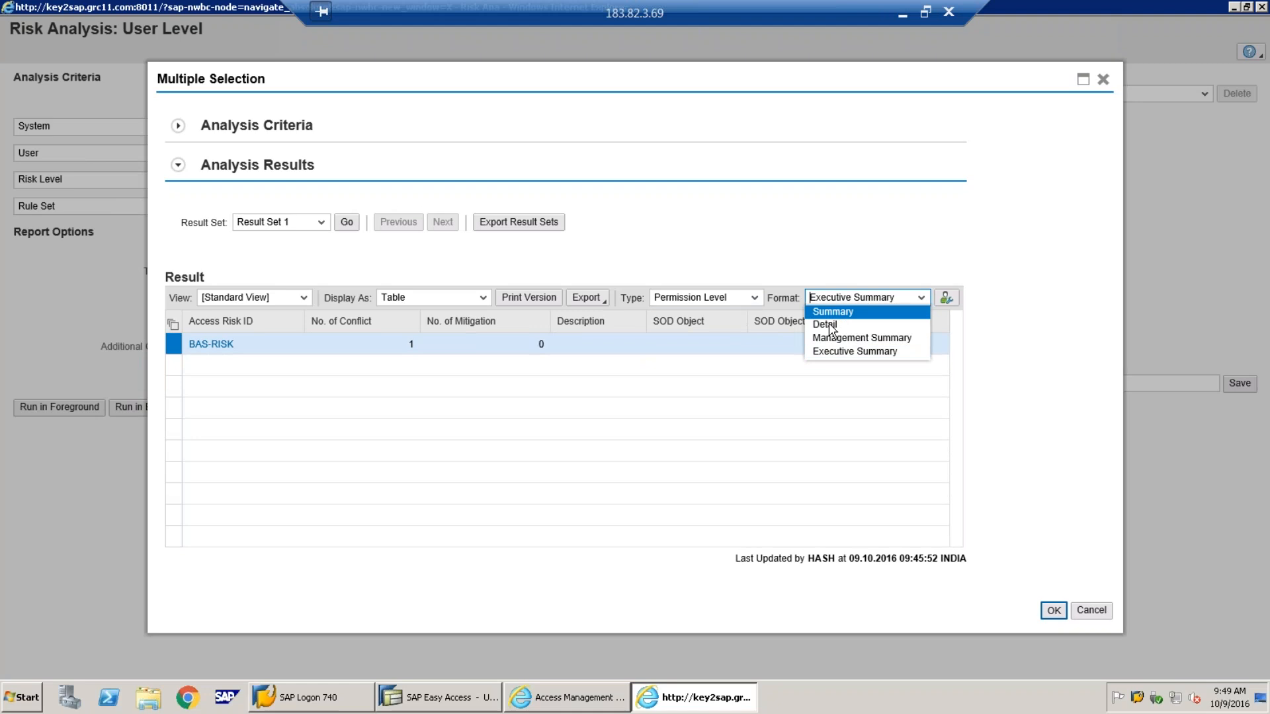
# Switch the risk results Format to Detail to list TEST's BAS-RISK violations
pyautogui.click(832, 327)
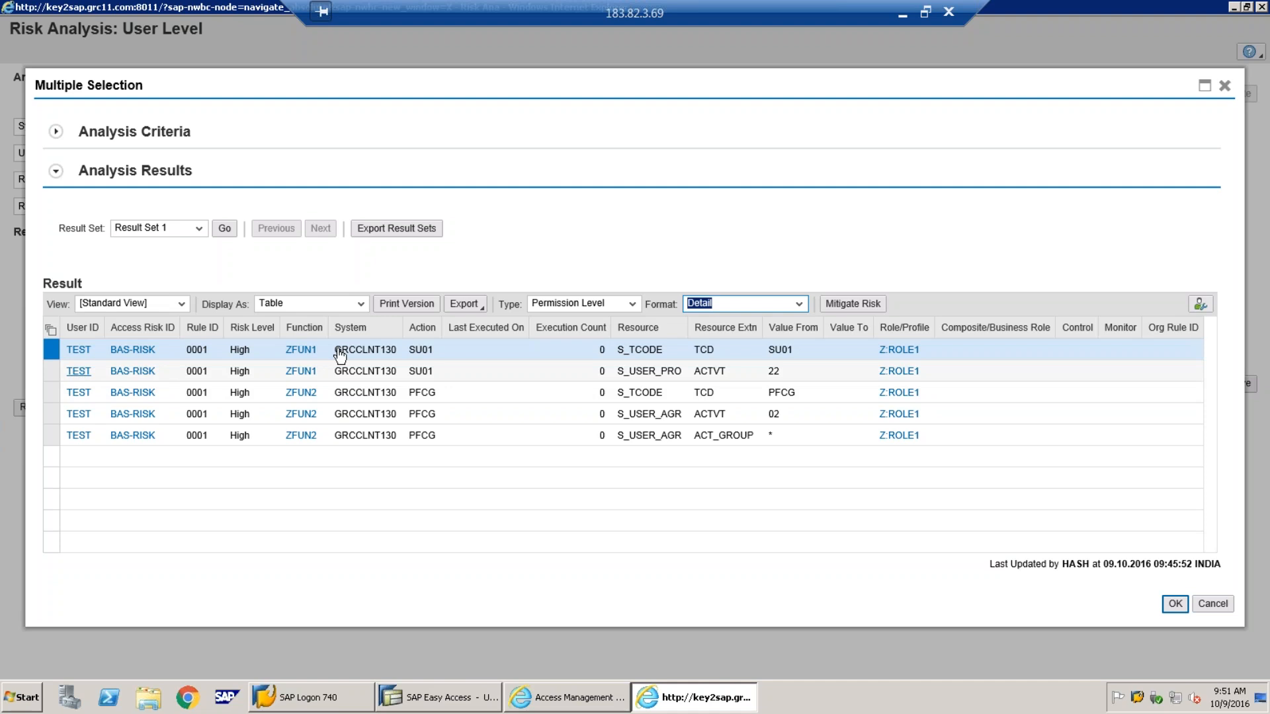
# Bring up slide 4 of GRC HRP Batch.pptx showing the BASIS-RISK rule set diagram
pyautogui.click(902, 13)
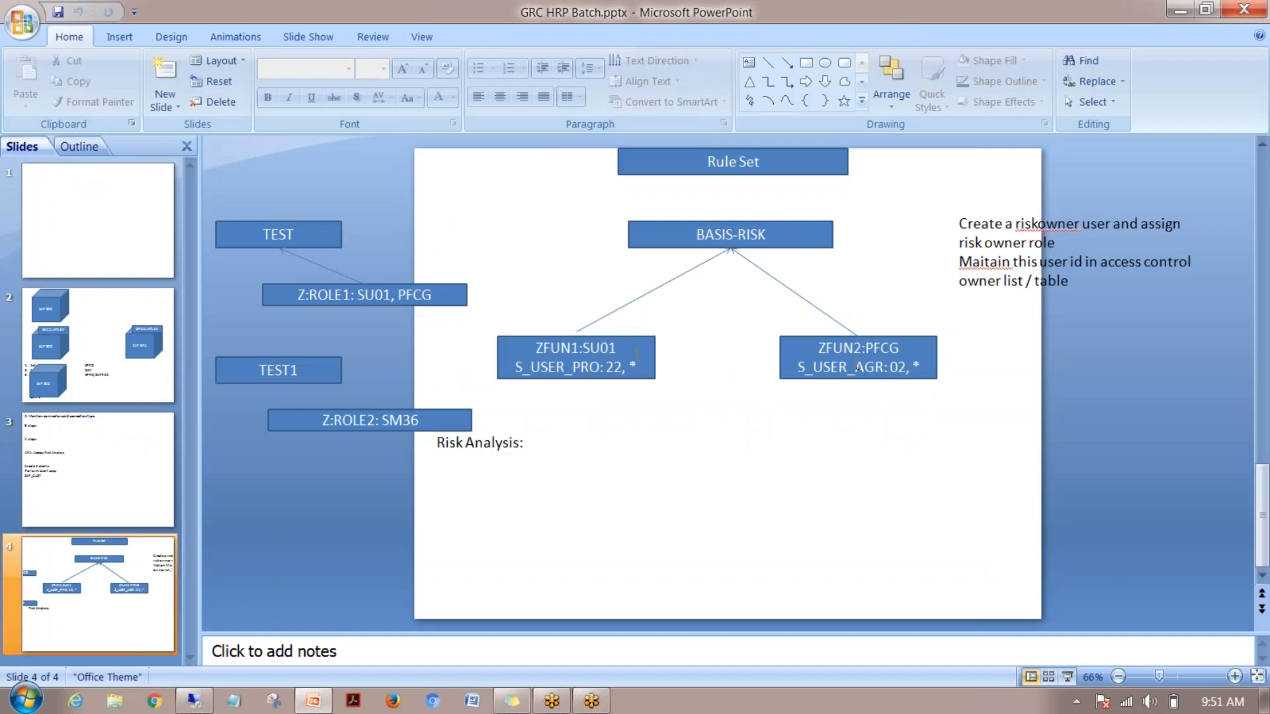
pyautogui.click(194, 701)
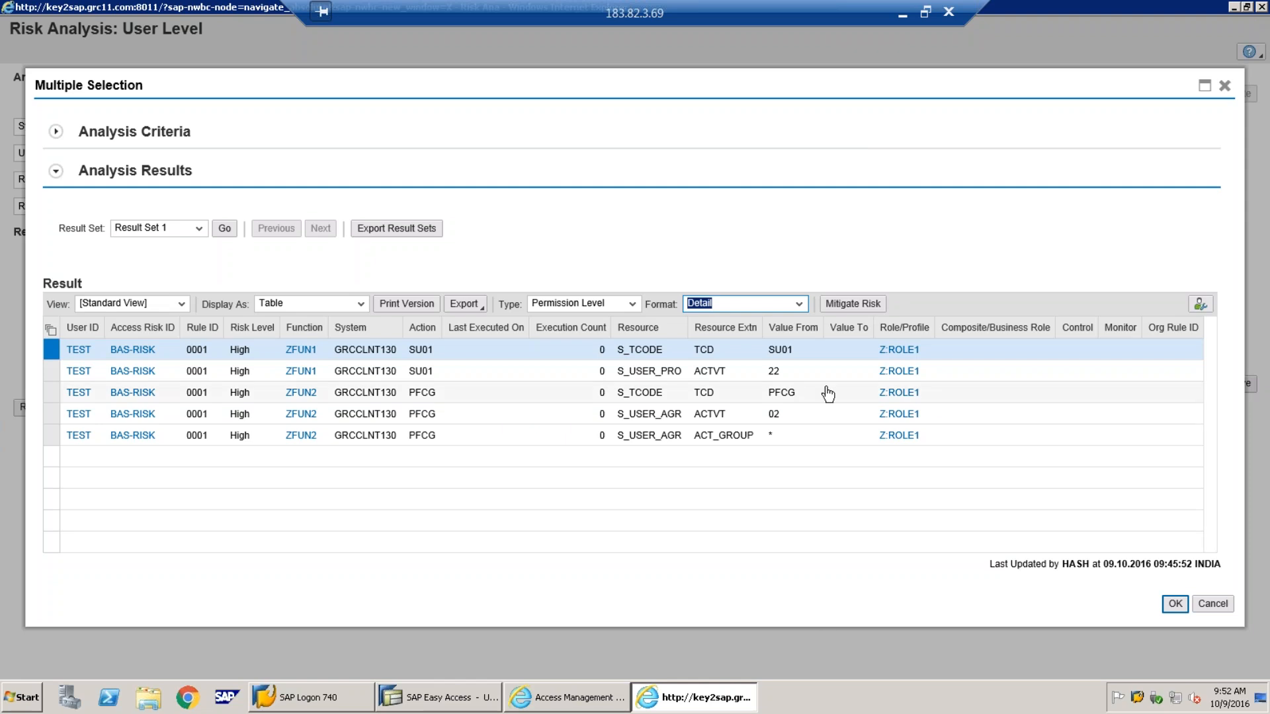
pyautogui.click(903, 11)
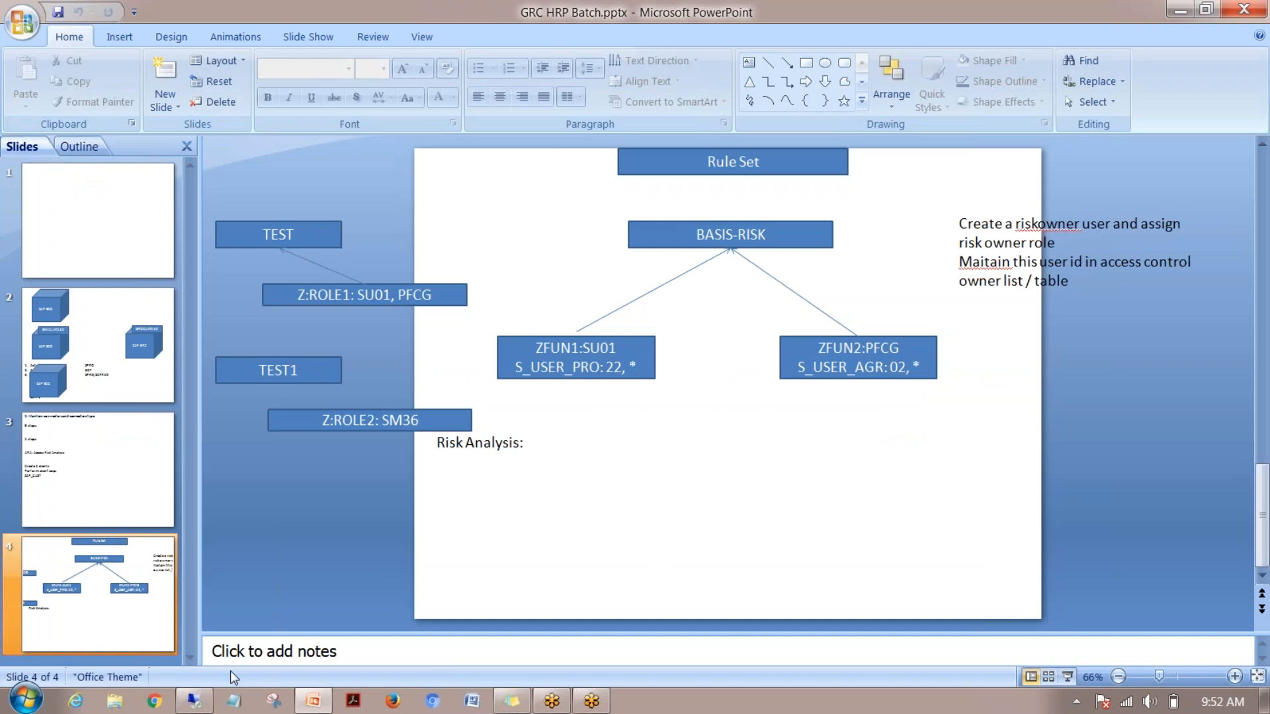
pyautogui.click(574, 702)
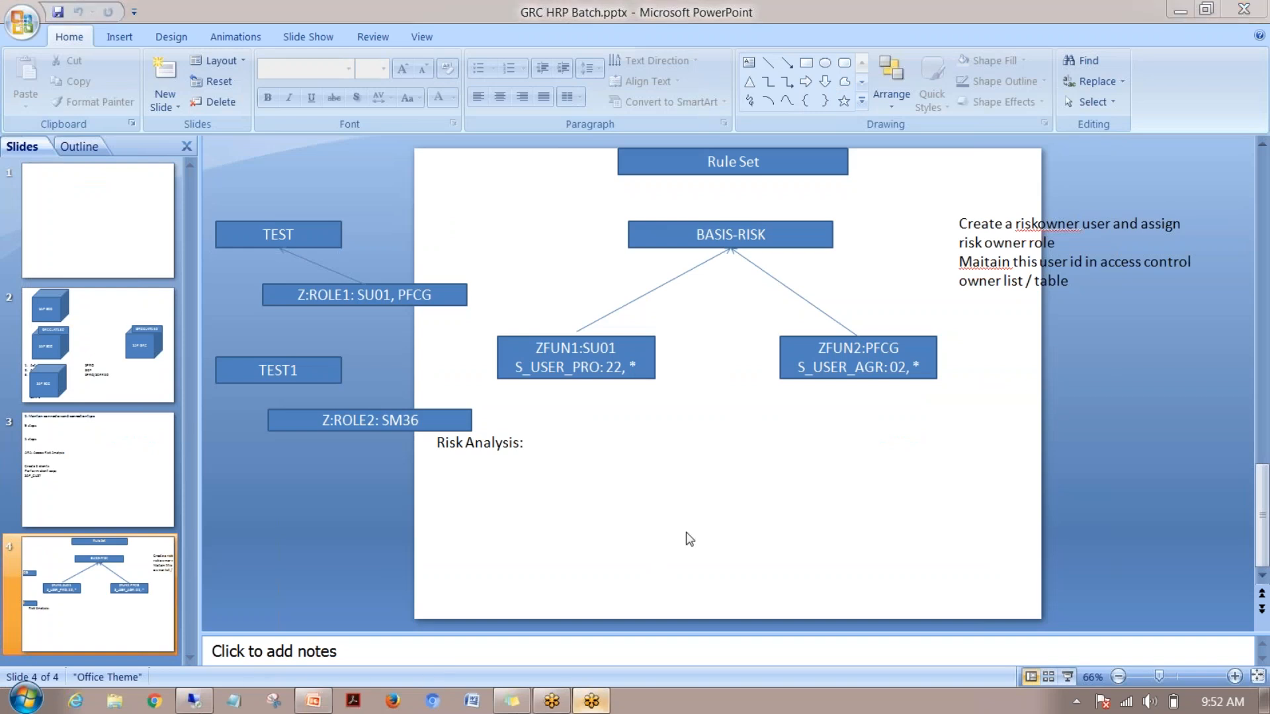
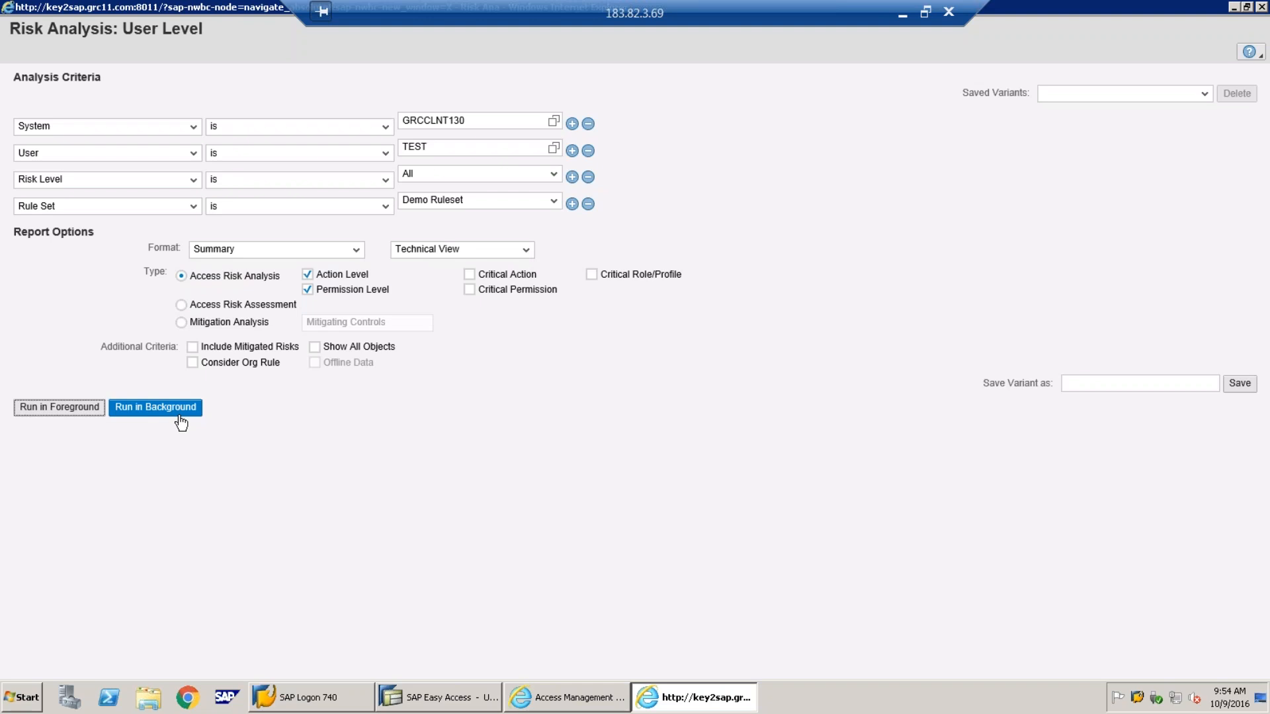
# Start a background run of the analysis and name the schedule 'risk anlsys rprt'
pyautogui.click(179, 413)
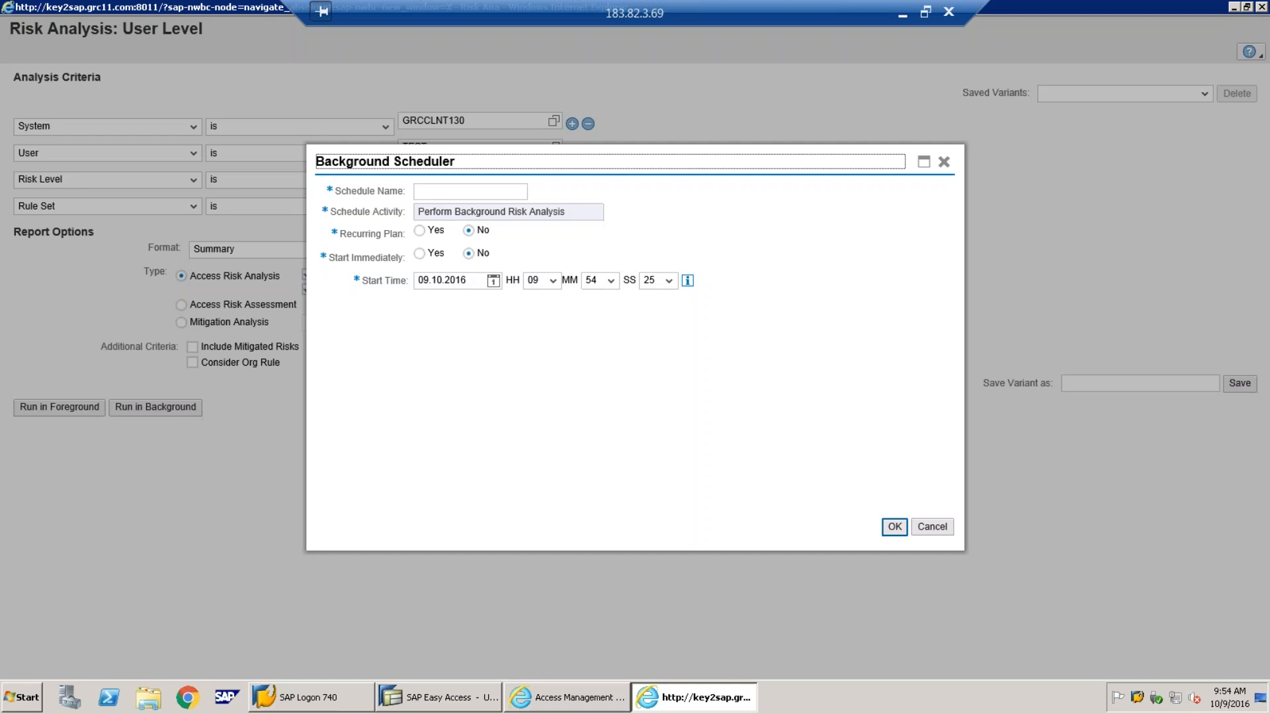
pyautogui.click(428, 191)
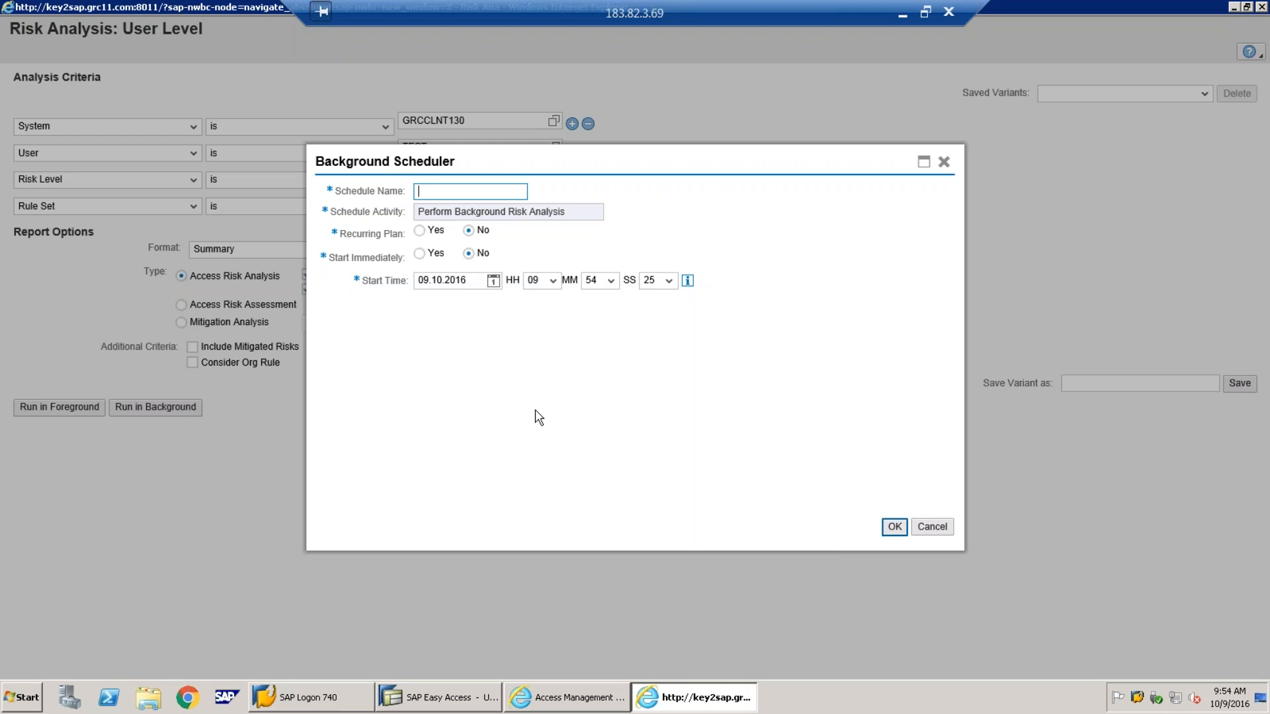
pyautogui.write('r')
pyautogui.write('sk')
pyautogui.press('BackSpace')
pyautogui.press('BackSpace')
pyautogui.write('isk anlsys rprt')
# Make it a one-time job starting immediately and submit it, creating job 09552000
pyautogui.click(427, 235)
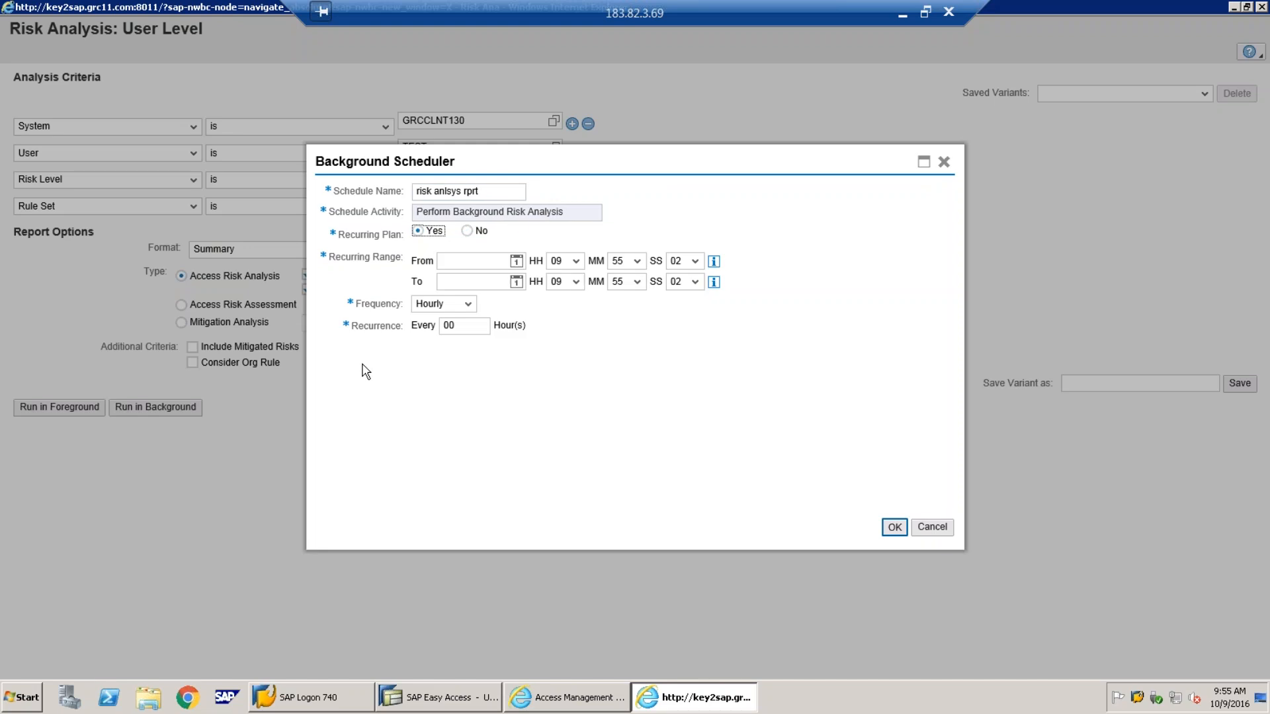
pyautogui.click(488, 261)
pyautogui.click(502, 283)
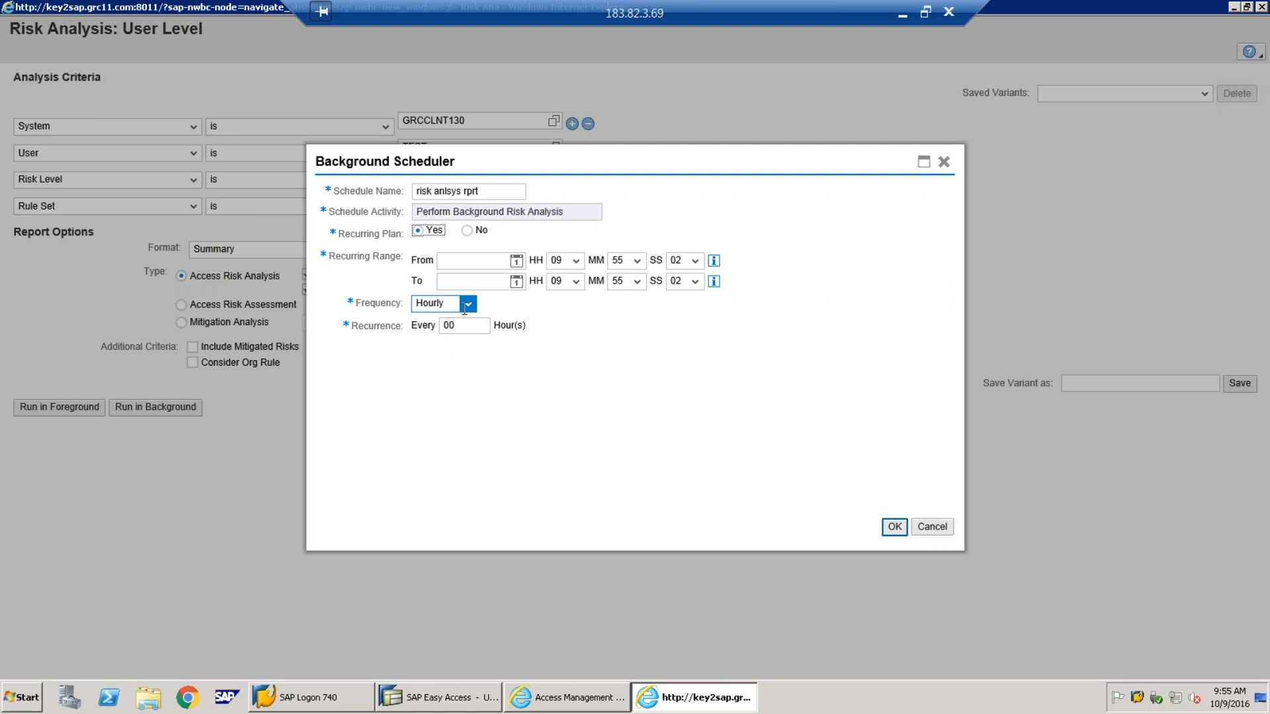
pyautogui.click(467, 305)
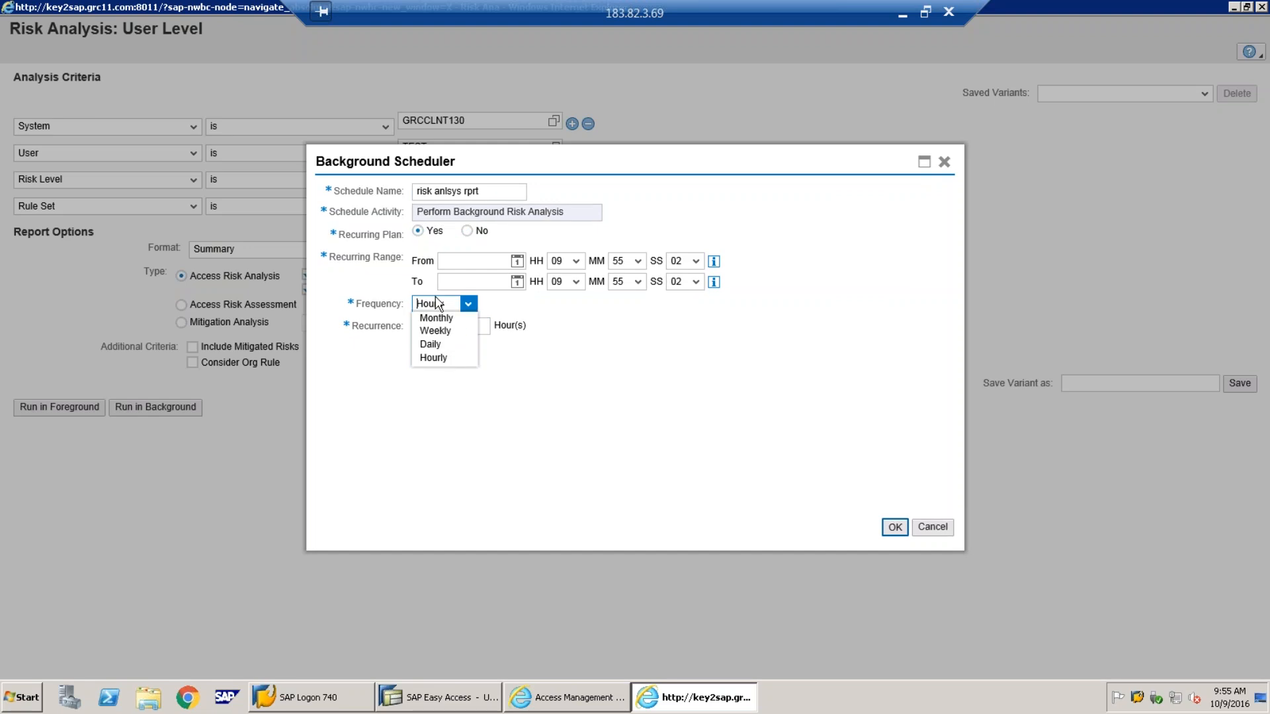
pyautogui.click(467, 231)
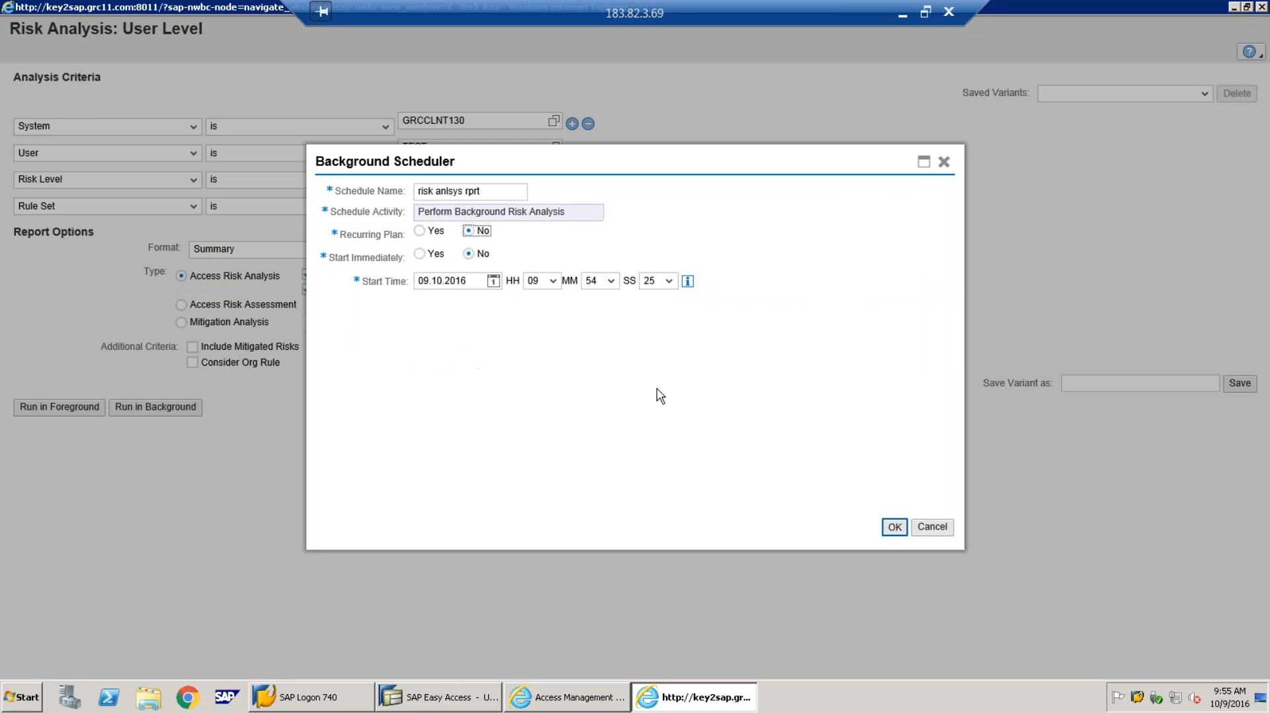
pyautogui.click(419, 254)
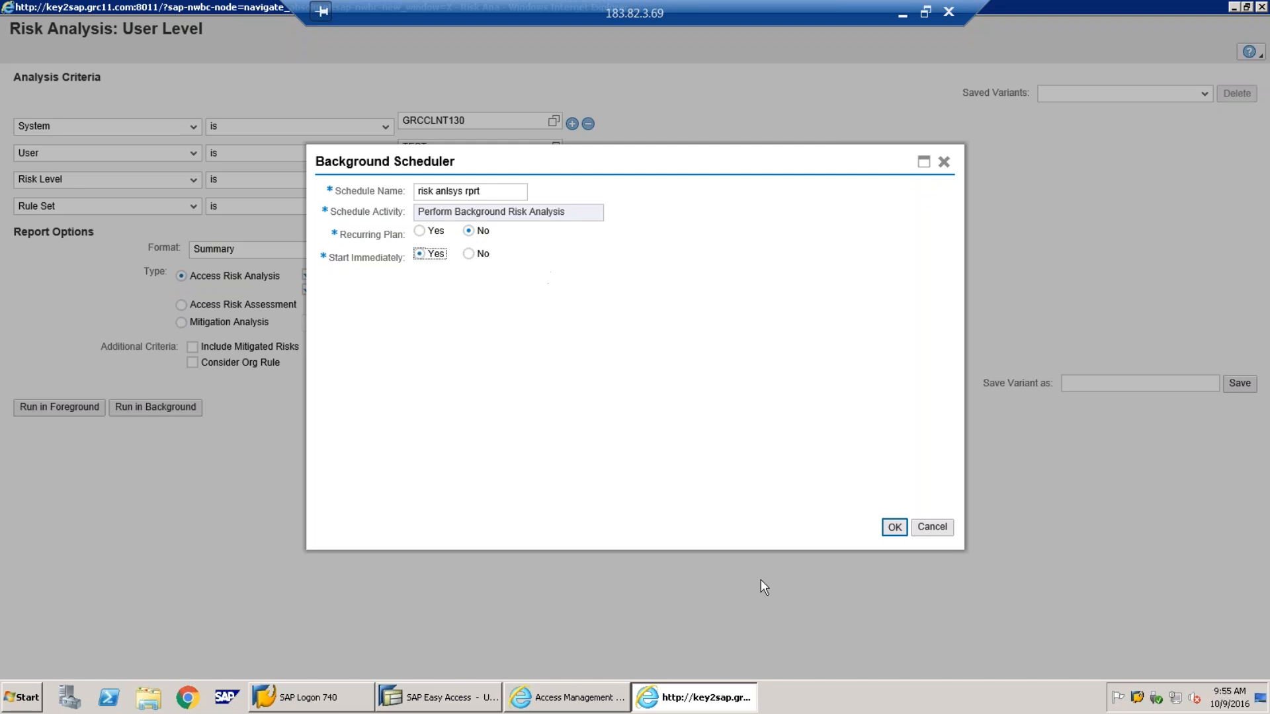
pyautogui.click(895, 528)
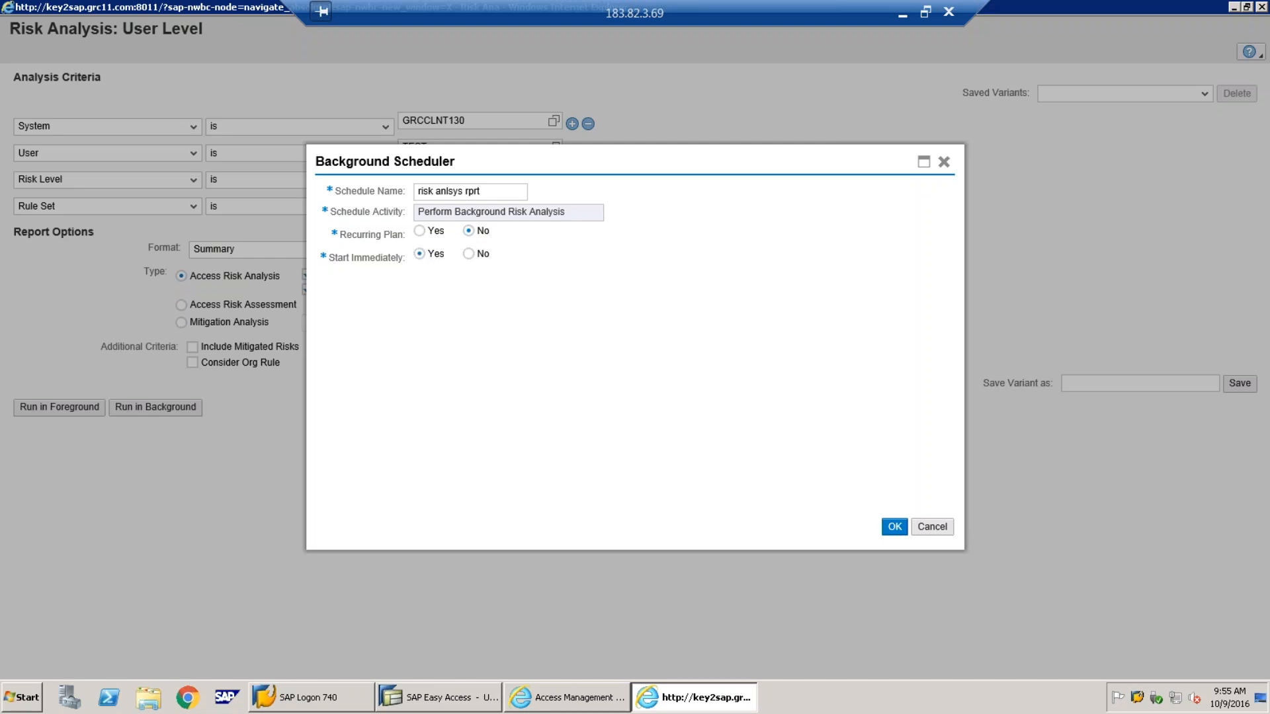
pyautogui.click(895, 528)
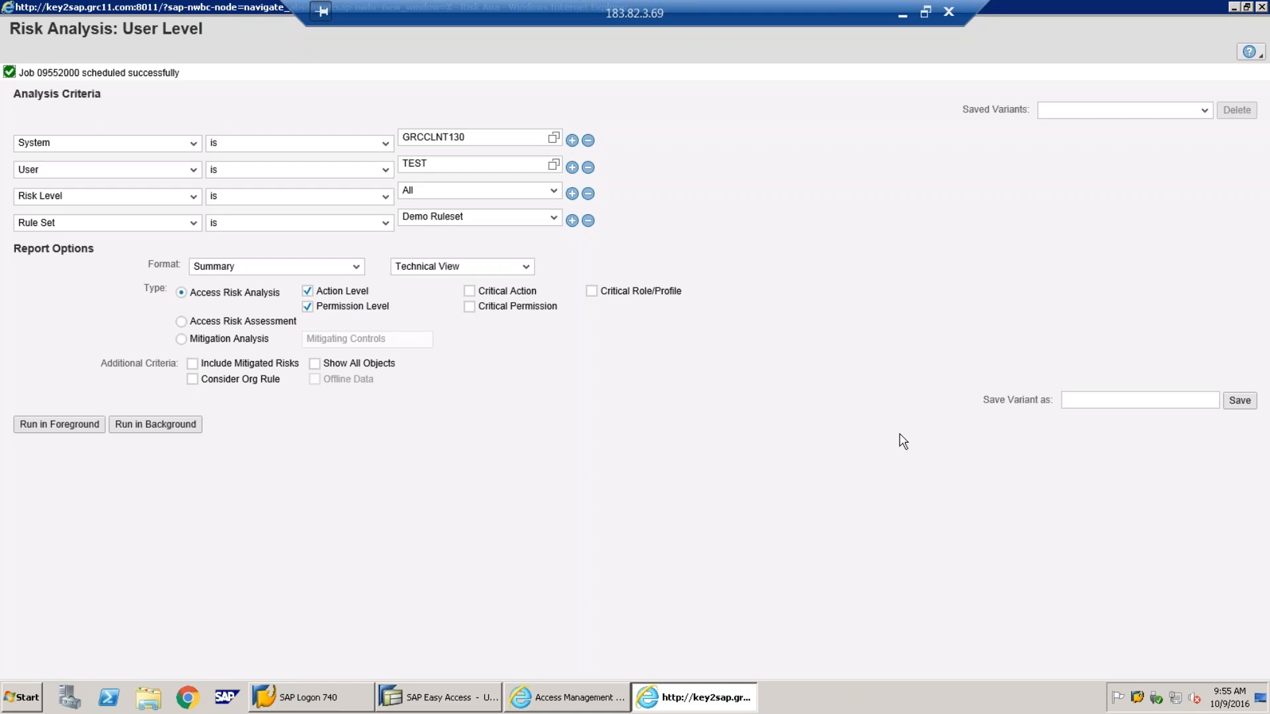
# From the Access Management home, open the Background Jobs list under Scheduling
pyautogui.click(708, 703)
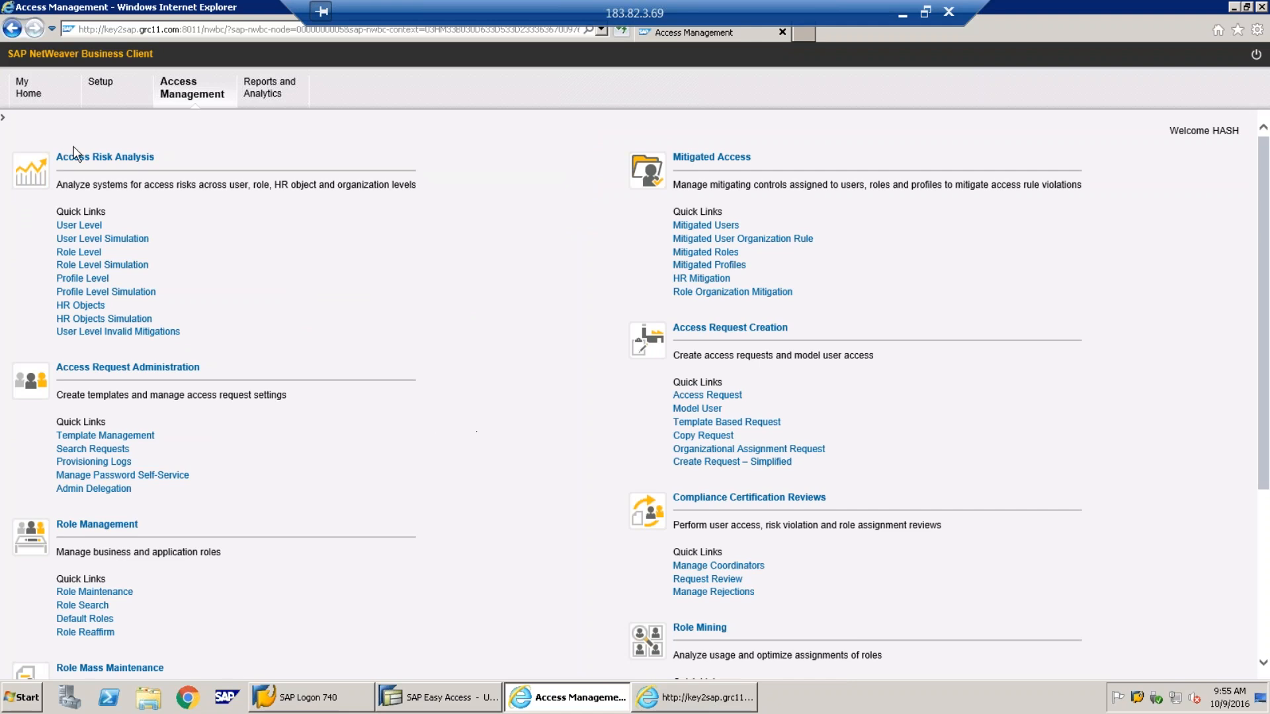
pyautogui.scroll(-4, 275, 363)
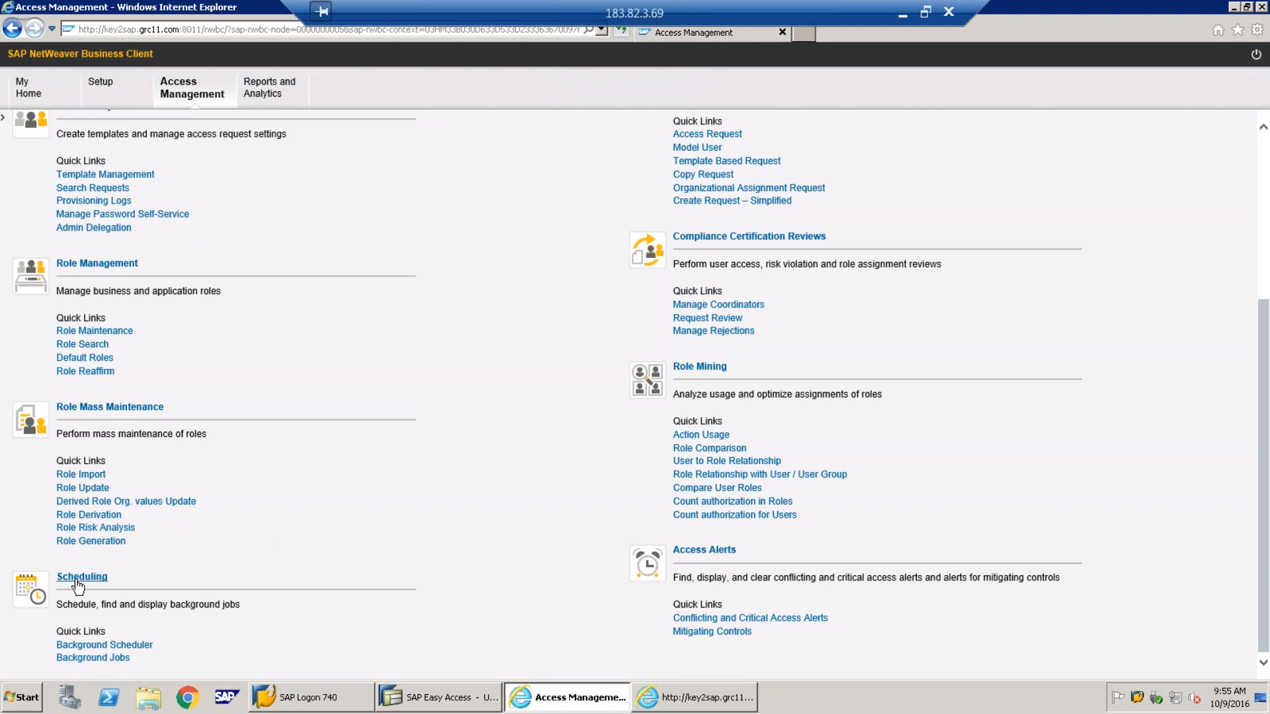
pyautogui.click(79, 658)
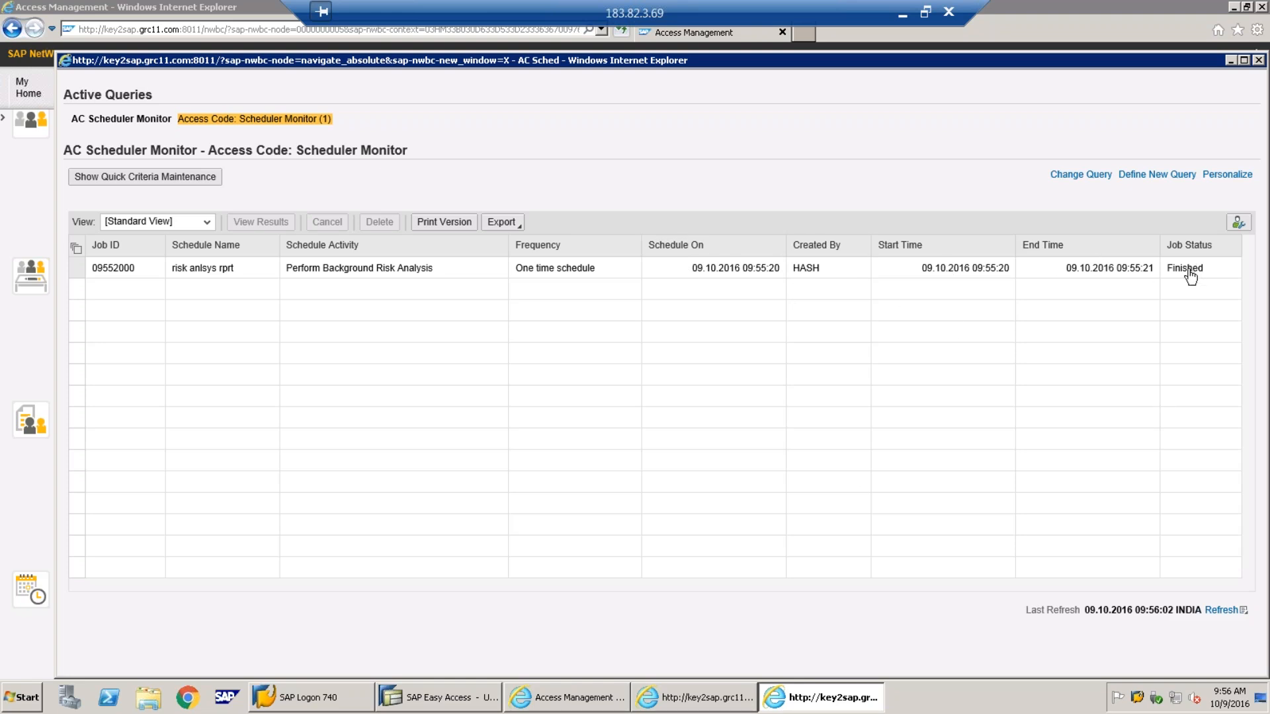
# Open the results of finished job 09552000 to see TEST's two High BAS-RISK violations
pyautogui.click(98, 268)
pyautogui.click(260, 221)
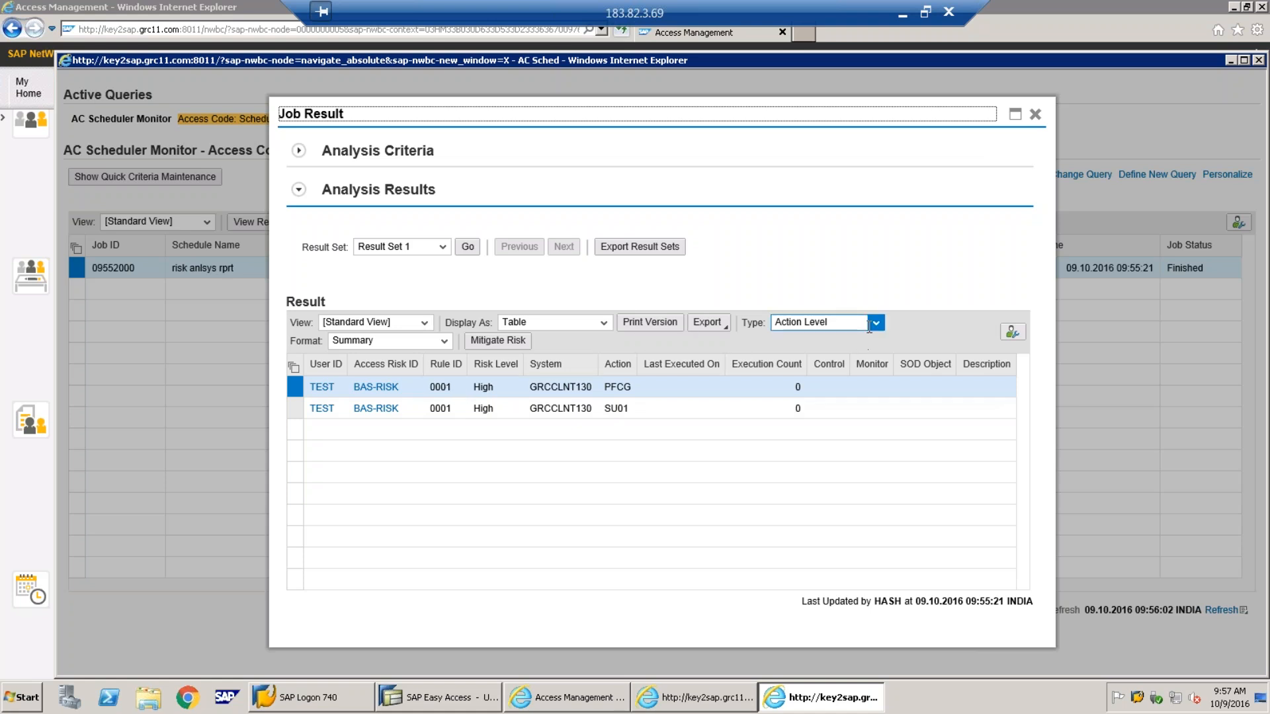
# Show job 09552000's results at Permission Level in Detail format
pyautogui.click(445, 343)
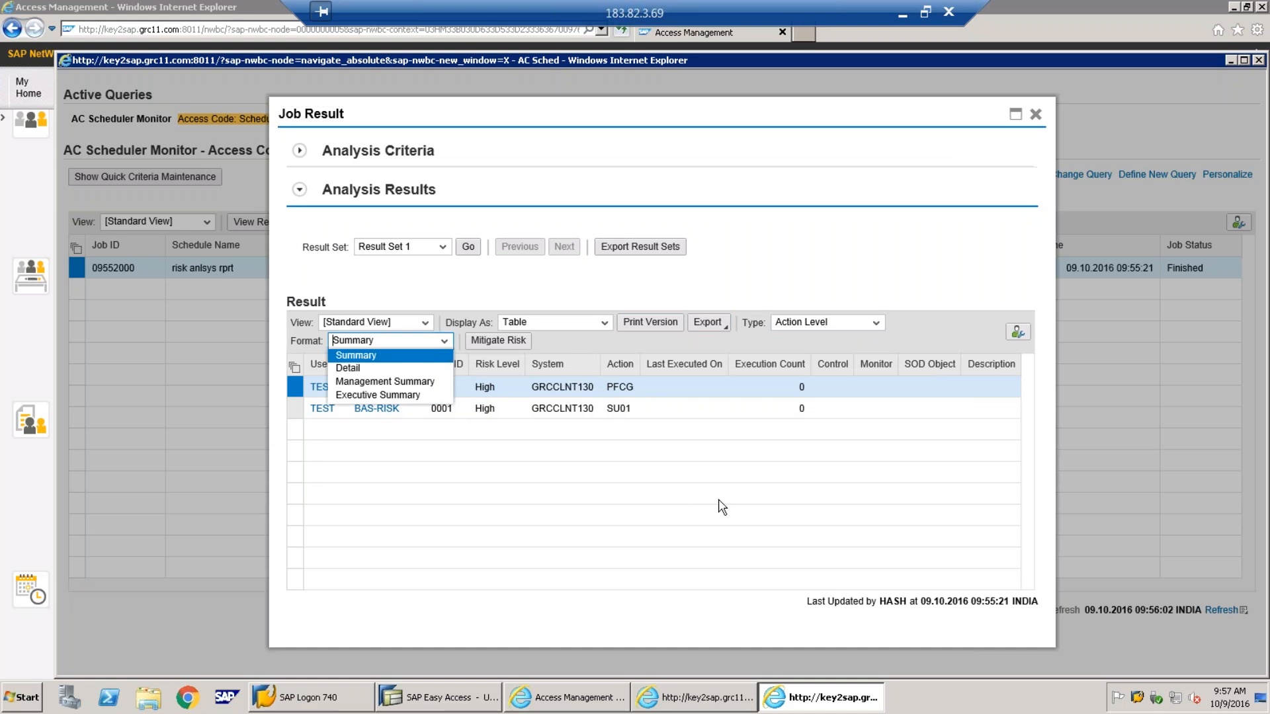
pyautogui.click(876, 322)
pyautogui.click(876, 323)
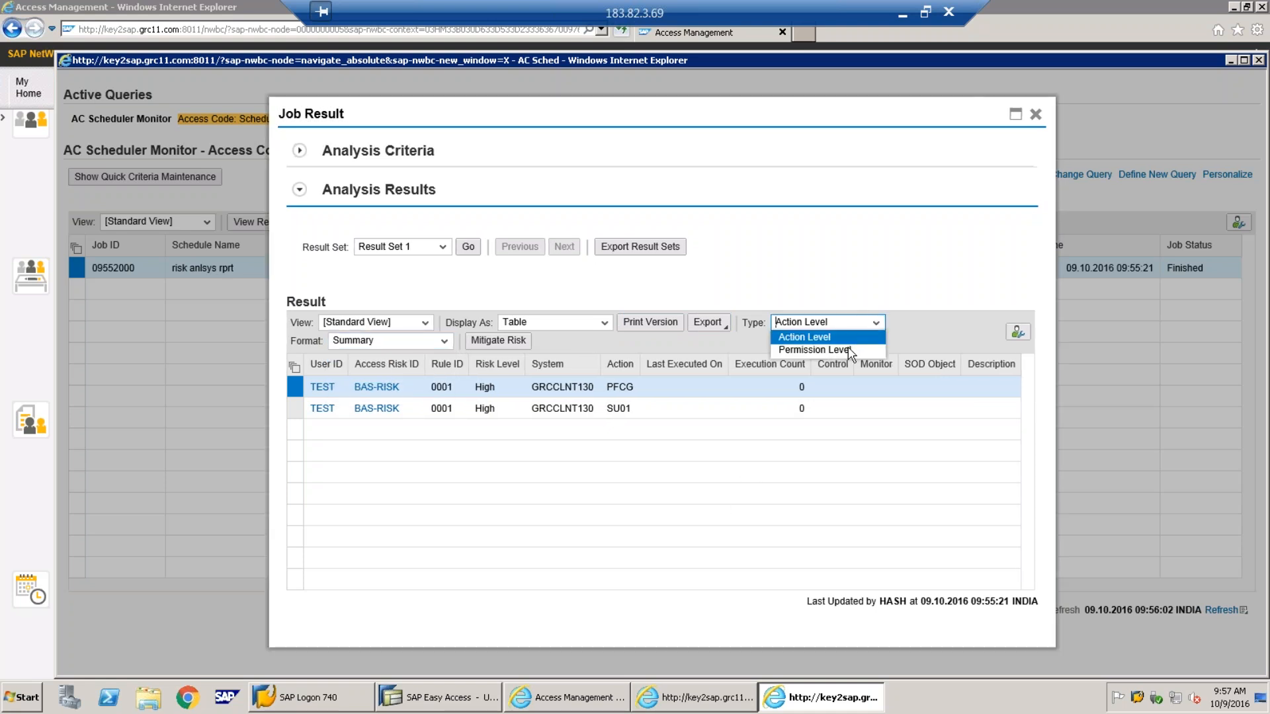
pyautogui.click(848, 349)
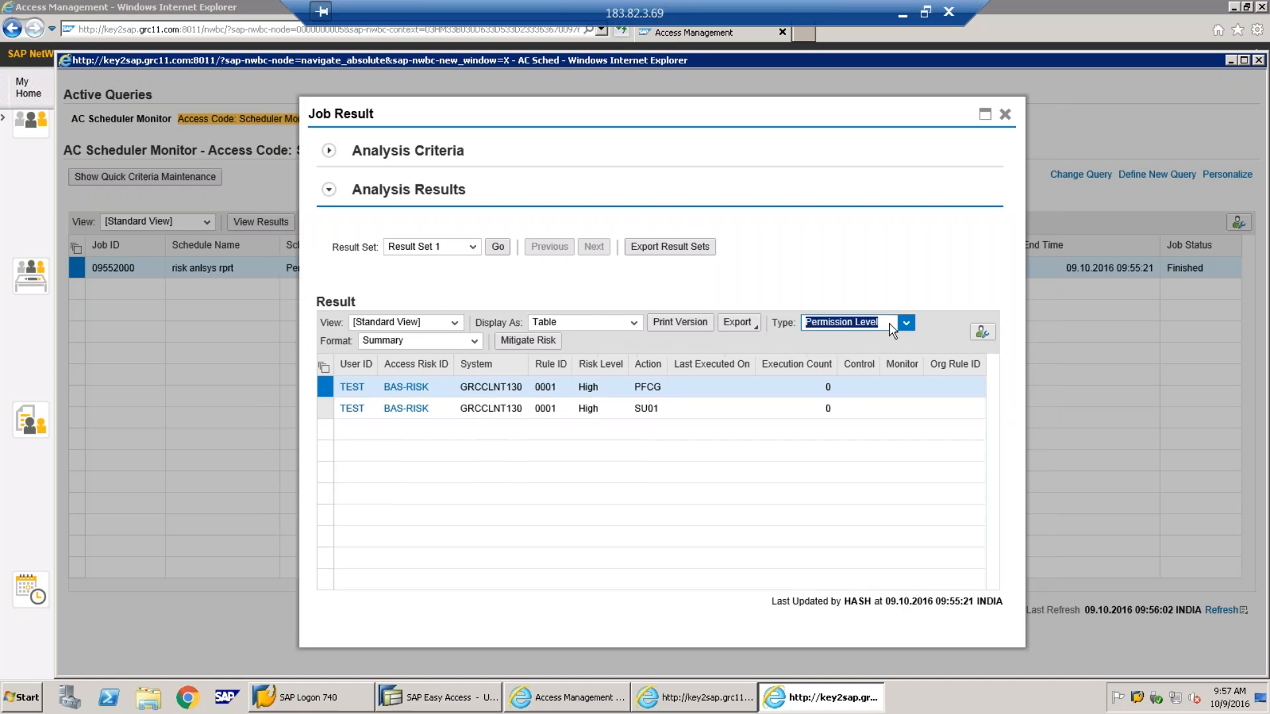
pyautogui.click(475, 341)
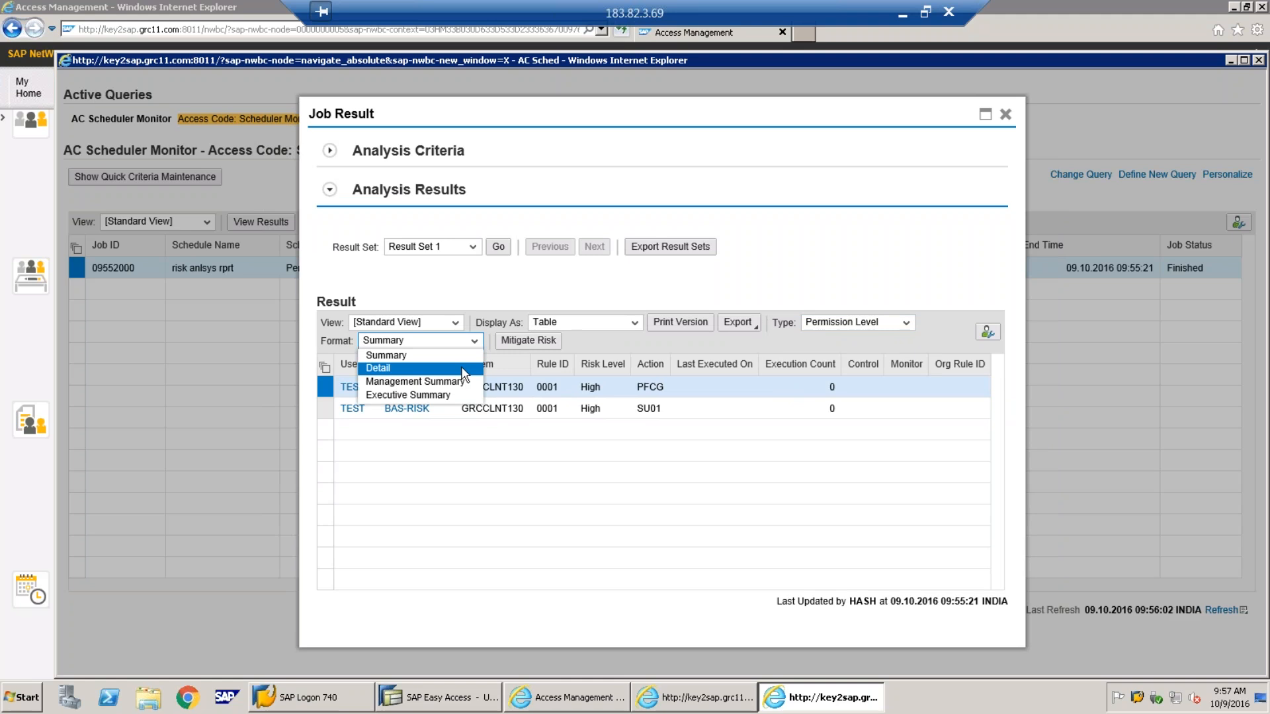
pyautogui.click(381, 363)
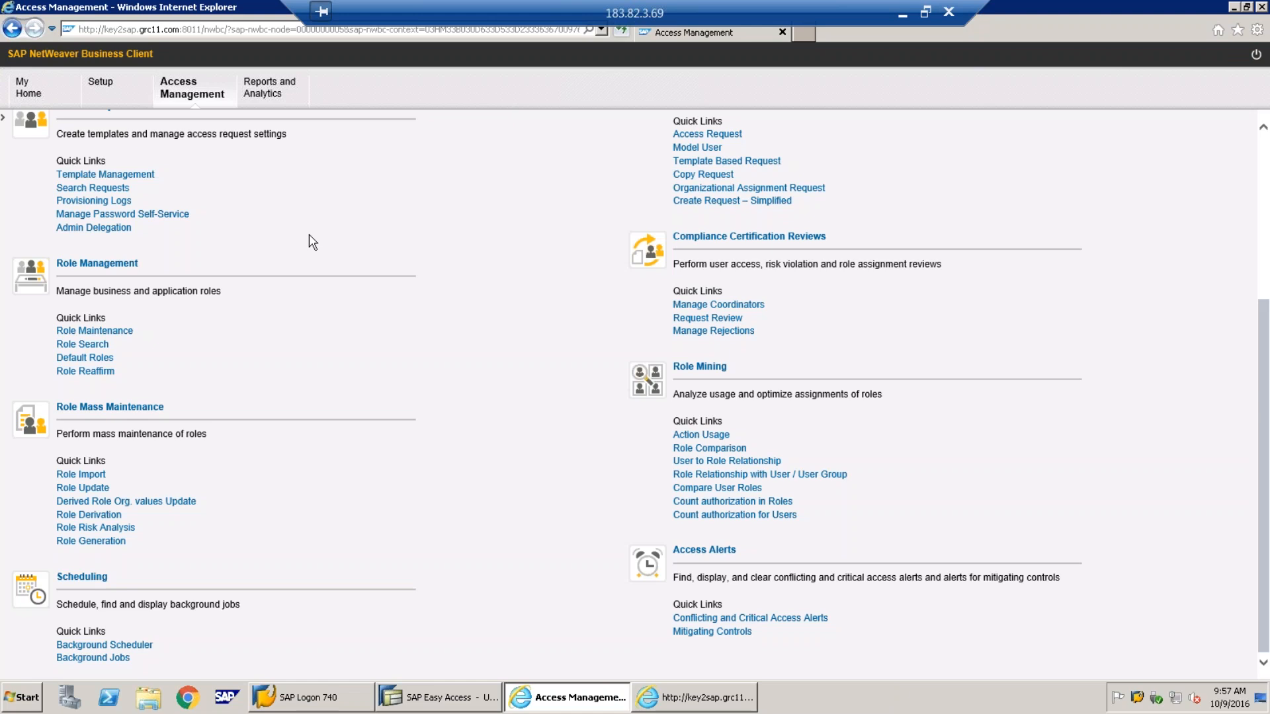
pyautogui.scroll(4, 598, 248)
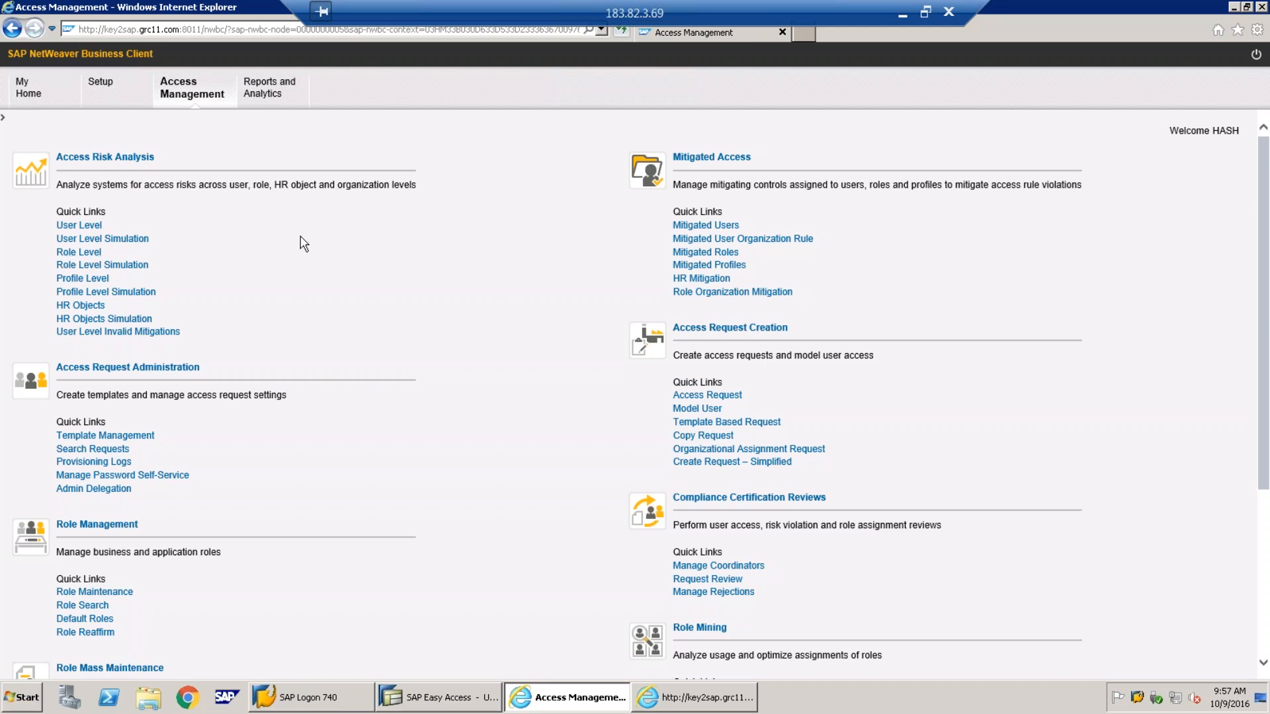
pyautogui.click(901, 12)
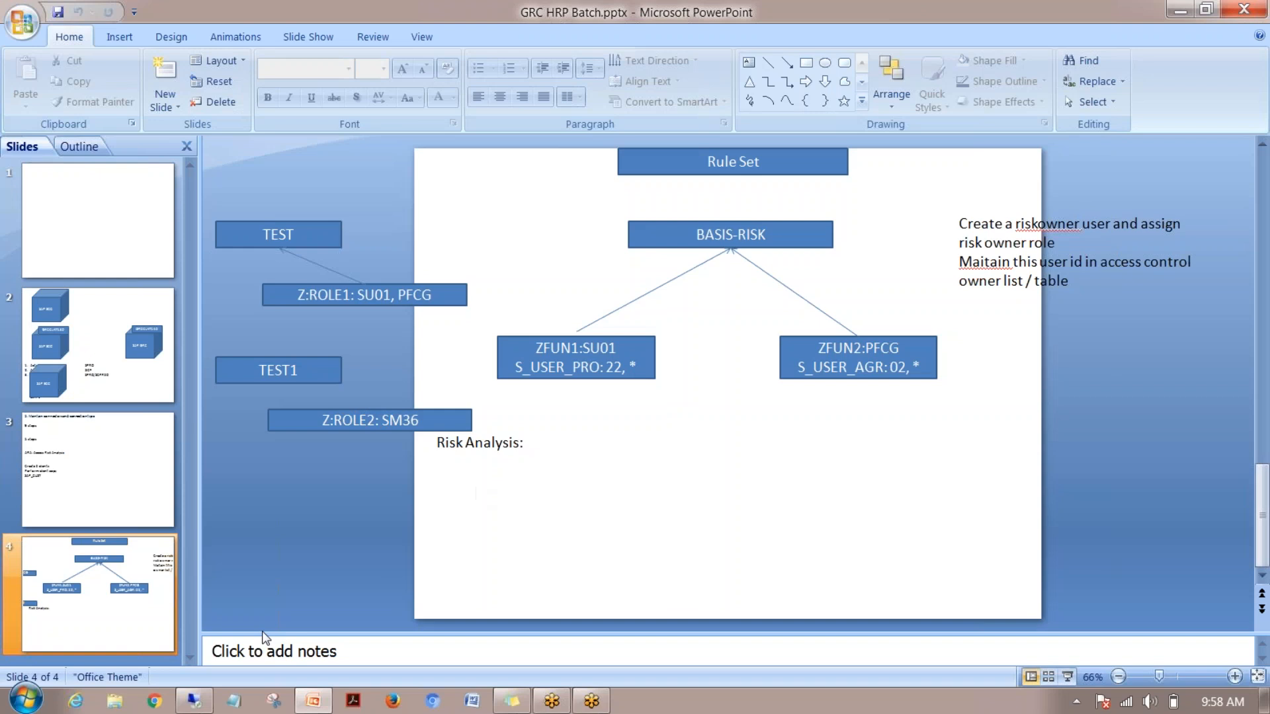
pyautogui.click(190, 703)
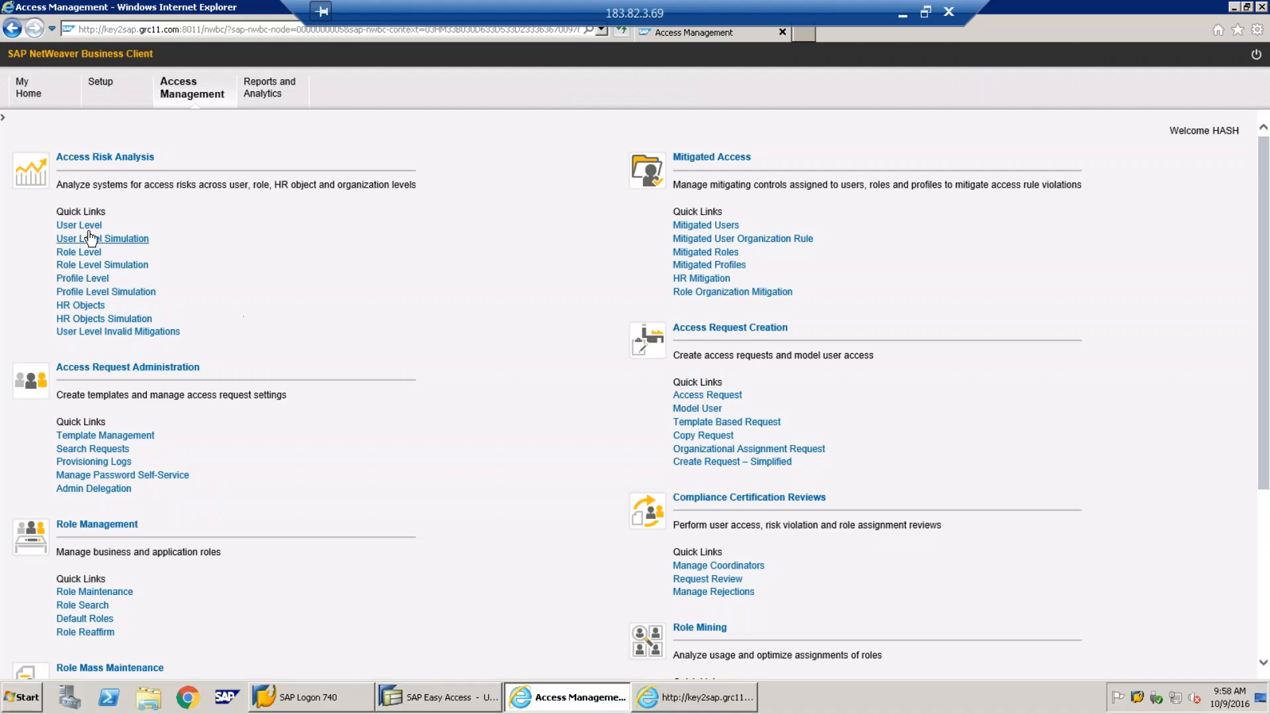
# Start a User Level risk analysis for system GRCCLNT130 and user TEST1
pyautogui.click(80, 226)
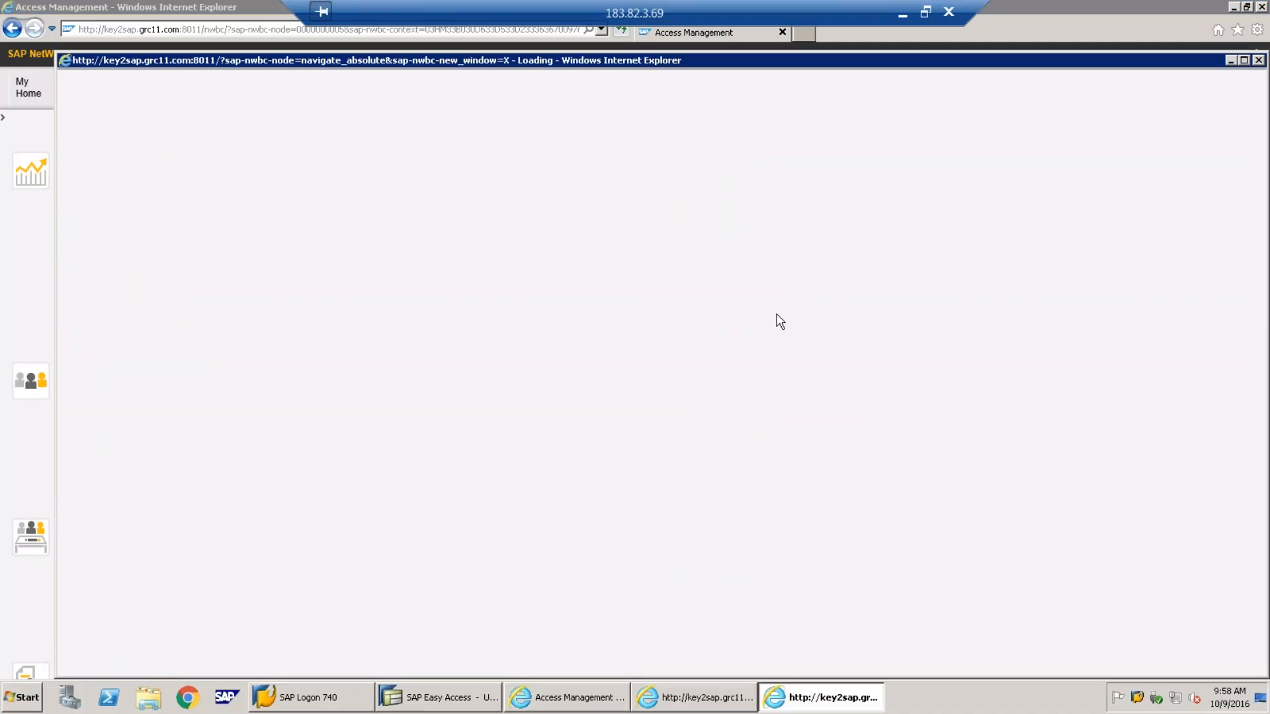
pyautogui.click(610, 174)
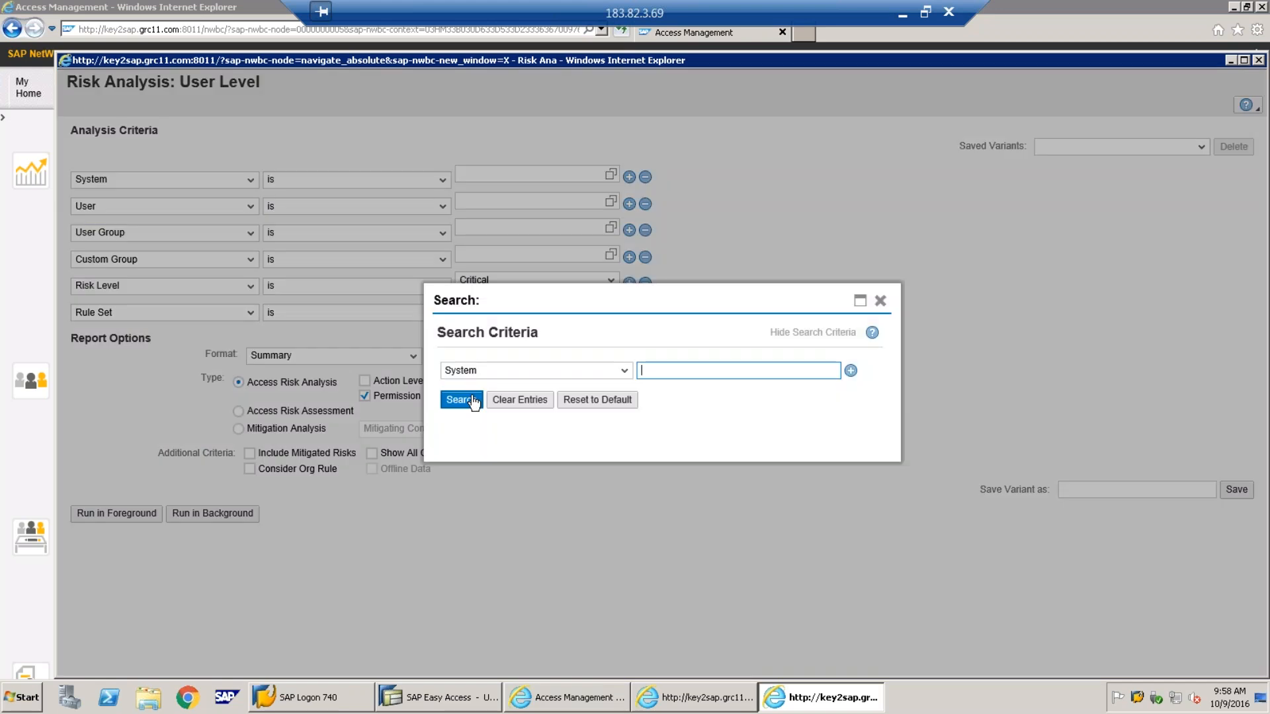
pyautogui.click(463, 400)
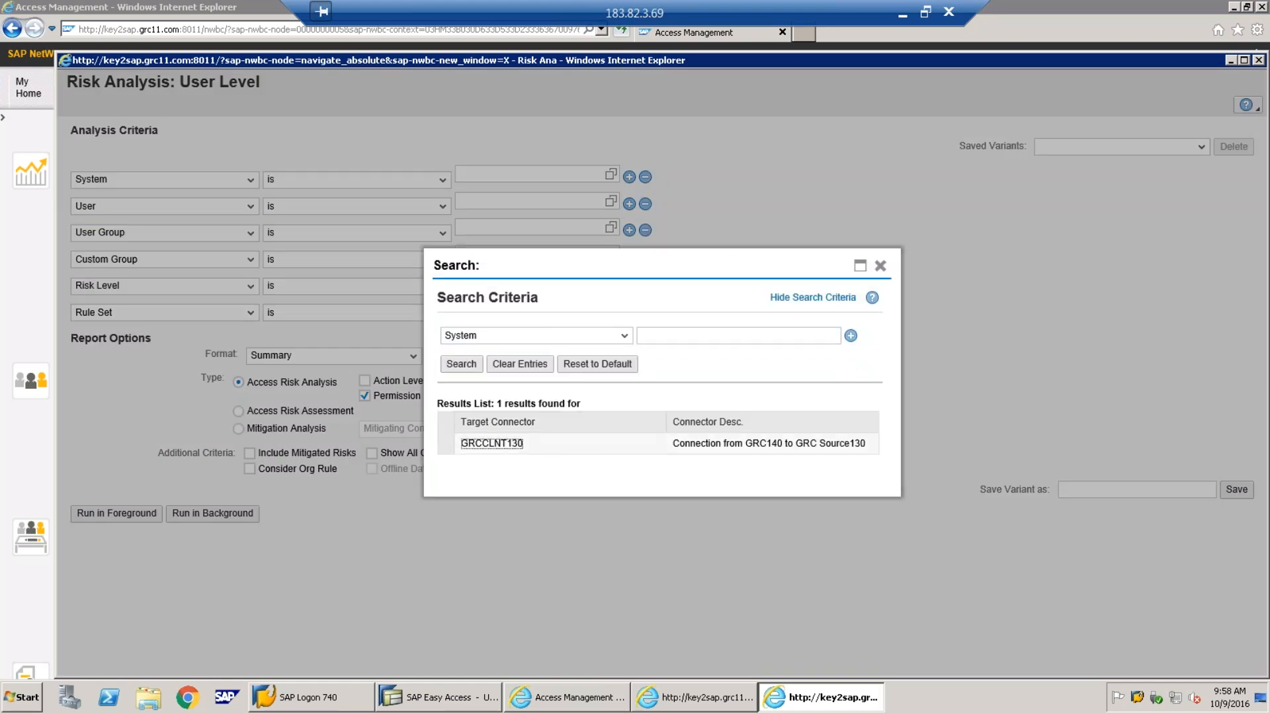
pyautogui.click(549, 452)
pyautogui.click(611, 202)
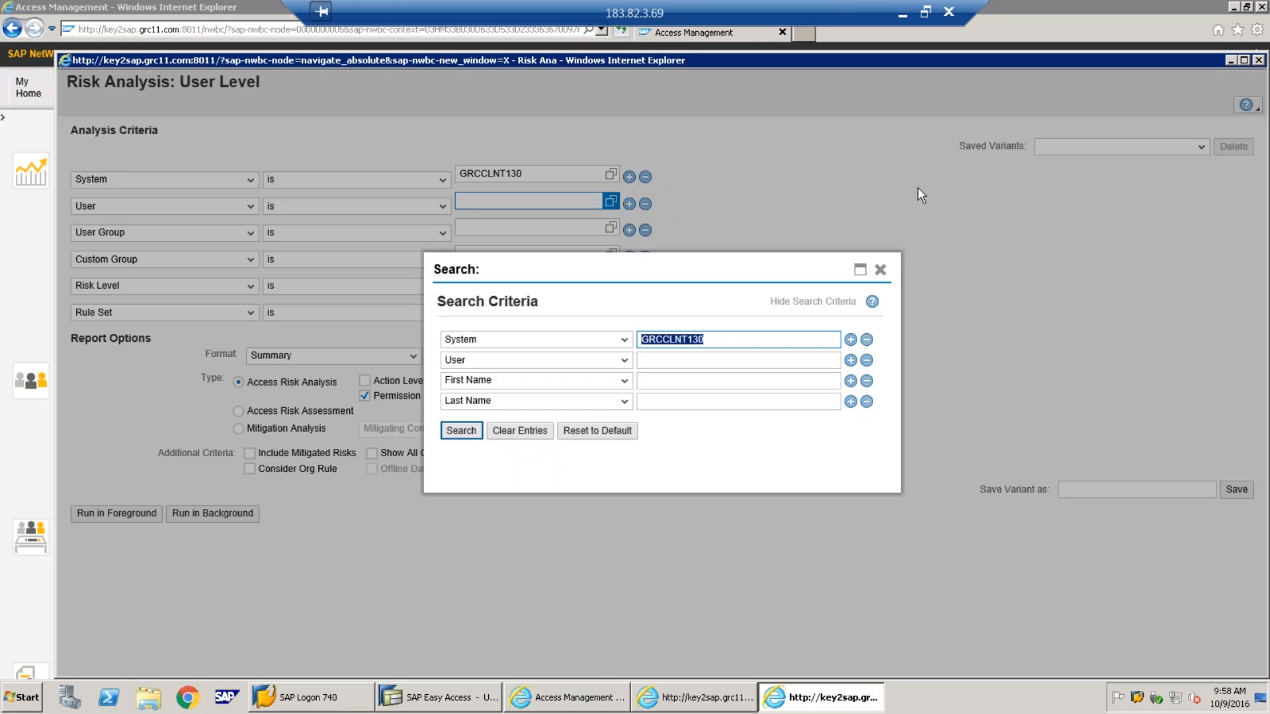
pyautogui.click(463, 432)
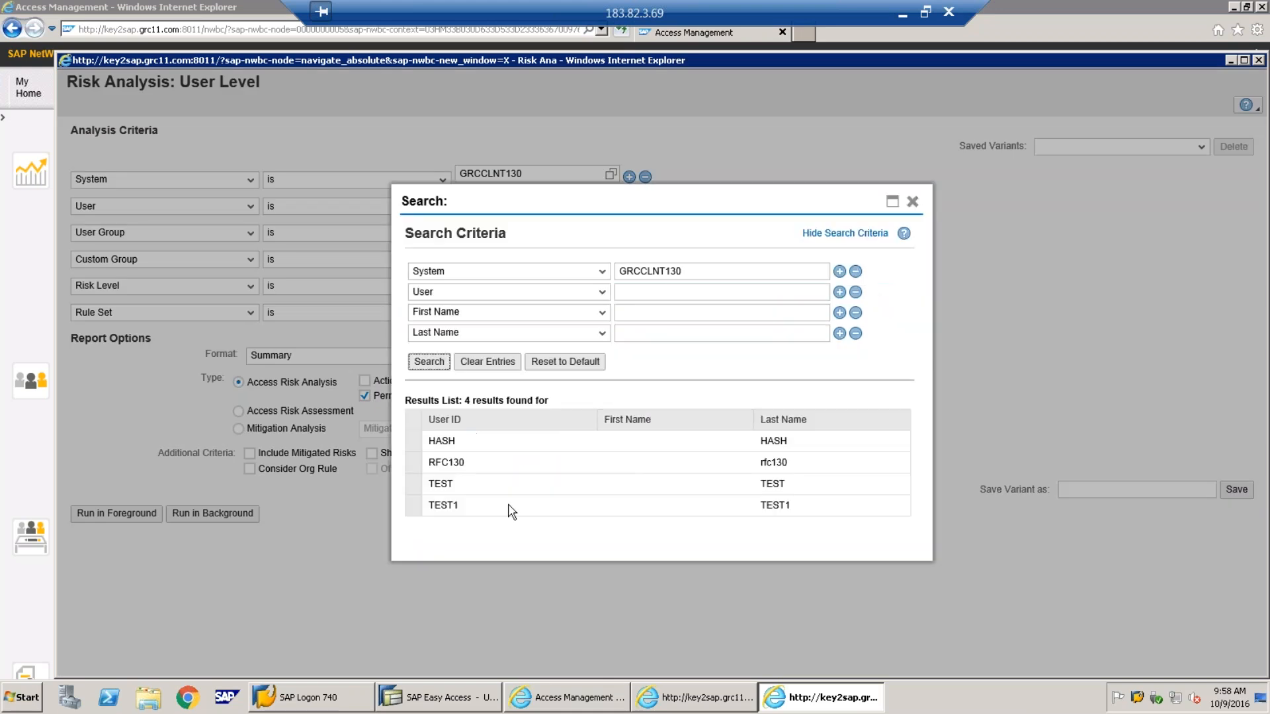
pyautogui.click(506, 512)
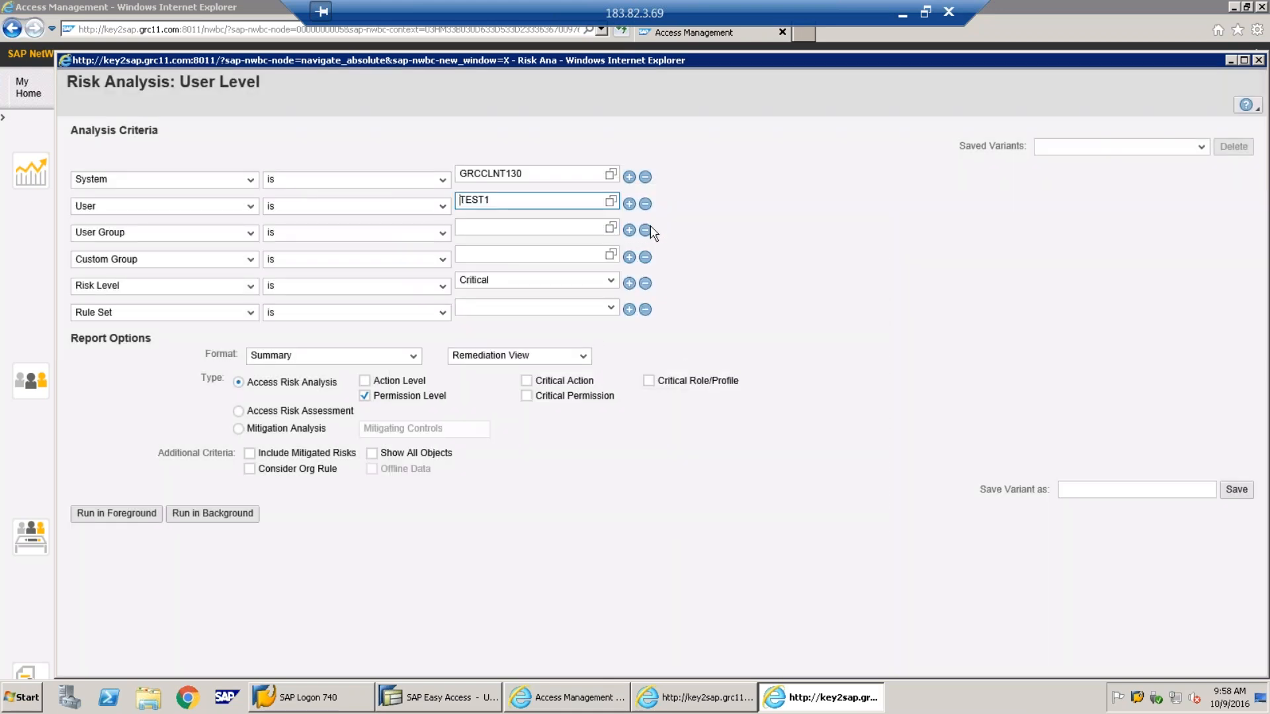
# Drop the group rows; set Risk Level All, Demo Ruleset, Technical View, and include Action Level
pyautogui.click(646, 231)
pyautogui.click(646, 231)
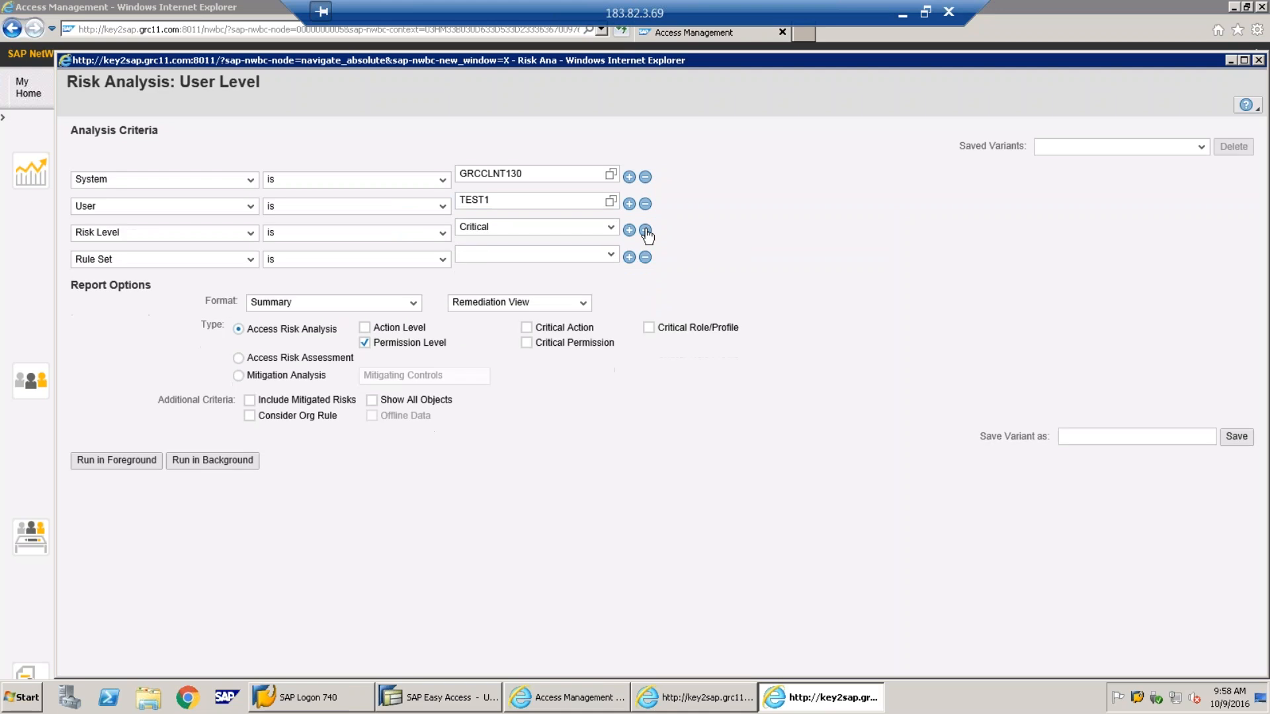
pyautogui.click(611, 227)
pyautogui.click(583, 292)
pyautogui.click(609, 255)
pyautogui.click(553, 267)
pyautogui.click(584, 304)
pyautogui.click(555, 318)
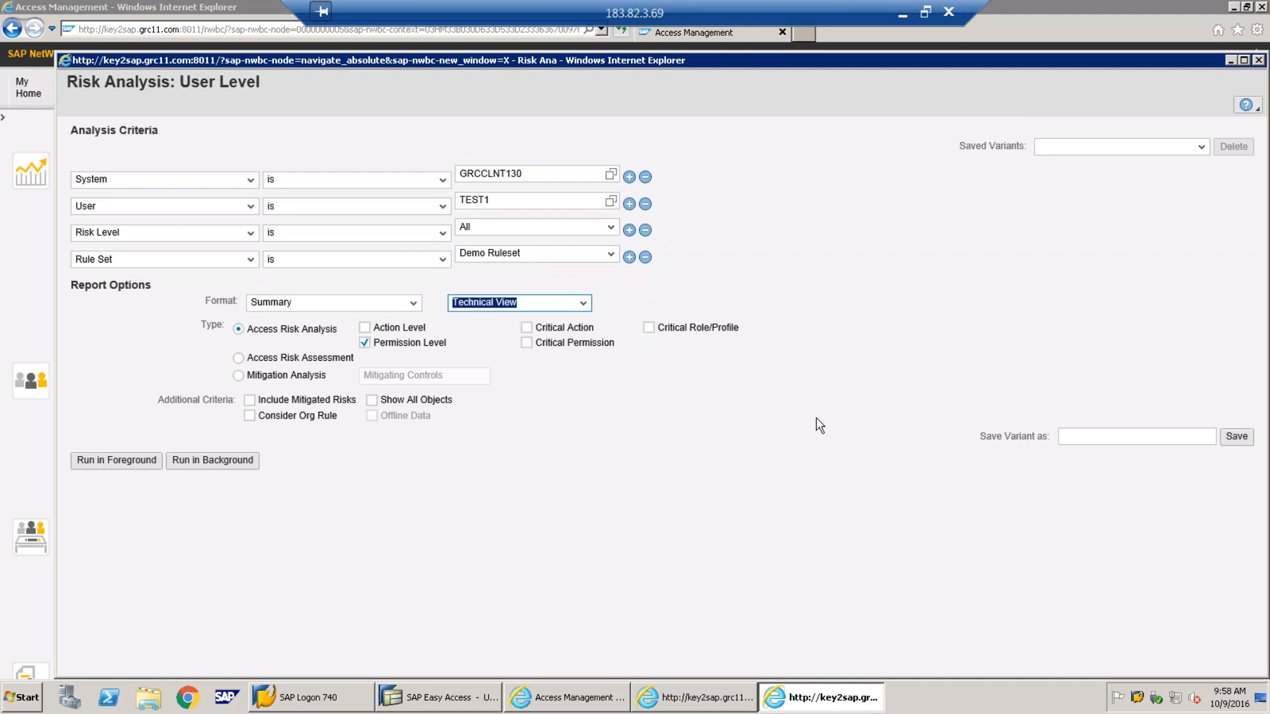
pyautogui.click(365, 328)
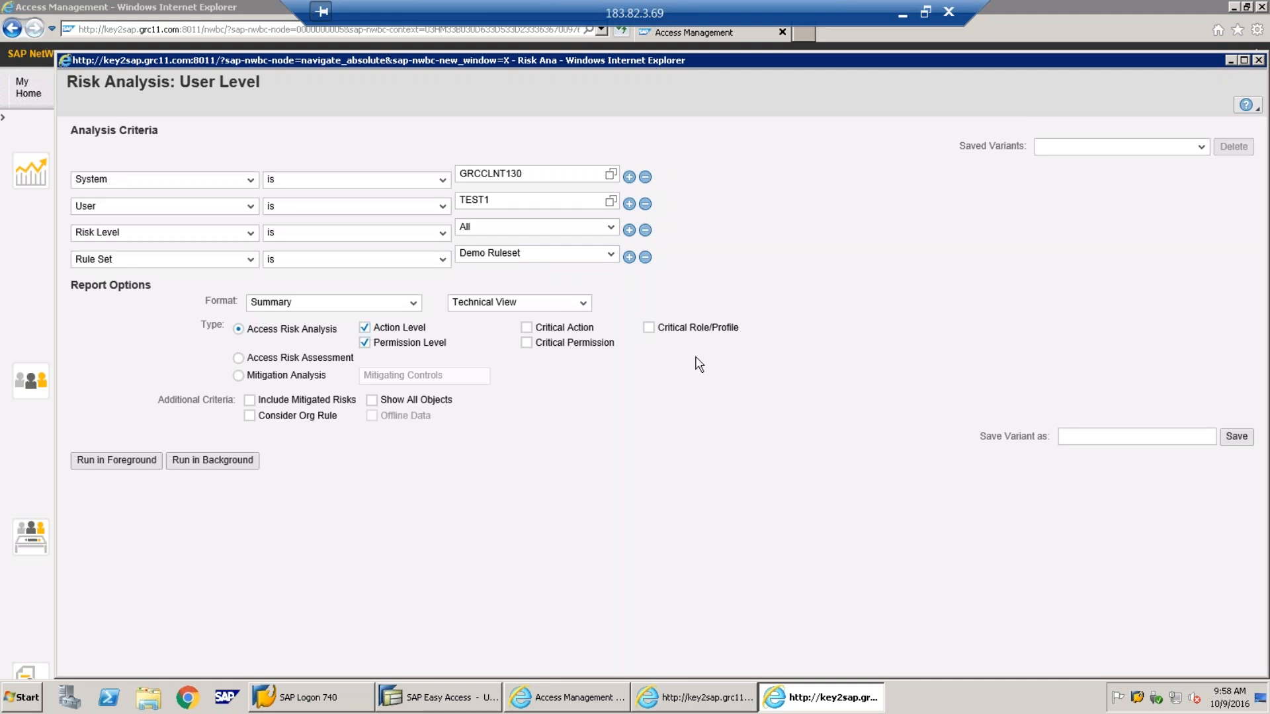
# Run the TEST1 analysis in foreground, get an empty result, then return to the slide
pyautogui.click(128, 461)
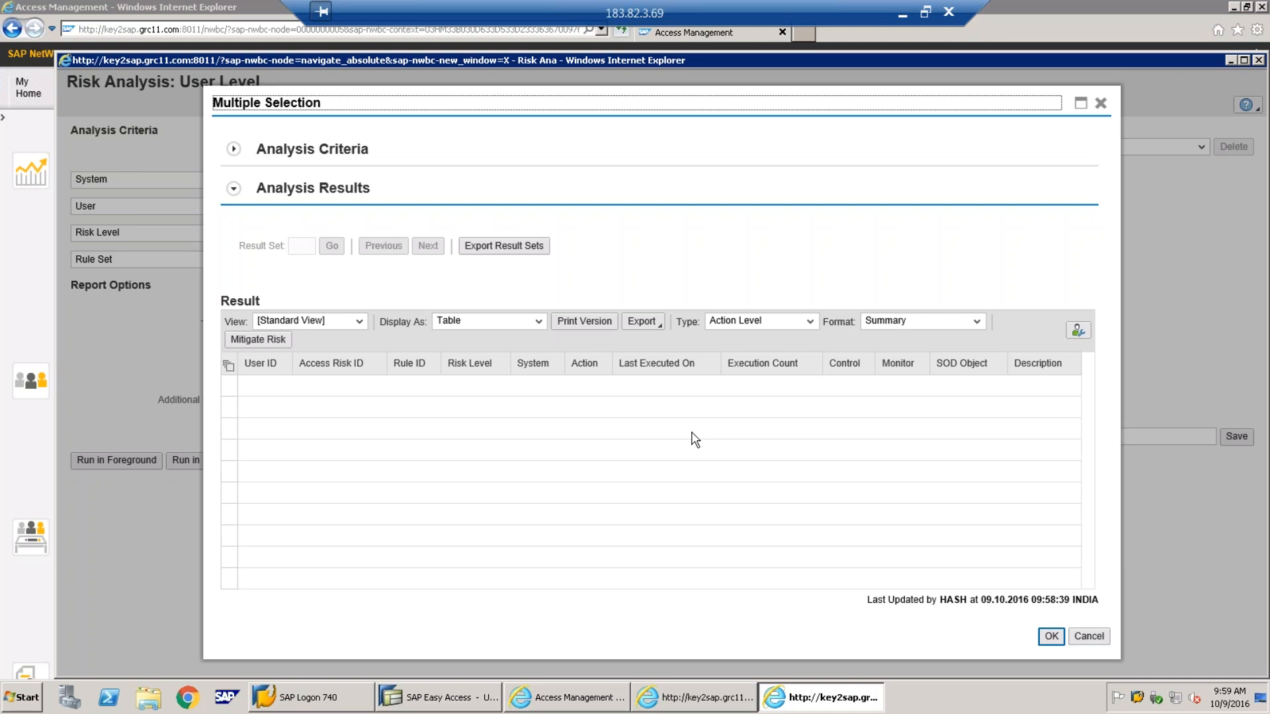
pyautogui.click(901, 14)
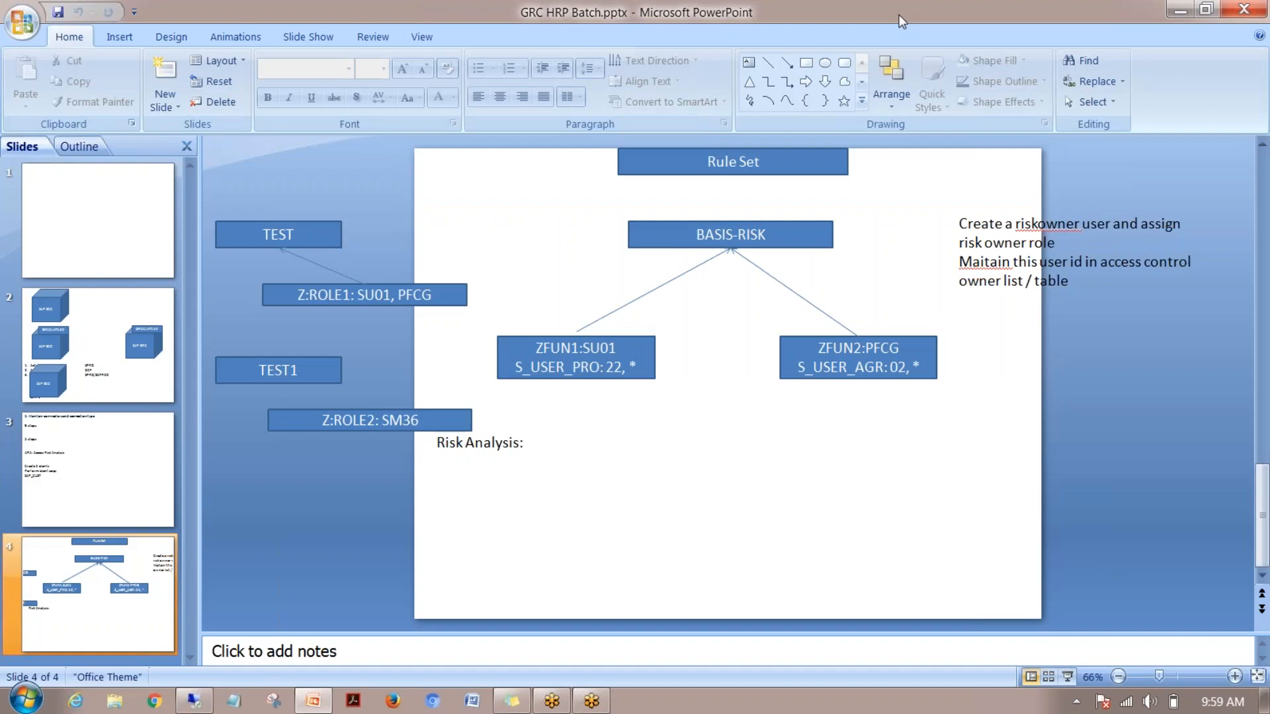
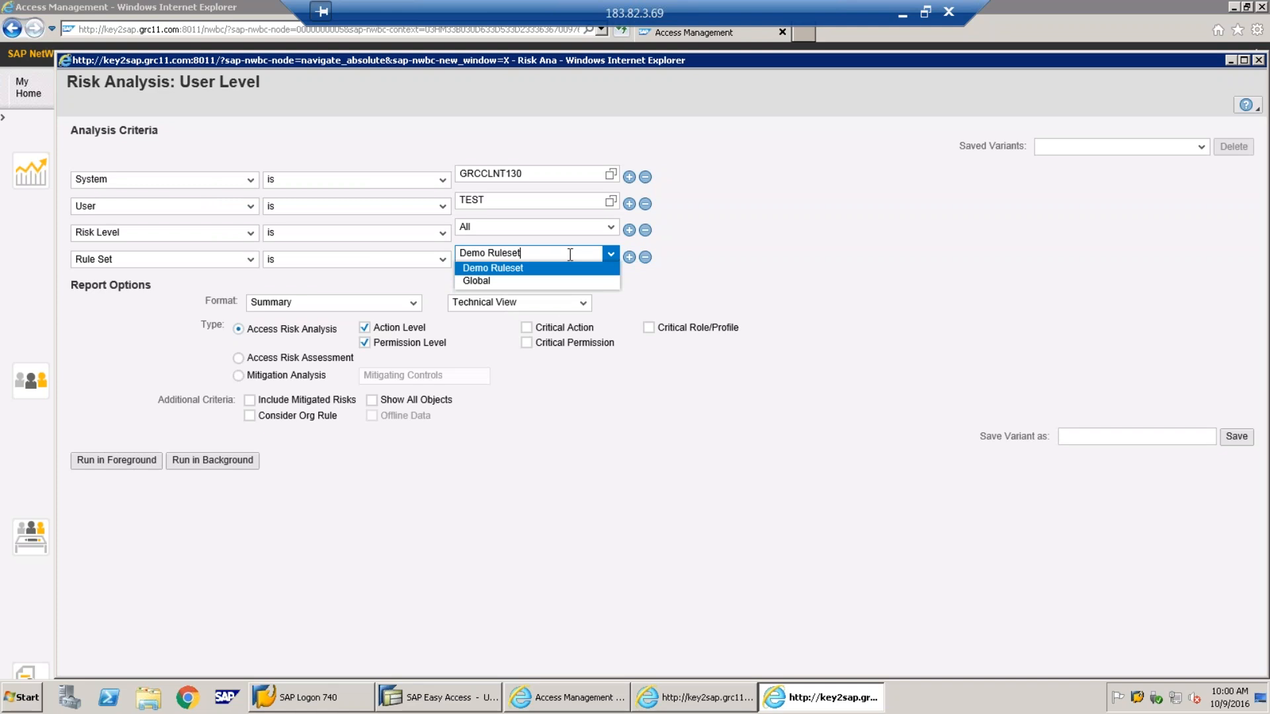
# Run the user-level analysis with the Global rule set and close the empty results
pyautogui.click(497, 280)
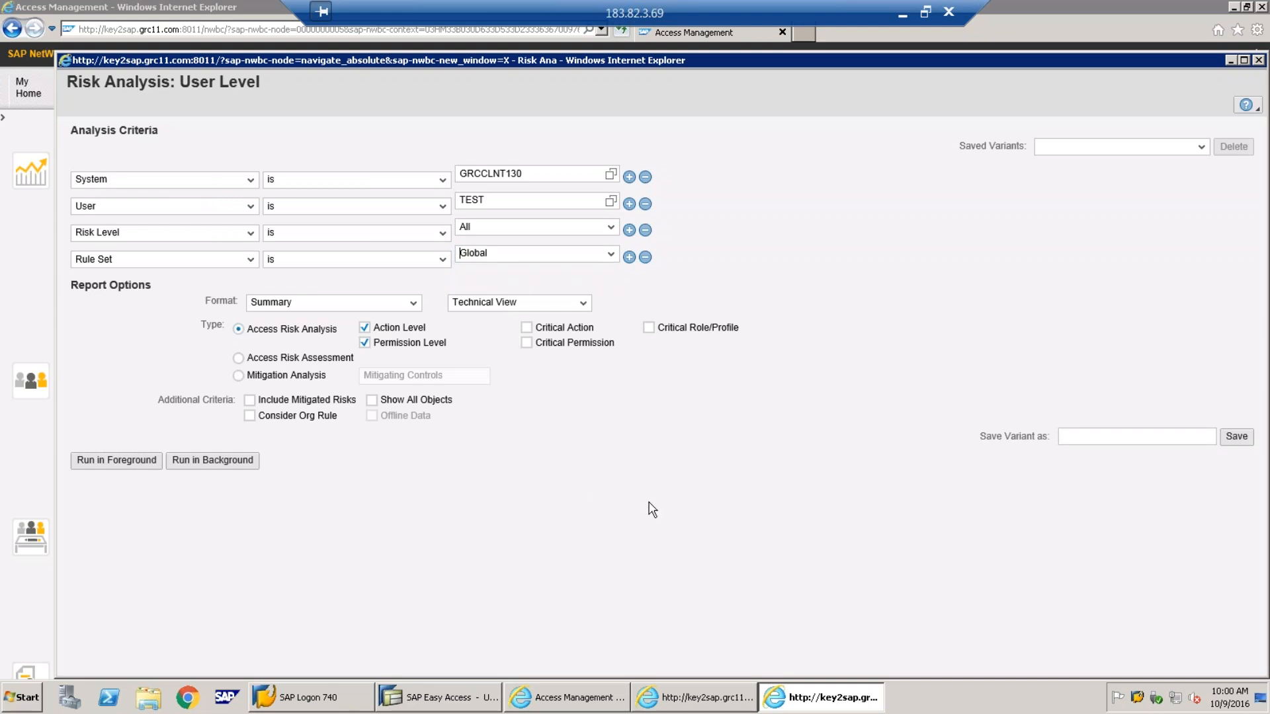
pyautogui.click(132, 473)
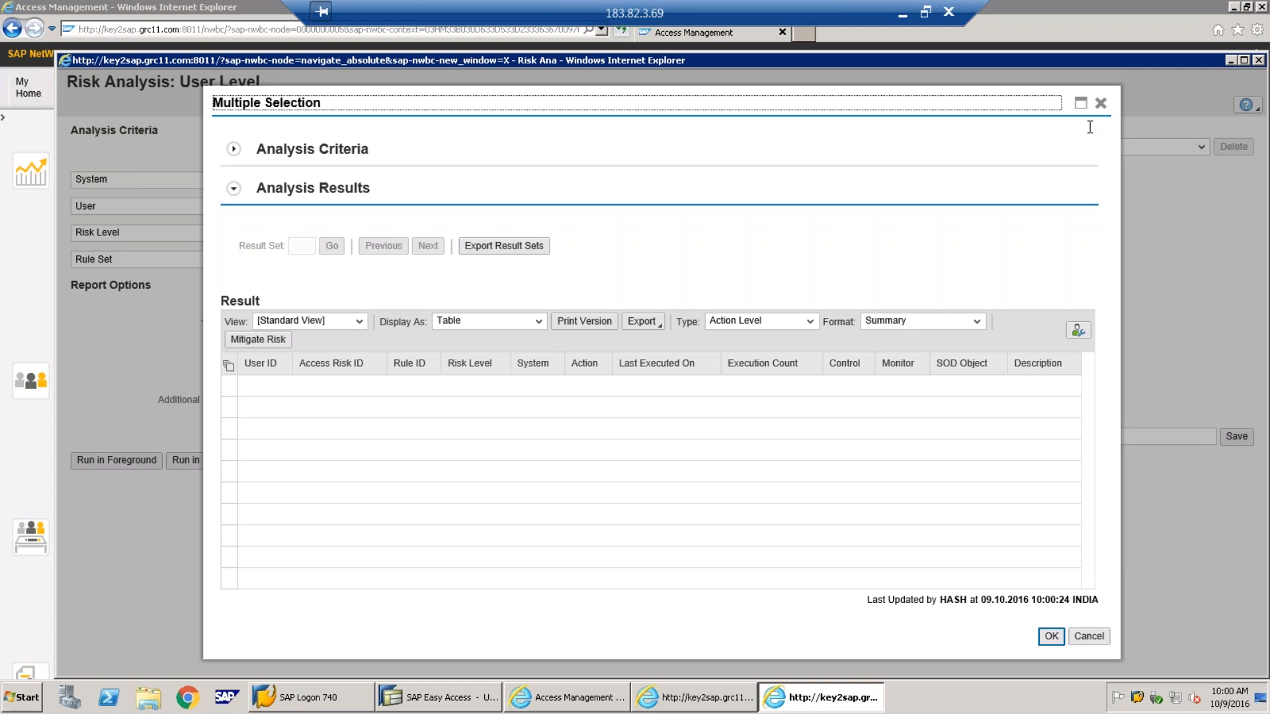
pyautogui.click(1100, 104)
# Rerun for user TEST1 under Demo Ruleset, find no risks, and close the analysis window
pyautogui.click(610, 254)
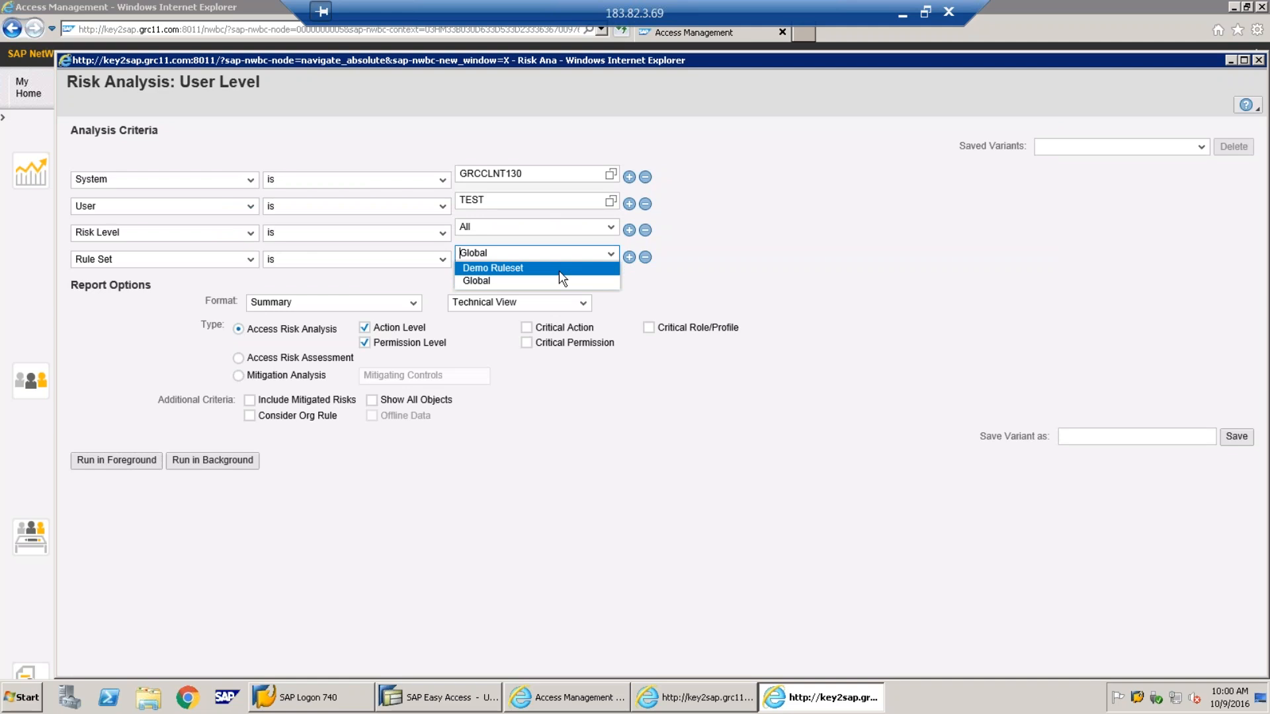
pyautogui.click(560, 271)
pyautogui.click(522, 201)
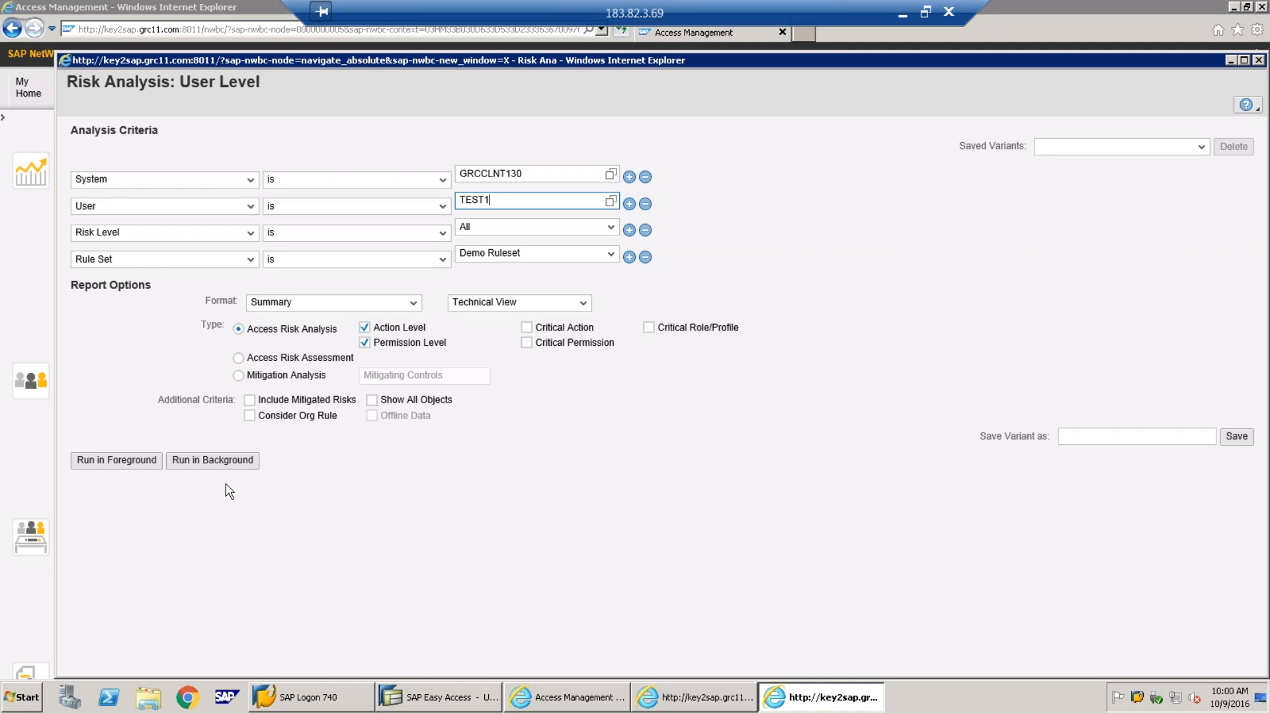
pyautogui.click(142, 467)
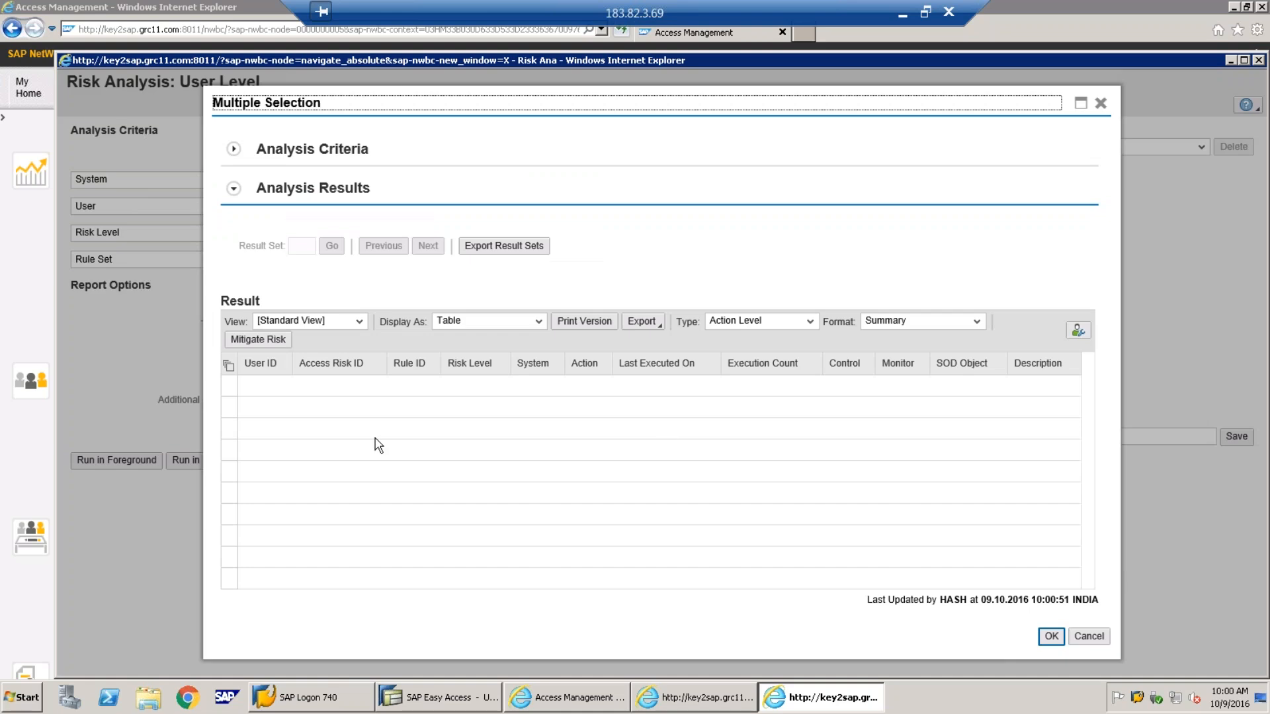
pyautogui.click(1101, 103)
pyautogui.moveTo(887, 61); pyautogui.dragTo(878, 59)
pyautogui.click(1243, 60)
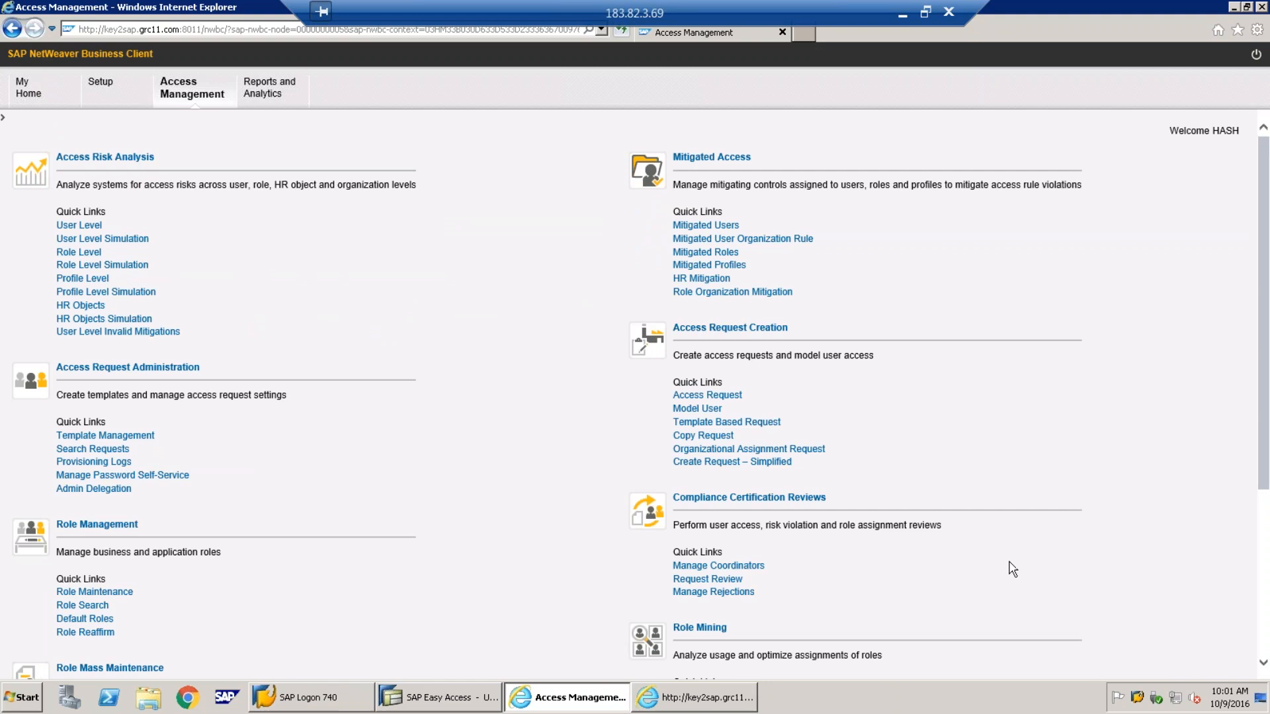
# Close the leftover risk analysis window and the expired Access Management browser window
pyautogui.click(685, 706)
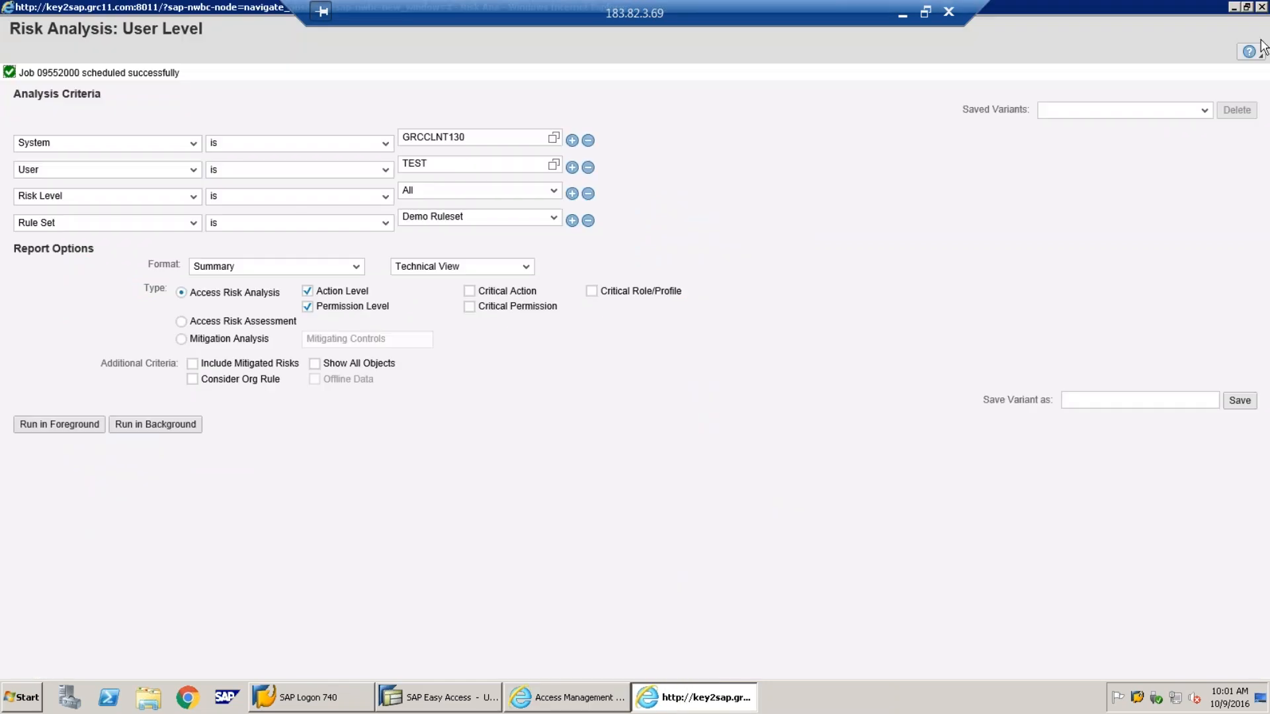
pyautogui.rightClick(685, 704)
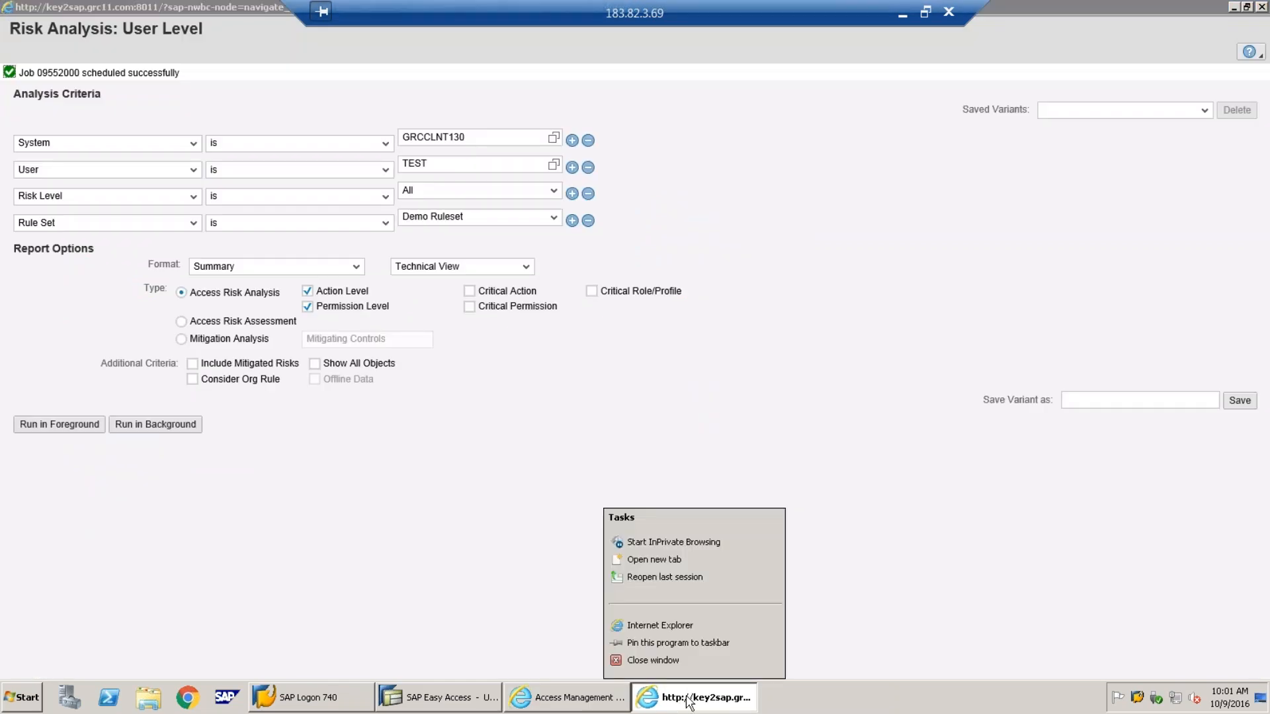
pyautogui.click(695, 661)
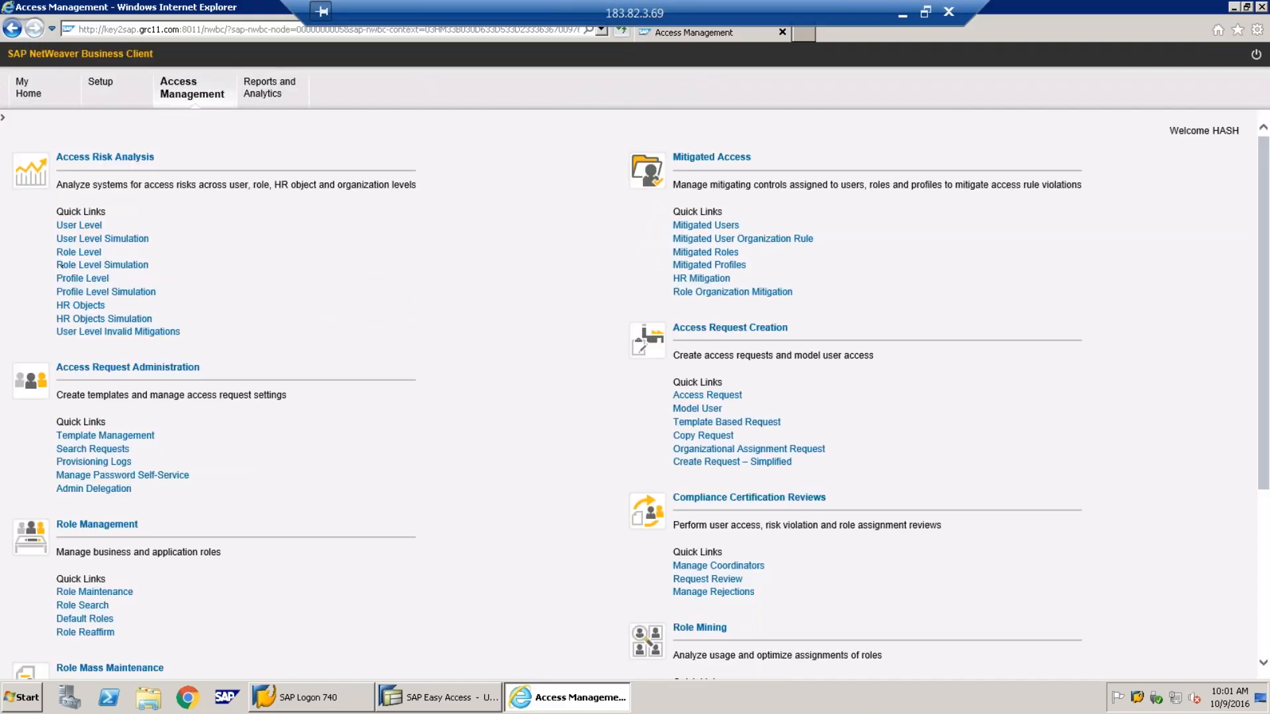
pyautogui.click(74, 253)
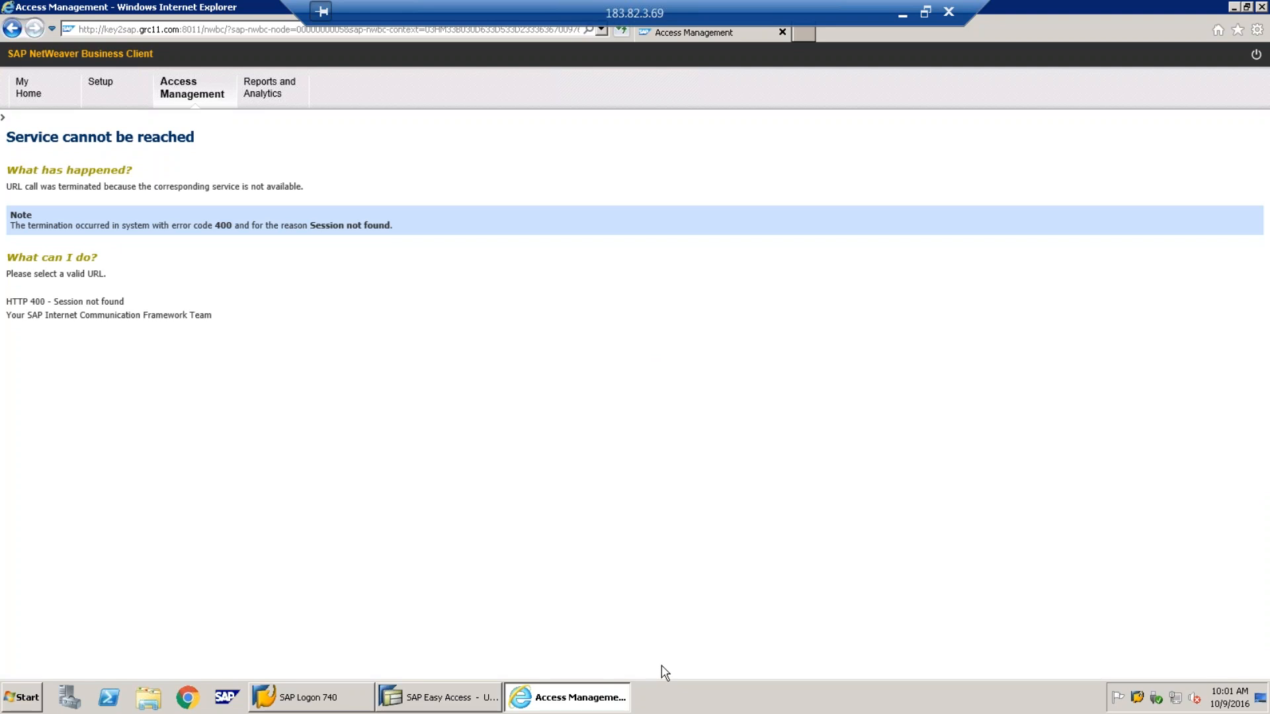
pyautogui.click(579, 703)
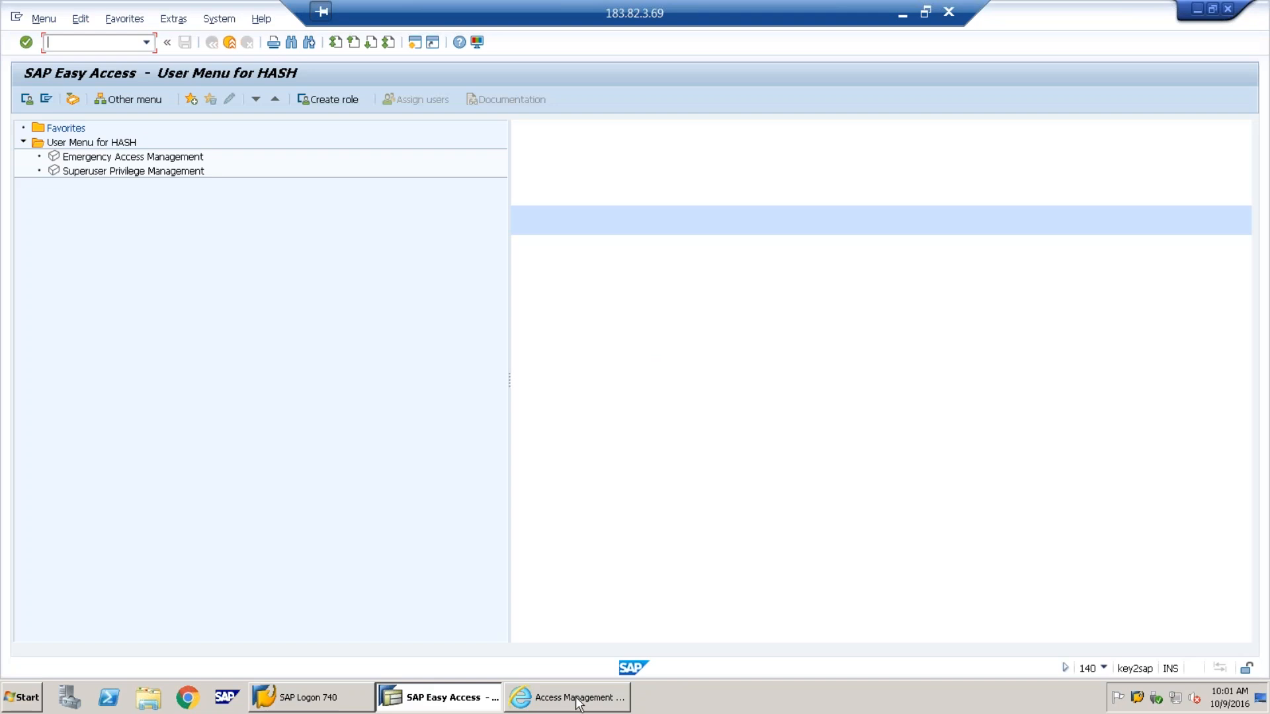
pyautogui.click(578, 703)
pyautogui.rightClick(578, 703)
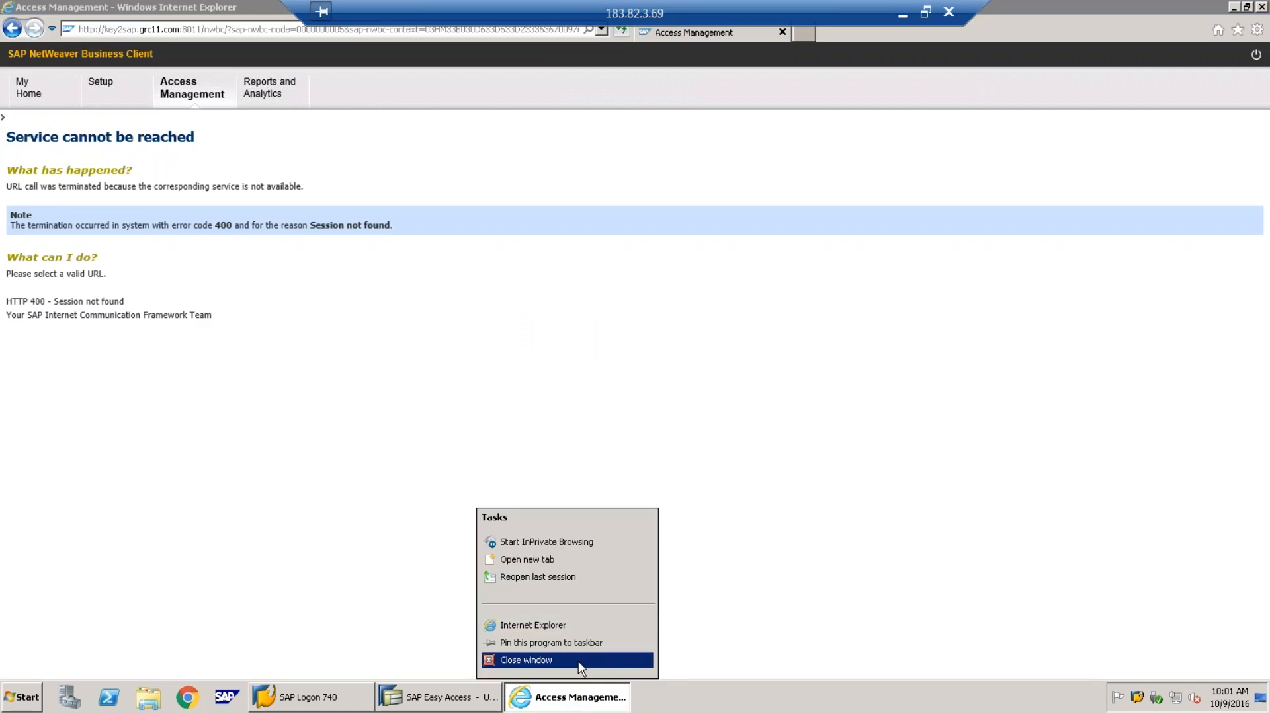
pyautogui.click(579, 661)
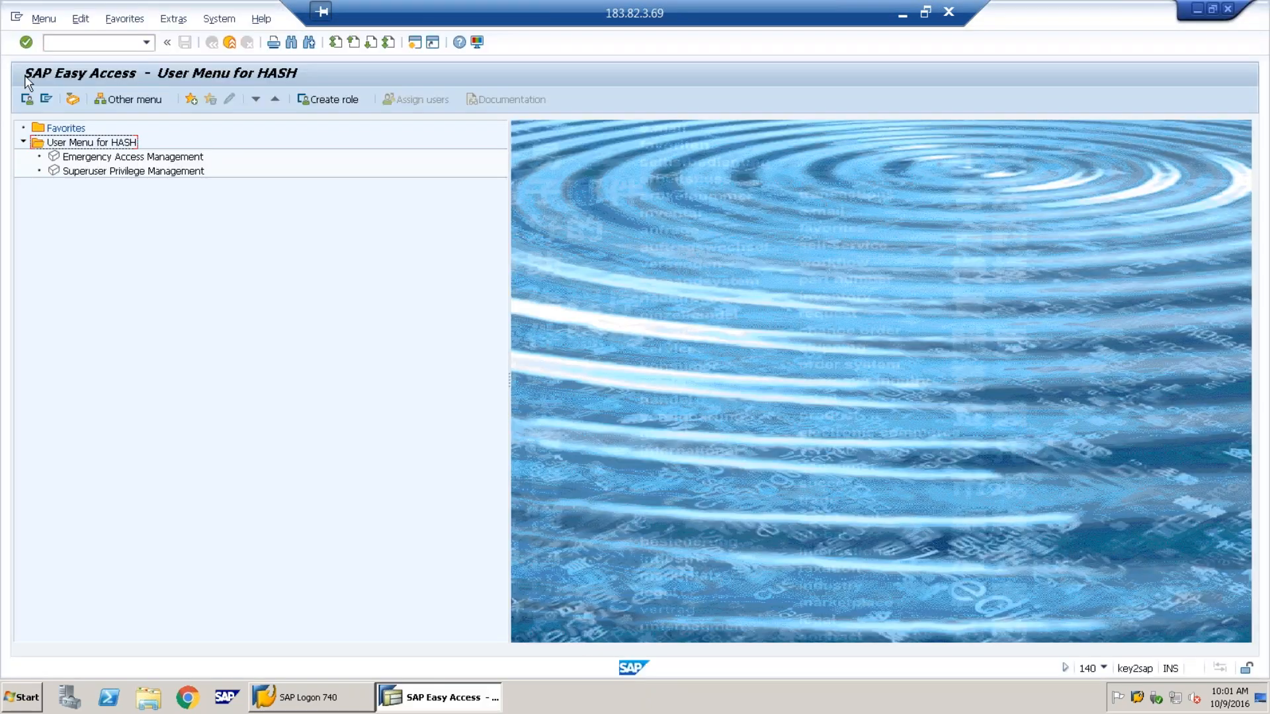
# Relaunch NetWeaver Business Client with the nwbc transaction and maximize its window
pyautogui.click(146, 42)
pyautogui.click(111, 60)
pyautogui.press('Return')
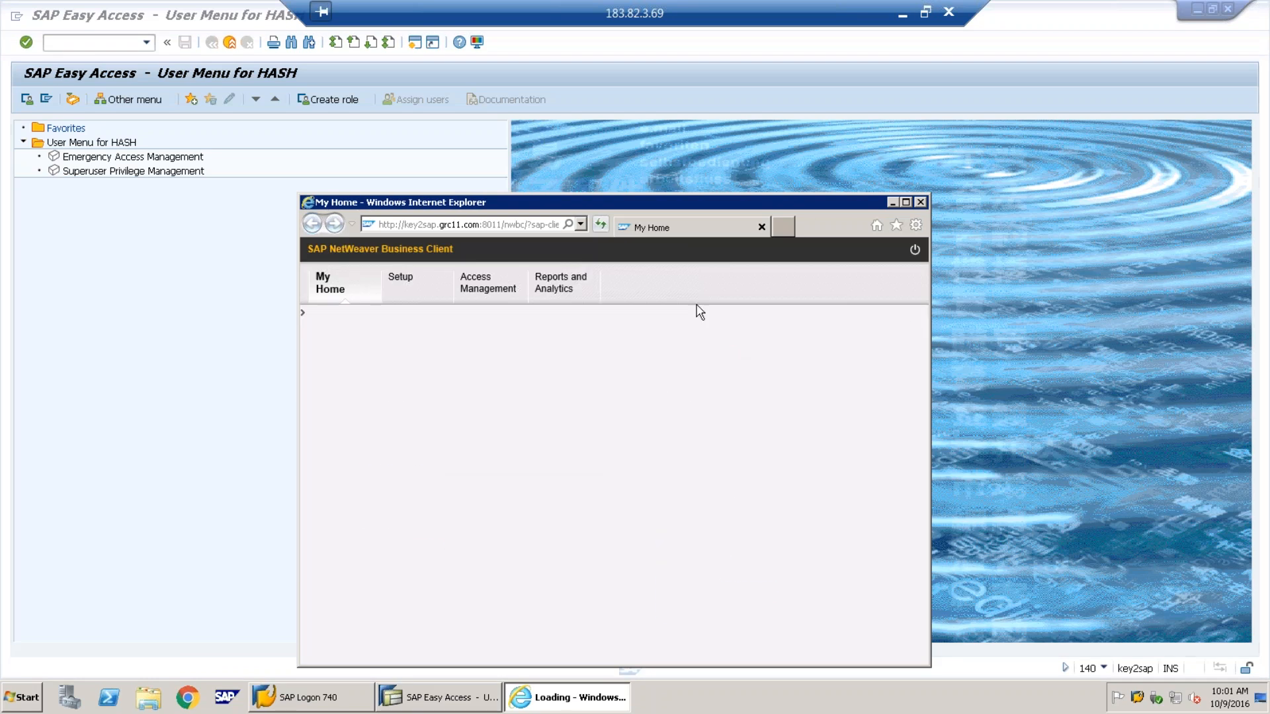
pyautogui.doubleClick(803, 207)
pyautogui.click(177, 88)
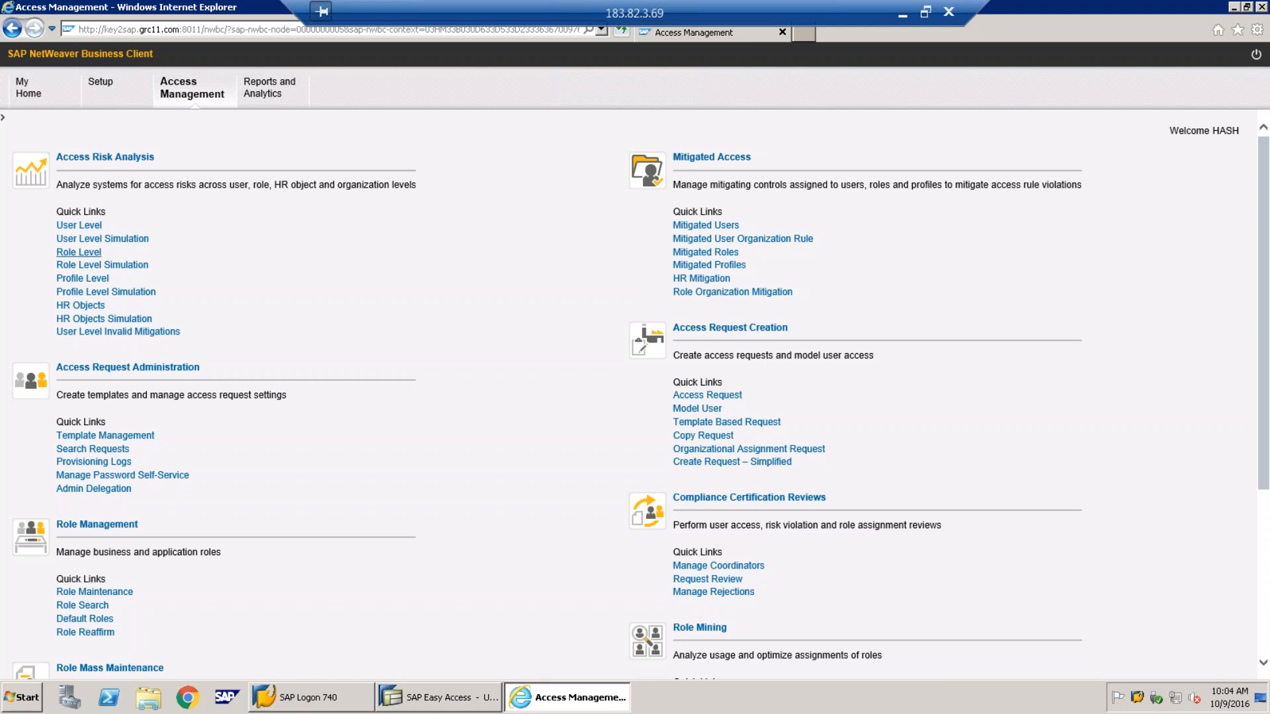
# Start a role-level risk analysis with system GRCCLNT130 selected
pyautogui.click(78, 252)
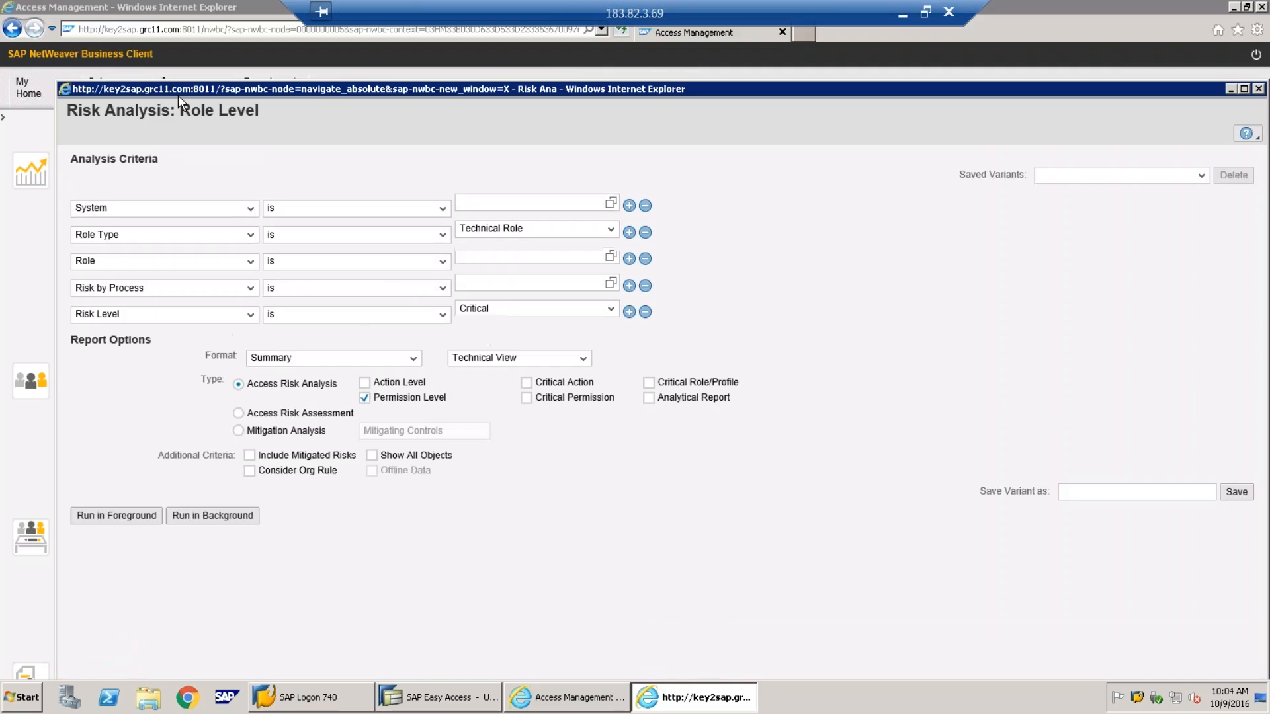
pyautogui.moveTo(170, 96); pyautogui.dragTo(372, 139)
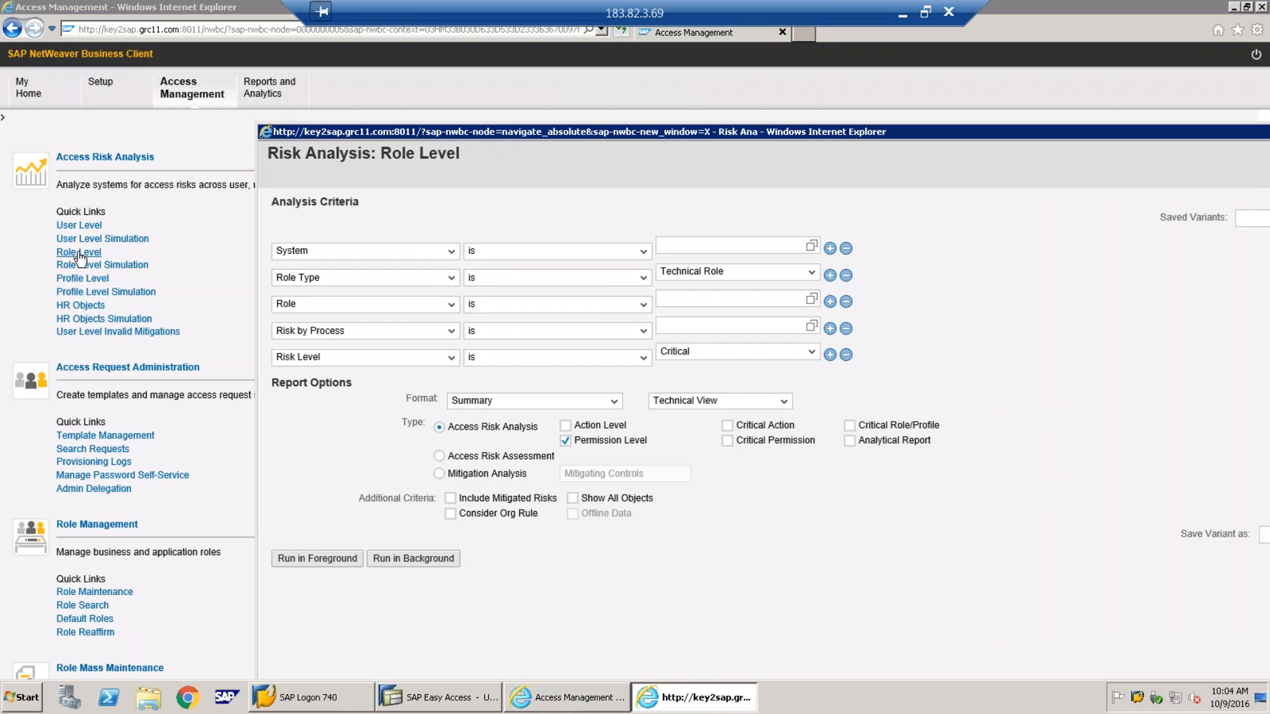
pyautogui.doubleClick(612, 131)
pyautogui.click(554, 122)
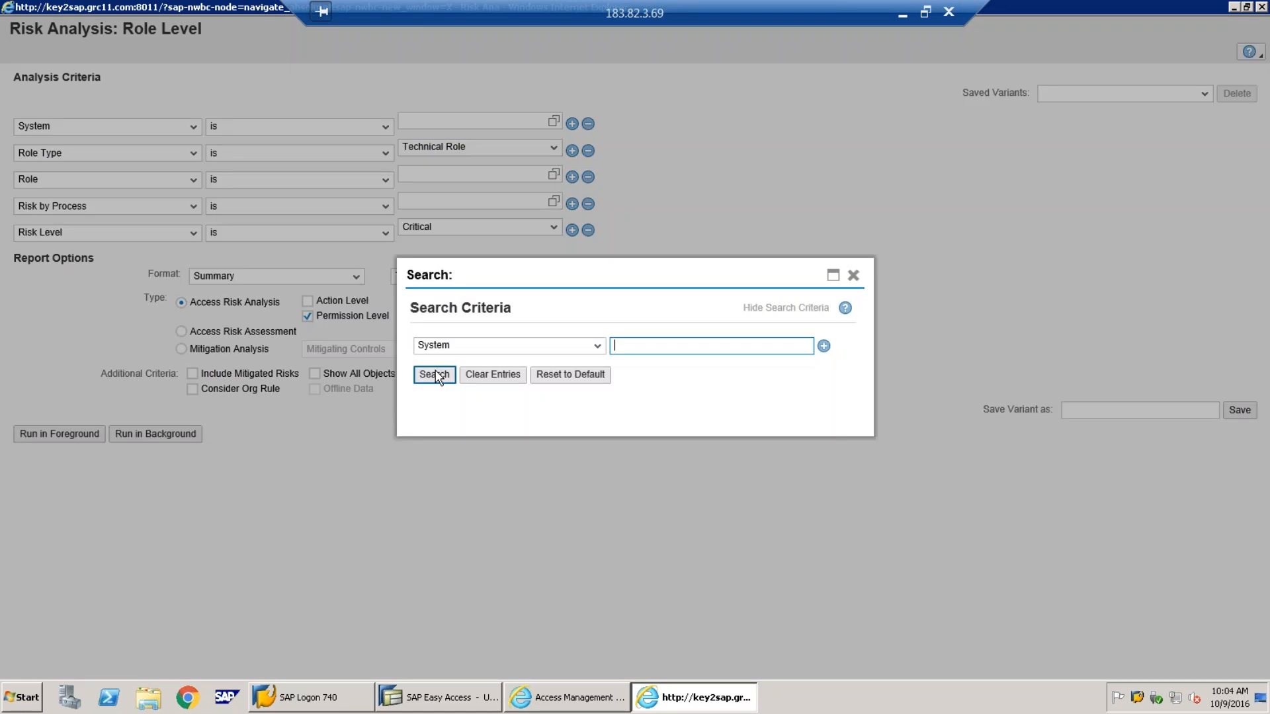
pyautogui.click(435, 374)
pyautogui.click(500, 424)
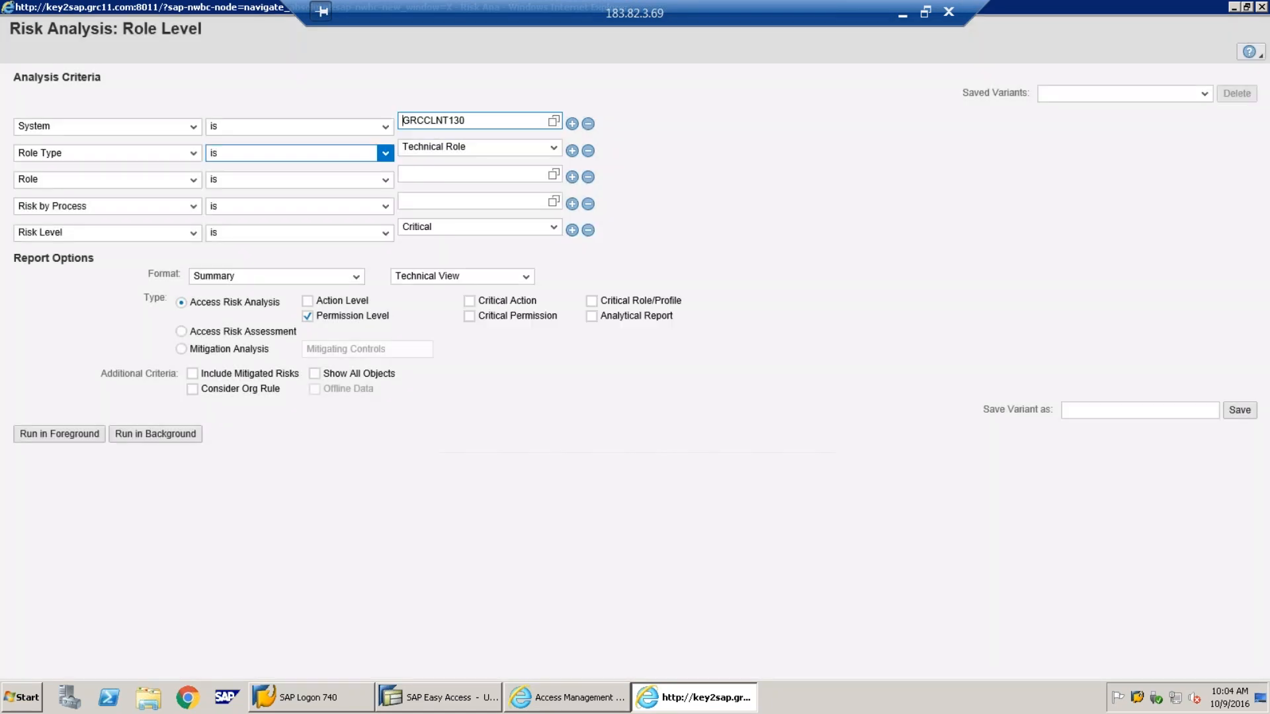
# Open the role search for GRCCLNT130, then switch to the PowerPoint slide of test roles
pyautogui.click(554, 175)
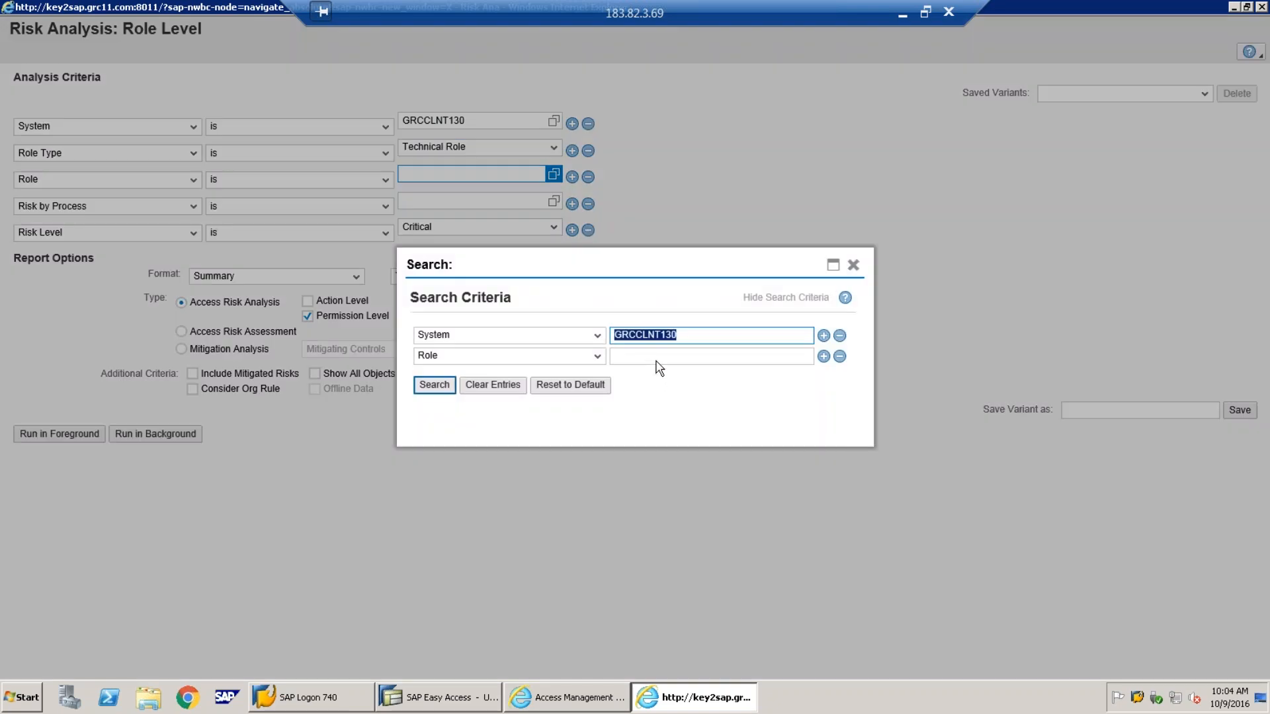
pyautogui.click(657, 358)
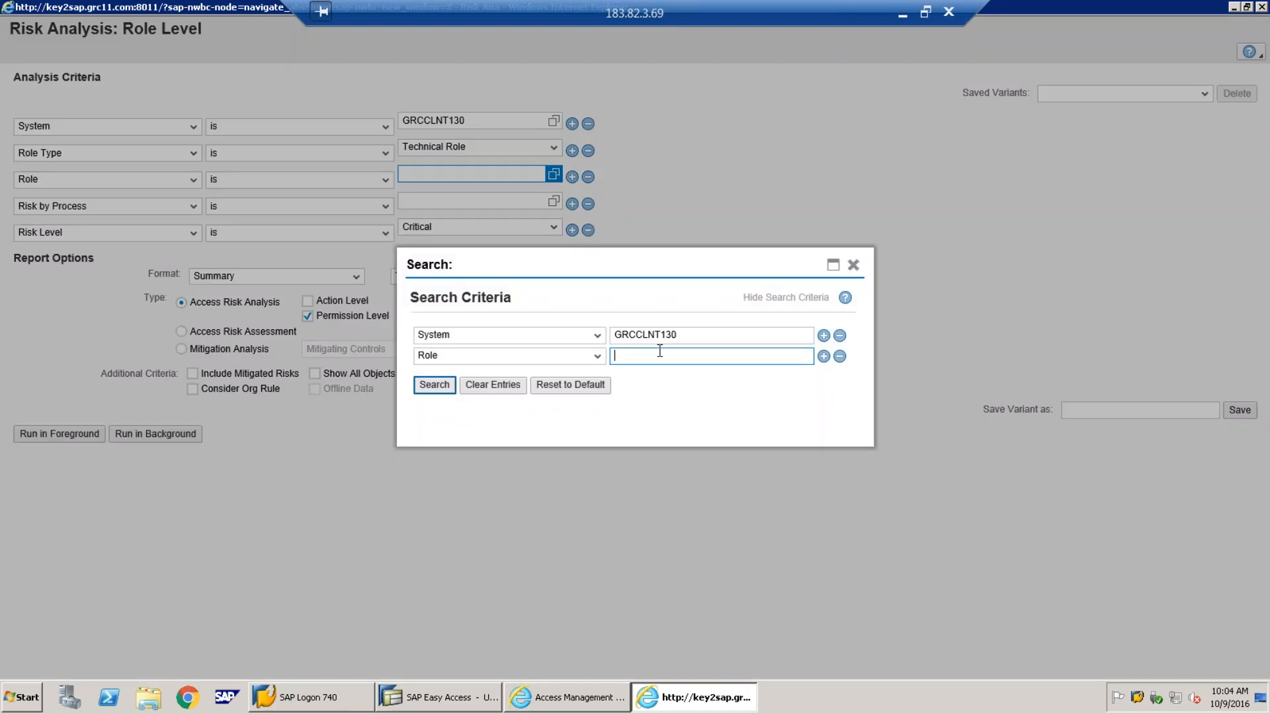
pyautogui.click(902, 12)
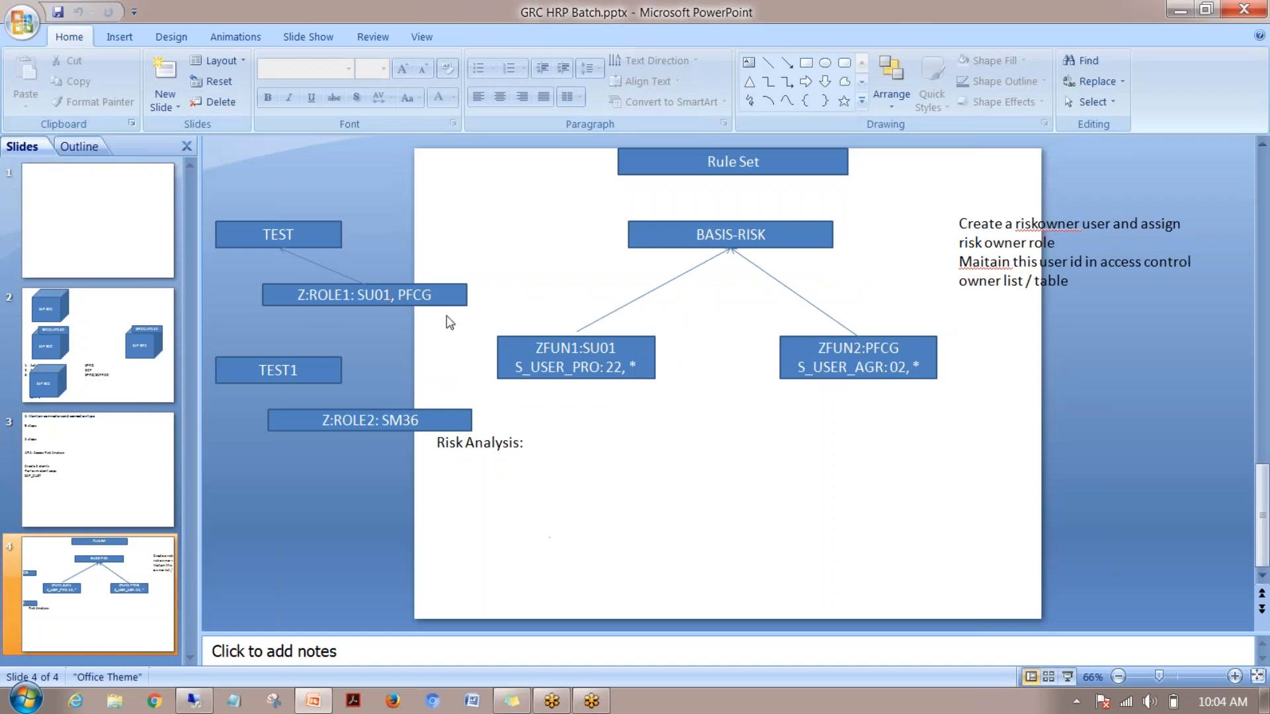
# Search roles matching z: and select Z:ROLE1
pyautogui.click(194, 700)
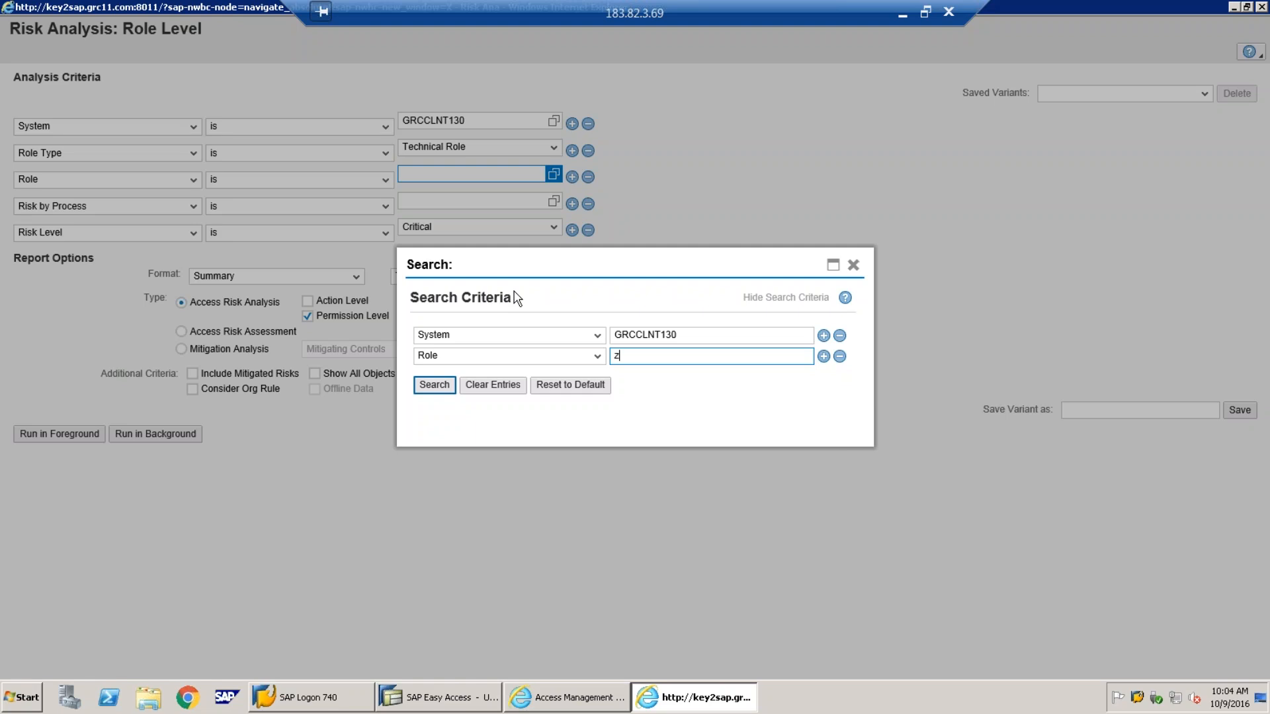
pyautogui.write(':*')
pyautogui.click(434, 386)
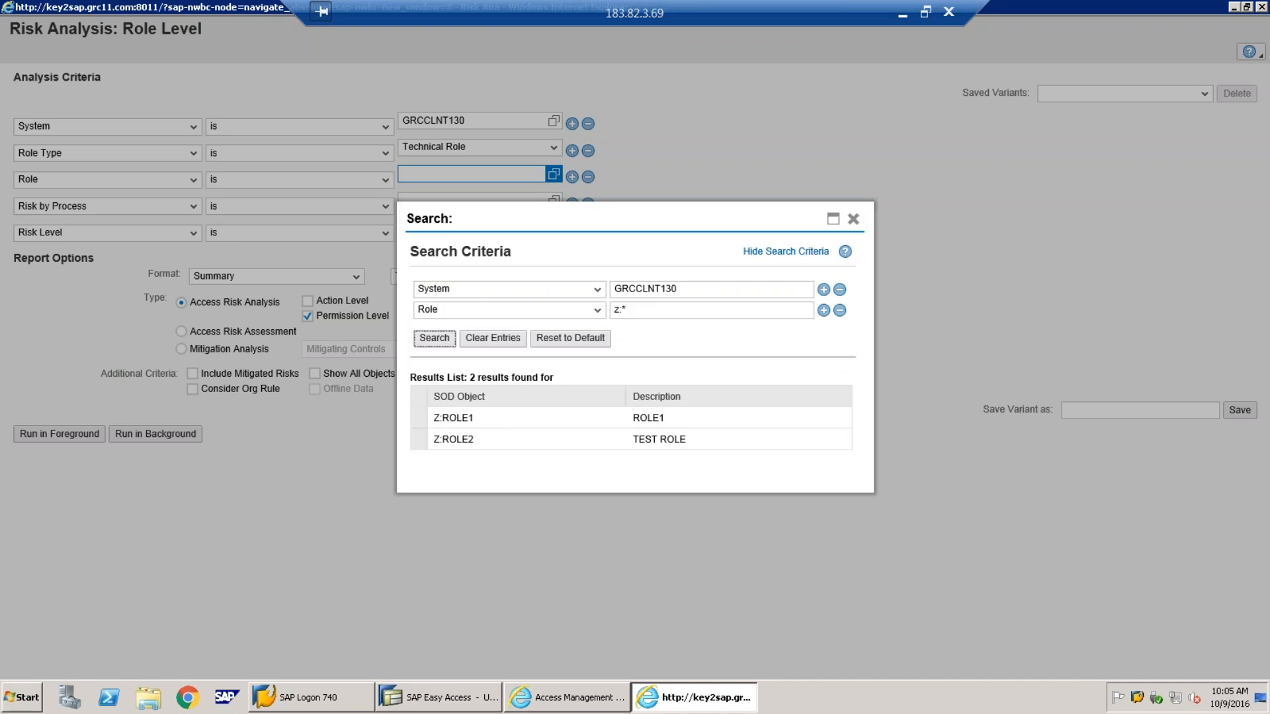
pyautogui.click(428, 419)
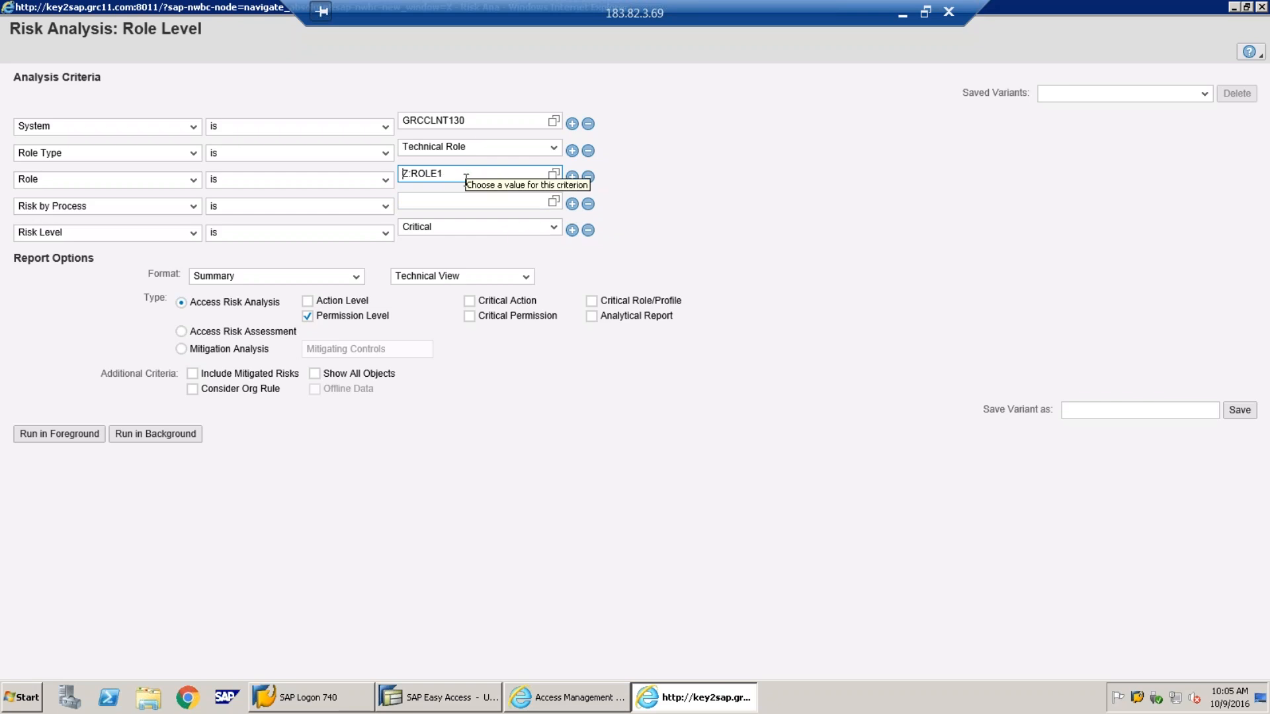
# Drop Risk by Process, set Risk Level All, include Action Level, and run in foreground
pyautogui.click(588, 204)
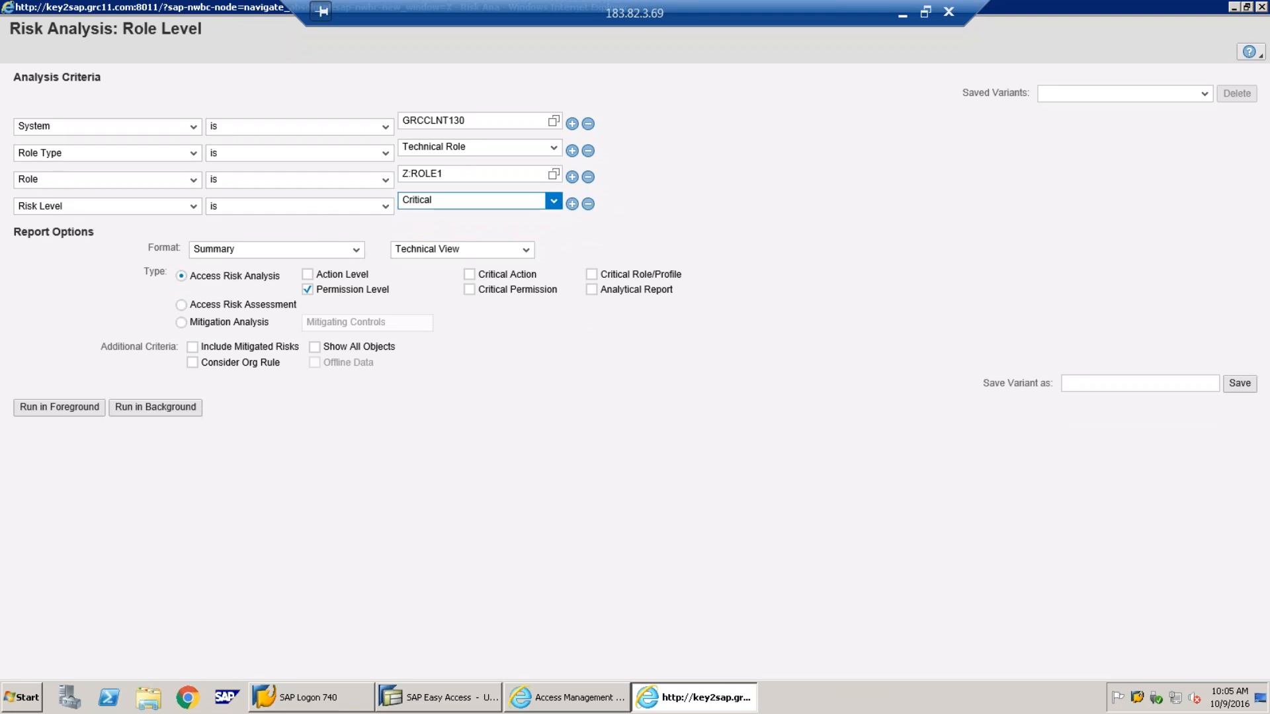
pyautogui.click(554, 201)
pyautogui.click(436, 268)
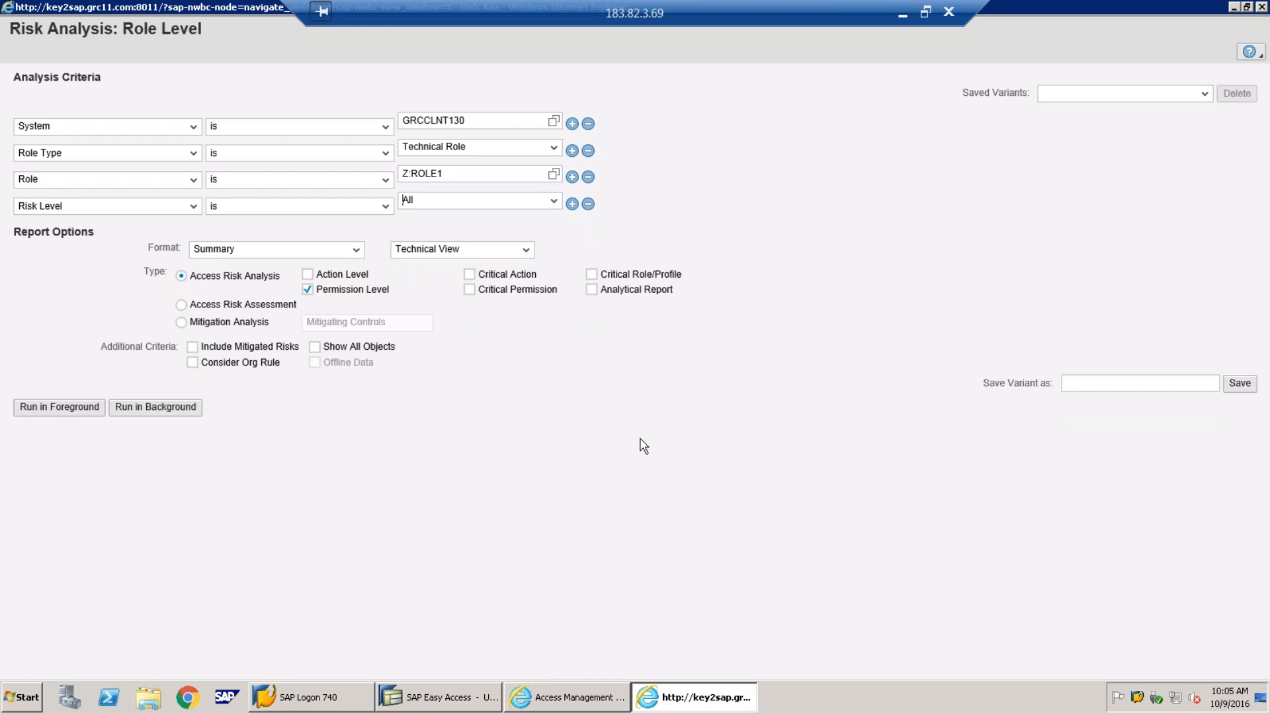
pyautogui.click(309, 274)
pyautogui.click(49, 410)
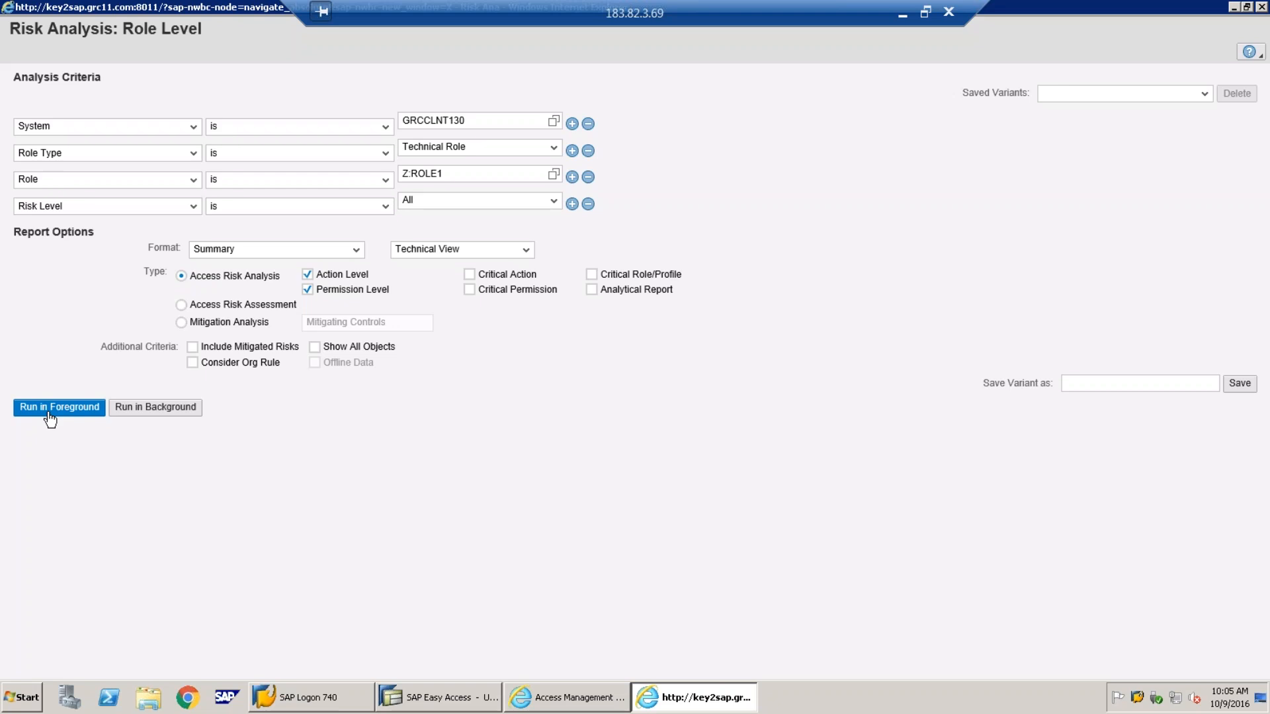
# Run the Z:ROLE1 analysis and show its BAS-RISK results in Detail format at Permission Level
pyautogui.click(50, 416)
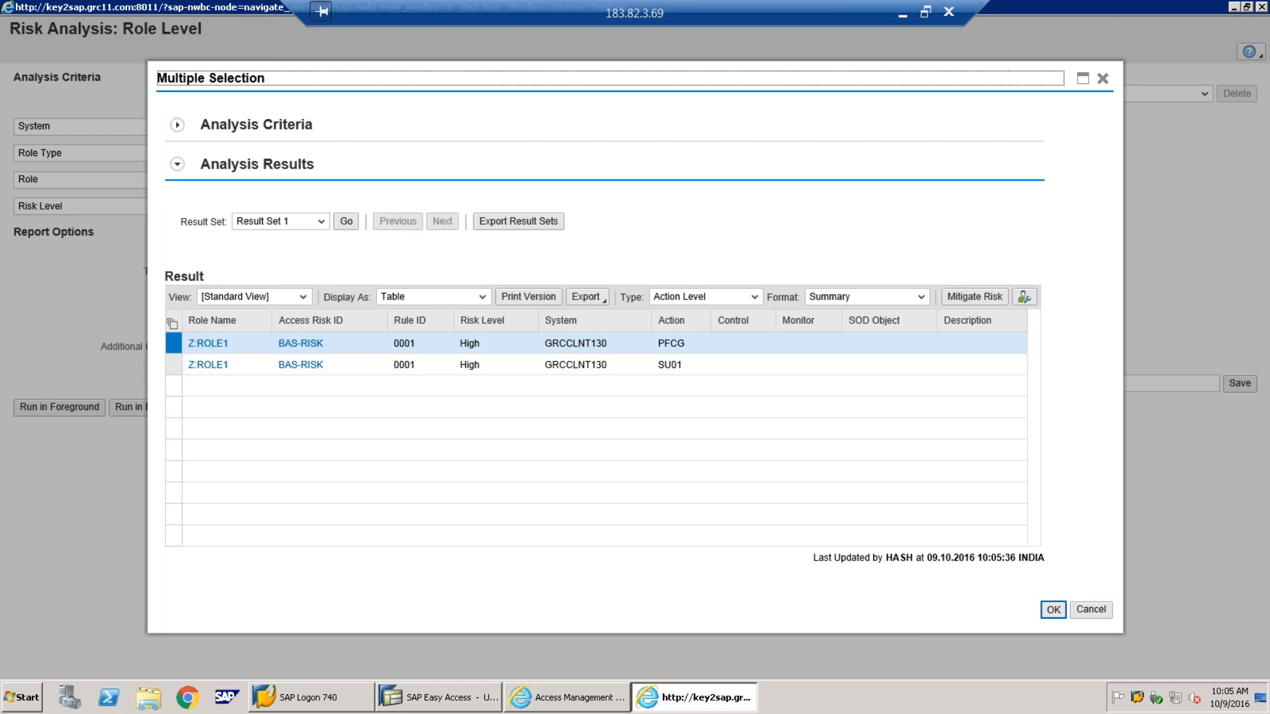
pyautogui.click(921, 297)
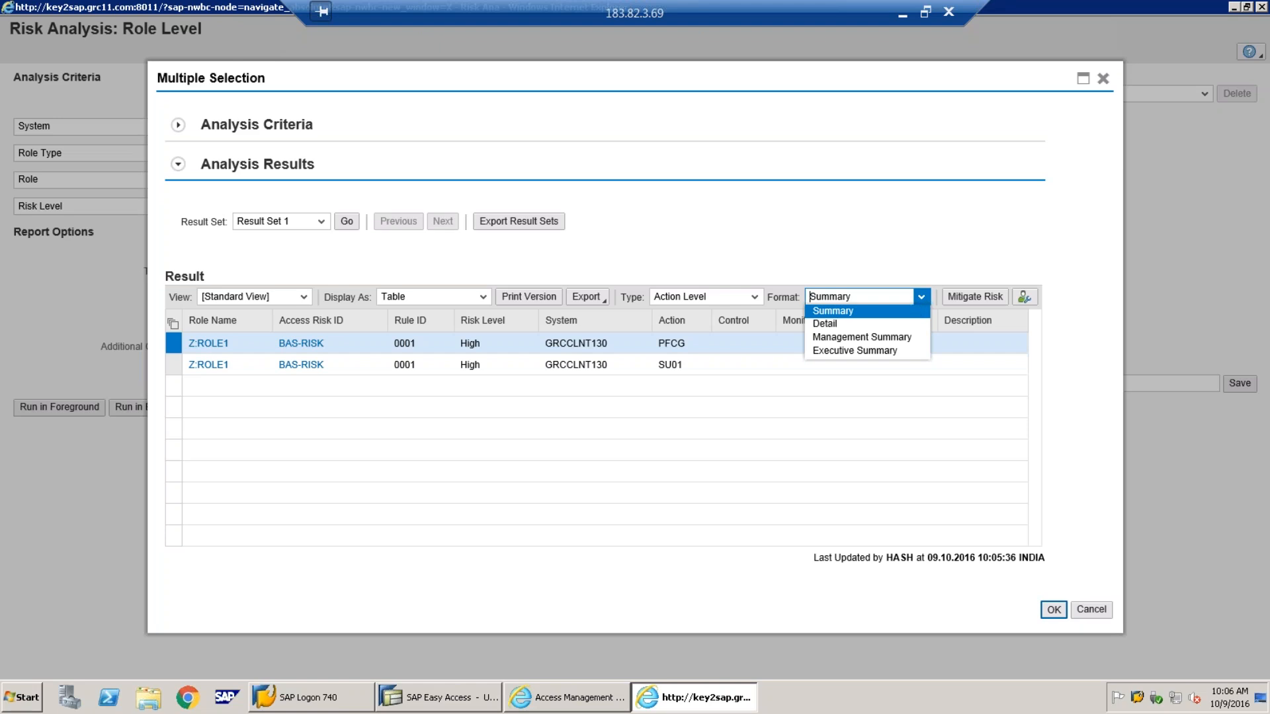
pyautogui.click(825, 323)
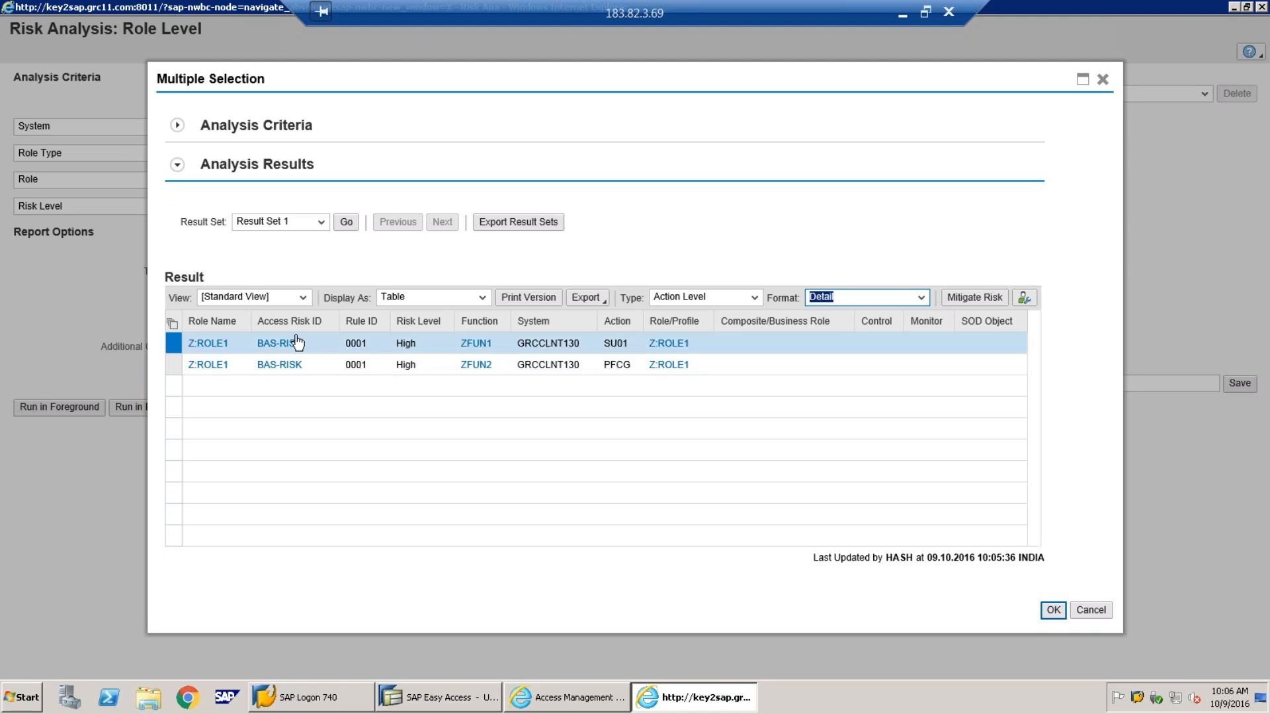
pyautogui.click(754, 297)
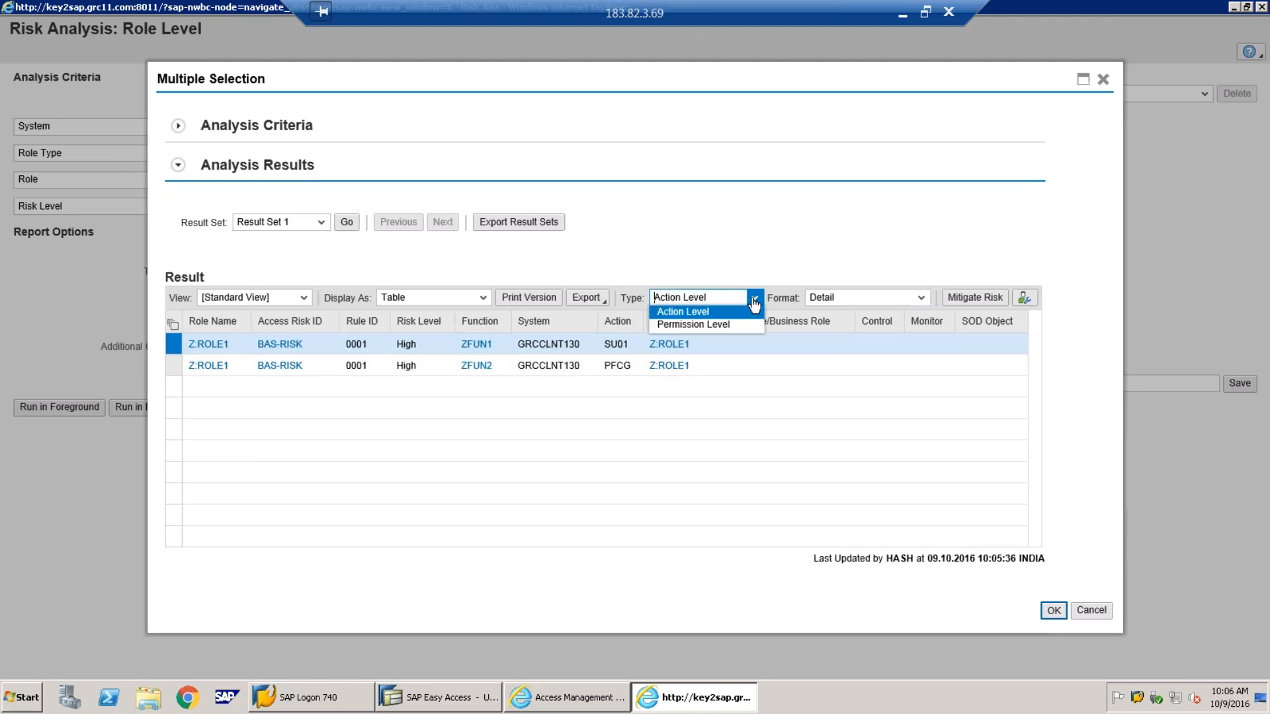
pyautogui.click(693, 324)
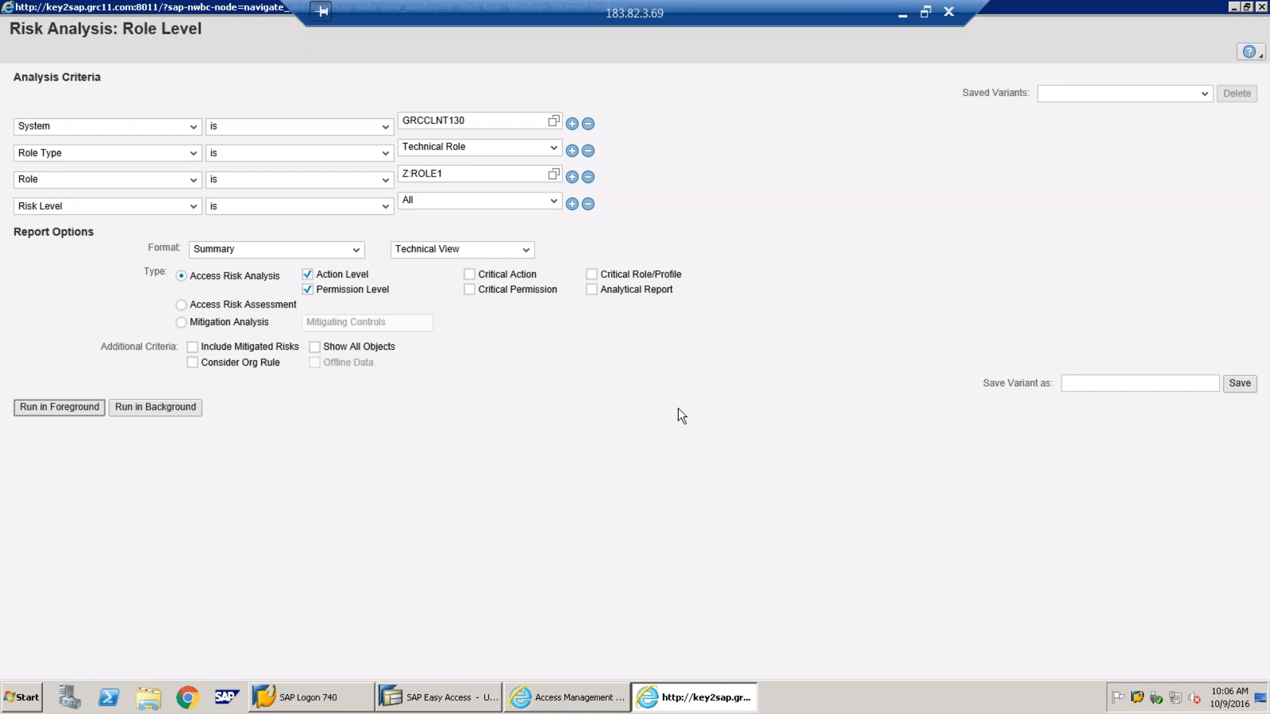
# Change the role to Z:ROLE2, run the analysis, confirm no risks, and close the results
pyautogui.click(478, 176)
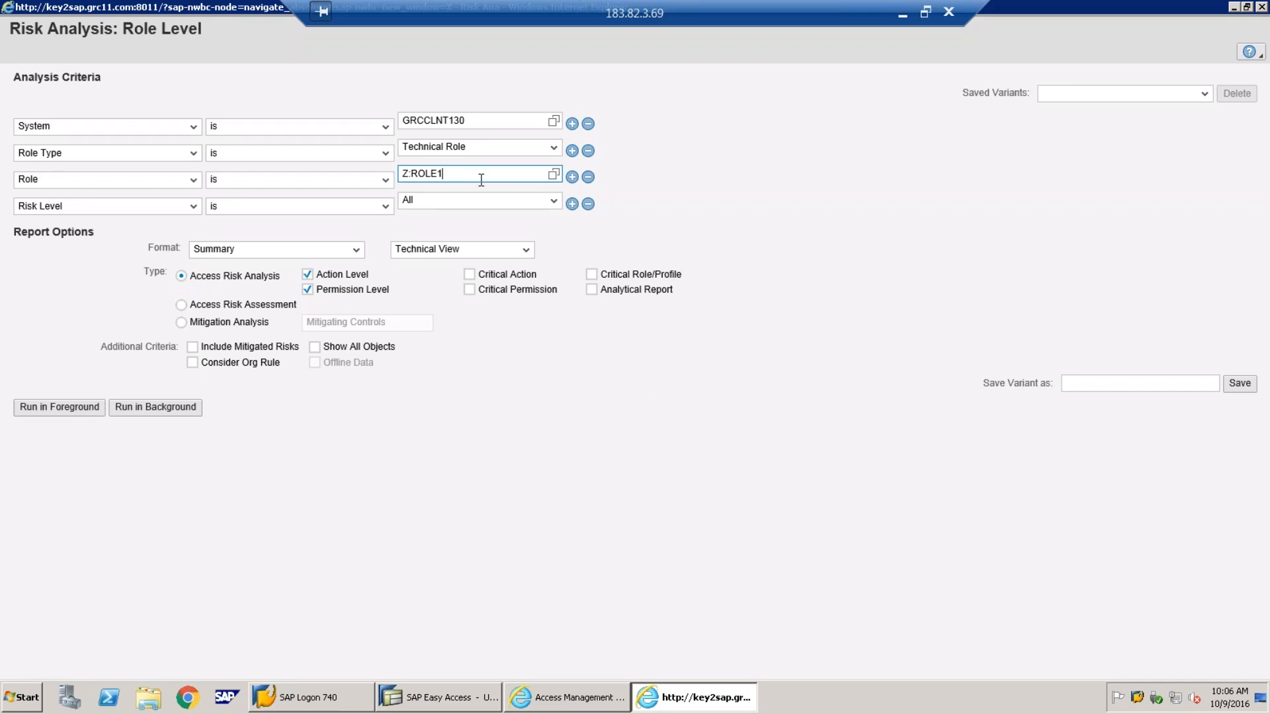
pyautogui.click(904, 12)
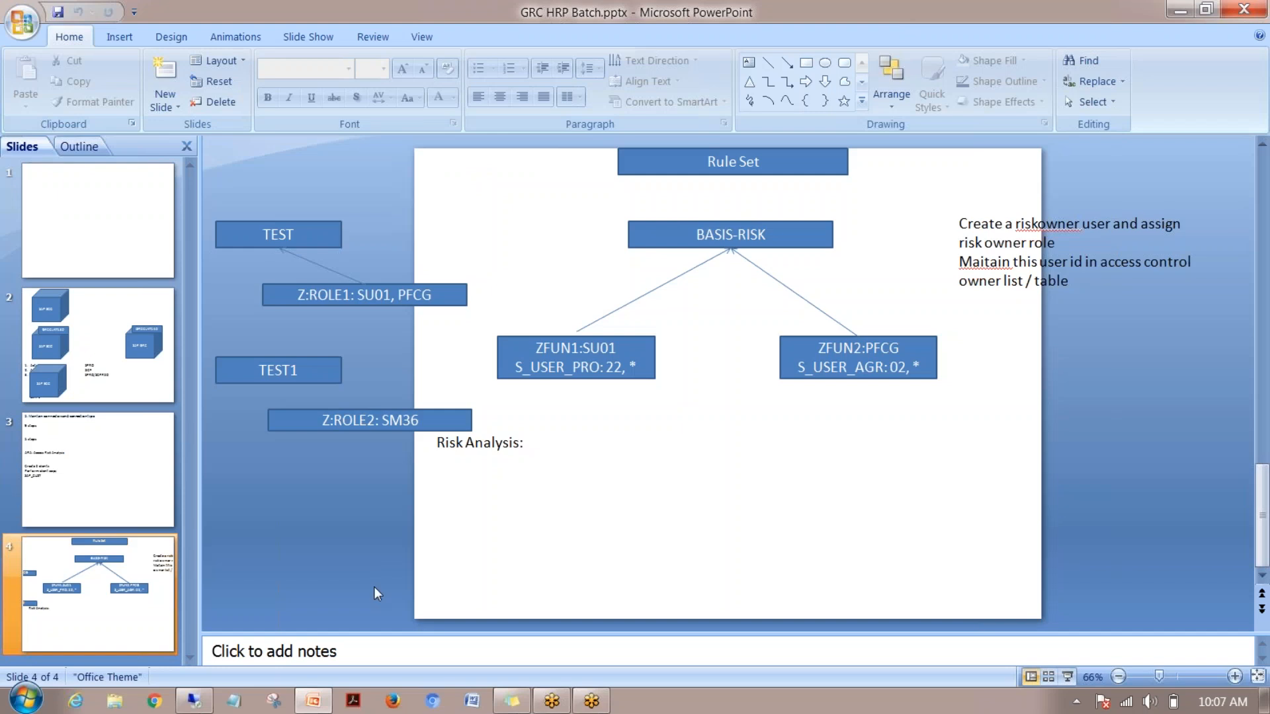
pyautogui.click(194, 701)
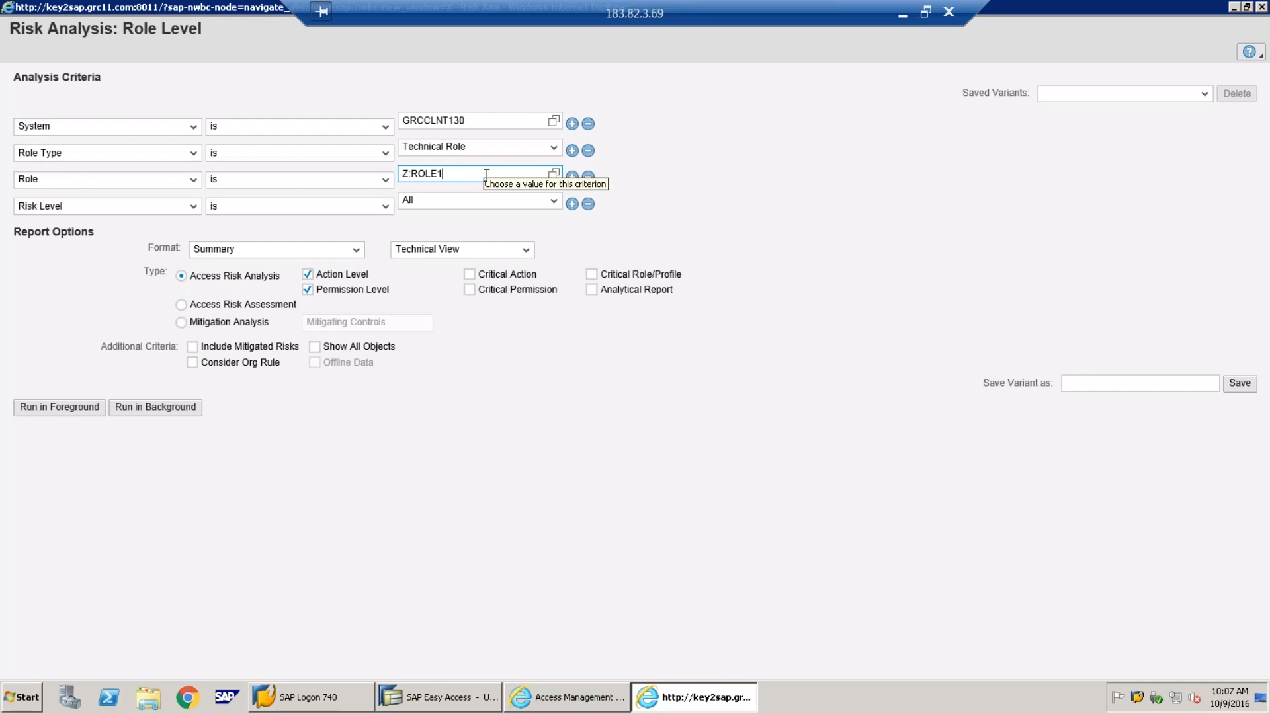
pyautogui.press('BackSpace')
pyautogui.write('2')
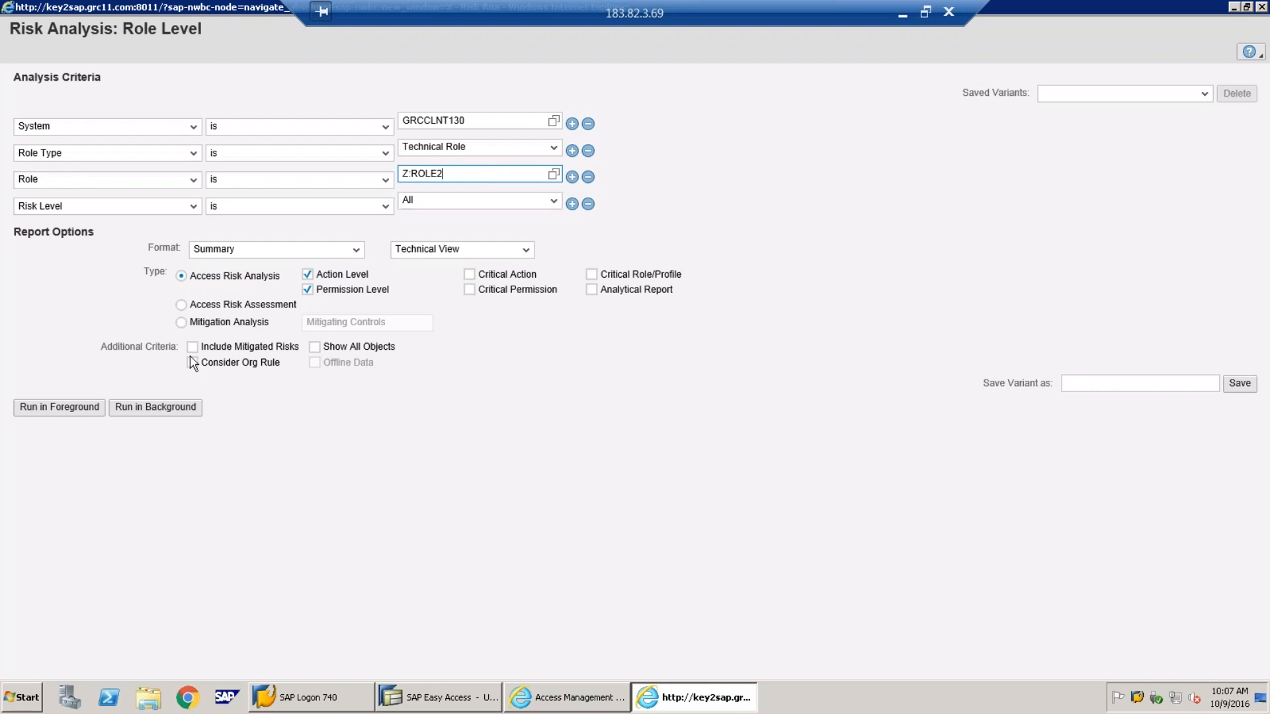
pyautogui.click(84, 413)
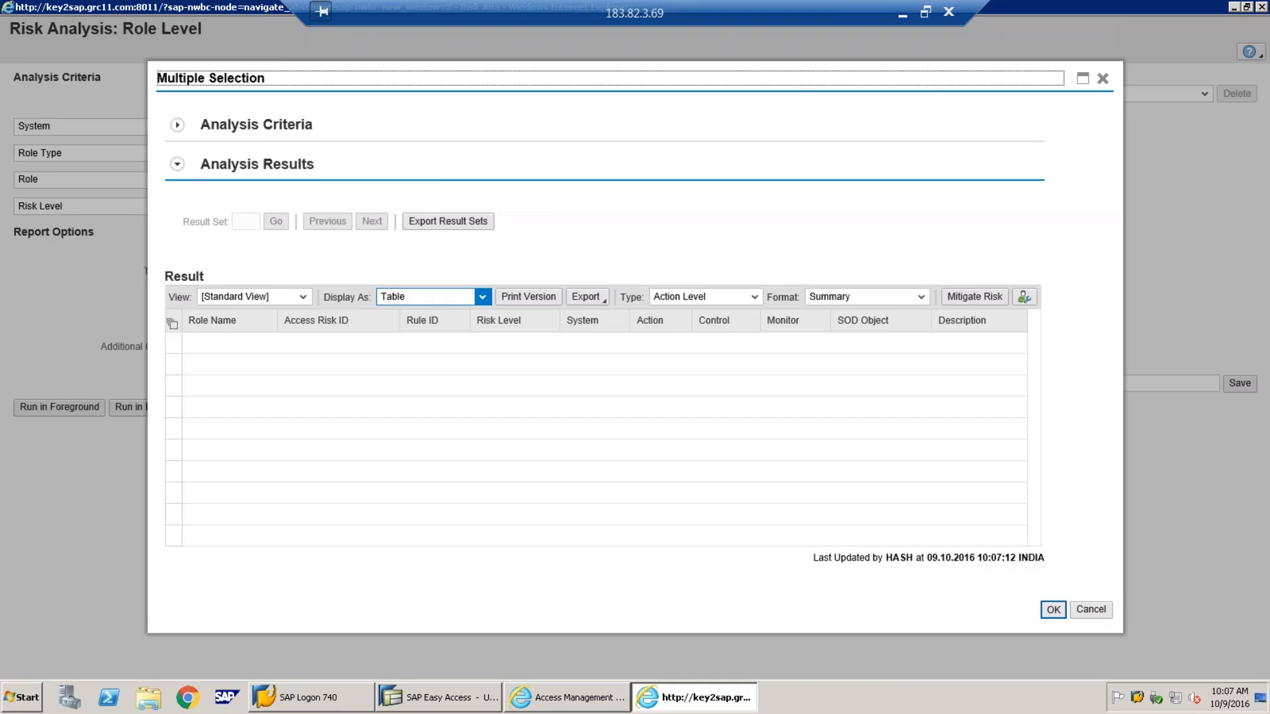
pyautogui.click(899, 13)
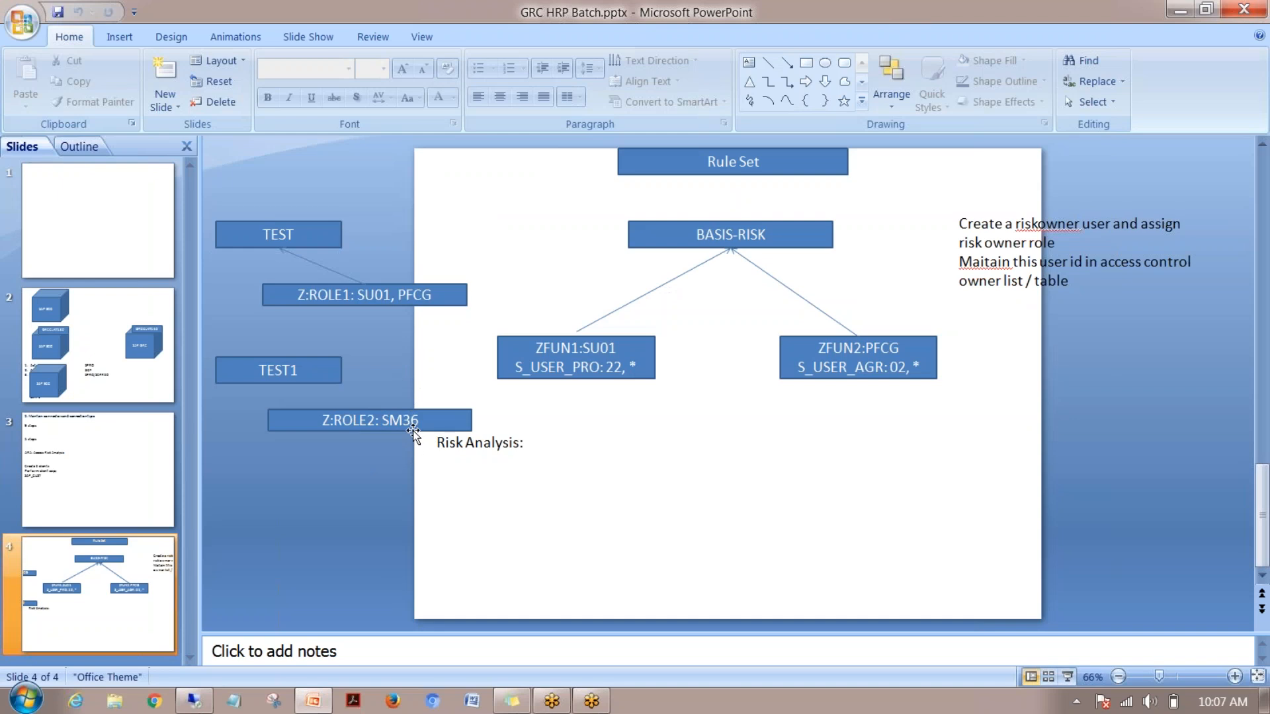
pyautogui.click(194, 699)
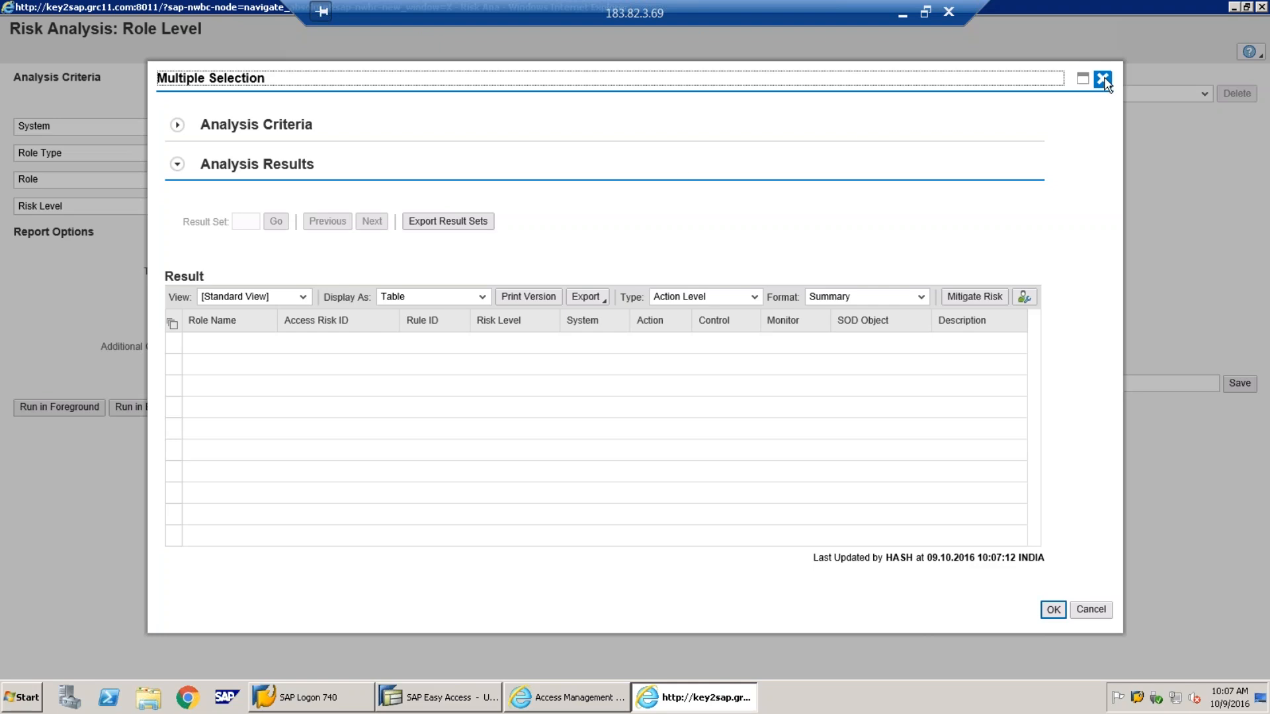
pyautogui.click(1057, 607)
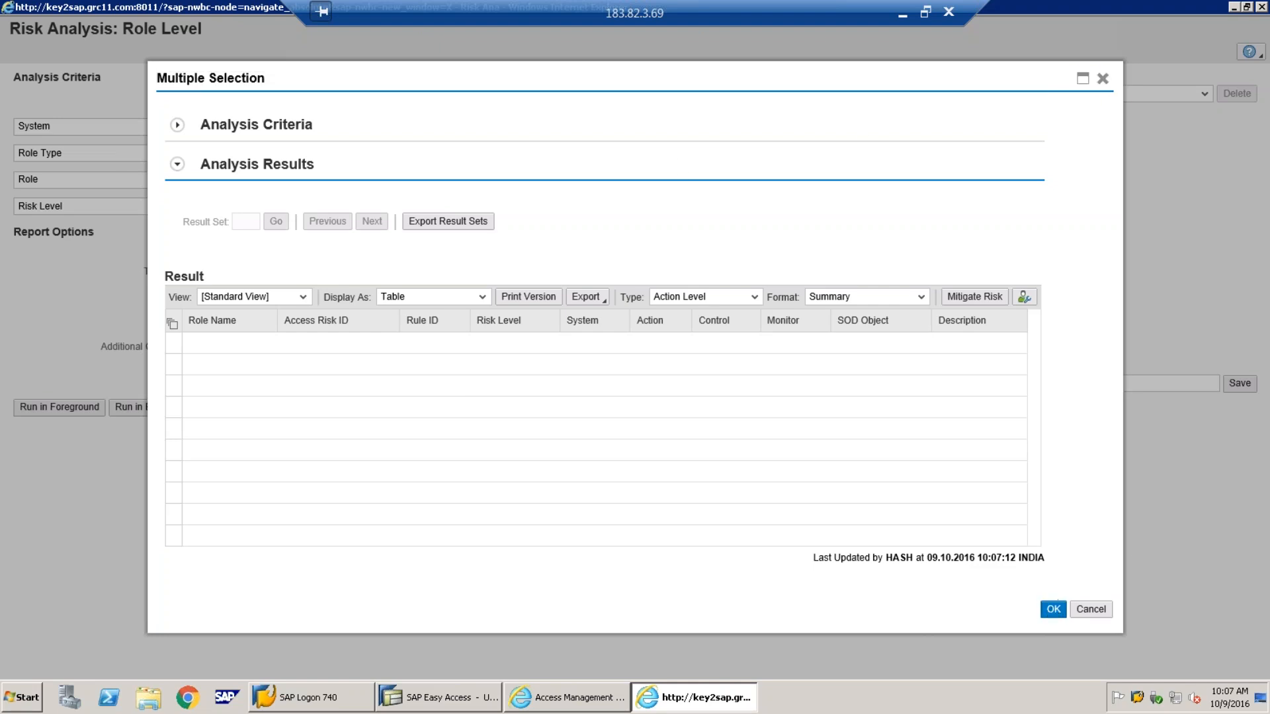
# Bring the Access Management window to the front and hide the role-level analysis window
pyautogui.click(595, 697)
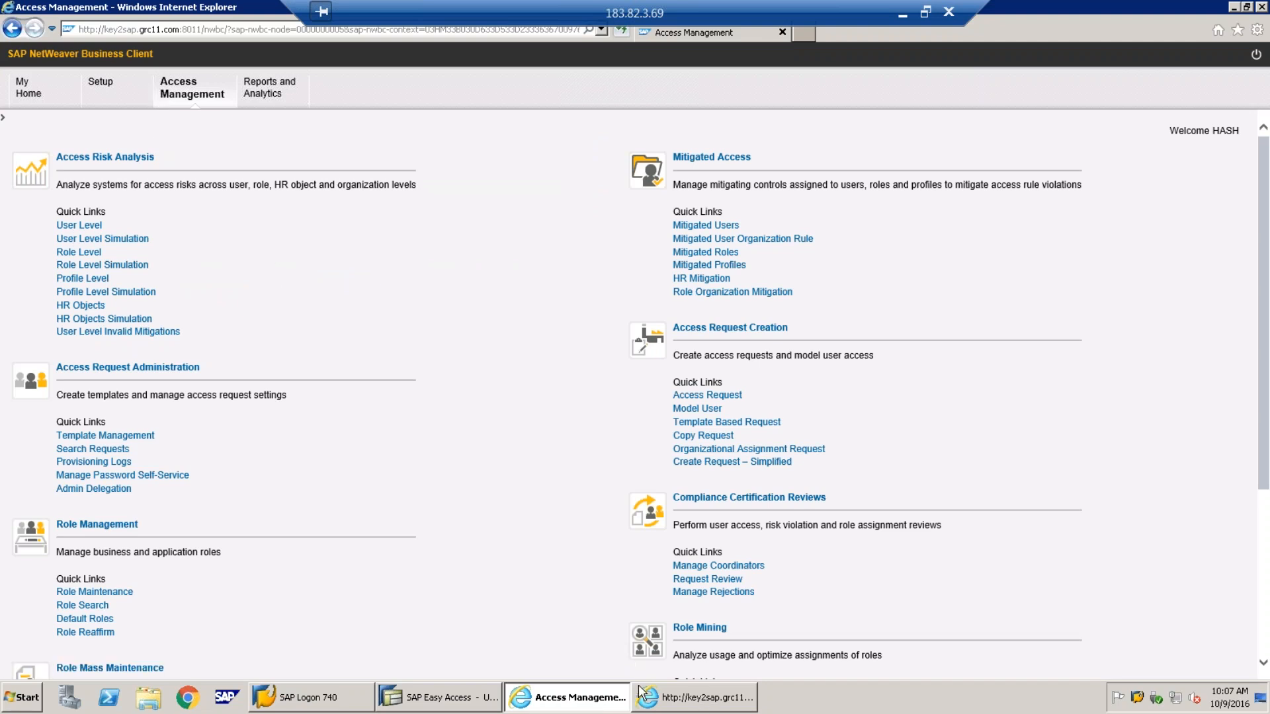
pyautogui.click(684, 701)
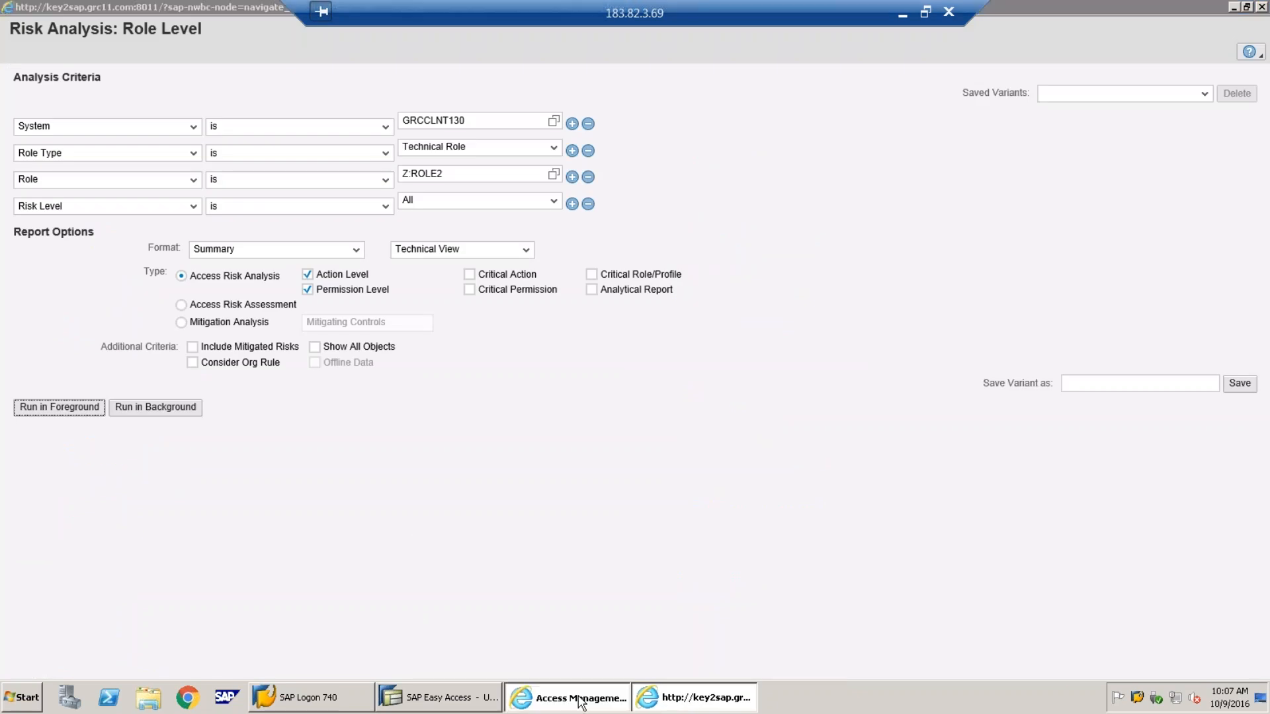
pyautogui.click(582, 698)
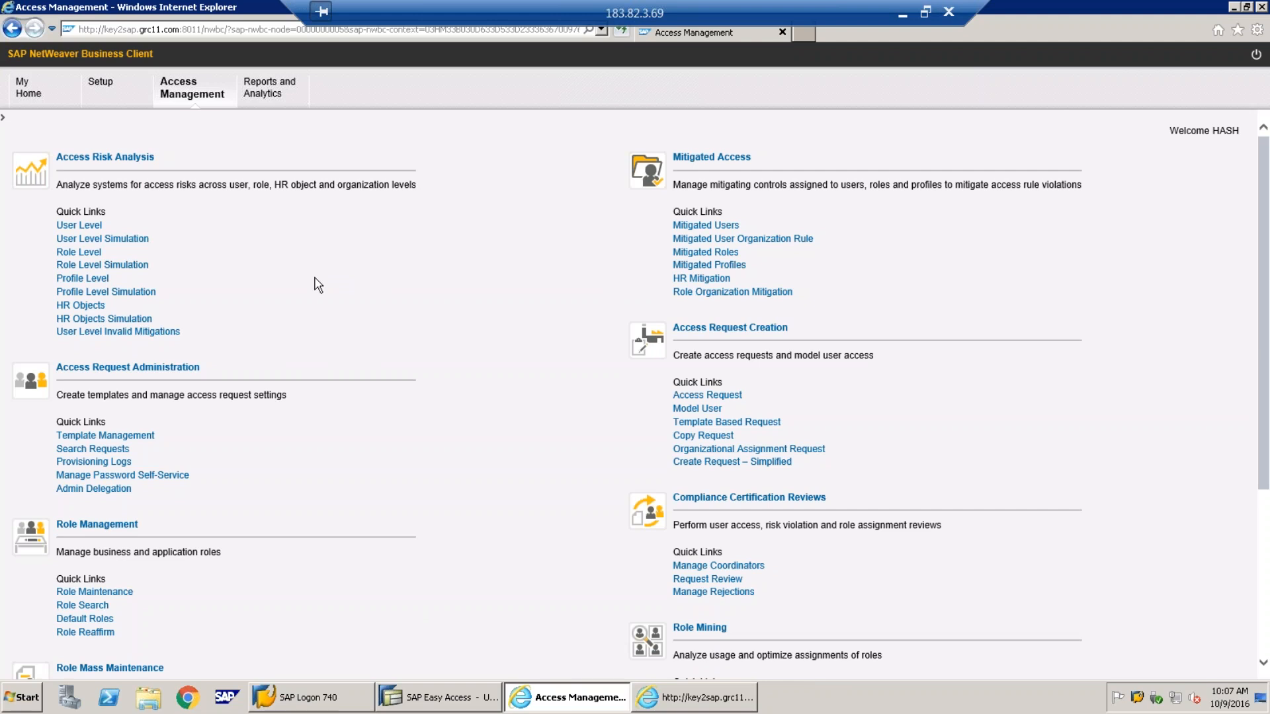
pyautogui.click(718, 702)
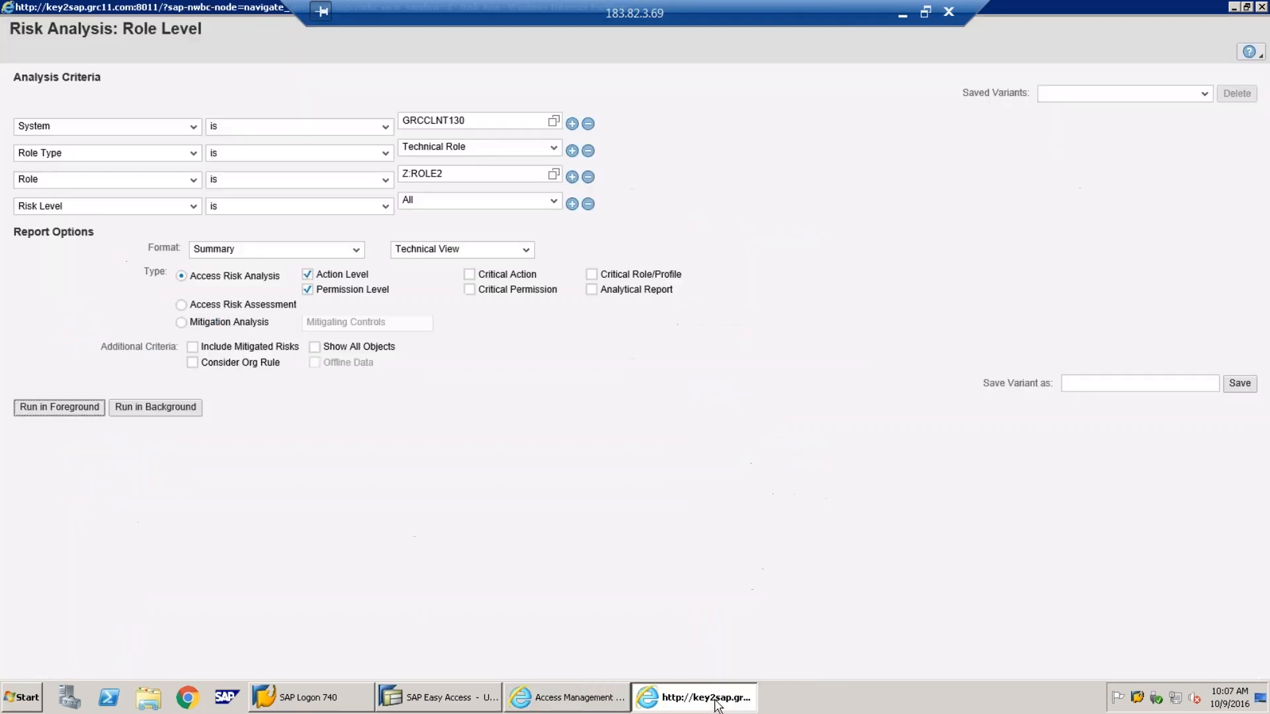
pyautogui.click(718, 702)
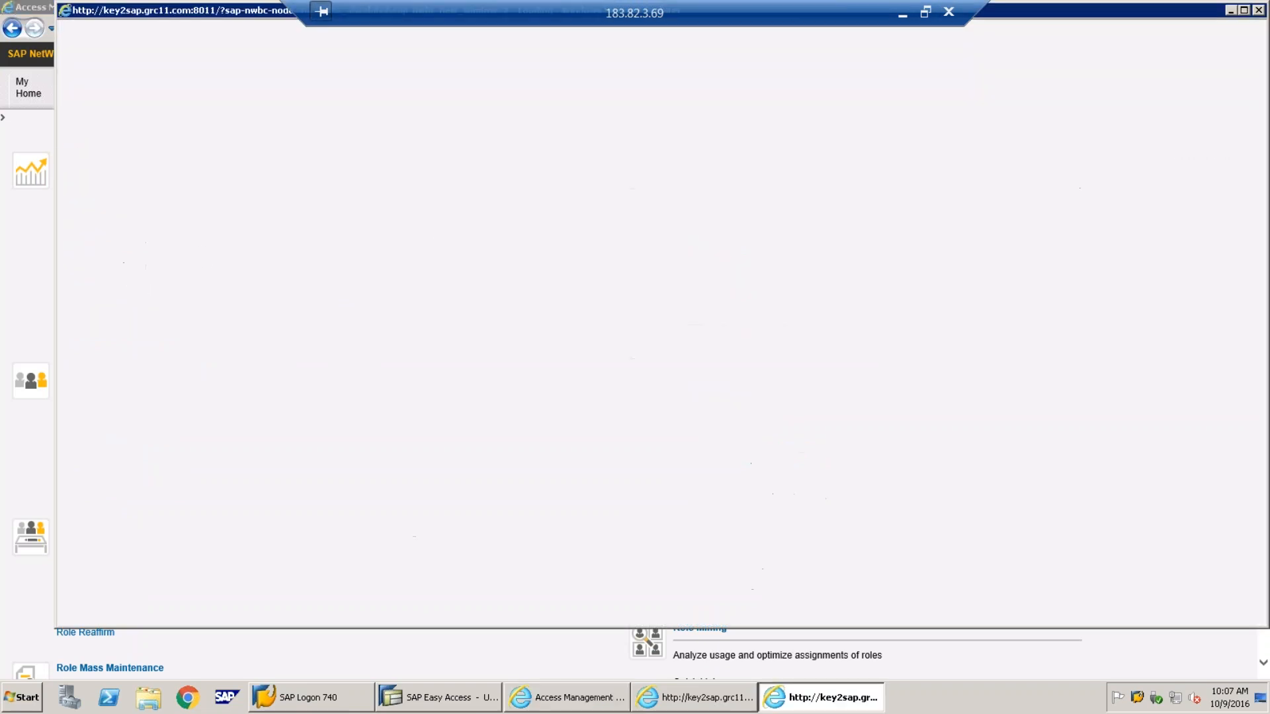
# Set system GRCCLNT130 and user *, drop User Group and Custom Group rows, and choose Risk Level All
pyautogui.click(611, 125)
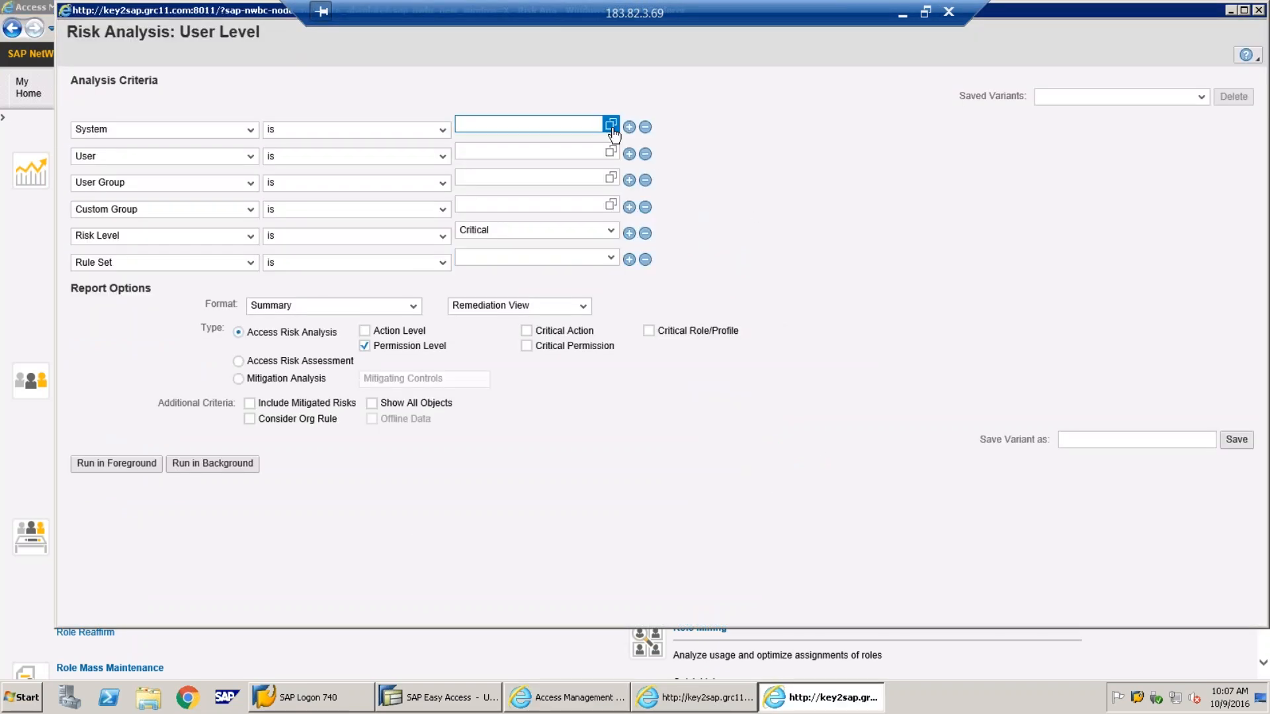
pyautogui.click(466, 352)
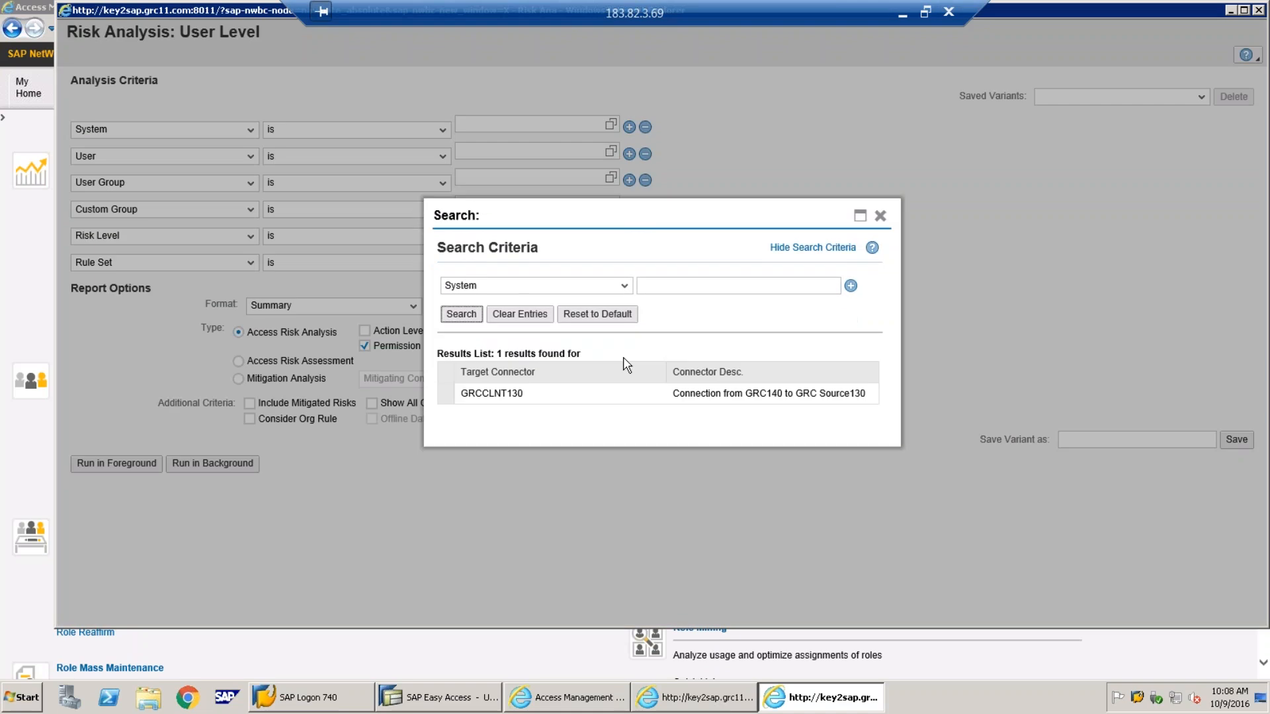
pyautogui.click(598, 319)
pyautogui.click(567, 151)
pyautogui.write('*')
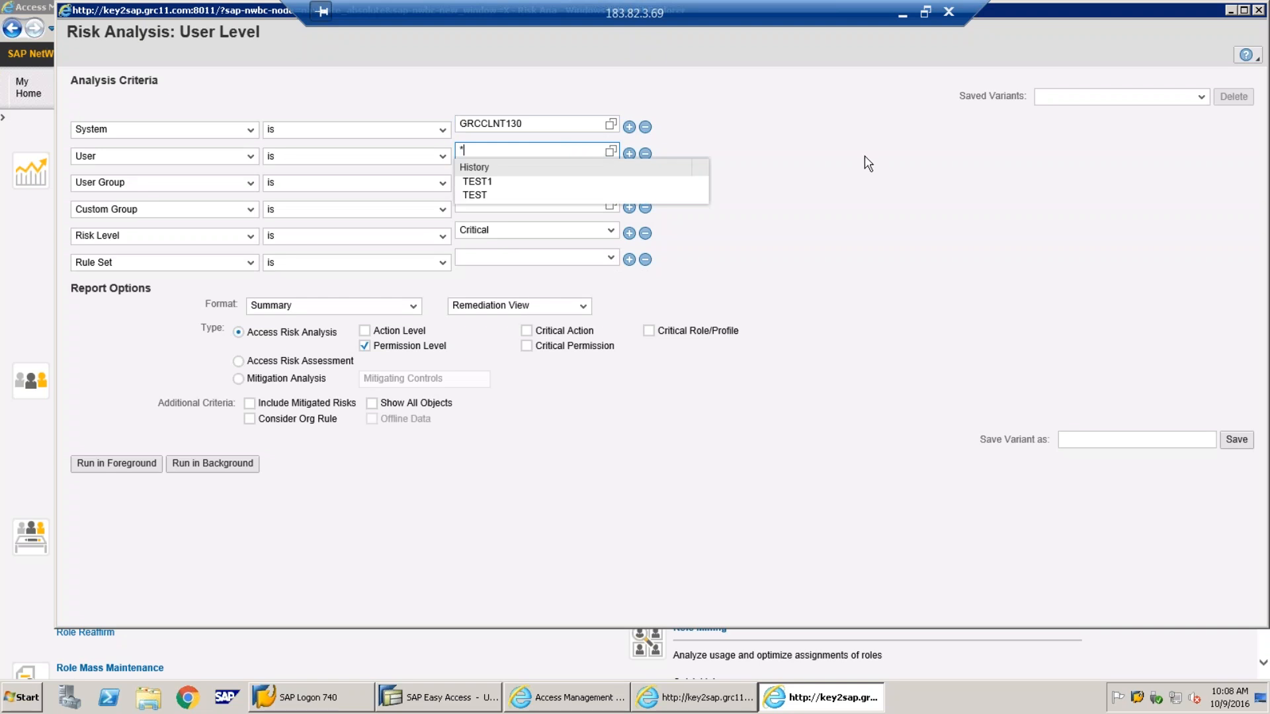
pyautogui.click(865, 157)
pyautogui.click(646, 181)
pyautogui.click(646, 181)
pyautogui.click(610, 177)
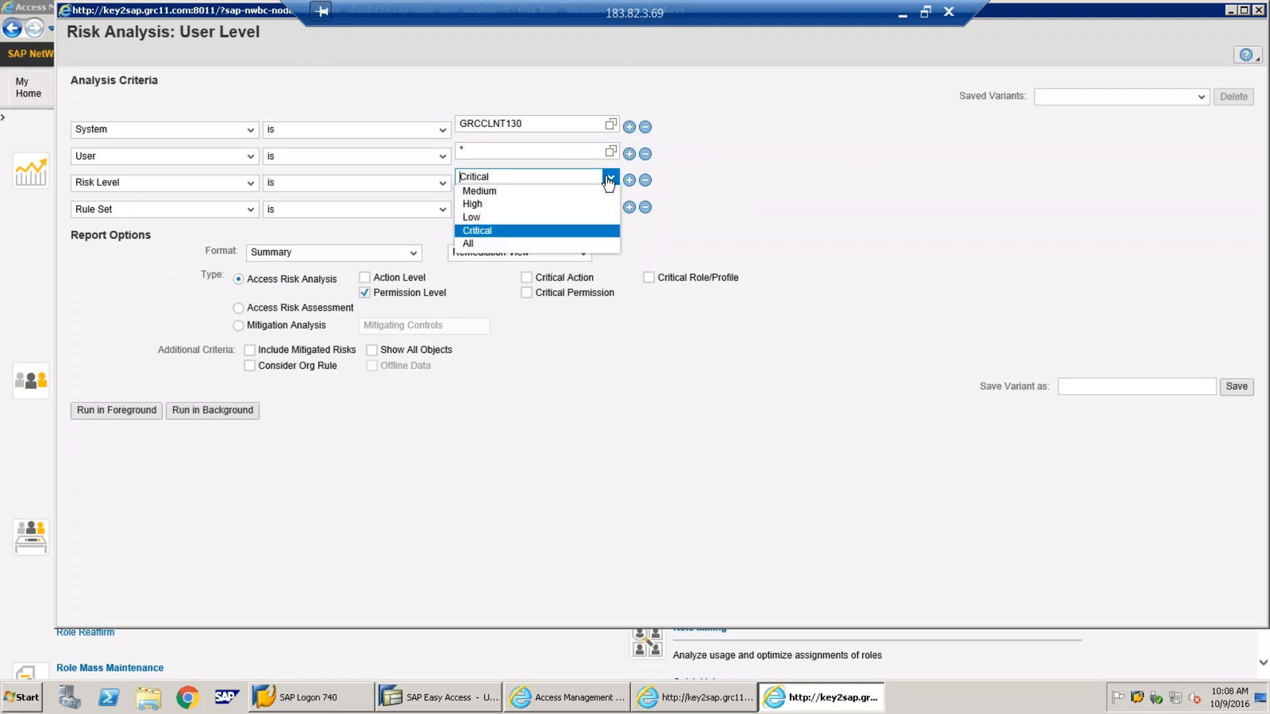
pyautogui.click(583, 241)
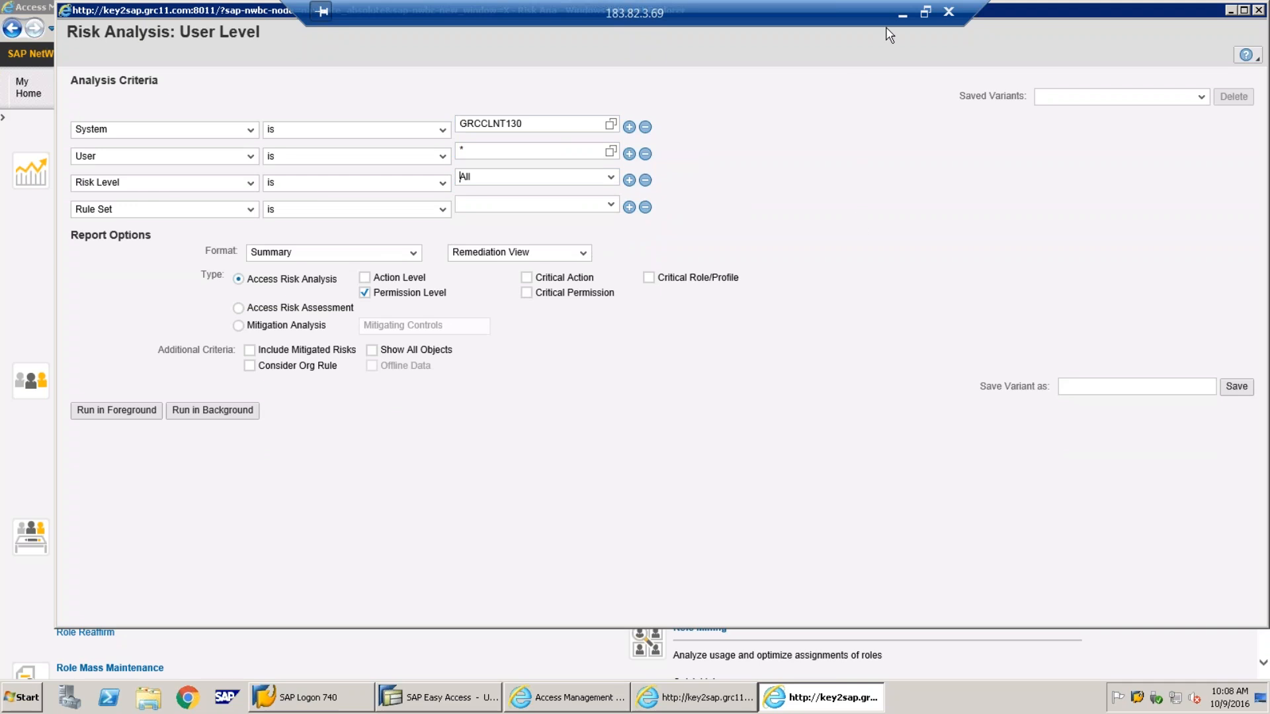
# Browse GRCCLNT130 users without choosing one, then select Demo Ruleset and include Action Level
pyautogui.click(900, 15)
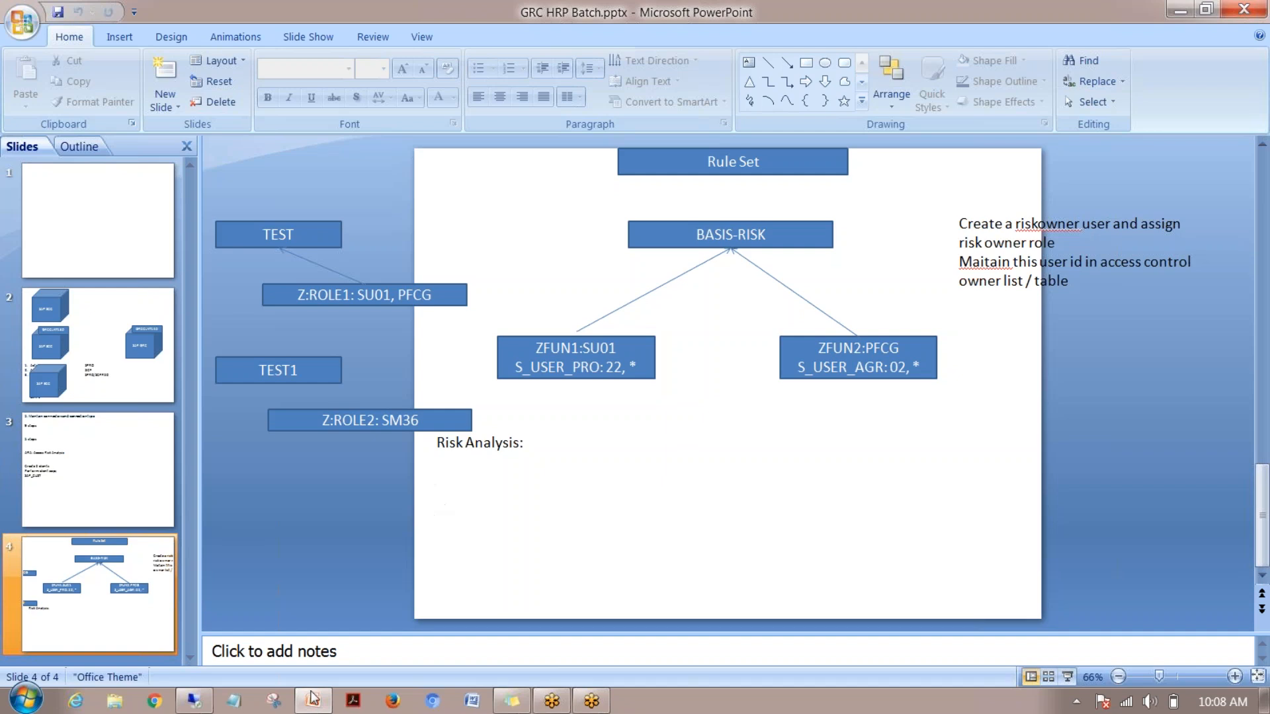
pyautogui.click(194, 701)
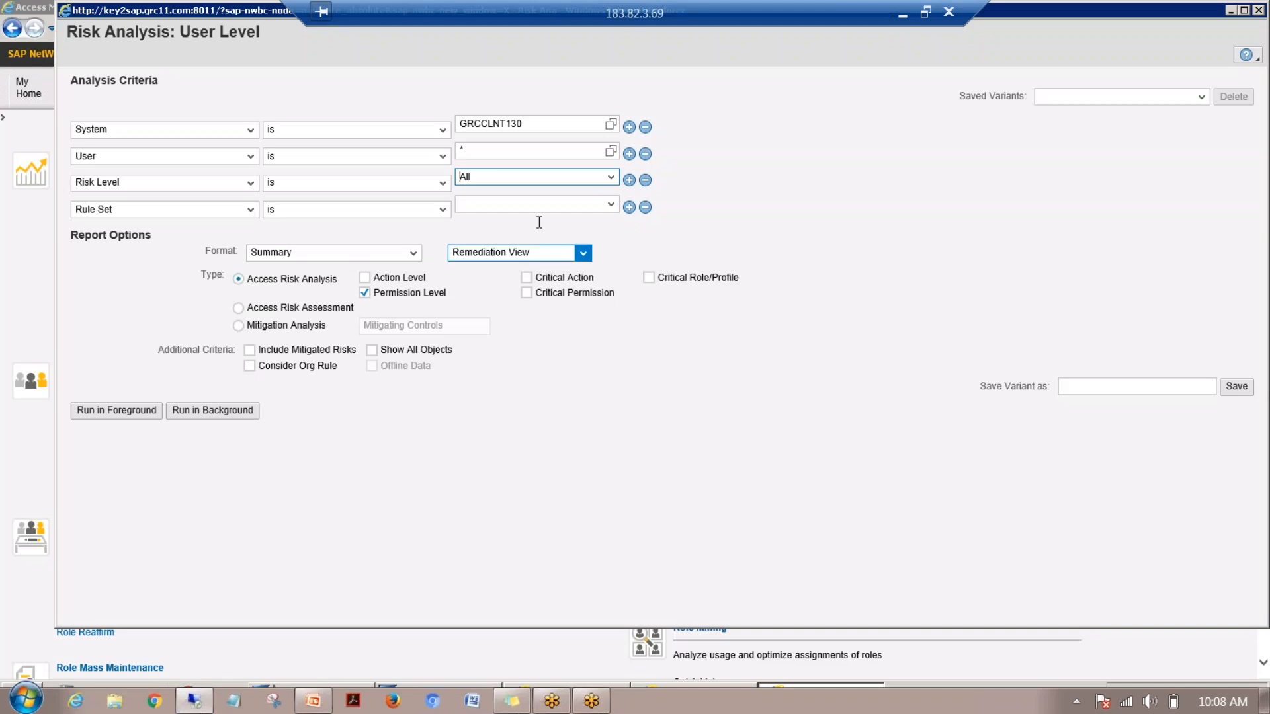
pyautogui.click(610, 152)
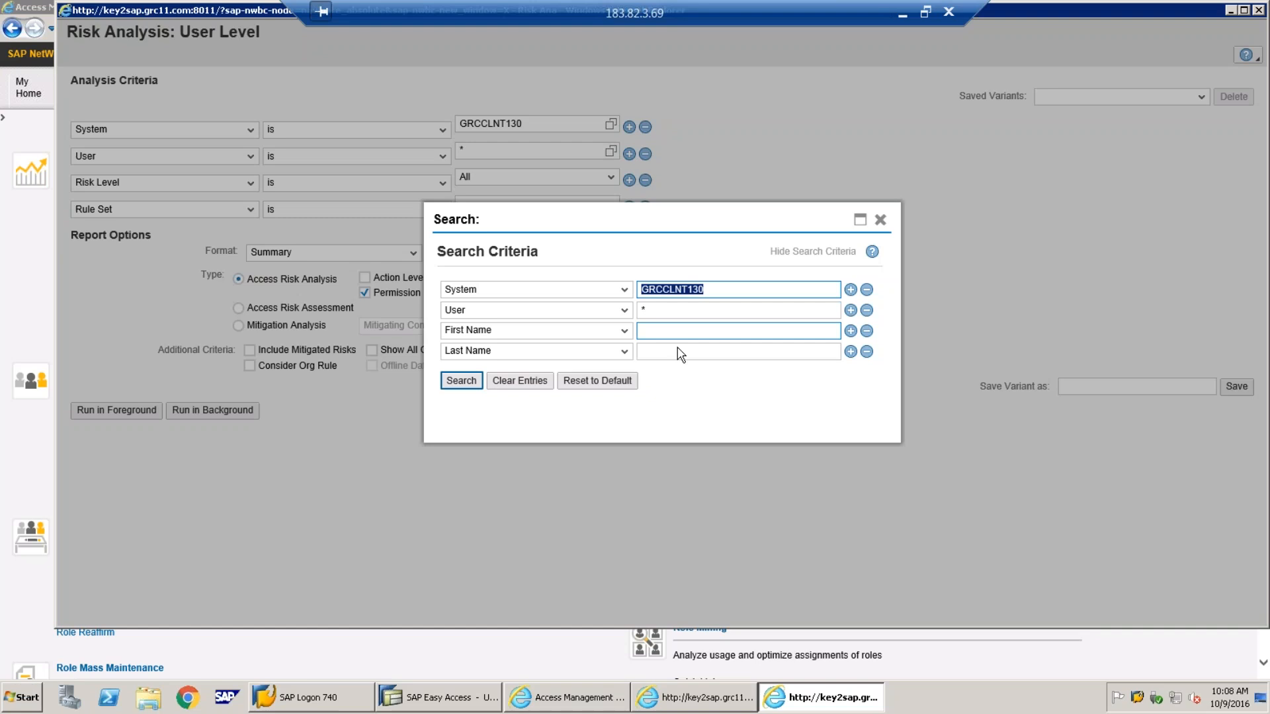
pyautogui.click(457, 381)
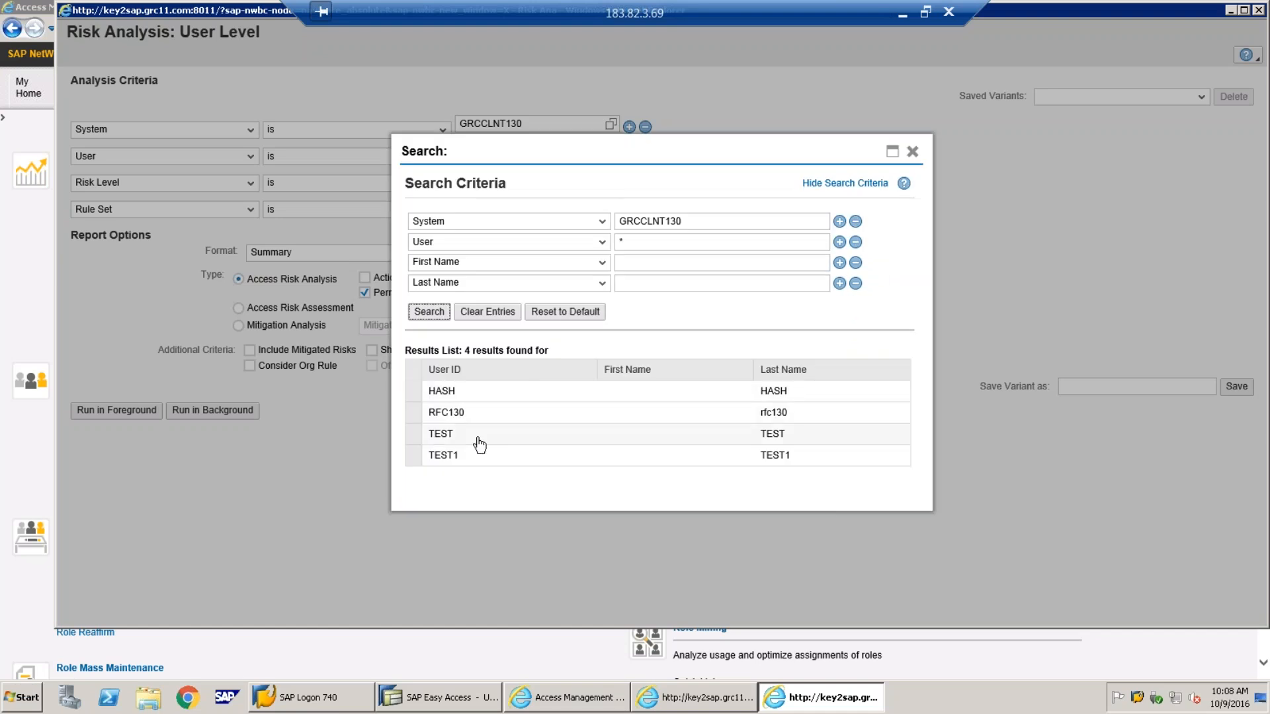
pyautogui.click(910, 152)
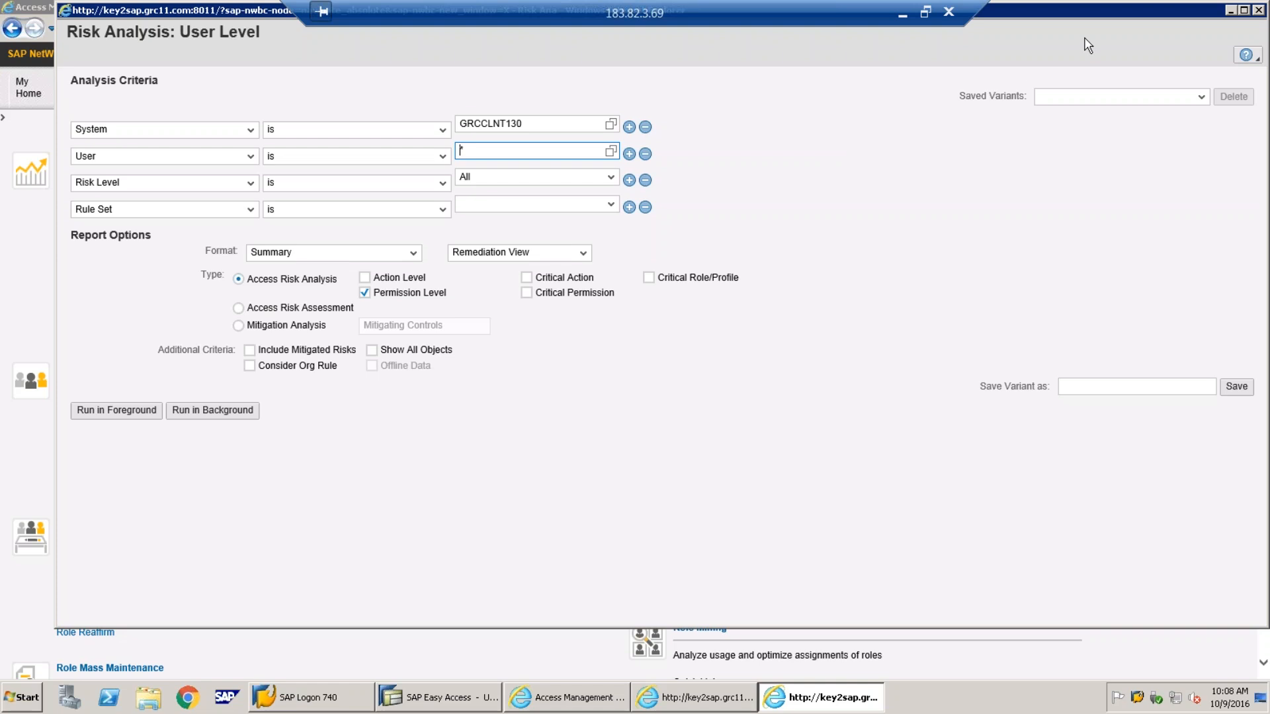
pyautogui.click(610, 205)
pyautogui.click(554, 217)
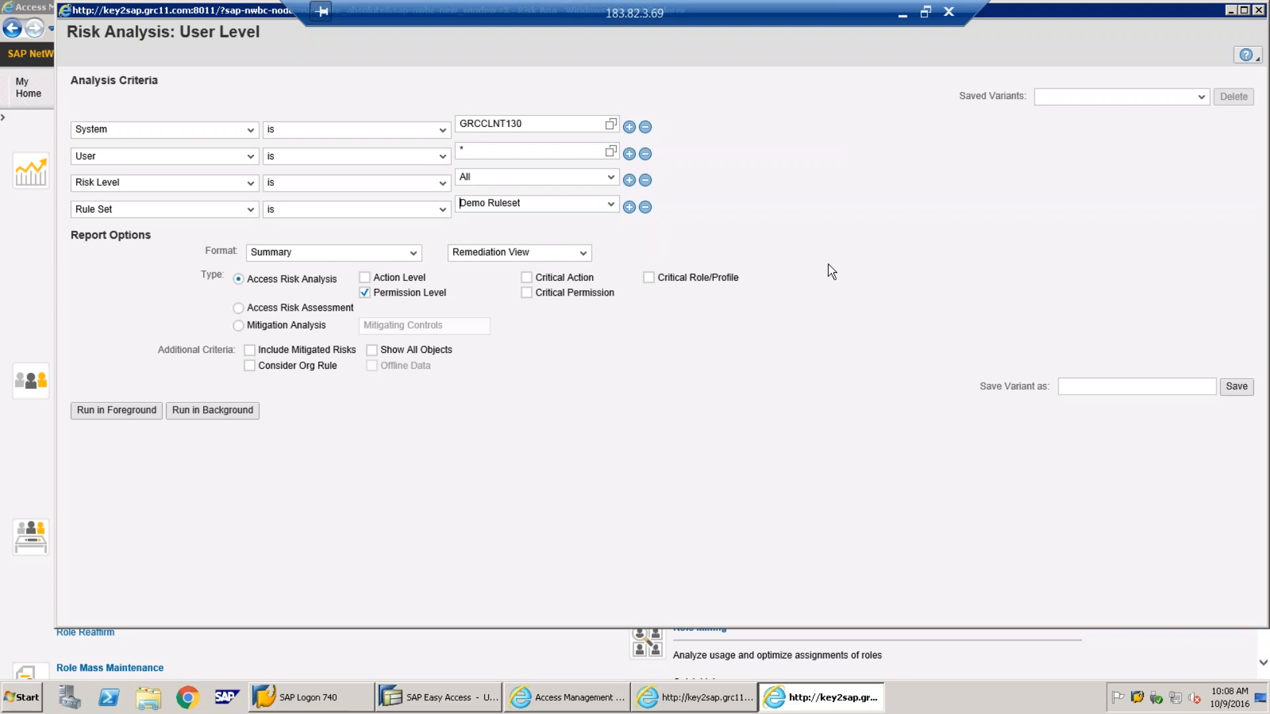
pyautogui.click(364, 277)
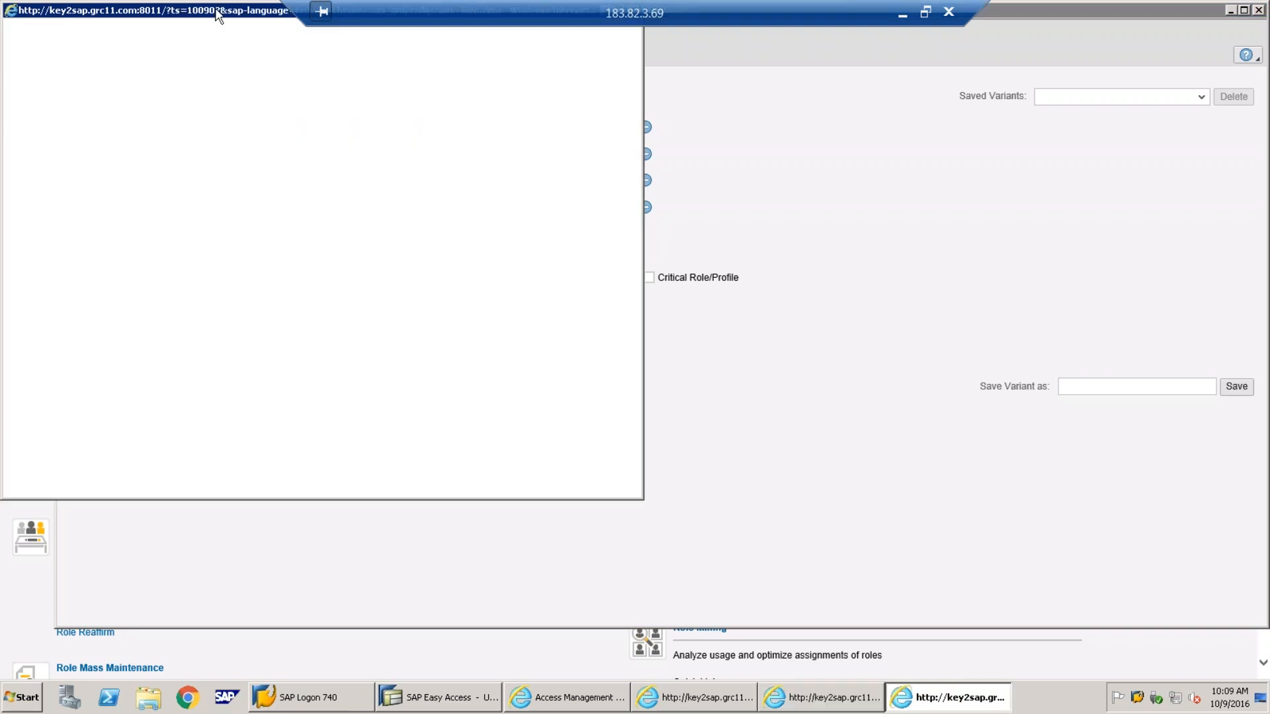
# Close the blank popup and switch the report view to Technical View
pyautogui.moveTo(218, 13); pyautogui.dragTo(479, 85)
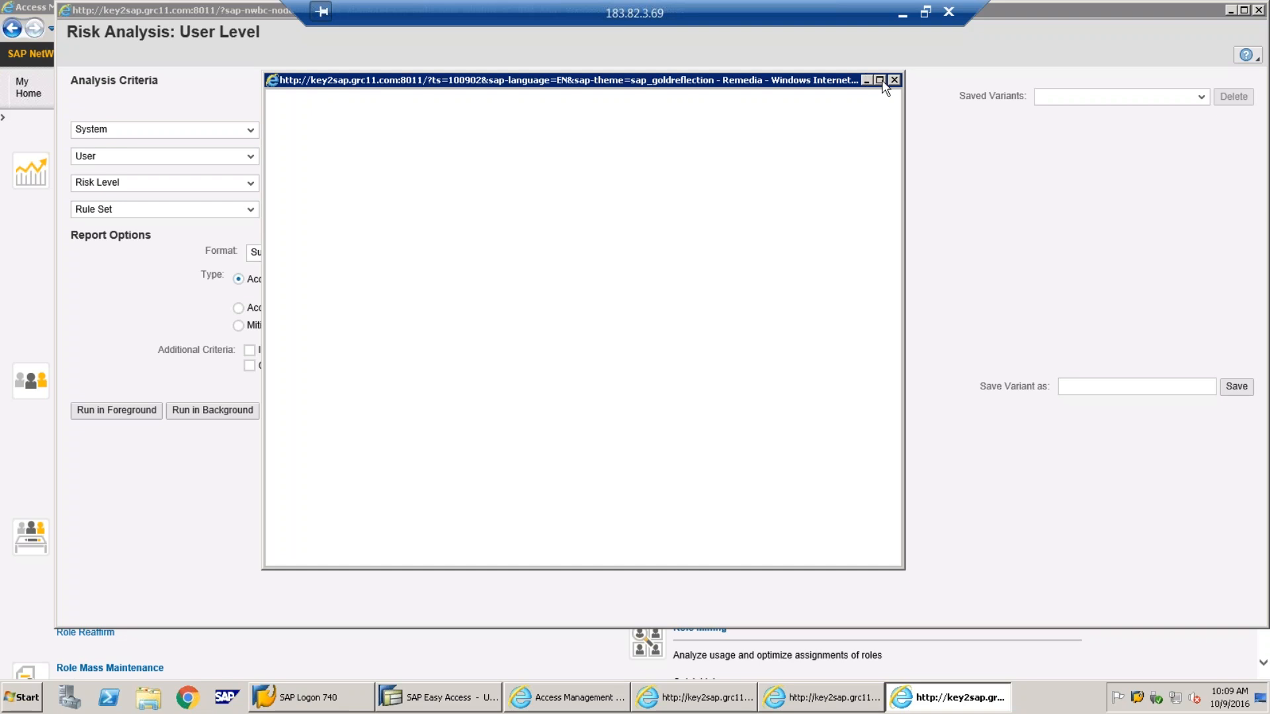
pyautogui.click(895, 80)
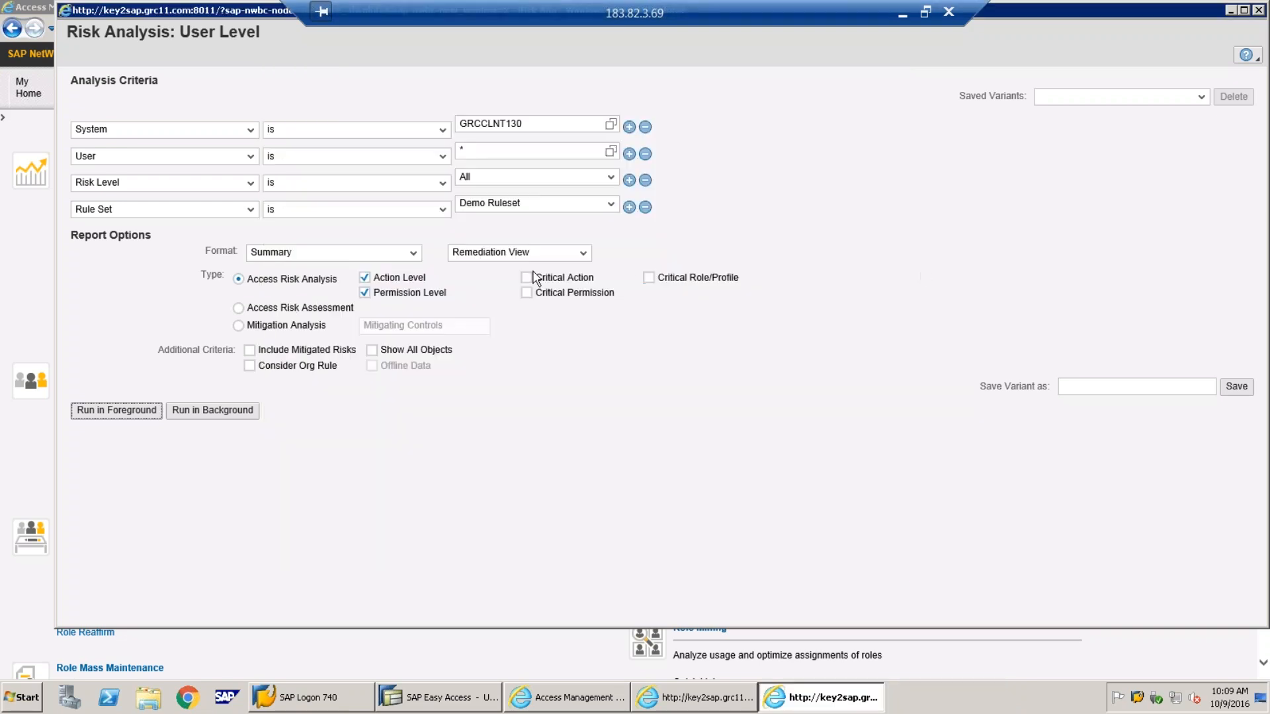
pyautogui.click(583, 254)
pyautogui.click(573, 268)
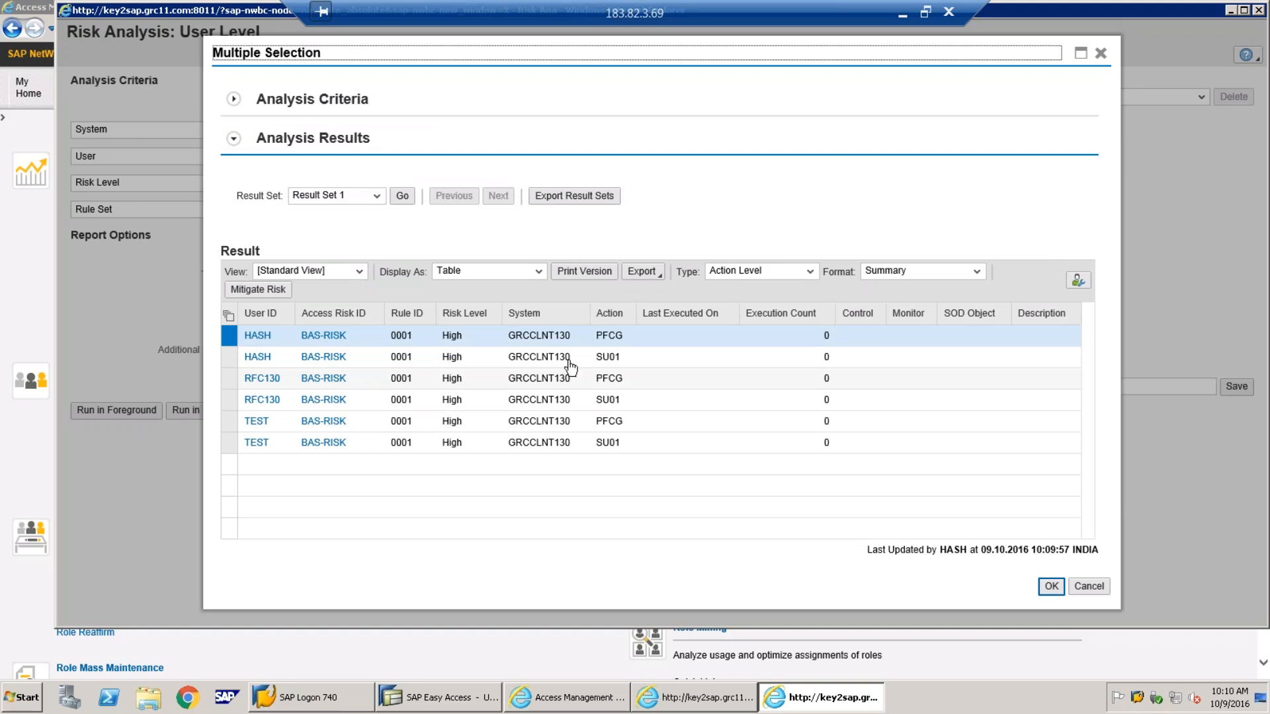
pyautogui.click(903, 13)
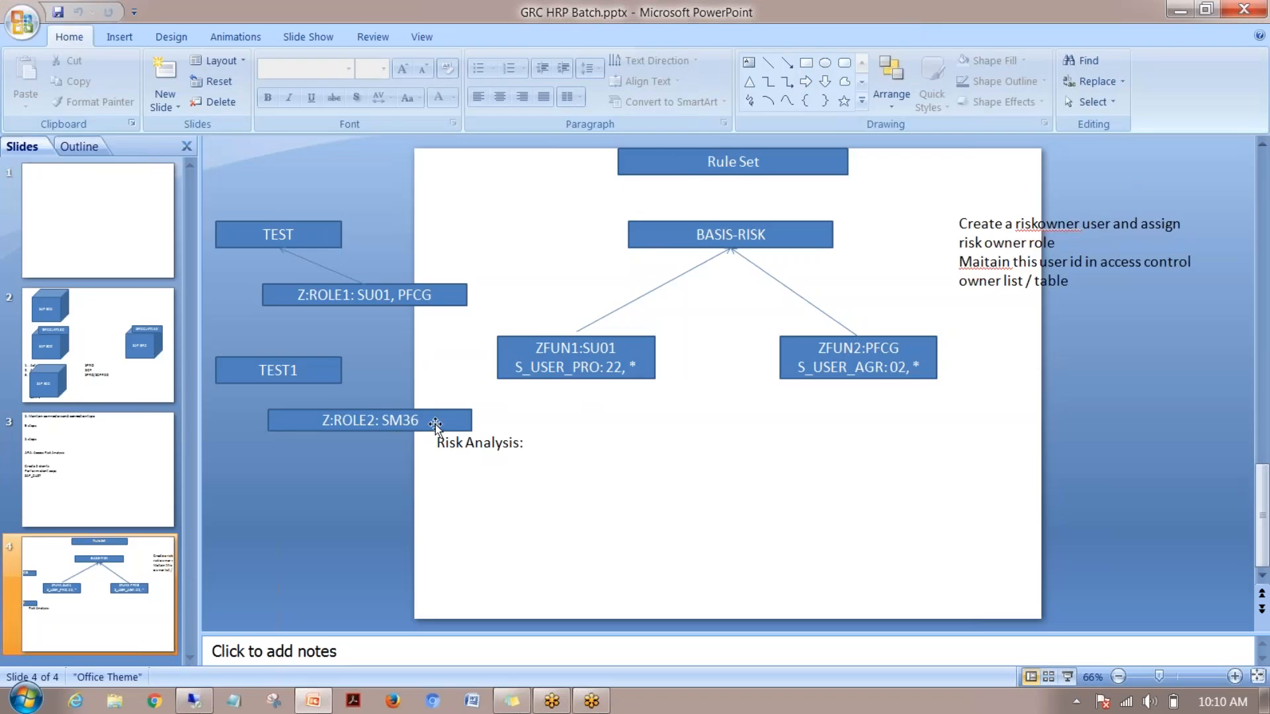
pyautogui.click(191, 705)
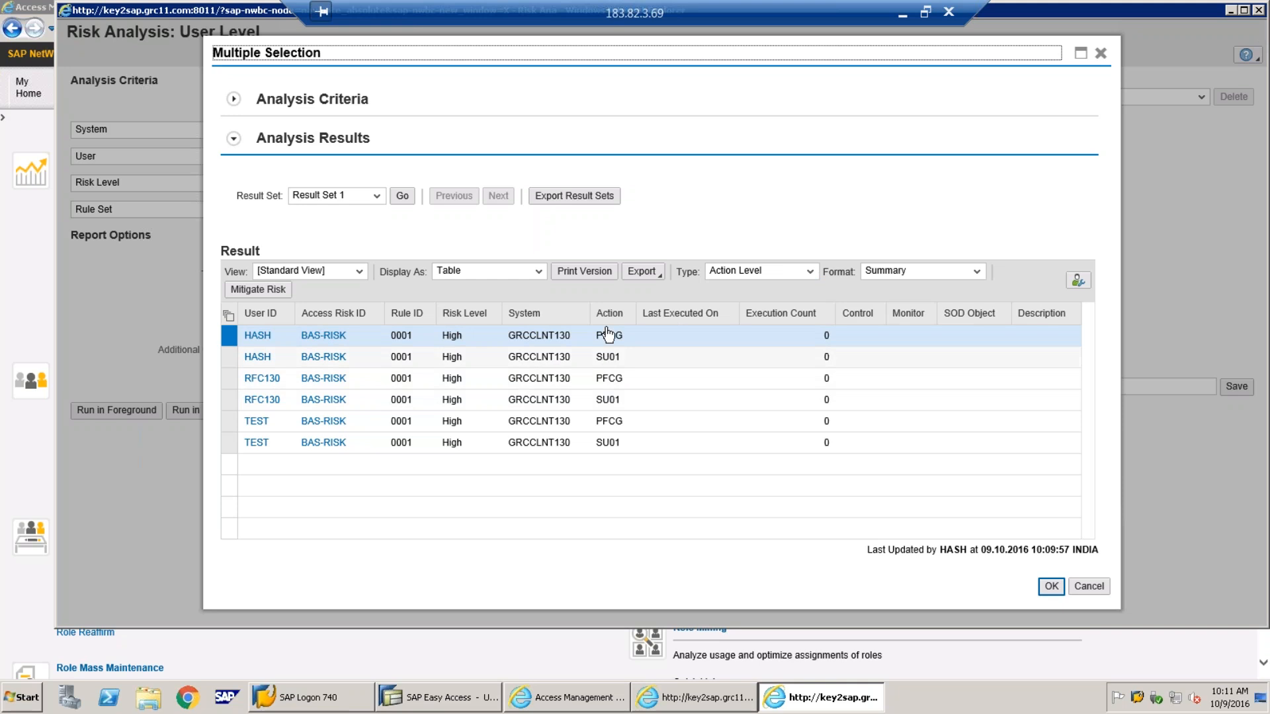
# Switch the user-level results to Detail format to reveal the Function and Role/Profile columns
pyautogui.click(977, 273)
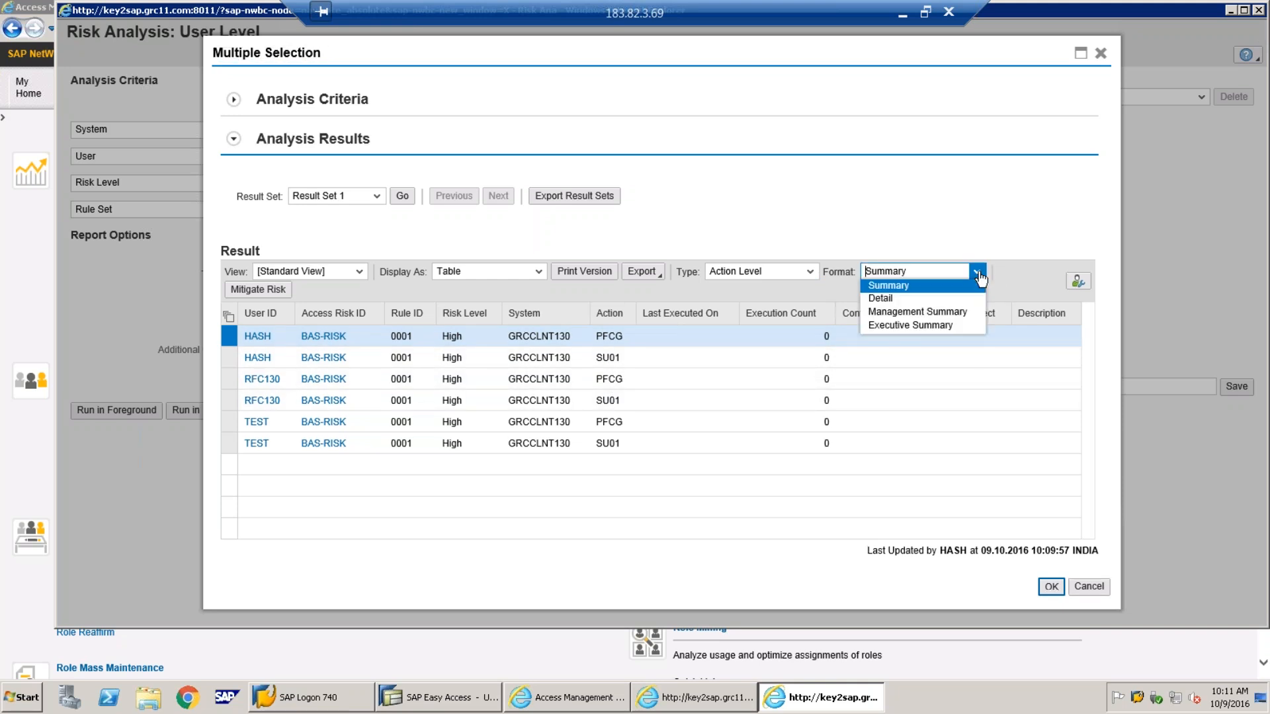
pyautogui.click(899, 299)
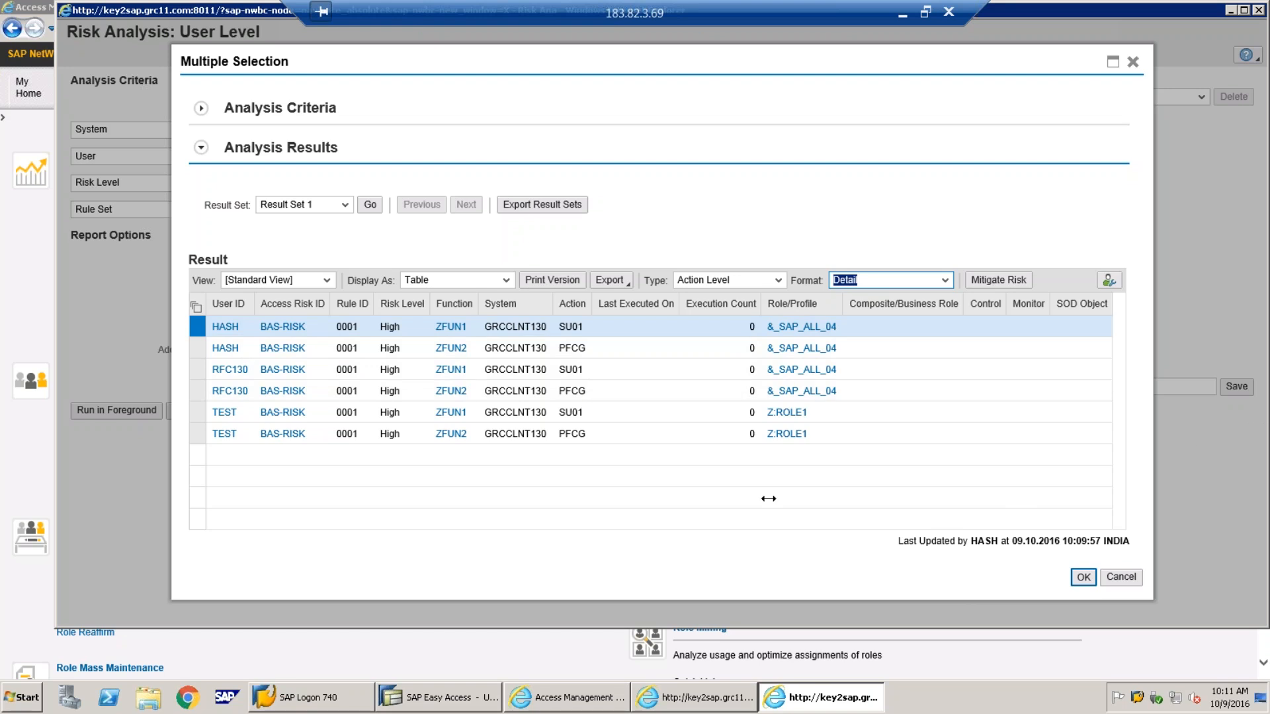
pyautogui.click(887, 205)
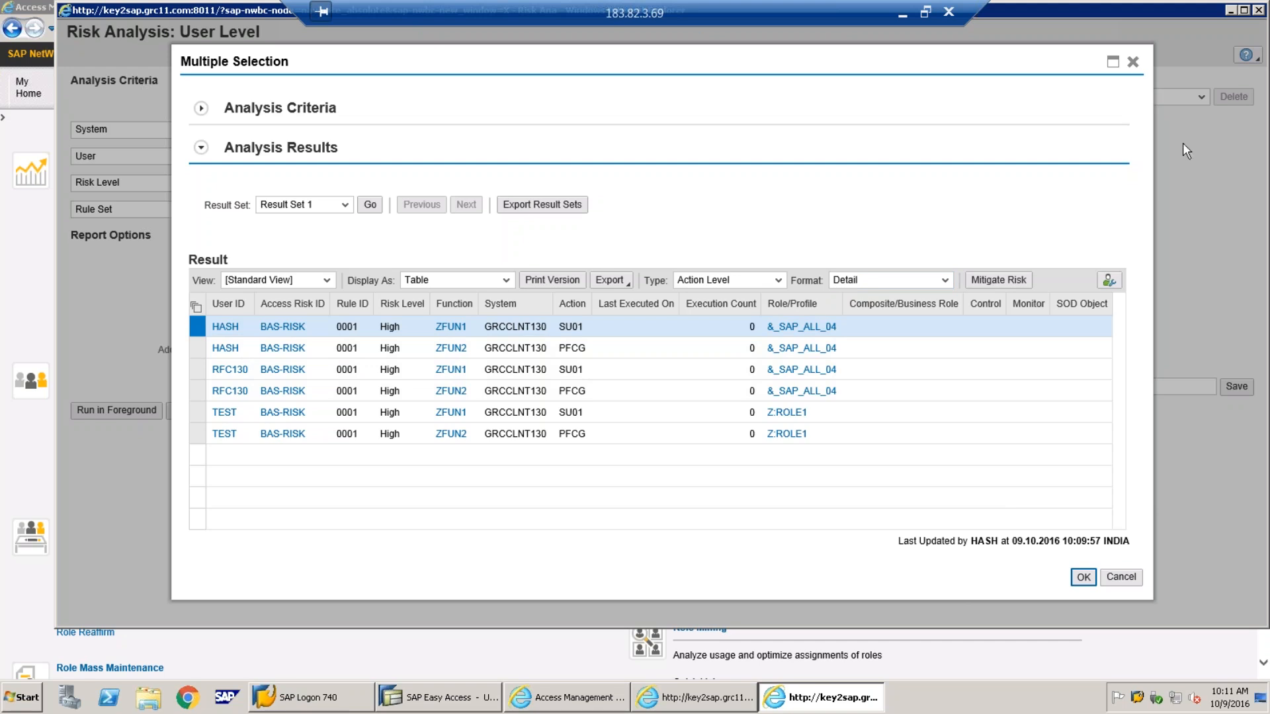
# Close the user-level results and window, then start a new Role Level risk analysis
pyautogui.click(1133, 62)
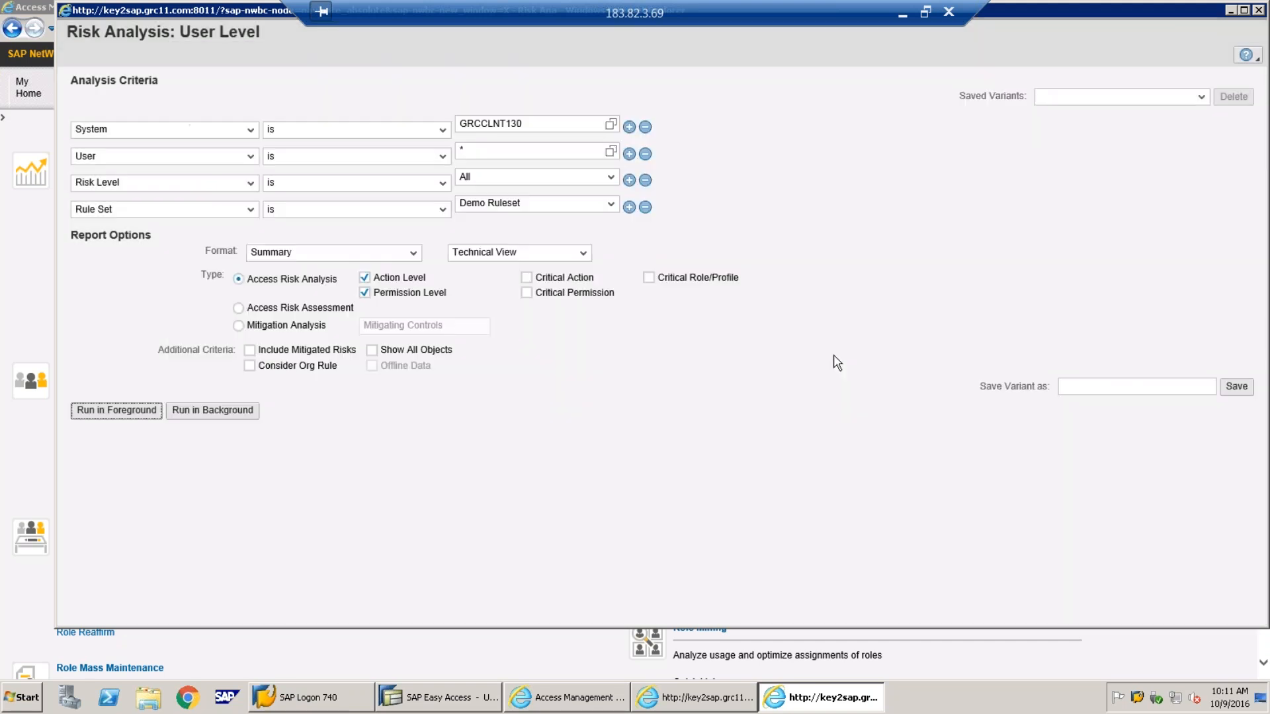
pyautogui.click(690, 433)
pyautogui.click(1260, 11)
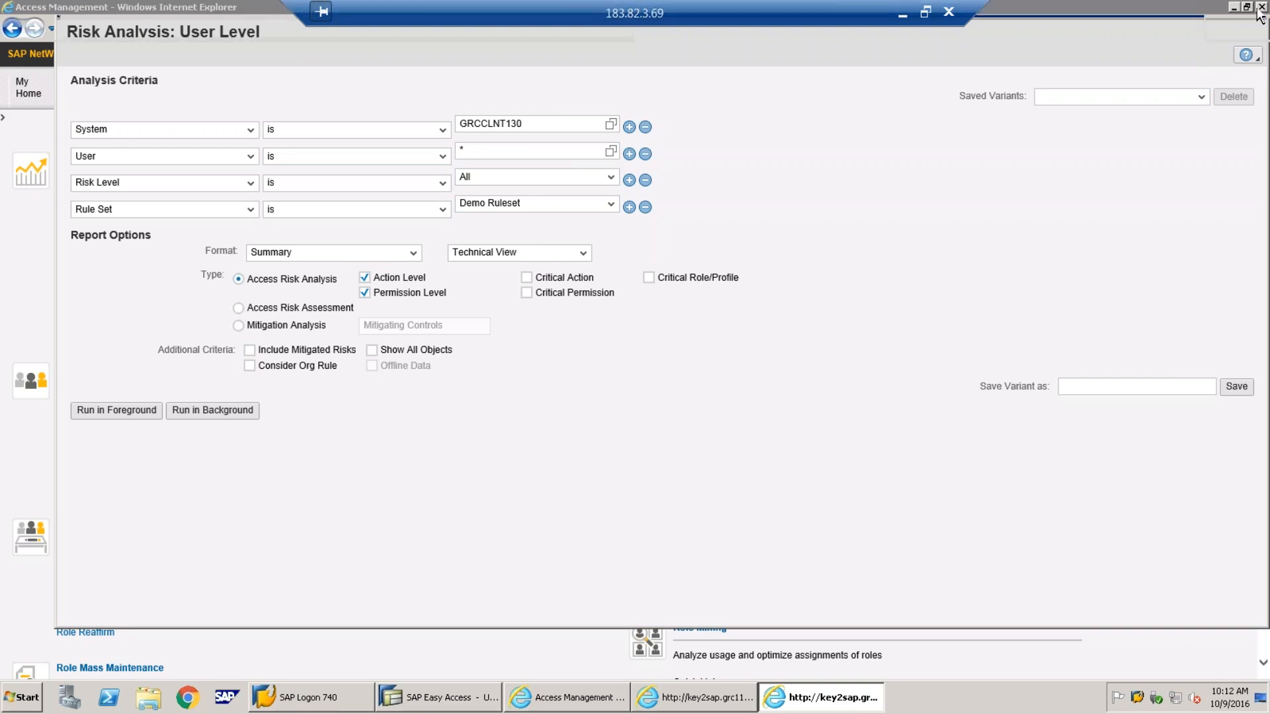
pyautogui.click(696, 700)
pyautogui.click(696, 699)
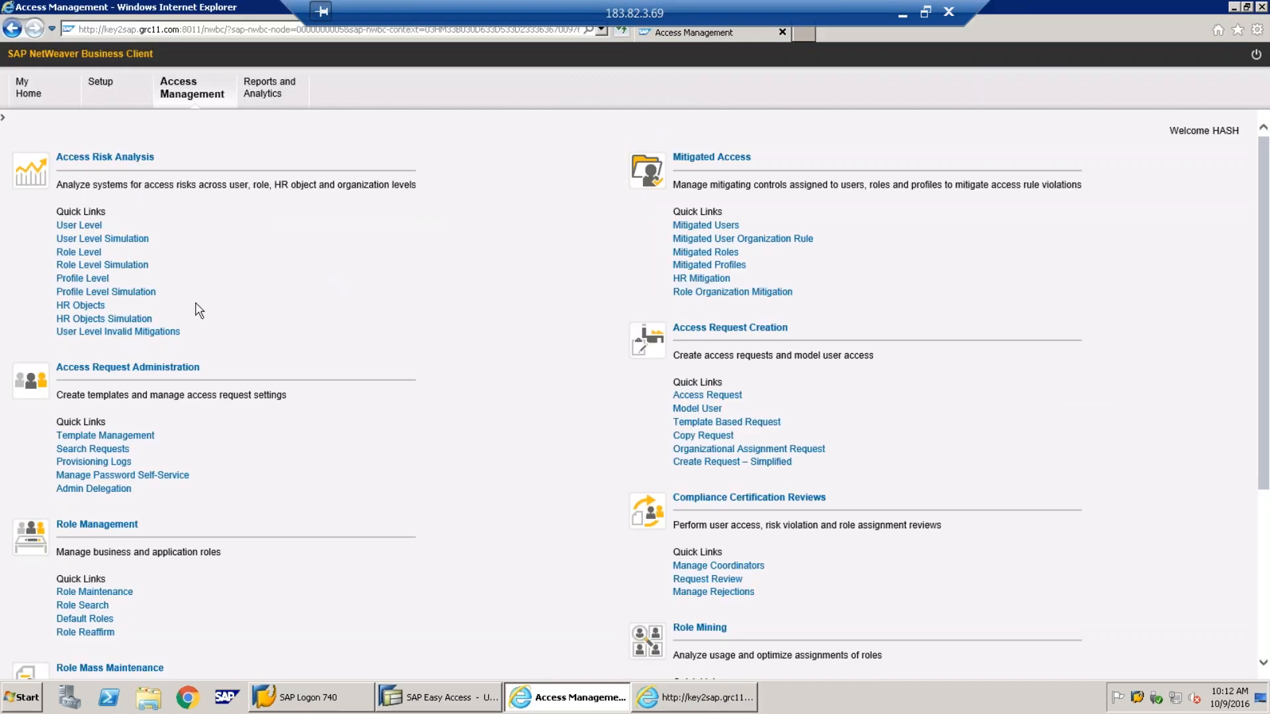
pyautogui.click(67, 251)
# Set the analysis system to GRCCLNT130 from the System value help
pyautogui.click(610, 125)
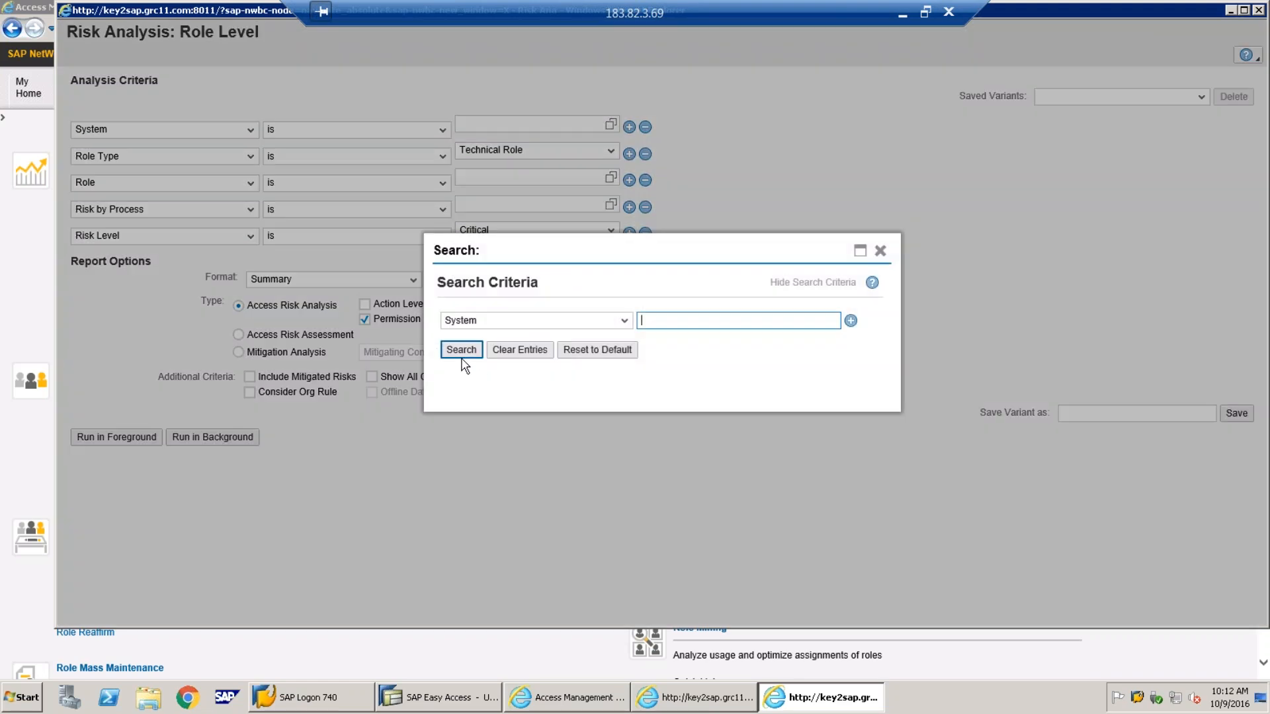
pyautogui.click(458, 351)
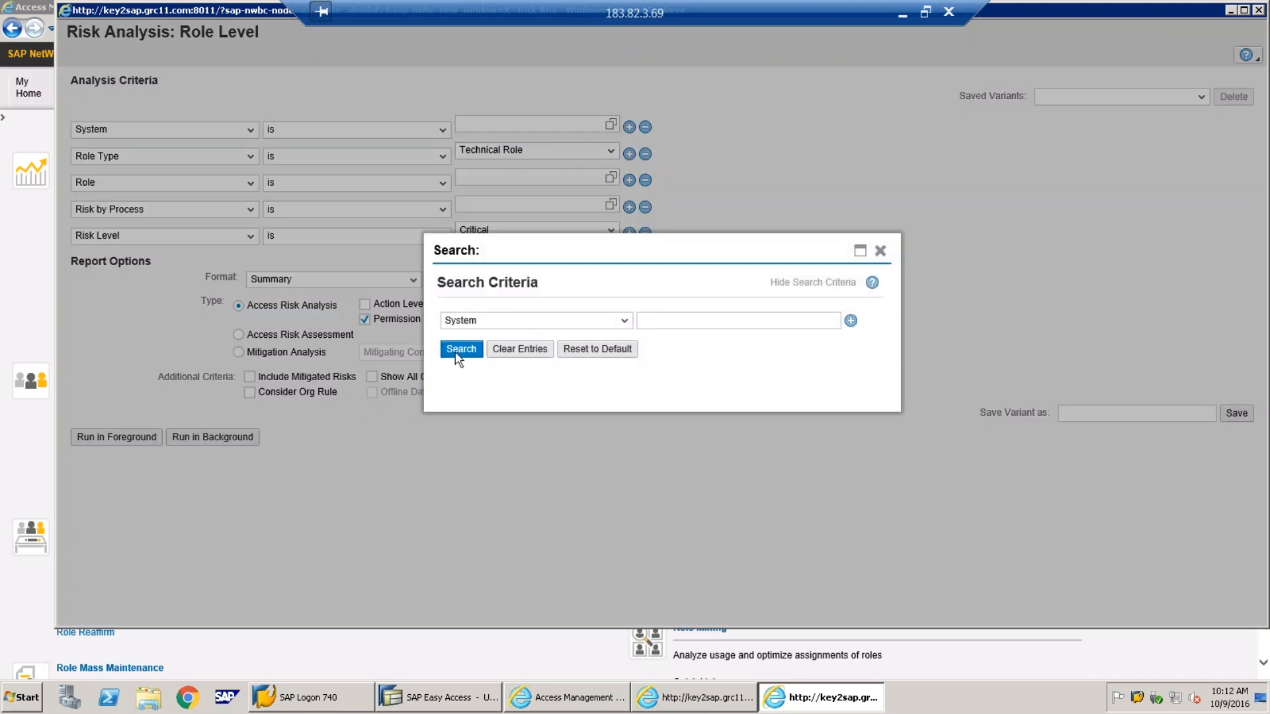
pyautogui.click(556, 399)
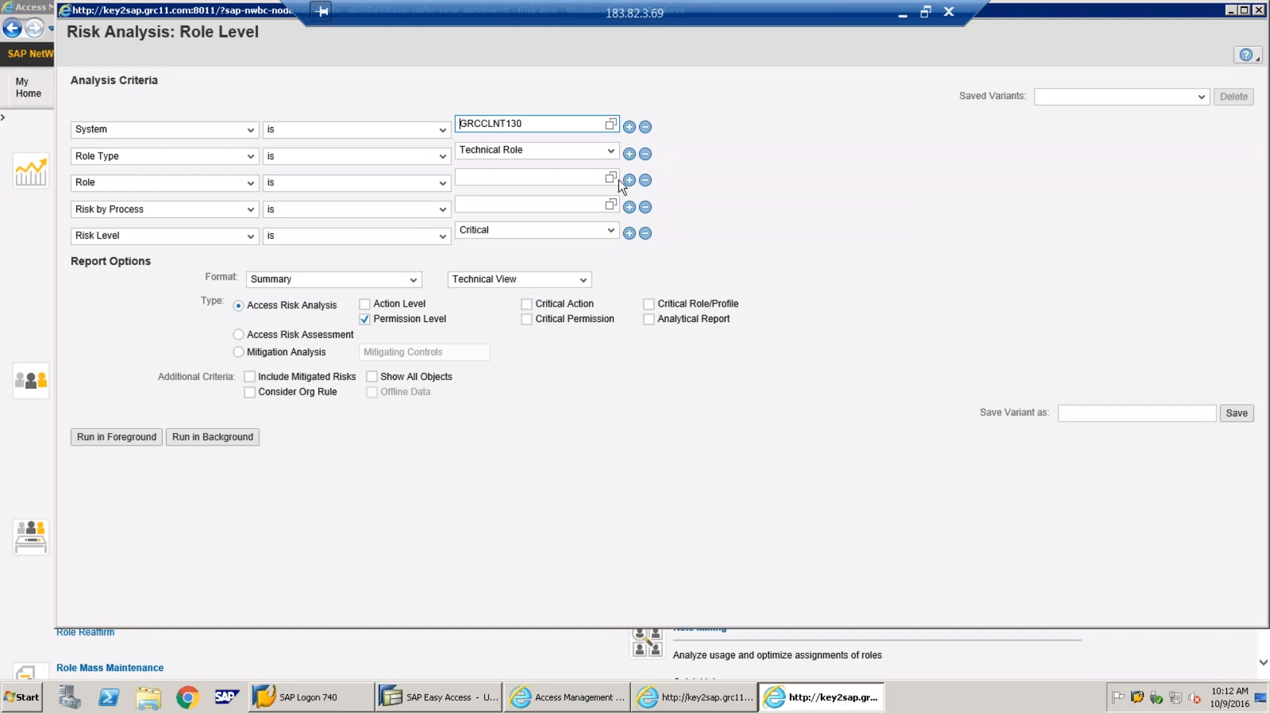
# Browse the GRCCLNT130 role search results, then close the role lookup without choosing
pyautogui.click(610, 177)
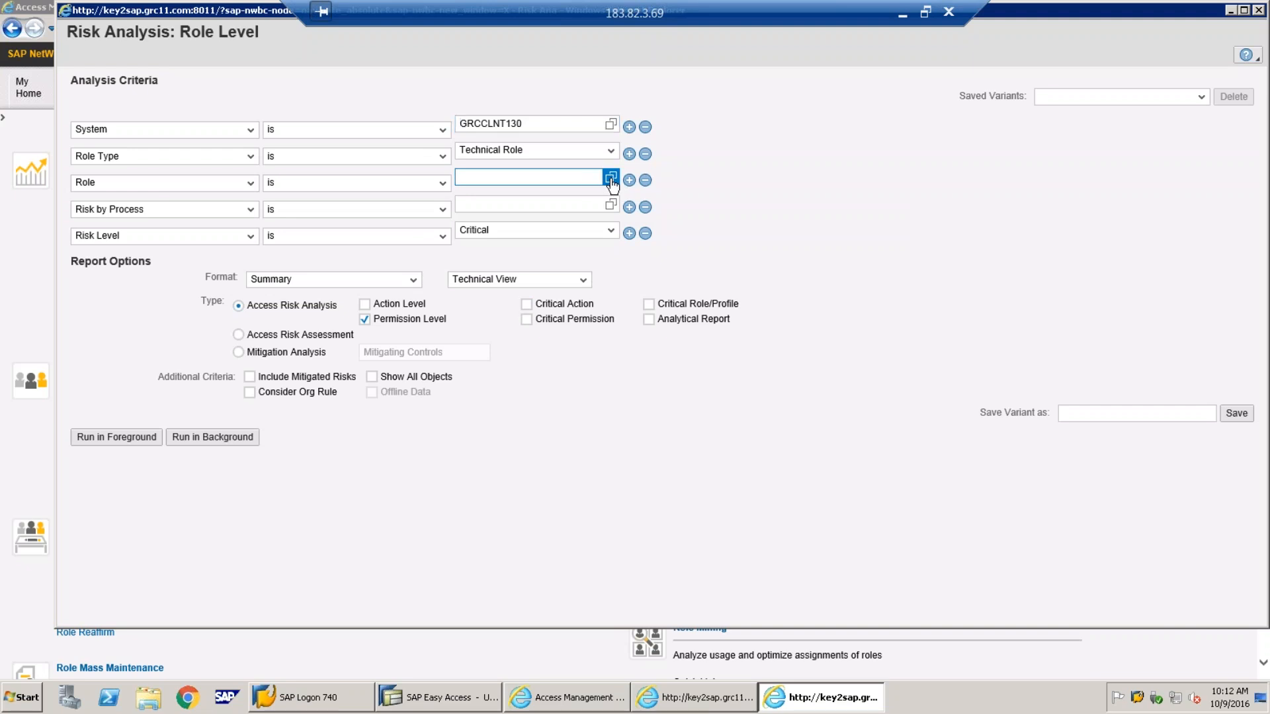
pyautogui.click(461, 360)
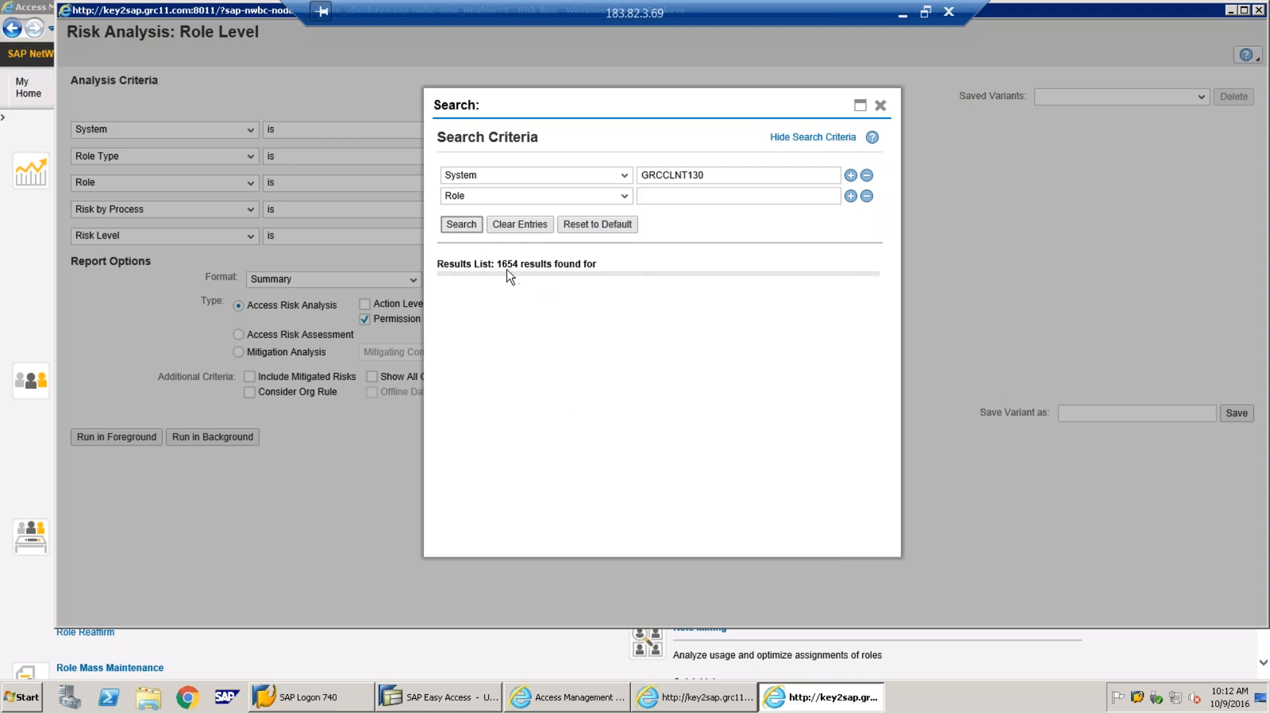
pyautogui.click(573, 275)
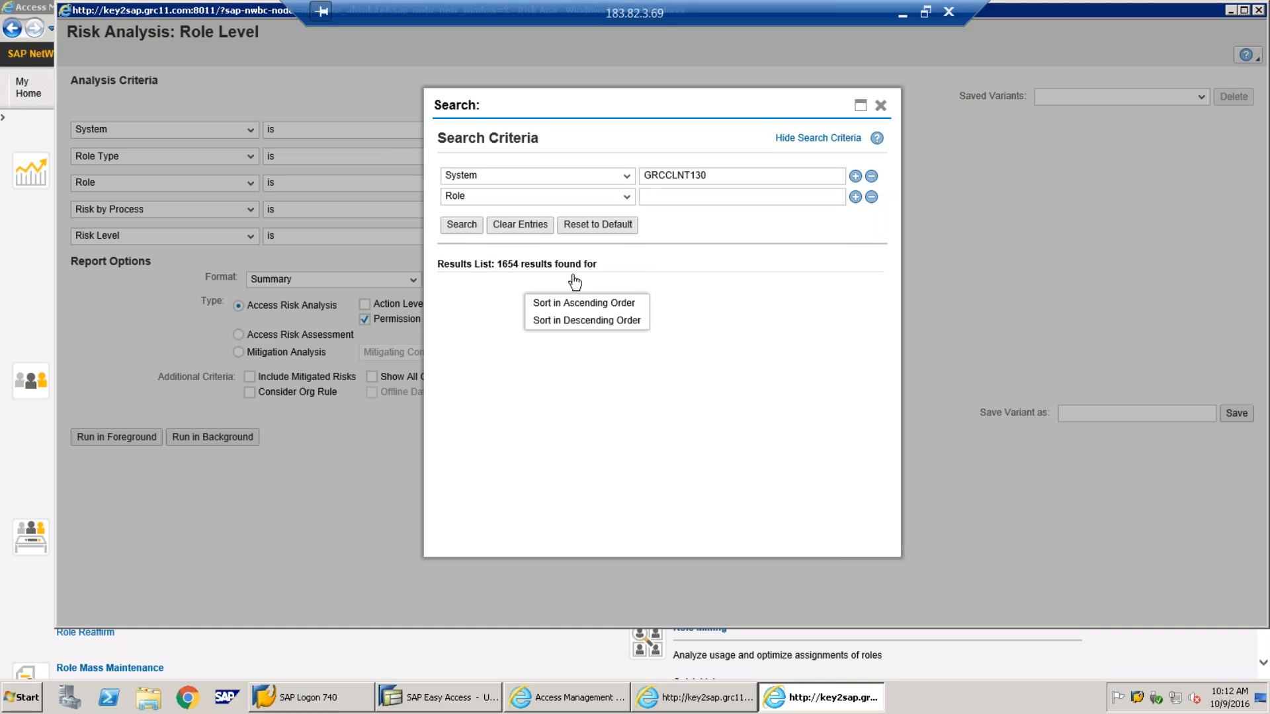
pyautogui.click(484, 277)
pyautogui.click(461, 224)
pyautogui.click(682, 196)
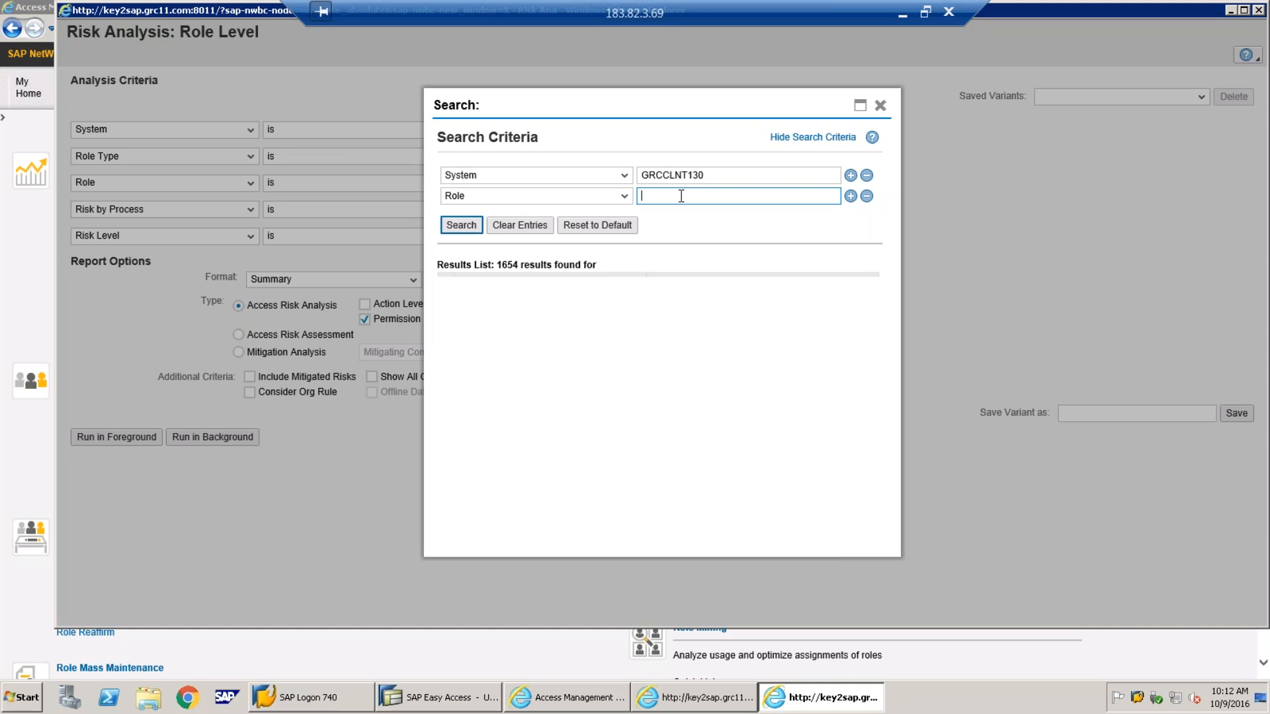
pyautogui.click(461, 225)
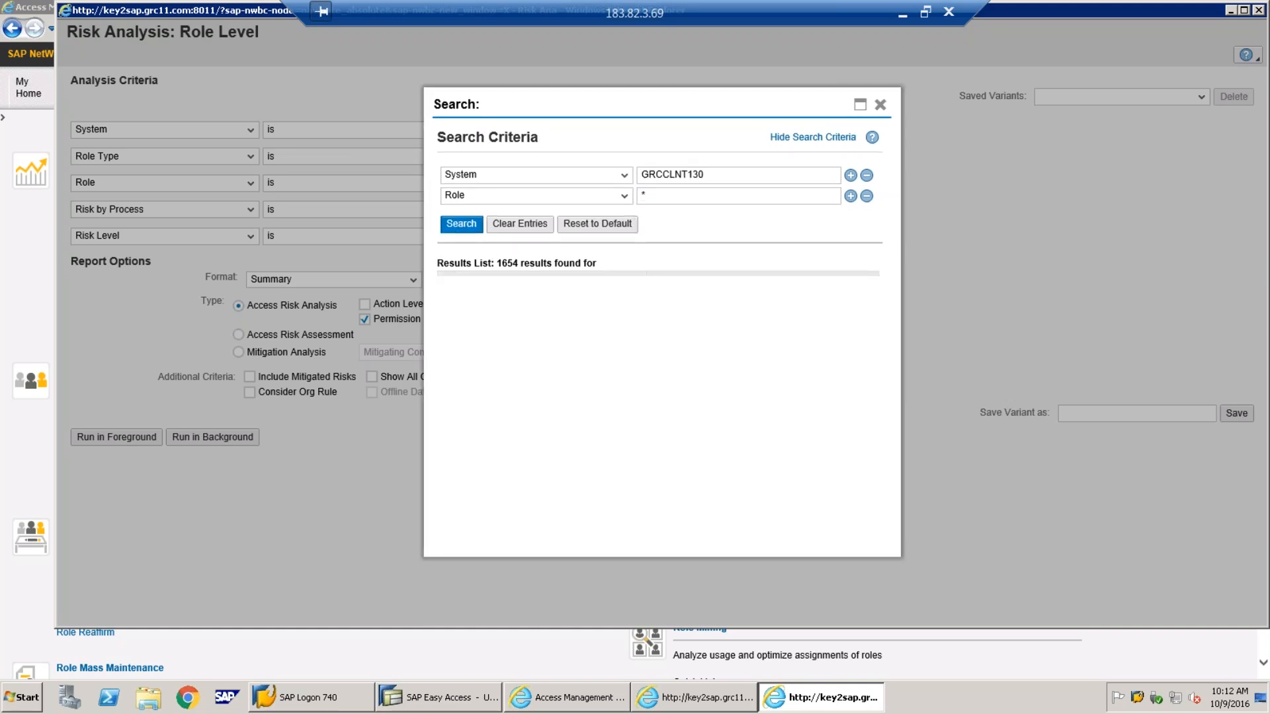
pyautogui.click(604, 225)
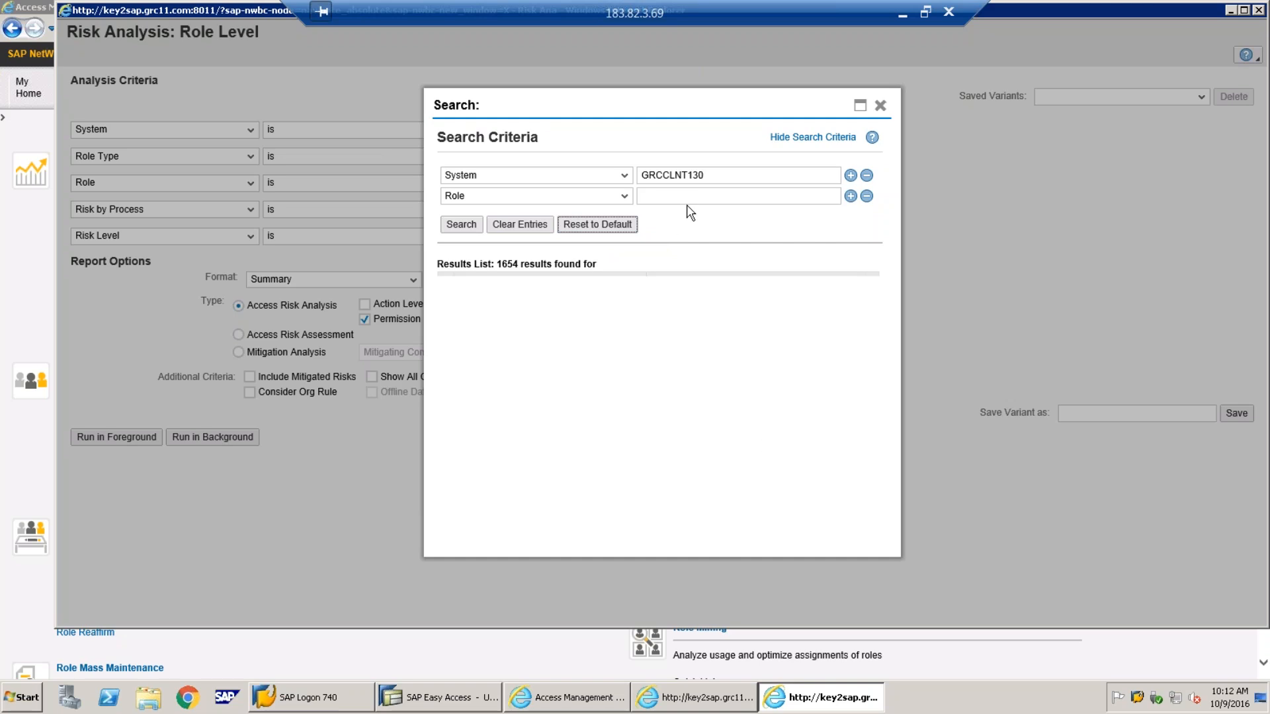
pyautogui.click(650, 200)
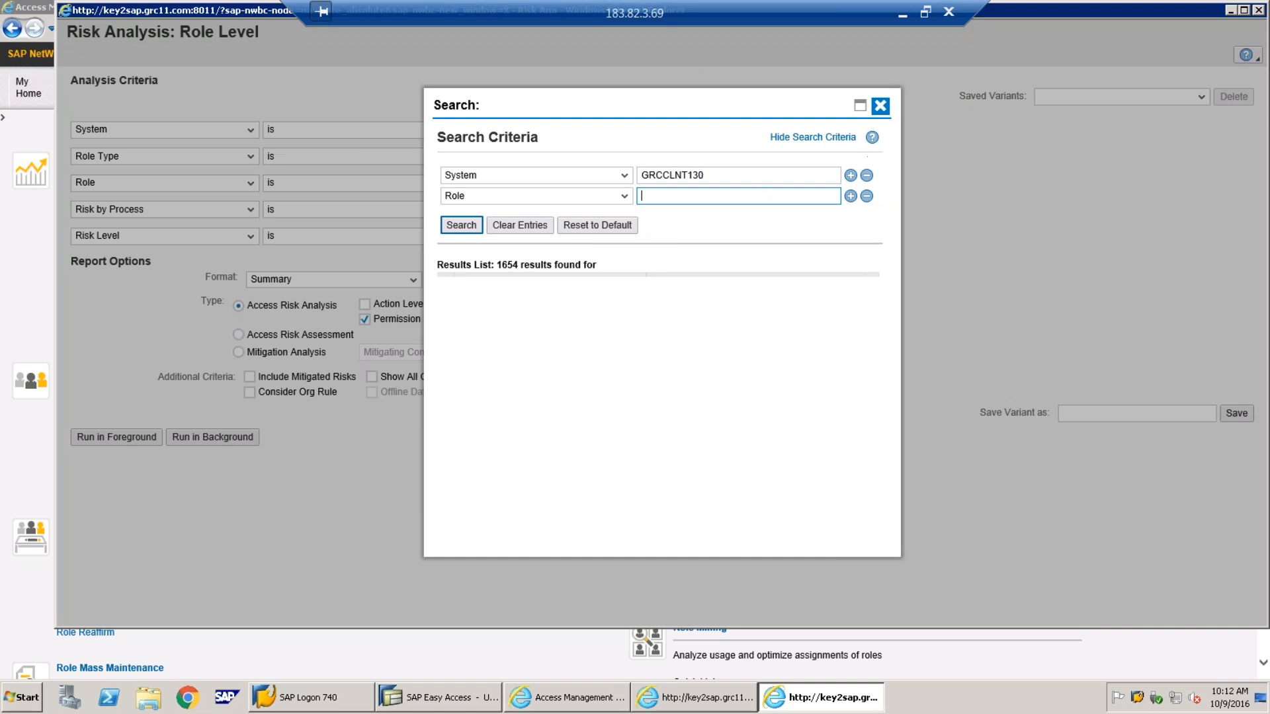
pyautogui.click(881, 106)
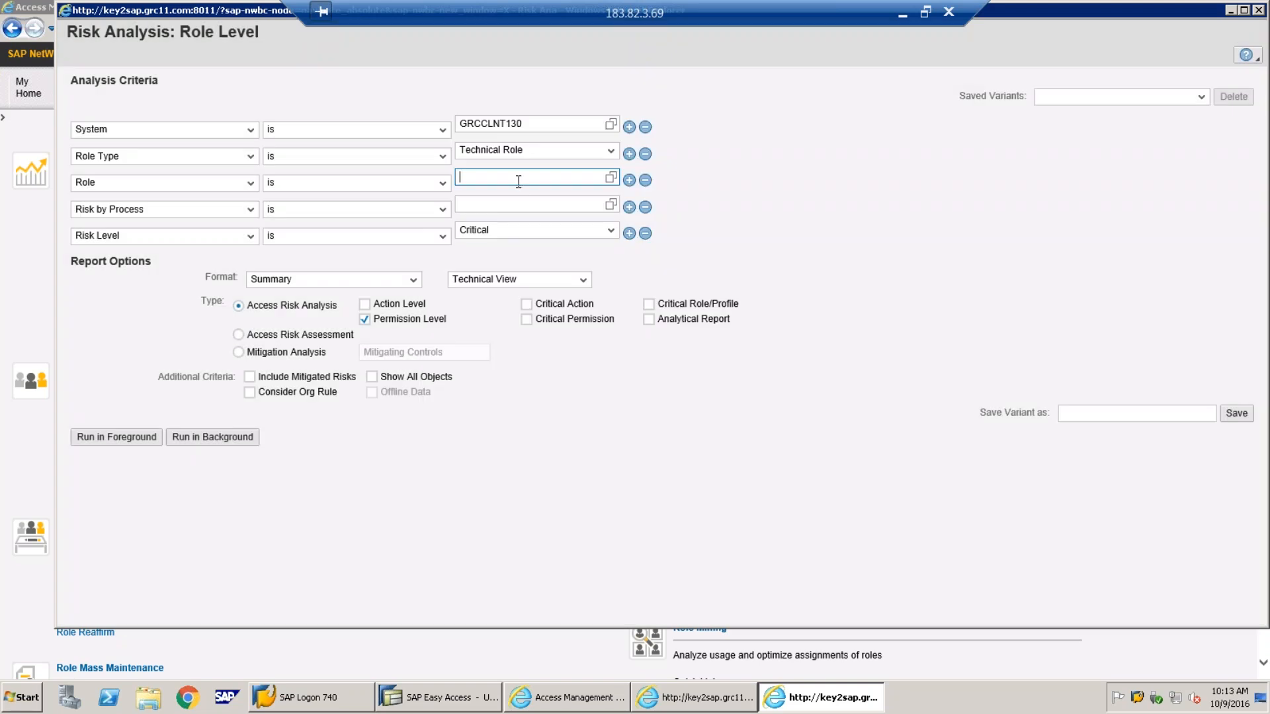
# Enter * as the role, remove the Risk by Process criterion, and tick Action Level
pyautogui.click(518, 180)
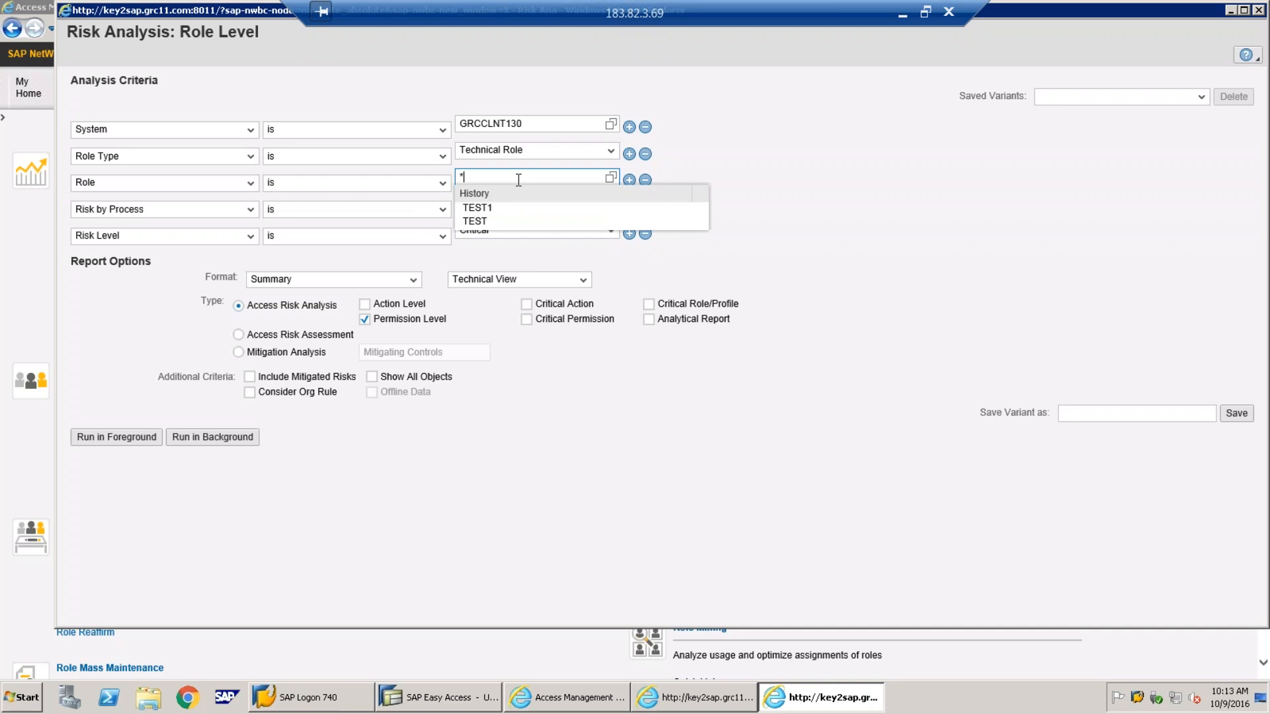
pyautogui.press('Escape')
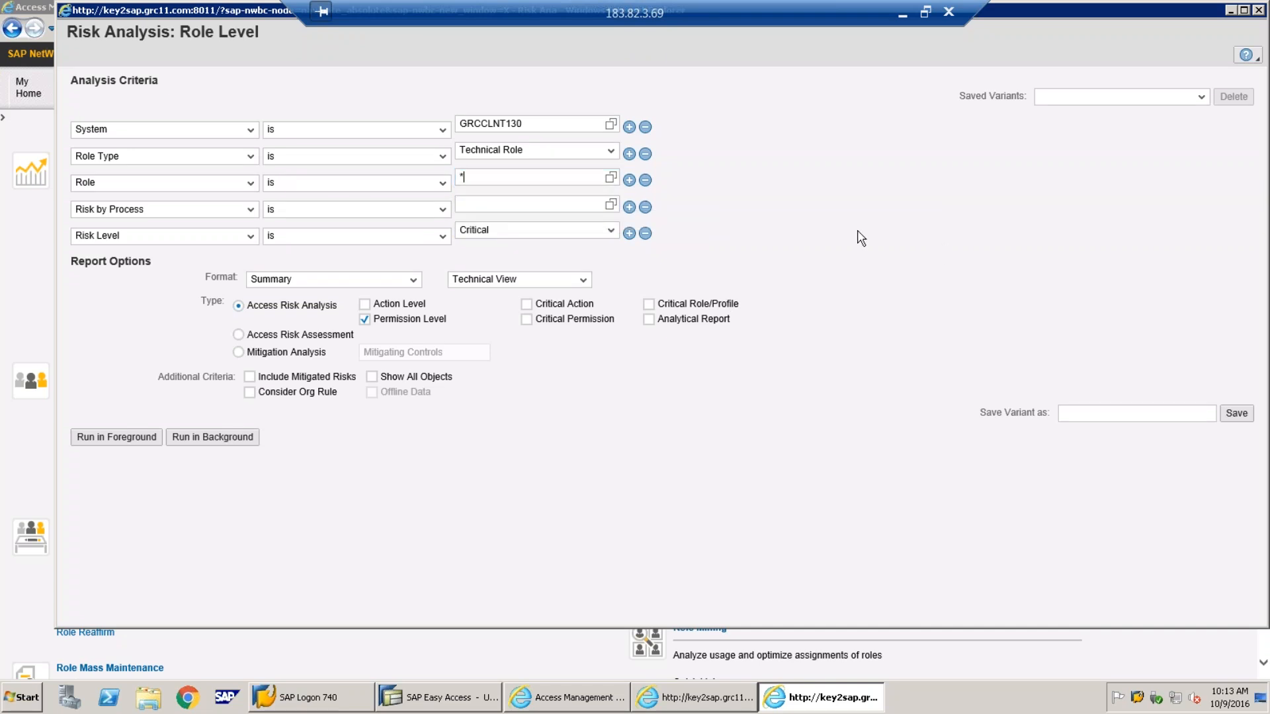
pyautogui.click(645, 207)
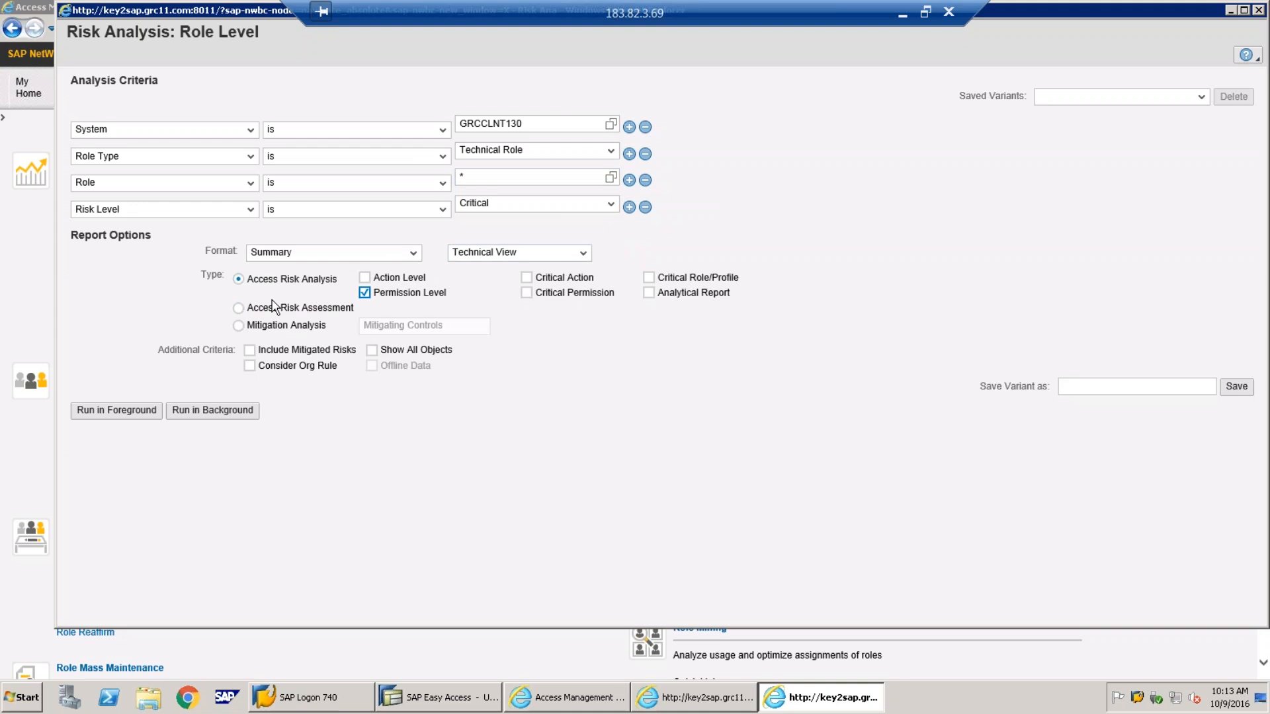
pyautogui.click(365, 278)
pyautogui.click(120, 414)
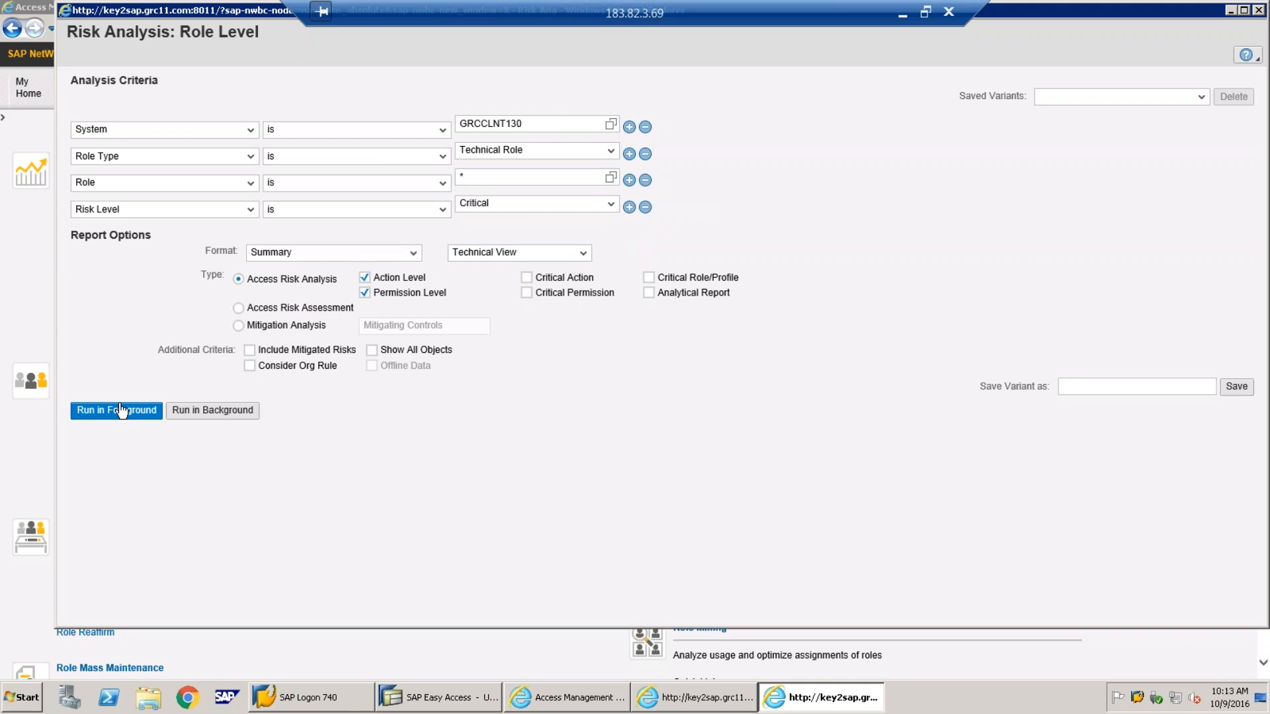
# Schedule the analysis as background job 'role risk analysis' starting immediately
pyautogui.click(224, 413)
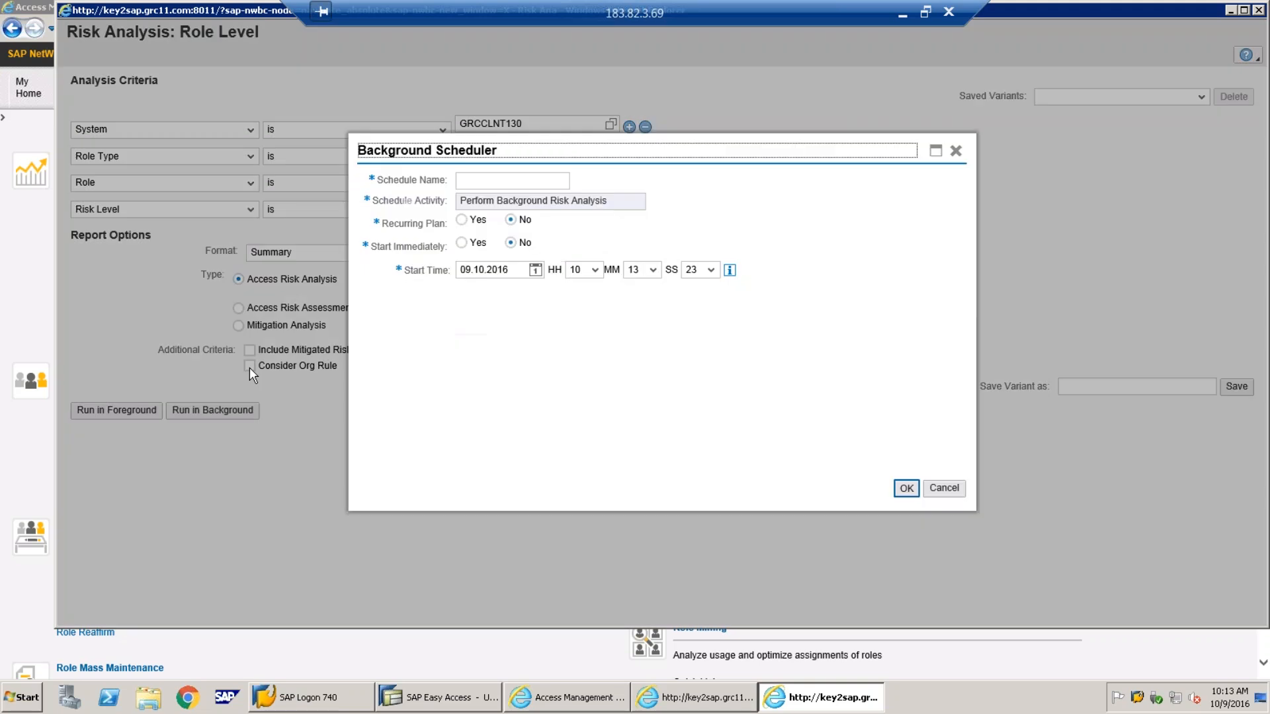
pyautogui.click(484, 179)
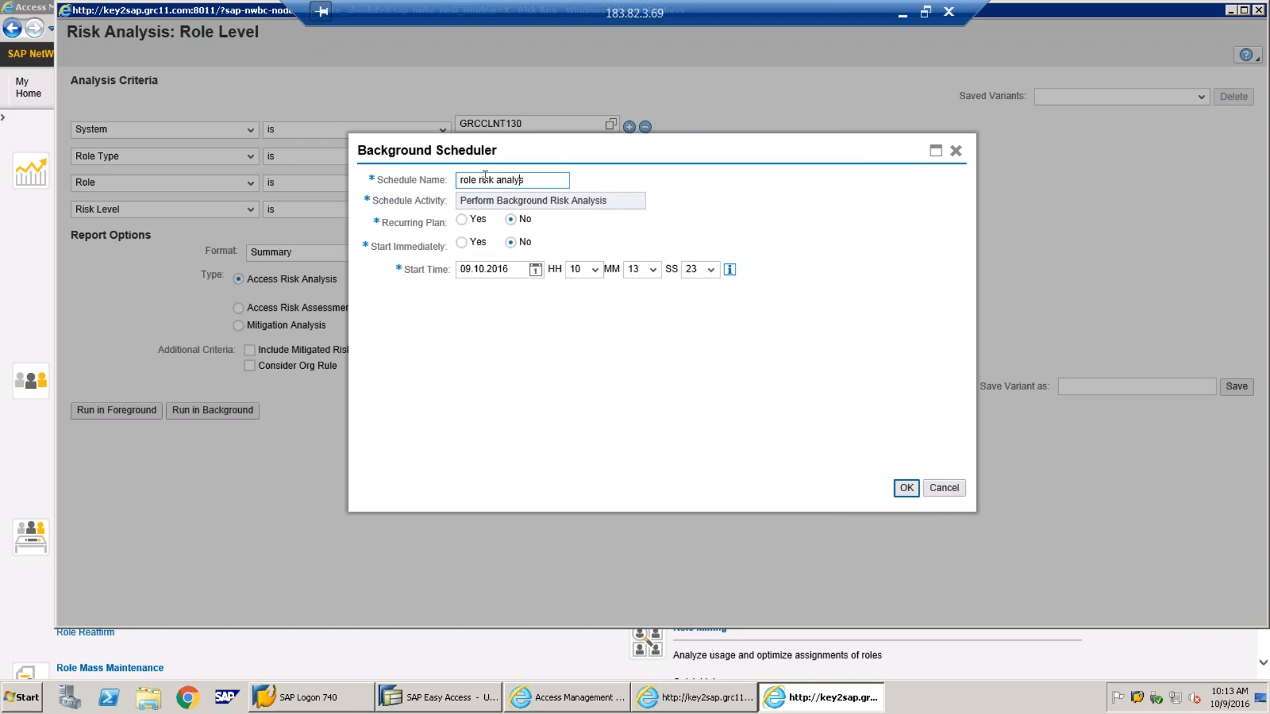
pyautogui.click(461, 242)
pyautogui.click(905, 490)
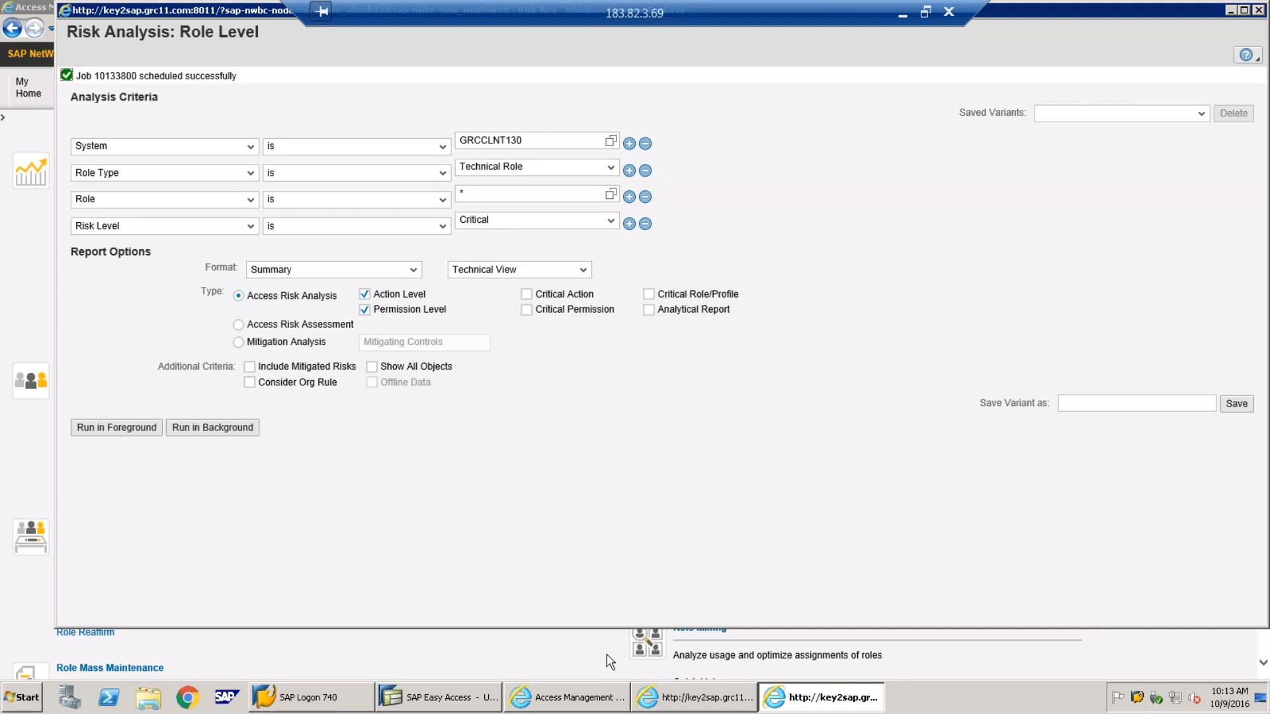
pyautogui.click(584, 700)
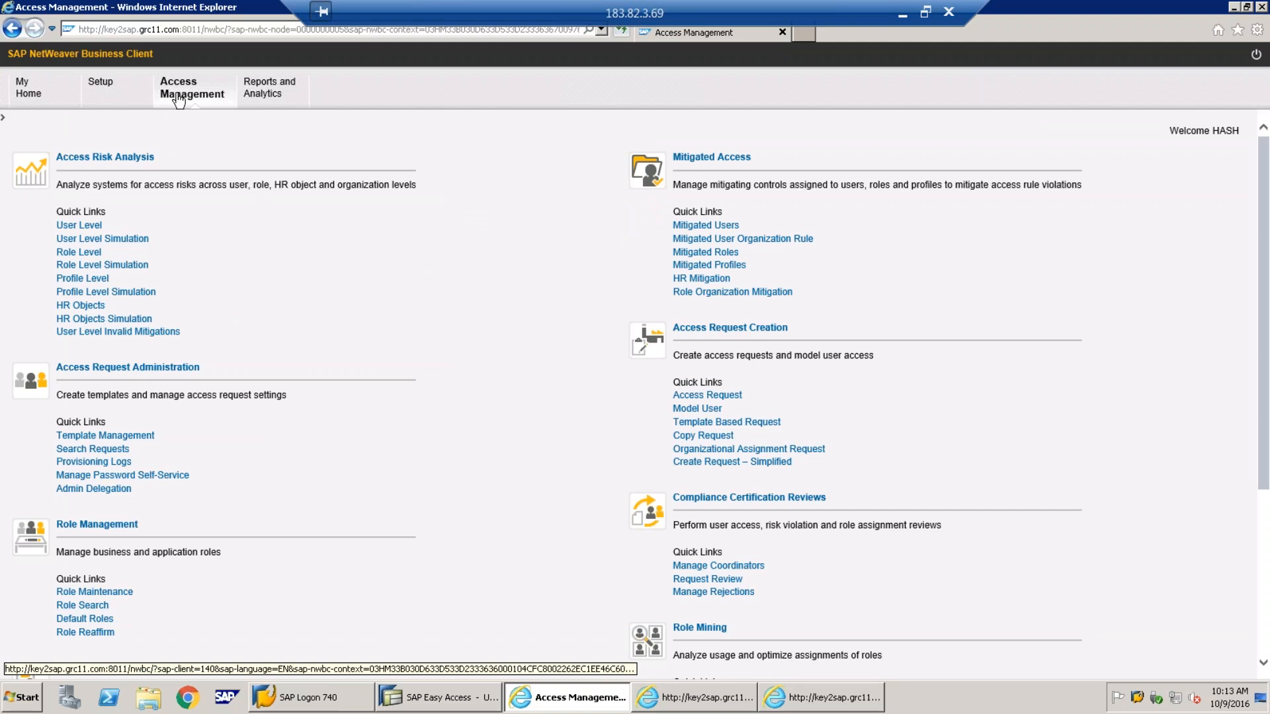
# In the Scheduler Monitor, open the results of Finished job 10133800 'role risk analysis'
pyautogui.scroll(-4, 393, 320)
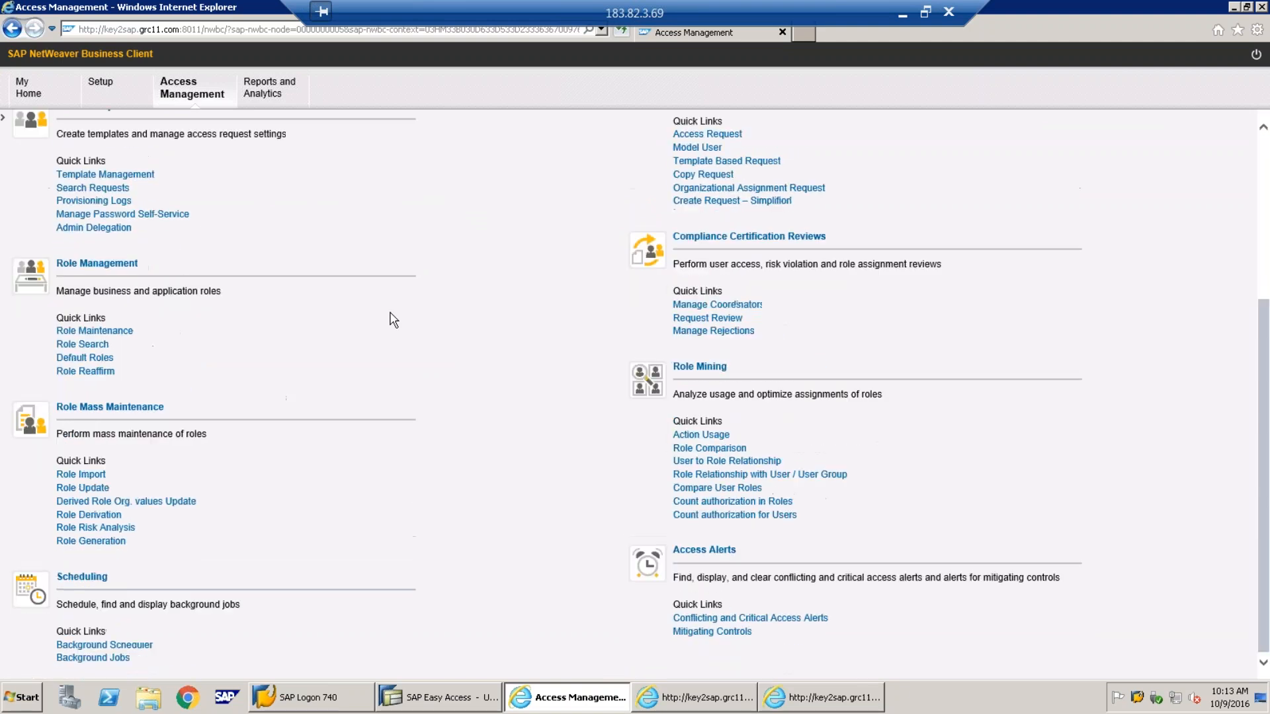
pyautogui.click(91, 658)
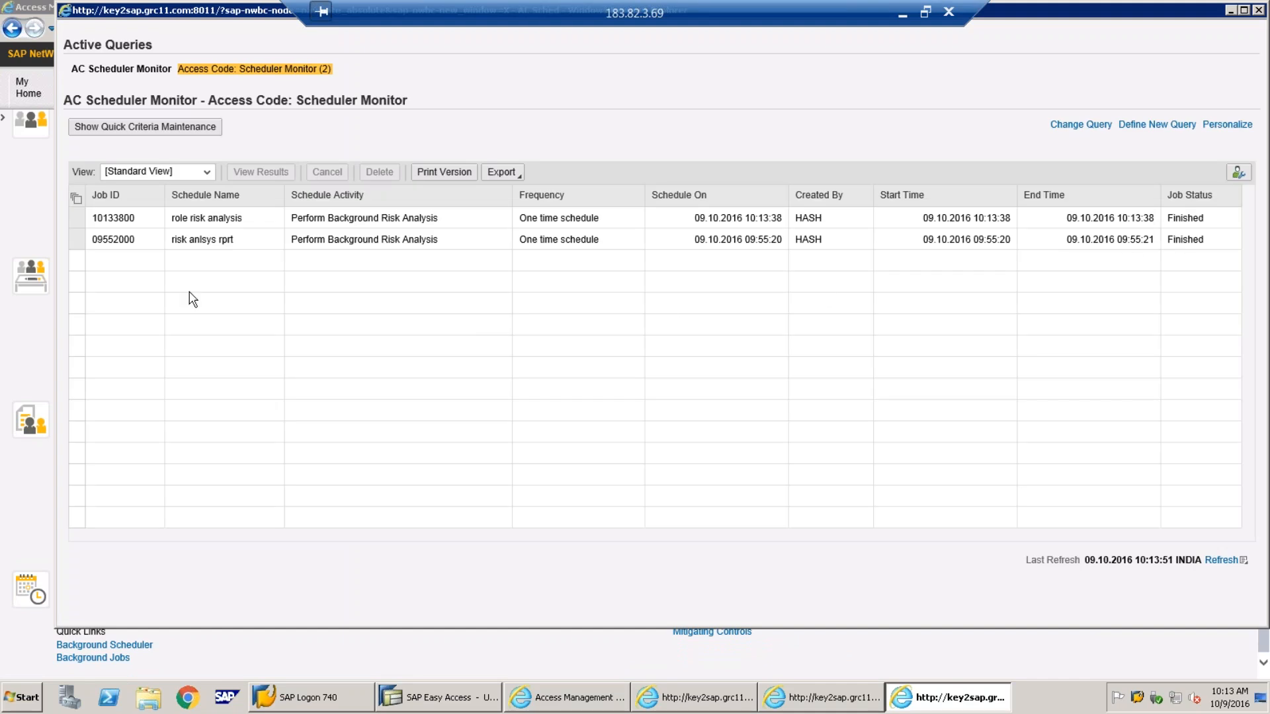
pyautogui.click(77, 219)
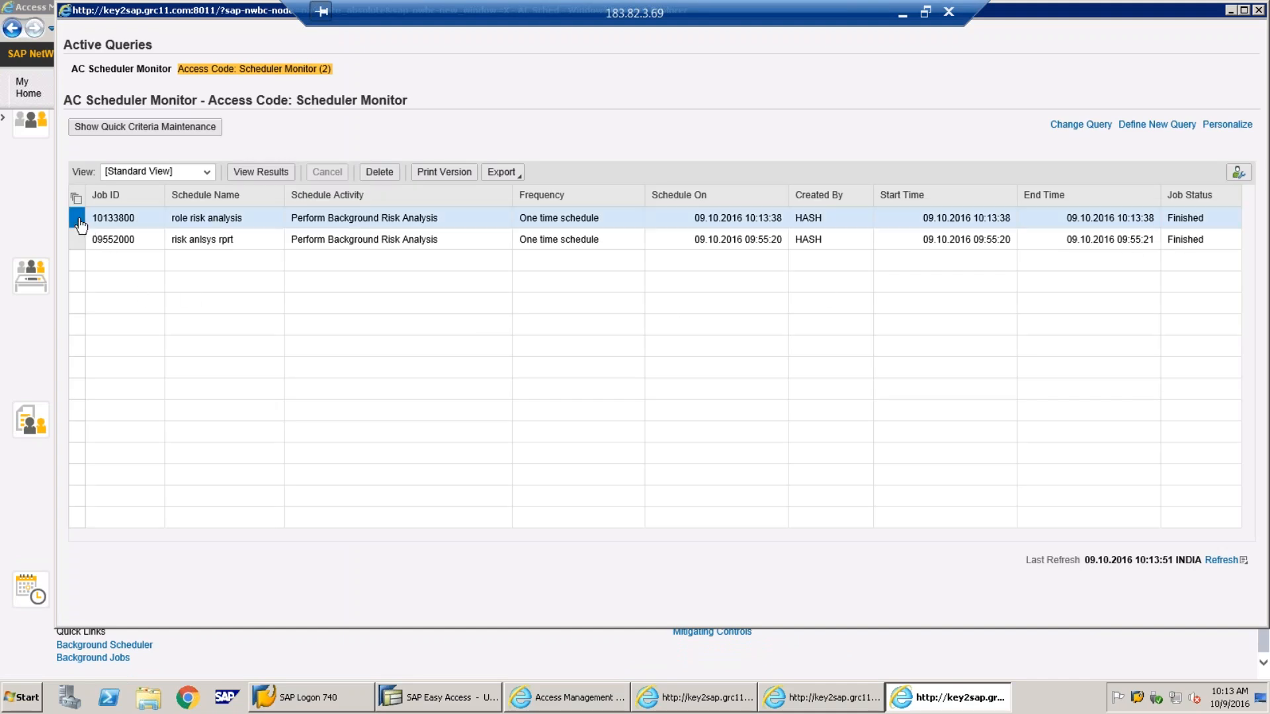
pyautogui.click(268, 175)
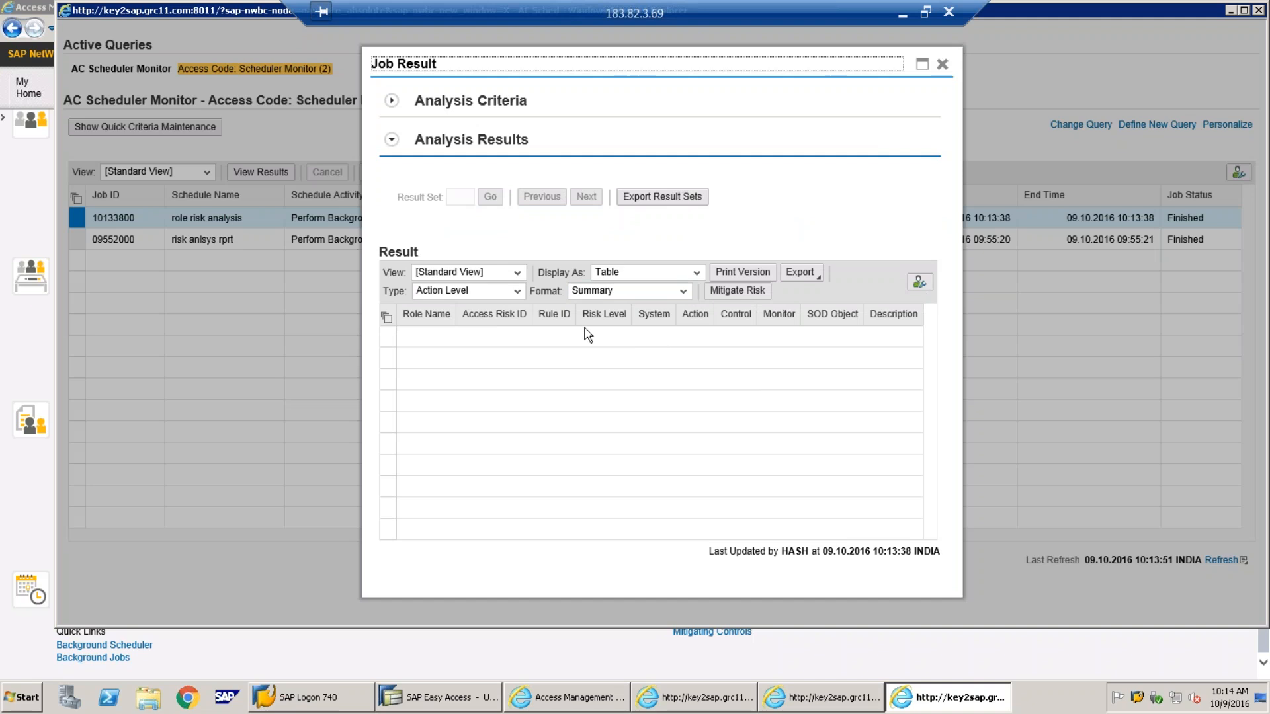
# Show the job results in the standard view with Detail format, then close them
pyautogui.click(519, 275)
pyautogui.click(521, 286)
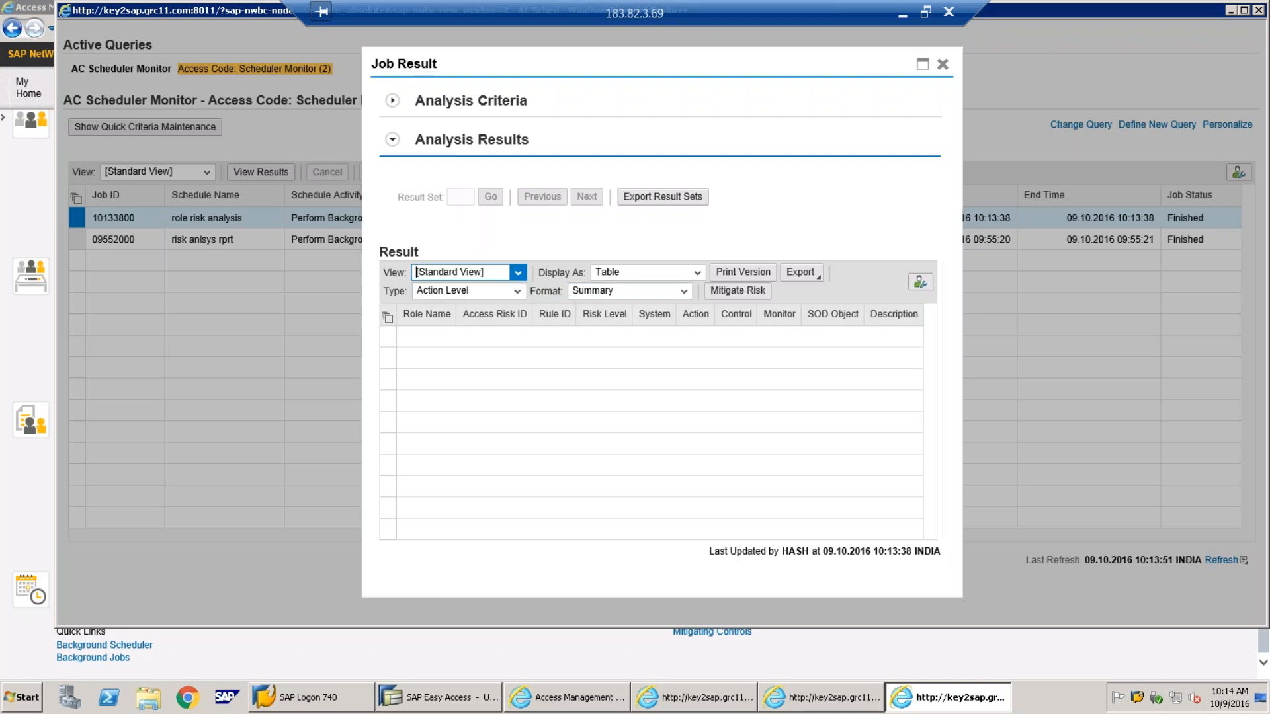
pyautogui.click(680, 293)
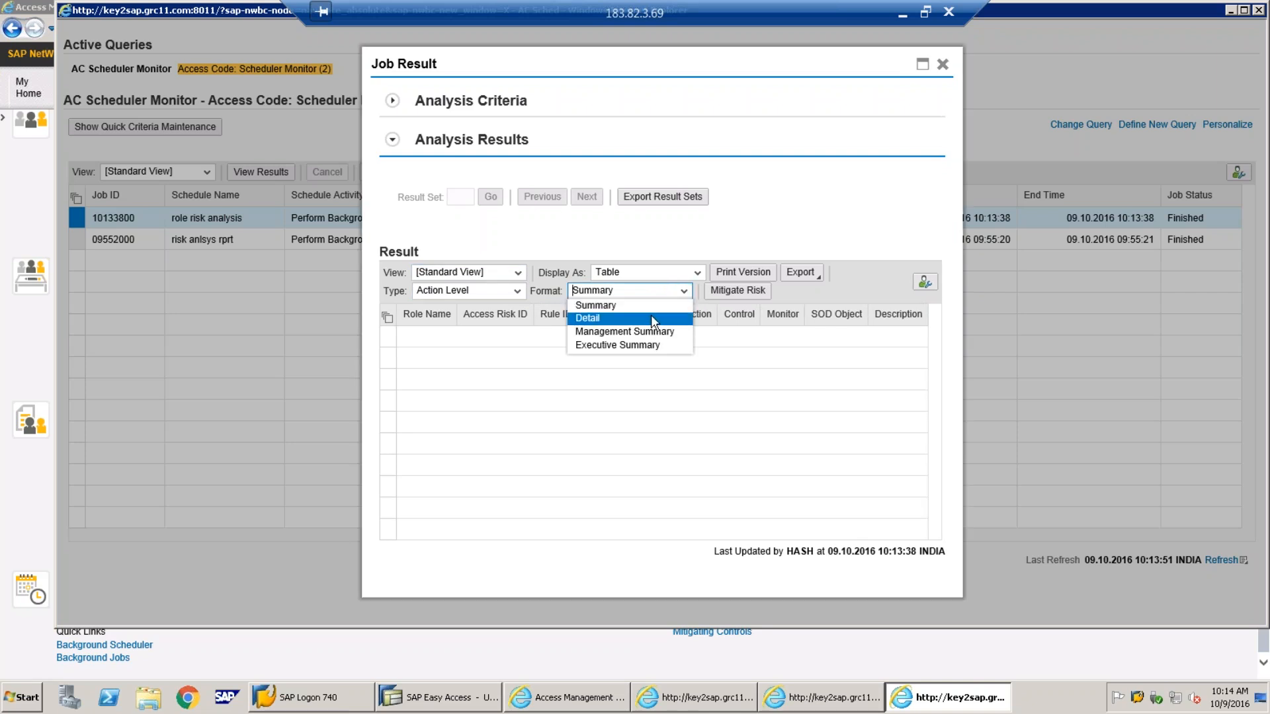
pyautogui.click(650, 316)
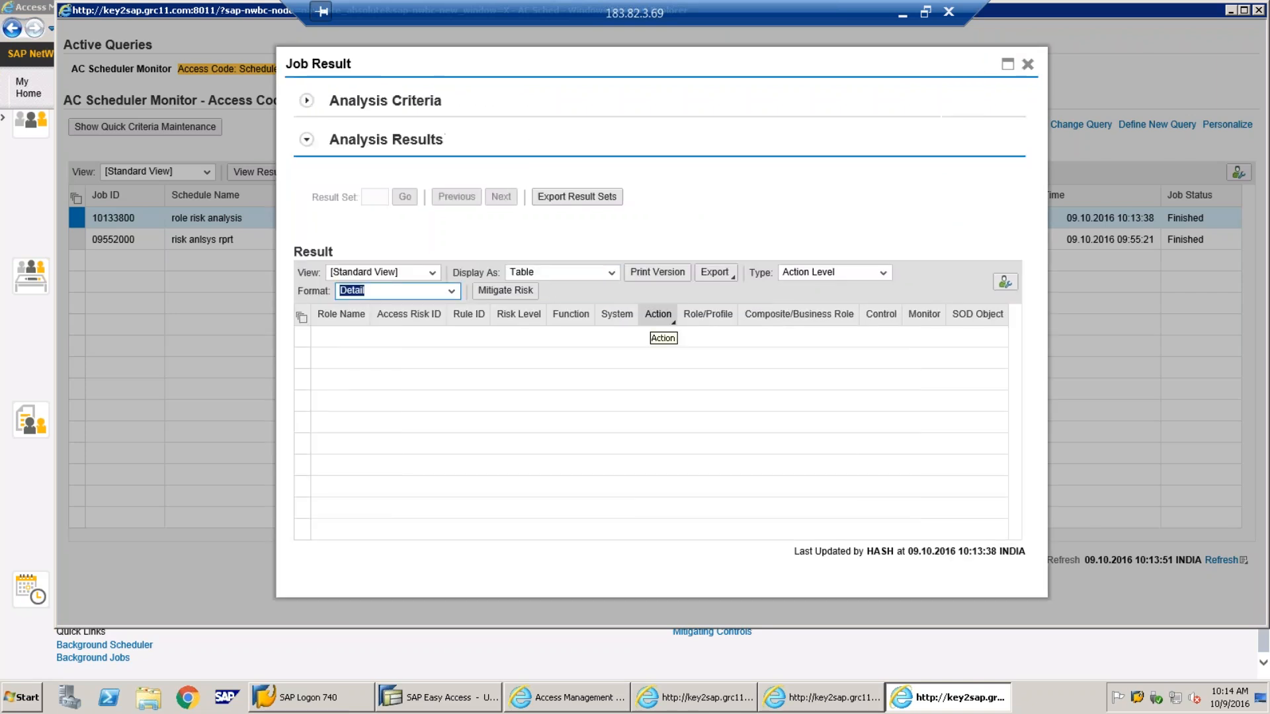
pyautogui.click(1028, 64)
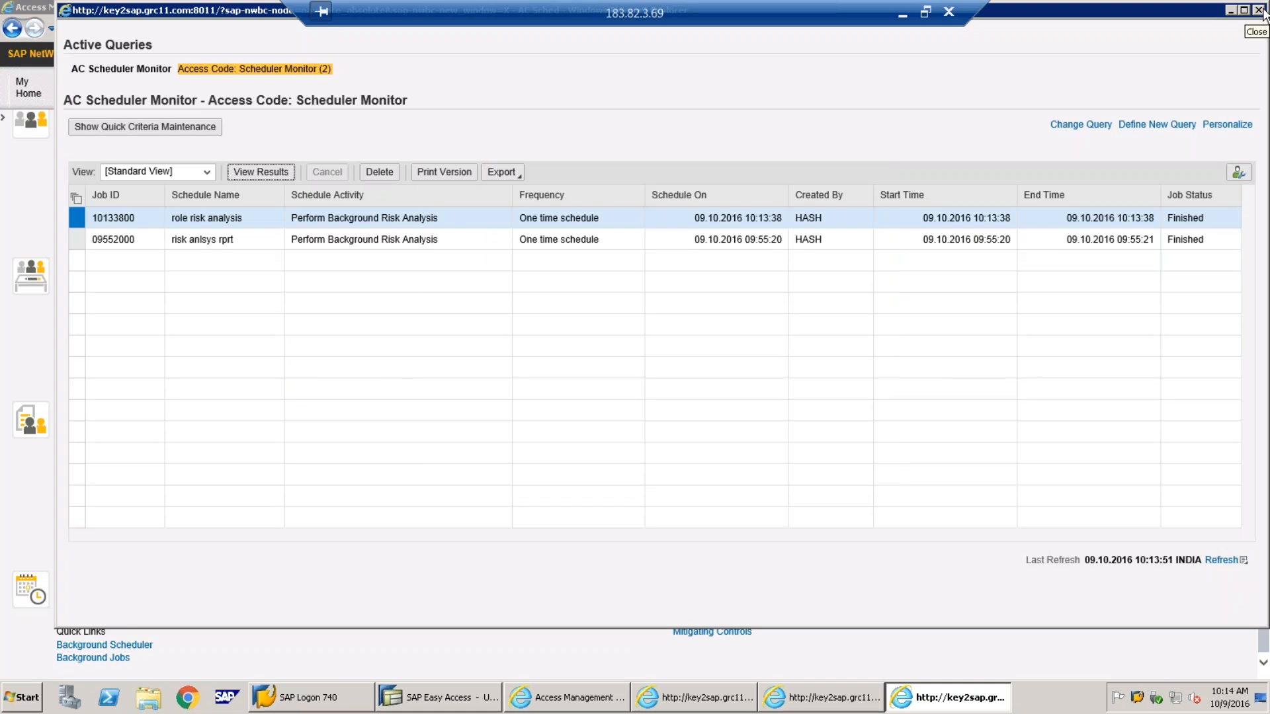
# Keep Role Type Technical Role, run the analysis in foreground, and close the Multiple Selection popup
pyautogui.click(815, 698)
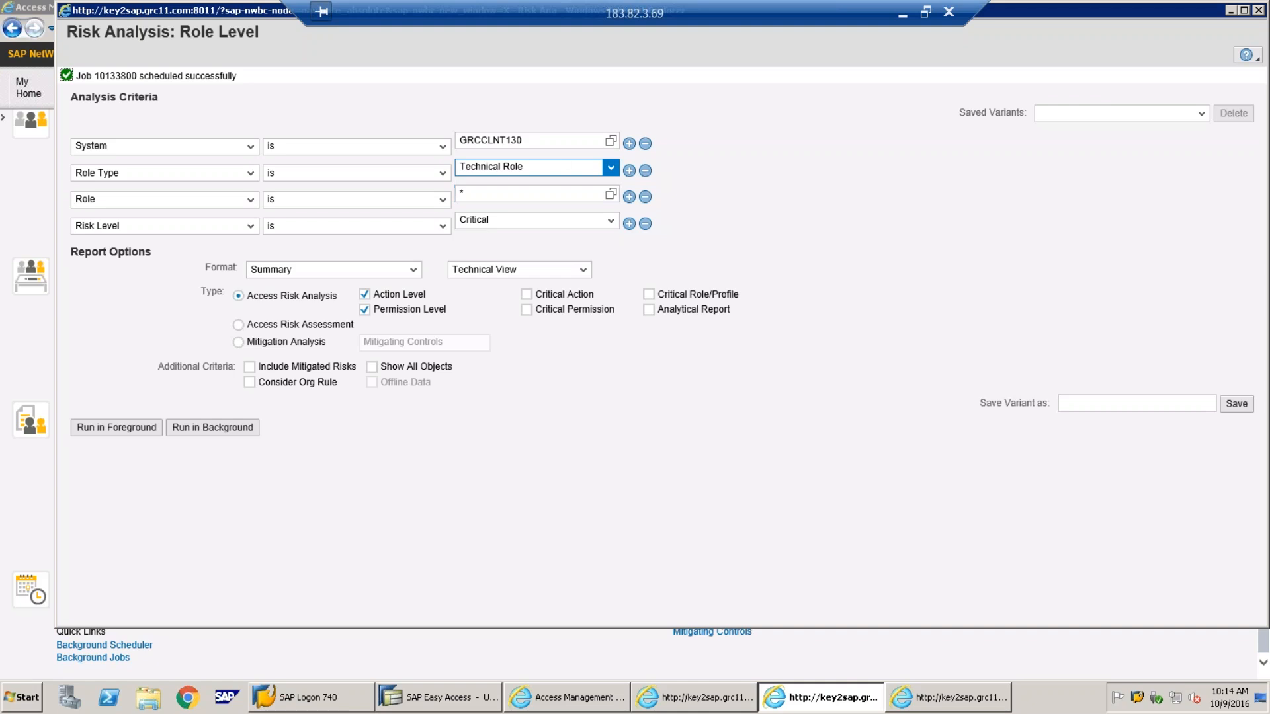
pyautogui.click(619, 173)
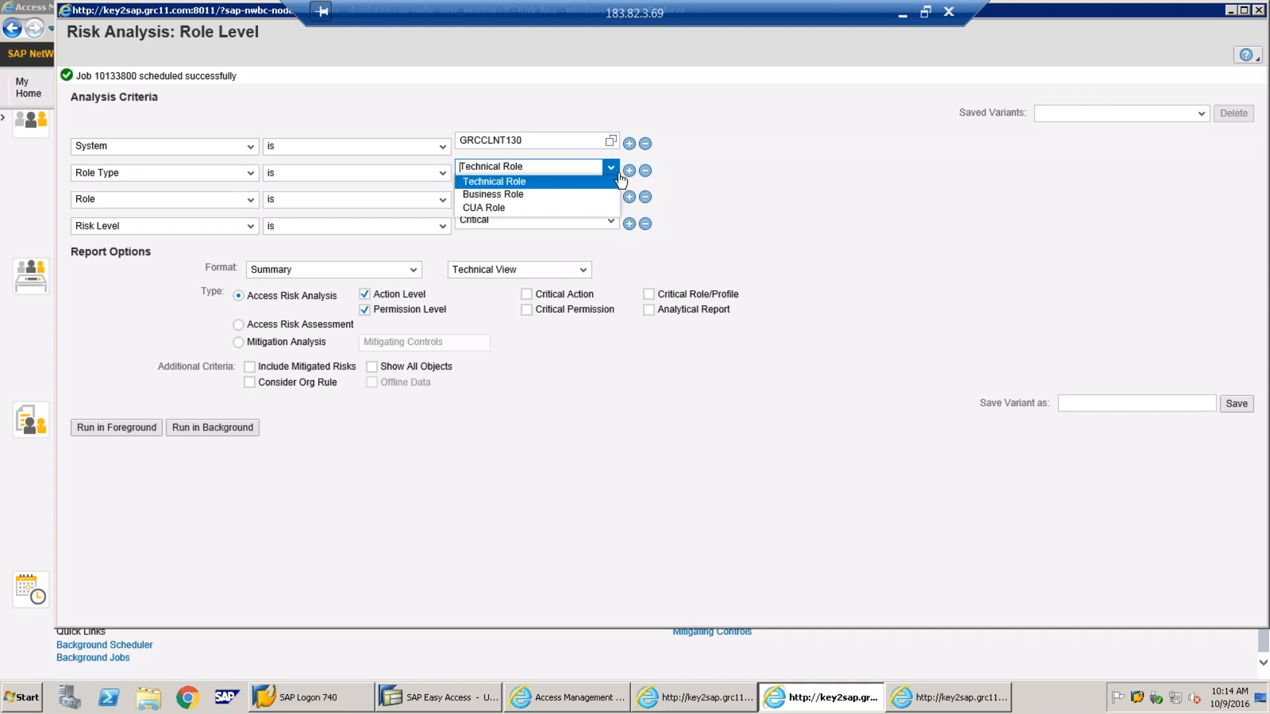
pyautogui.click(618, 180)
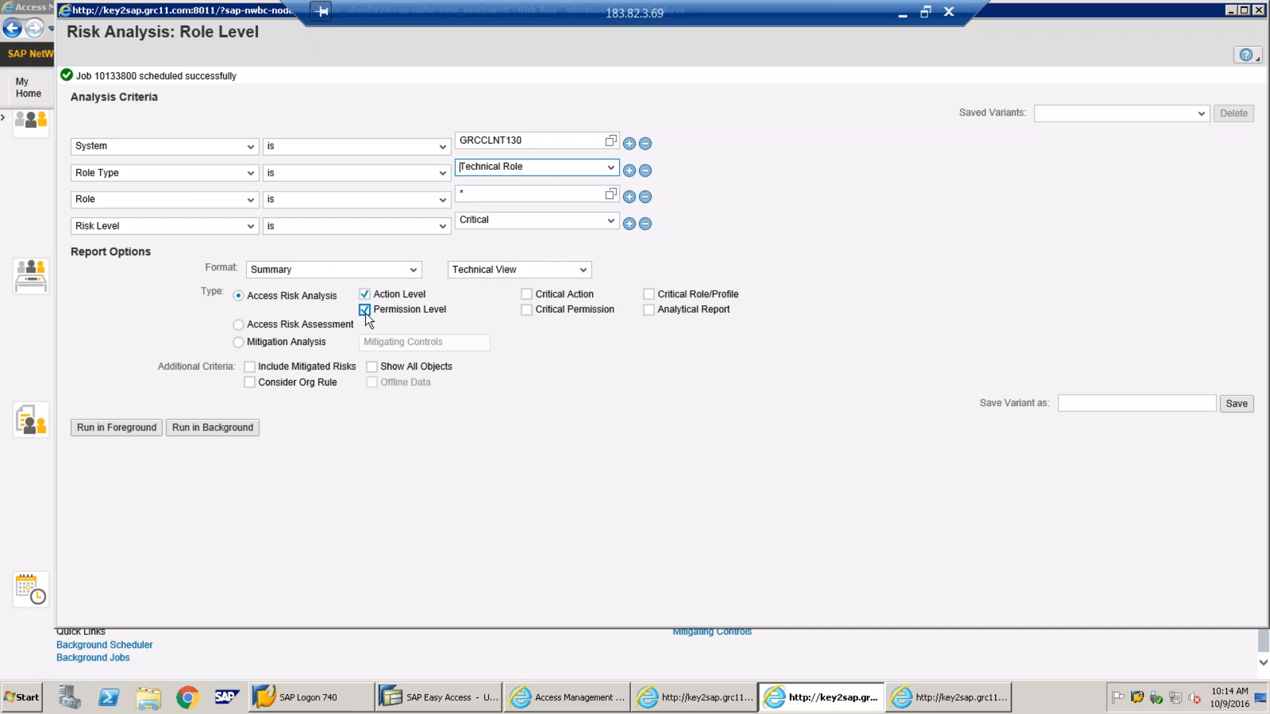
pyautogui.click(141, 437)
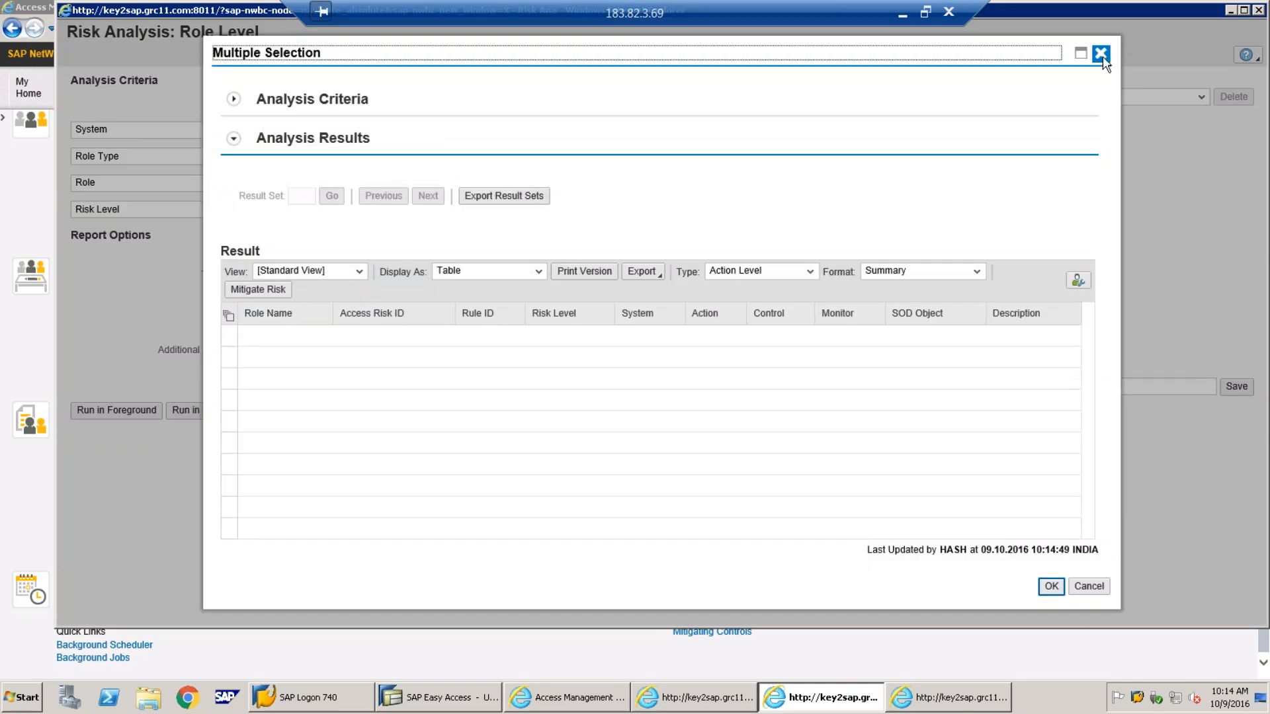
pyautogui.click(1102, 56)
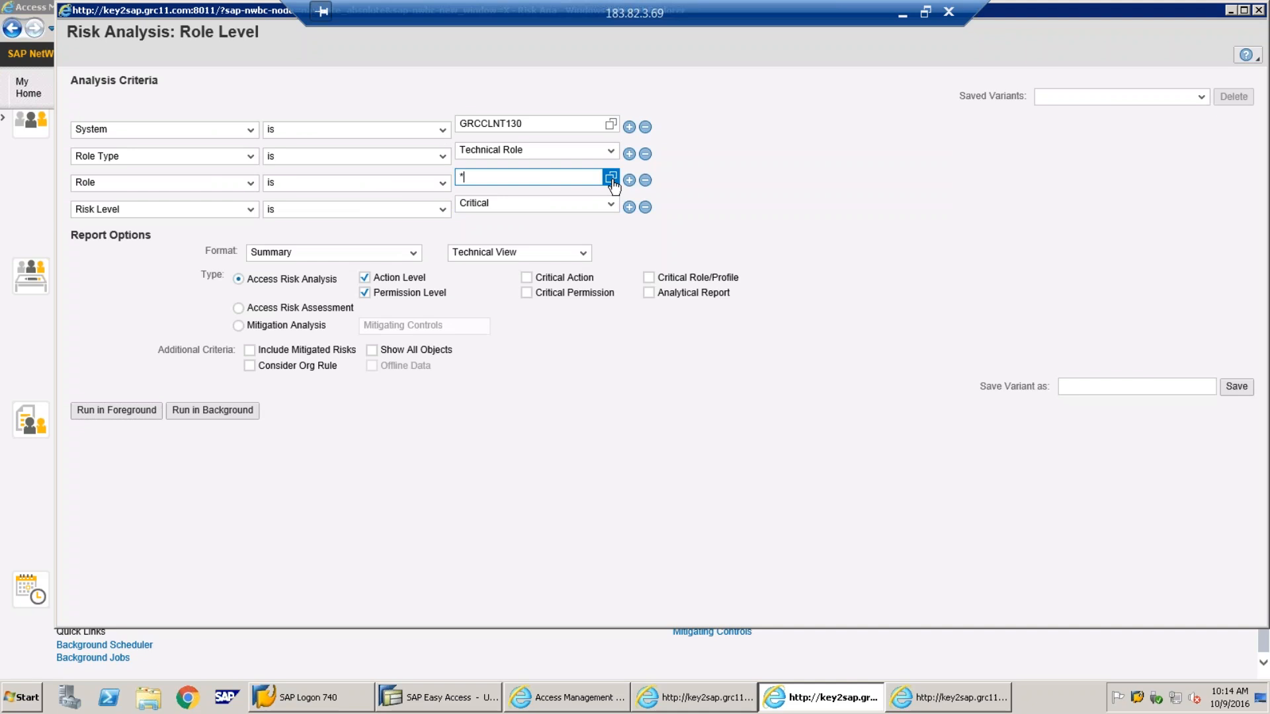
# Search GRCCLNT130 roles with * and z*, then pick RSODP_RRSEC20201 as the role
pyautogui.click(609, 180)
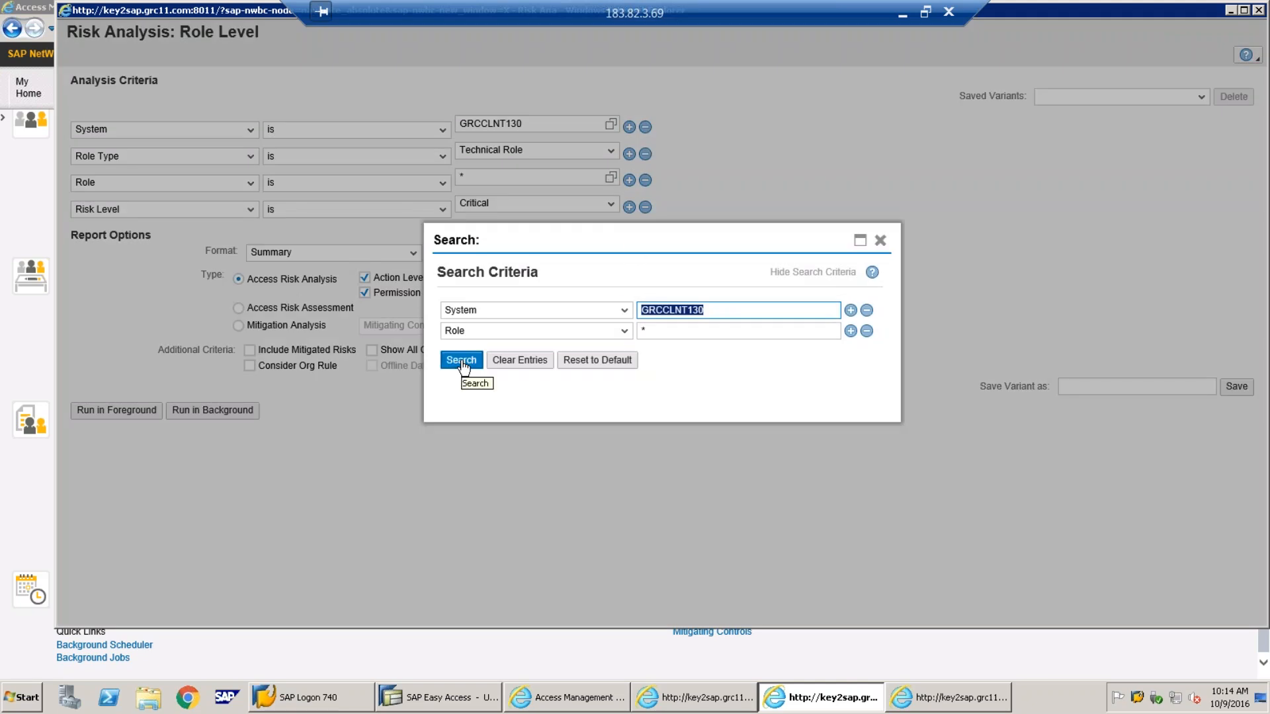
pyautogui.click(682, 330)
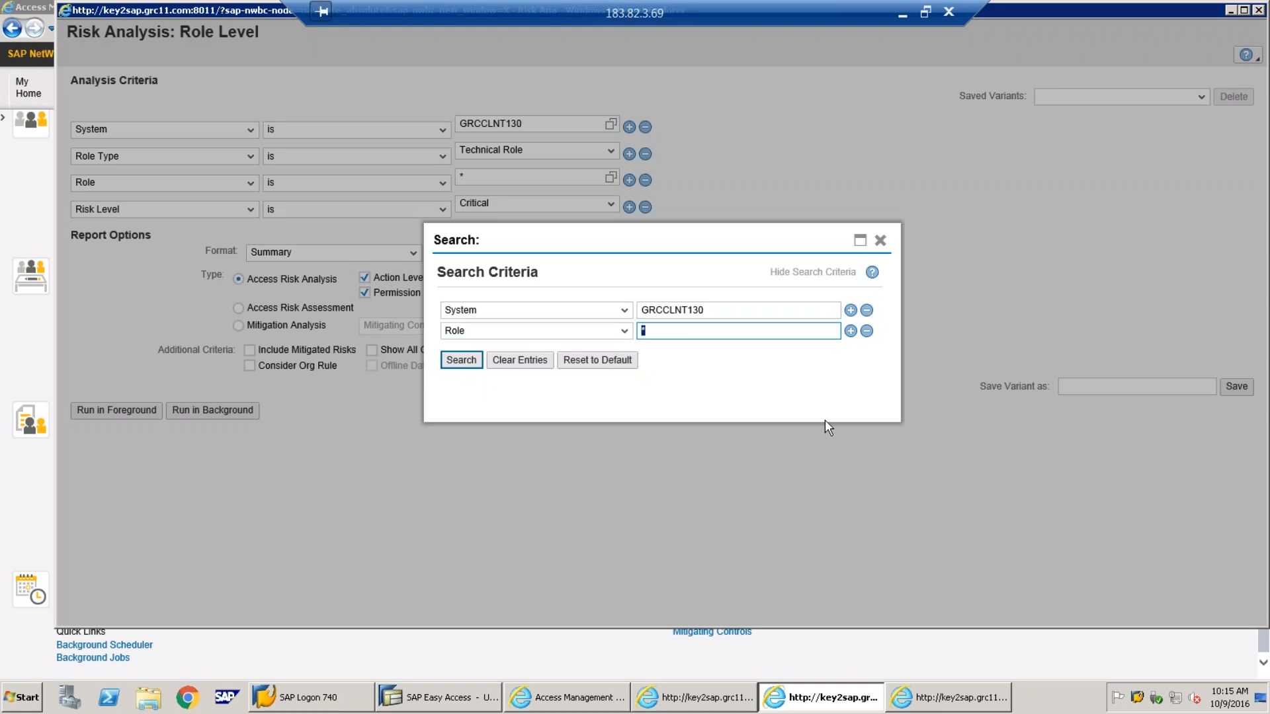
pyautogui.press('BackSpace')
pyautogui.click(461, 360)
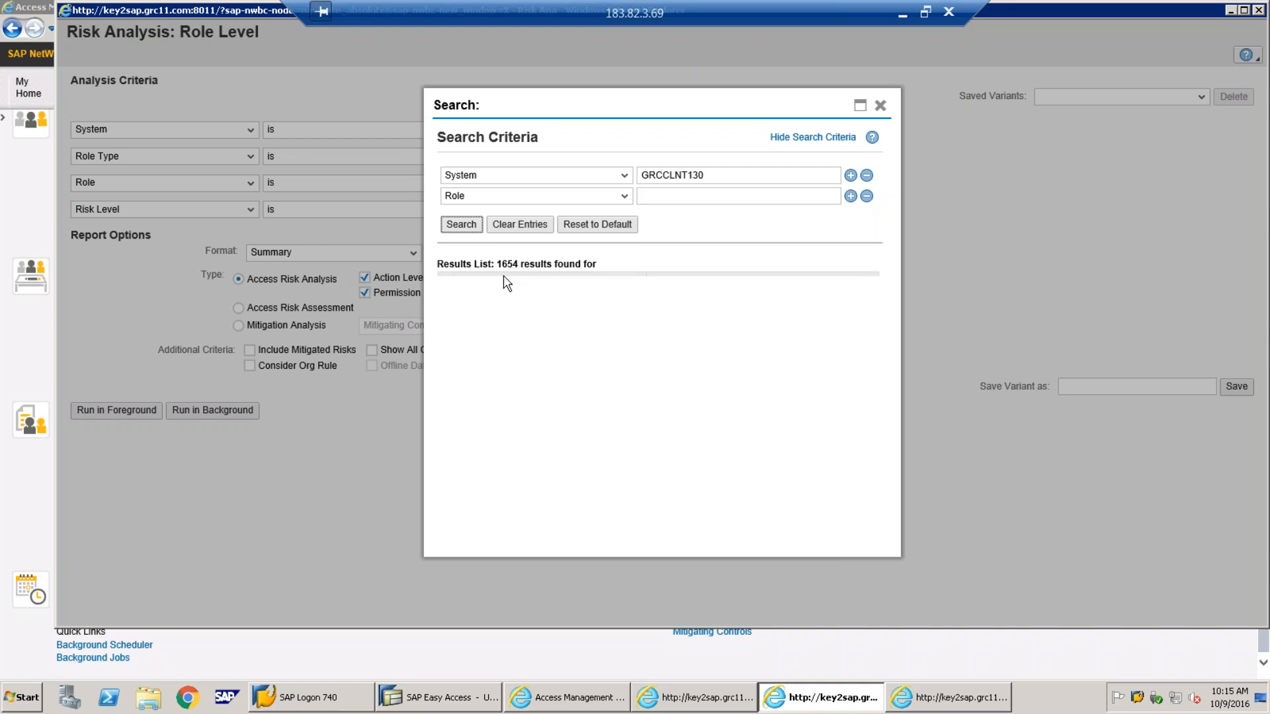
pyautogui.click(685, 198)
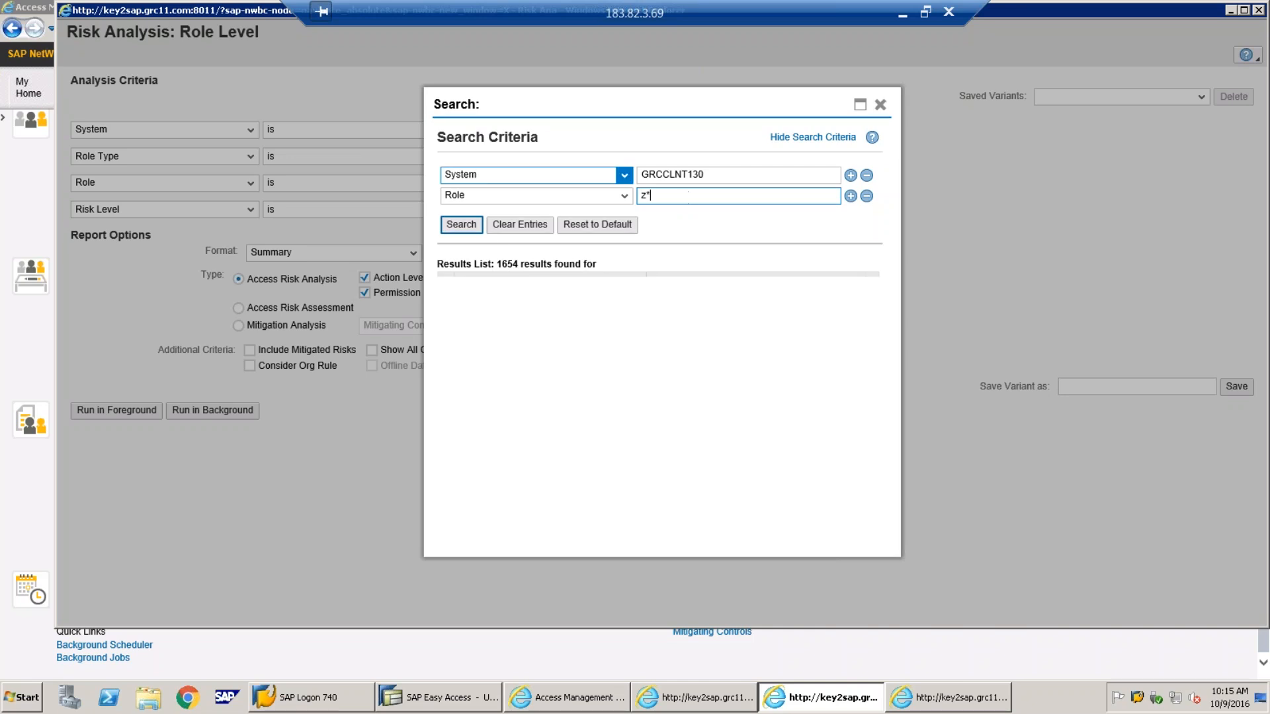
pyautogui.click(468, 227)
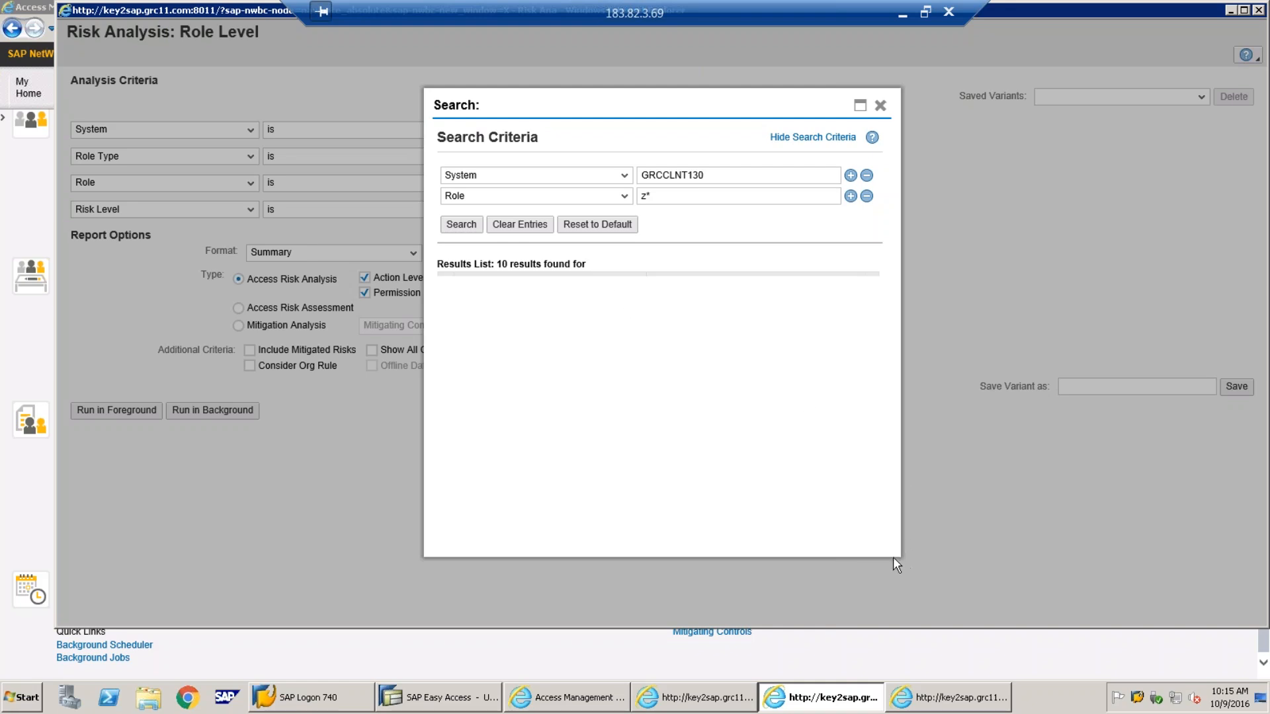
pyautogui.moveTo(894, 557); pyautogui.dragTo(901, 561)
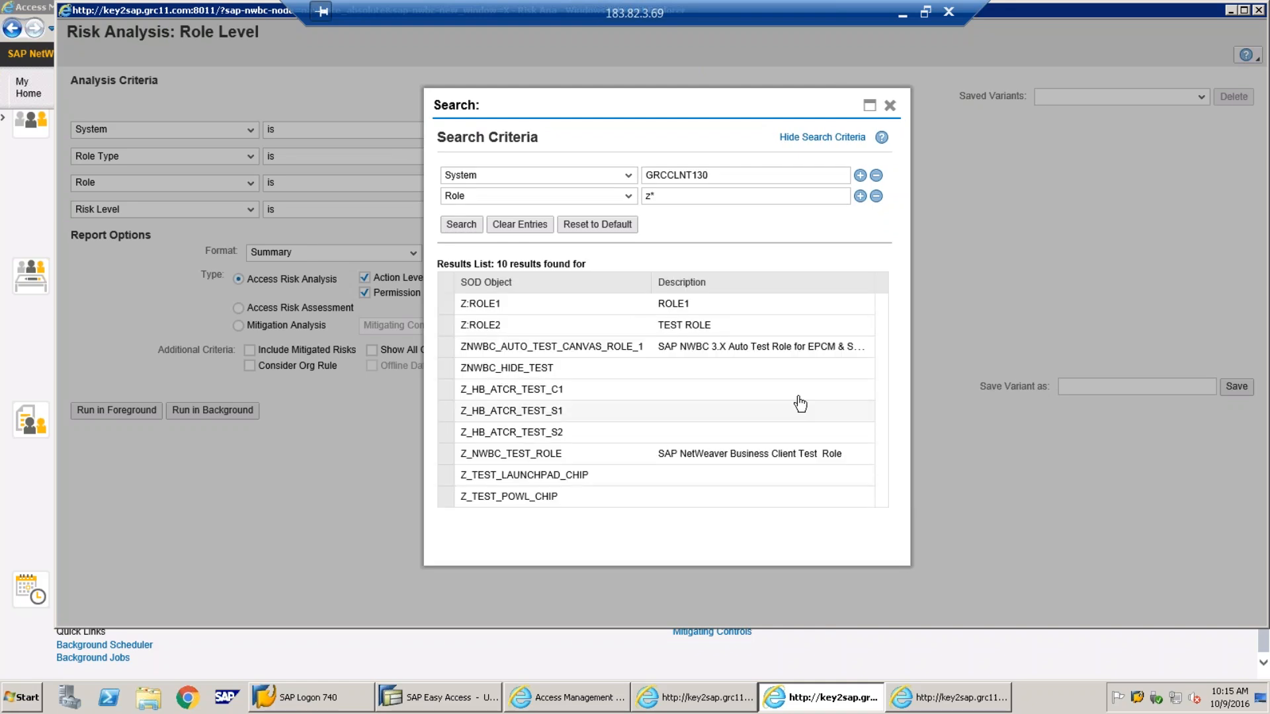
pyautogui.click(693, 196)
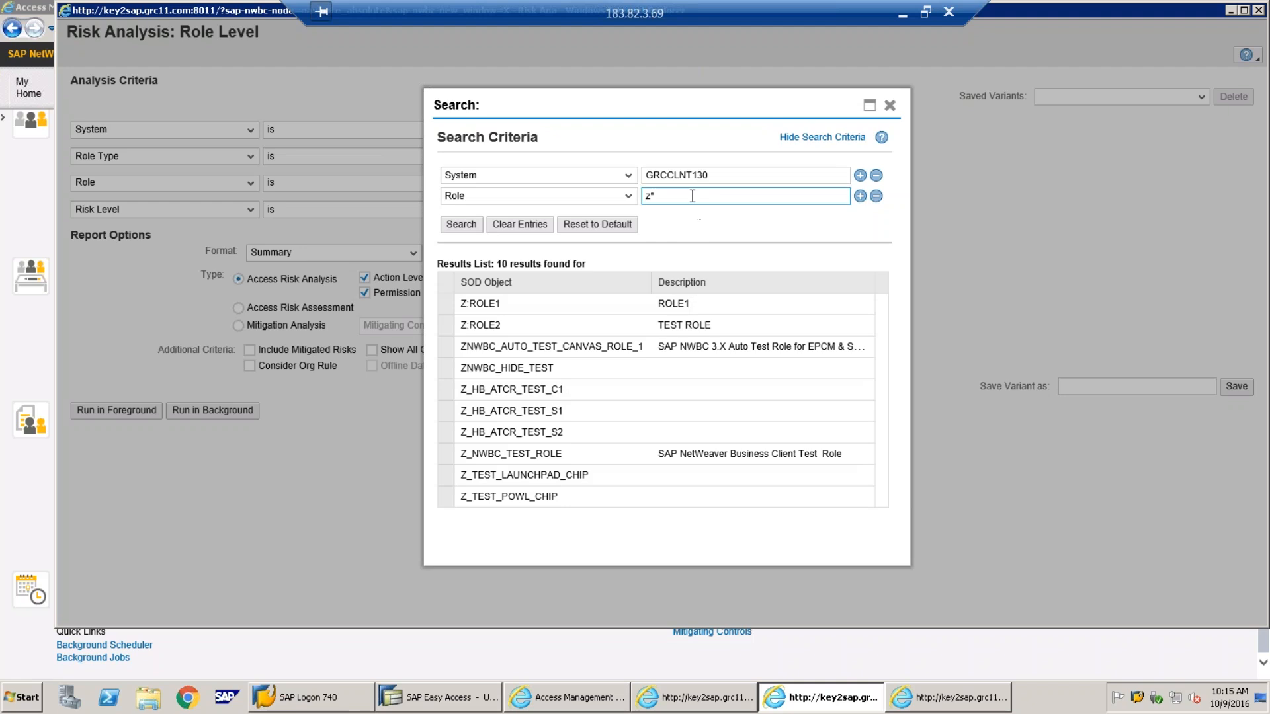
pyautogui.press('Return')
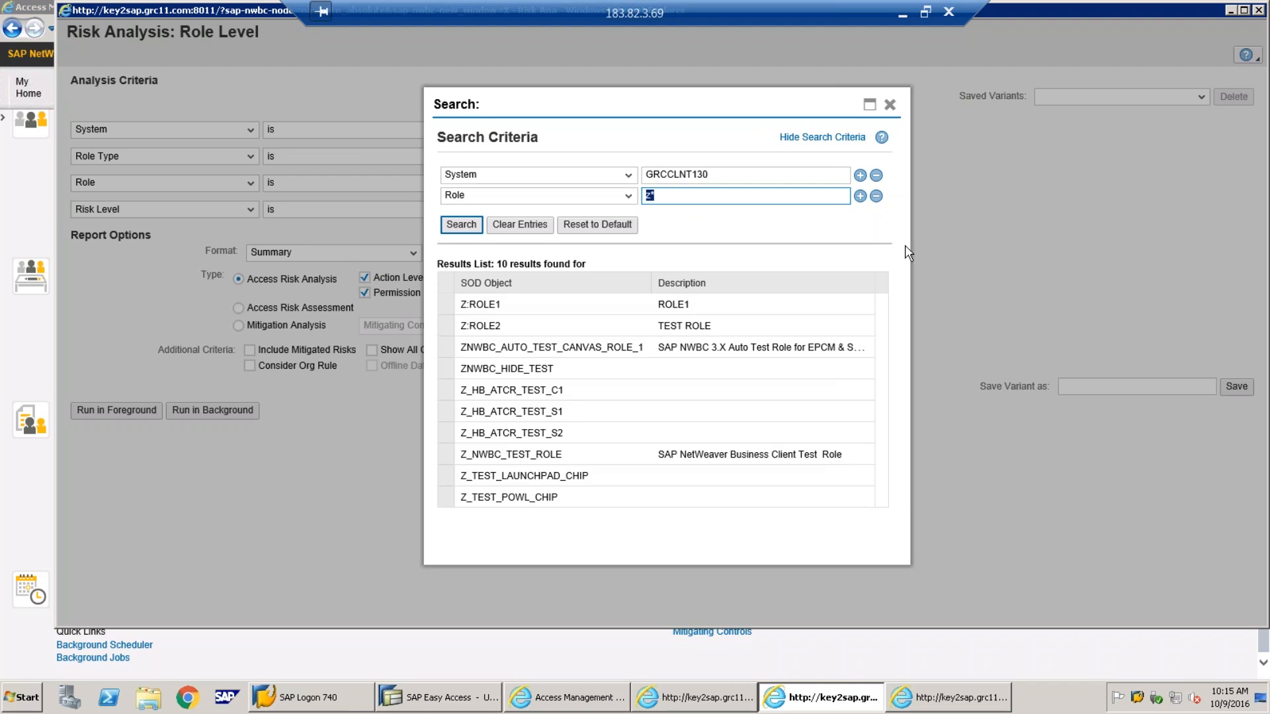
pyautogui.write('*')
pyautogui.click(461, 225)
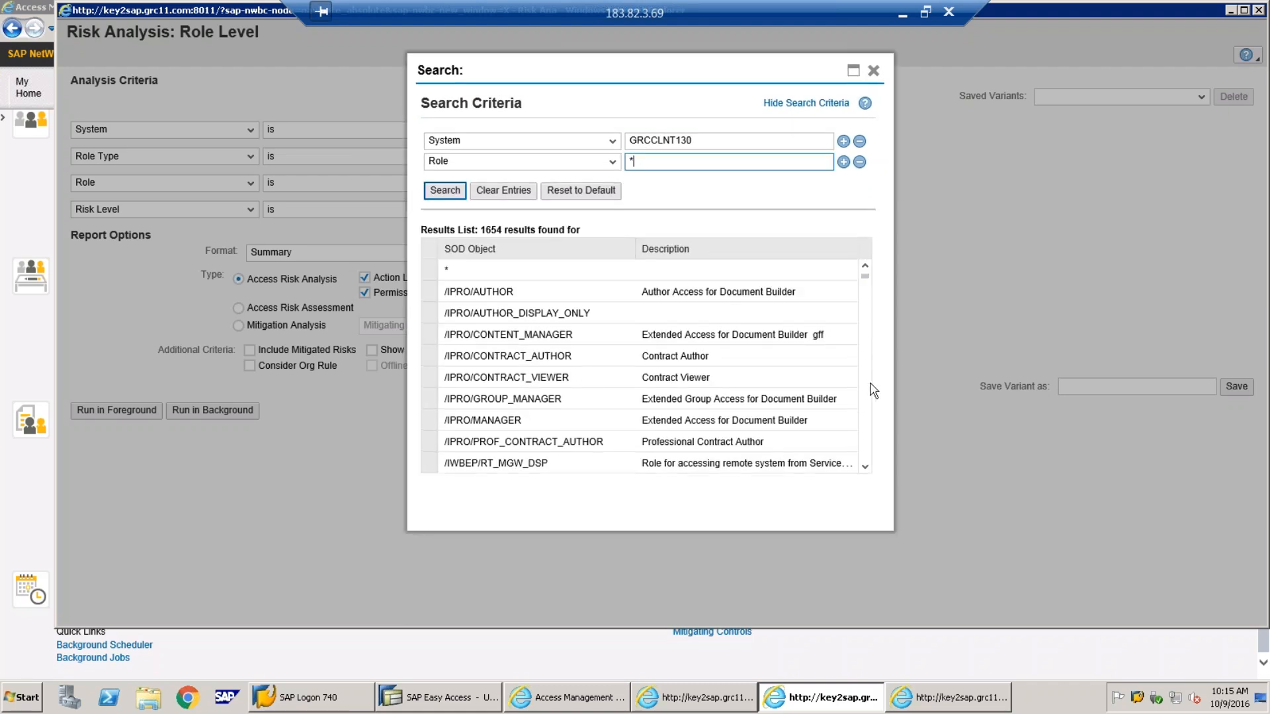
pyautogui.scroll(-10, 871, 450)
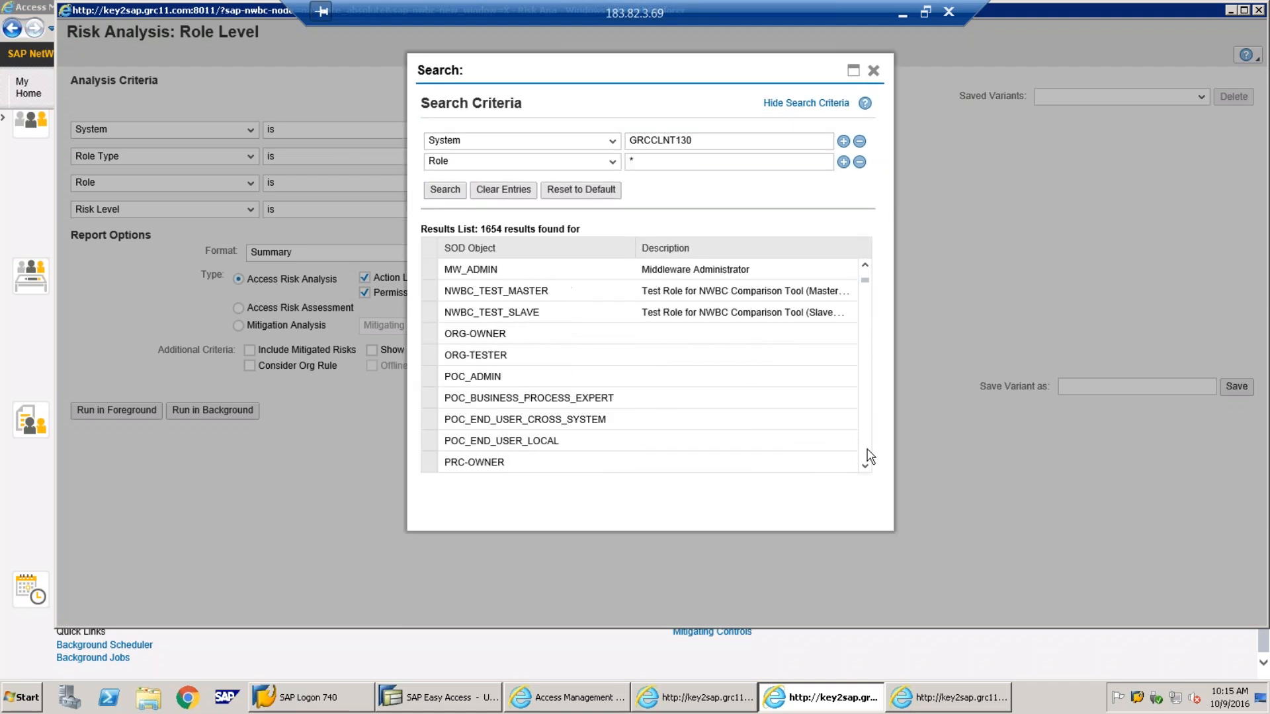
pyautogui.click(445, 291)
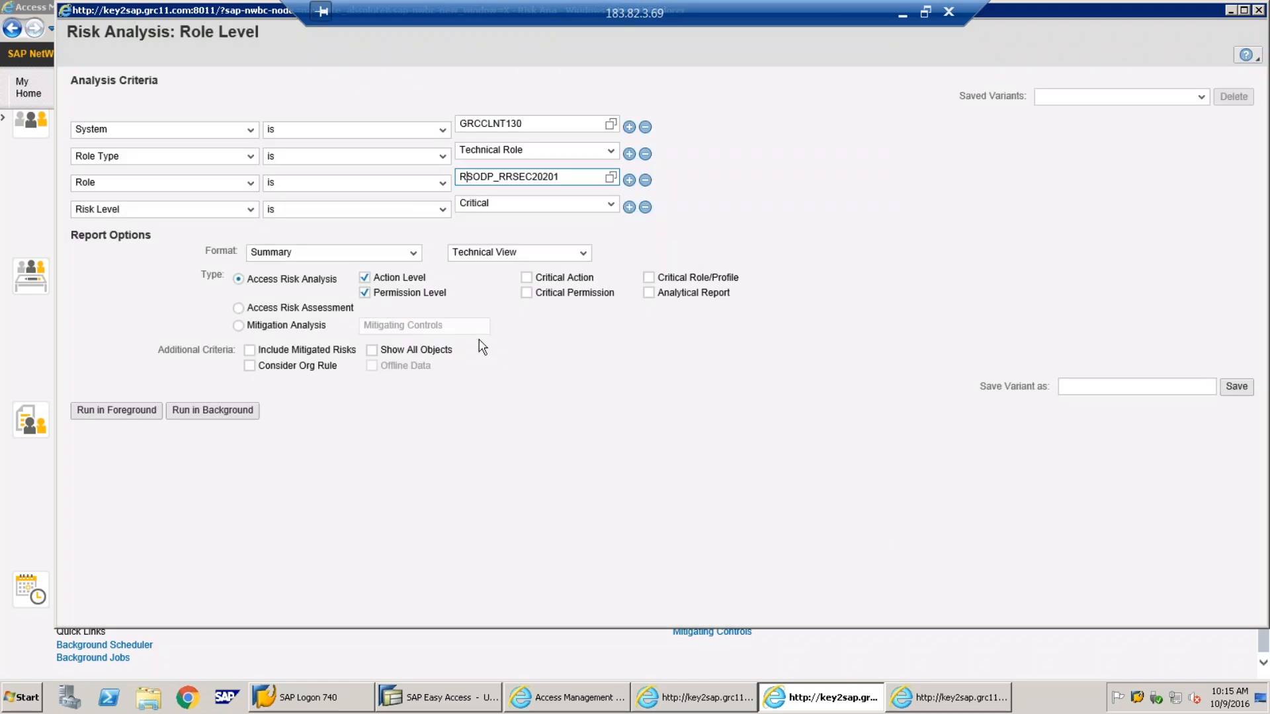
# Replace the role by listing all roles and choosing /IPRO/AUTHOR
pyautogui.click(610, 178)
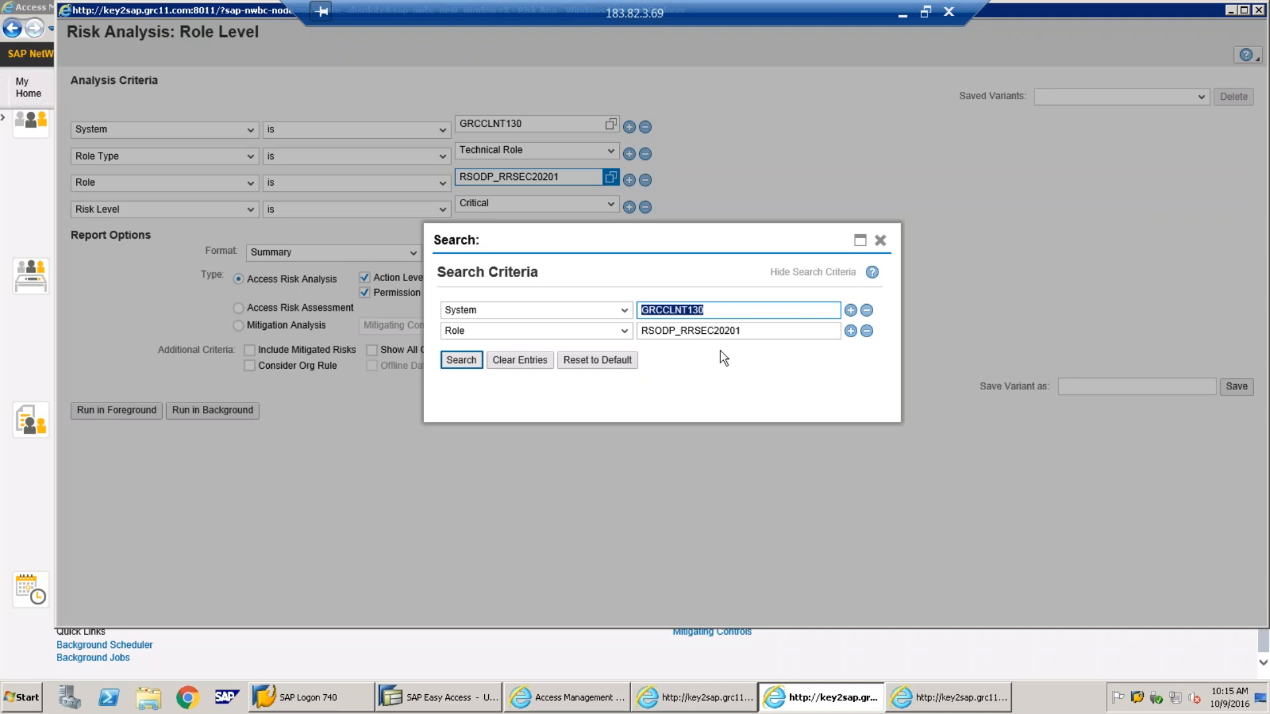
pyautogui.moveTo(743, 331); pyautogui.dragTo(633, 329)
pyautogui.press('BackSpace')
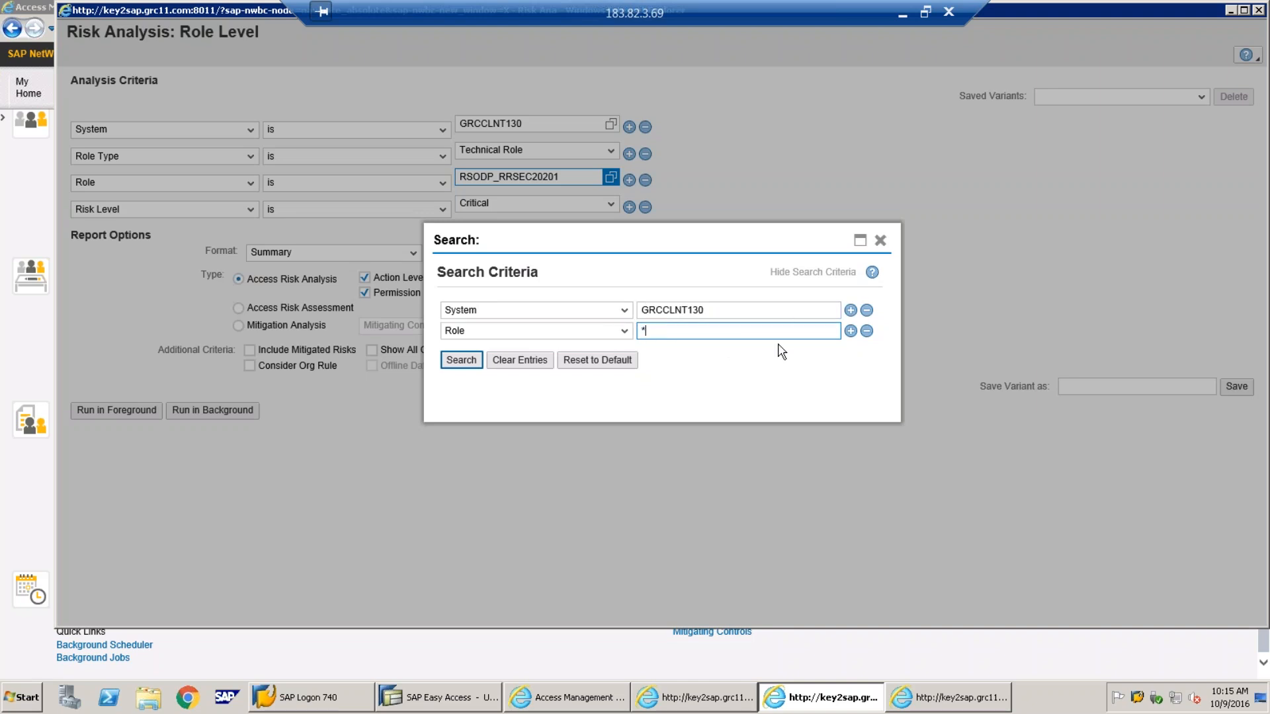
pyautogui.click(473, 364)
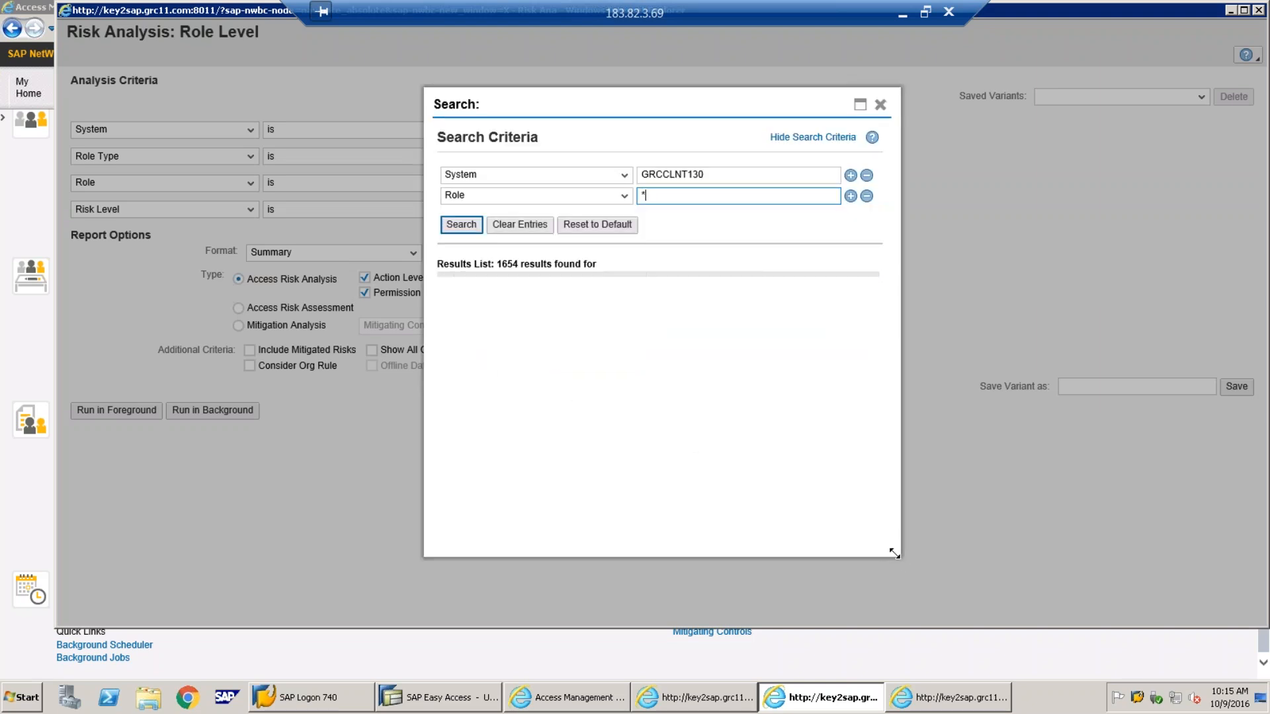
pyautogui.moveTo(901, 557); pyautogui.dragTo(1004, 615)
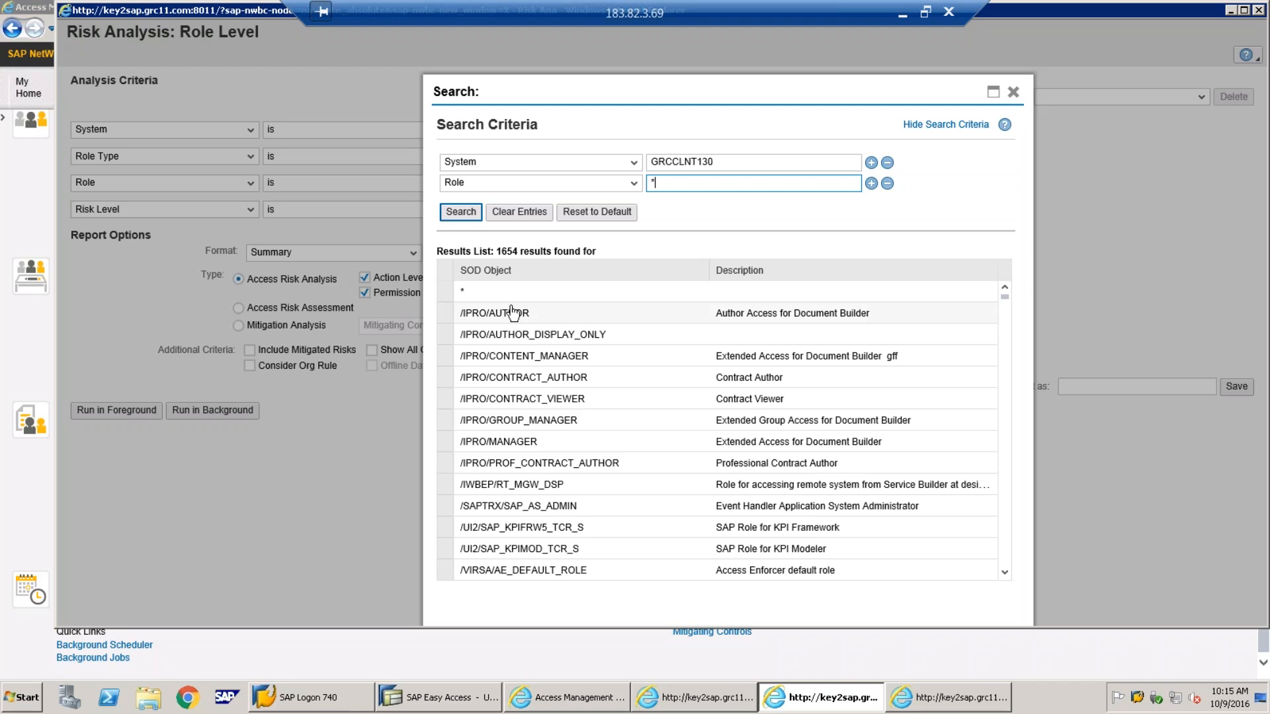
pyautogui.click(466, 320)
# Search all roles again and browse the 1654-role list, closing it without choosing
pyautogui.click(591, 180)
pyautogui.moveTo(591, 180); pyautogui.dragTo(438, 180)
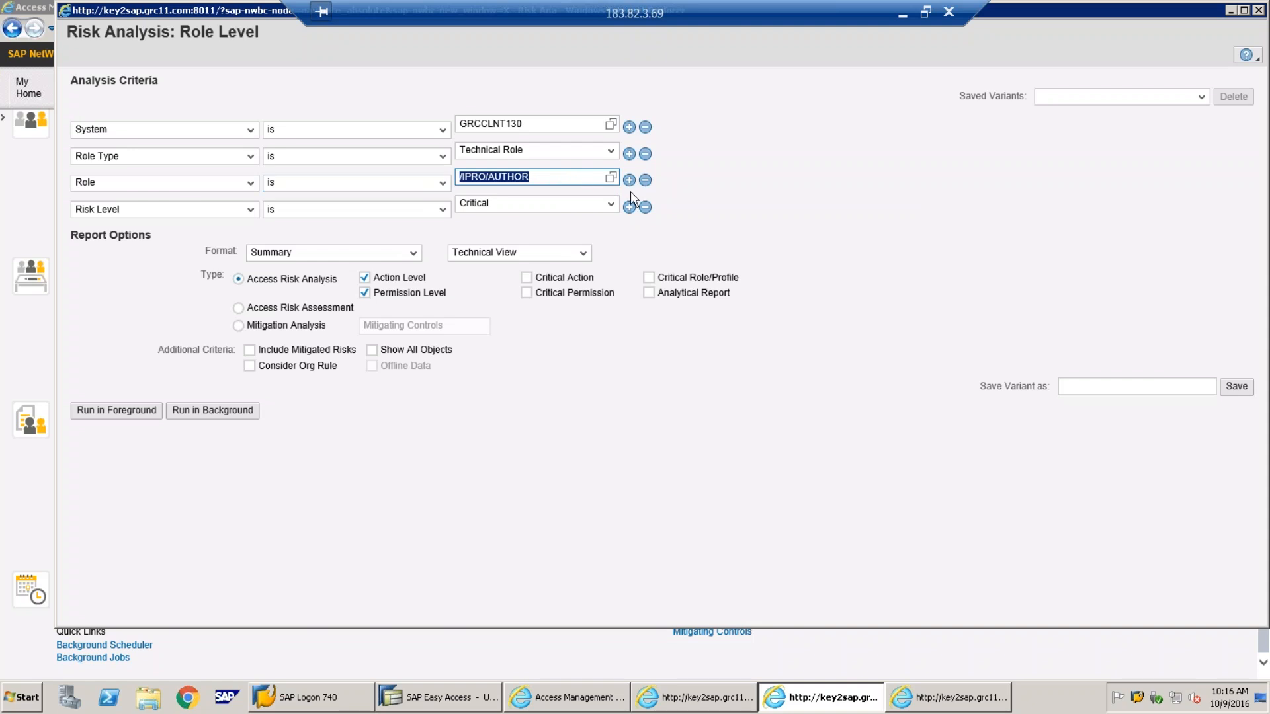
pyautogui.click(611, 179)
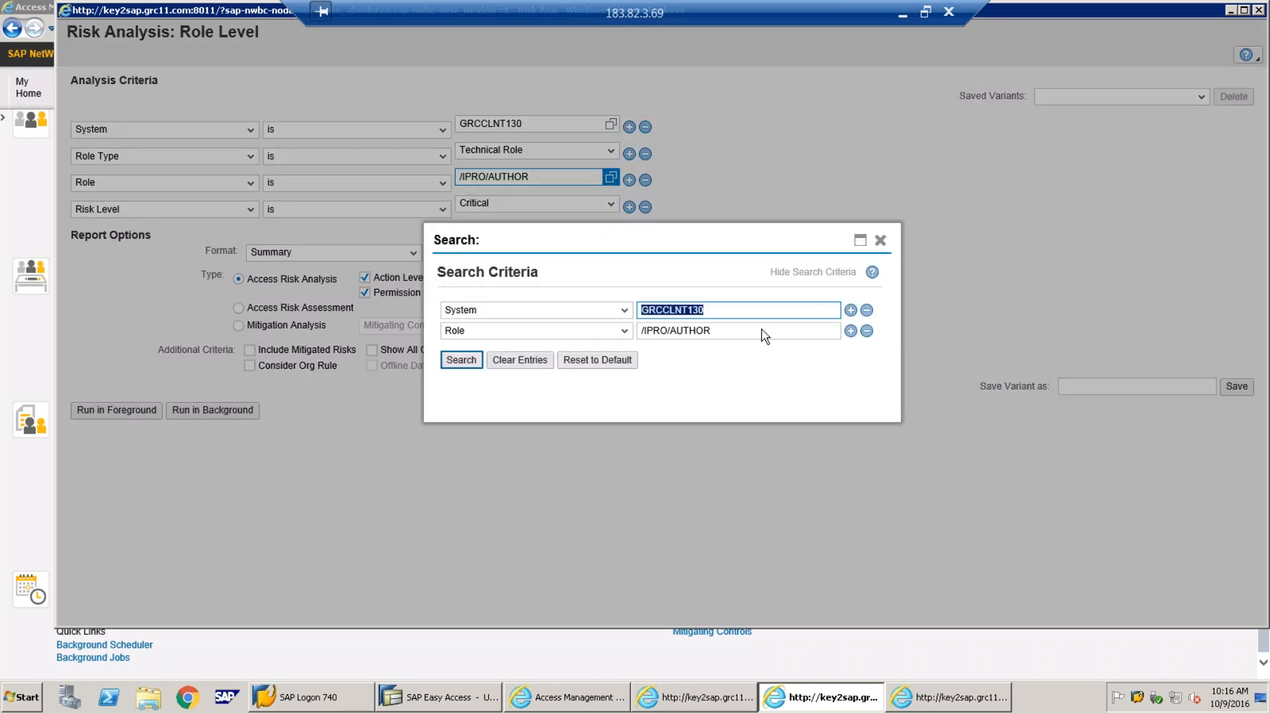
pyautogui.moveTo(749, 331); pyautogui.dragTo(630, 326)
pyautogui.press('Delete')
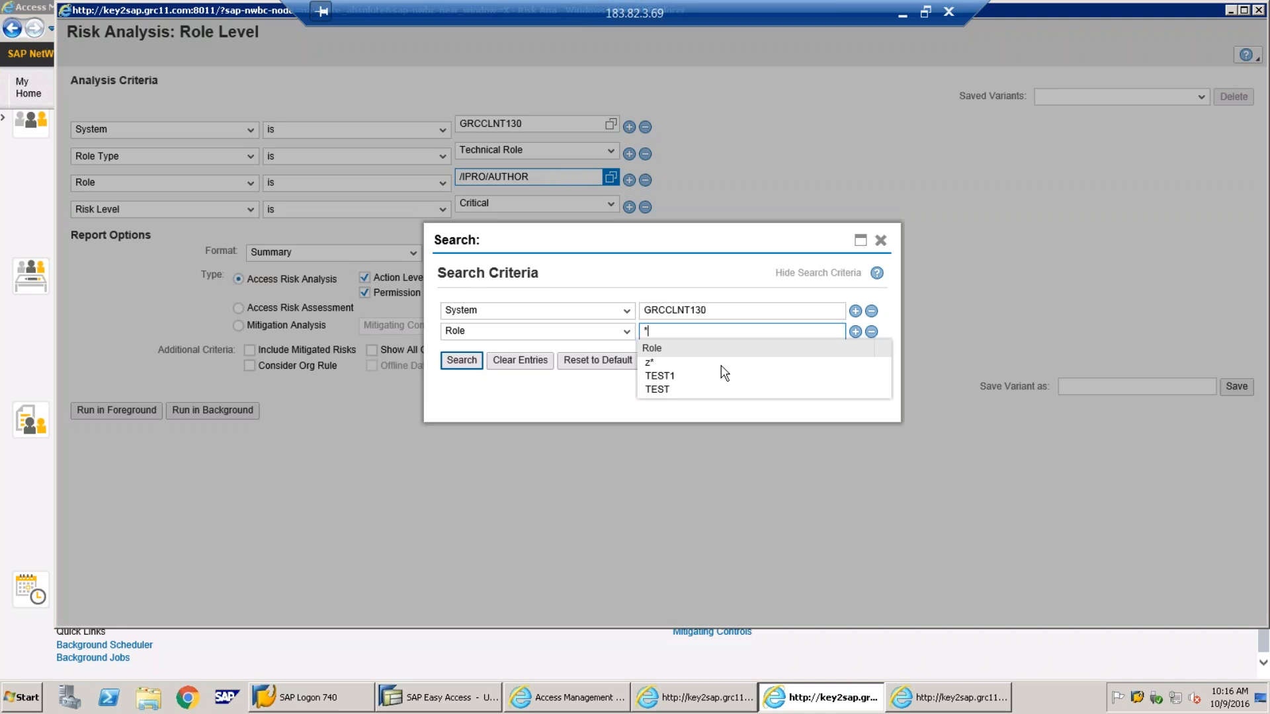
pyautogui.click(461, 360)
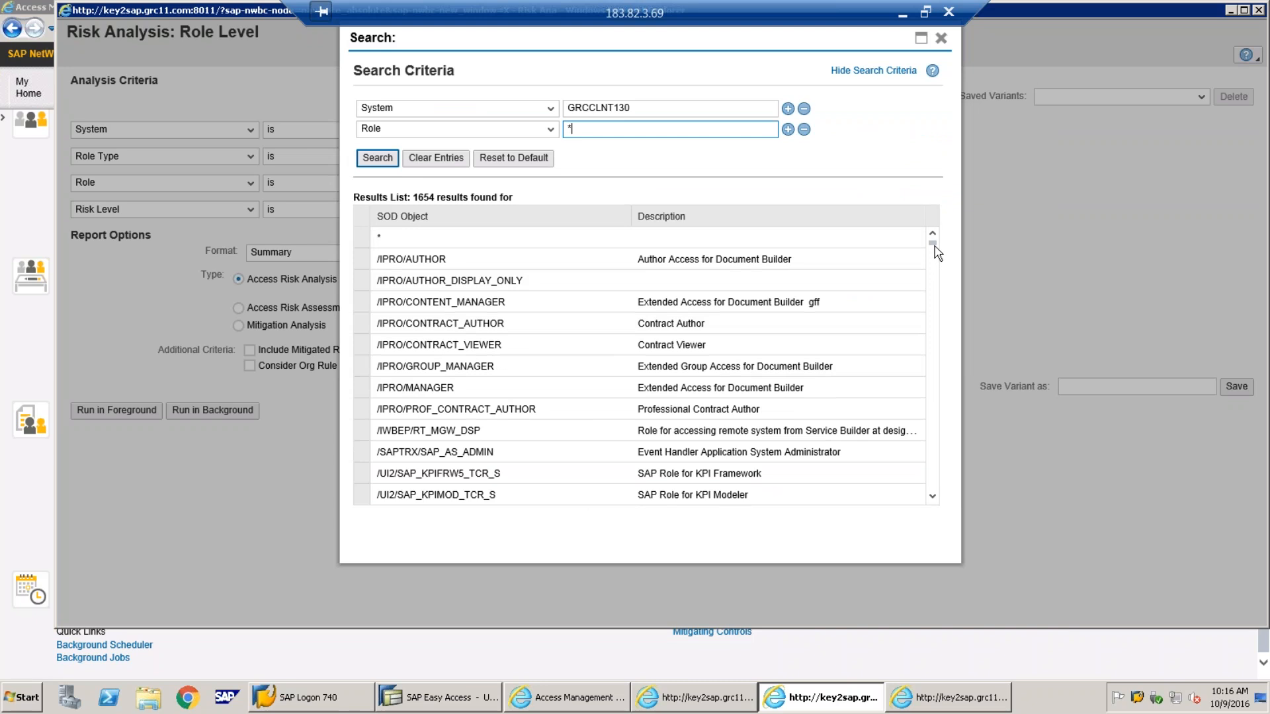
pyautogui.moveTo(932, 247); pyautogui.dragTo(940, 526)
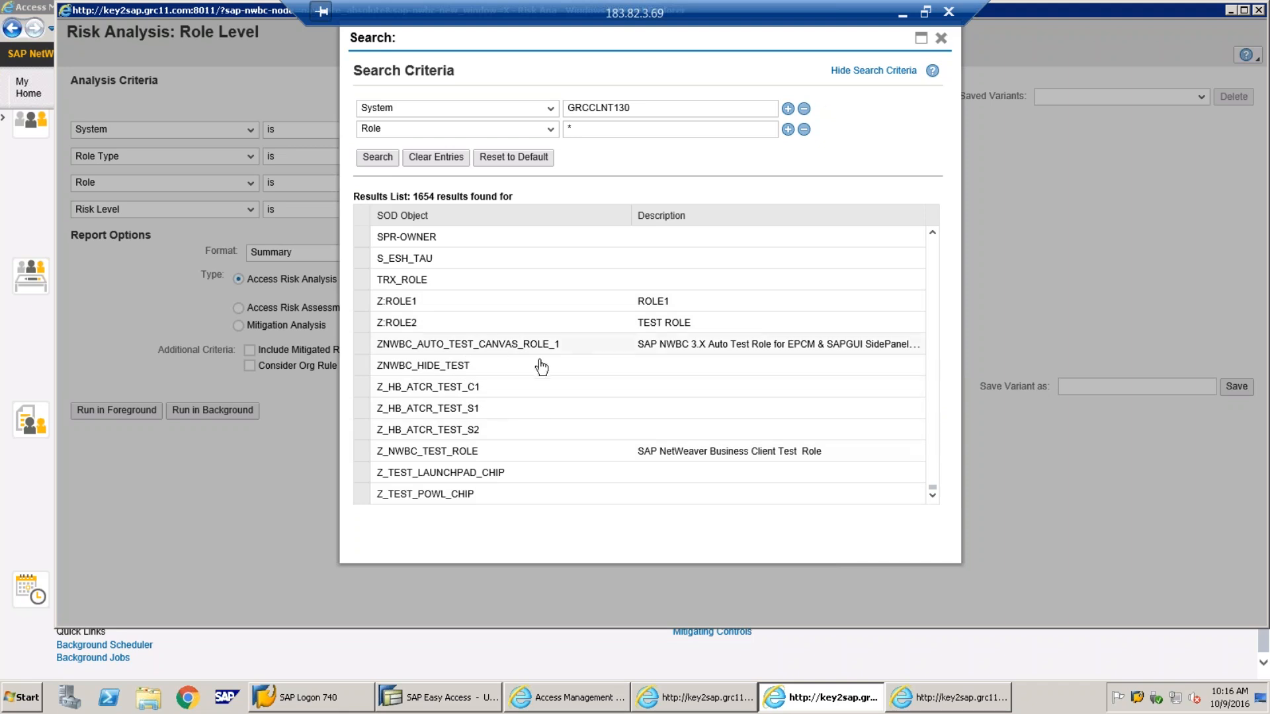
pyautogui.click(940, 38)
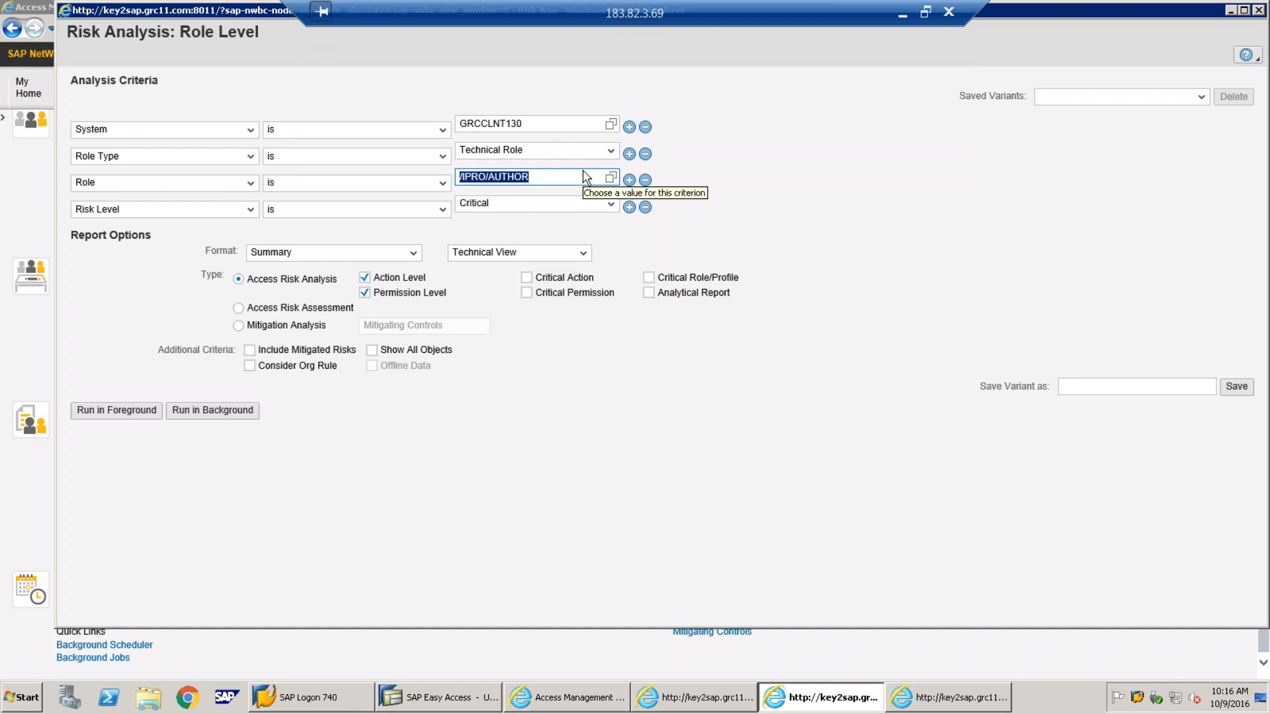
# Set role *, role type Technical Role, risk level All, and run the analysis in foreground
pyautogui.write('*')
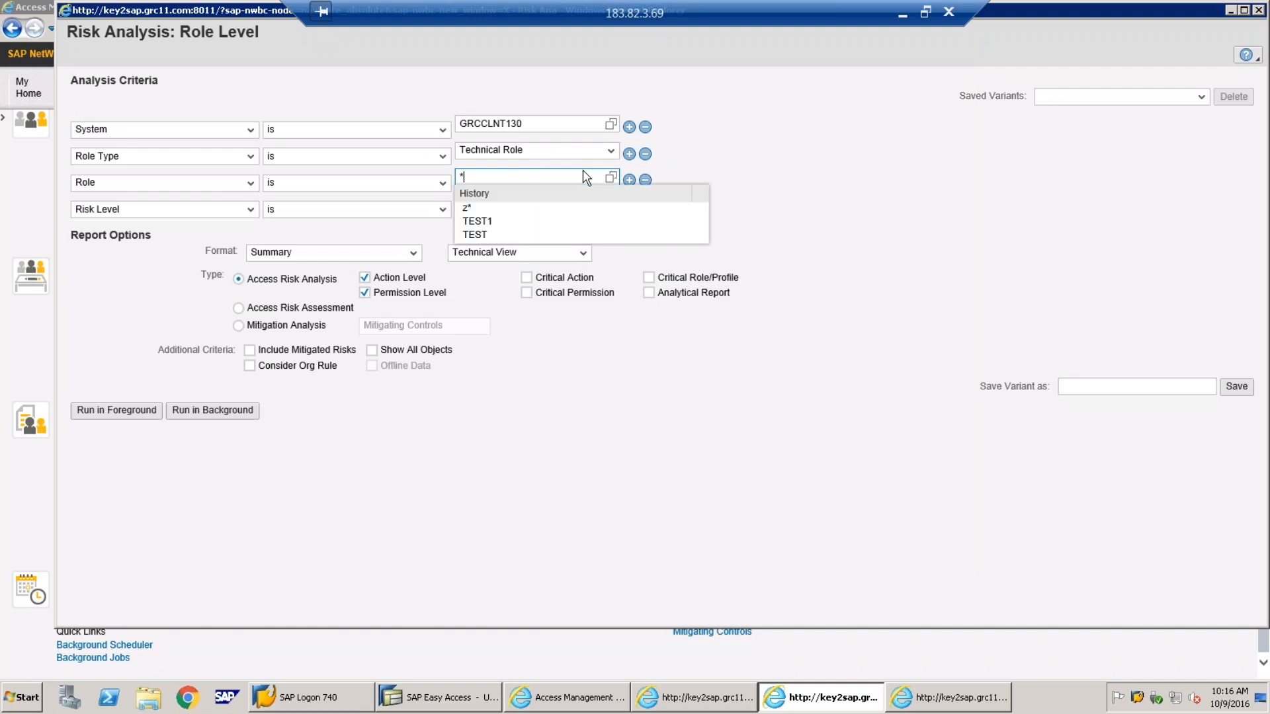
pyautogui.click(817, 207)
pyautogui.click(611, 151)
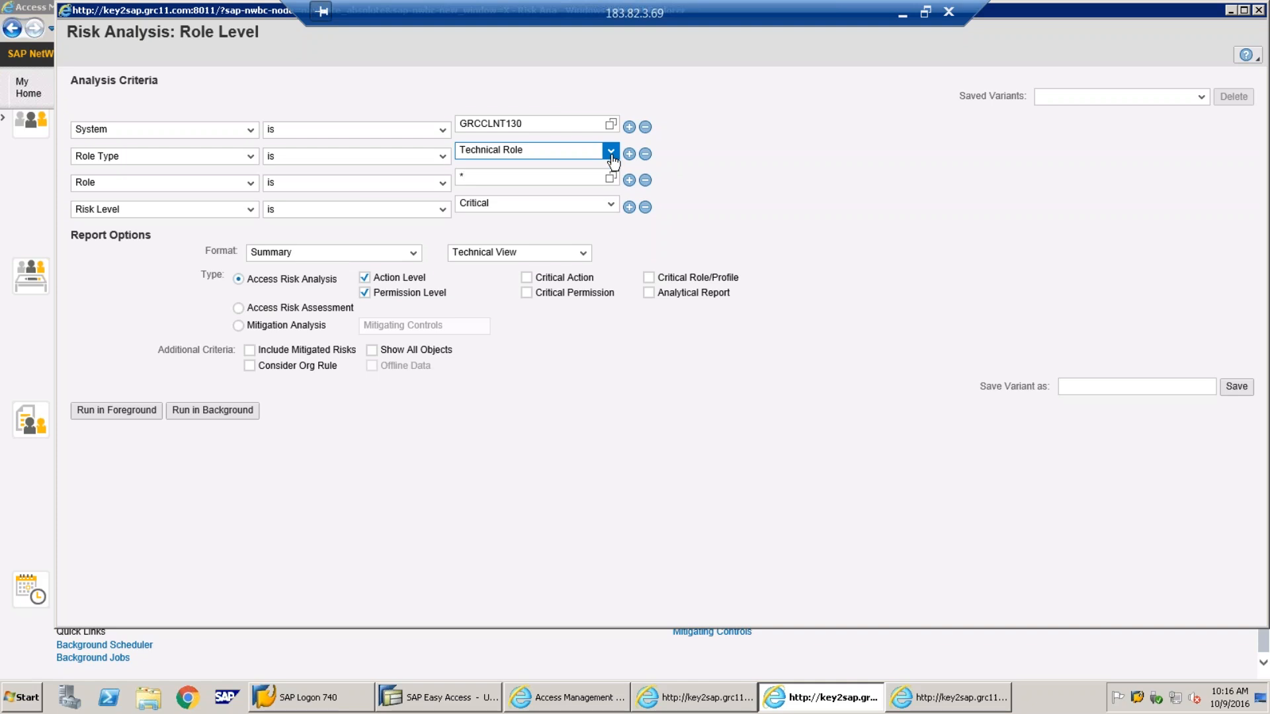
pyautogui.click(613, 157)
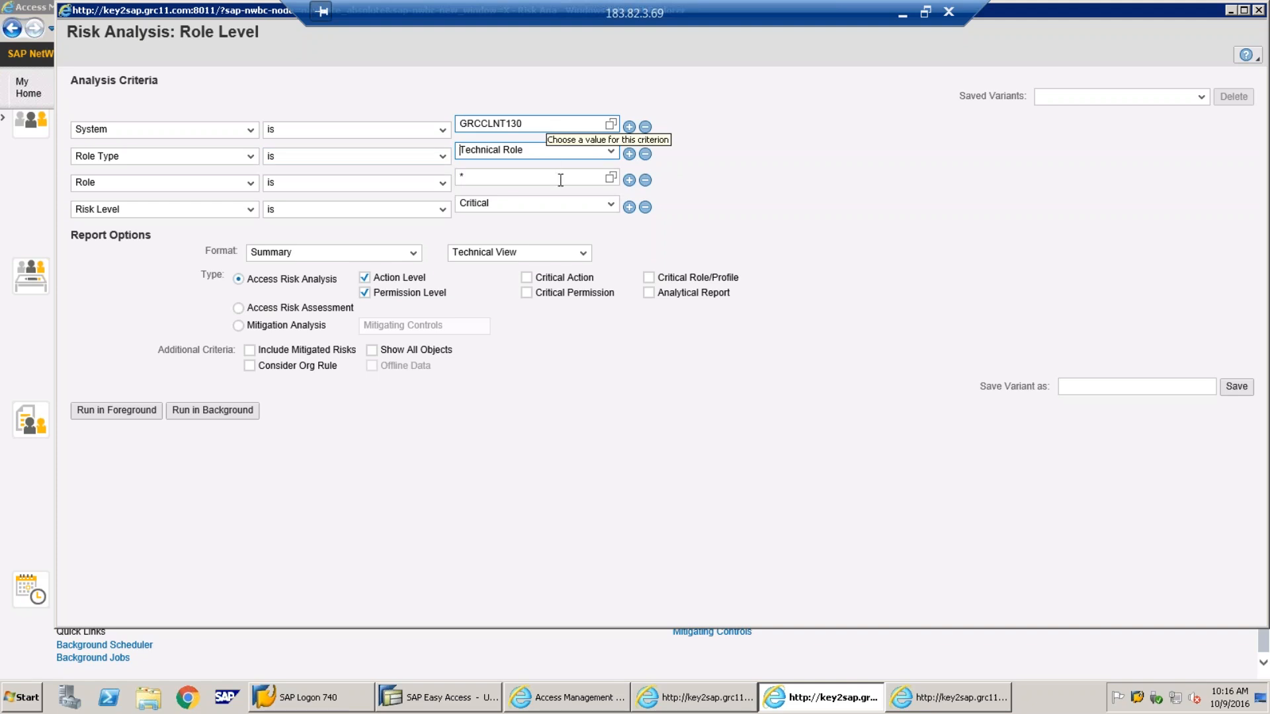
pyautogui.click(610, 207)
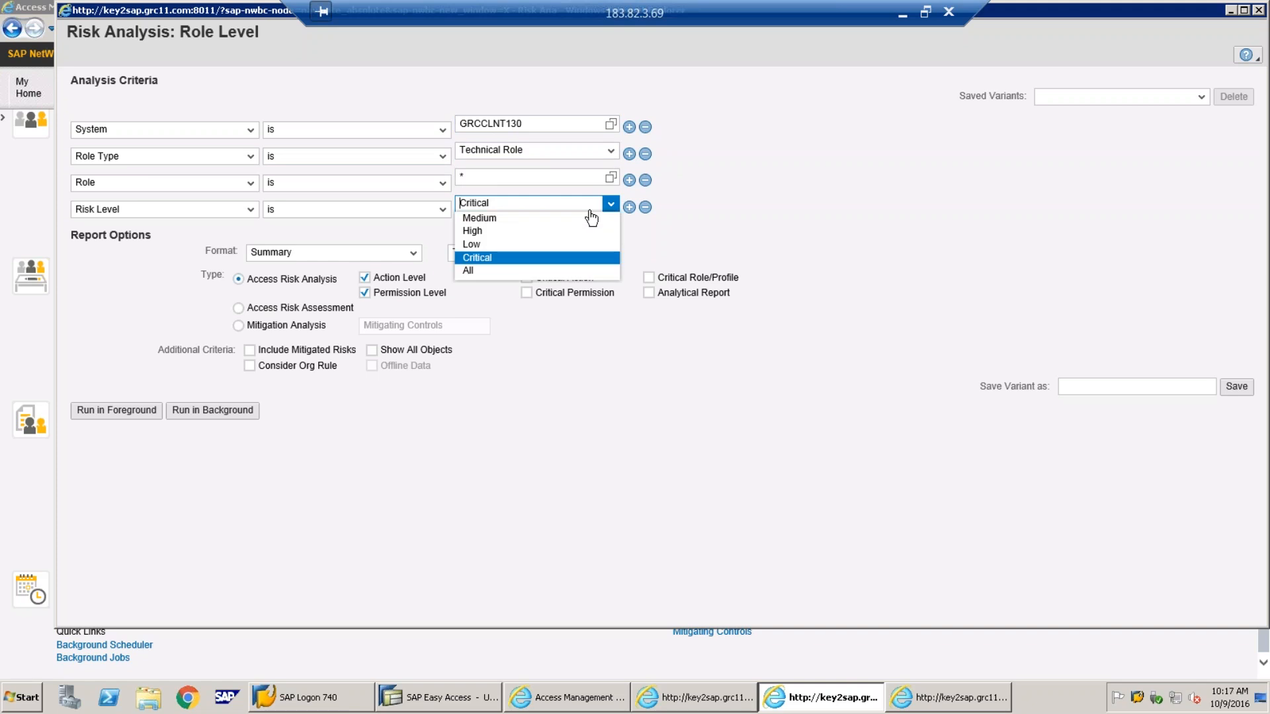
pyautogui.click(491, 267)
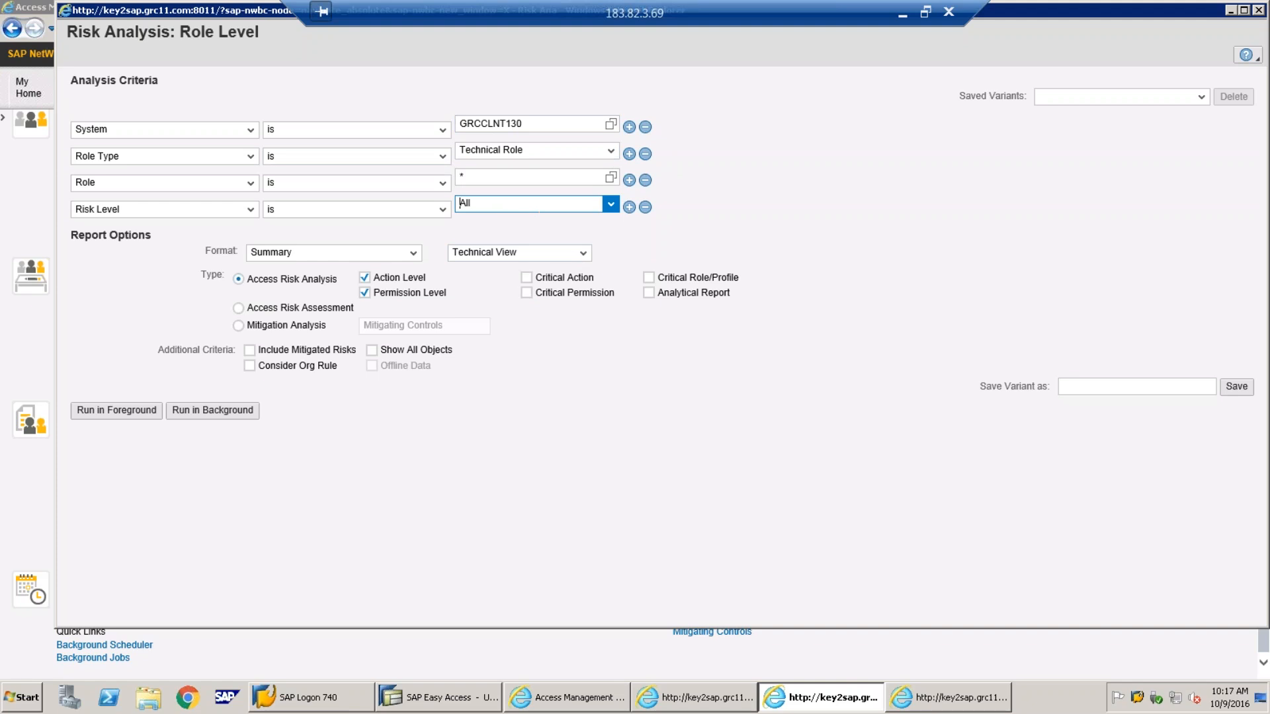
pyautogui.click(569, 205)
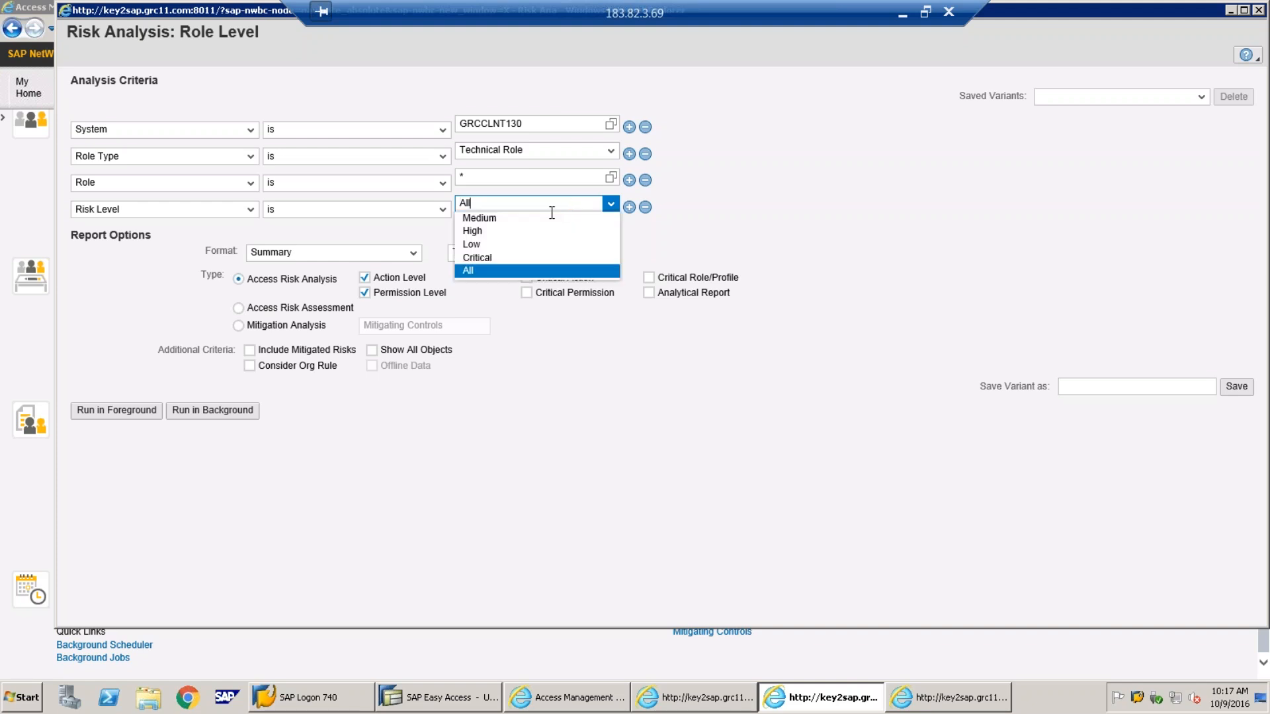
pyautogui.click(503, 270)
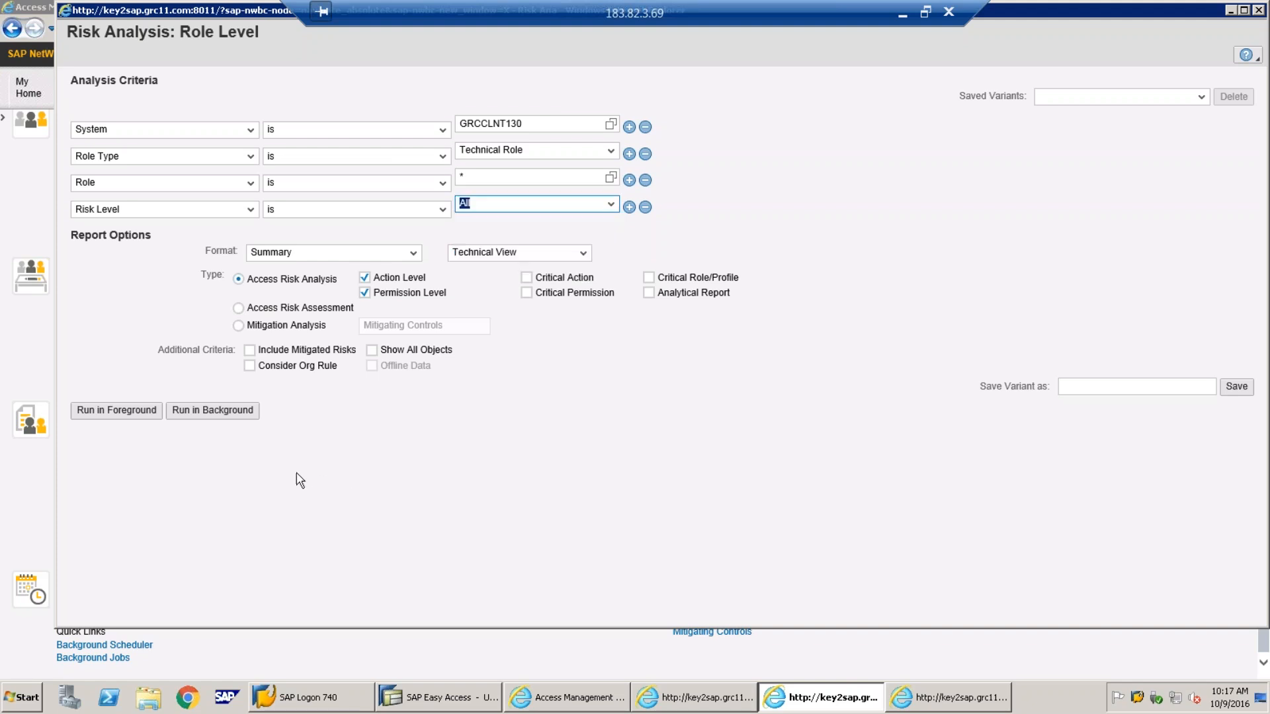
pyautogui.click(120, 422)
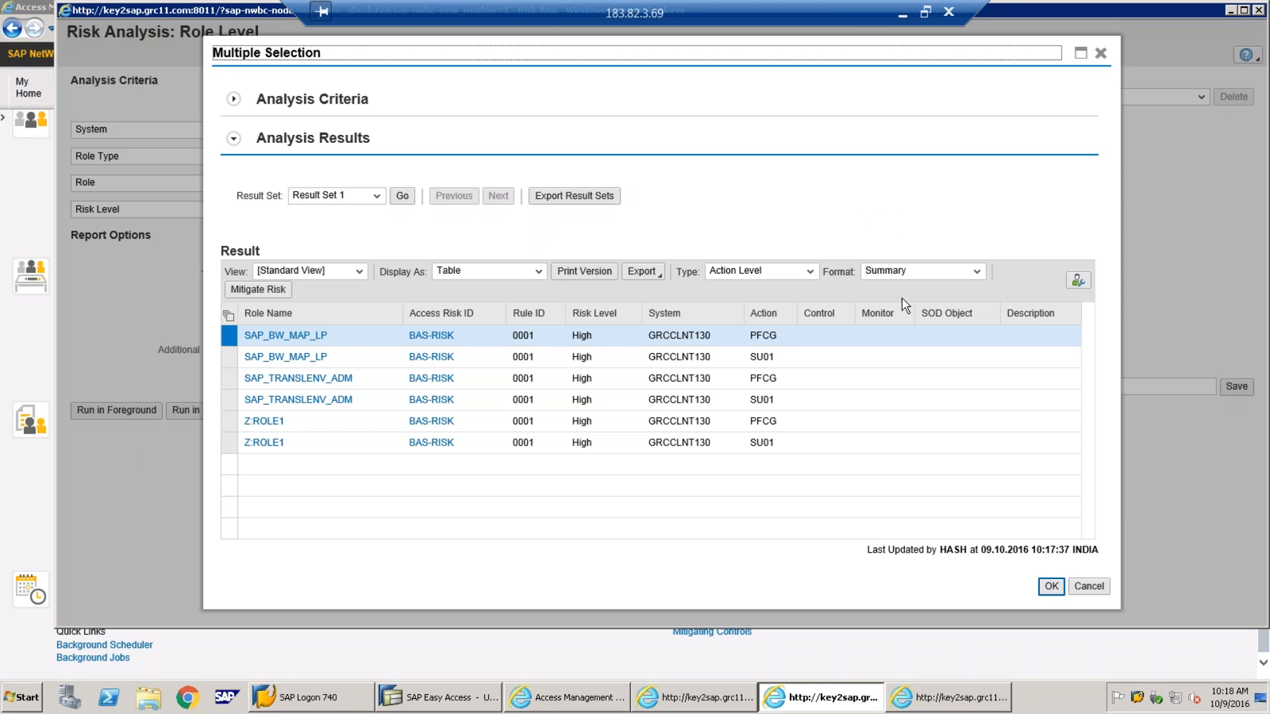
pyautogui.click(1101, 55)
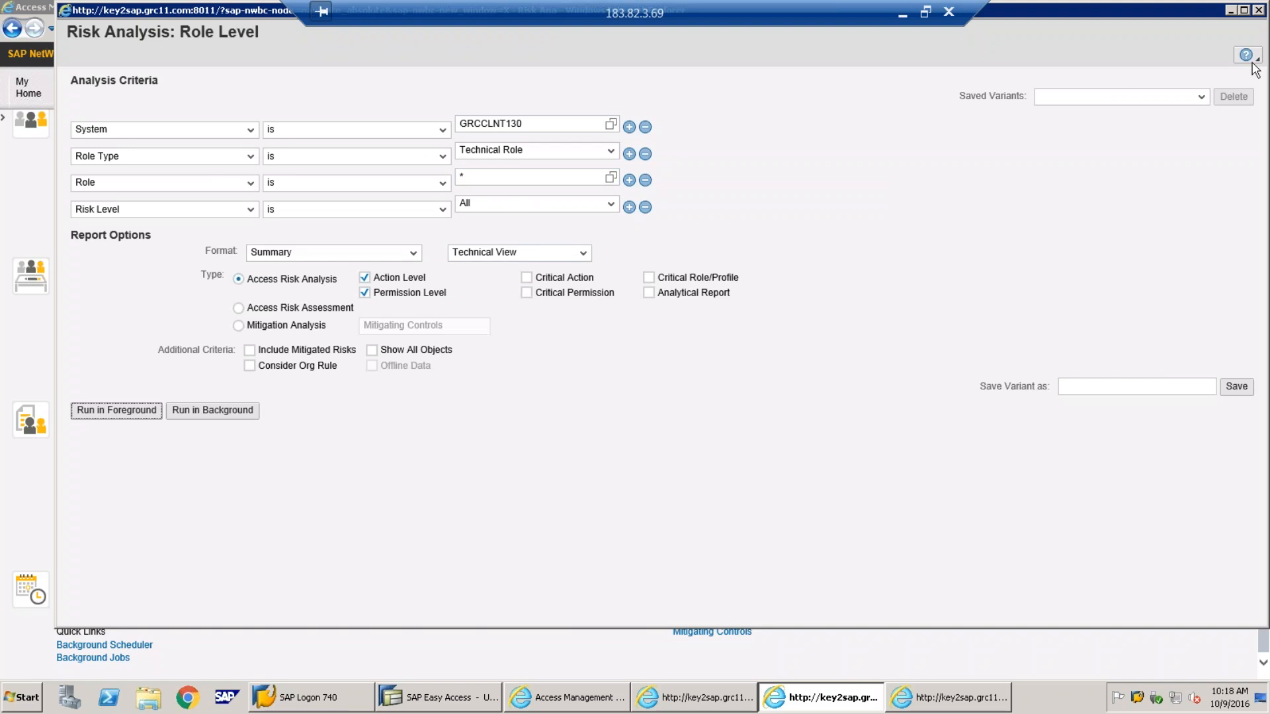
# Close the role-level risk analysis and Scheduler Monitor windows
pyautogui.click(1259, 11)
pyautogui.click(824, 697)
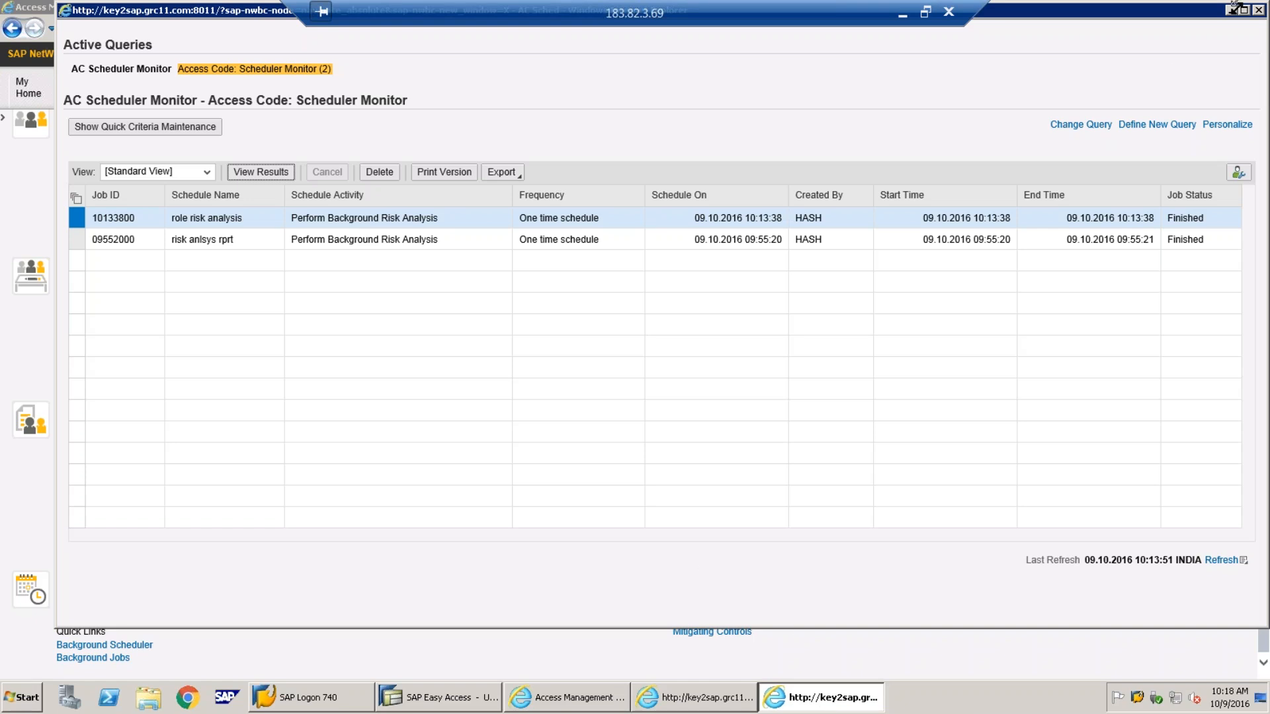
pyautogui.click(1258, 10)
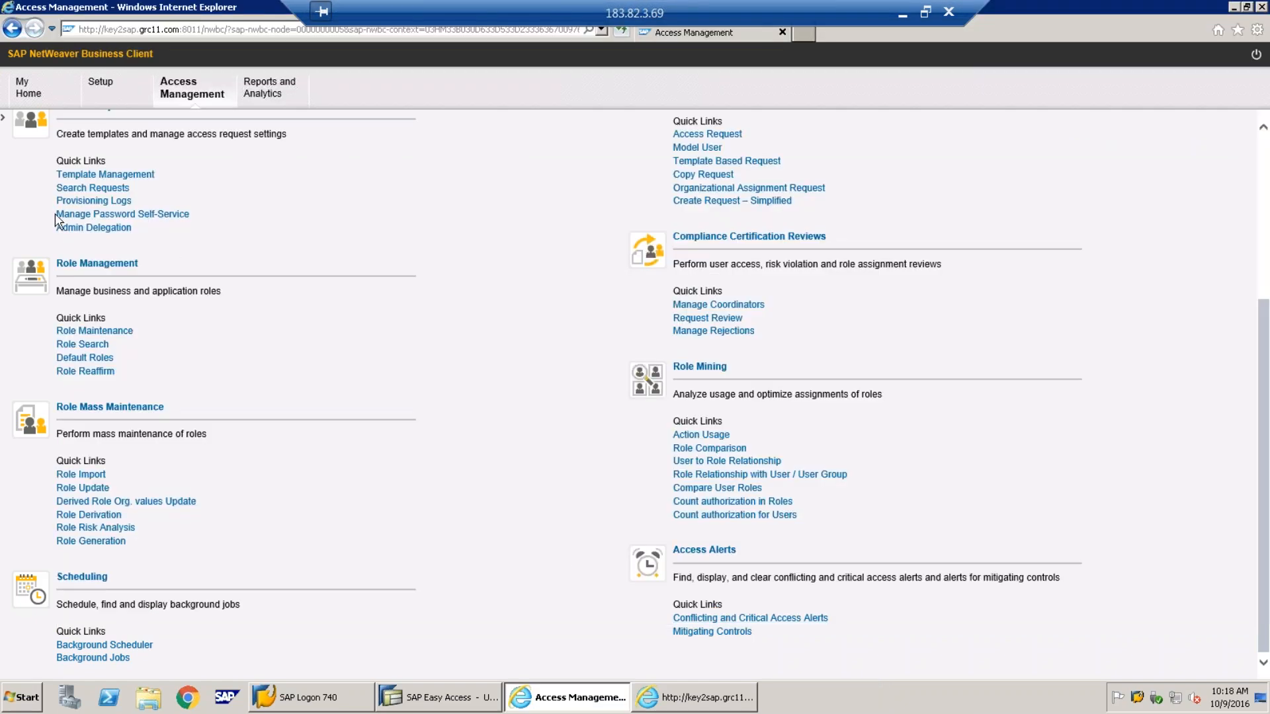
pyautogui.scroll(4, 339, 246)
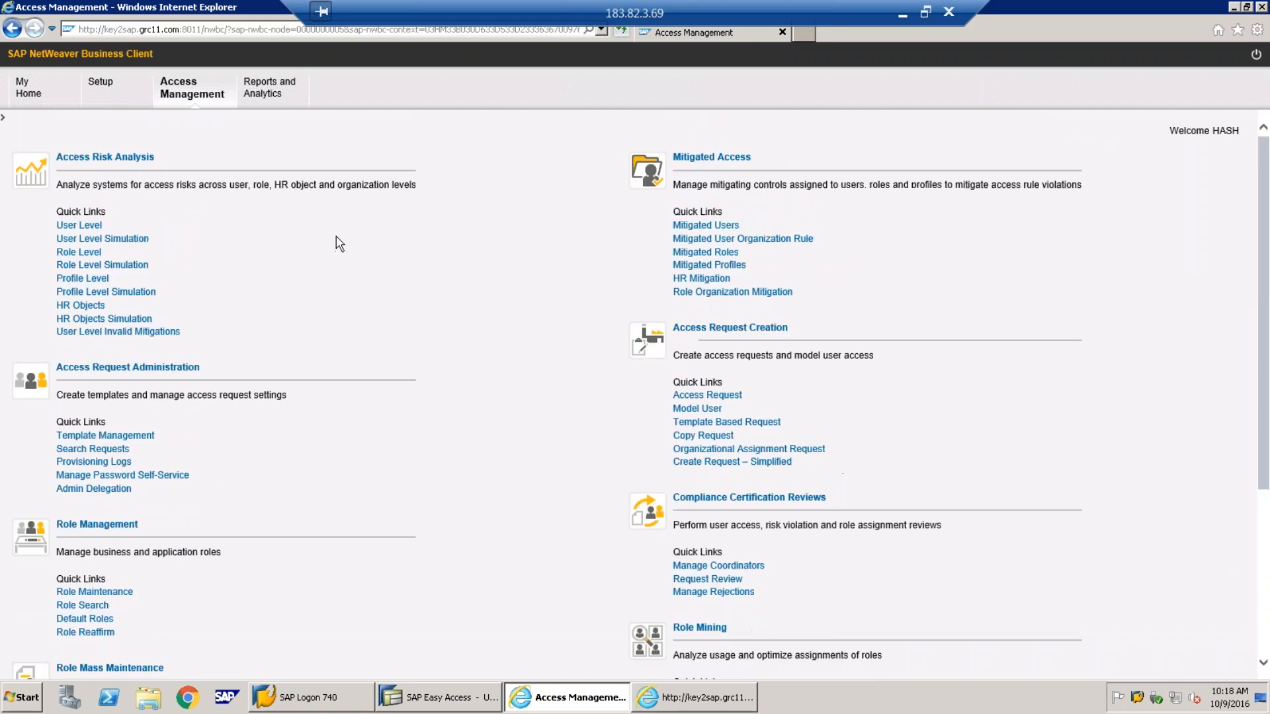
# Open a Profile Level risk analysis and set its system to GRCCLNT130
pyautogui.click(82, 279)
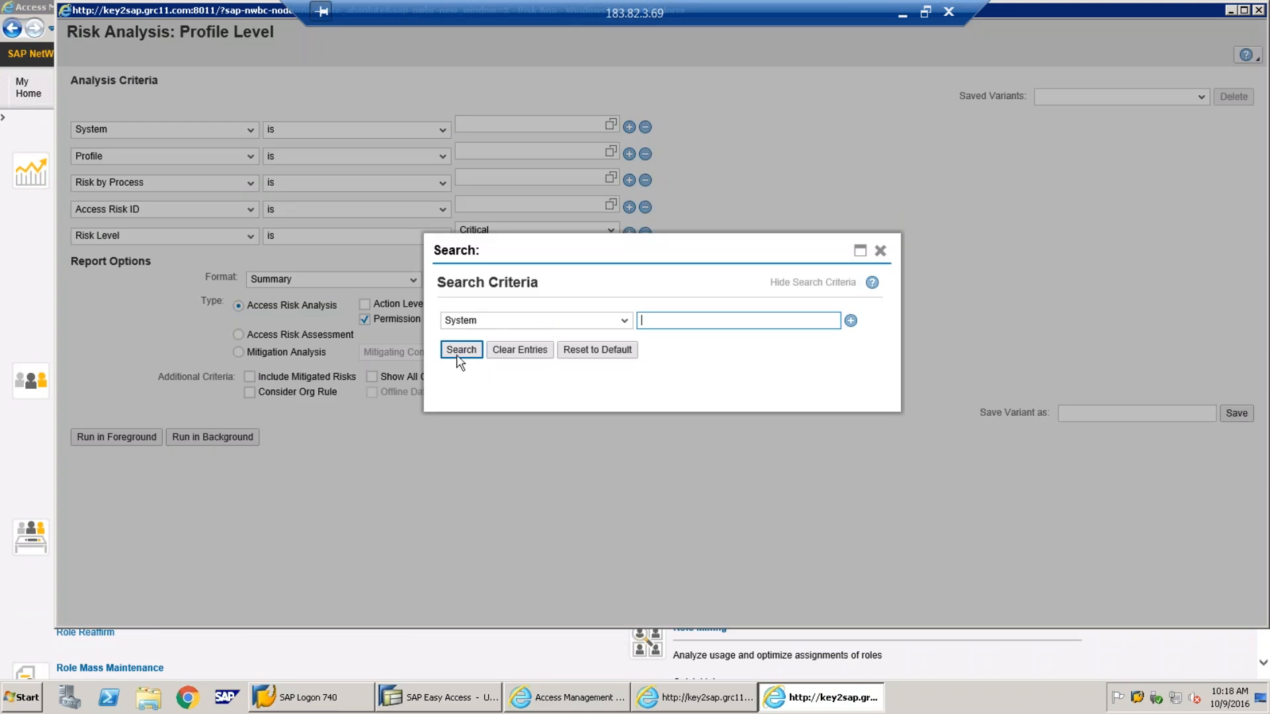
pyautogui.click(459, 352)
pyautogui.doubleClick(571, 408)
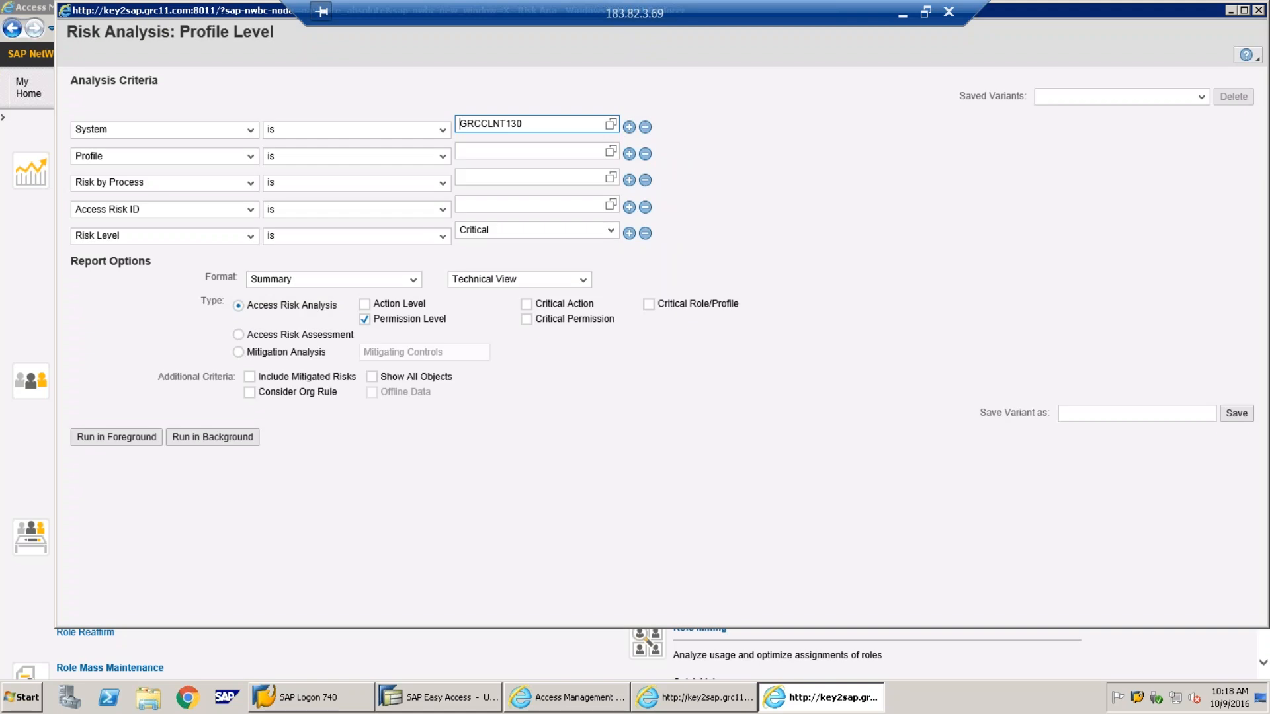
pyautogui.click(572, 155)
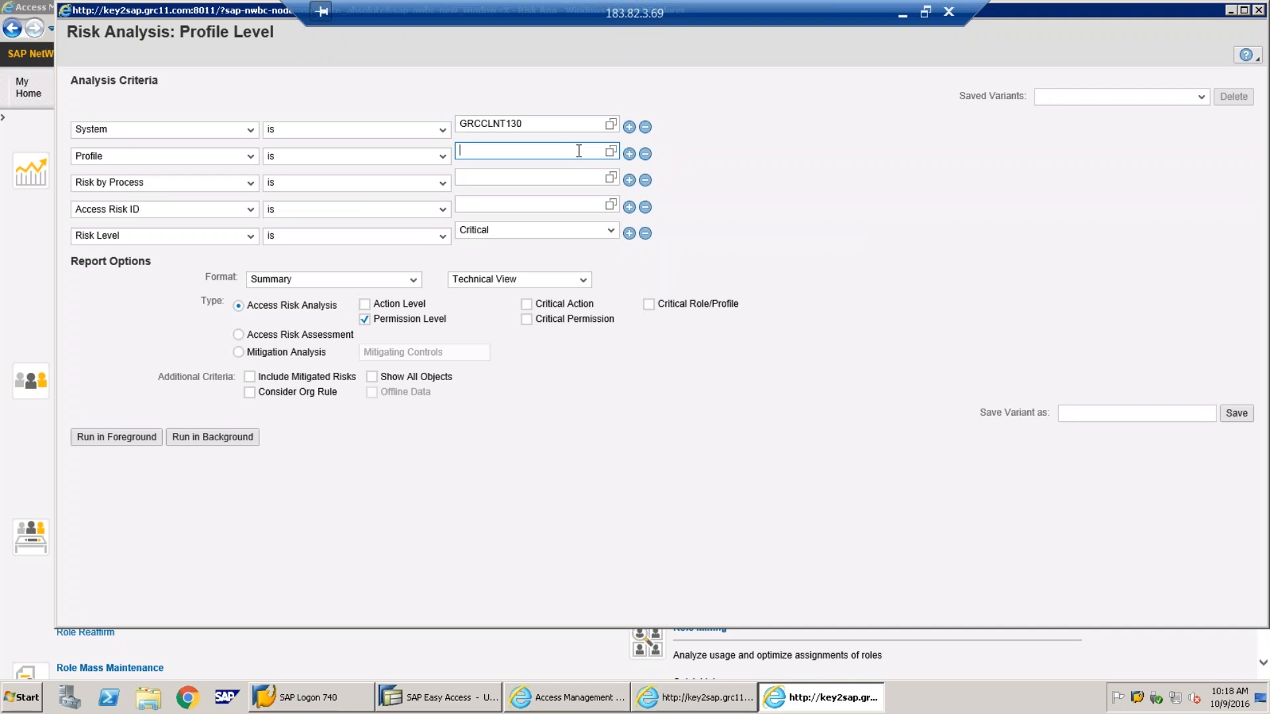
pyautogui.click(345, 699)
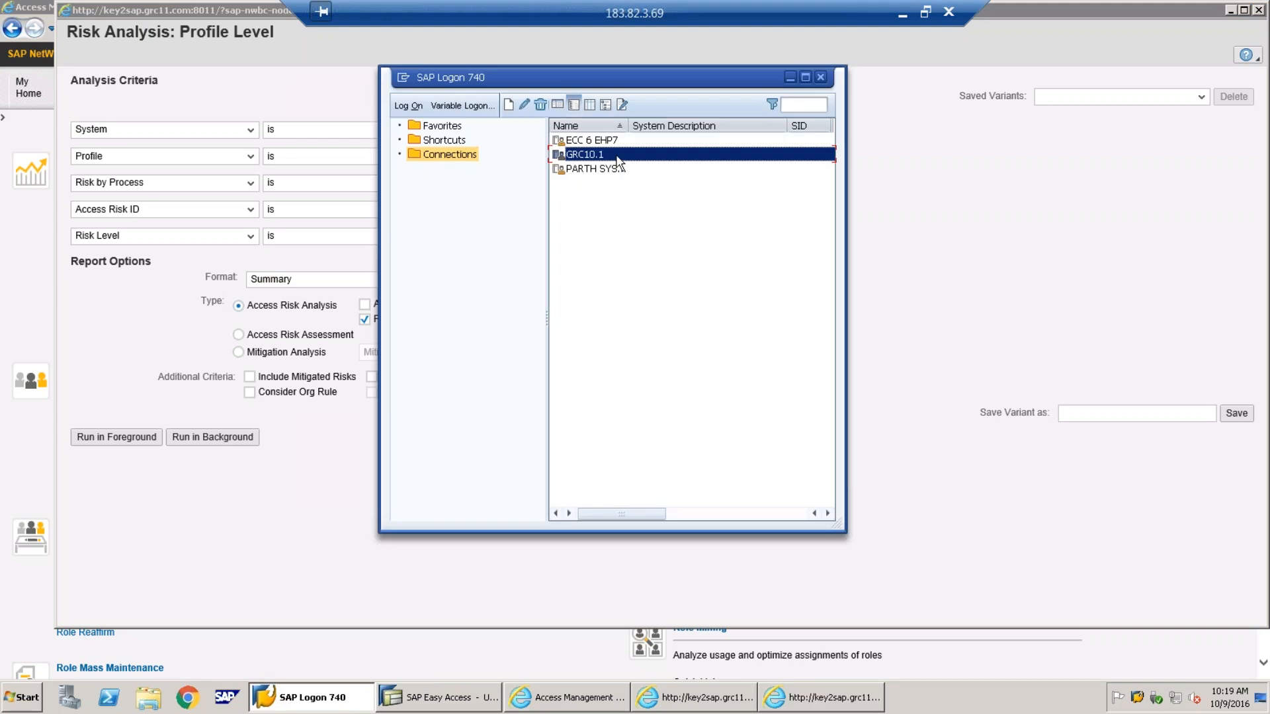
# Log on to GRC10.1 client 130 with the user ID and password
pyautogui.doubleClick(596, 154)
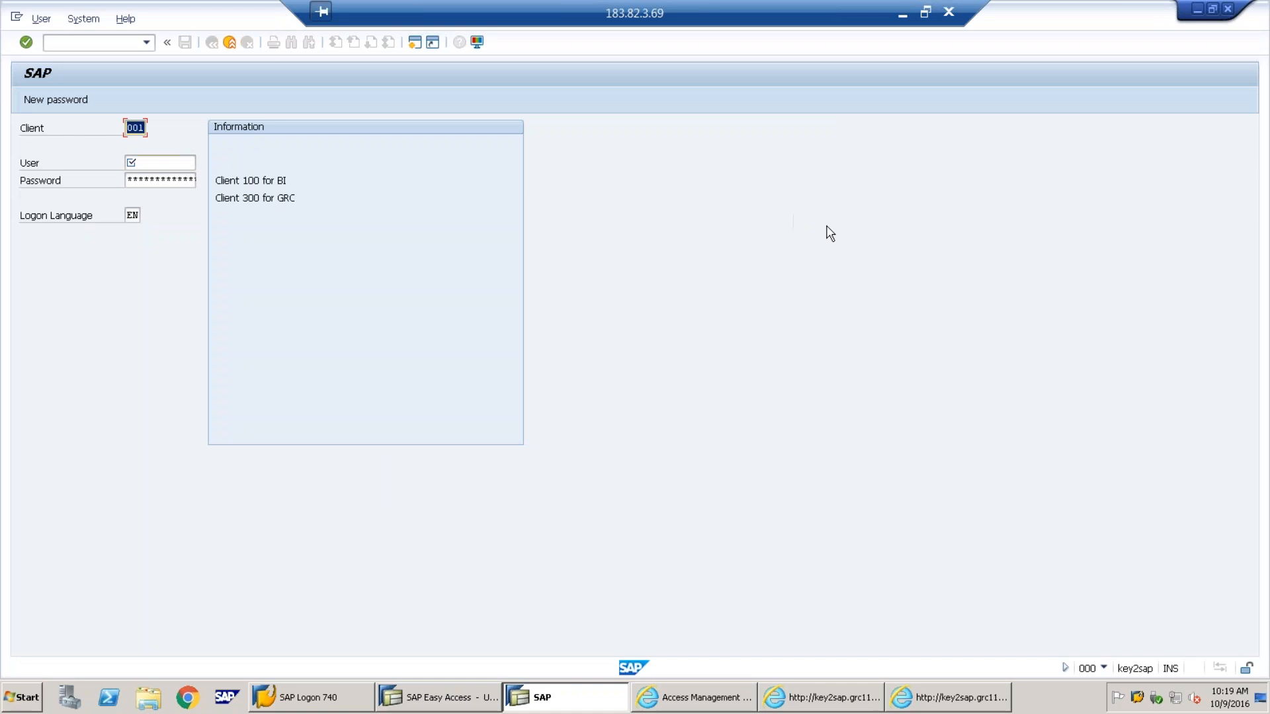
pyautogui.write('130')
pyautogui.press('Tab')
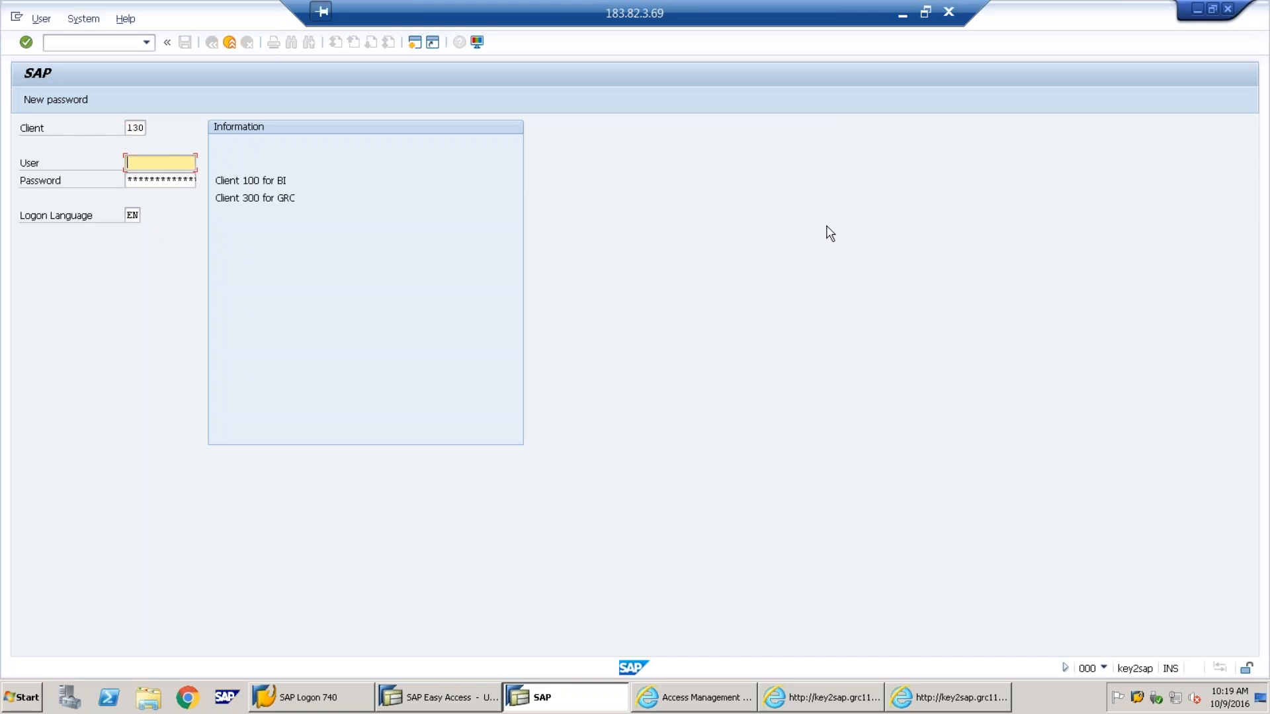
pyautogui.write('hash')
pyautogui.press('Tab')
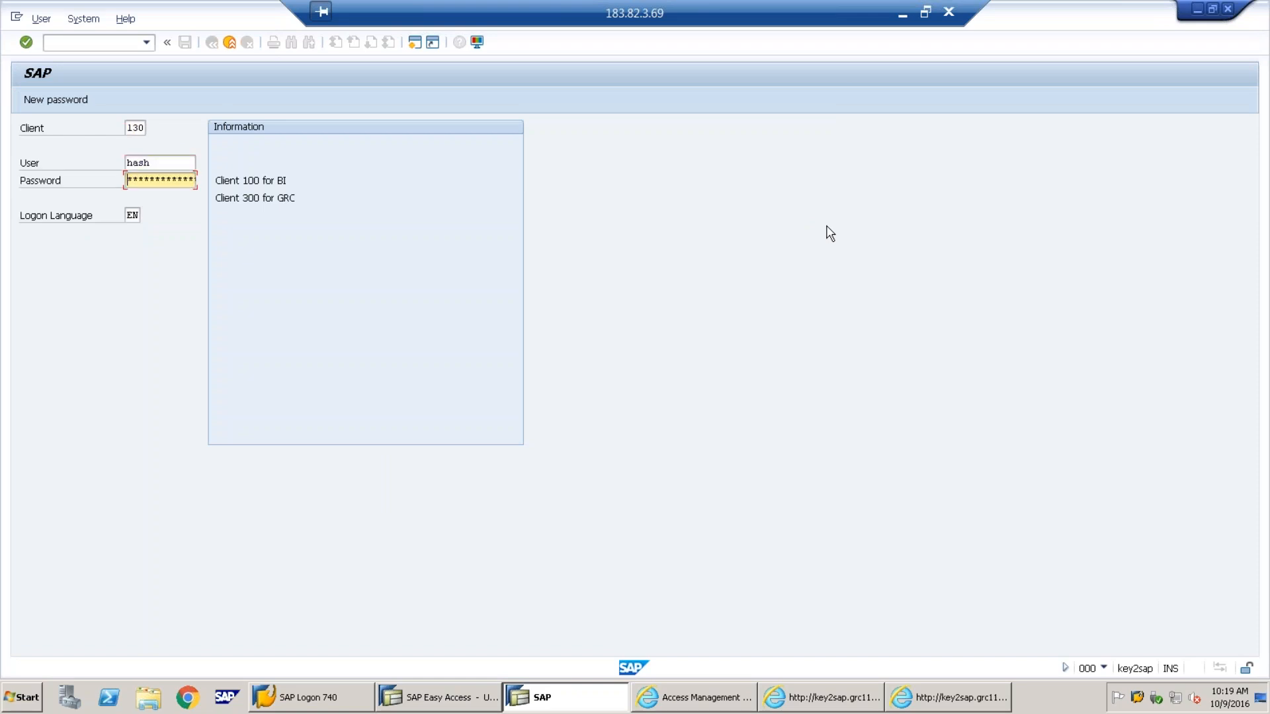
pyautogui.write('****')
pyautogui.press('Return')
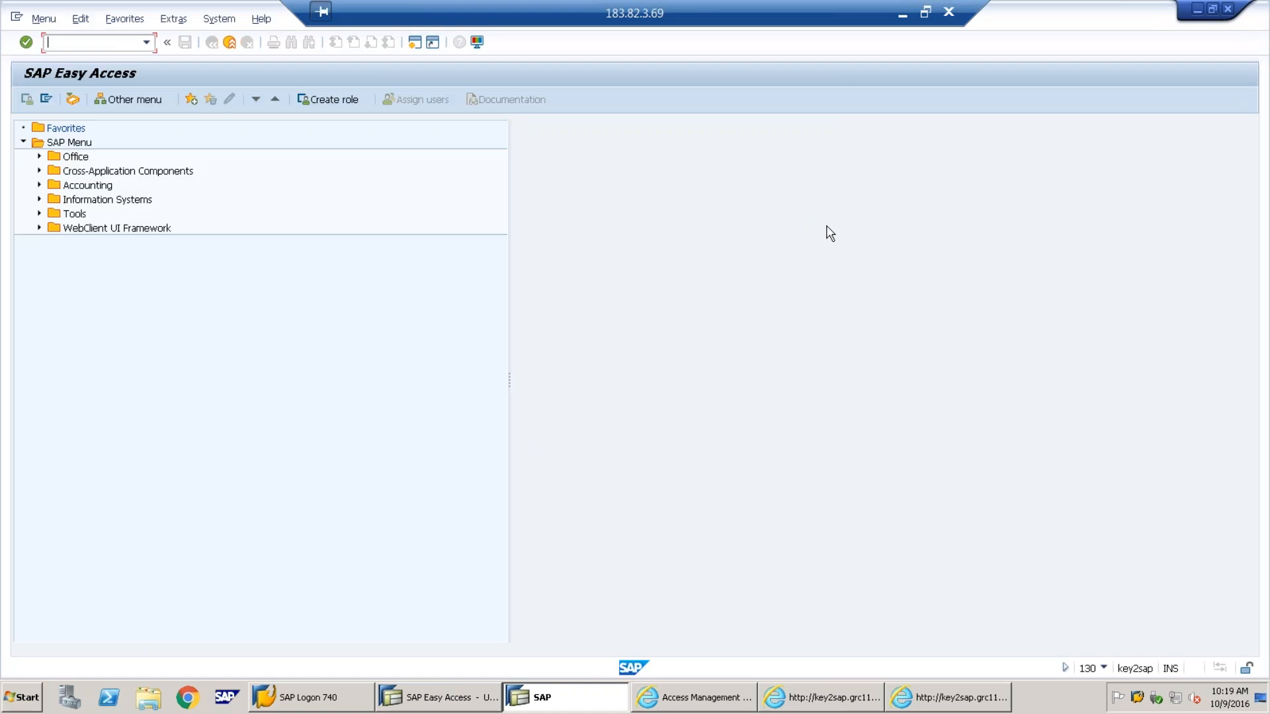
# In PFCG, display role Z:ROLE1 and its authorization profile details
pyautogui.write('pfcg')
pyautogui.press('Return')
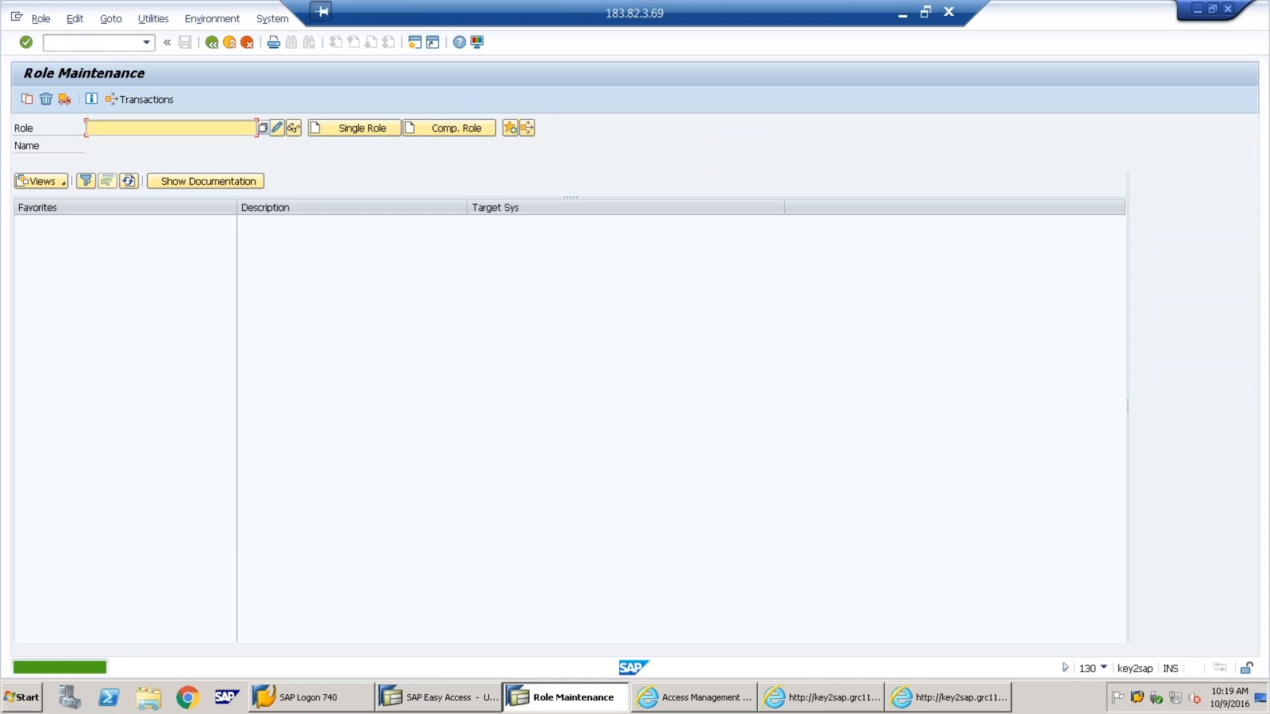
pyautogui.write('z')
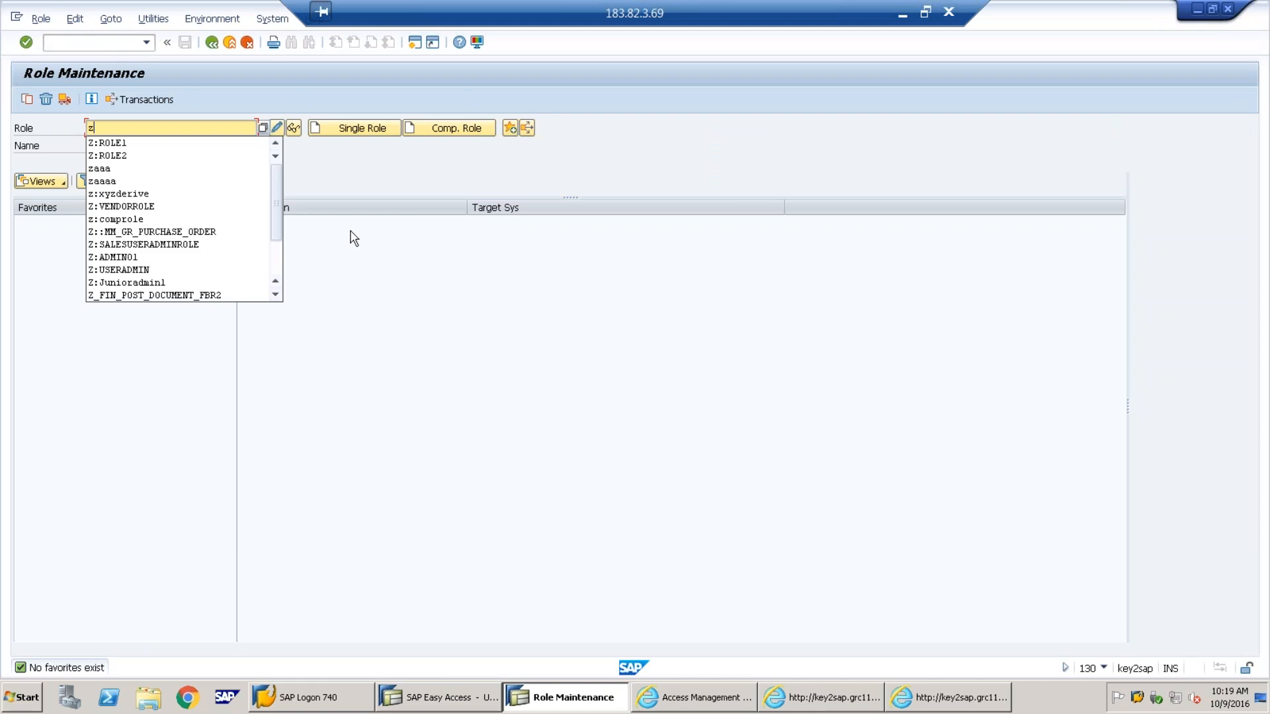
pyautogui.click(171, 144)
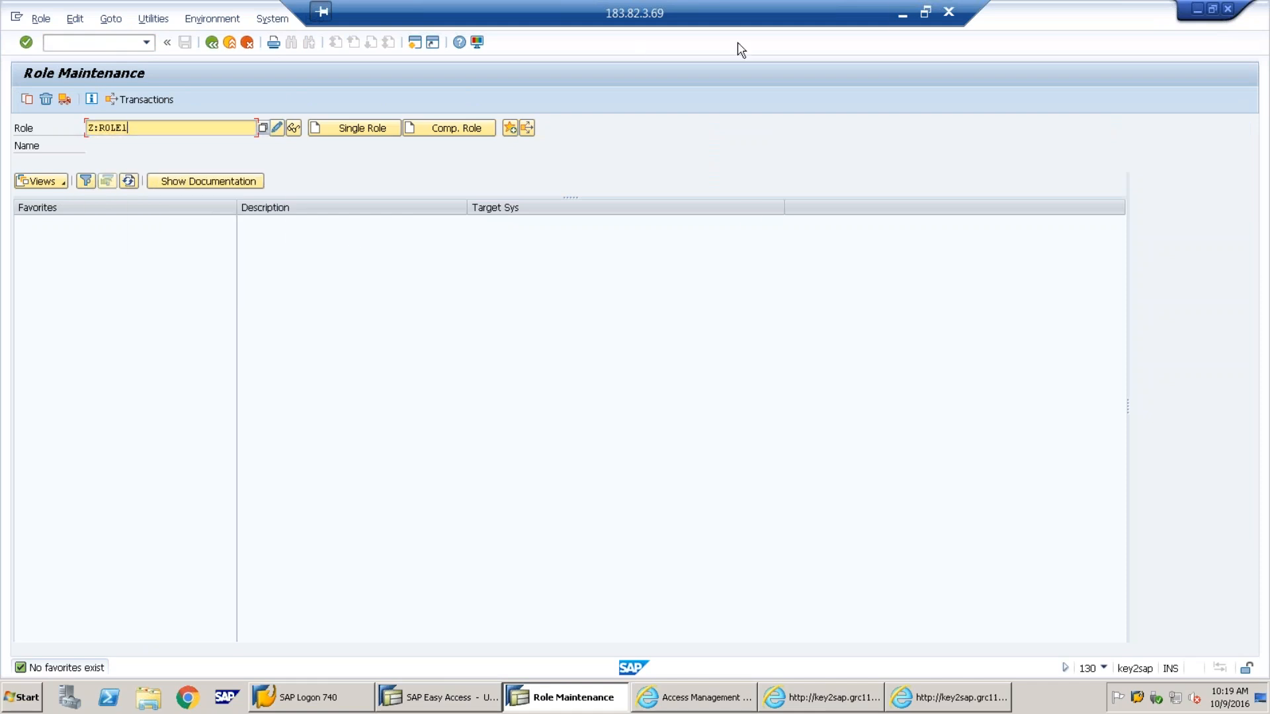
pyautogui.click(901, 16)
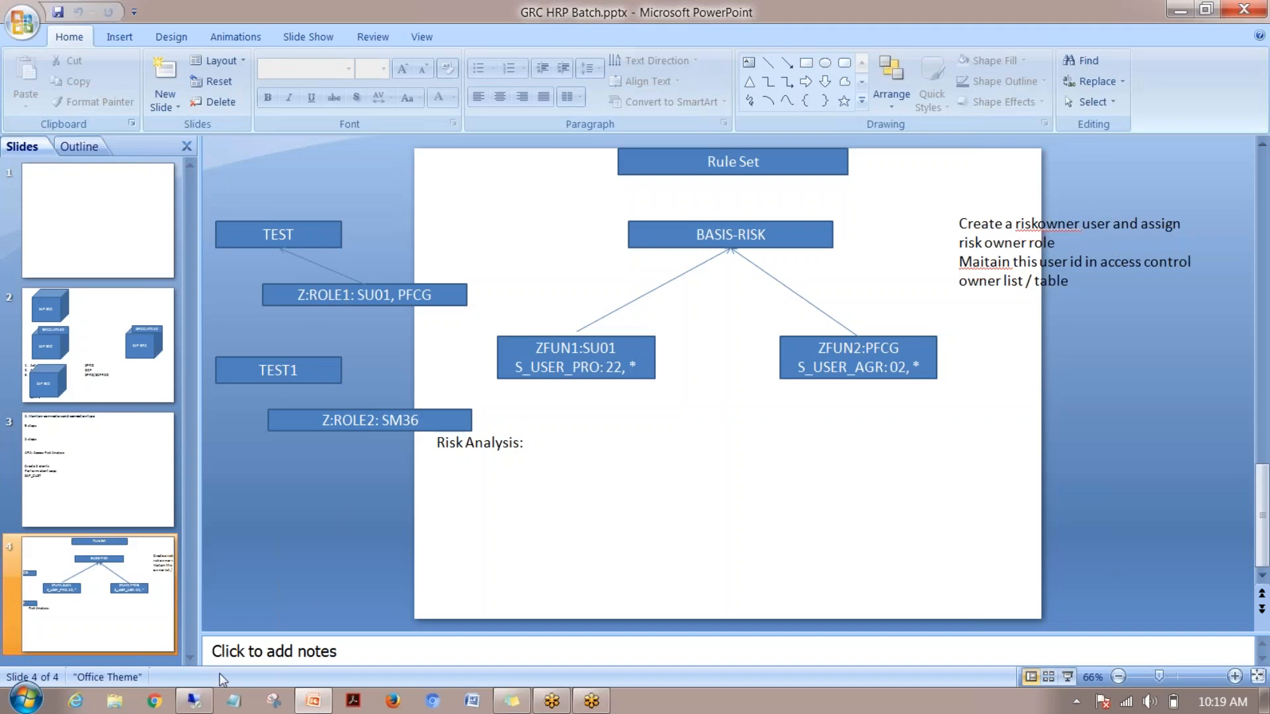
pyautogui.click(194, 701)
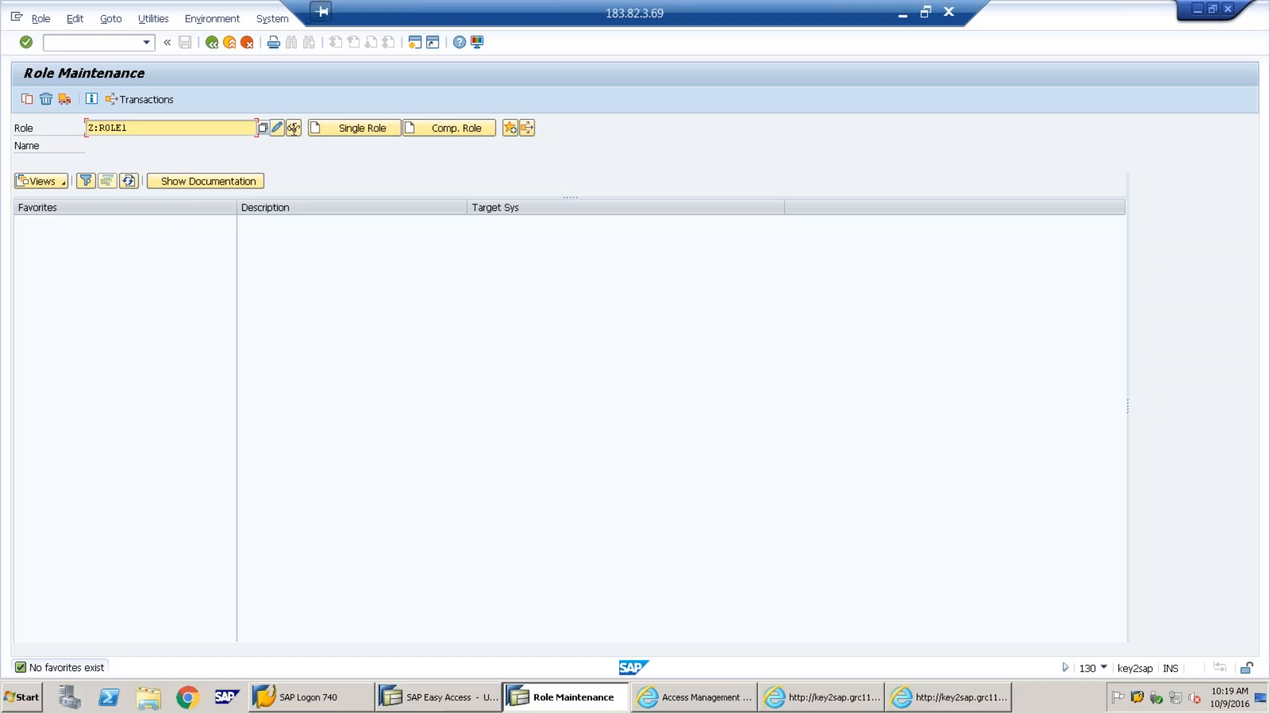
pyautogui.click(293, 128)
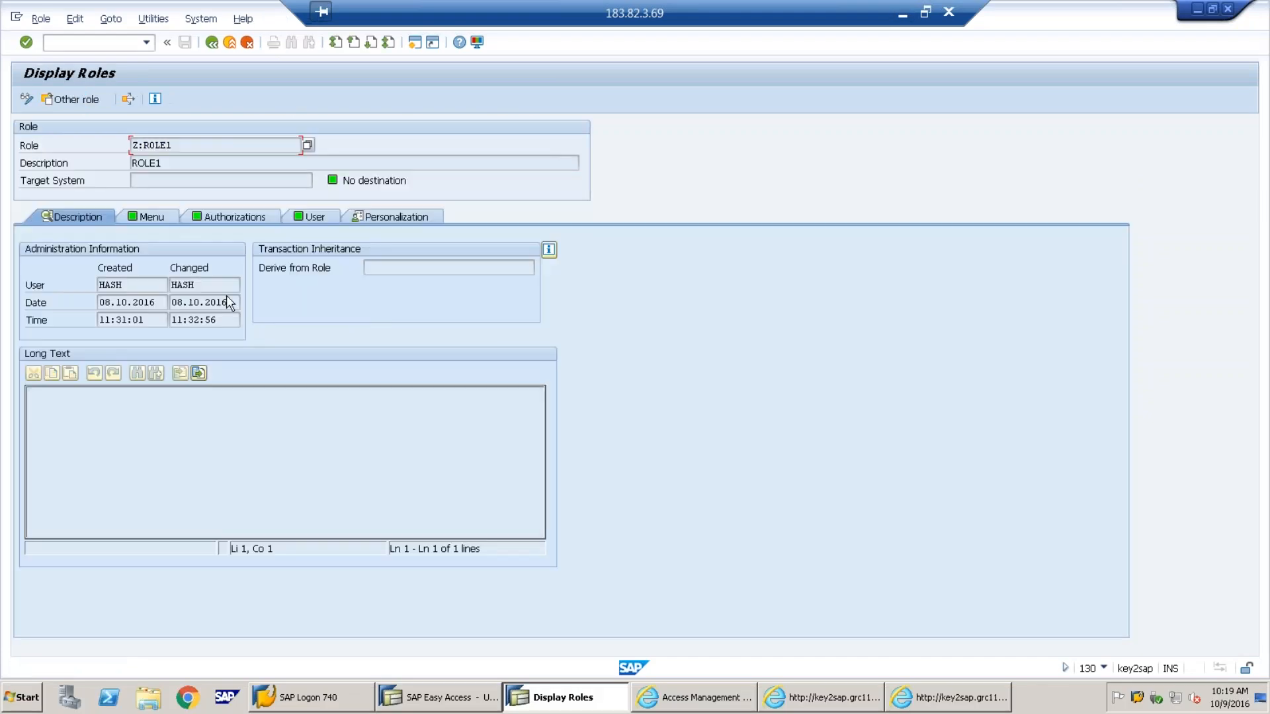
pyautogui.click(232, 217)
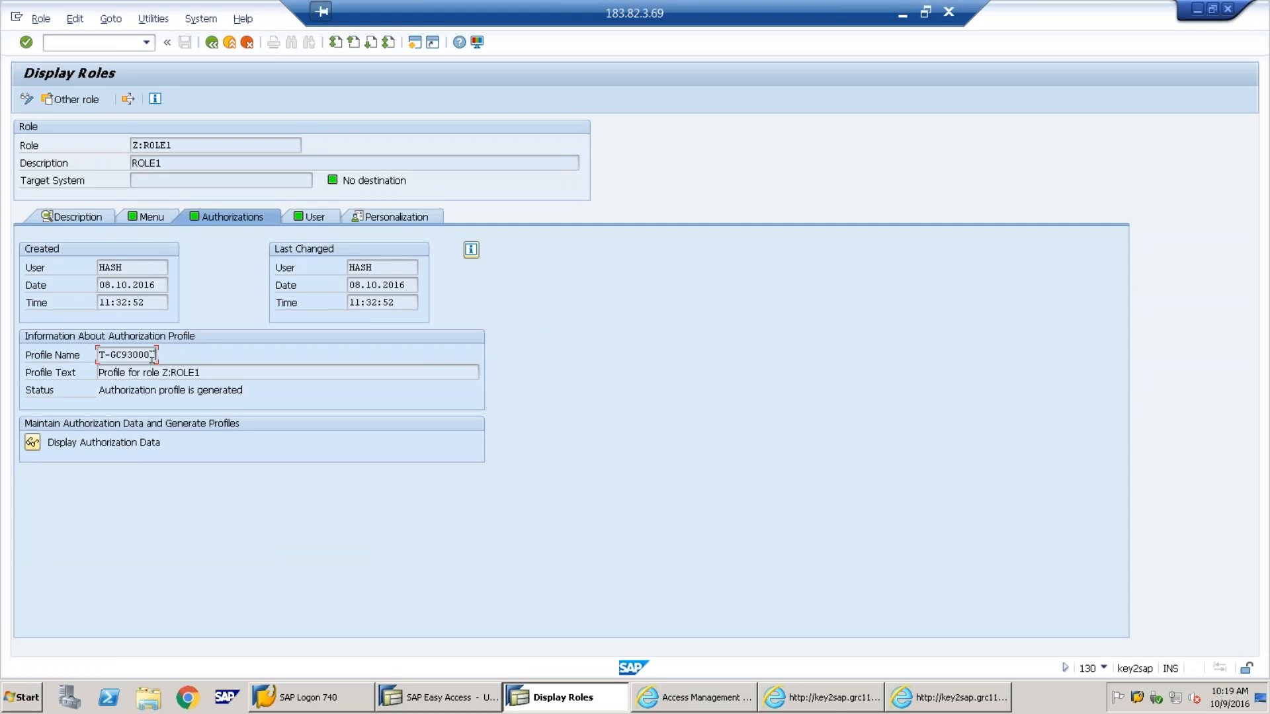
# Select the profile name T-GC930001 and return to the Profile Level analysis
pyautogui.moveTo(158, 357); pyautogui.dragTo(83, 357)
pyautogui.rightClick(112, 358)
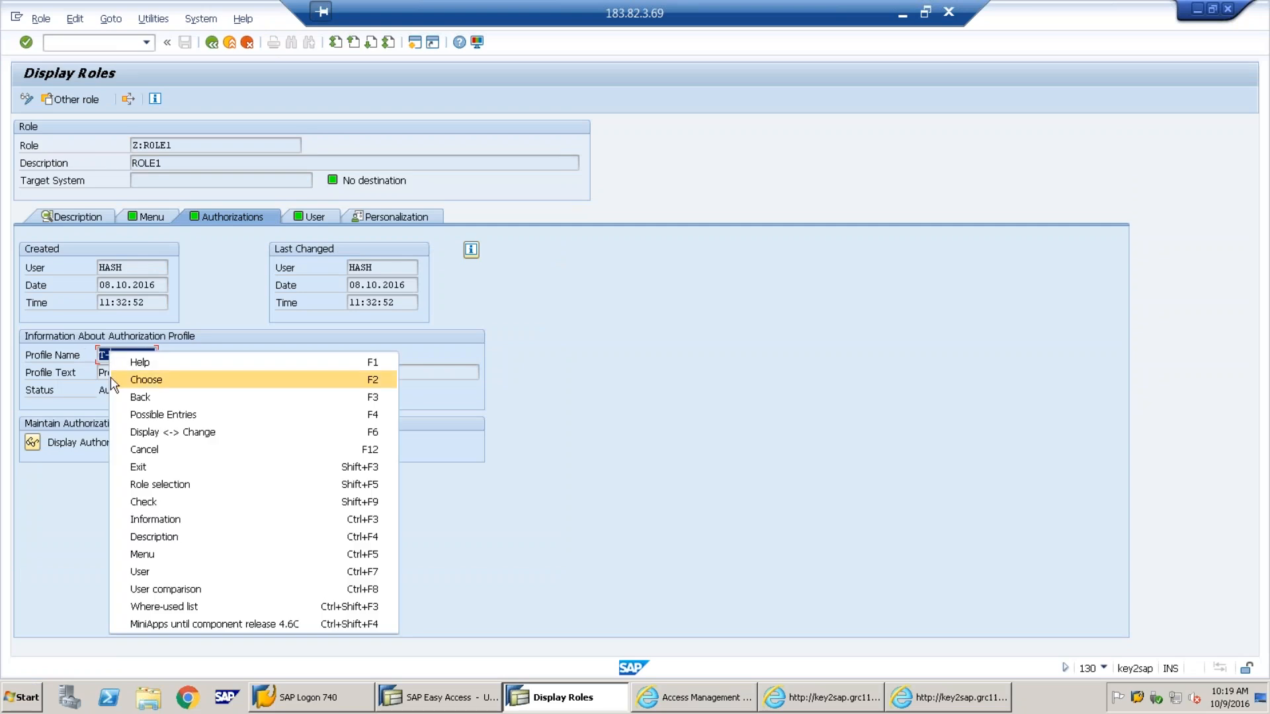
pyautogui.click(67, 372)
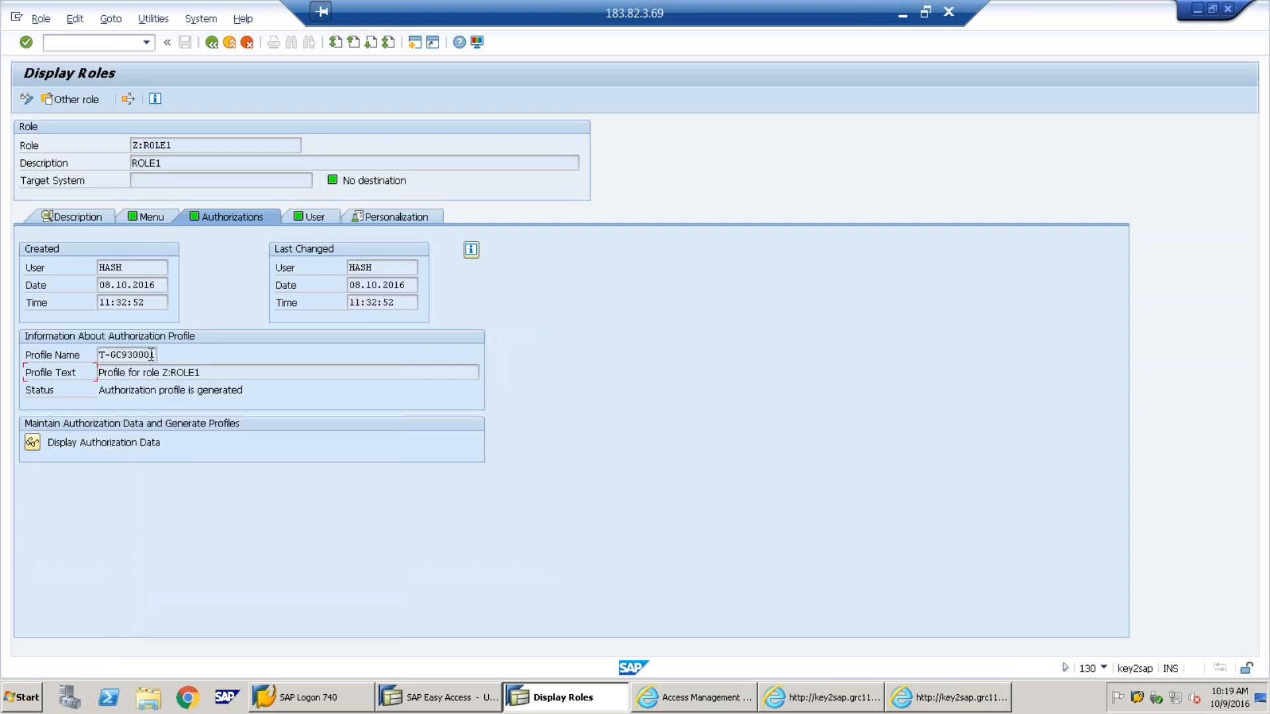
pyautogui.moveTo(156, 356); pyautogui.dragTo(95, 356)
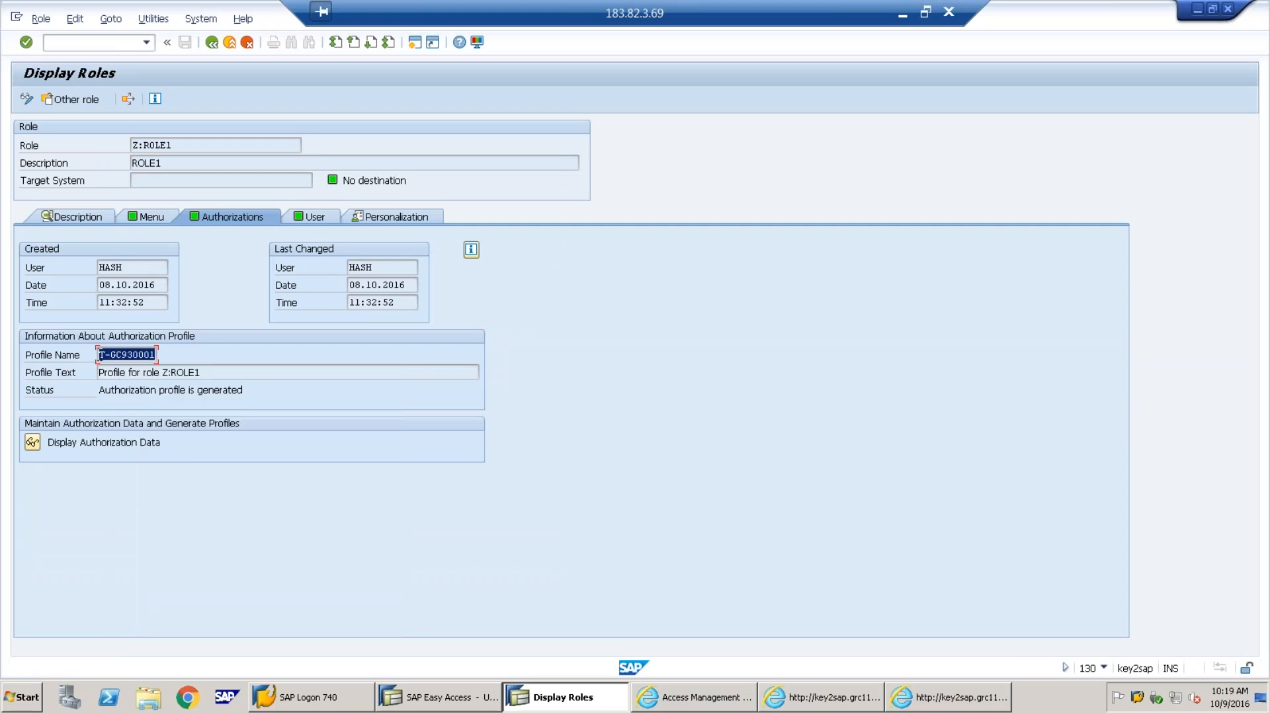
pyautogui.click(771, 455)
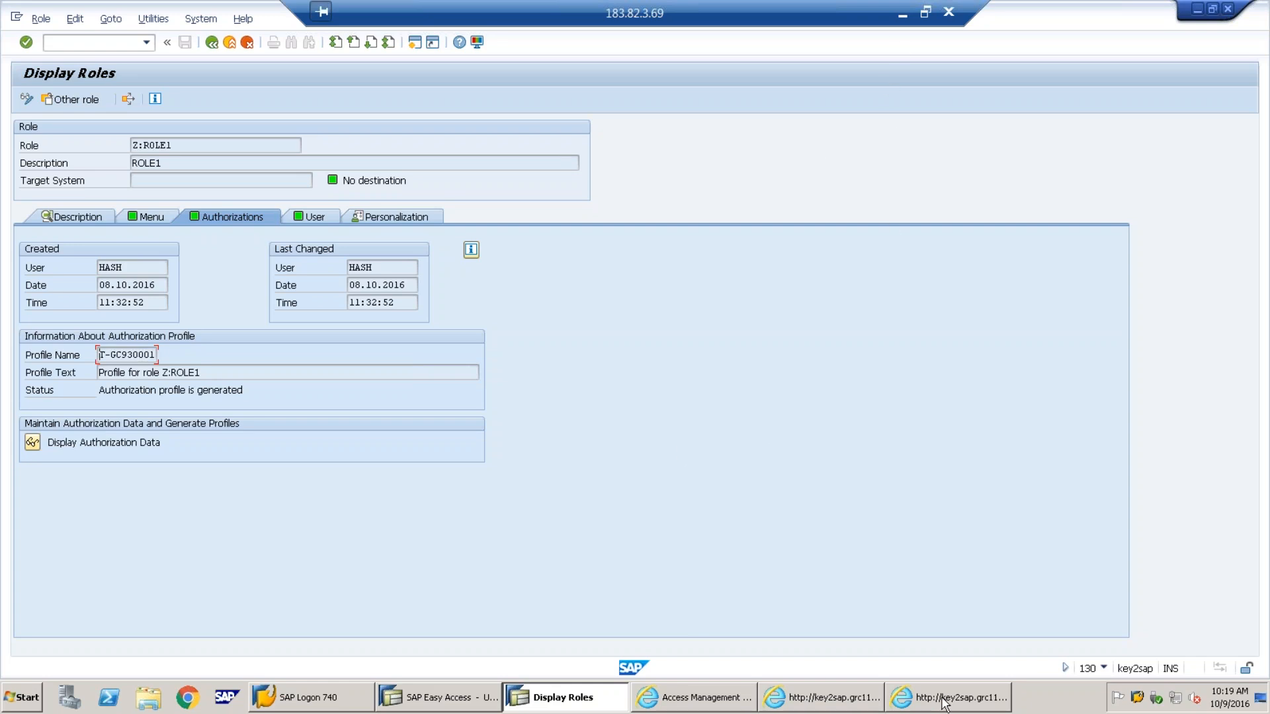
pyautogui.click(915, 702)
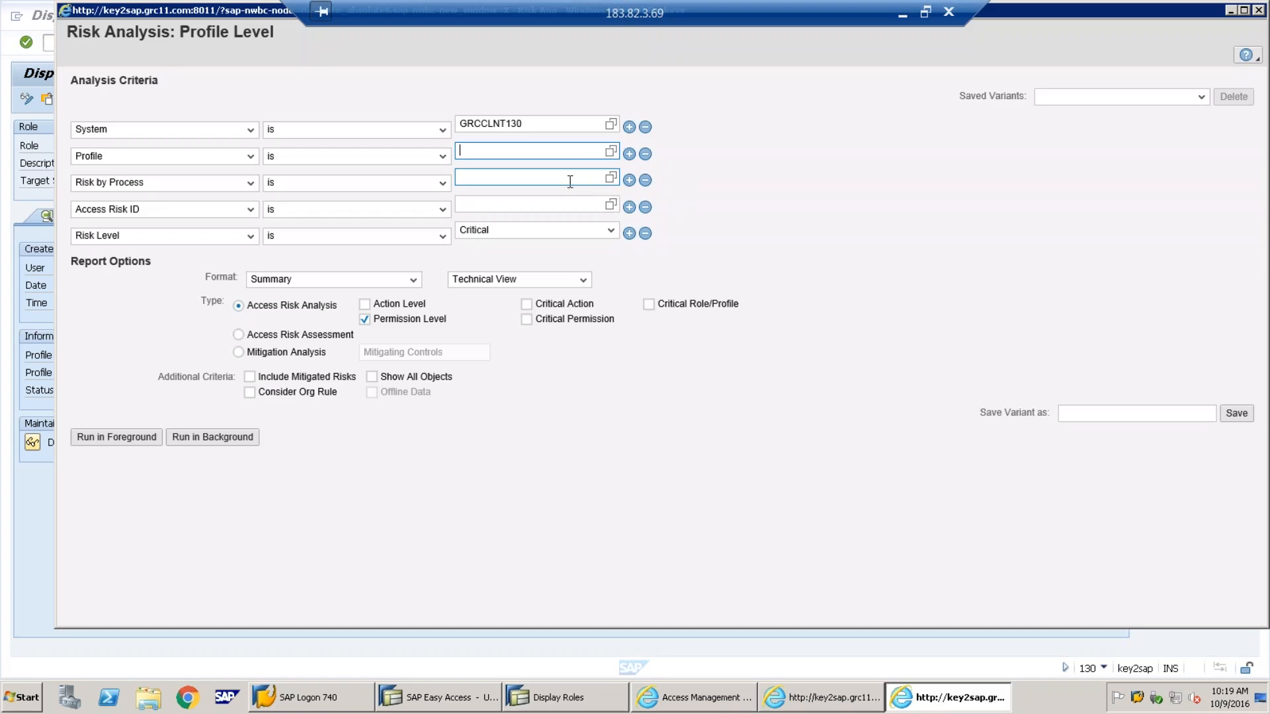
# Run the profile analysis for T-GC930001 without process or risk ID filters, all risk levels, action level included
pyautogui.hotkey('ctrl', 'v')
pyautogui.click(645, 180)
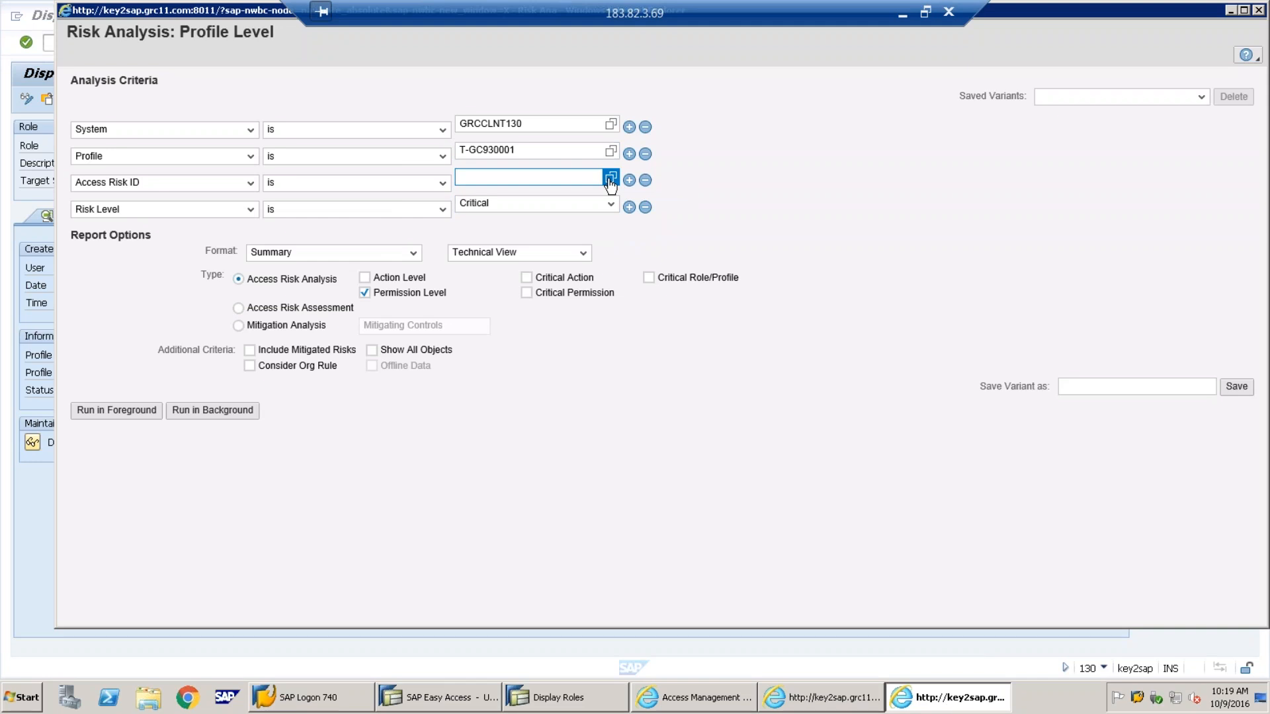
pyautogui.click(645, 181)
pyautogui.click(595, 178)
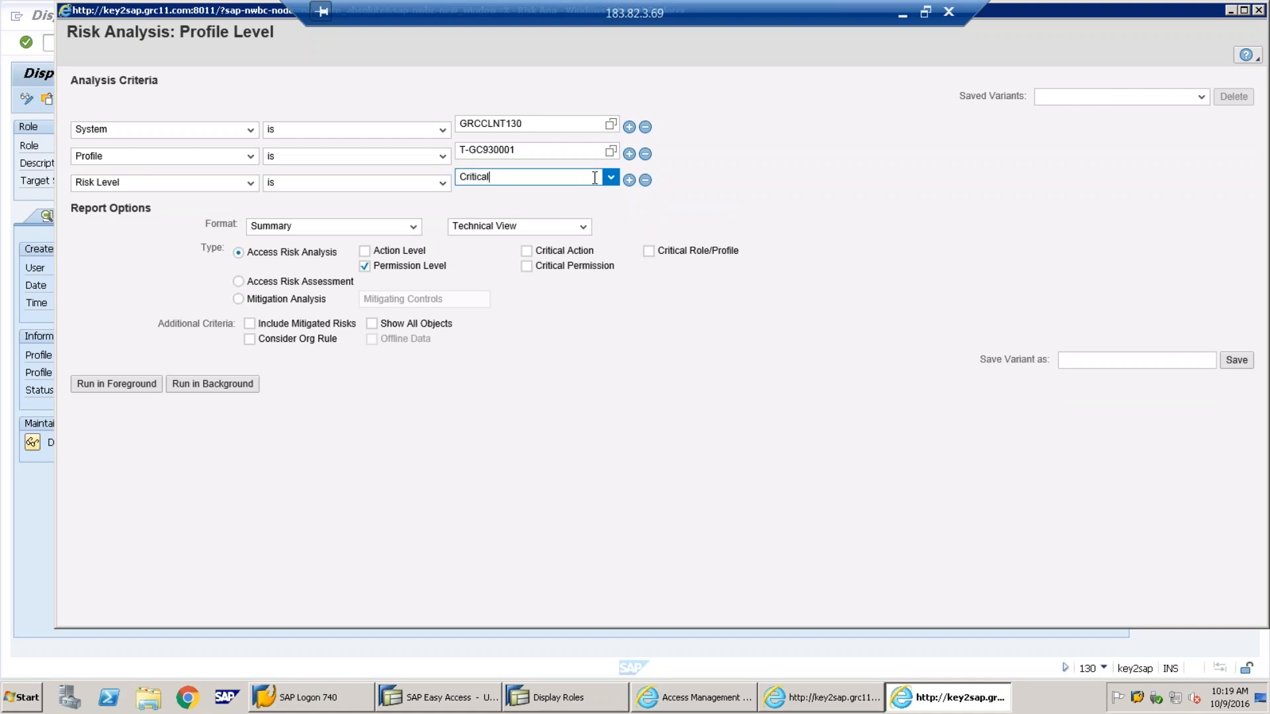
pyautogui.click(604, 178)
pyautogui.click(483, 243)
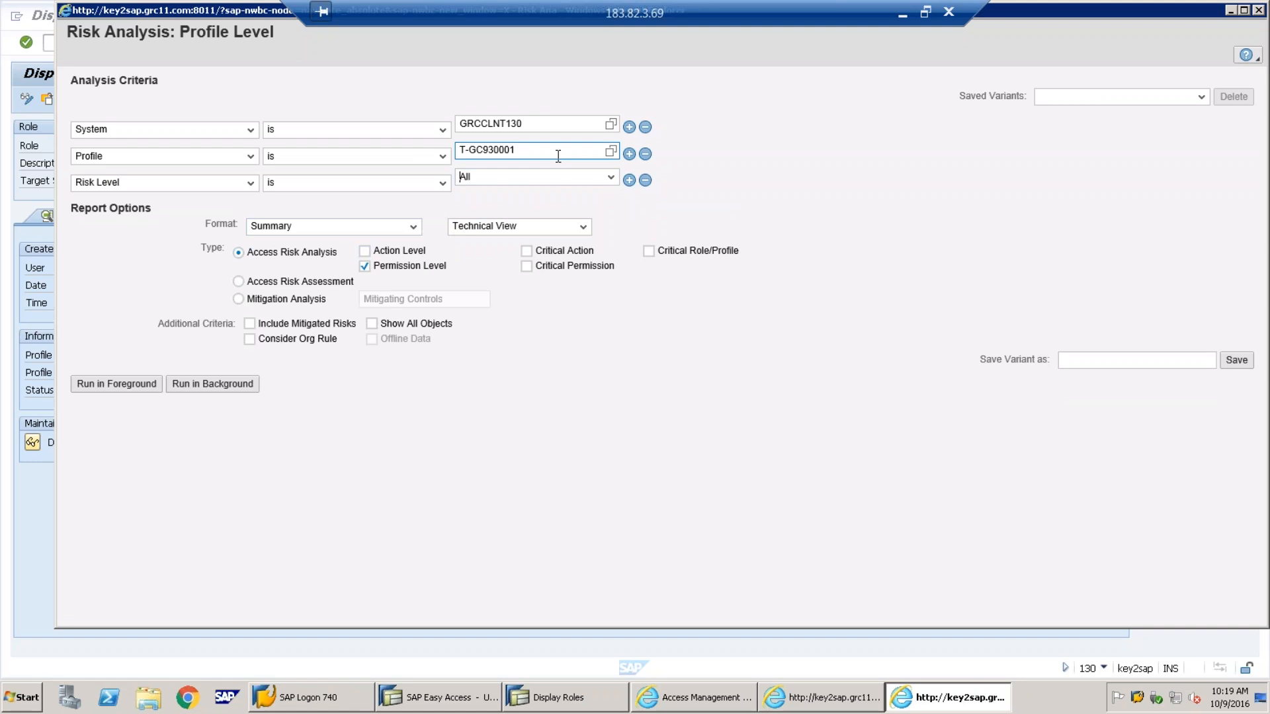
pyautogui.click(365, 251)
pyautogui.click(126, 391)
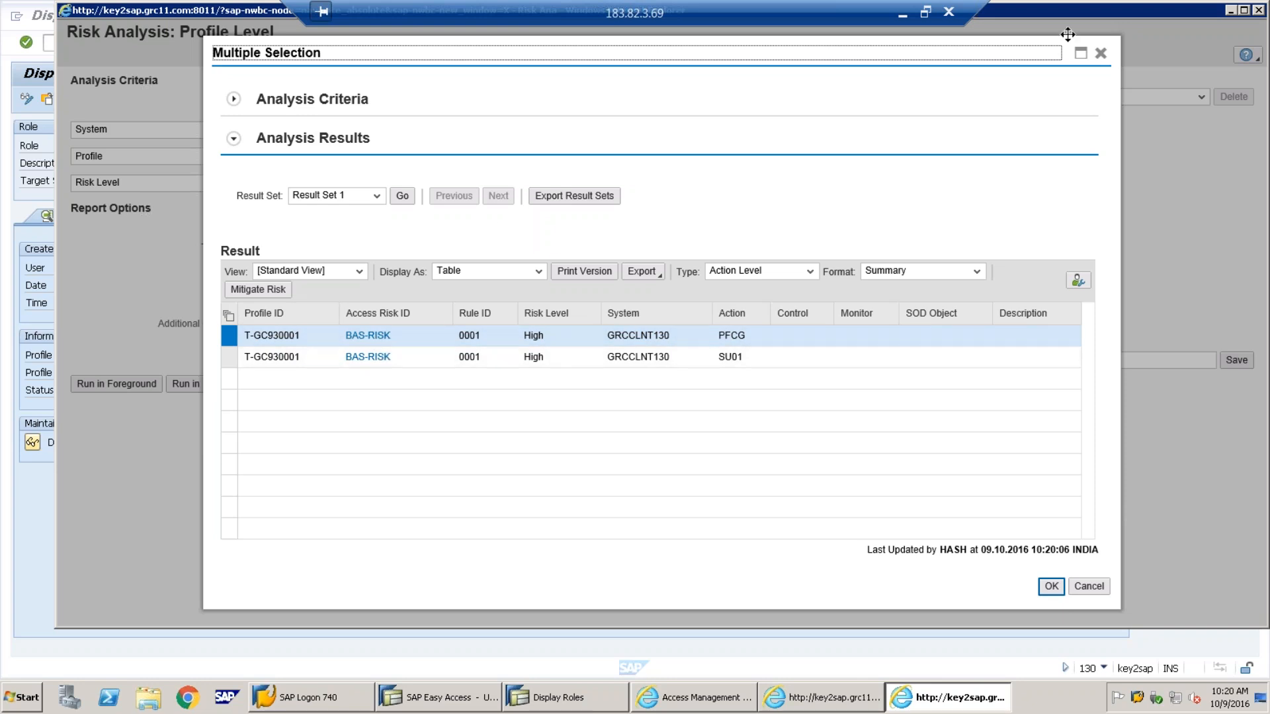
pyautogui.click(1100, 53)
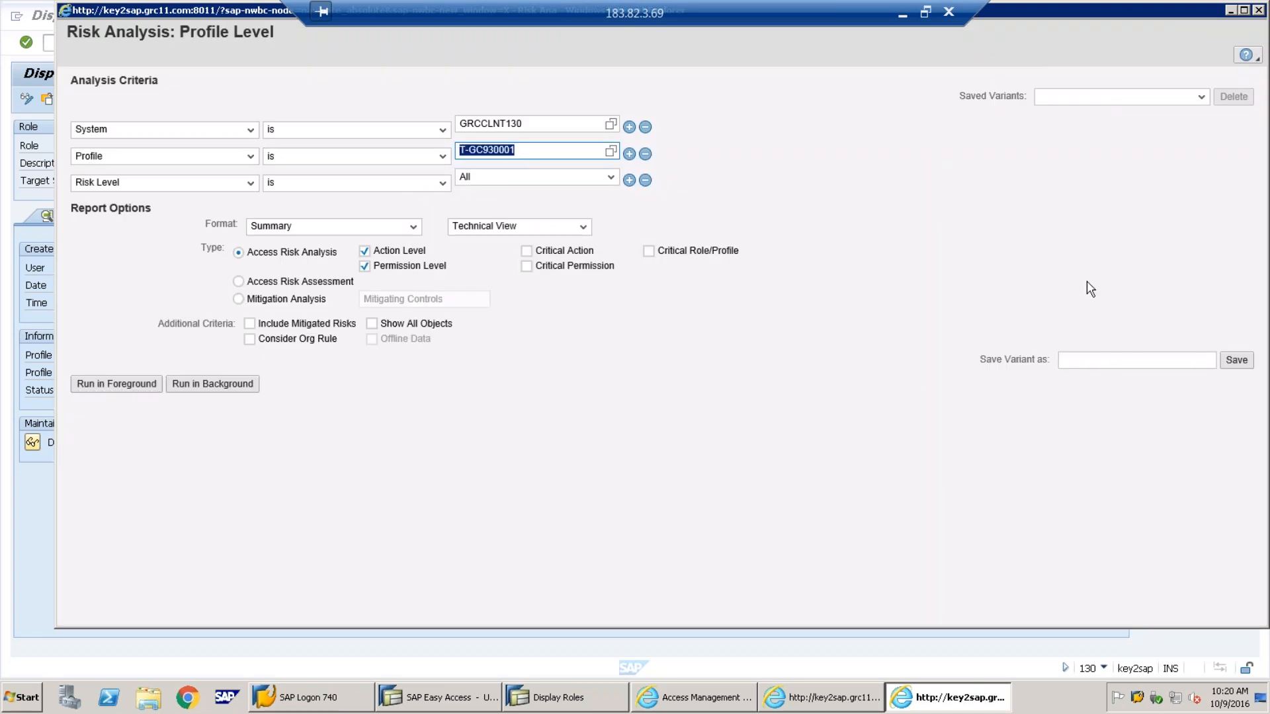
pyautogui.write('*')
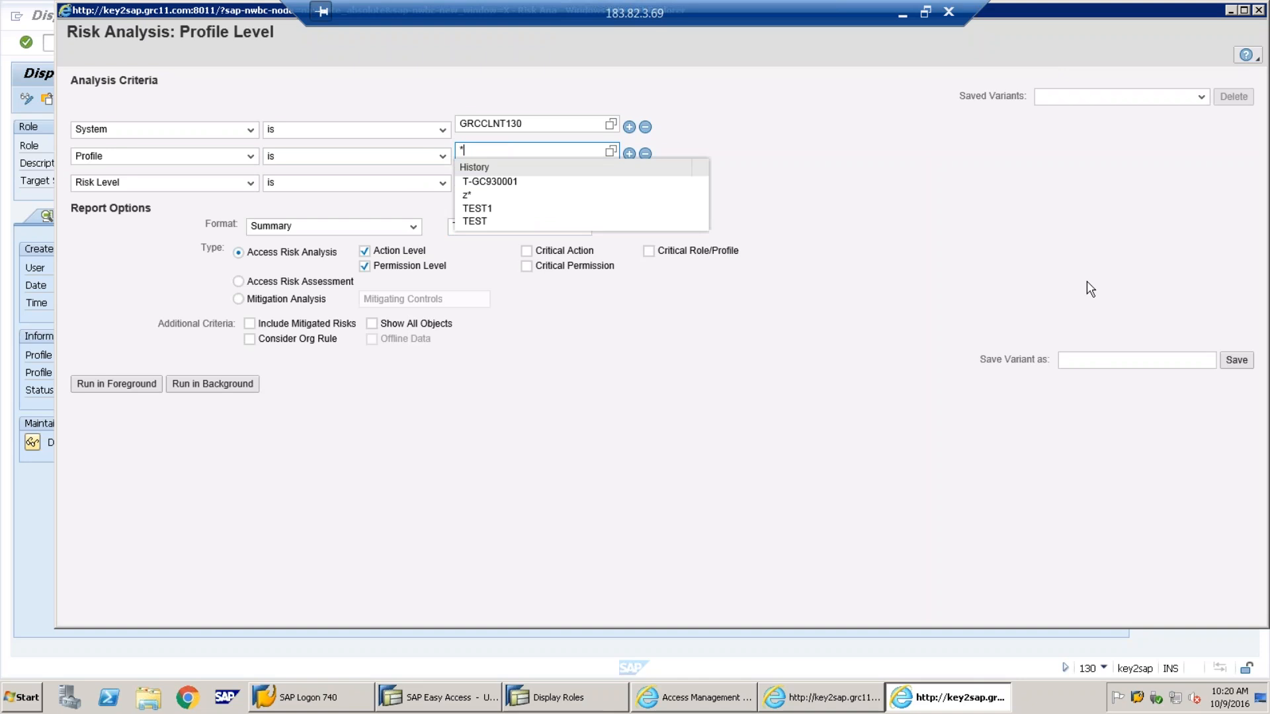
pyautogui.click(986, 232)
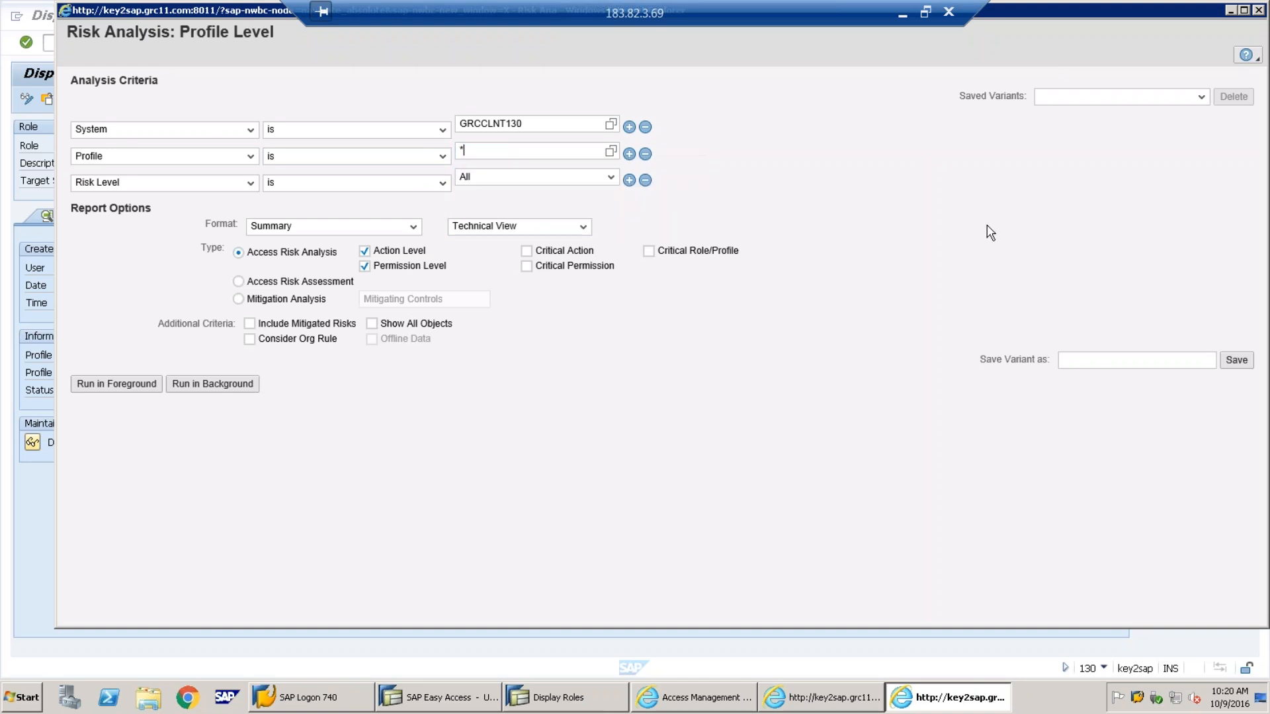
pyautogui.click(464, 153)
pyautogui.click(108, 384)
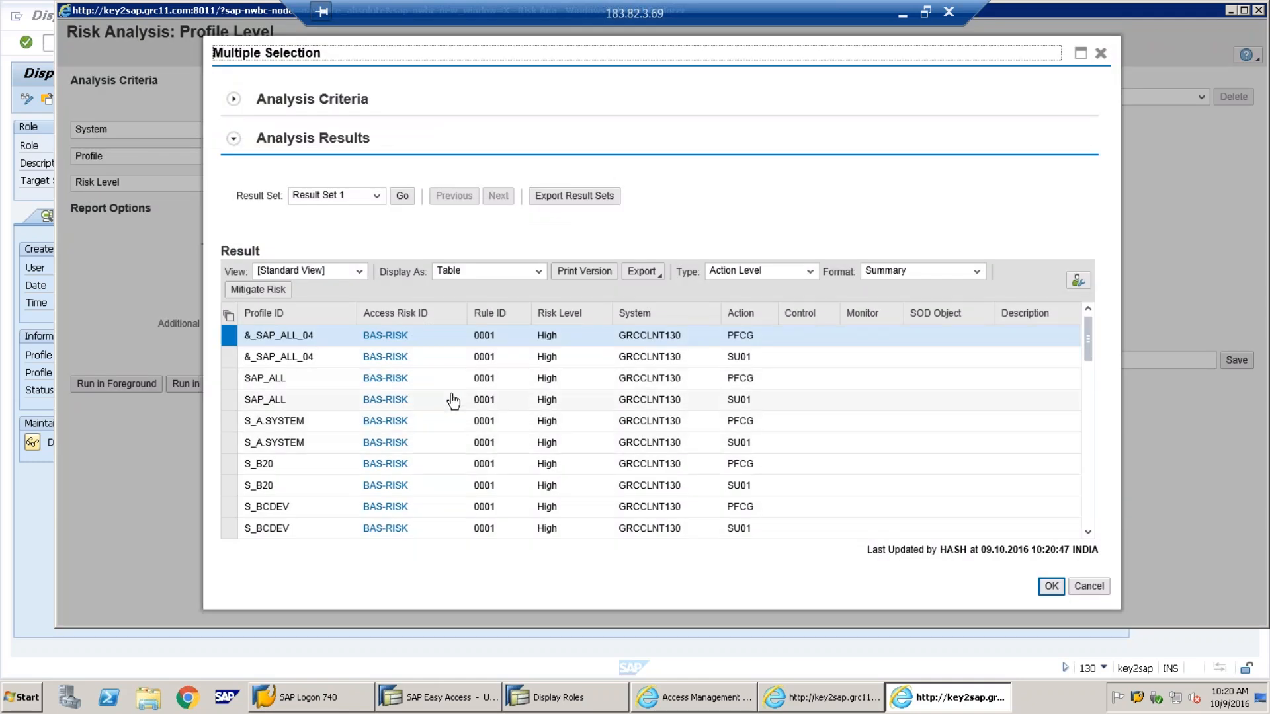
pyautogui.moveTo(1093, 342); pyautogui.dragTo(1092, 532)
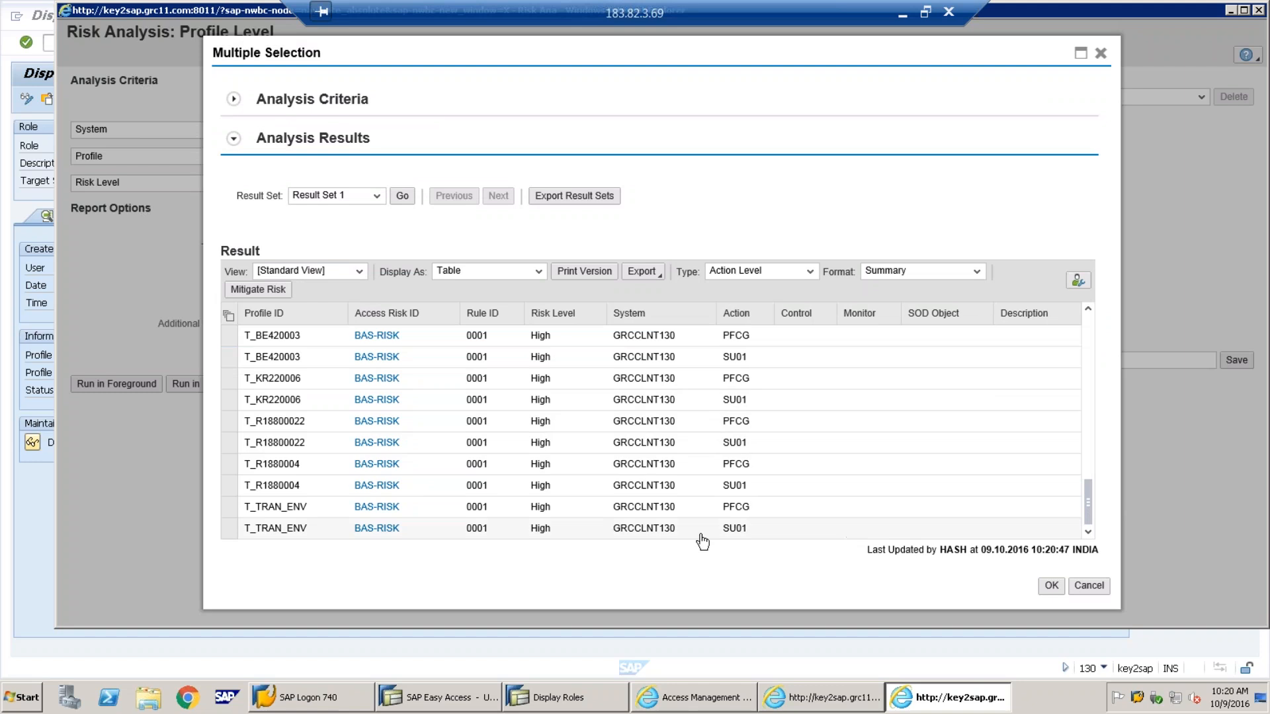
pyautogui.scroll(1, 574, 414)
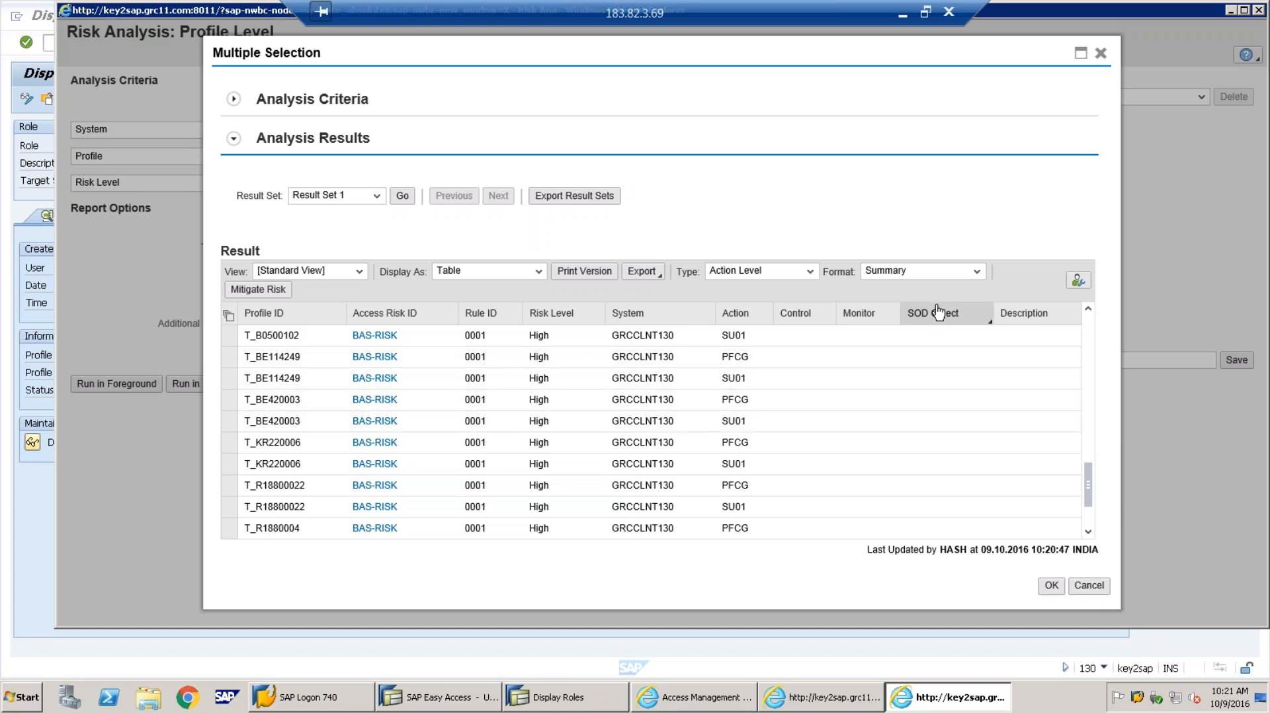
# Switch the results to Detail format and scroll down to the S_BCDEV rows
pyautogui.click(977, 272)
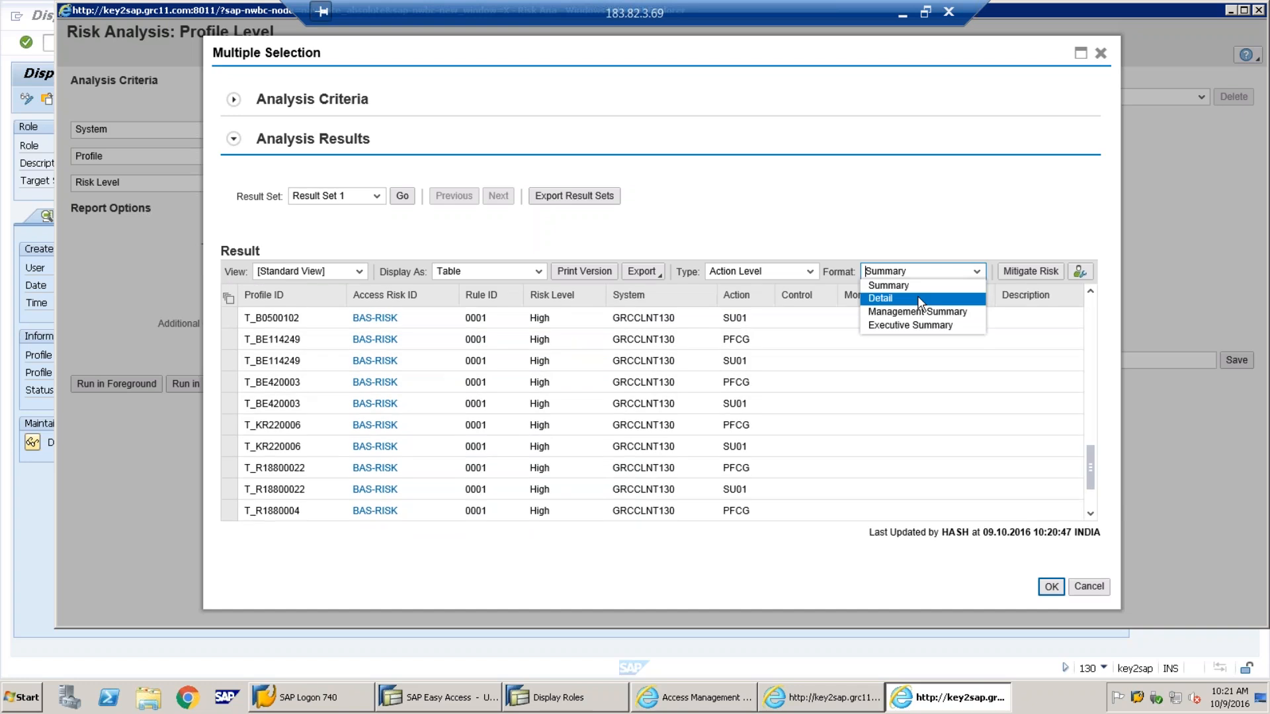
pyautogui.click(919, 300)
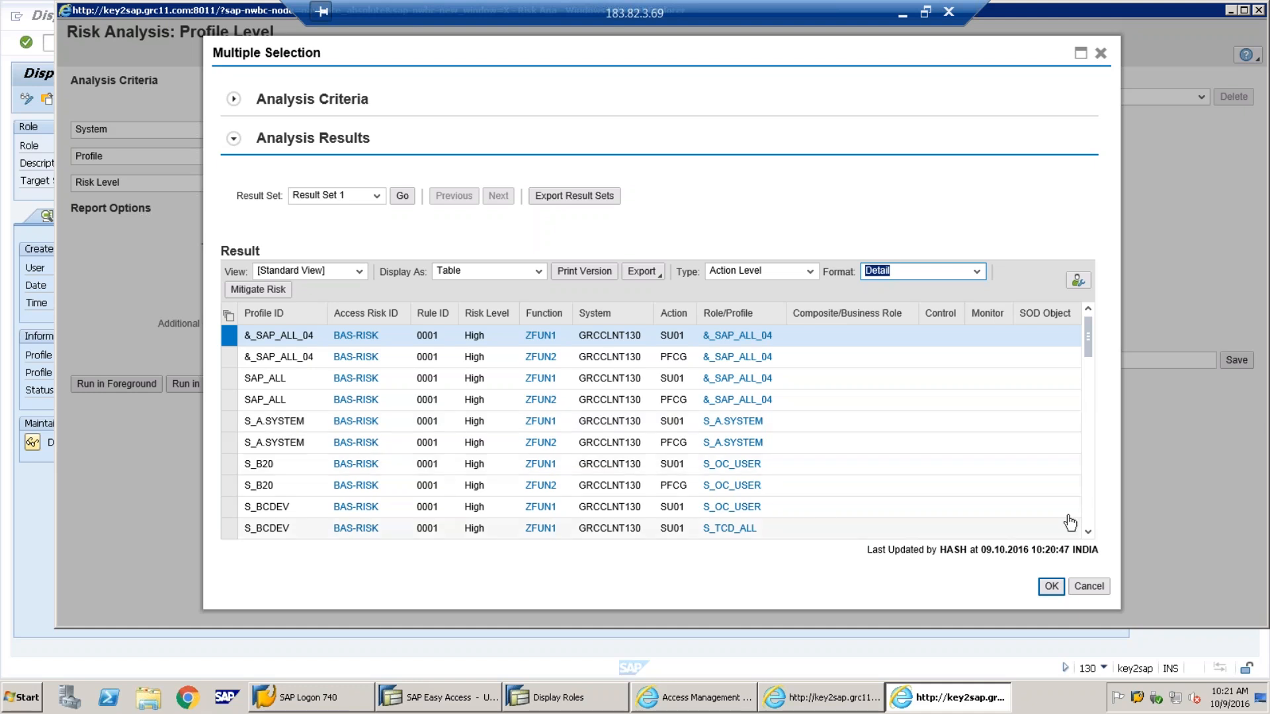
pyautogui.click(1088, 534)
pyautogui.click(1089, 535)
pyautogui.click(1089, 534)
pyautogui.click(1088, 534)
pyautogui.click(1088, 535)
pyautogui.click(1088, 535)
pyautogui.click(1088, 535)
pyautogui.click(1088, 535)
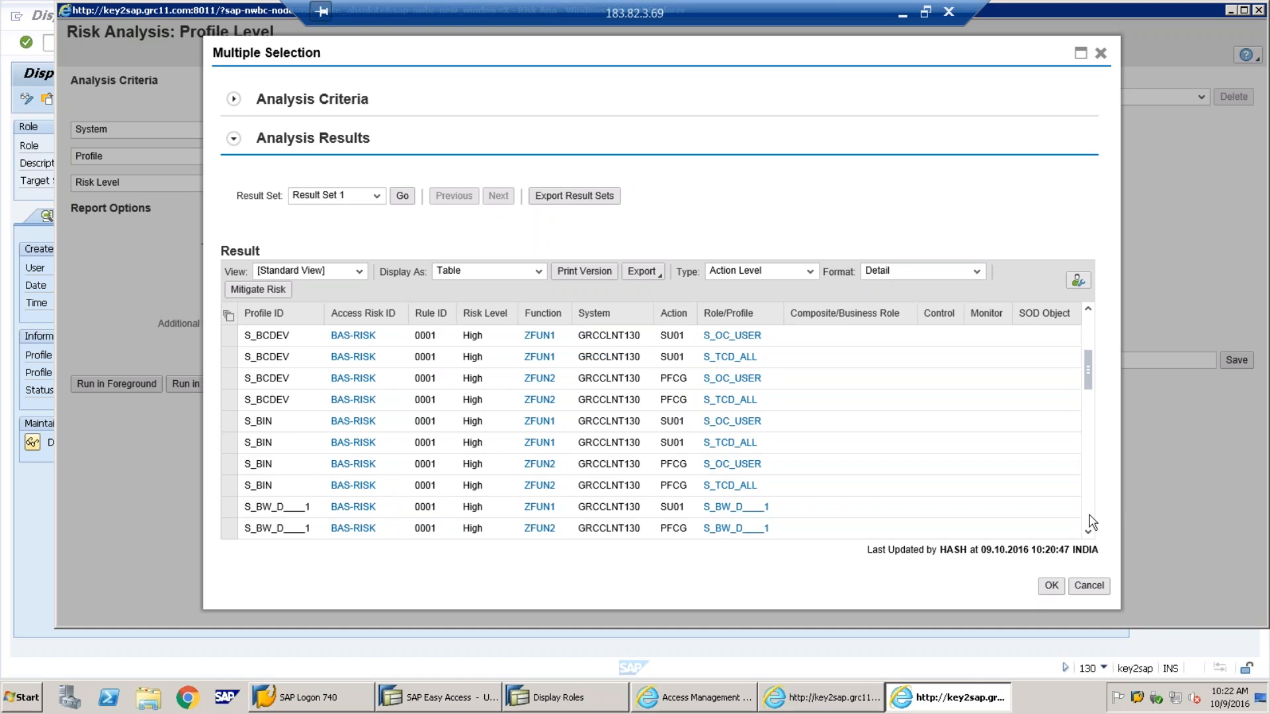
pyautogui.scroll(-5, 1092, 523)
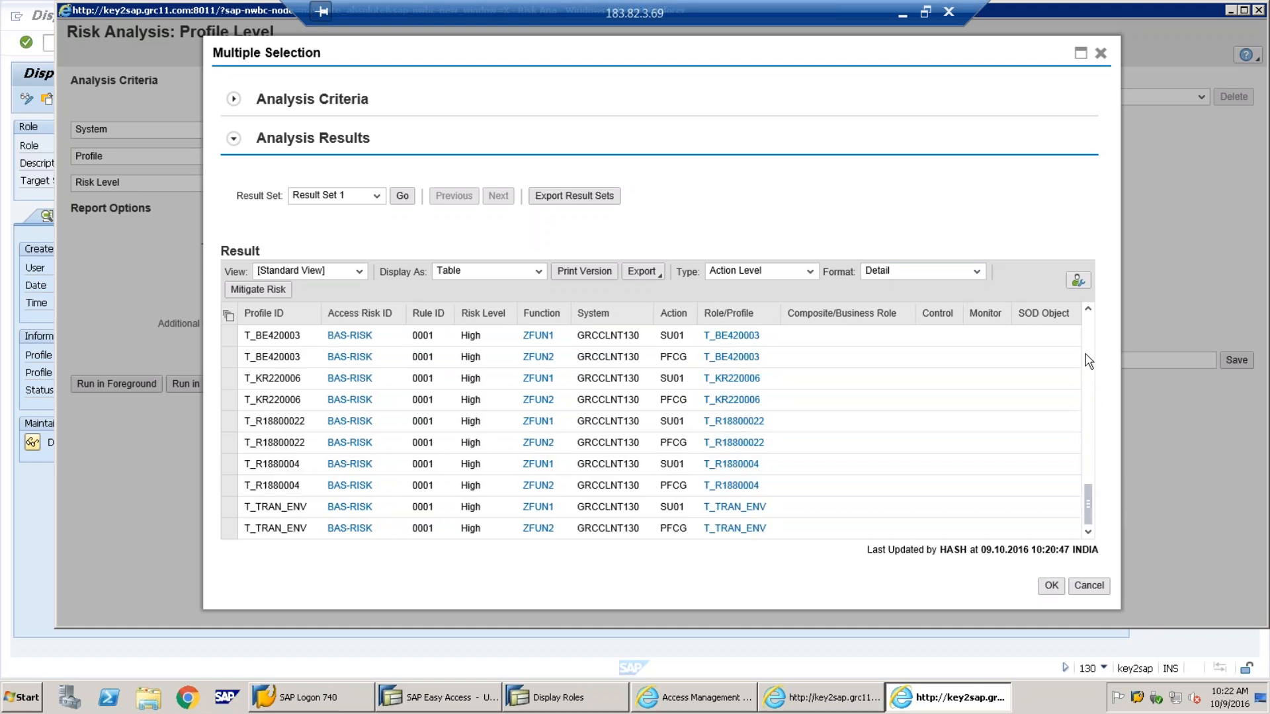
# Scroll back up through the detailed results to the earlier S_BCDEV rows
pyautogui.click(1089, 313)
pyautogui.click(1090, 313)
pyautogui.click(1089, 313)
pyautogui.click(1090, 313)
pyautogui.click(1089, 313)
pyautogui.click(1090, 313)
pyautogui.click(1089, 312)
pyautogui.click(1090, 313)
pyautogui.click(1089, 313)
pyautogui.click(1090, 313)
pyautogui.click(1089, 313)
pyautogui.click(1089, 313)
pyautogui.click(1089, 313)
pyautogui.click(1090, 313)
pyautogui.click(1089, 313)
pyautogui.click(1090, 313)
pyautogui.click(1089, 313)
pyautogui.click(1090, 313)
pyautogui.click(1089, 313)
pyautogui.click(1090, 313)
pyautogui.click(1090, 313)
pyautogui.click(1090, 312)
pyautogui.click(1090, 313)
pyautogui.click(1089, 313)
pyautogui.click(1089, 313)
pyautogui.click(1089, 313)
pyautogui.click(1089, 312)
pyautogui.click(1090, 312)
pyautogui.click(1089, 313)
pyautogui.click(1090, 312)
pyautogui.click(1090, 313)
pyautogui.click(1089, 313)
pyautogui.click(1090, 313)
pyautogui.click(1090, 313)
pyautogui.click(1090, 313)
pyautogui.click(1090, 313)
pyautogui.click(1090, 313)
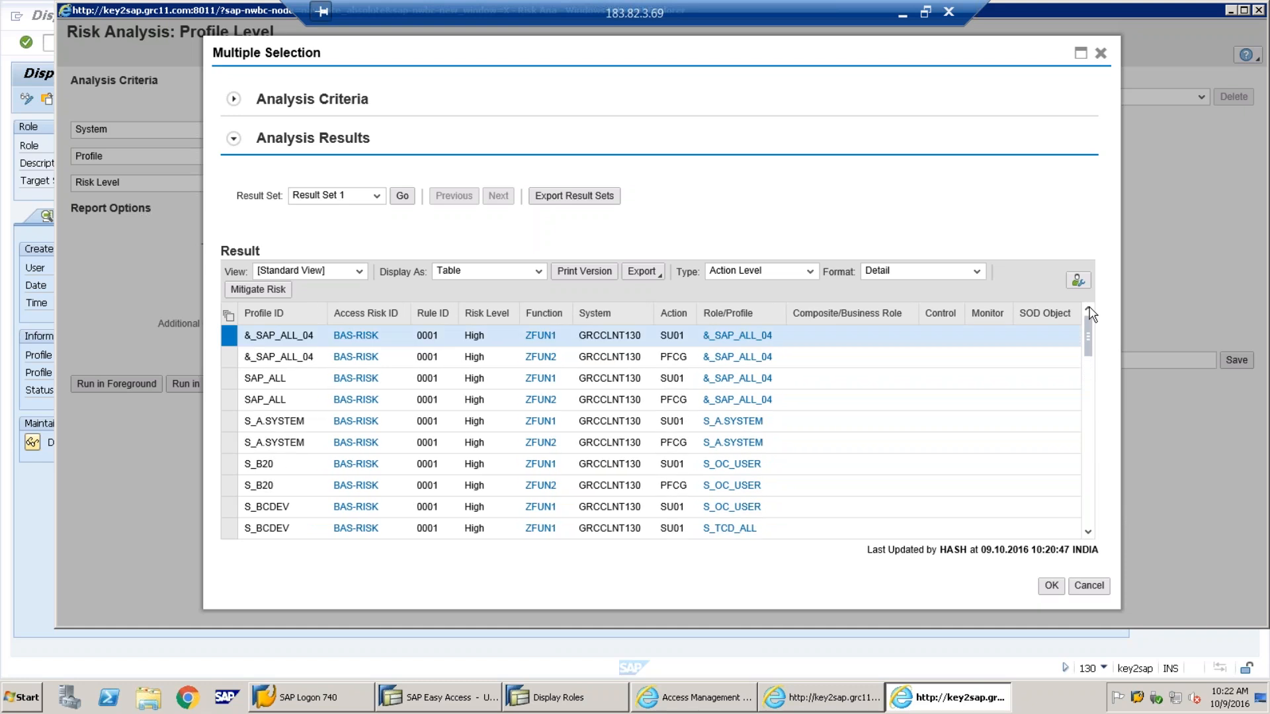
# Scroll the detailed results down to the T-GC930001 profile rows
pyautogui.click(1089, 535)
pyautogui.scroll(-9, 1089, 536)
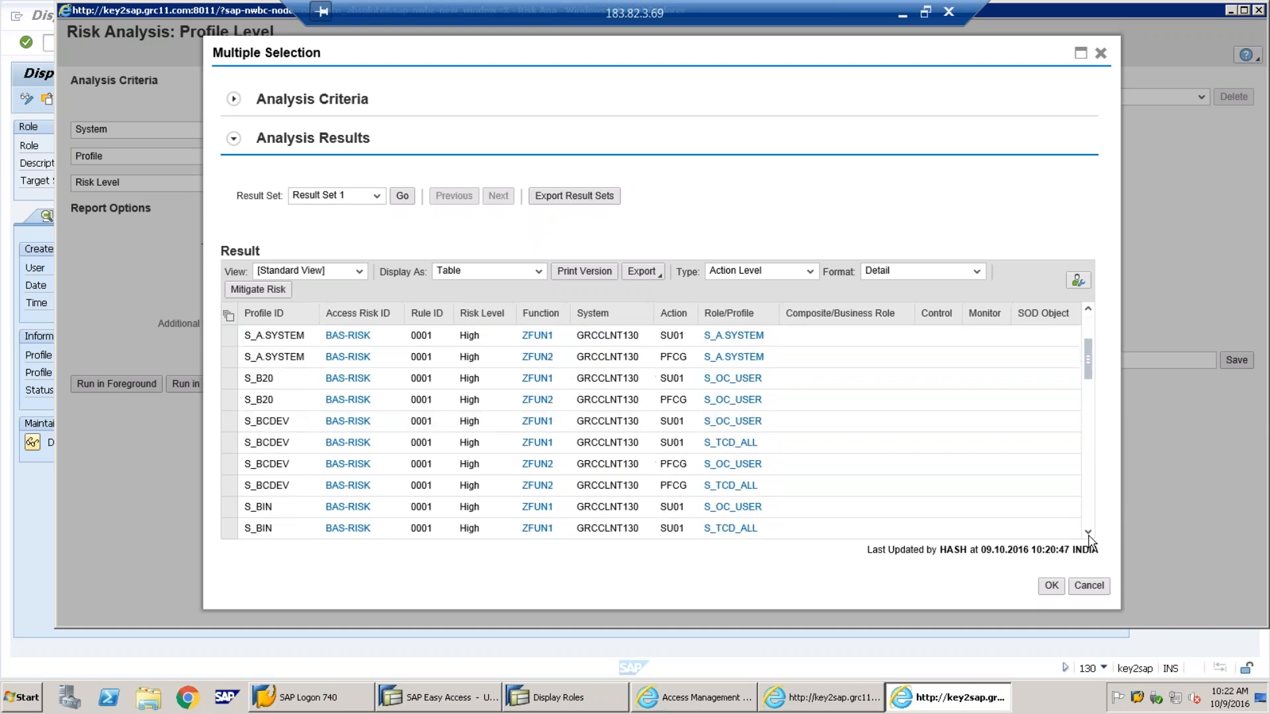
pyautogui.scroll(-6, 1090, 540)
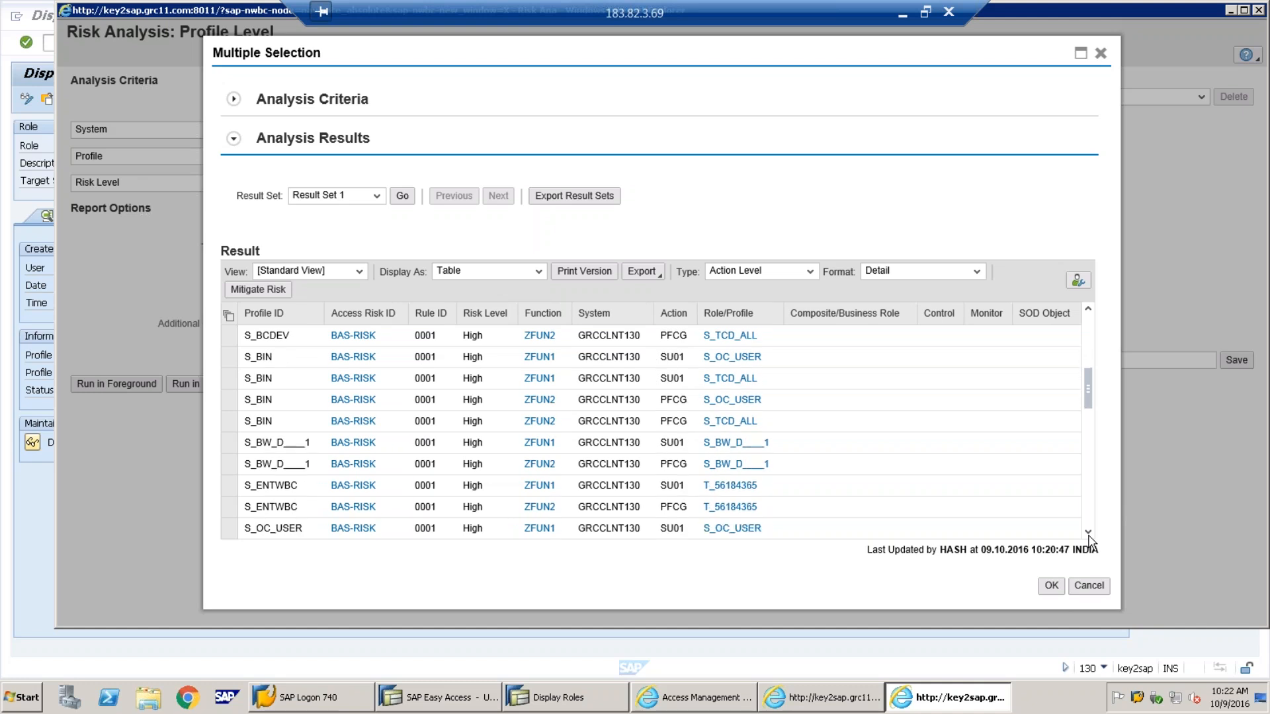
pyautogui.scroll(-4, 1090, 540)
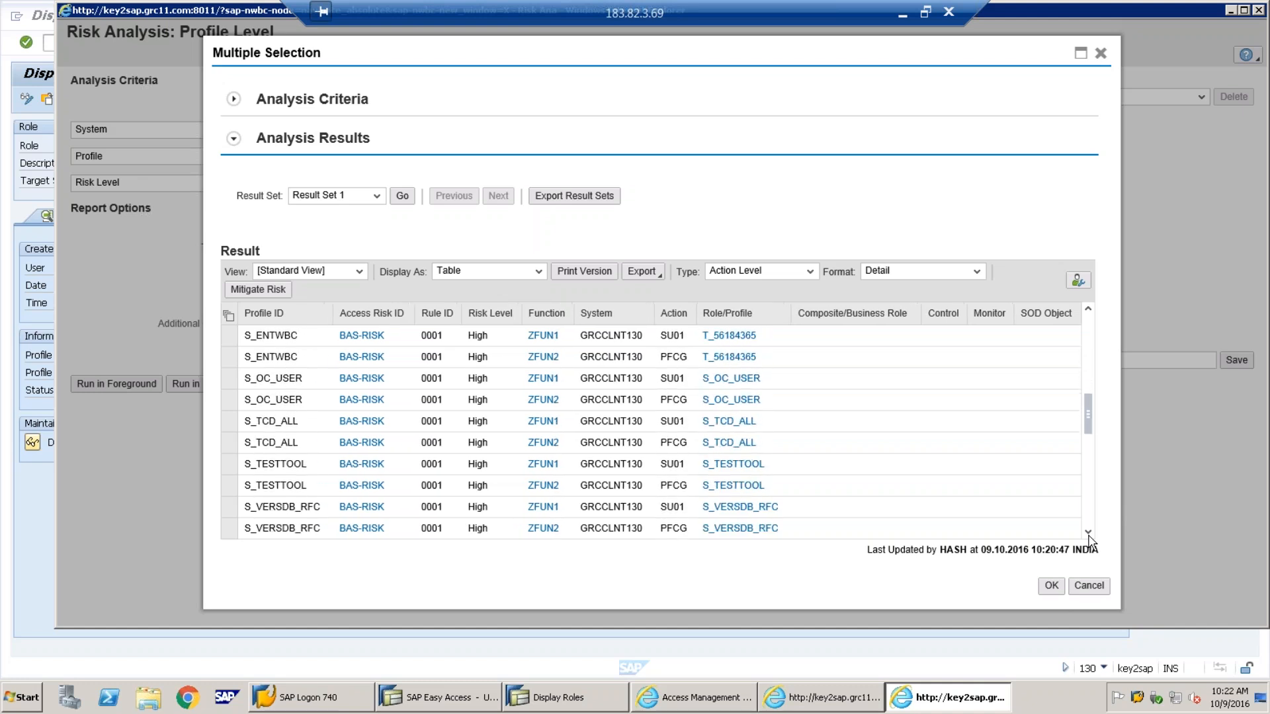
pyautogui.scroll(-2, 1090, 540)
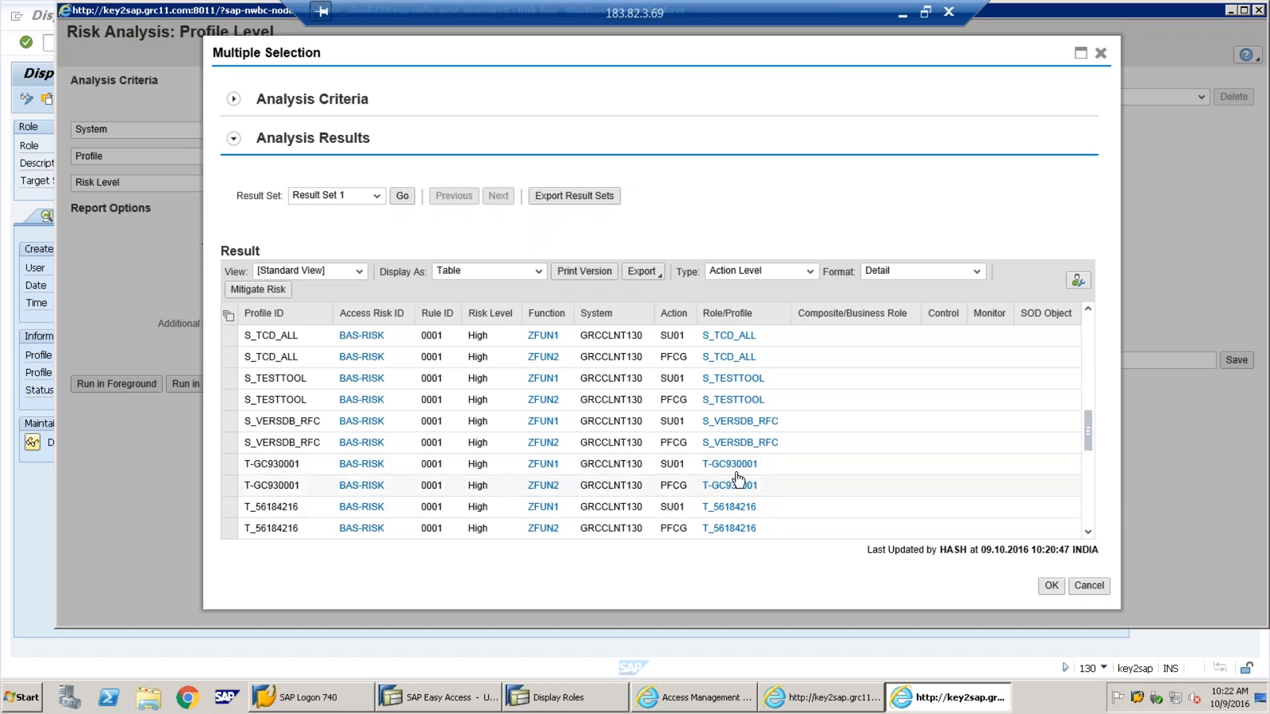
pyautogui.click(1088, 533)
pyautogui.click(1088, 533)
pyautogui.click(1088, 533)
pyautogui.click(1088, 533)
pyautogui.click(1089, 533)
pyautogui.click(1088, 533)
# Review the later T_ profile rows, return to the top, and close the results
pyautogui.click(1088, 533)
pyautogui.click(1088, 533)
pyautogui.click(1088, 533)
pyautogui.click(1088, 533)
pyautogui.click(1088, 533)
pyautogui.click(1088, 533)
pyautogui.click(1088, 534)
pyautogui.click(1088, 533)
pyautogui.click(1088, 533)
pyautogui.click(1089, 533)
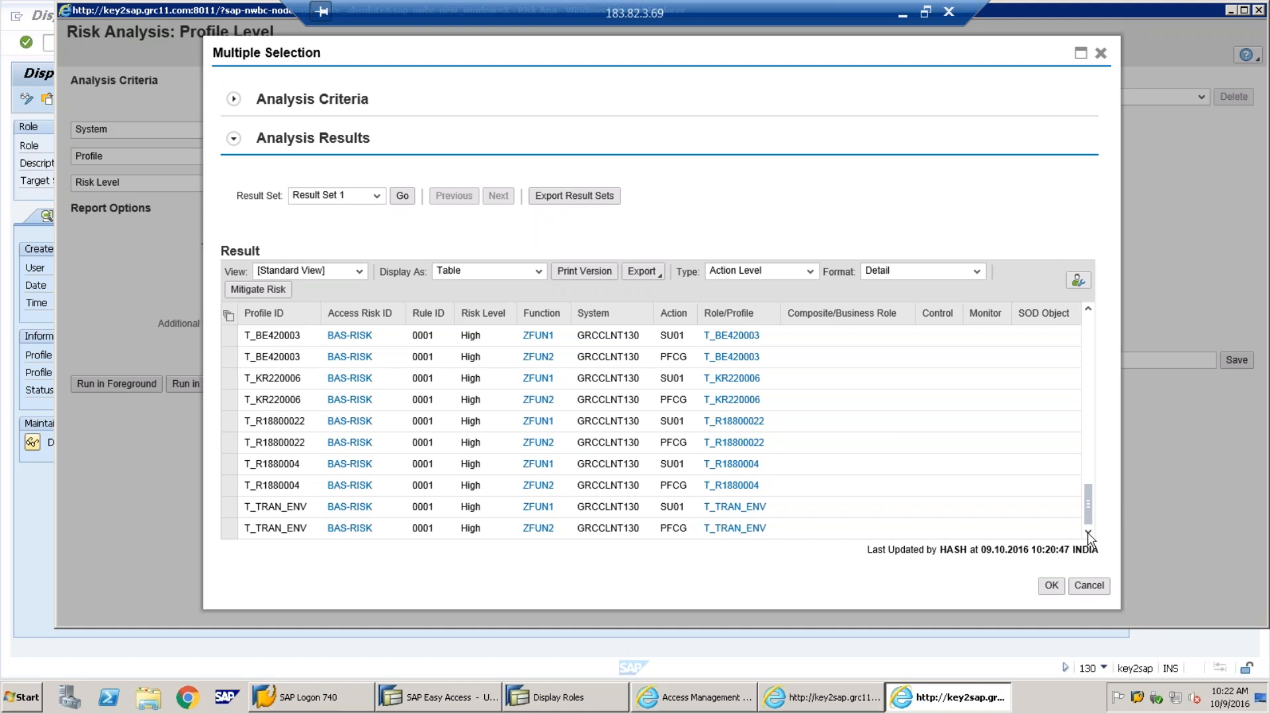
pyautogui.moveTo(1087, 519); pyautogui.dragTo(1090, 323)
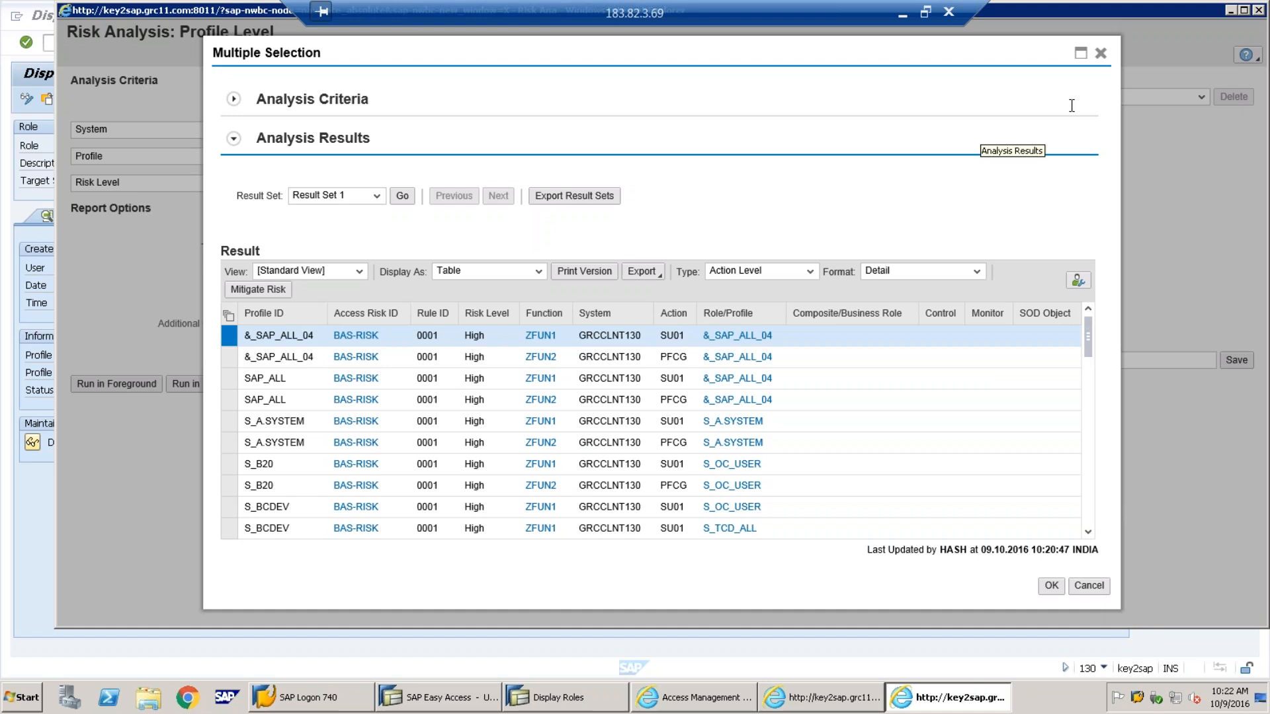
pyautogui.click(1100, 53)
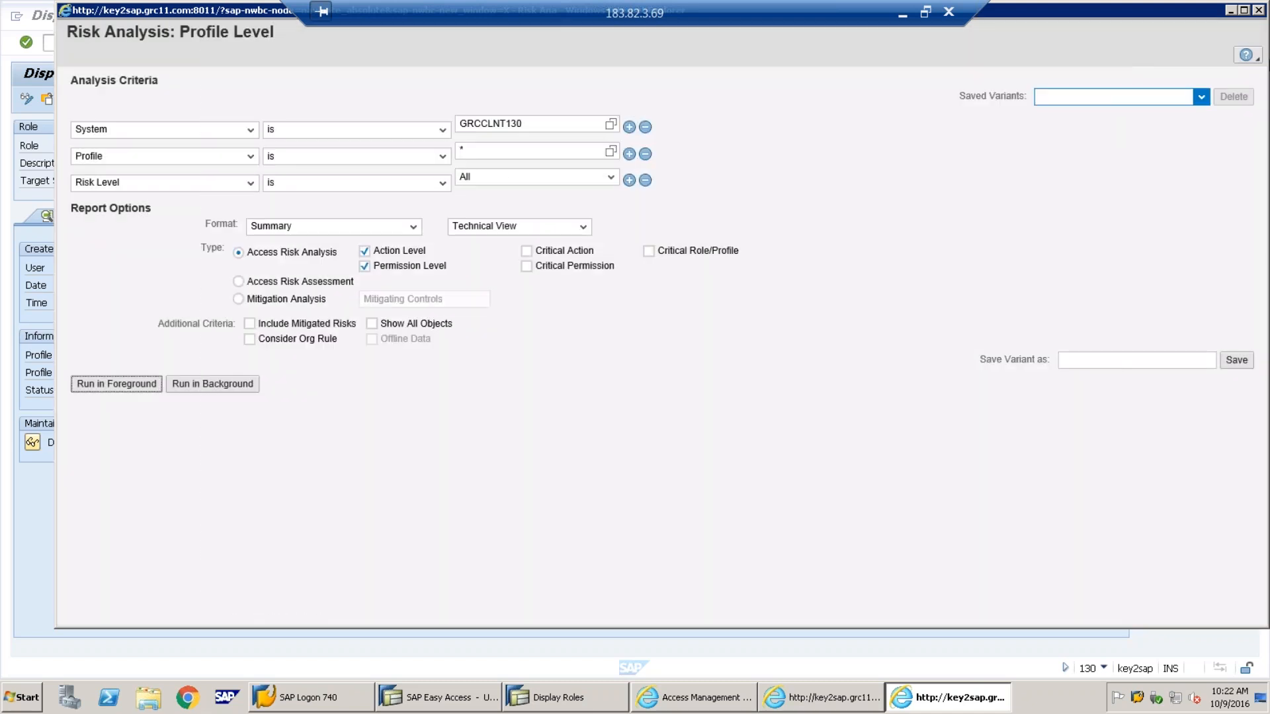
# Close the profile-level risk analysis window and return to the Access Management page
pyautogui.click(1259, 10)
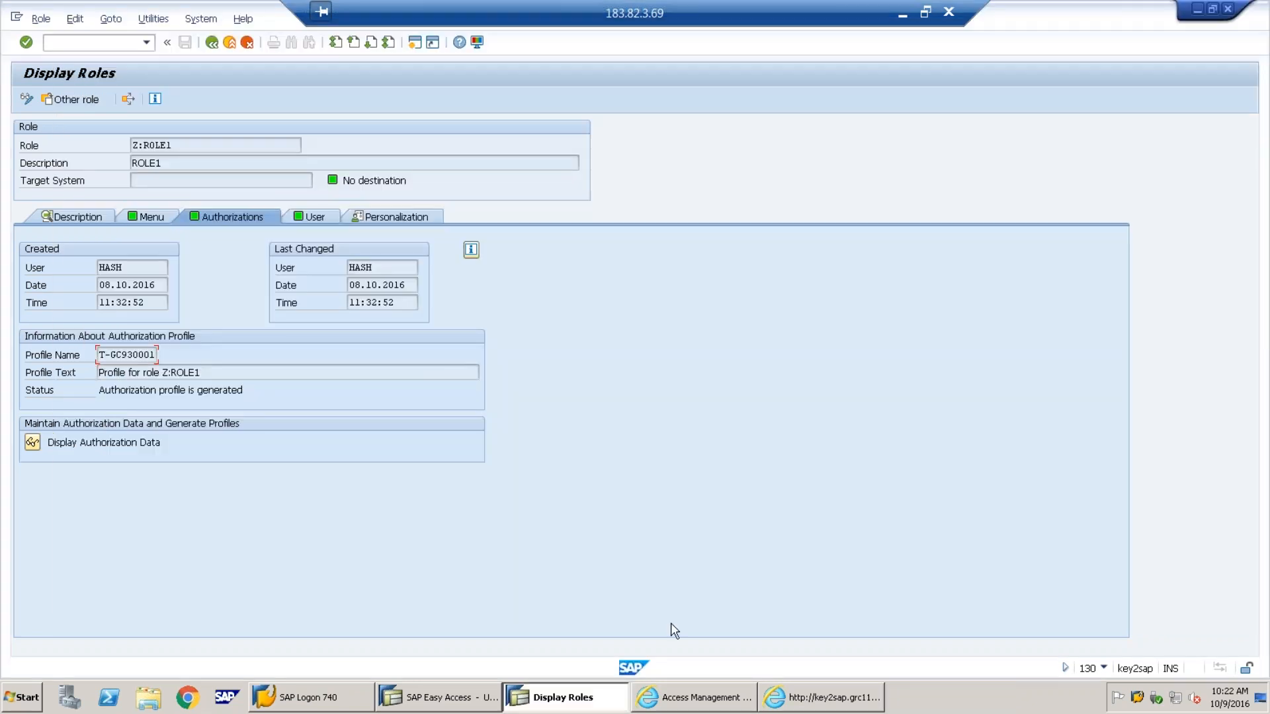
pyautogui.click(701, 691)
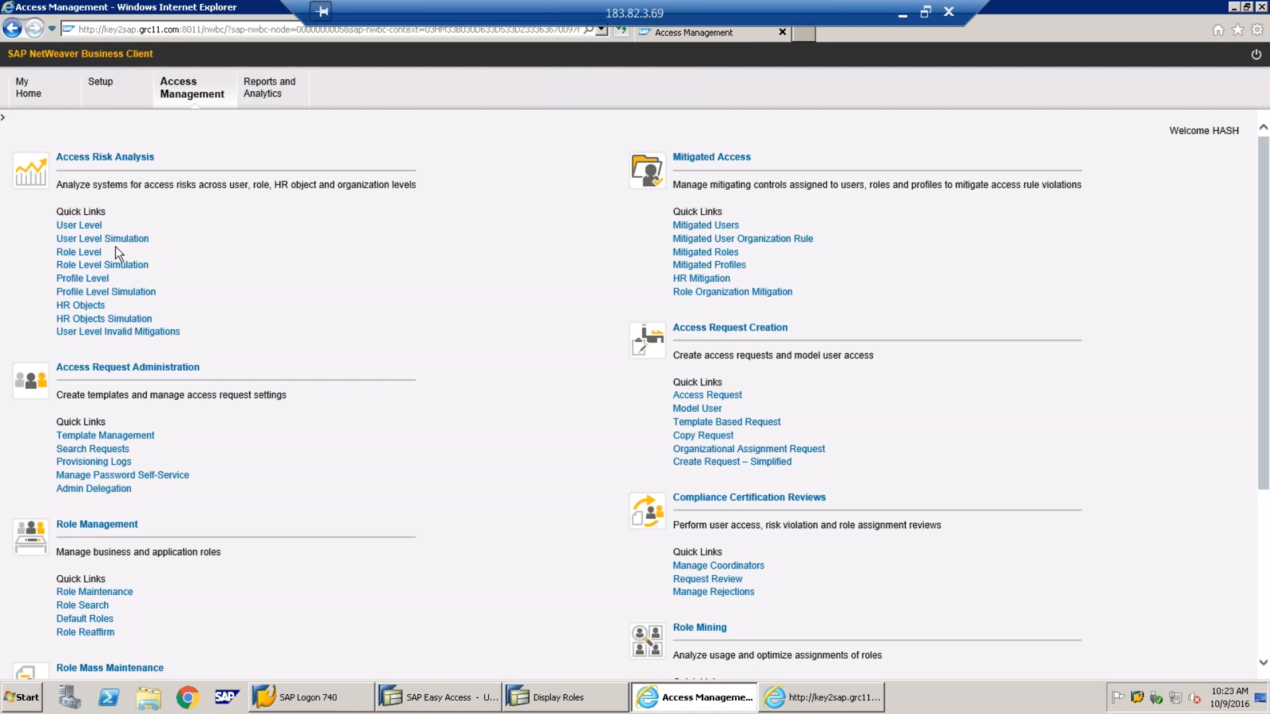
pyautogui.click(80, 305)
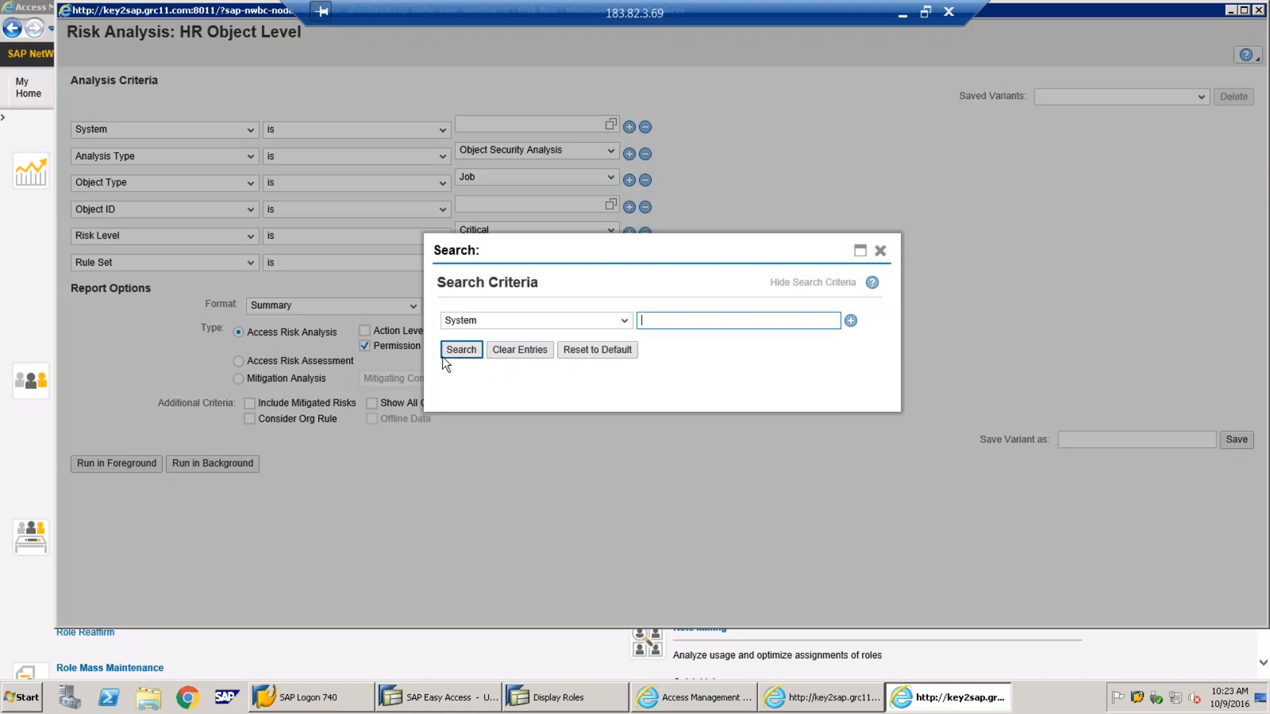
pyautogui.click(450, 352)
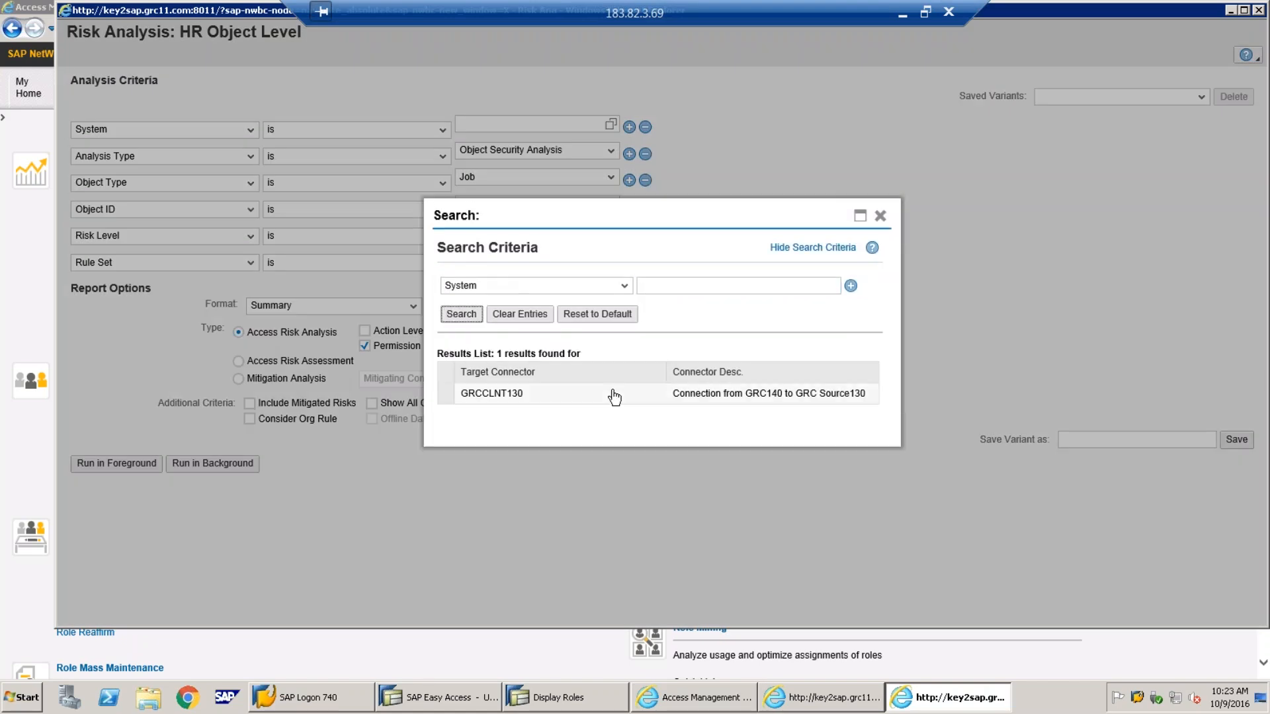
pyautogui.click(586, 397)
pyautogui.click(609, 180)
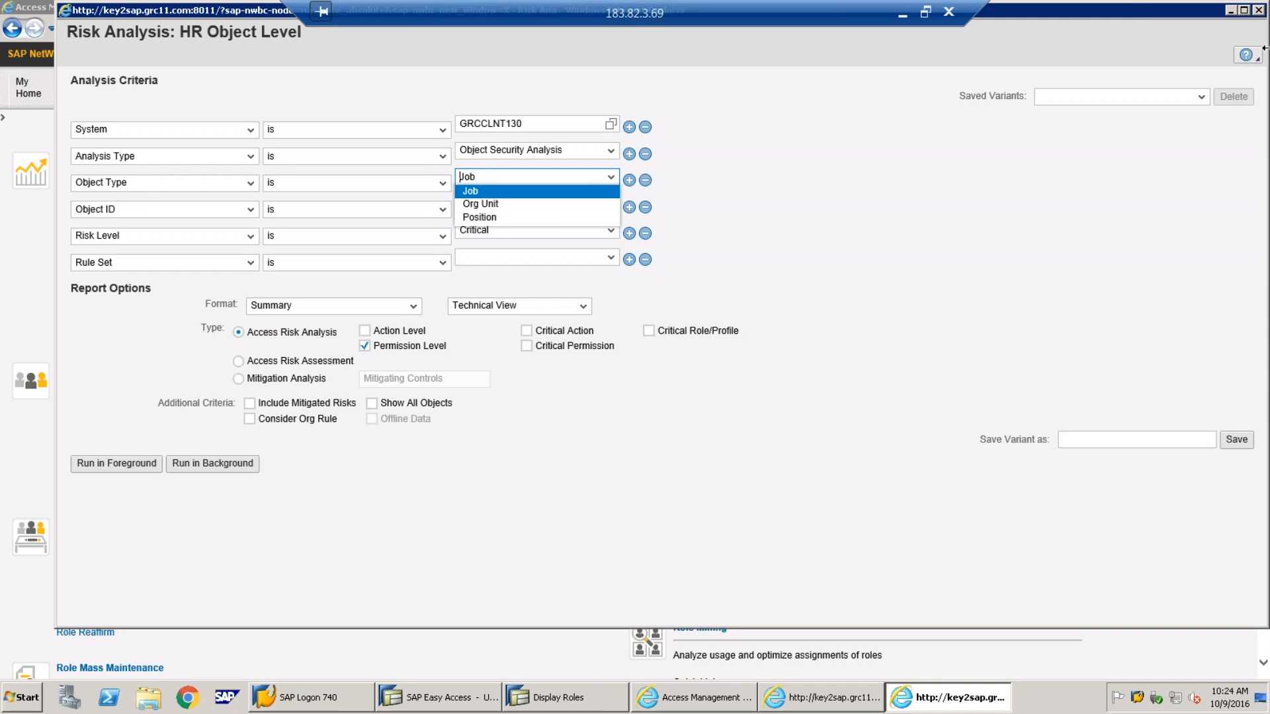
pyautogui.click(1258, 10)
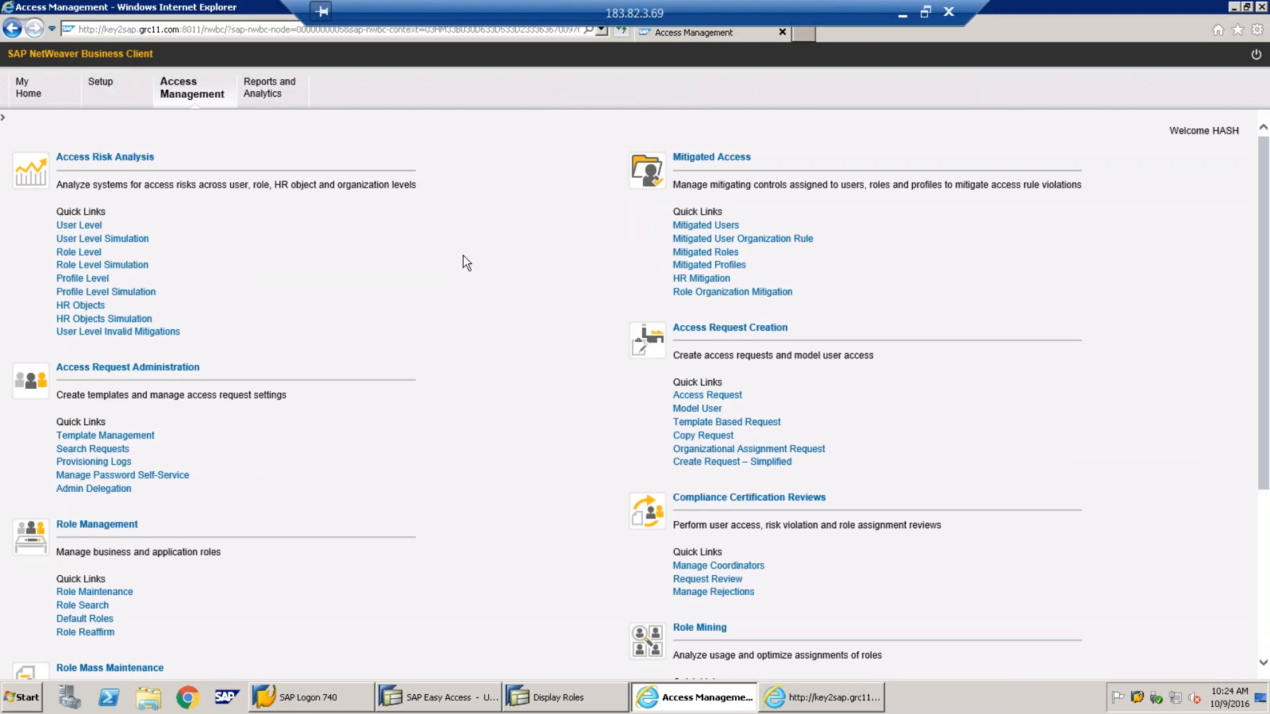
# Start a user-level analysis on system GRCCLNT130 for the test user
pyautogui.click(79, 226)
pyautogui.click(611, 124)
pyautogui.click(463, 351)
pyautogui.click(581, 317)
pyautogui.click(610, 152)
pyautogui.click(461, 379)
pyautogui.click(473, 431)
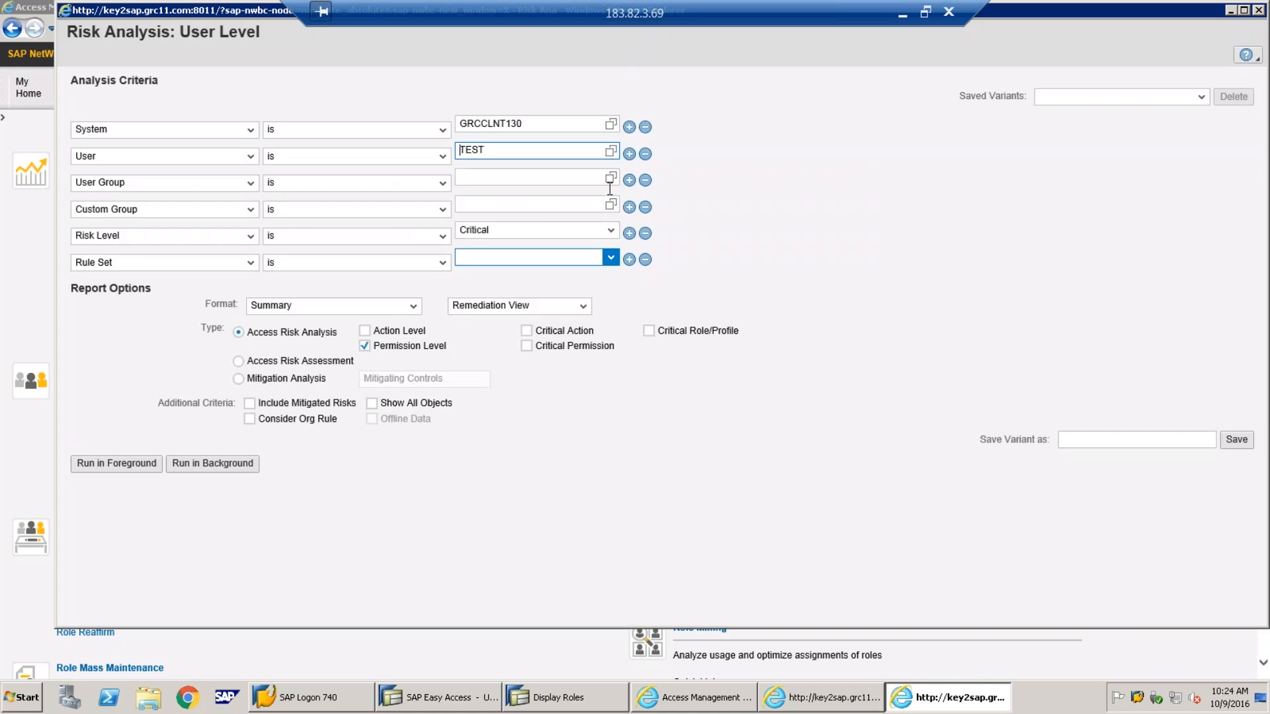
# Drop the User and Custom Group criteria; choose all risk levels, Demo Ruleset, action level, Technical View
pyautogui.click(644, 180)
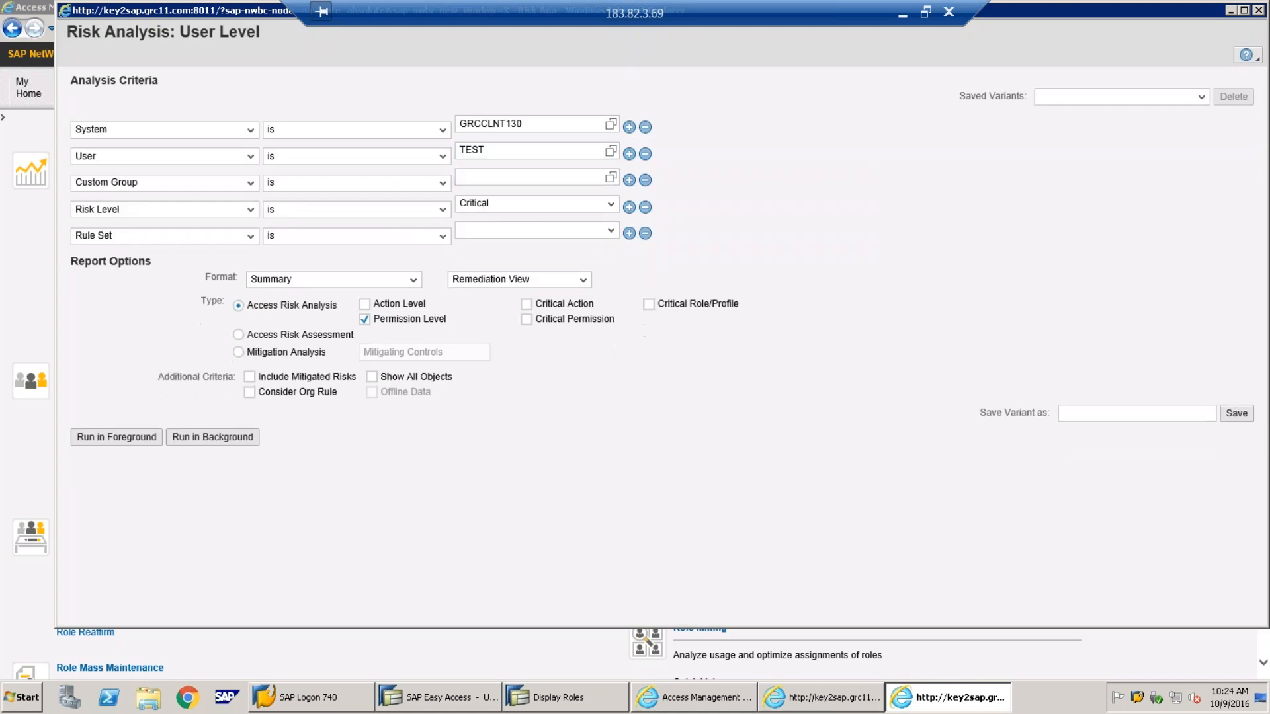
pyautogui.click(645, 180)
pyautogui.click(611, 179)
pyautogui.click(522, 244)
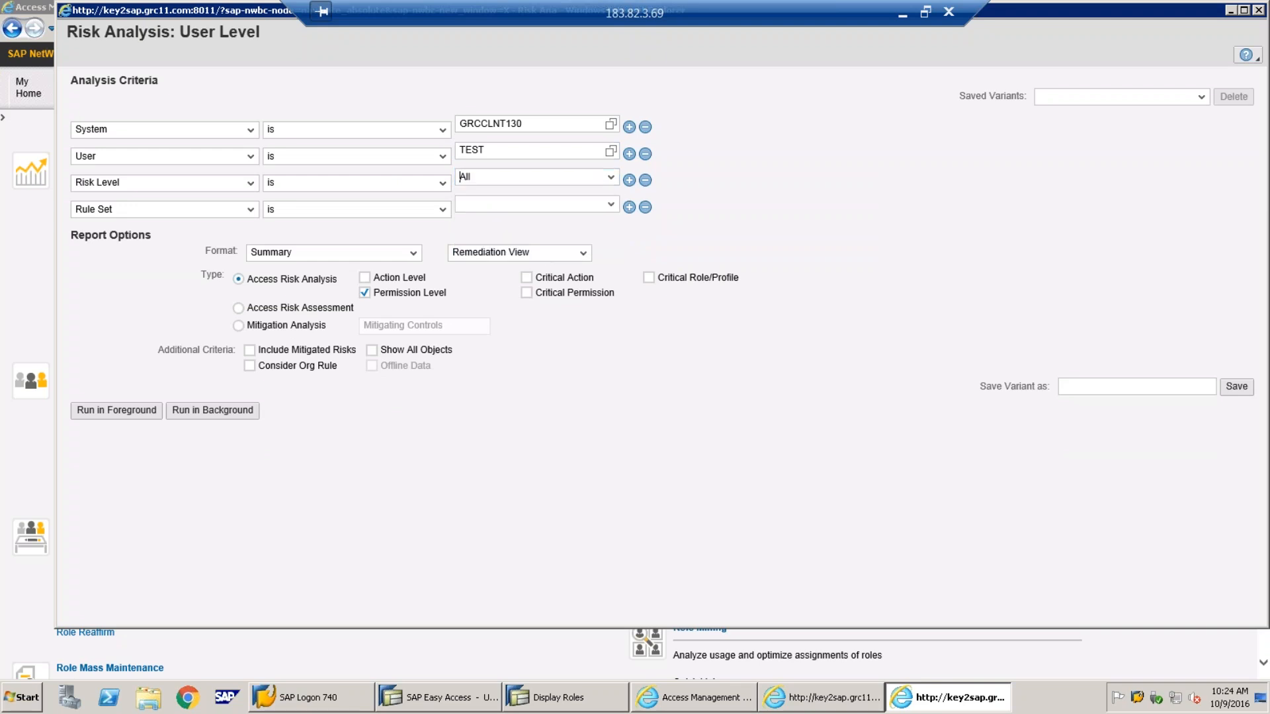
pyautogui.click(610, 204)
pyautogui.click(571, 218)
pyautogui.click(364, 278)
pyautogui.click(550, 258)
pyautogui.click(529, 264)
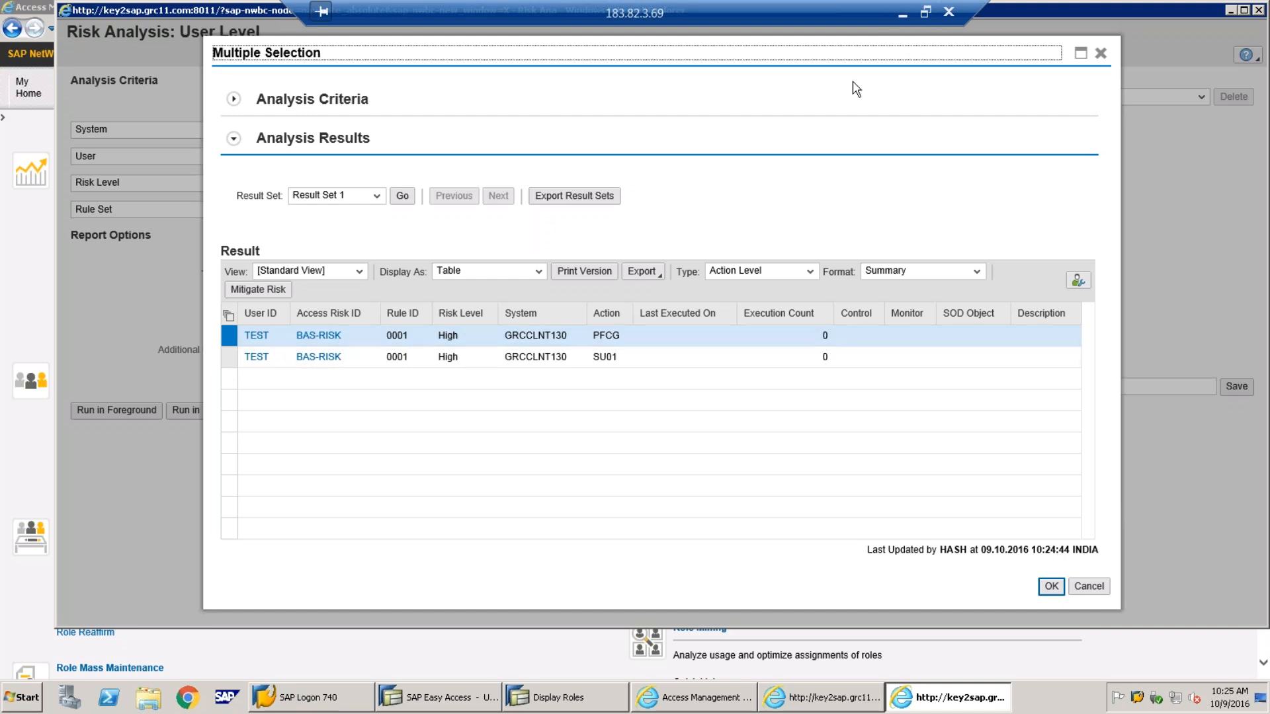
# Add a wide text box right of 'Risk Analysis:' reading 'Remediation' and 'Mitigation' on separate lines
pyautogui.click(902, 13)
pyautogui.click(748, 62)
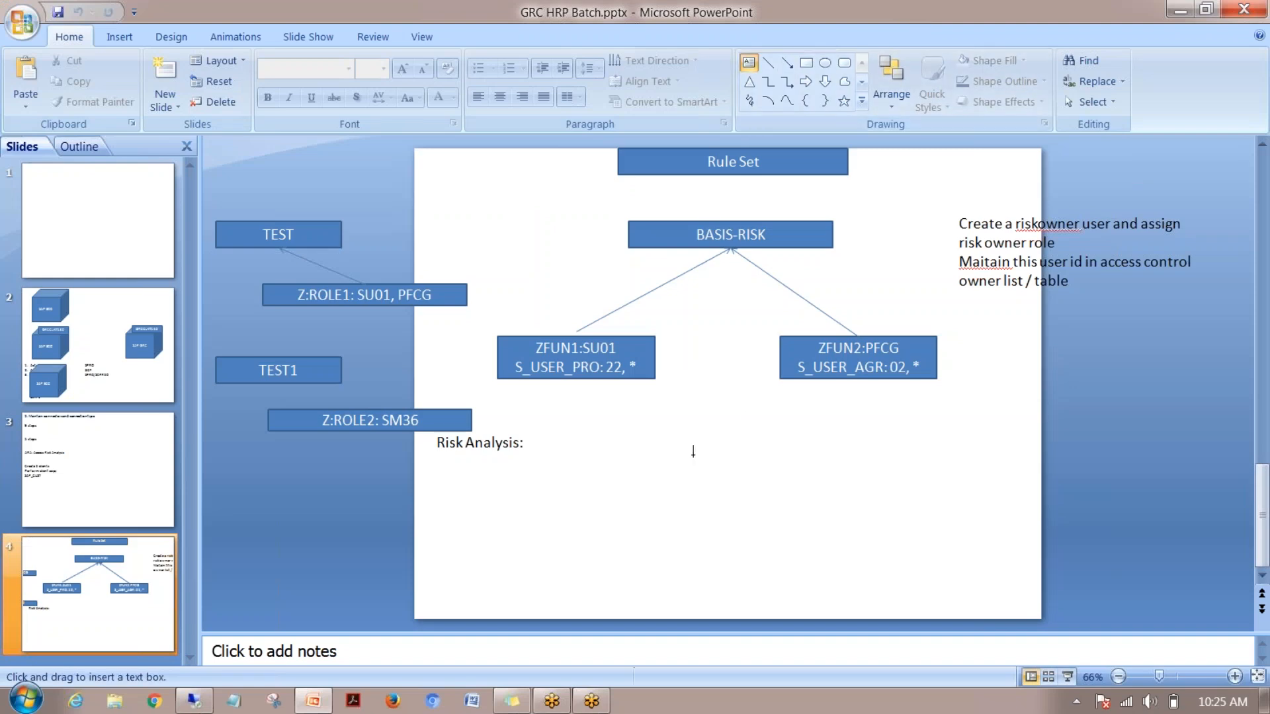
pyautogui.moveTo(650, 444); pyautogui.dragTo(1115, 462)
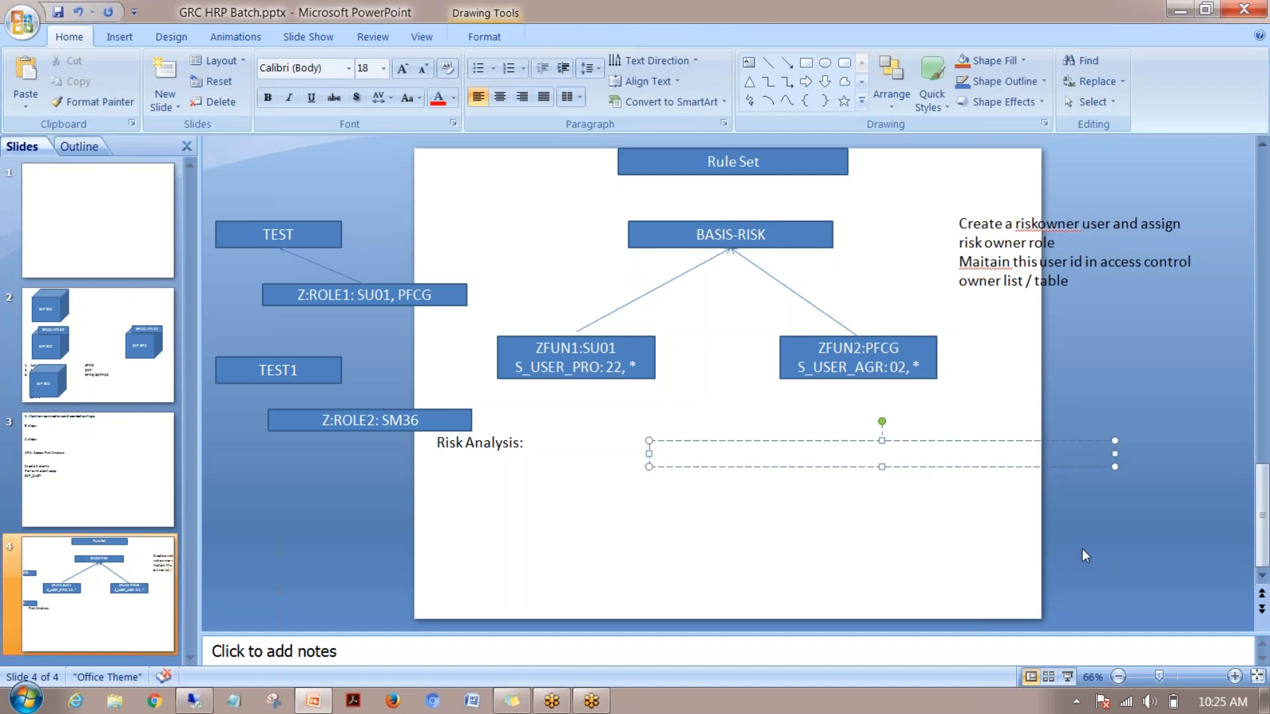
pyautogui.write('Re')
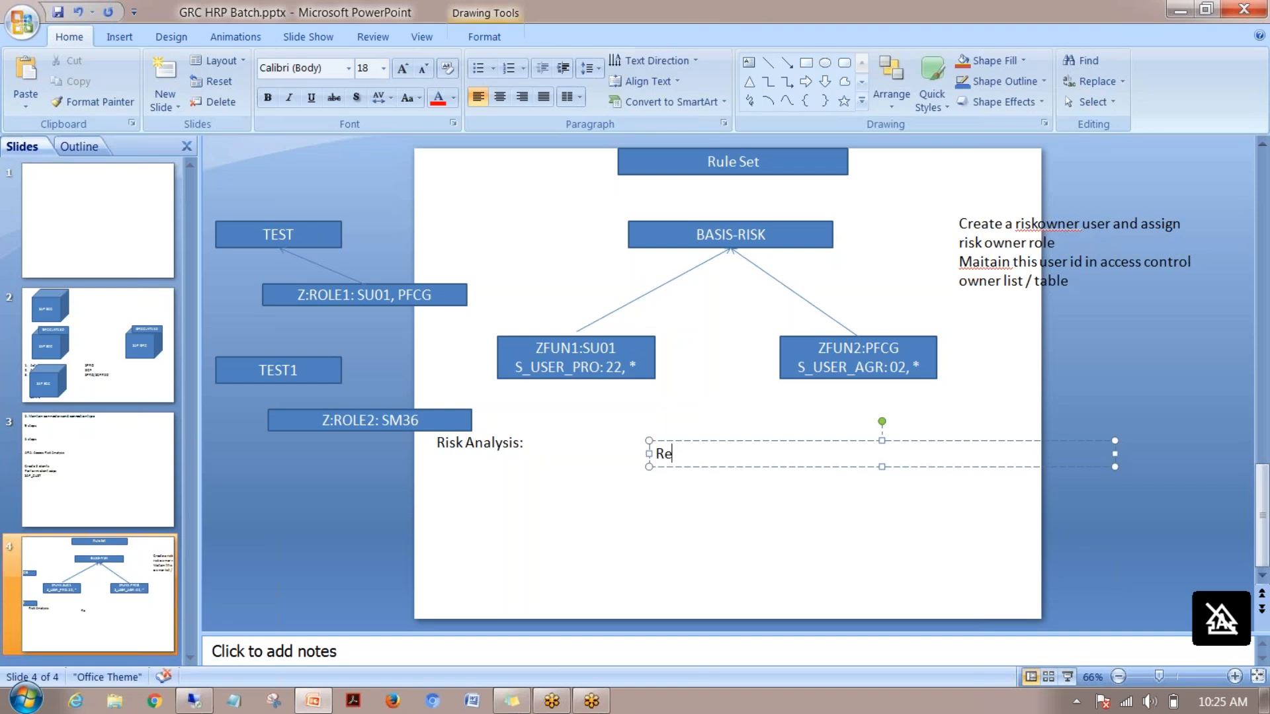
pyautogui.write('m')
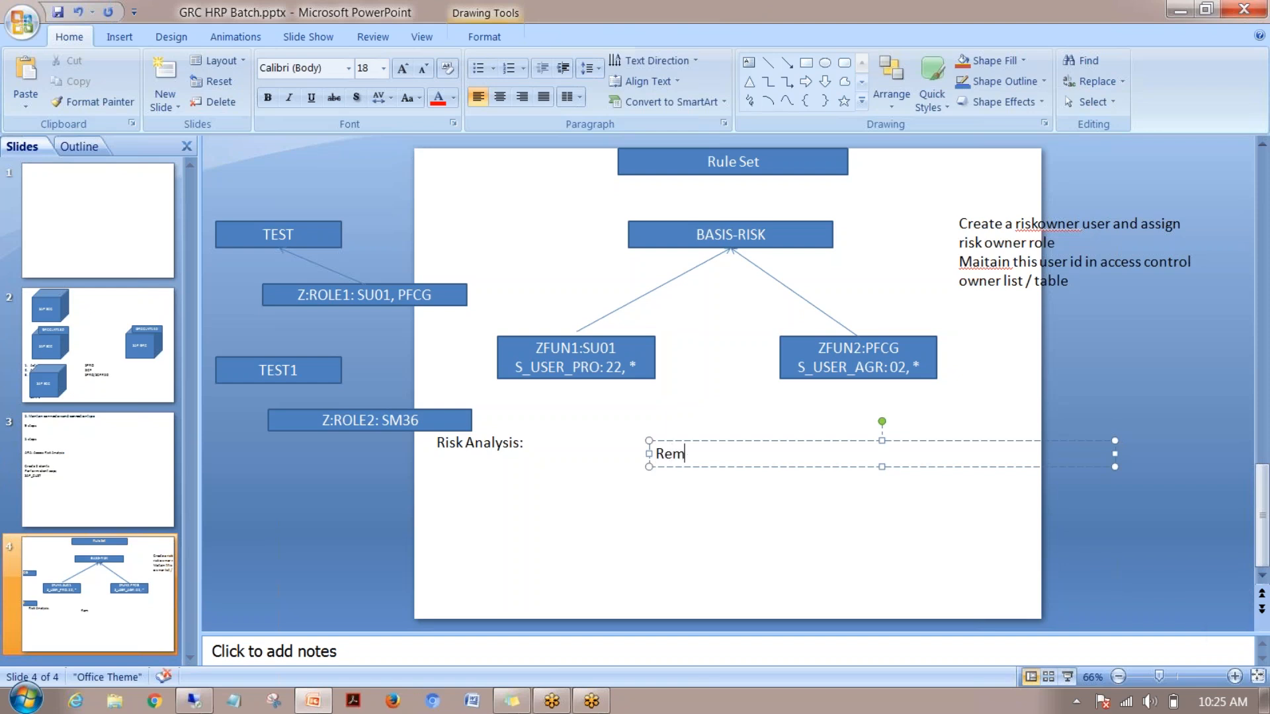
pyautogui.write('ediation')
pyautogui.press('Return')
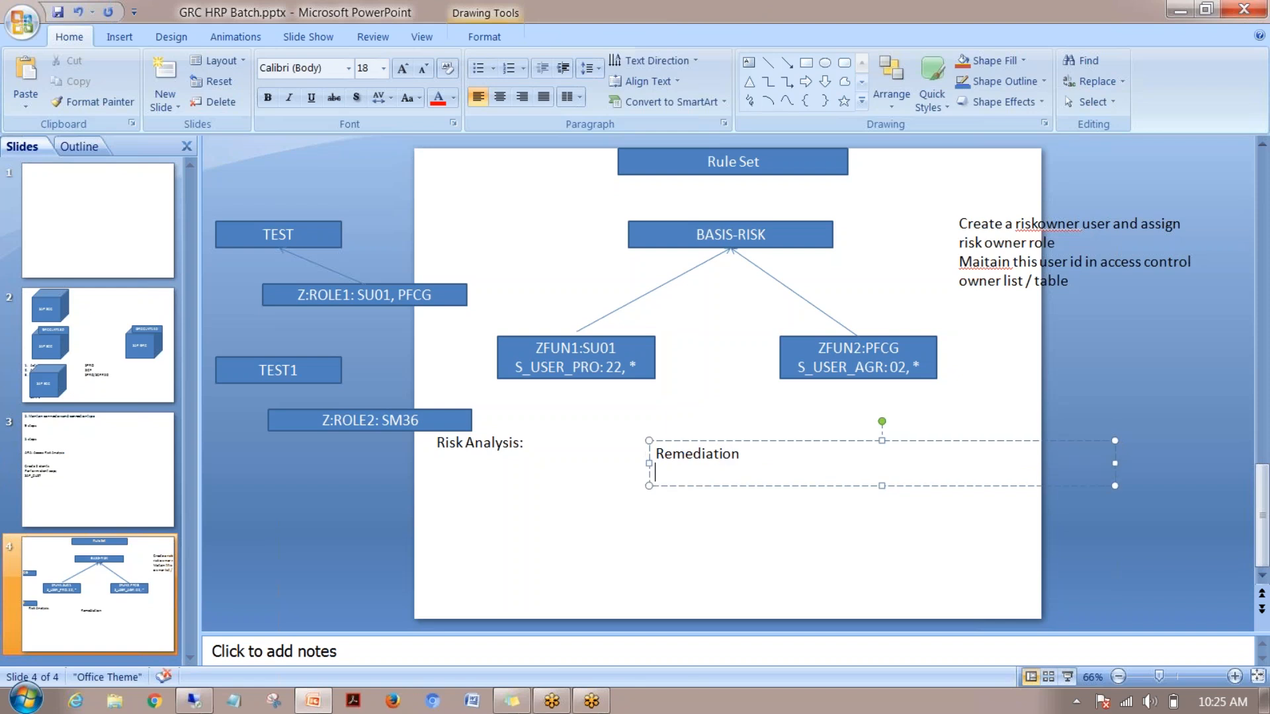
pyautogui.write('Mitigation')
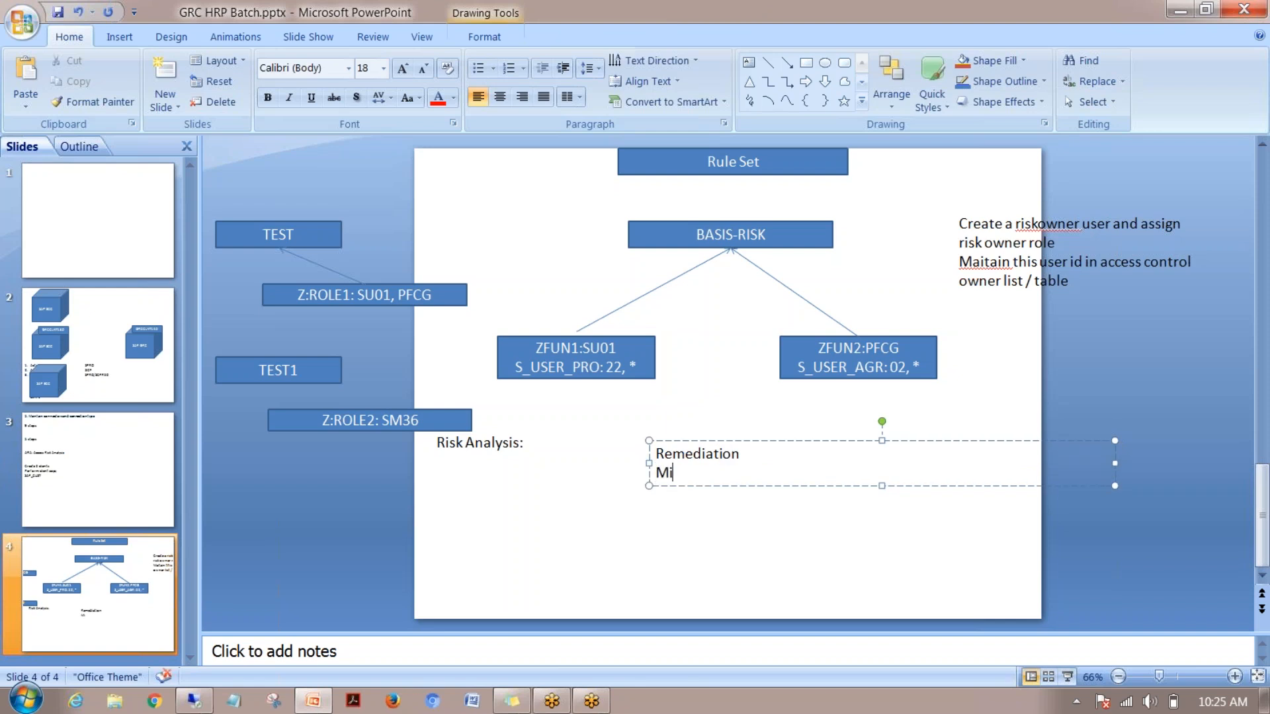
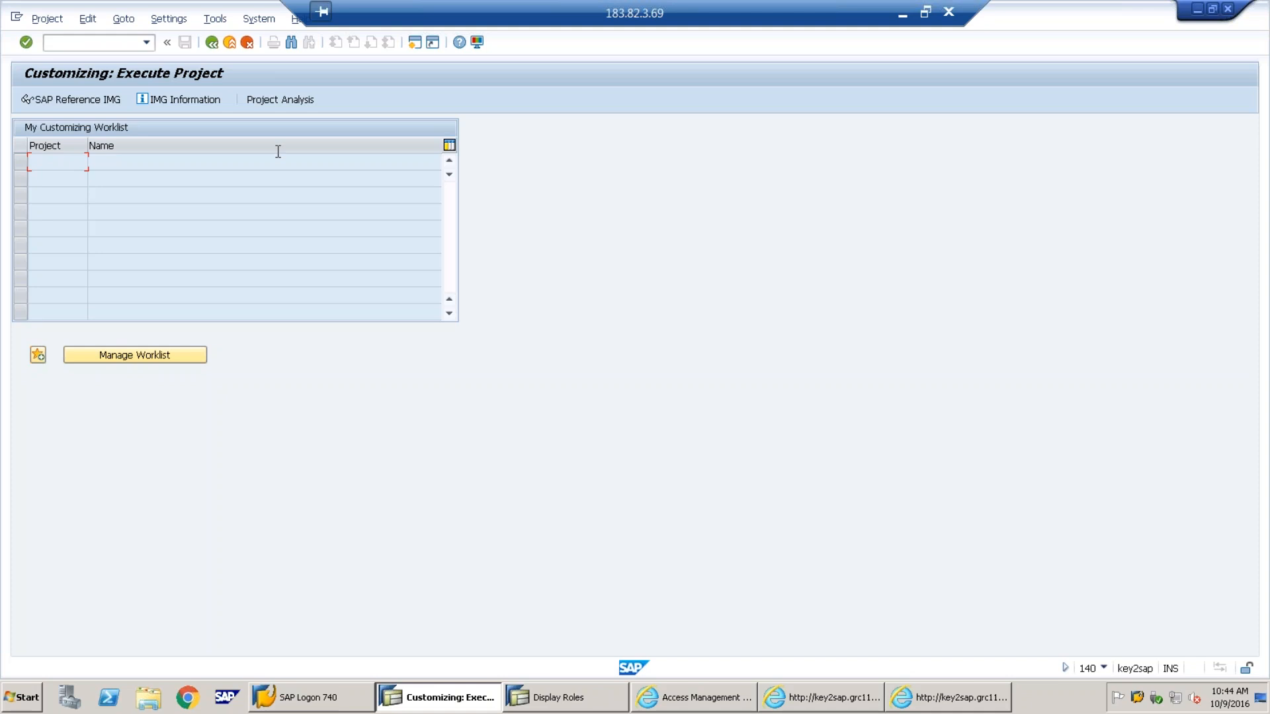
# In the SAP Reference IMG, expand Governance, Risk and Compliance to Shared Master Data Settings and launch Create Root Organization Hierarchy
pyautogui.click(75, 98)
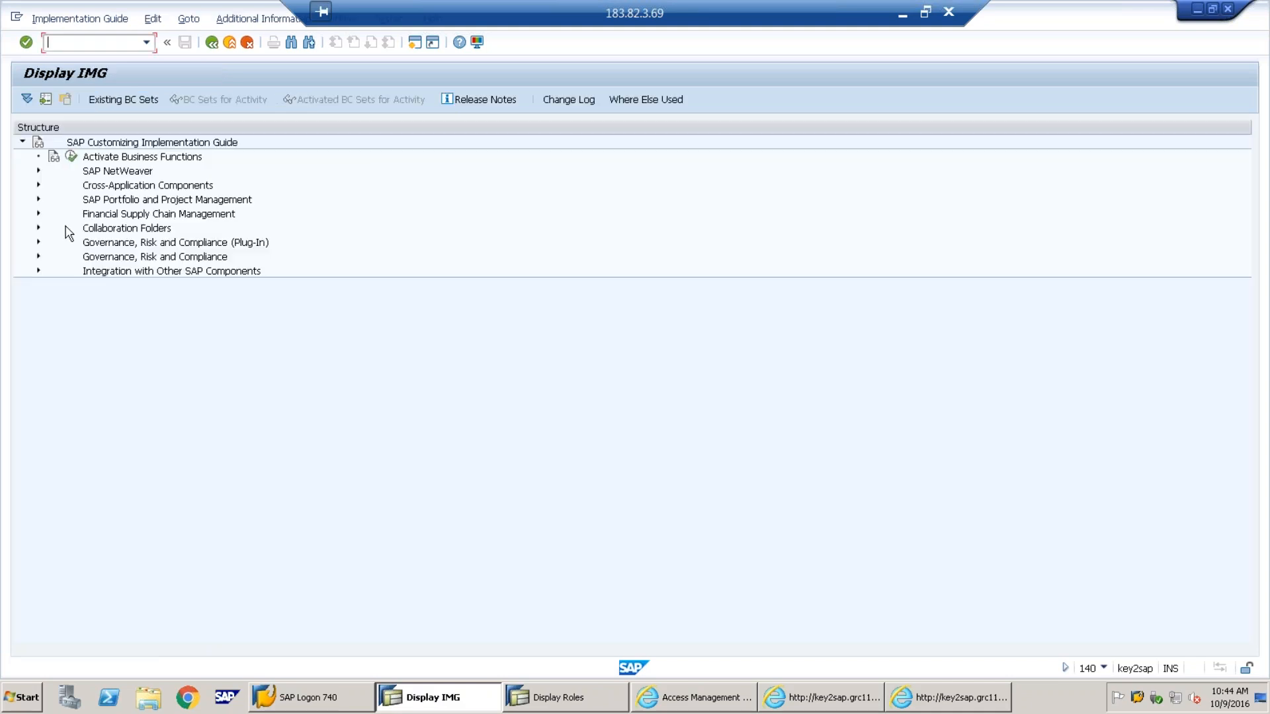
pyautogui.click(38, 258)
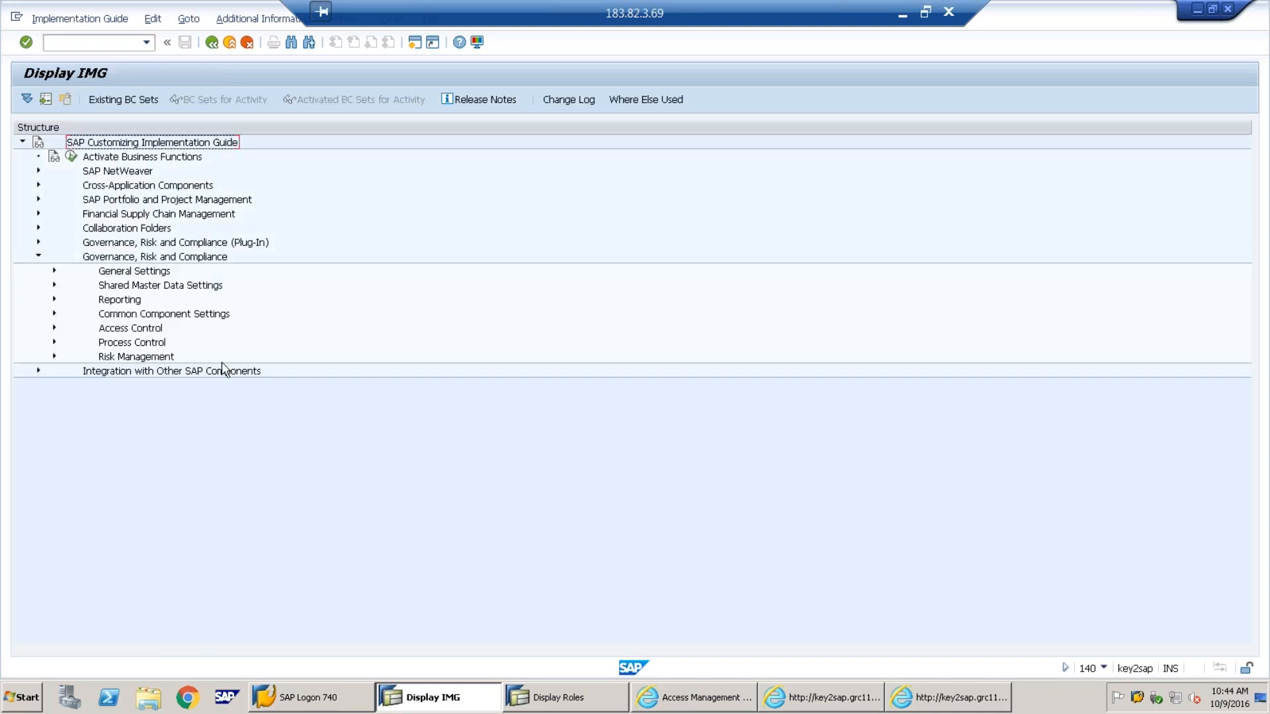
pyautogui.click(54, 329)
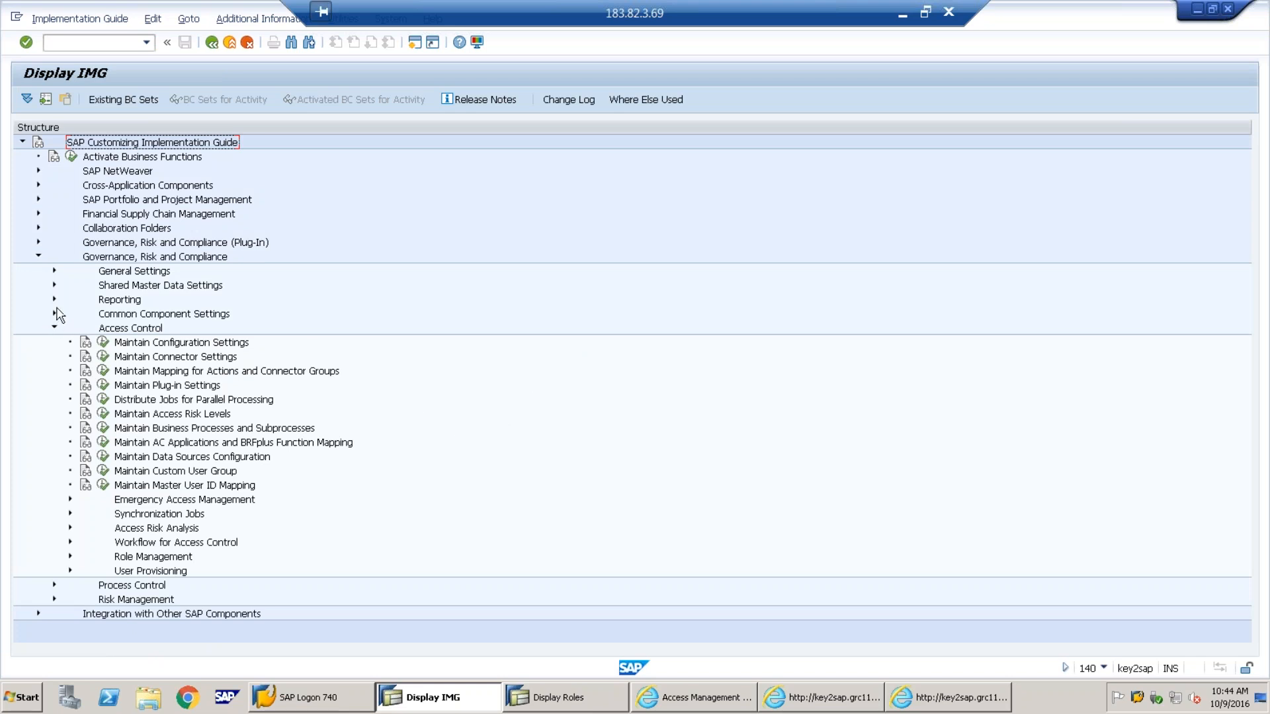
pyautogui.click(53, 313)
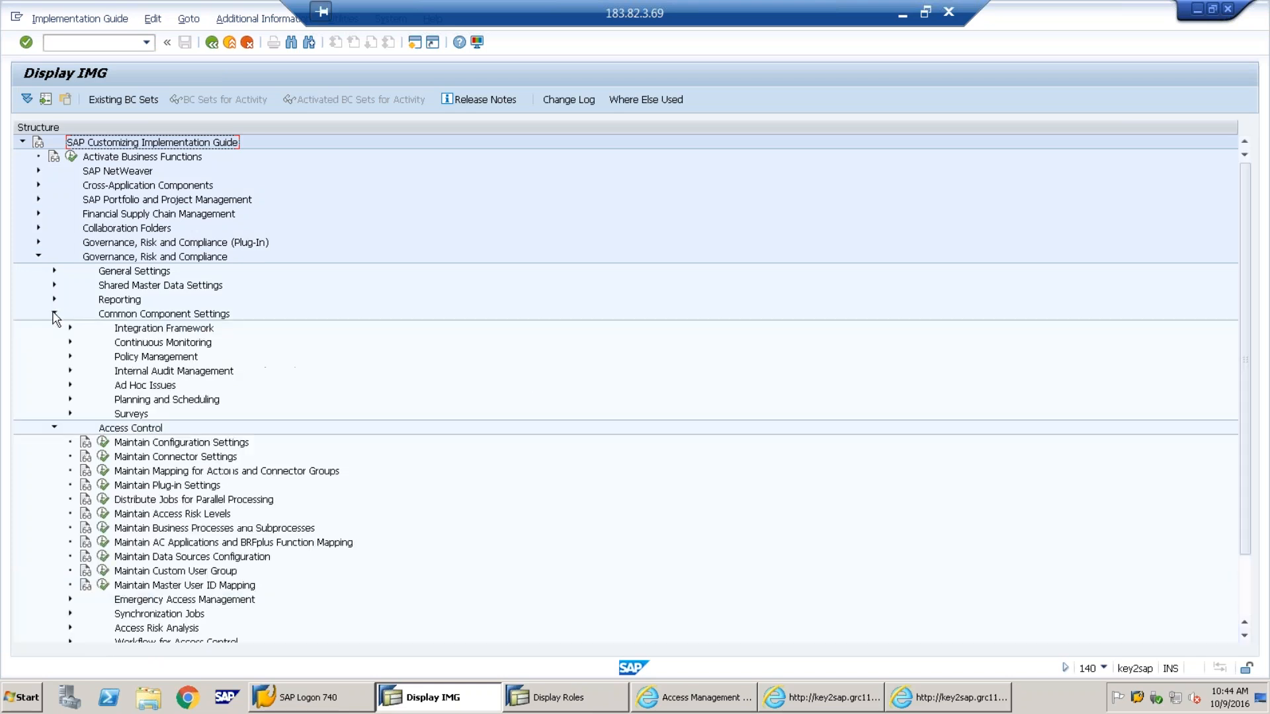
pyautogui.click(54, 271)
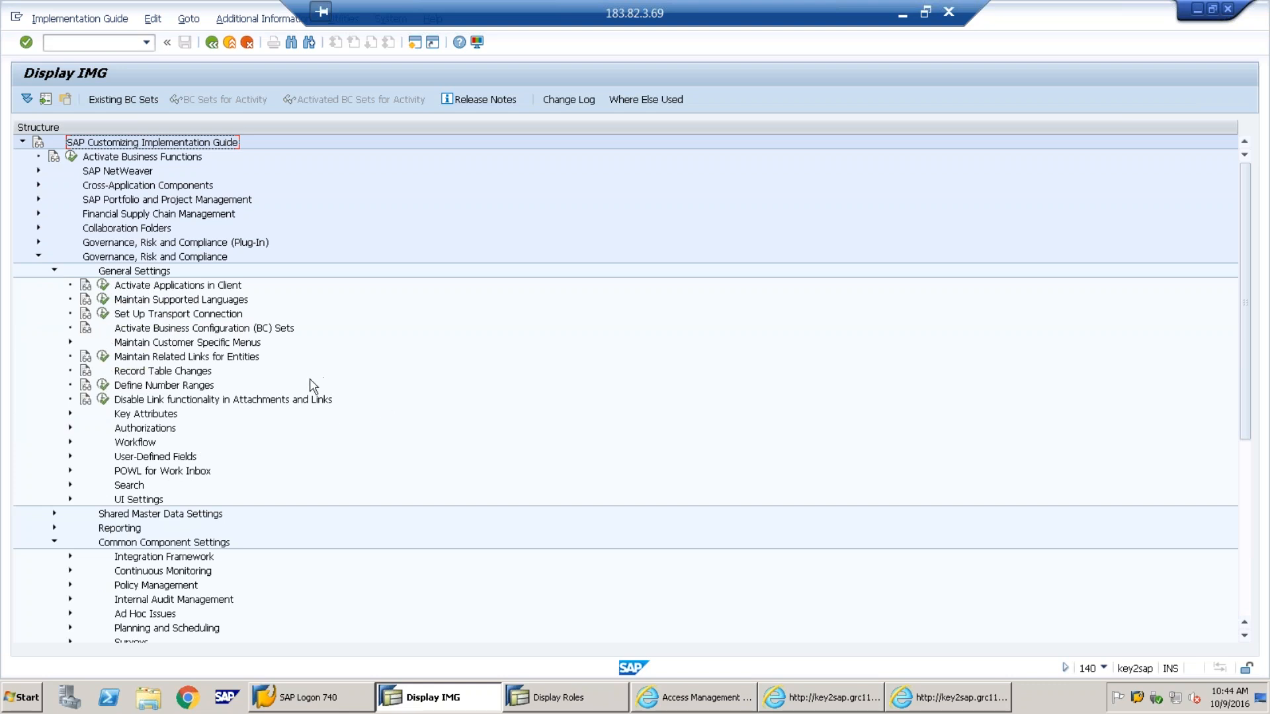
pyautogui.click(54, 270)
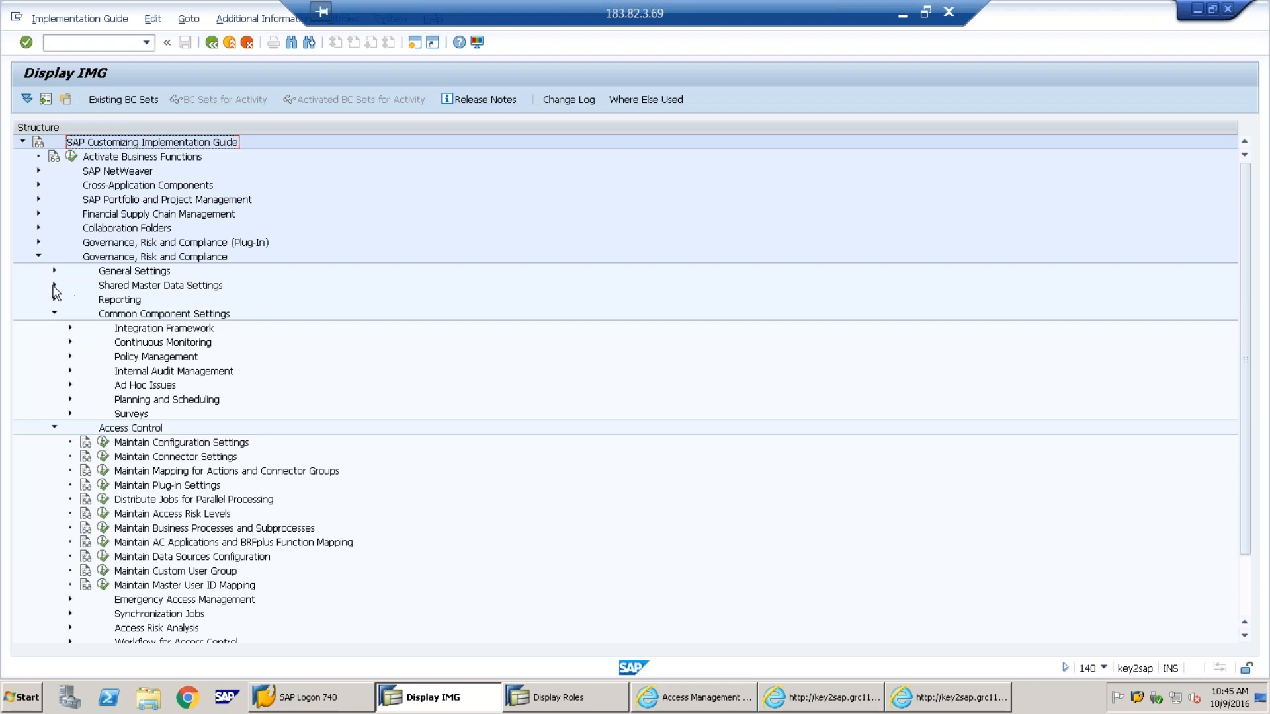
pyautogui.click(55, 285)
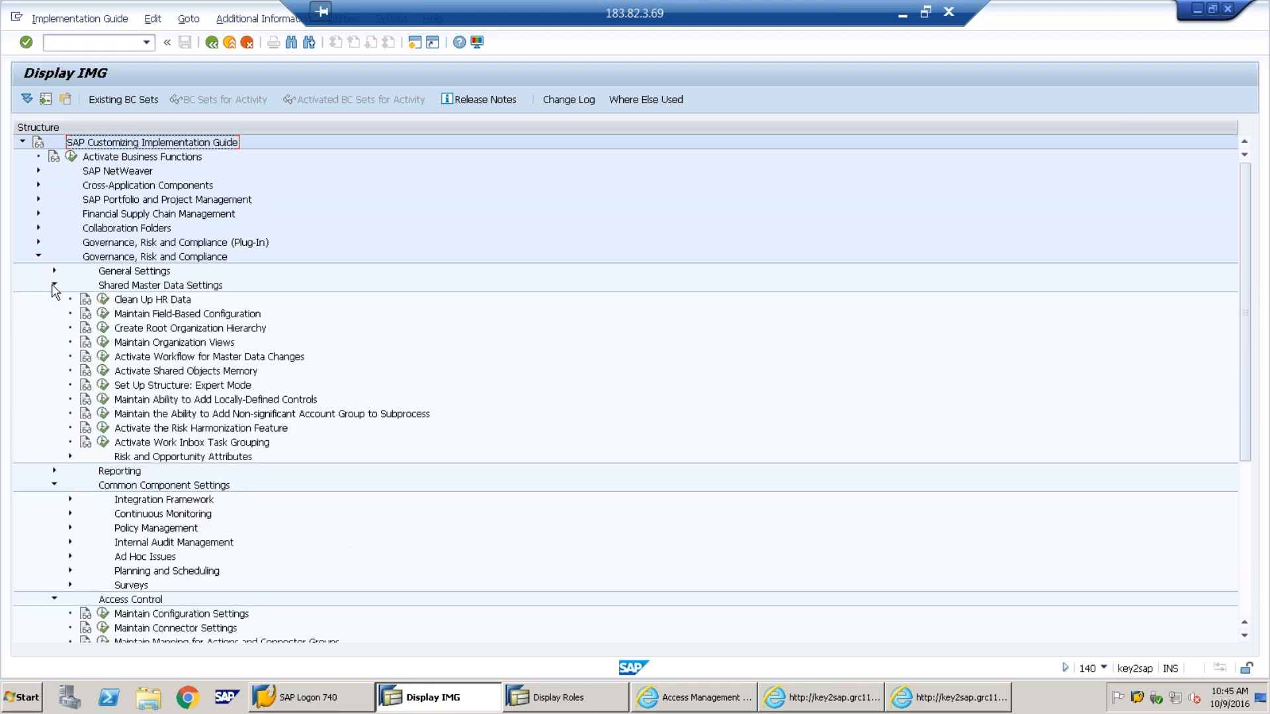
pyautogui.click(53, 486)
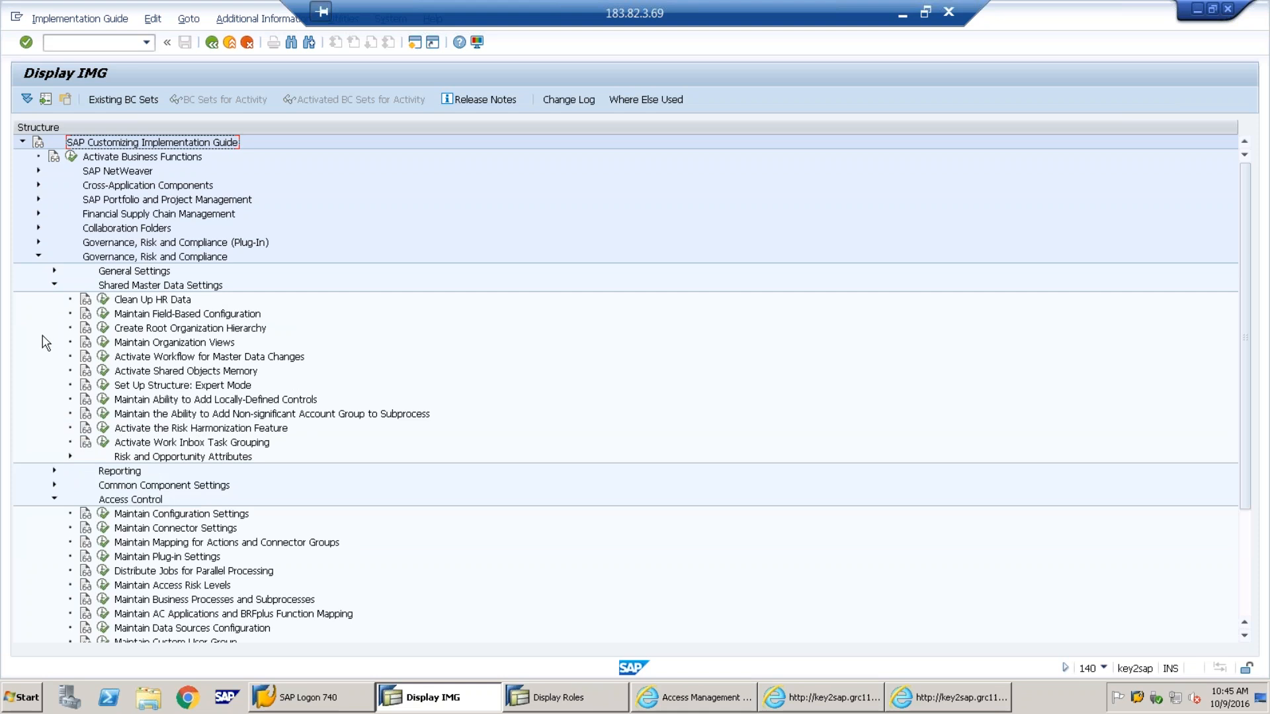
pyautogui.click(104, 328)
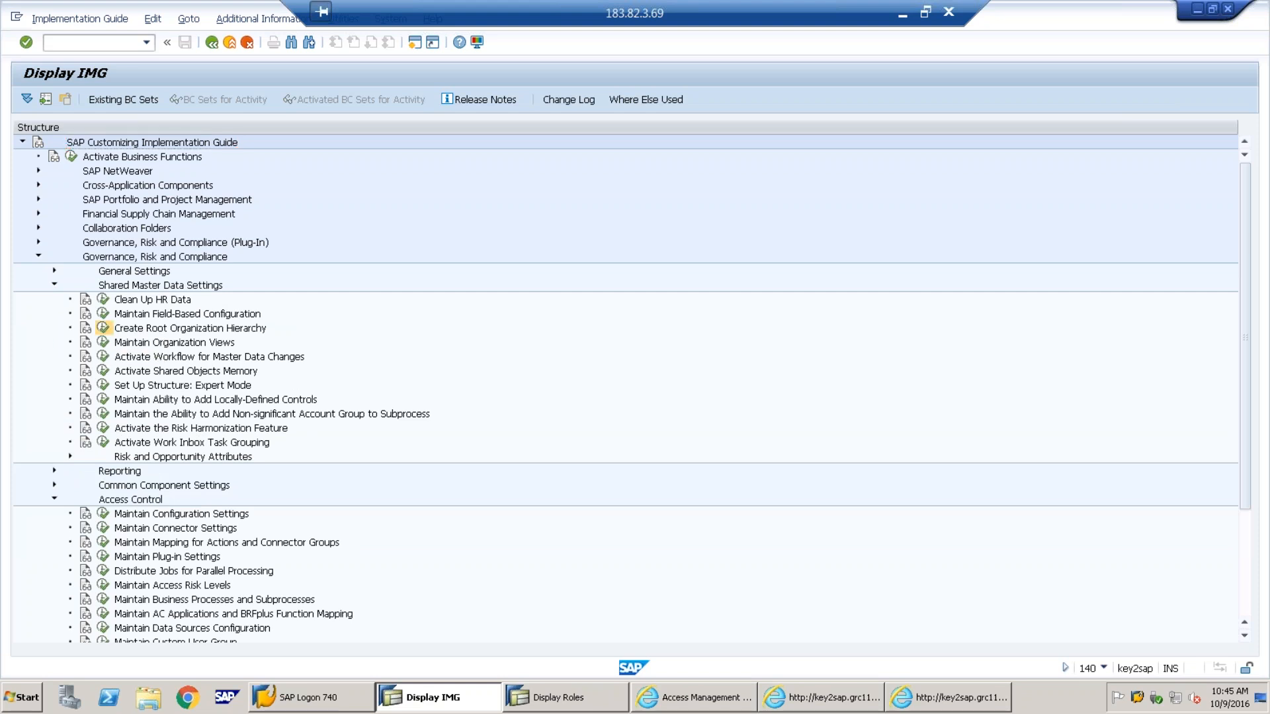
# Create root unit 'abc org unit' with child 'abc child org unit' in view 002 Standard Hierarchy
pyautogui.click(230, 127)
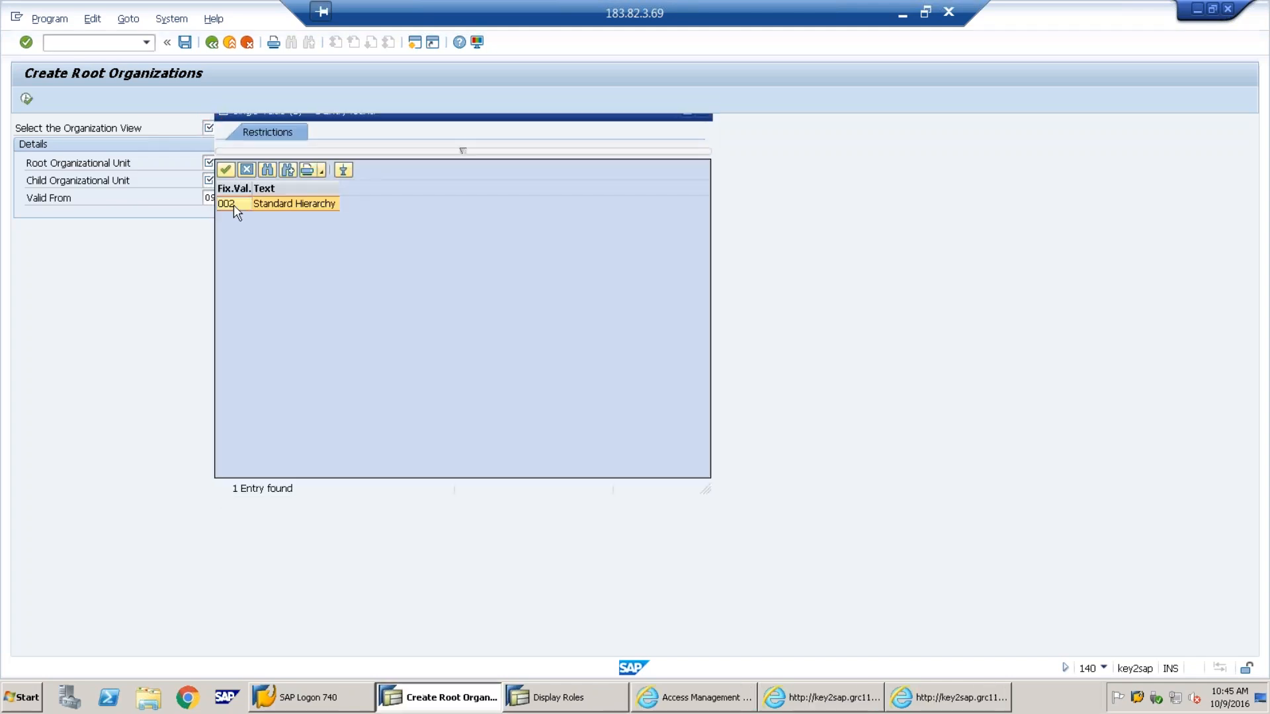
pyautogui.doubleClick(233, 204)
pyautogui.click(236, 166)
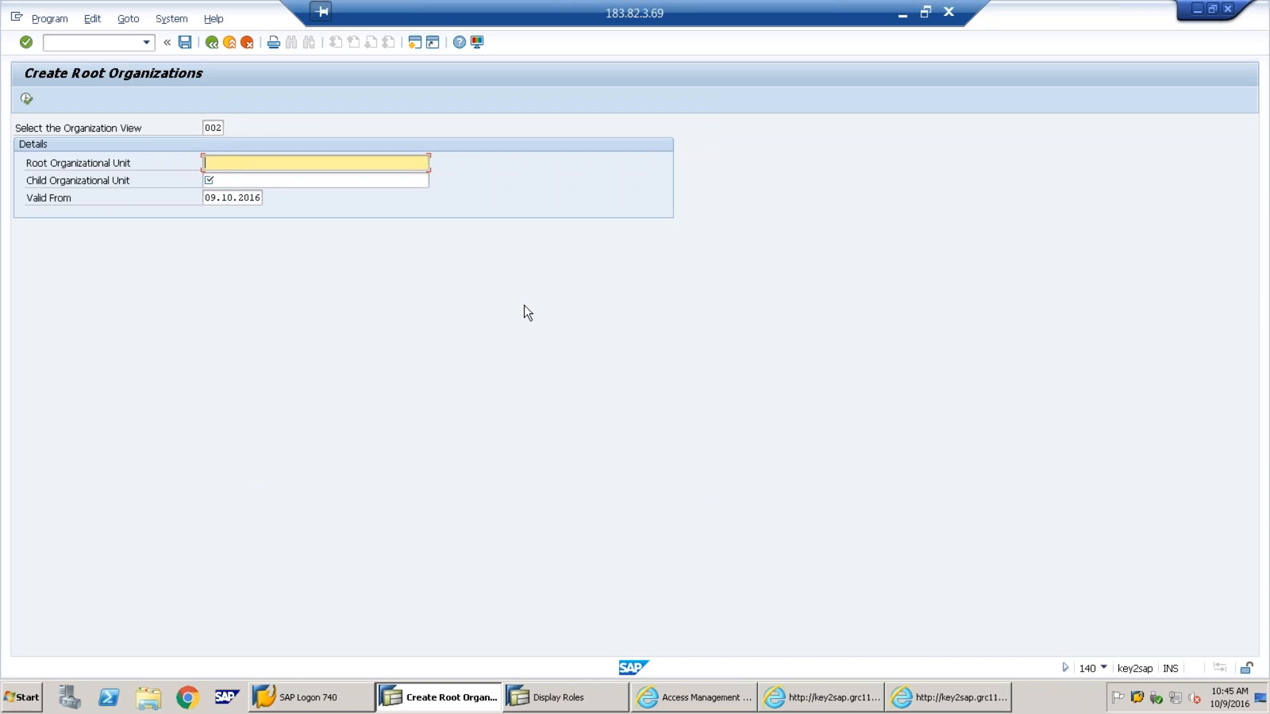
pyautogui.write('abc org unit')
pyautogui.press('Tab')
pyautogui.write('abc child org unit')
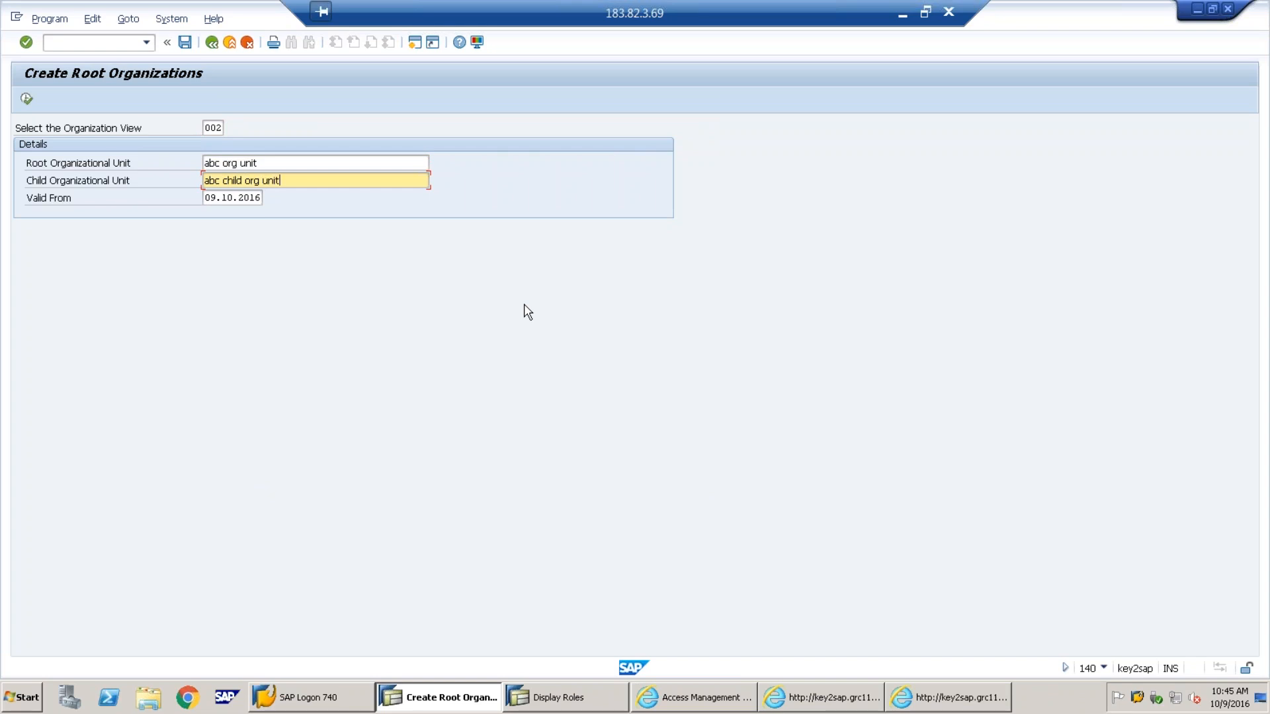
pyautogui.click(27, 99)
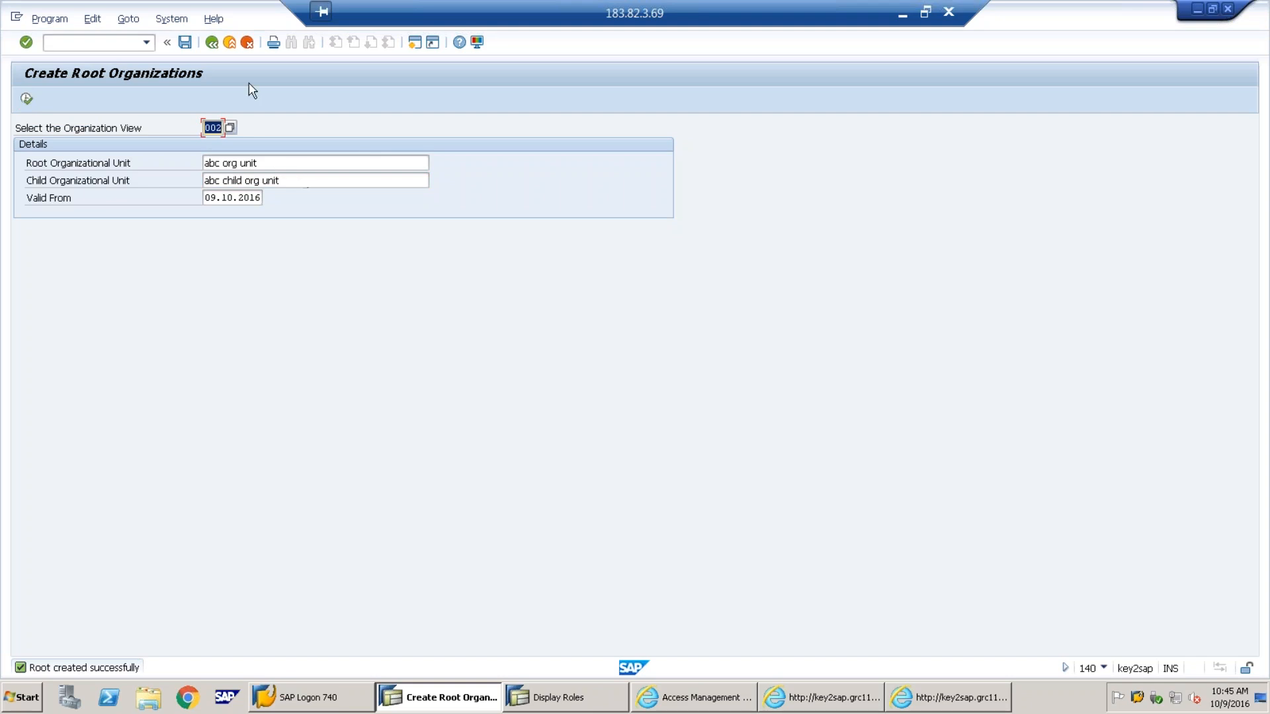
pyautogui.click(213, 43)
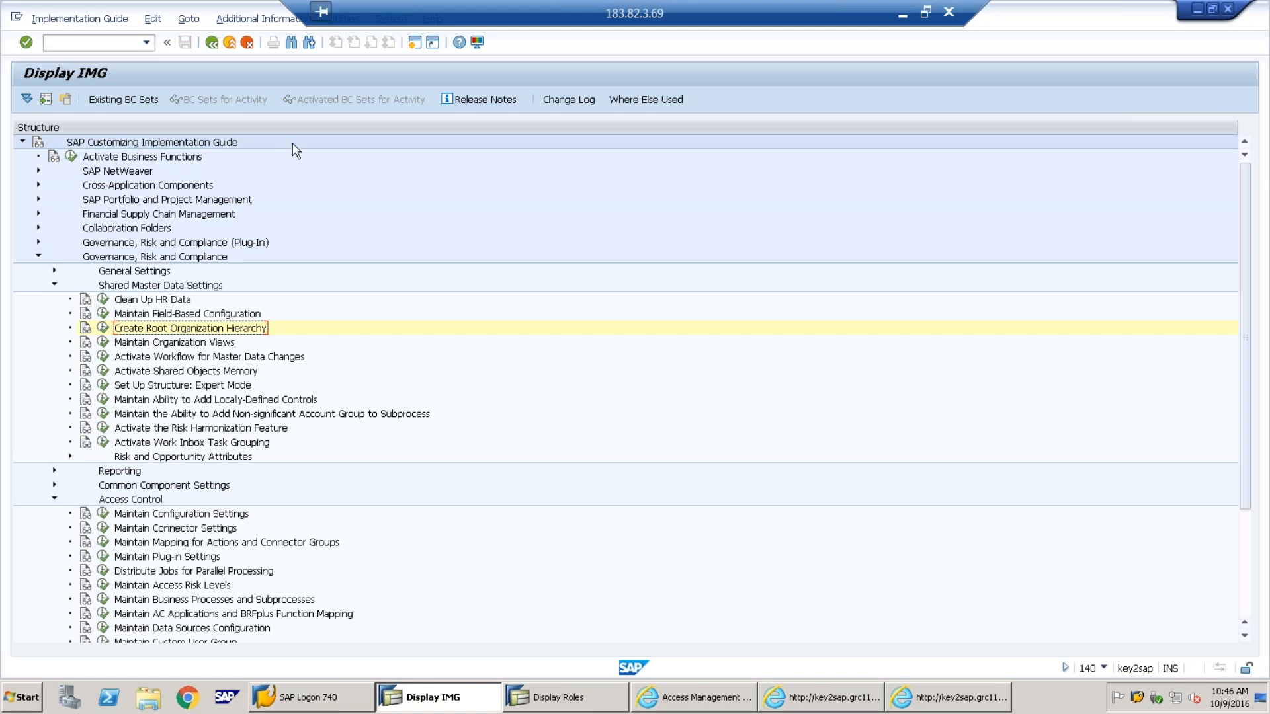
pyautogui.click(900, 17)
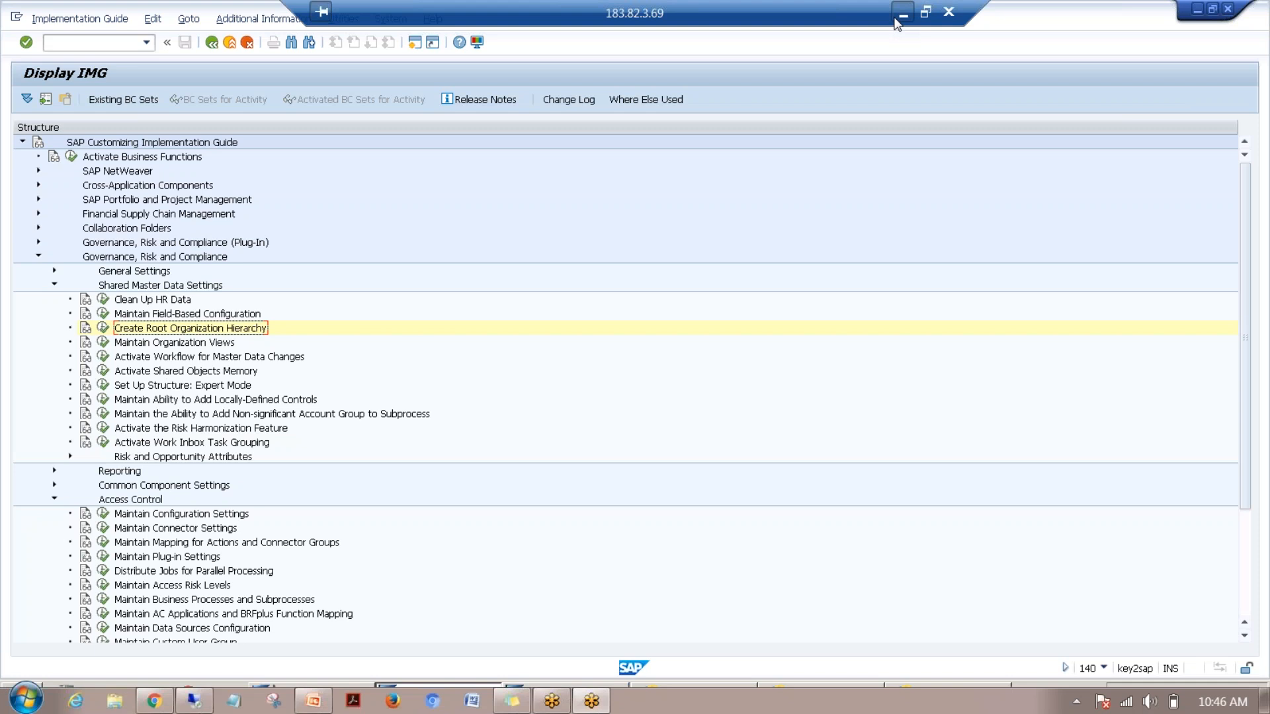
# Check the PowerPoint Mitigation Process slide, then exit the IMG to Customizing: Execute Project
pyautogui.click(898, 16)
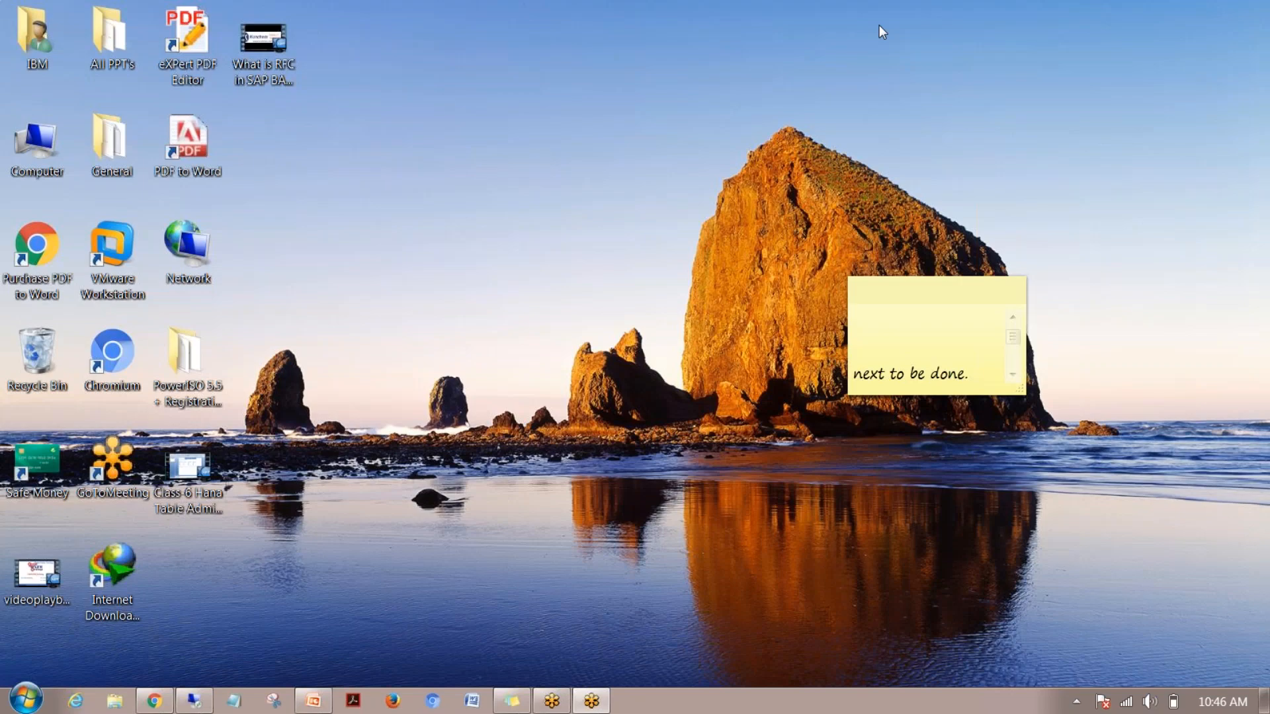
pyautogui.click(313, 703)
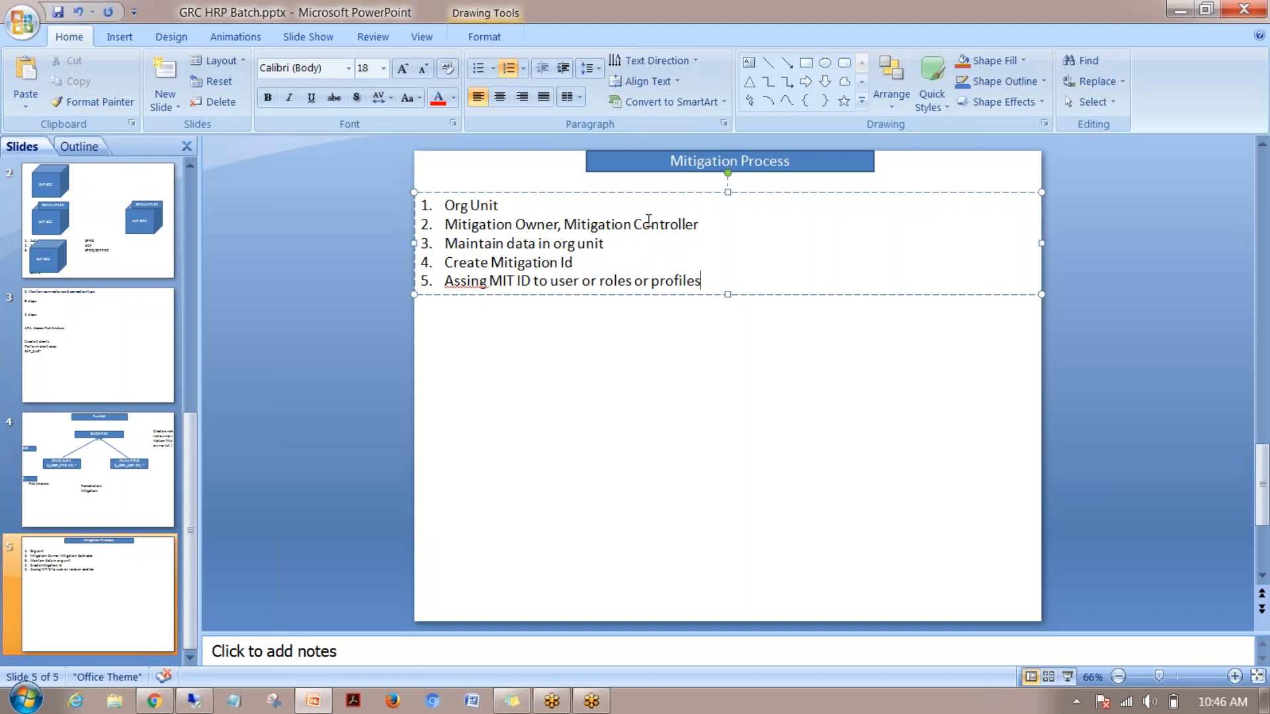
pyautogui.click(200, 702)
pyautogui.click(229, 43)
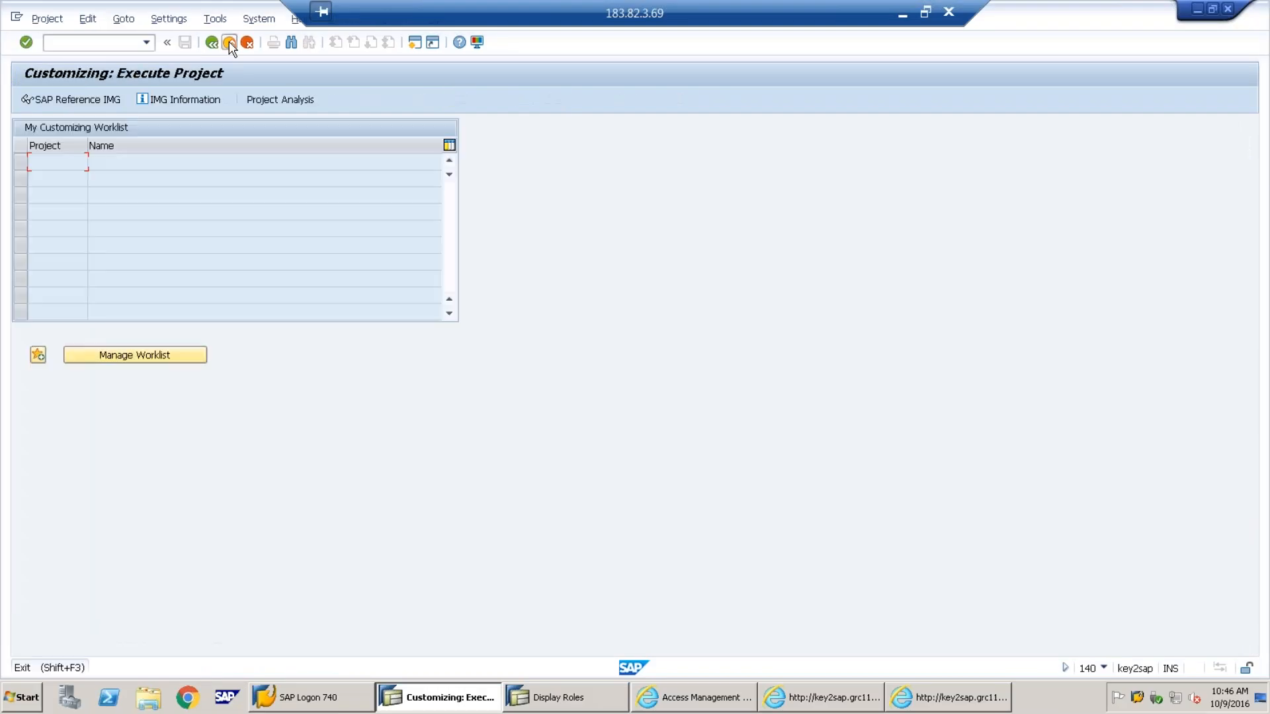
# In SU01, start user MITOWNER with last name 'MIT OWNER' and an initial password
pyautogui.click(229, 43)
pyautogui.write('SU01')
pyautogui.press('Return')
pyautogui.write('MIT')
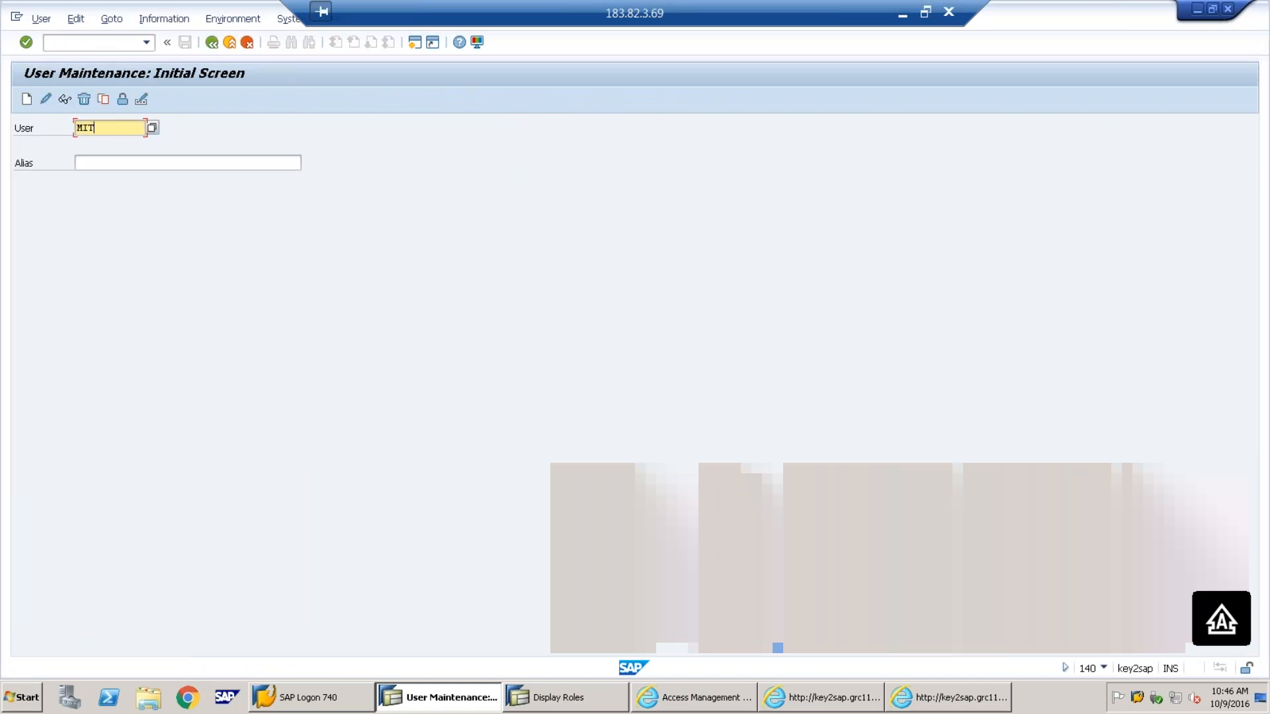
pyautogui.write('OWNER')
pyautogui.click(27, 99)
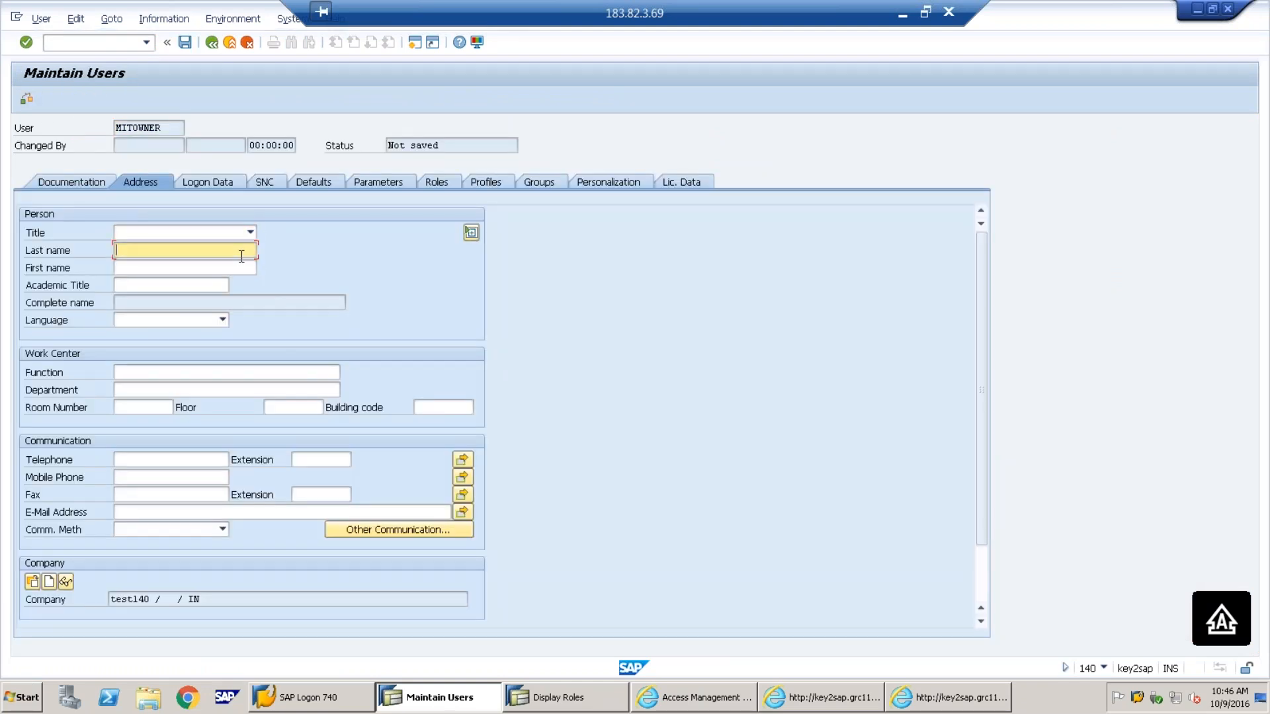
pyautogui.write('MIT OWNER')
pyautogui.click(209, 190)
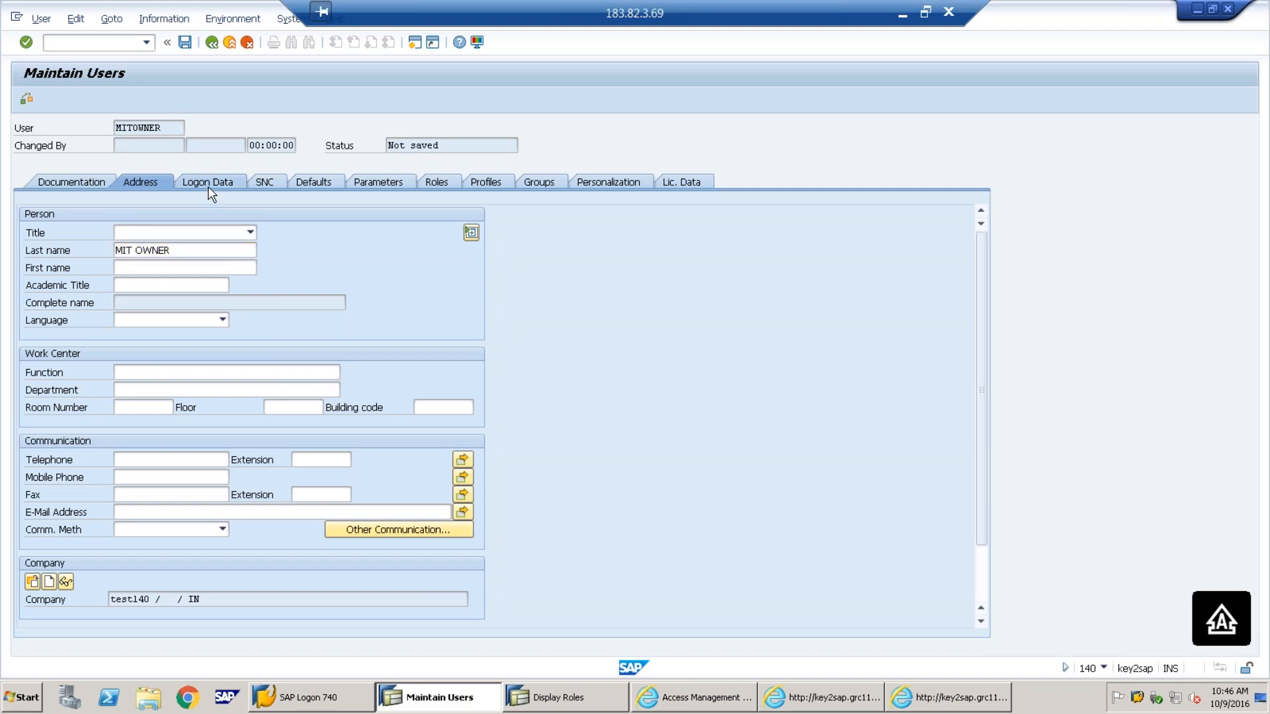
pyautogui.click(252, 305)
pyautogui.write('**')
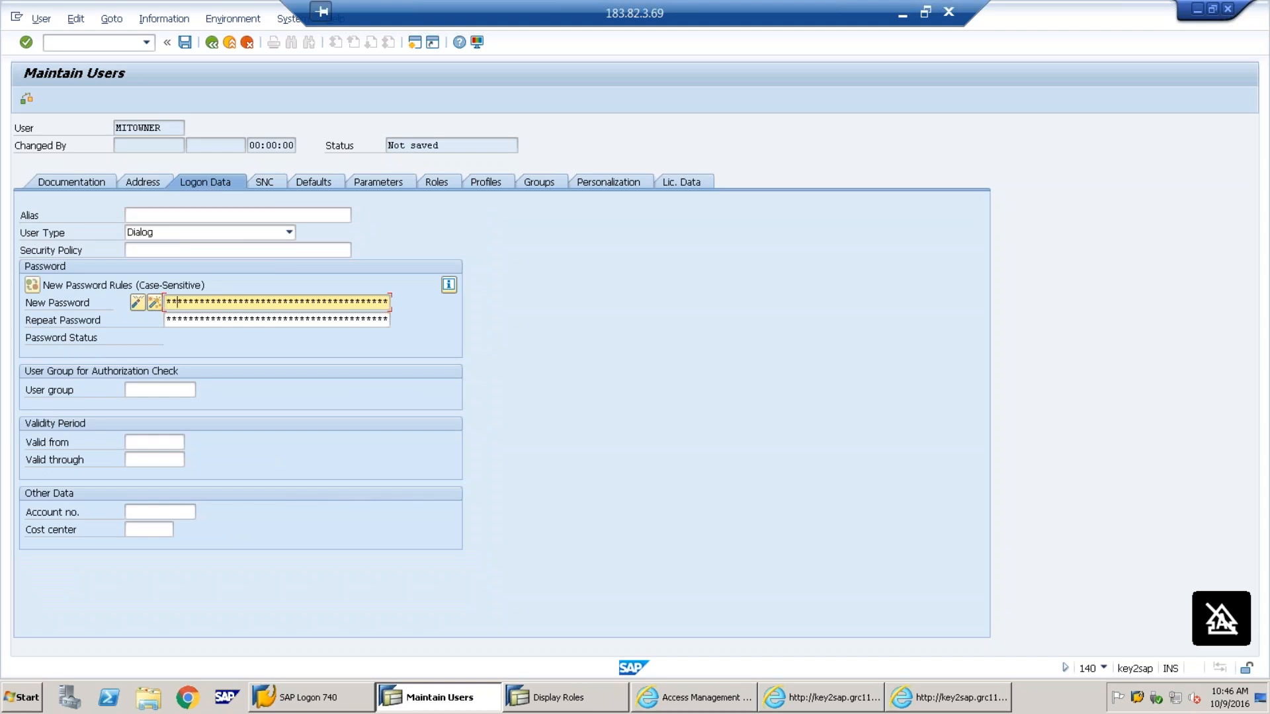
pyautogui.write('**')
pyautogui.press('Tab')
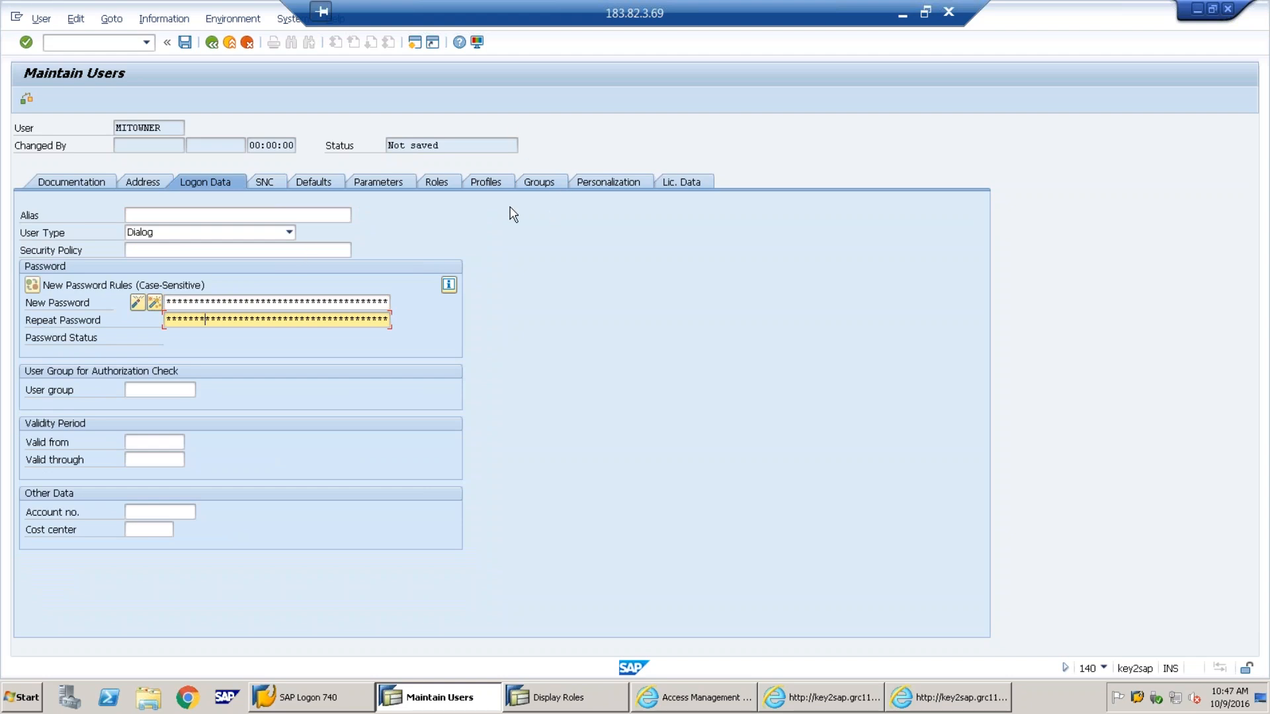
# Search roles with '*grac*' and pick SAP_GRAC_CONTROL_APPROVER for MITOWNER
pyautogui.click(446, 178)
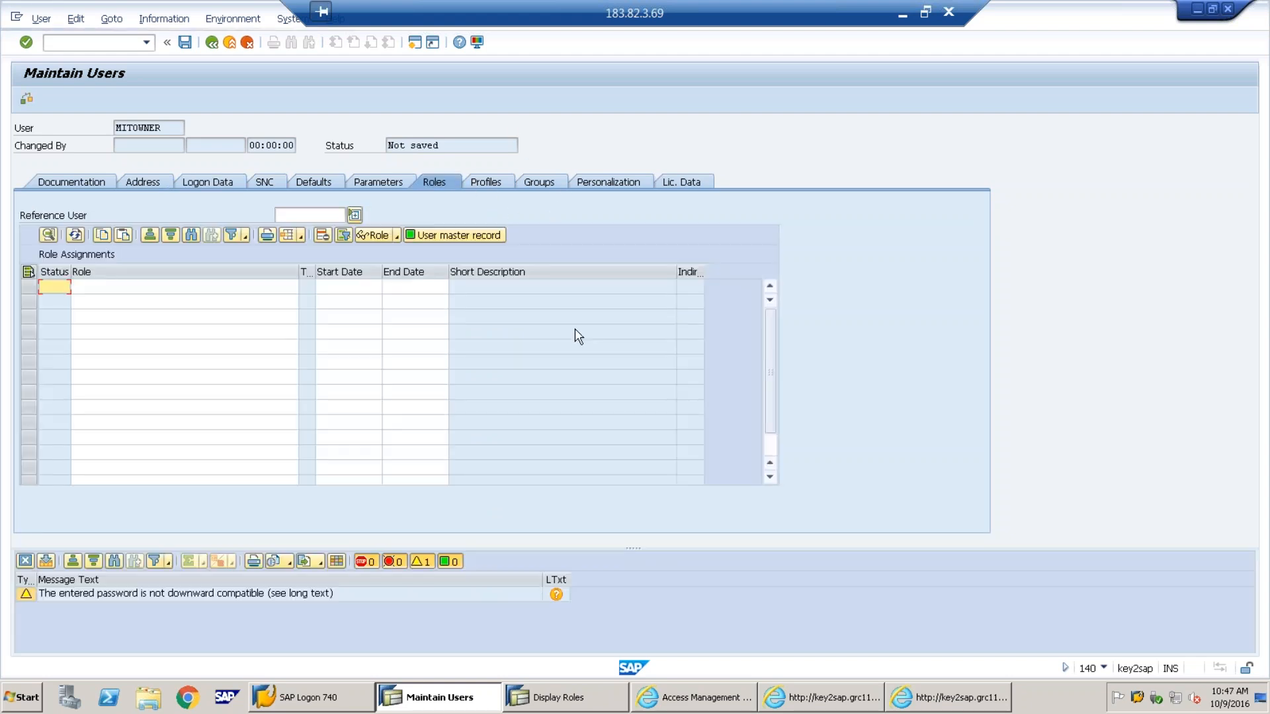
pyautogui.click(284, 289)
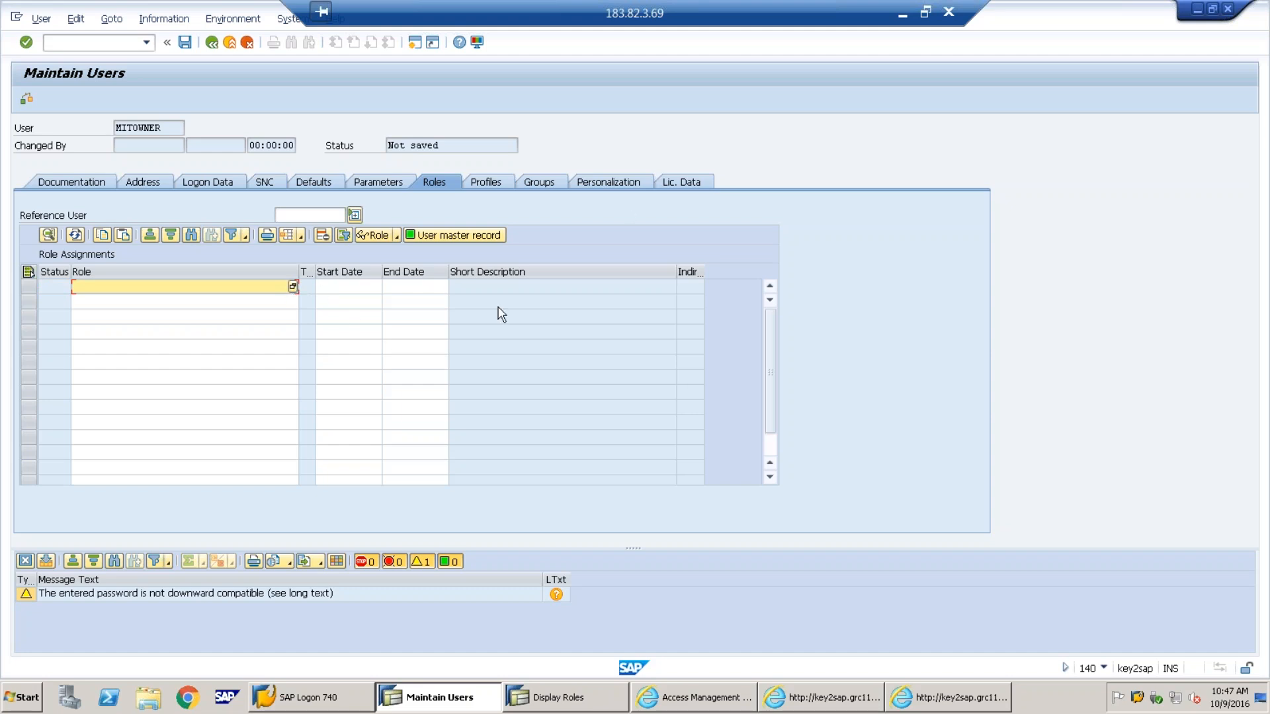
pyautogui.click(304, 288)
pyautogui.click(292, 291)
pyautogui.click(292, 288)
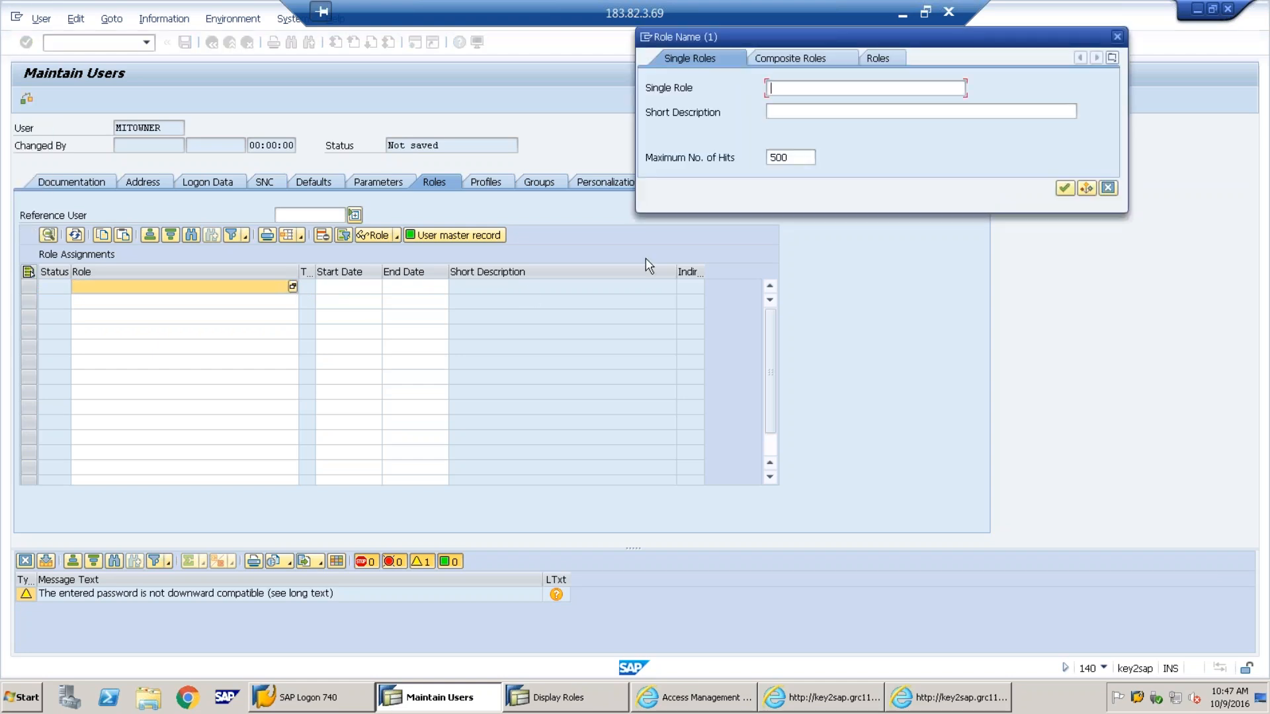
pyautogui.write('*grac*')
pyautogui.press('Return')
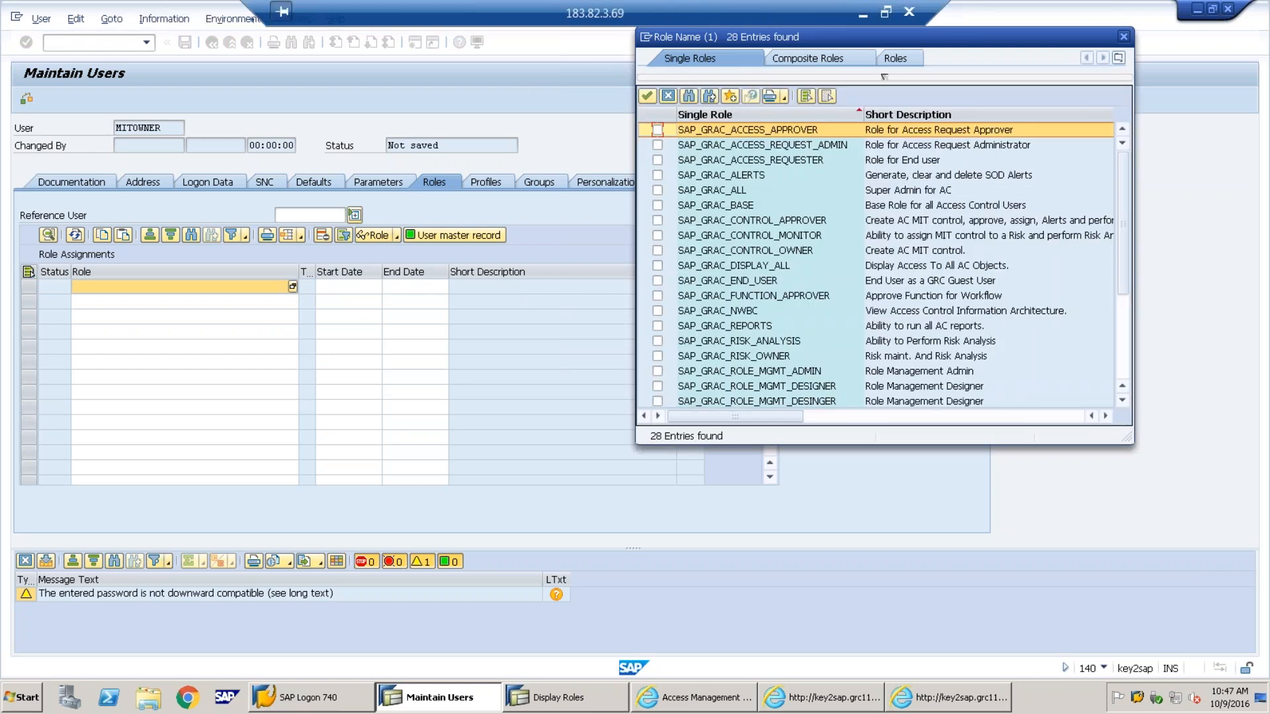
pyautogui.moveTo(797, 41); pyautogui.dragTo(408, 125)
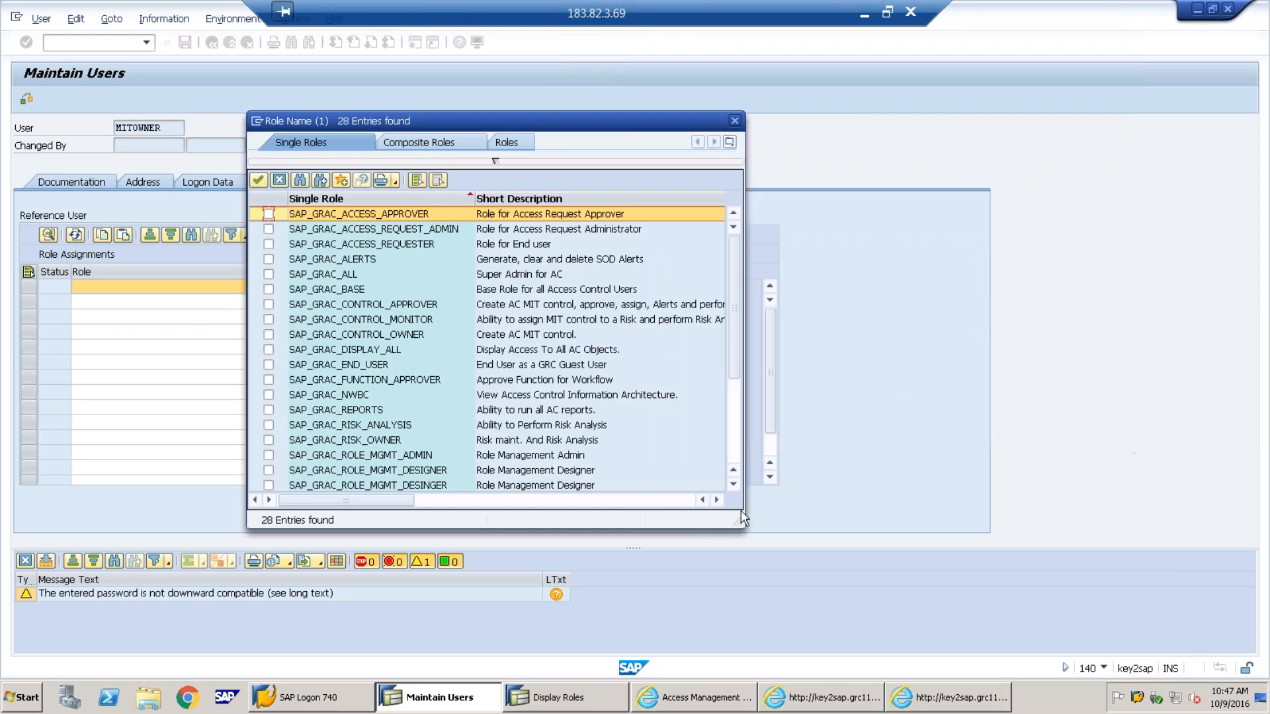
pyautogui.moveTo(734, 522); pyautogui.dragTo(848, 620)
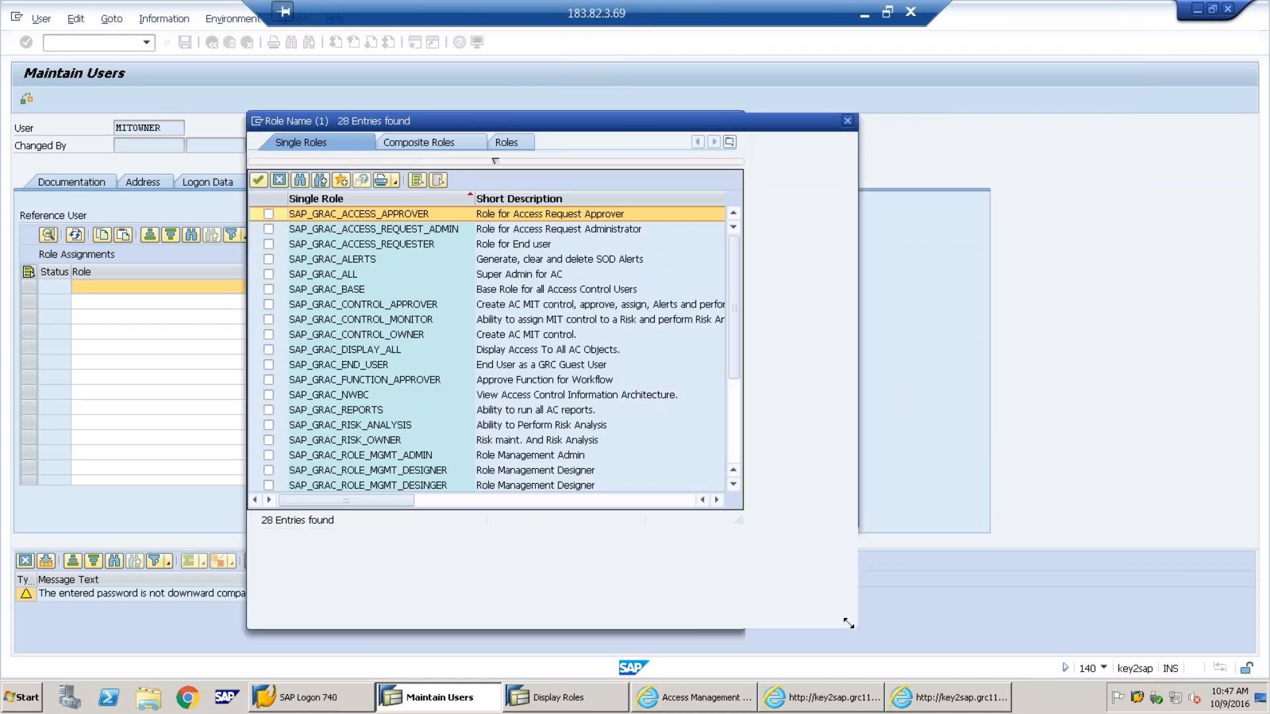
pyautogui.click(364, 305)
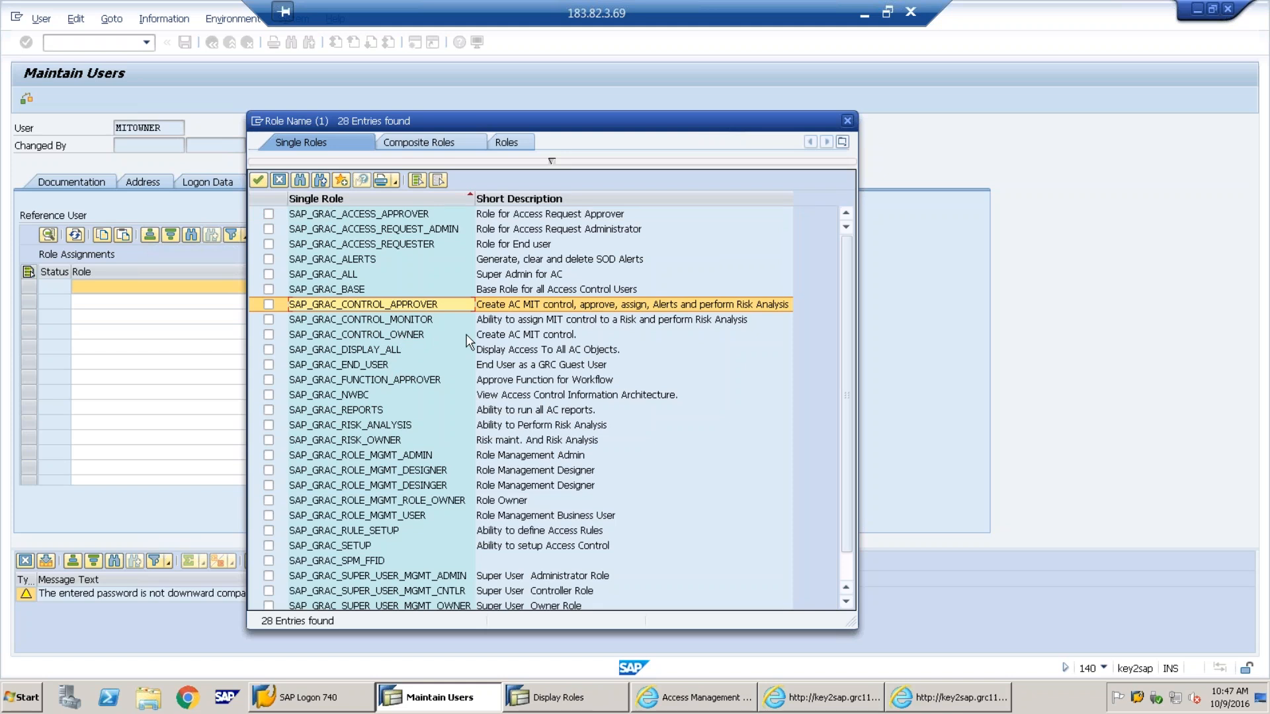
# Discard unsaved MITOWNER and start creating user MITAPPR instead
pyautogui.click(847, 121)
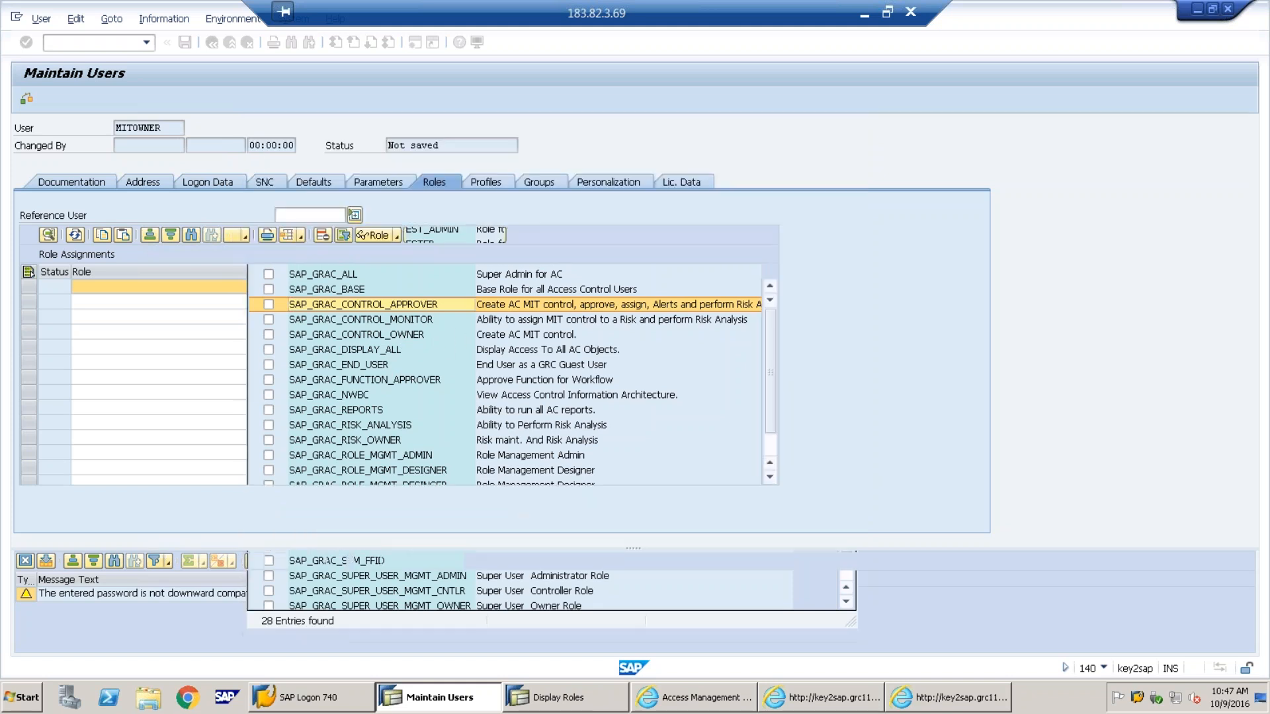
pyautogui.click(319, 309)
pyautogui.click(131, 127)
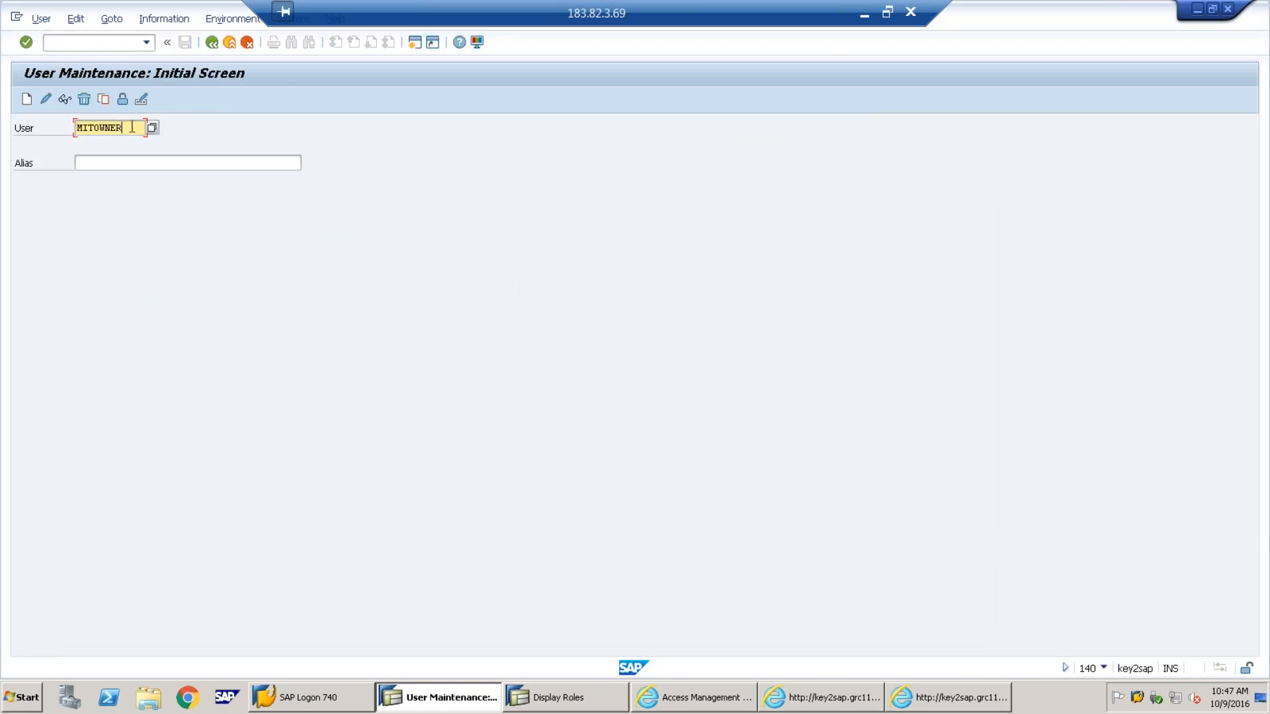
pyautogui.press('BackSpace')
pyautogui.press('BackSpace')
pyautogui.press('BackSpace')
pyautogui.press('BackSpace')
pyautogui.press('BackSpace')
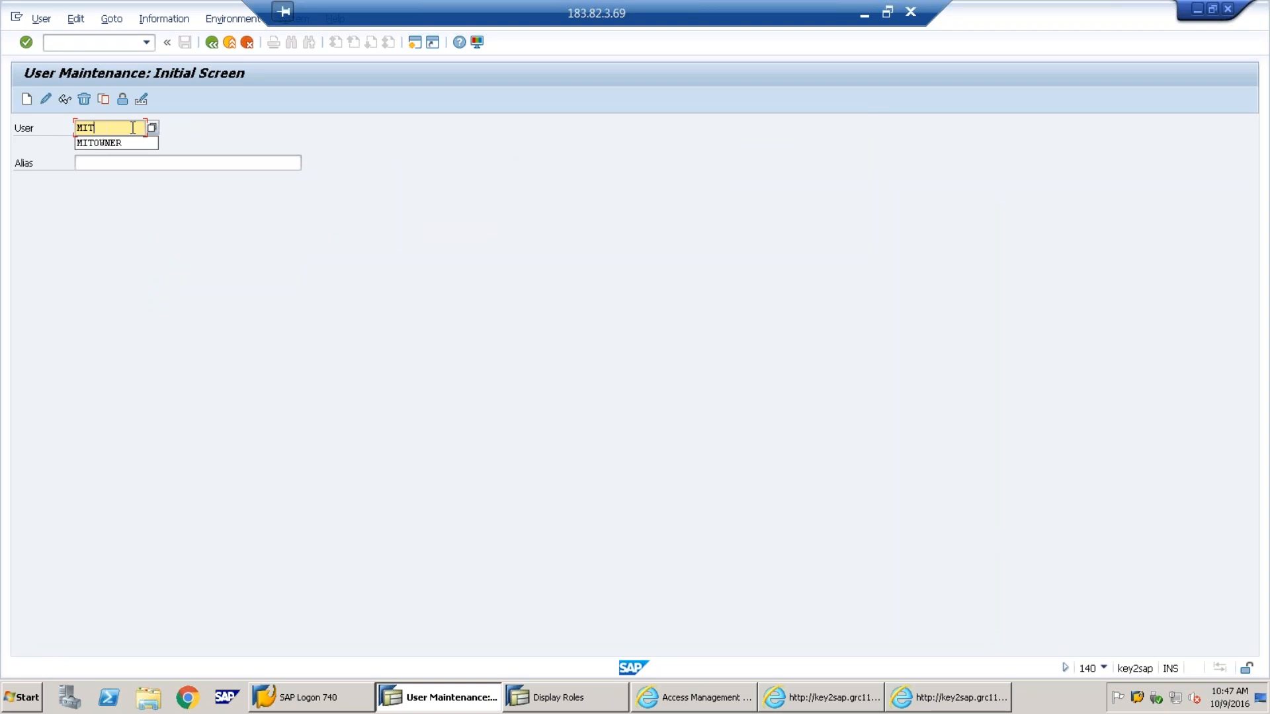
pyautogui.write('a')
pyautogui.press('capslock')
pyautogui.press('BackSpace')
pyautogui.write('APPRO')
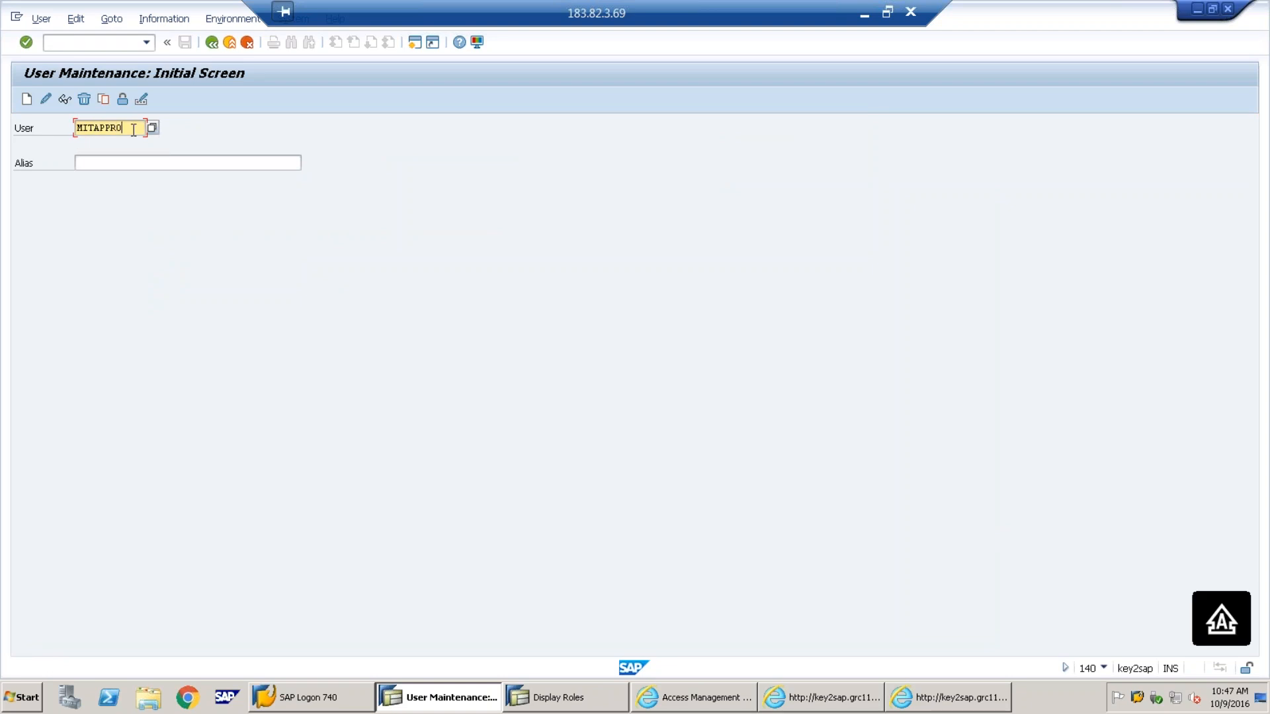
pyautogui.press('BackSpace')
pyautogui.click(27, 98)
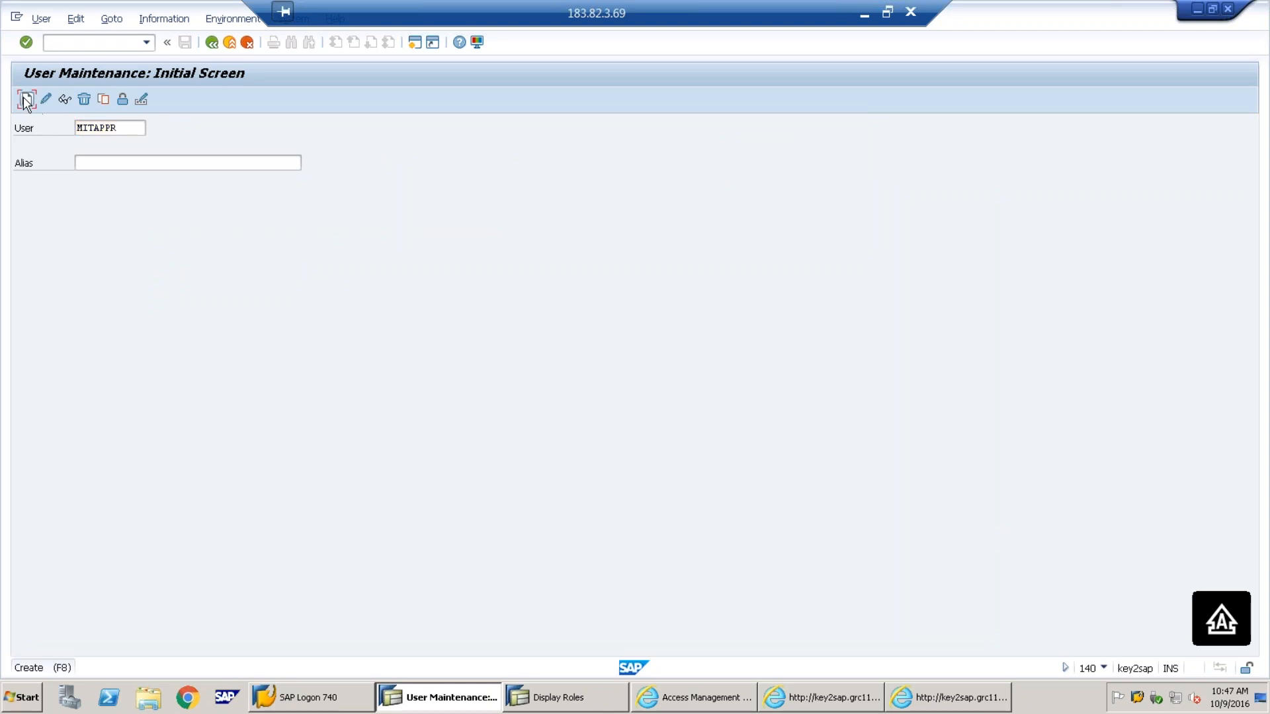
# On the Mitigation Process slide, overwrite 'Owner' in item 2 with 'Approver'
pyautogui.click(860, 16)
pyautogui.doubleClick(520, 223)
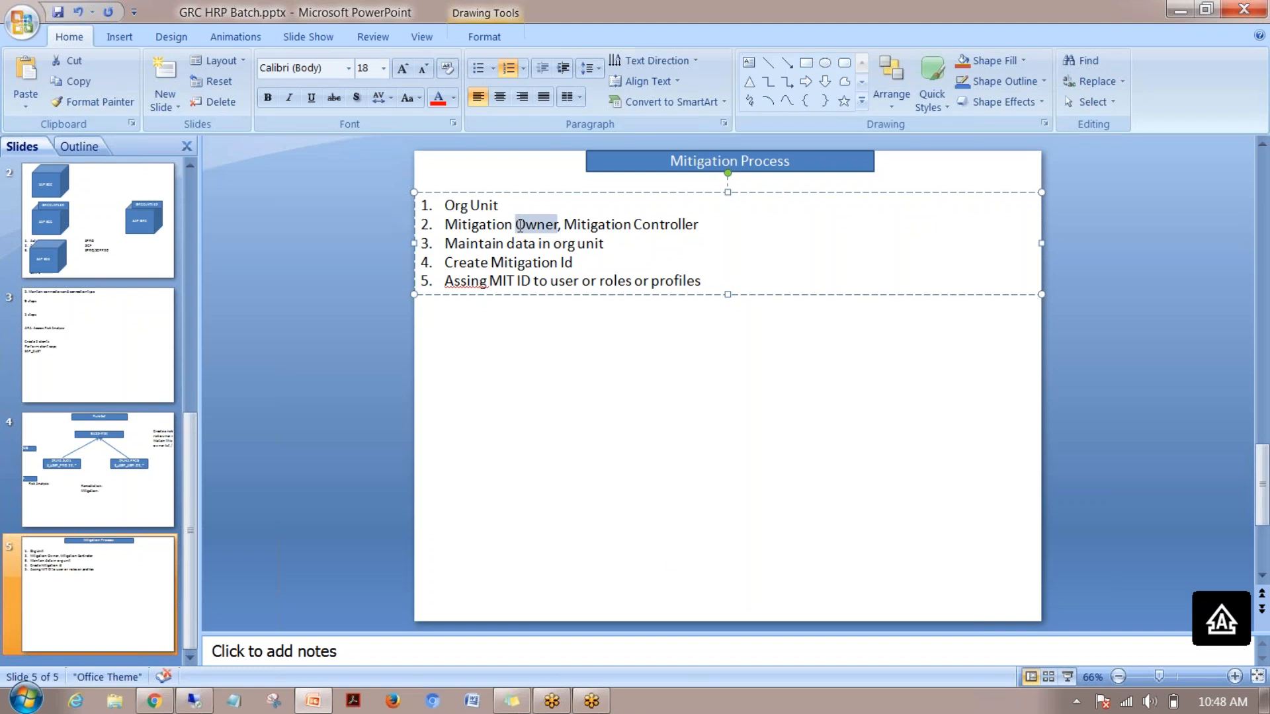
pyautogui.write('a')
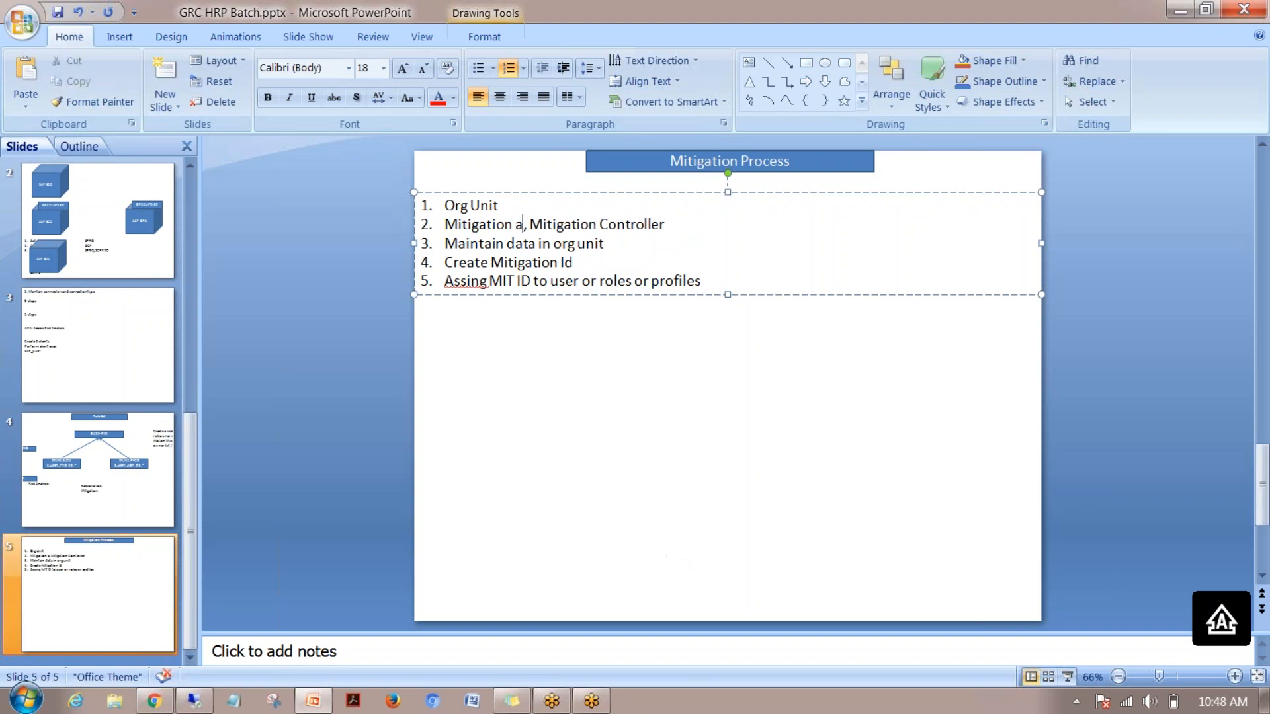
pyautogui.press('BackSpace')
pyautogui.write('Appro')
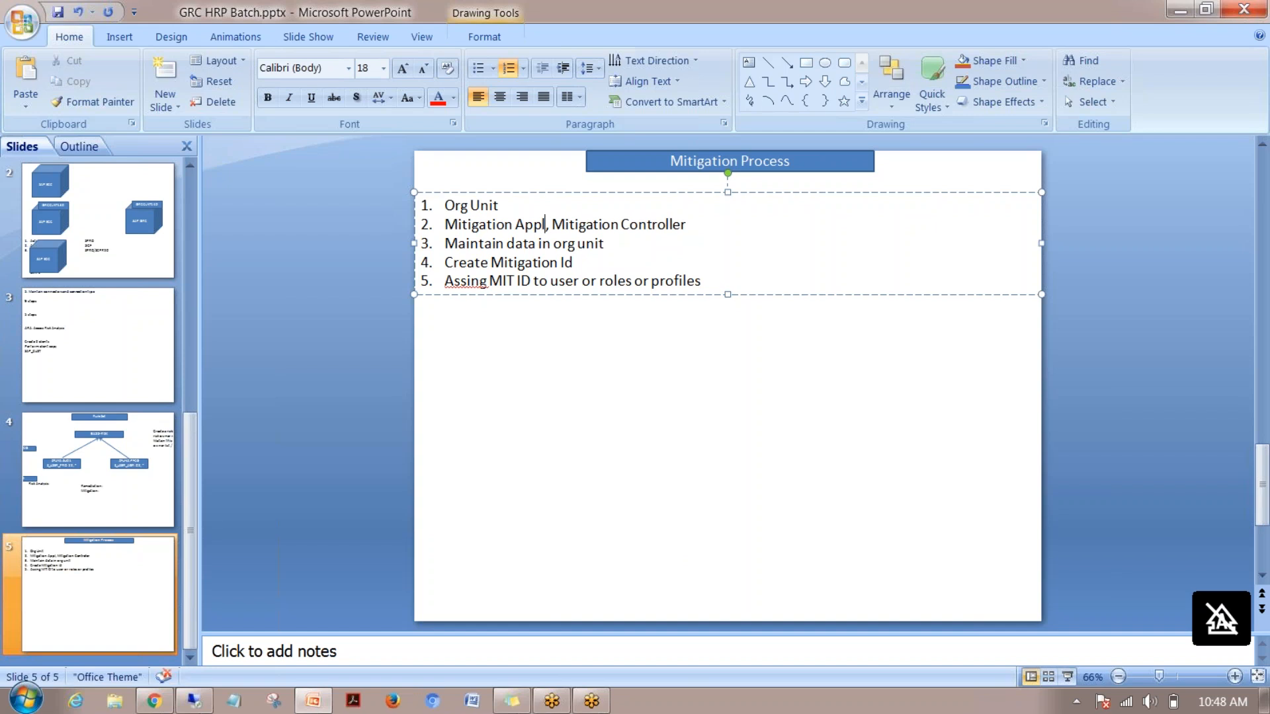
pyautogui.write('ver')
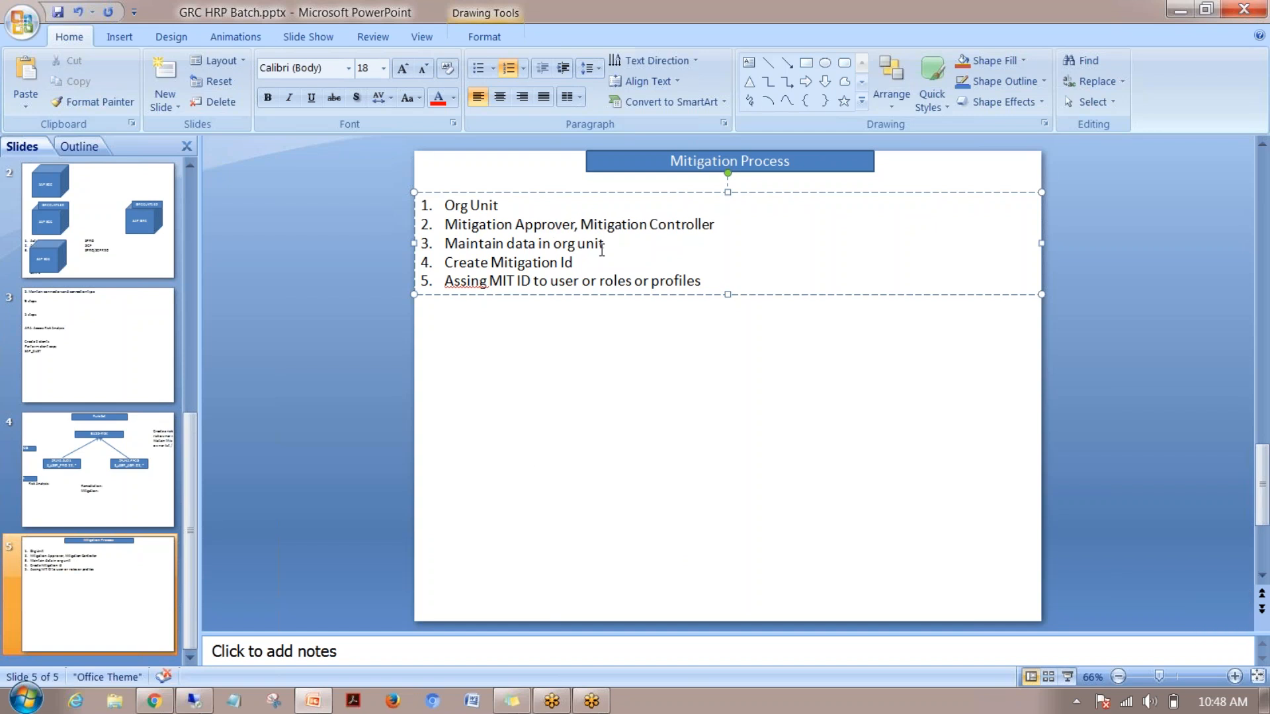
# Give MITAPPR last name 'MIT Approver' and set its initial password
pyautogui.click(196, 701)
pyautogui.click(218, 253)
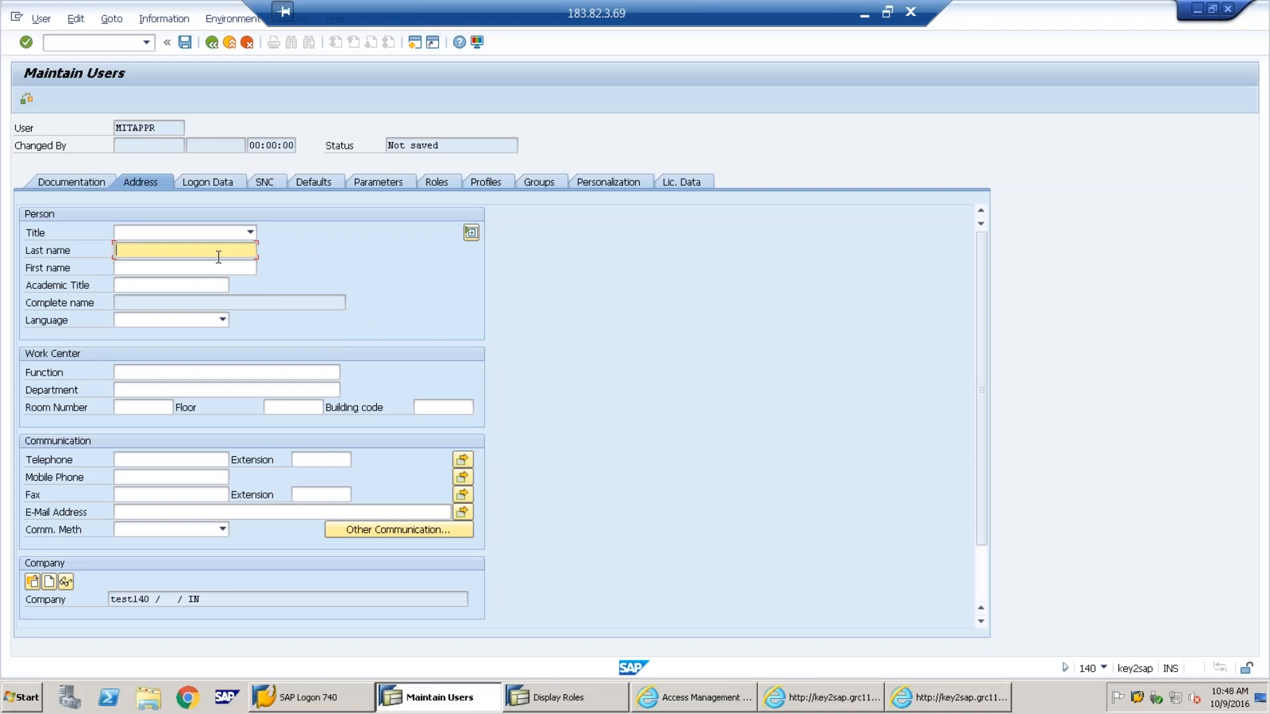
pyautogui.write('MIT A')
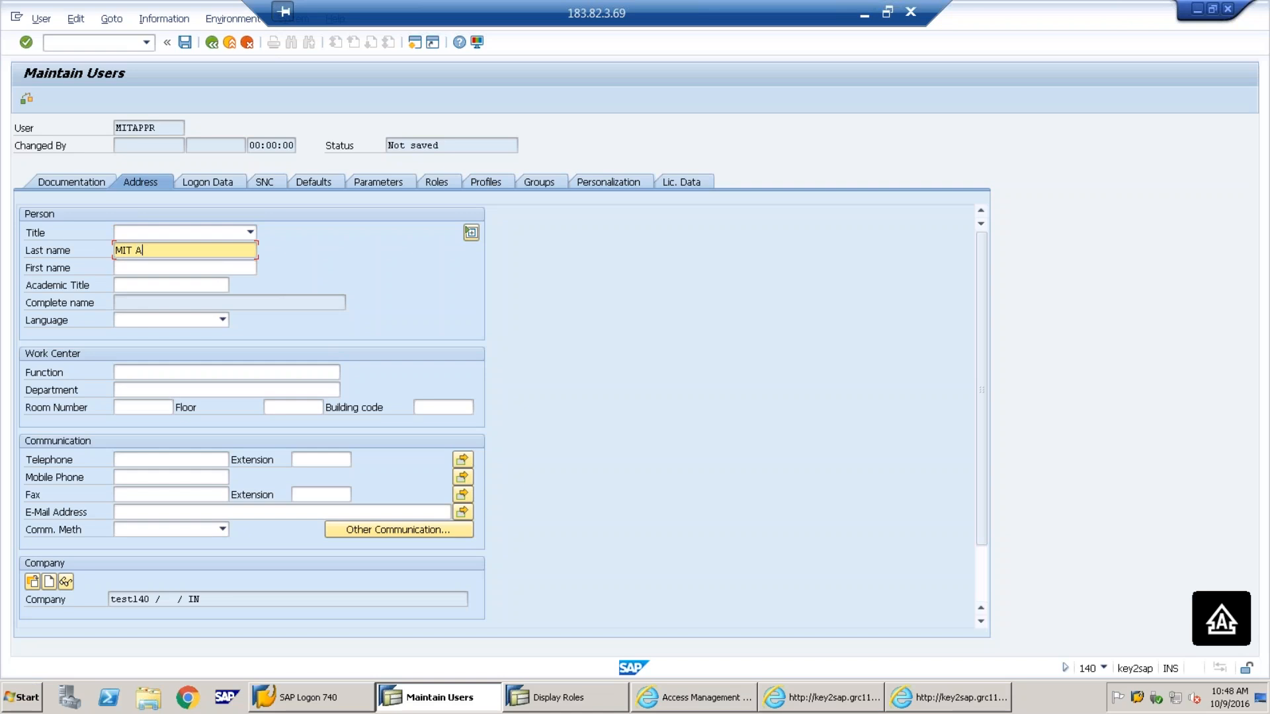
pyautogui.write('pprover')
pyautogui.click(225, 188)
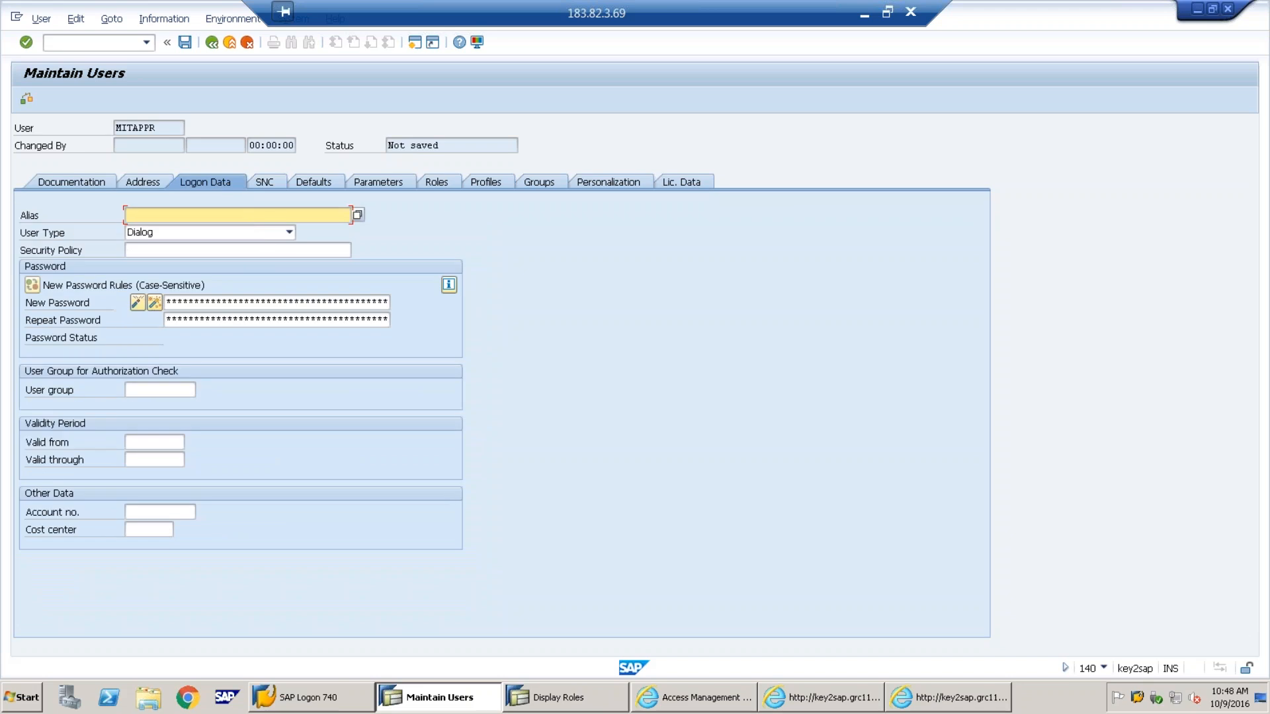
pyautogui.click(264, 299)
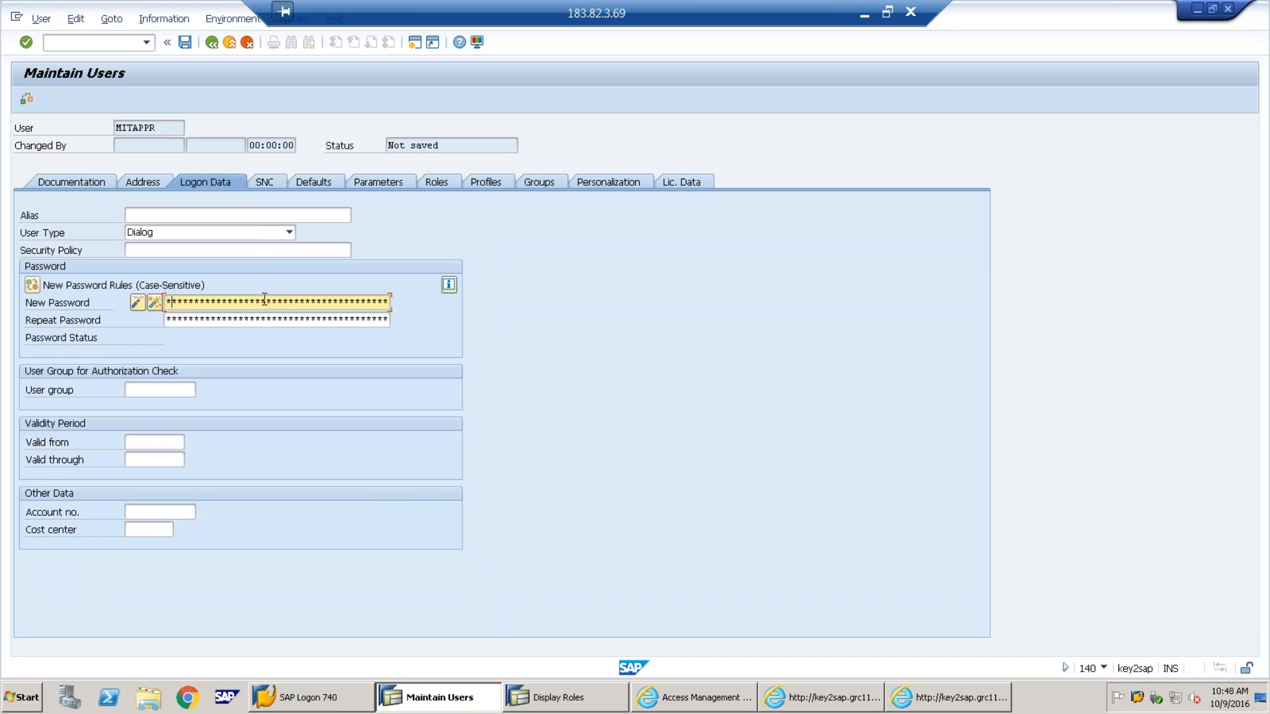
pyautogui.press('Tab')
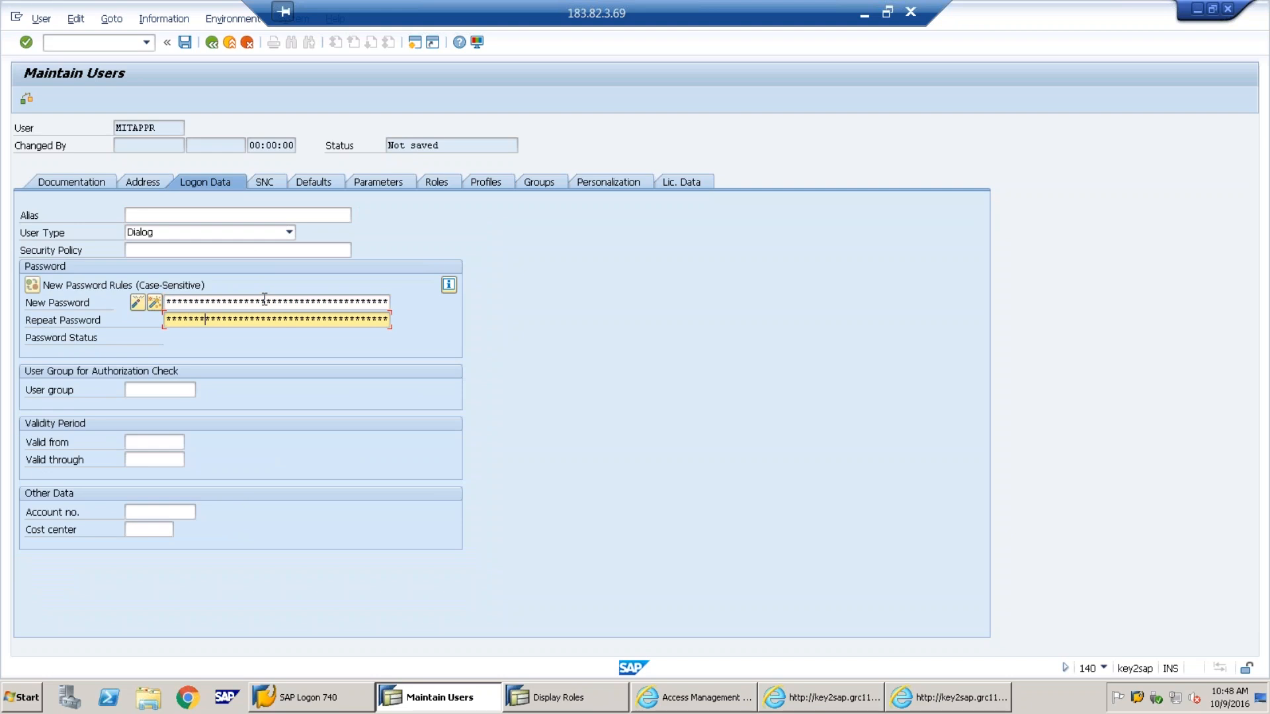
# Assign SAP_GRAC_CONTROL_APPROVER, SAP_GRAC_BASE, SAP_GRAC_END_USER and SAP_GRAC_NWBC via a '*grac' role search
pyautogui.click(434, 182)
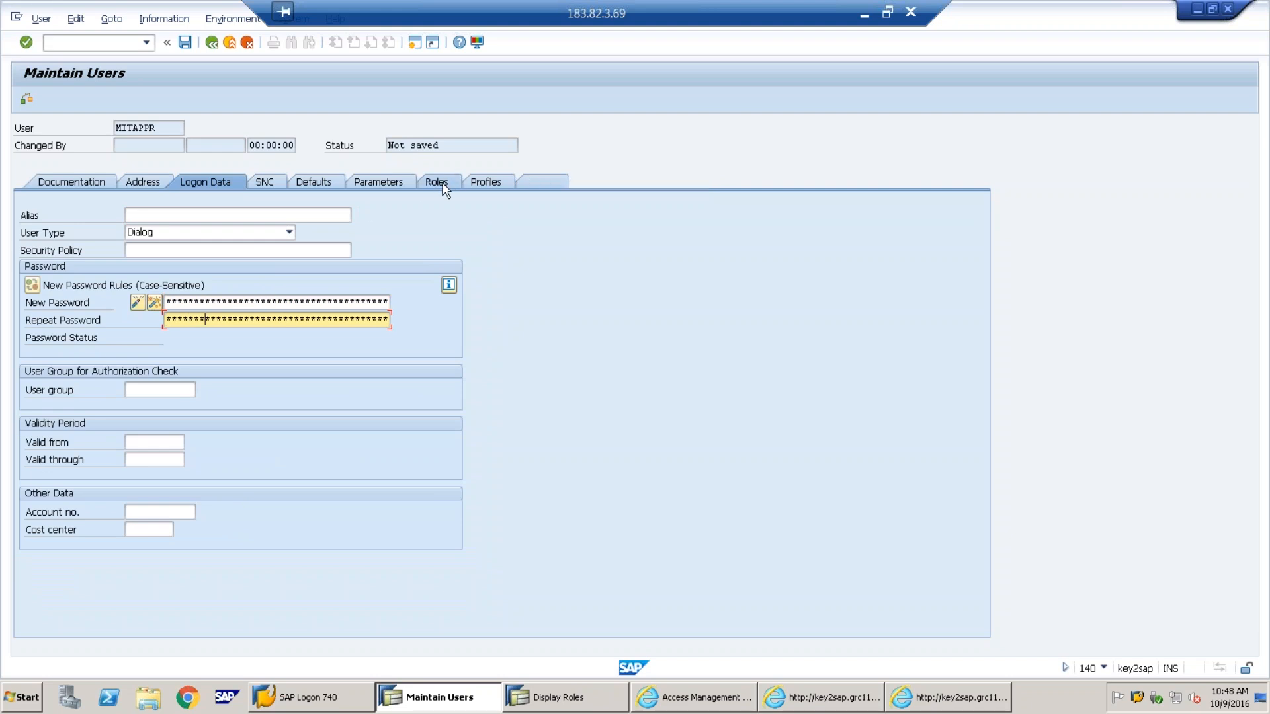
pyautogui.click(265, 288)
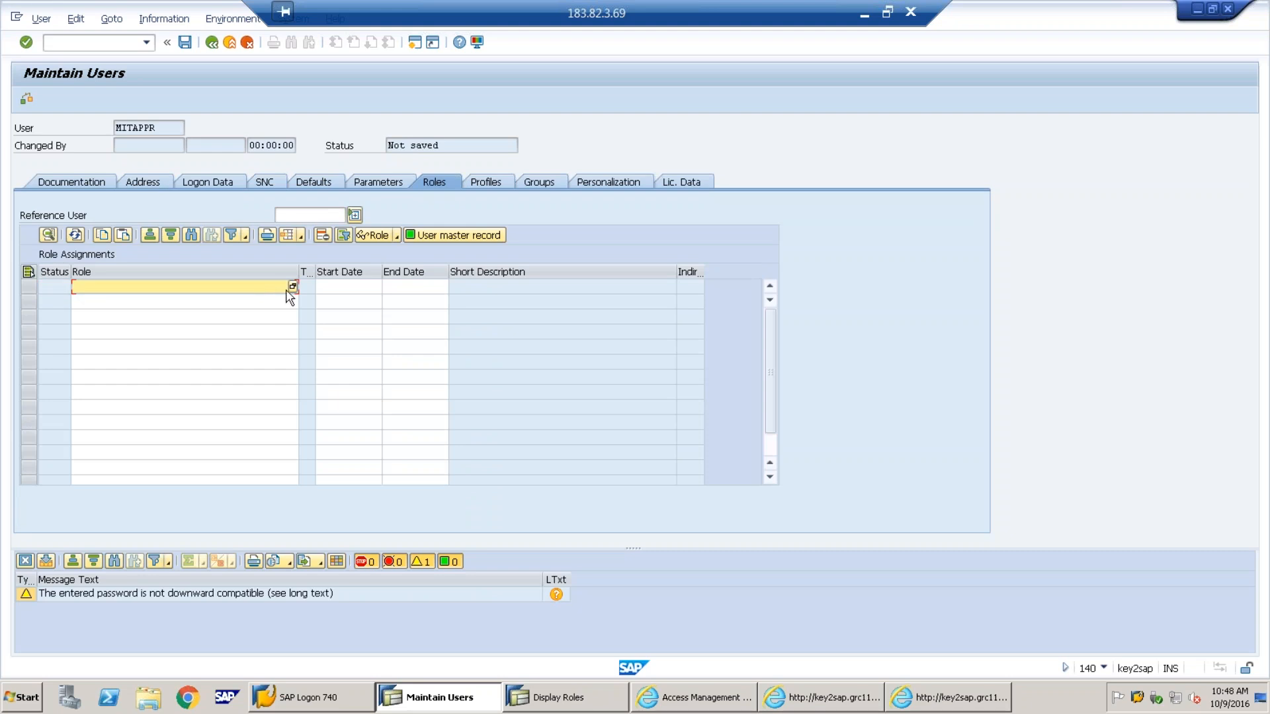
pyautogui.click(293, 287)
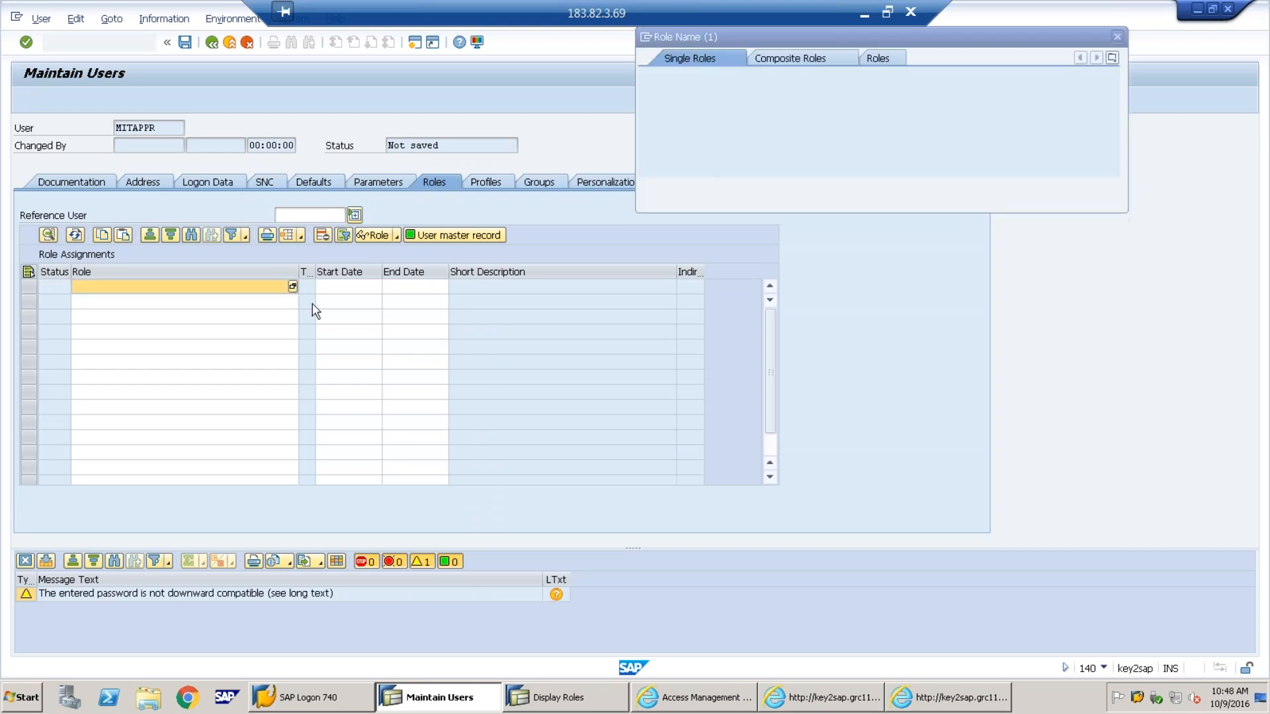
pyautogui.write('*grac*')
pyautogui.press('Return')
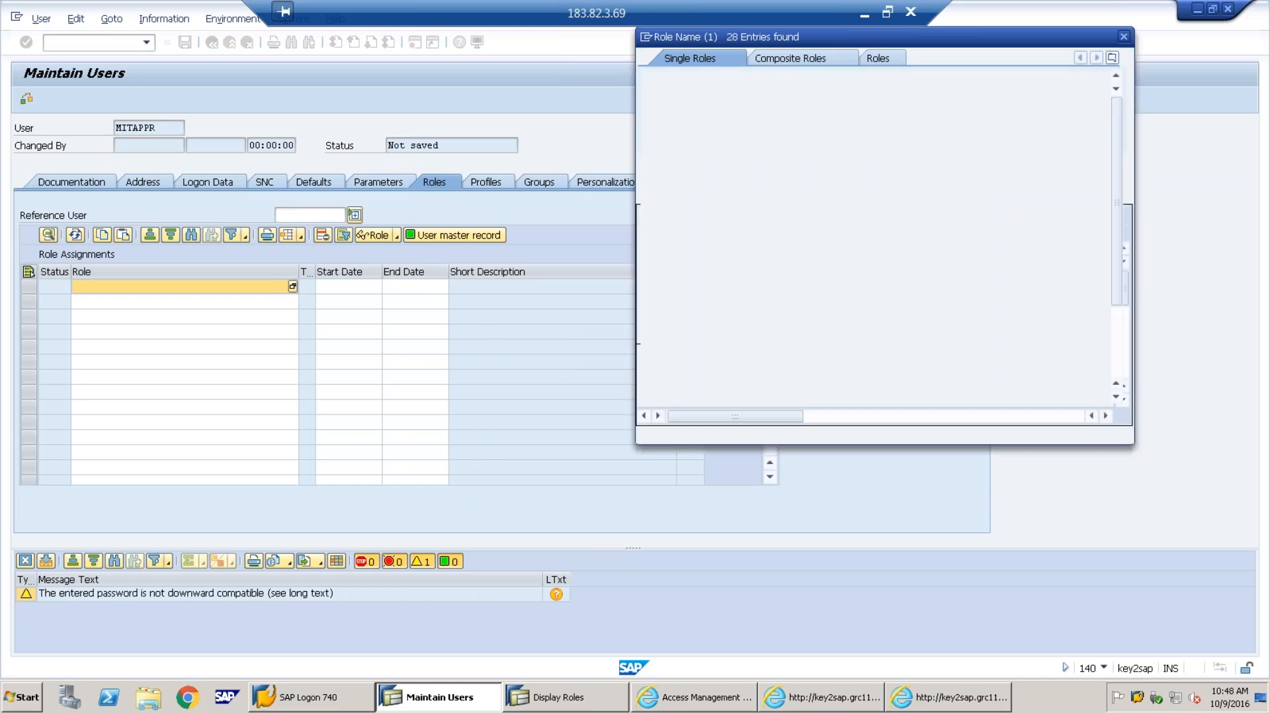
pyautogui.moveTo(610, 77); pyautogui.dragTo(567, 81)
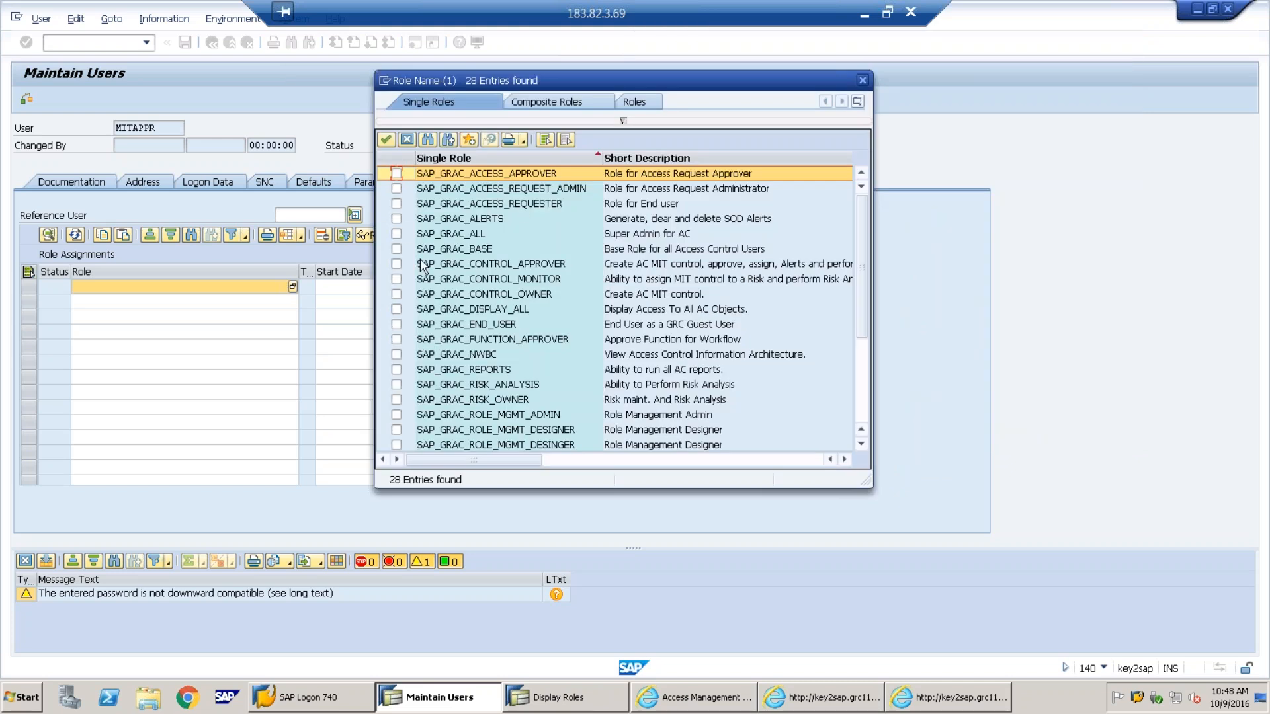
pyautogui.click(397, 264)
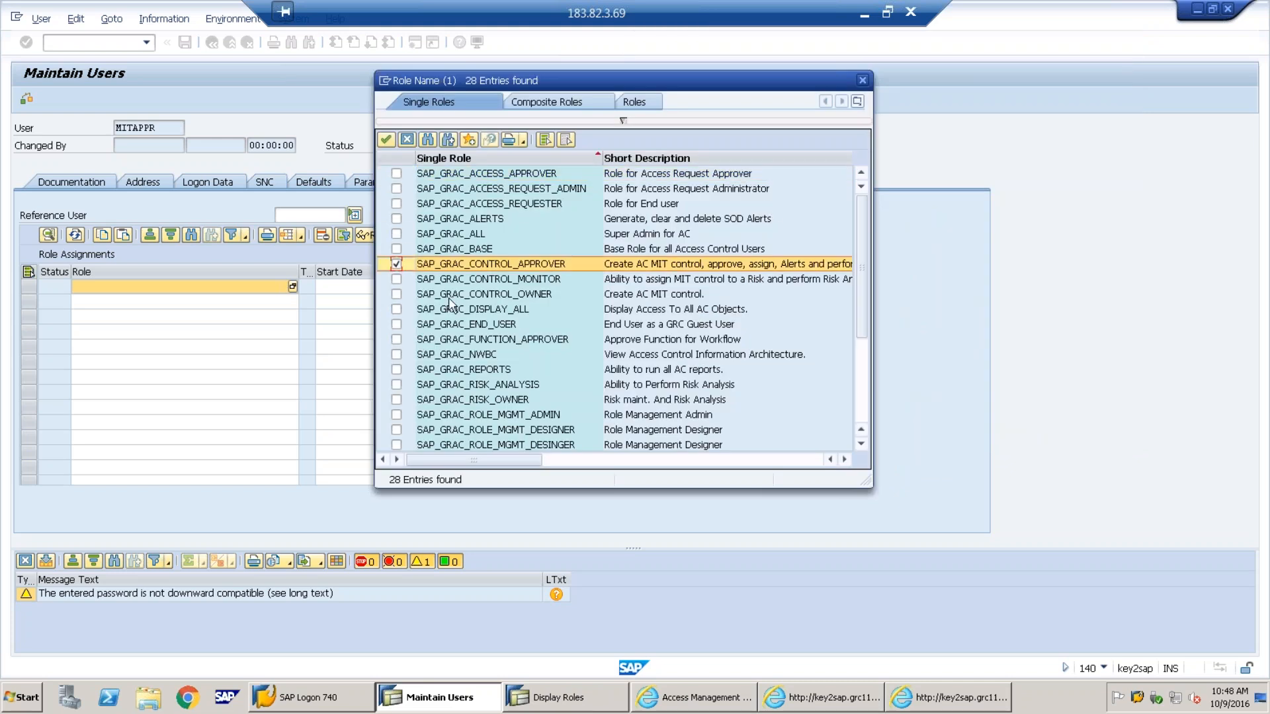
pyautogui.moveTo(866, 481); pyautogui.dragTo(966, 592)
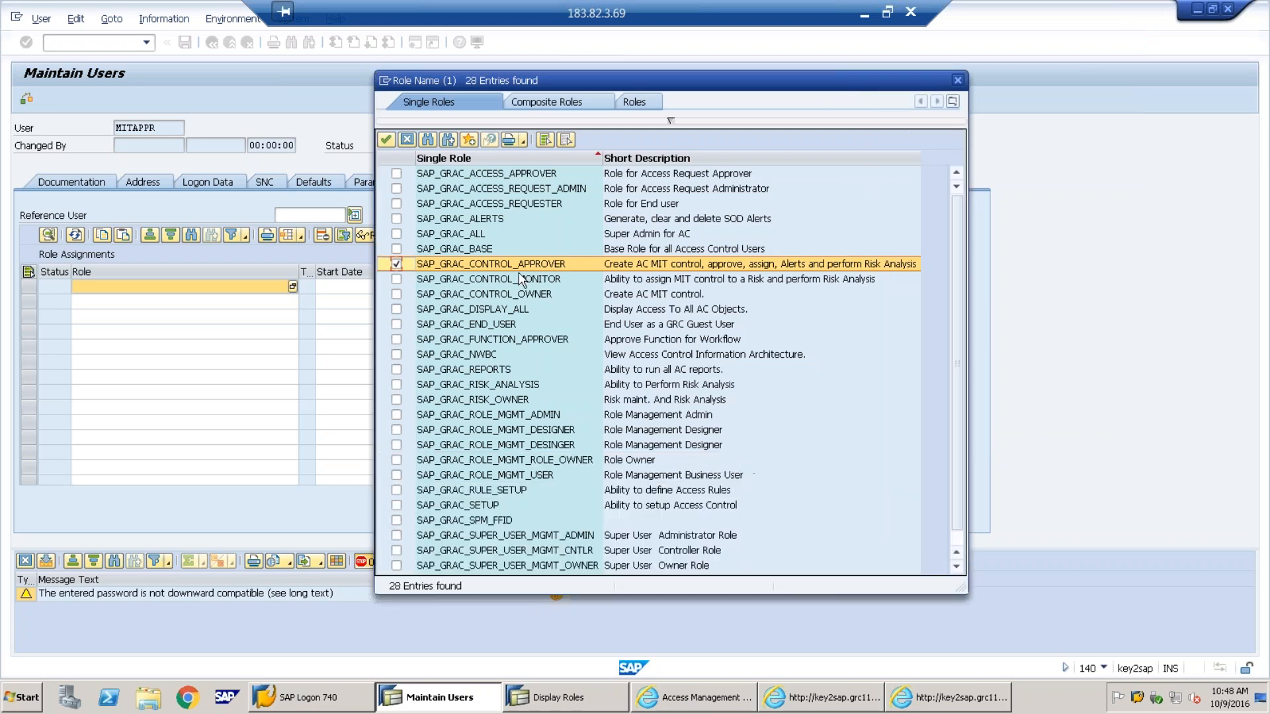
pyautogui.click(396, 249)
pyautogui.click(396, 264)
pyautogui.click(397, 325)
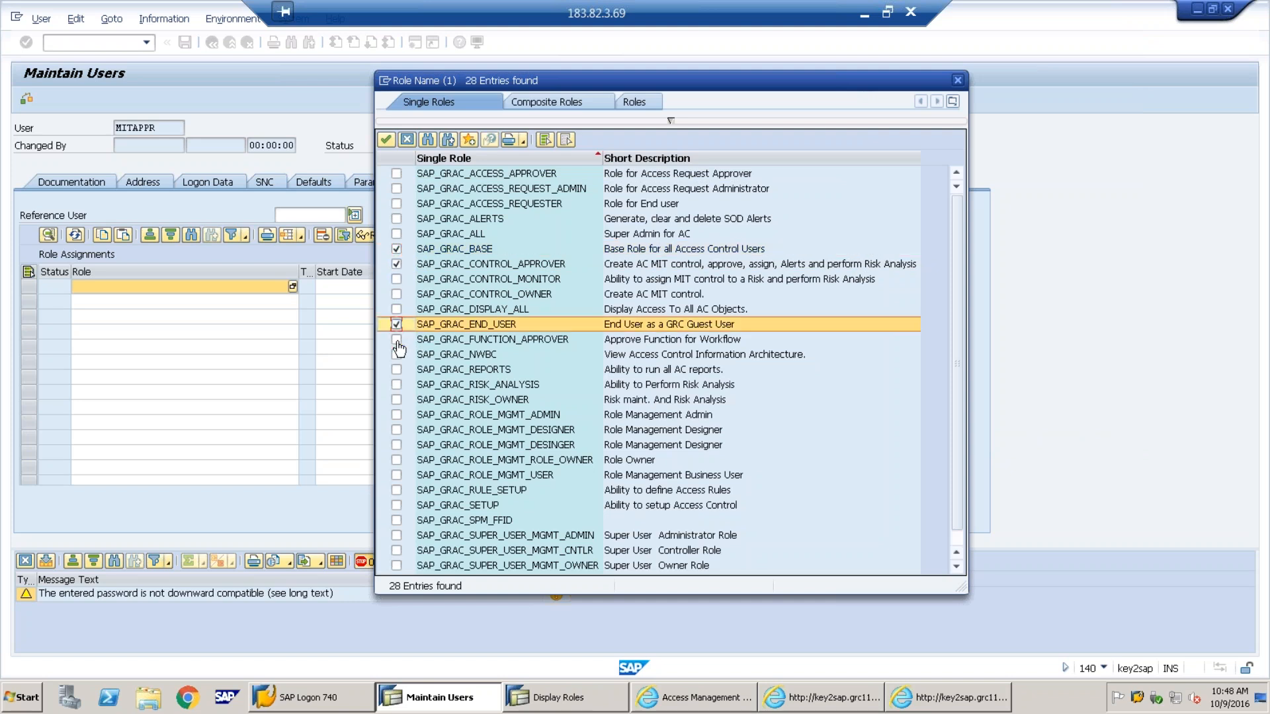
pyautogui.click(397, 355)
pyautogui.click(385, 140)
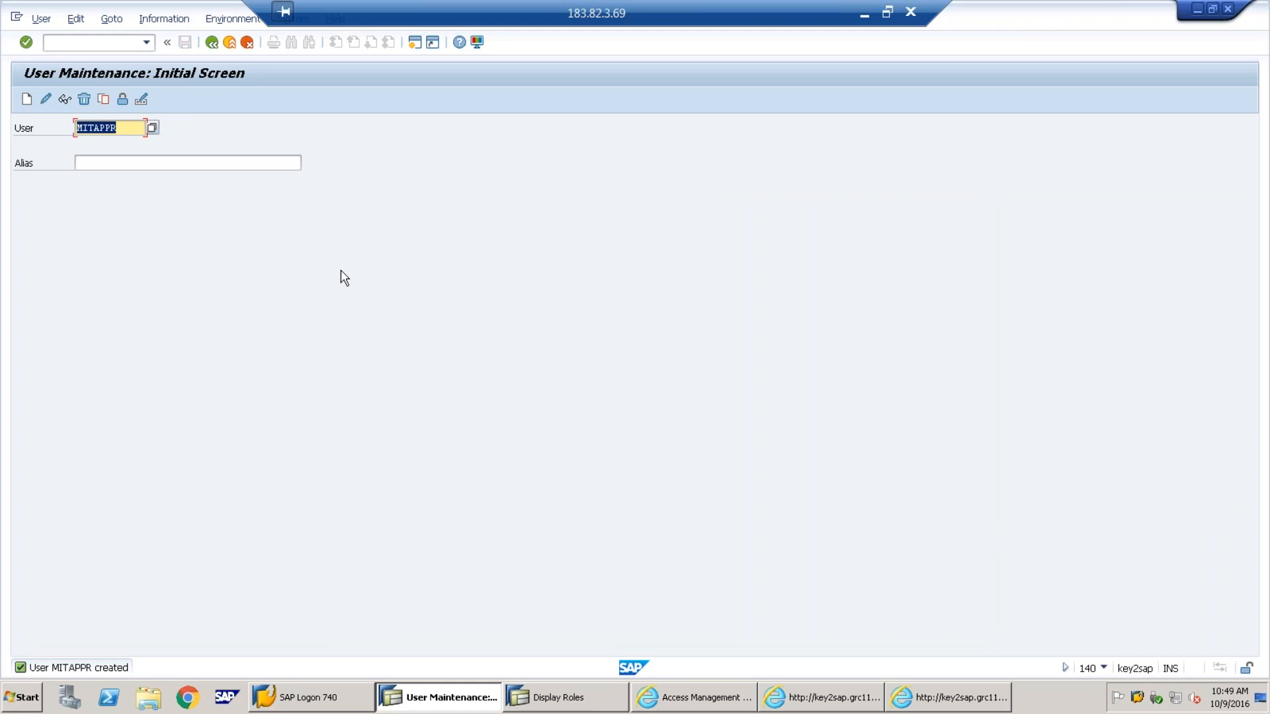
# Create user MITMONI with last name 'MIT MONITOR' and an initial password
pyautogui.write('MIT')
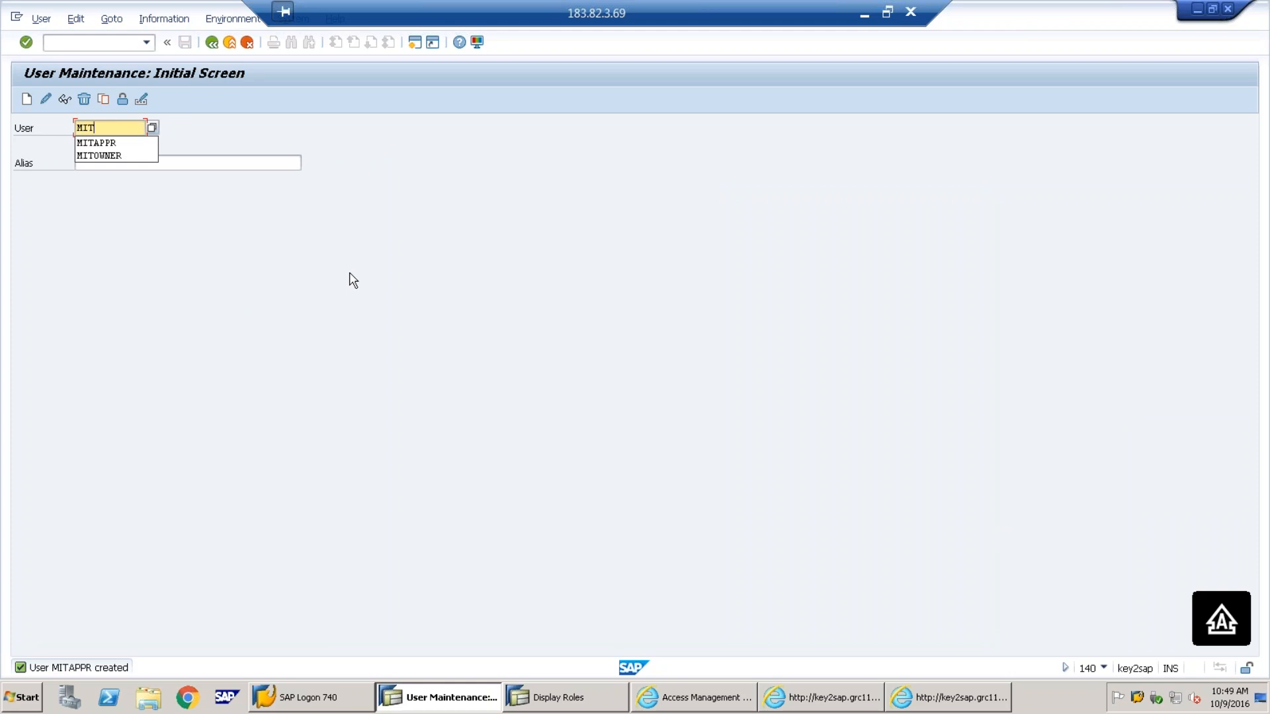
pyautogui.write('MONITOR')
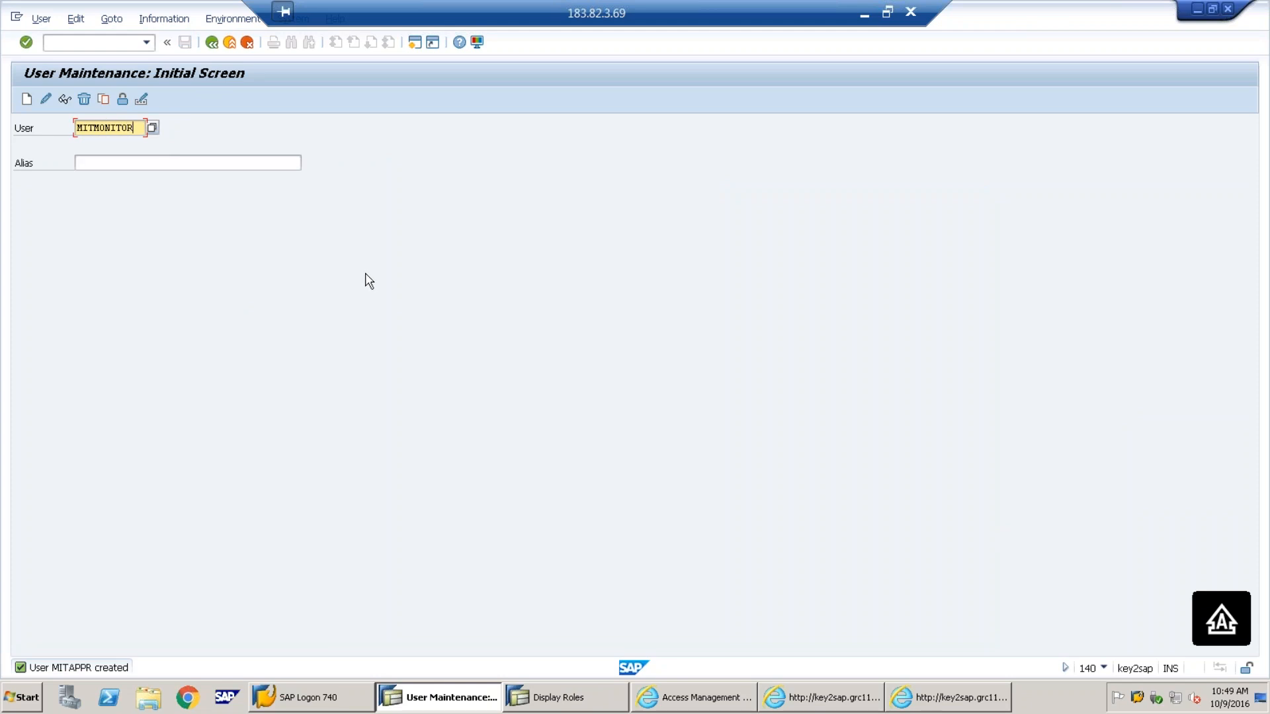
pyautogui.press('BackSpace')
pyautogui.press('BackSpace')
pyautogui.click(26, 99)
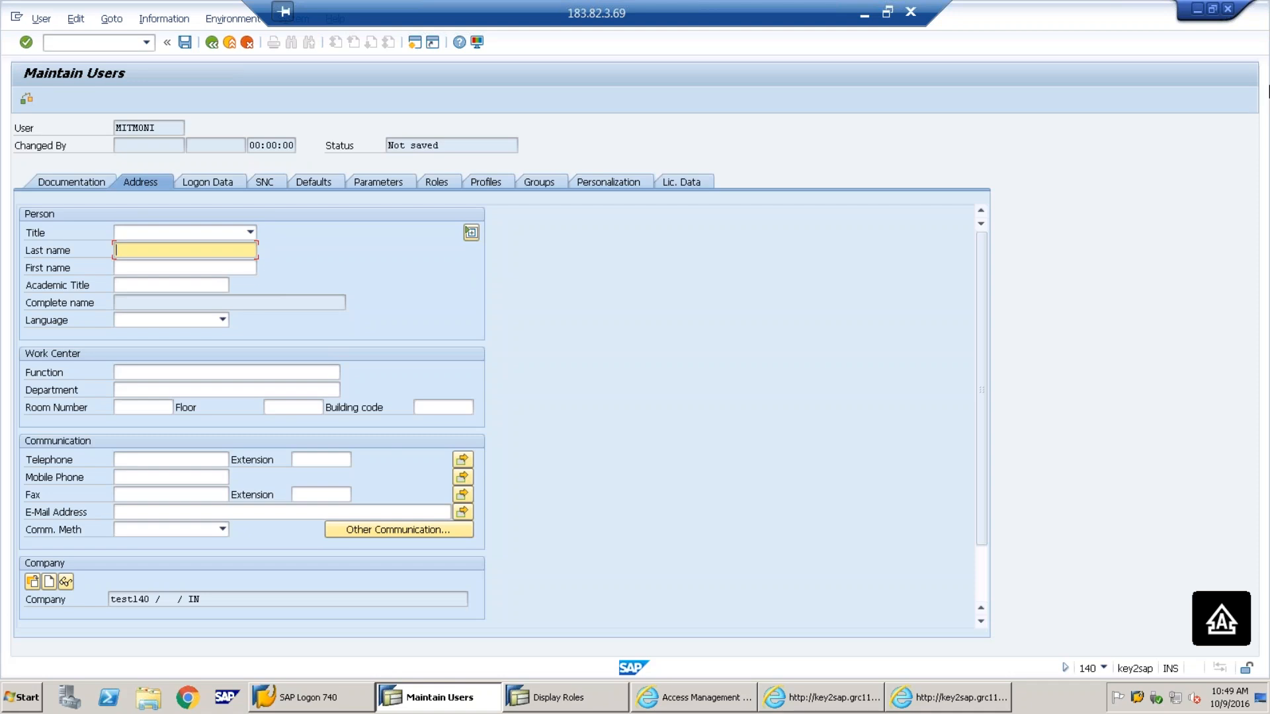
pyautogui.write('MIT MONITOR')
pyautogui.click(224, 186)
pyautogui.click(222, 302)
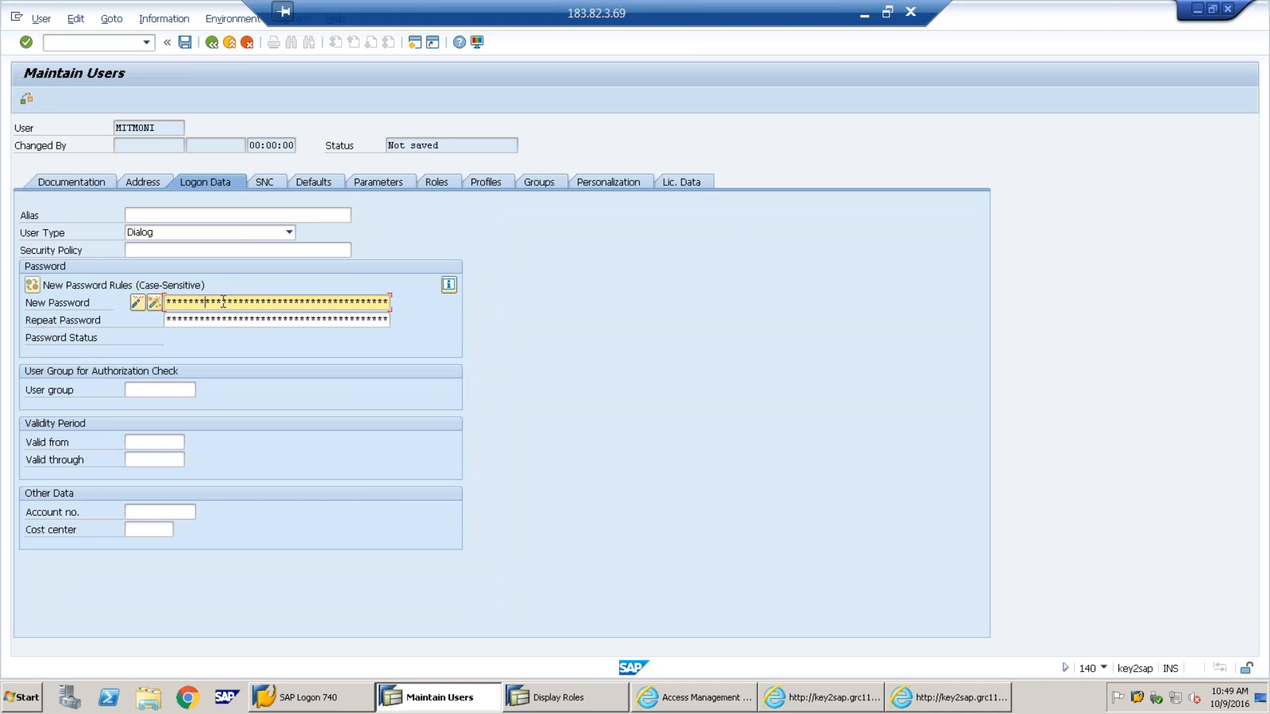
pyautogui.press('Tab')
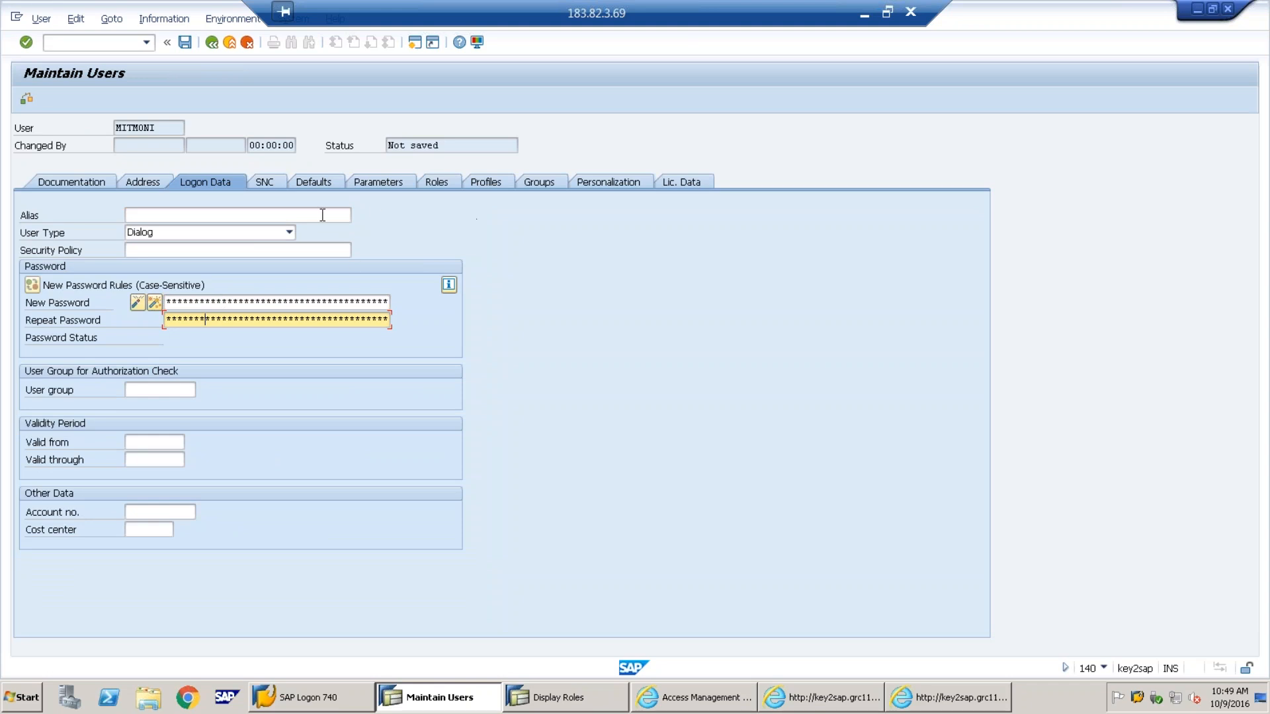
# Assign SAP_GRAC_CONTROL_MONITOR, SAP_GRAC_BASE, SAP_GRAC_END_USER and SAP_GRAC_NWBC, then save MITMONI
pyautogui.click(446, 189)
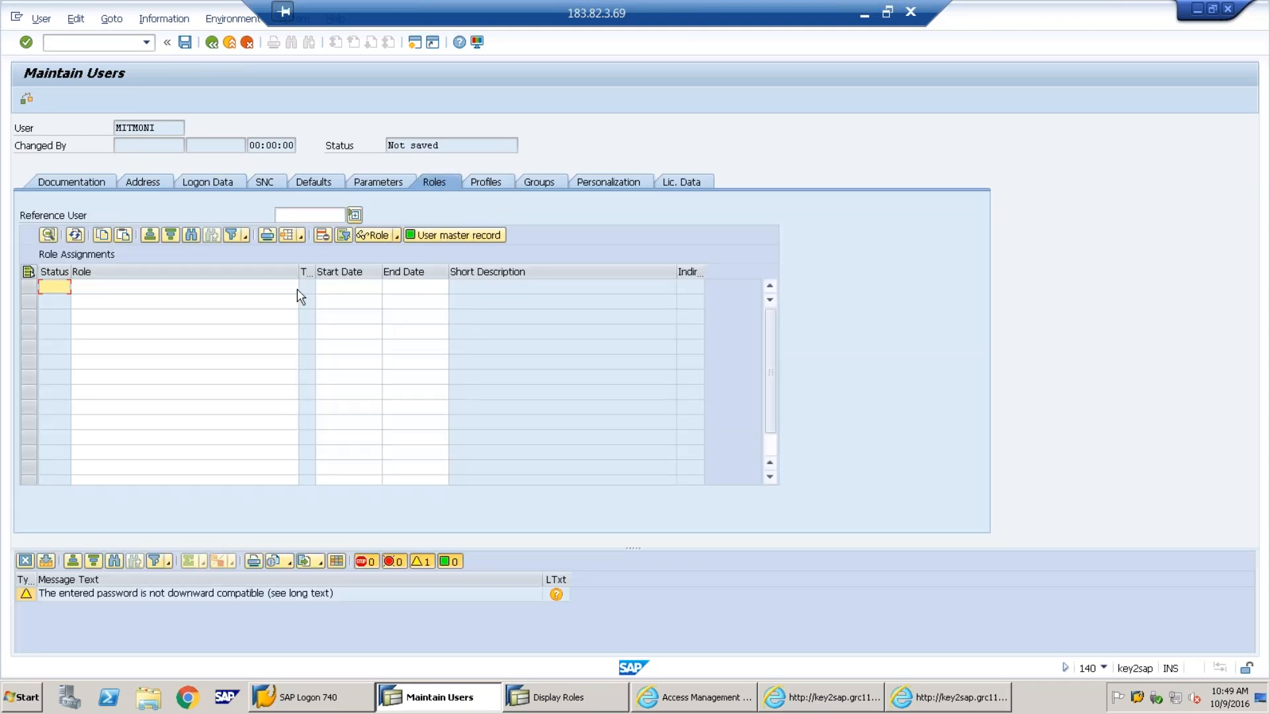
pyautogui.click(293, 288)
pyautogui.click(293, 287)
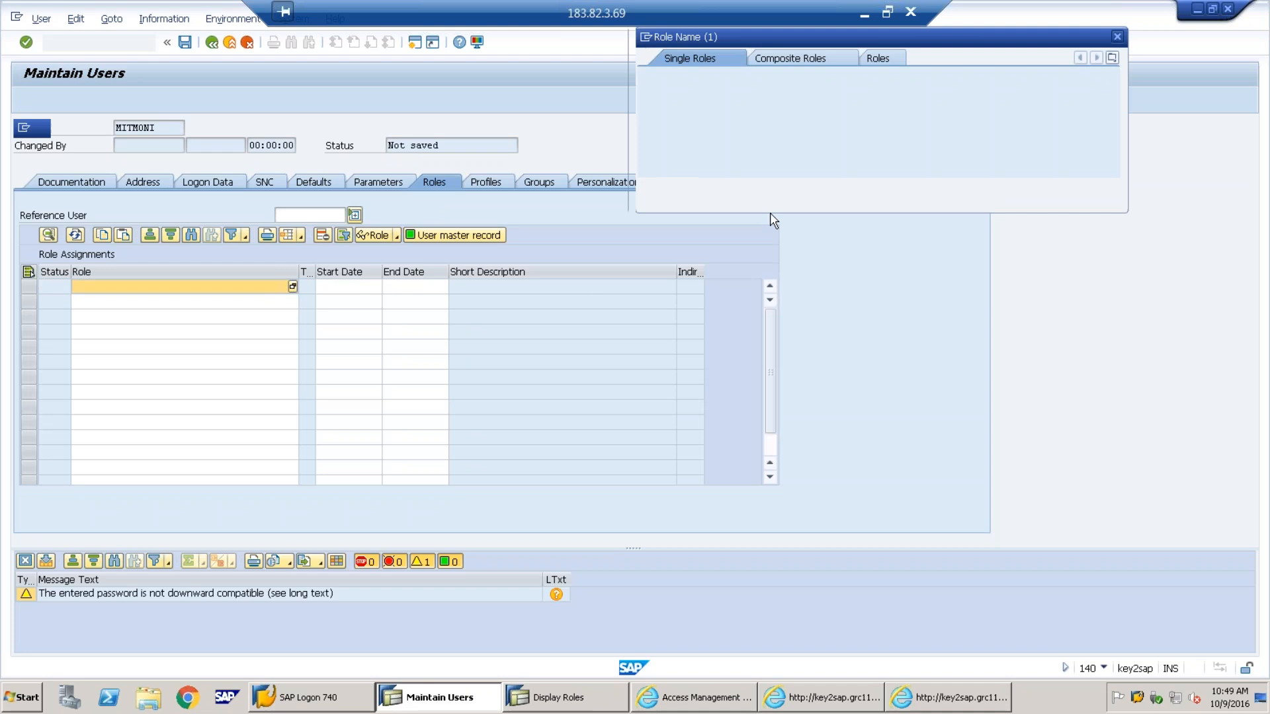
pyautogui.write('*grac*')
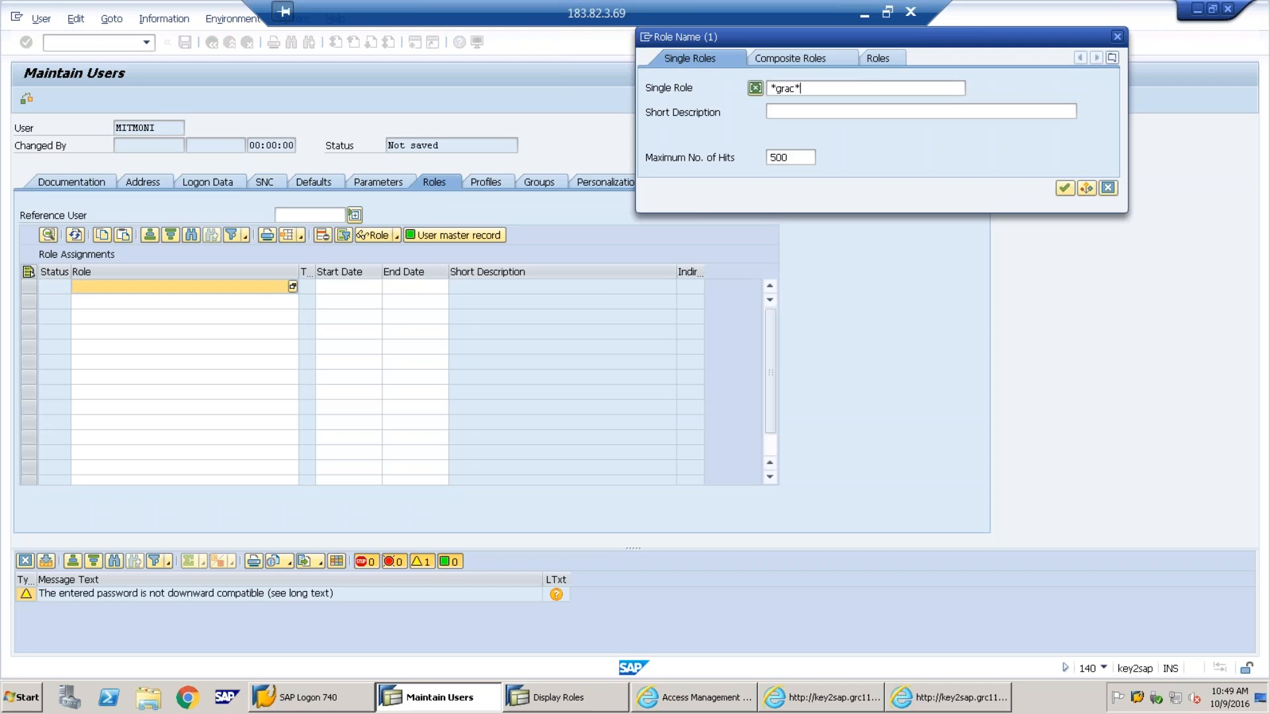
pyautogui.press('Return')
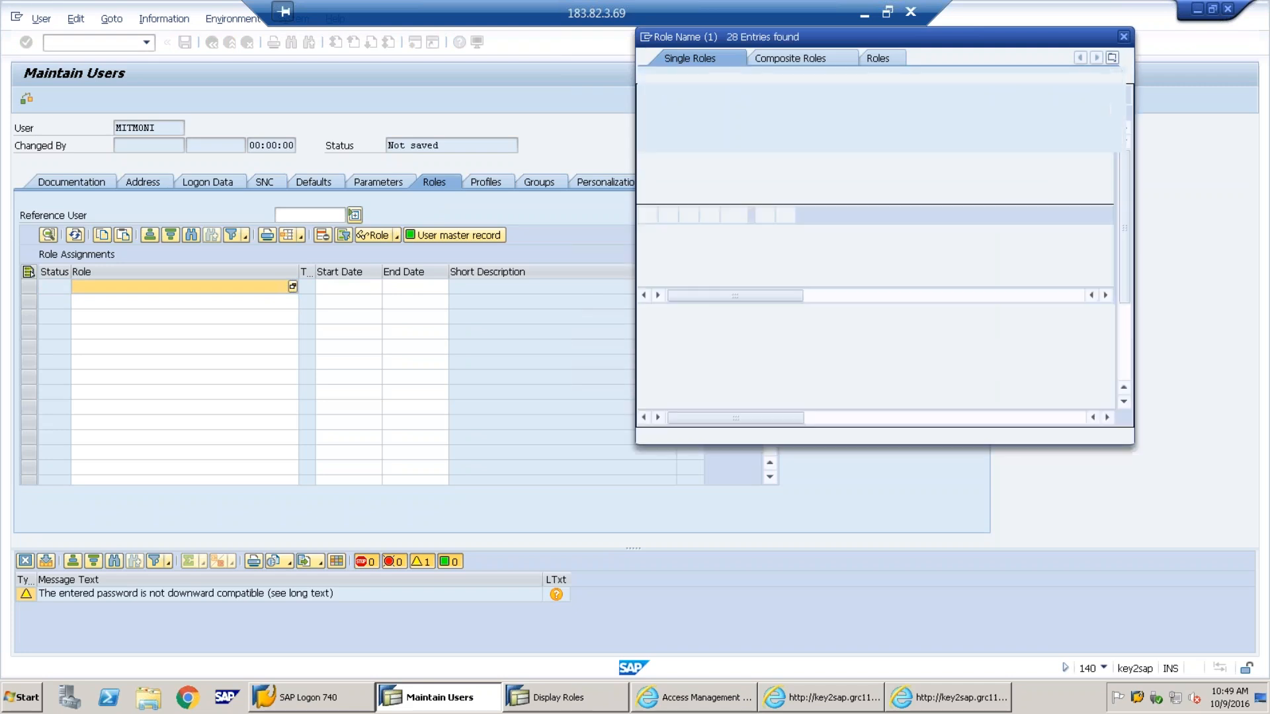
pyautogui.moveTo(682, 75); pyautogui.dragTo(506, 118)
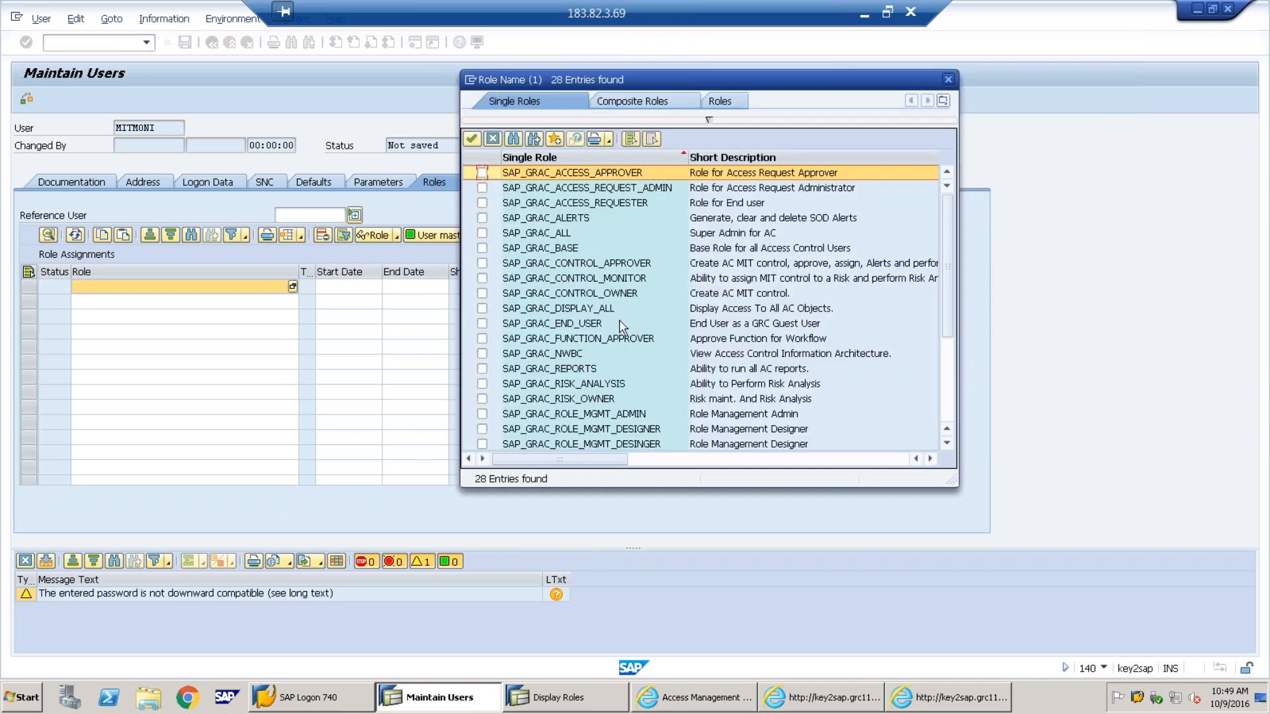
pyautogui.click(482, 278)
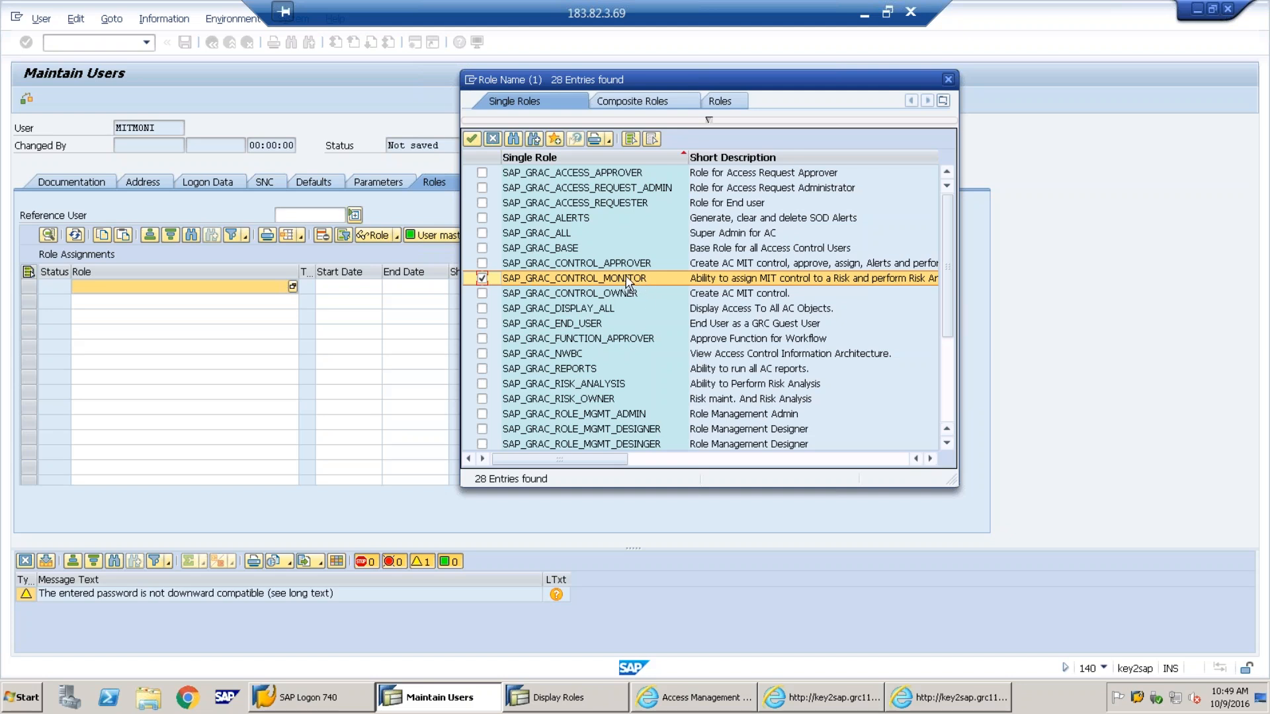
pyautogui.click(484, 250)
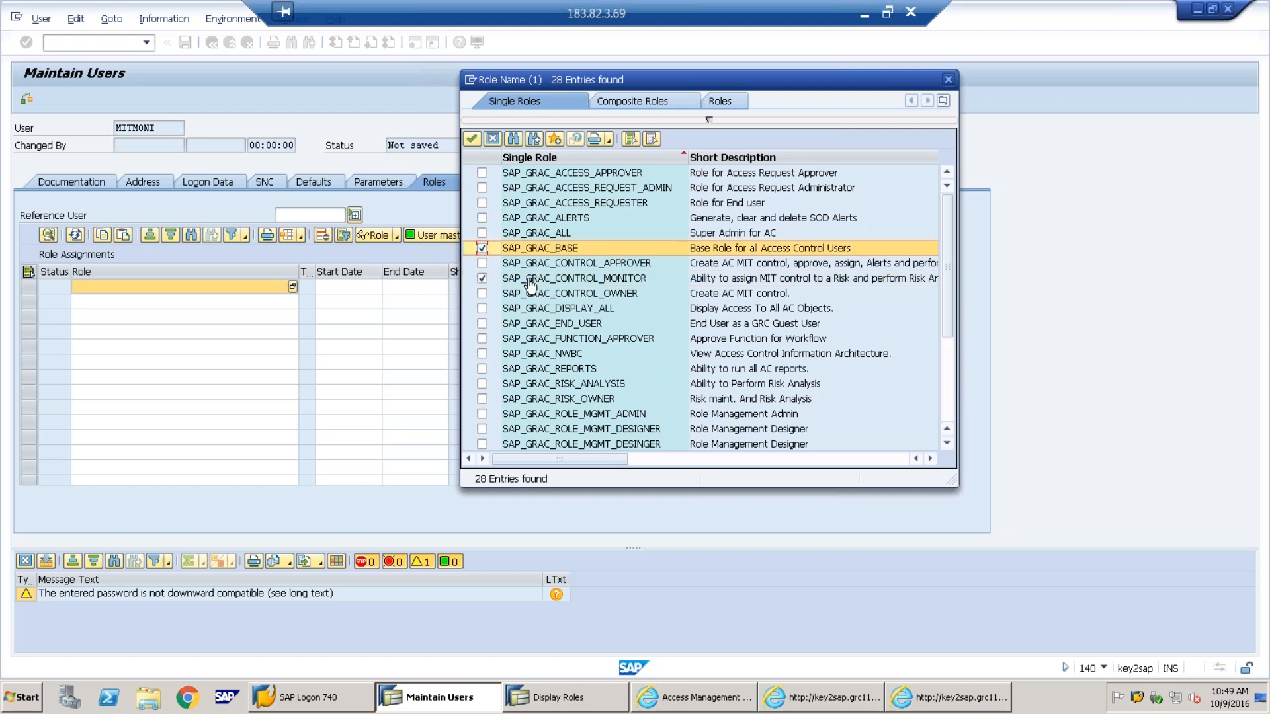
pyautogui.click(484, 324)
pyautogui.click(483, 354)
pyautogui.click(471, 138)
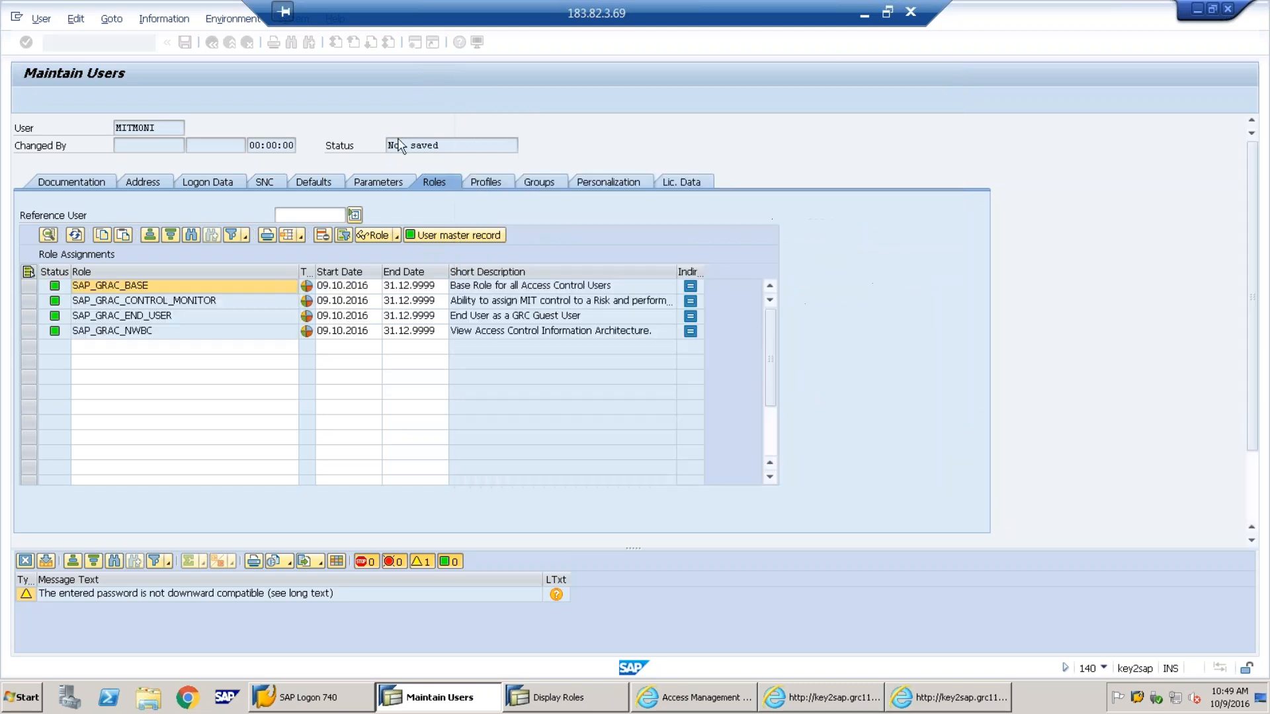
pyautogui.click(185, 43)
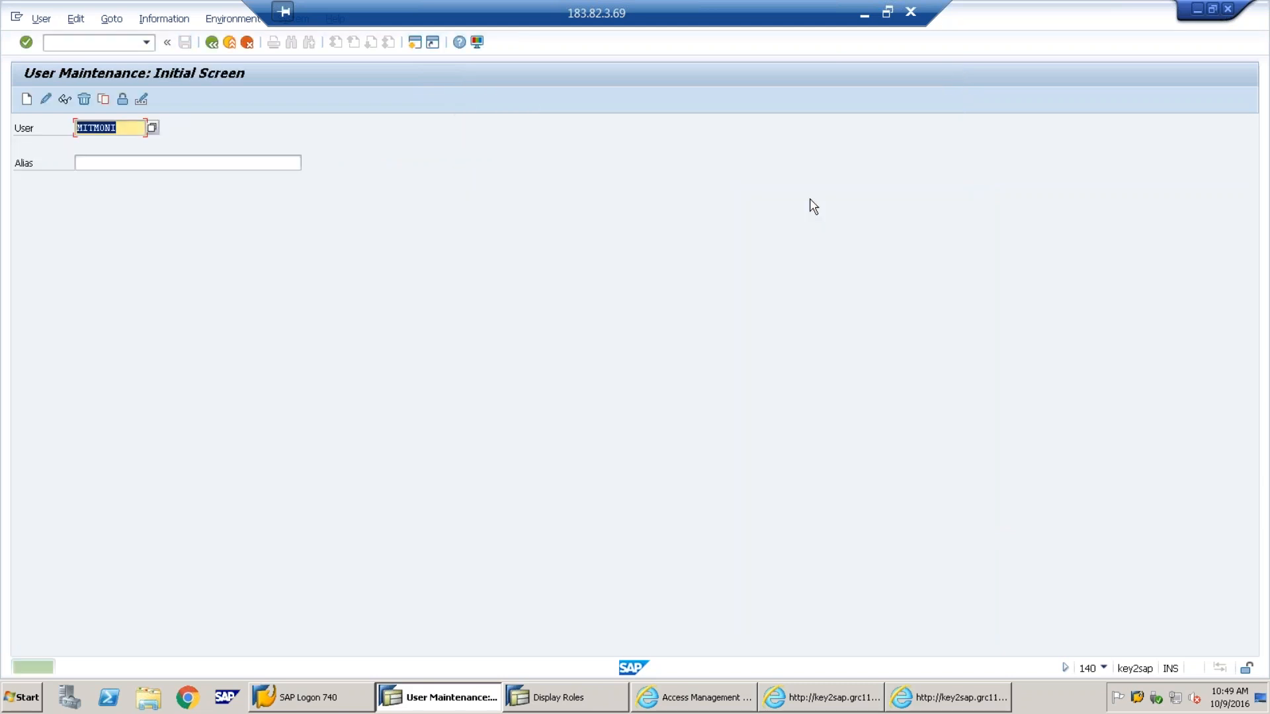
pyautogui.click(862, 14)
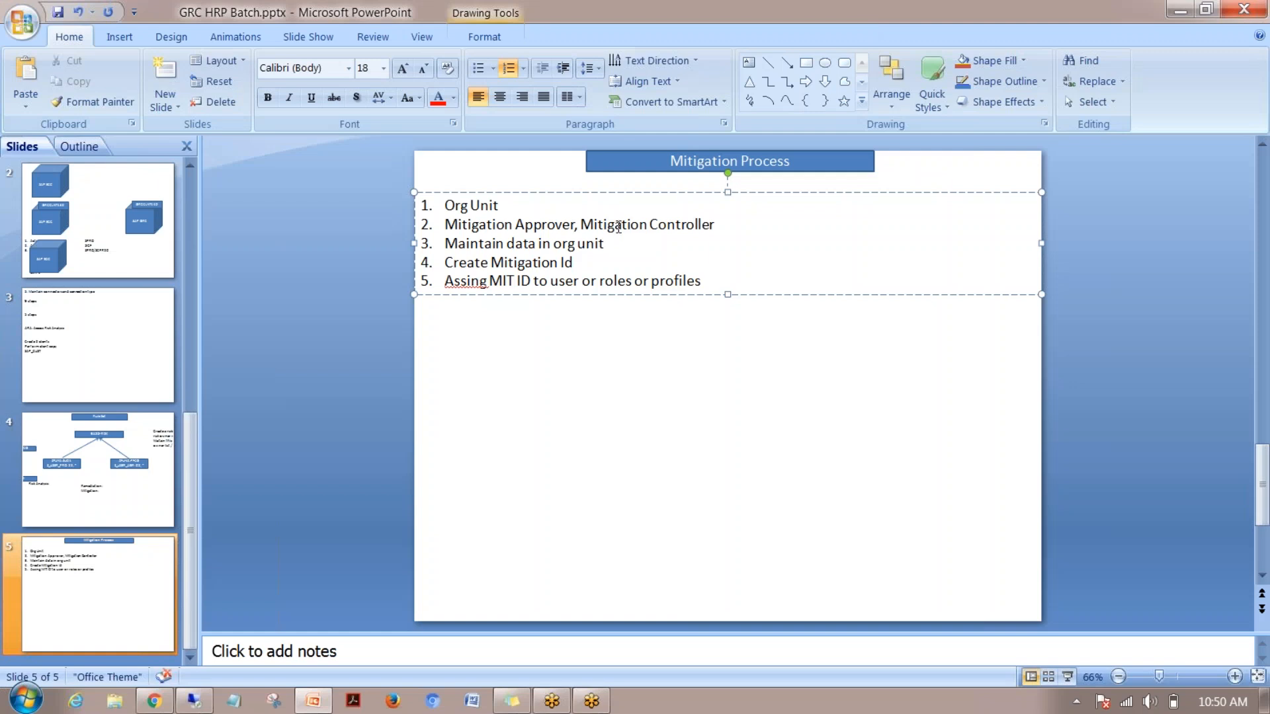
# Reword slide item 2 to 'Create Mitigation Approver, Mitigation Monitor User ID'
pyautogui.click(448, 224)
pyautogui.write('Create')
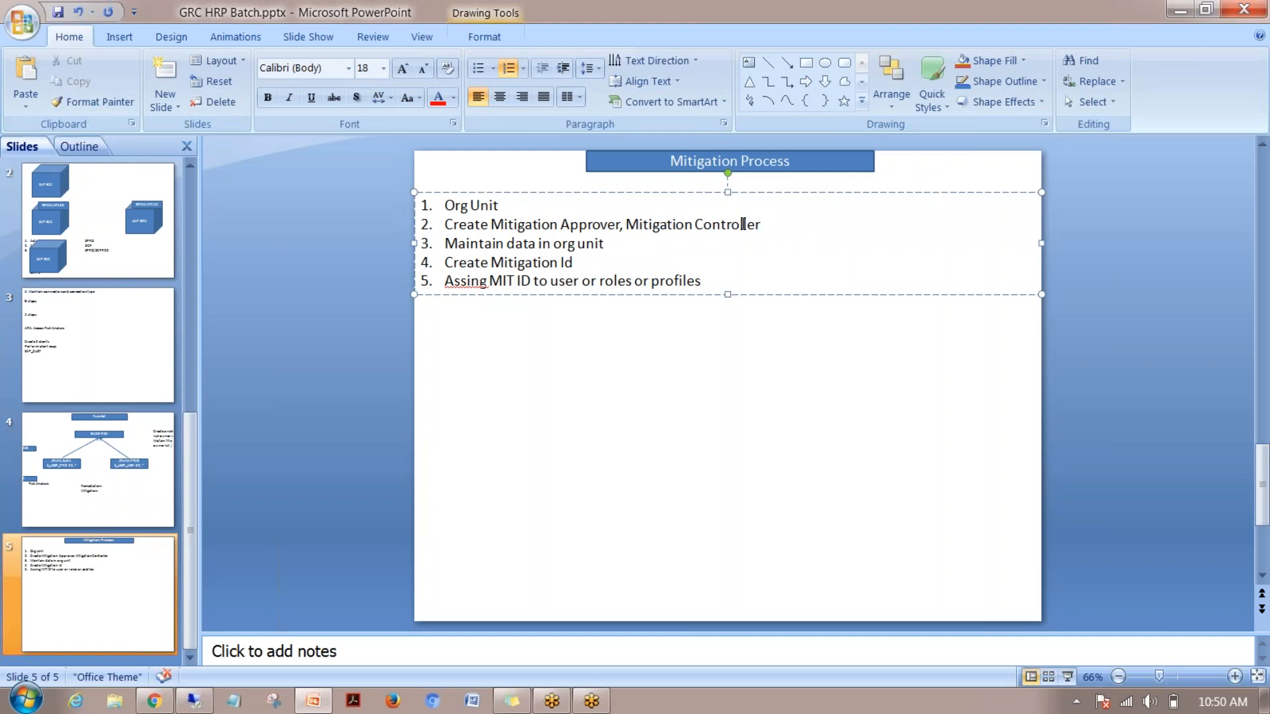
pyautogui.moveTo(769, 226); pyautogui.dragTo(695, 225)
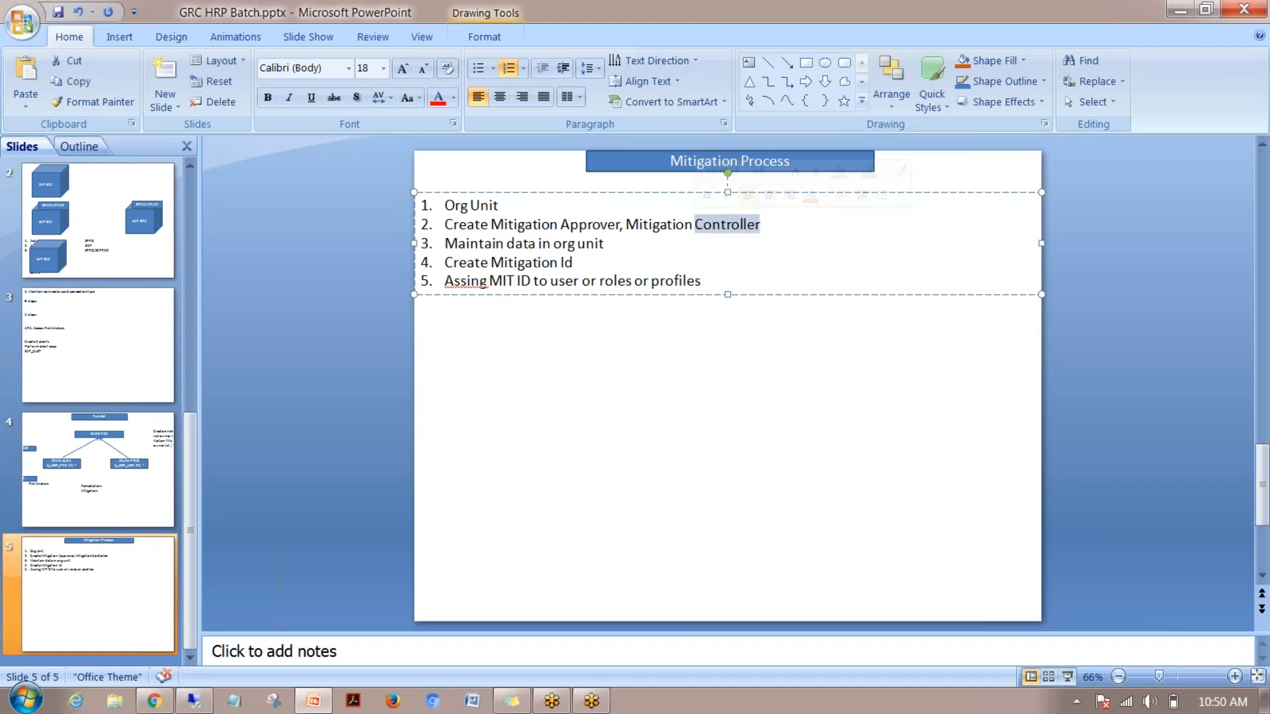
pyautogui.write('Moni')
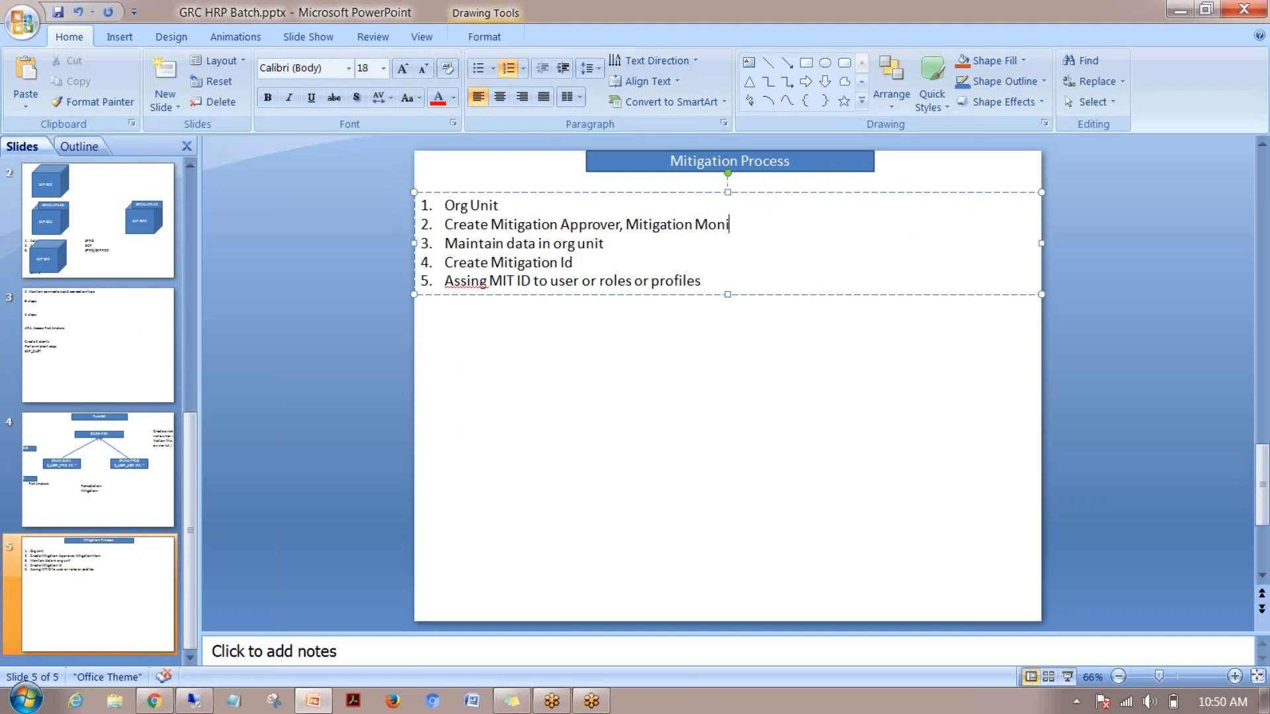
pyautogui.write('tor U')
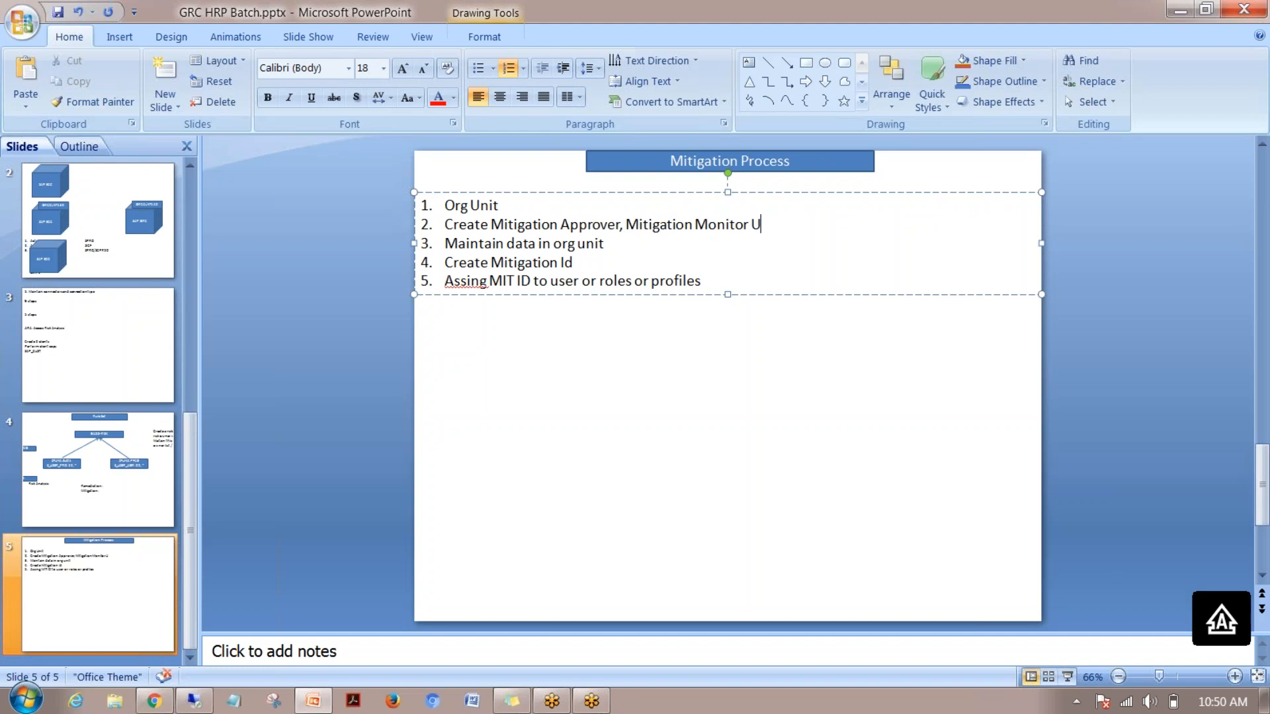
pyautogui.write('ser ID')
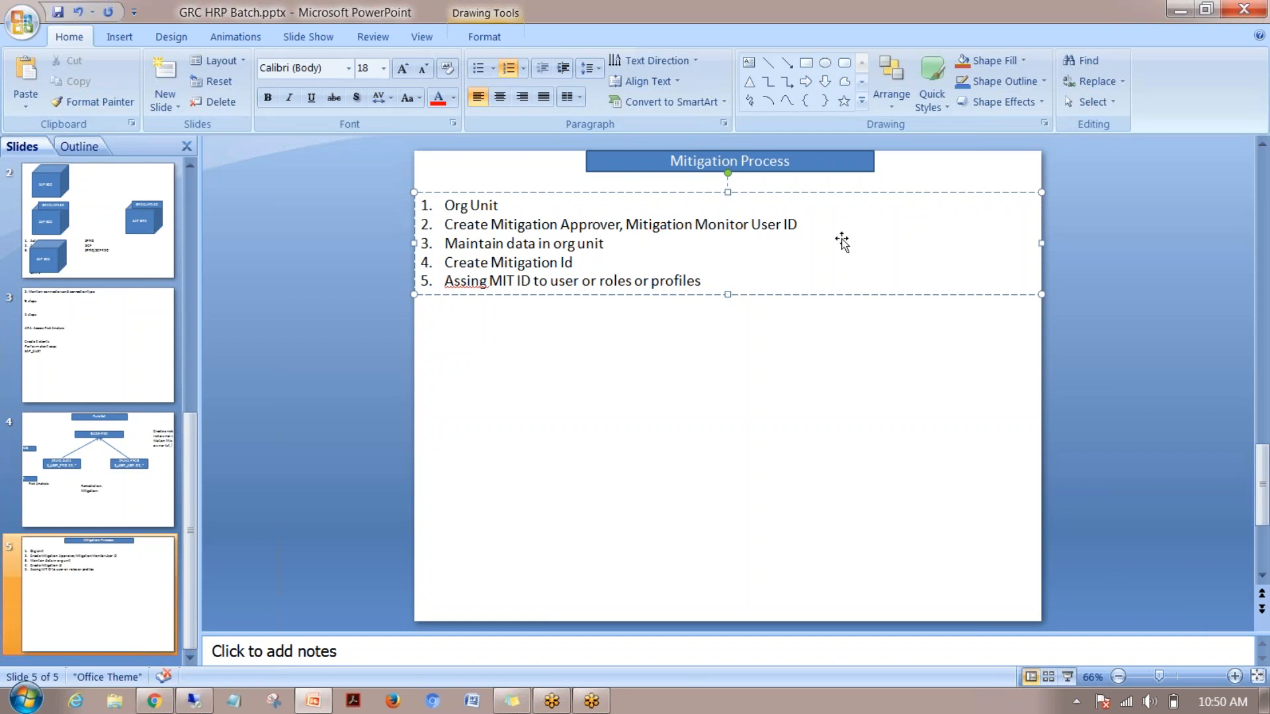
# Add item 3 'Maintain these user in access control owners' to the slide
pyautogui.press('Return')
pyautogui.write('Maintain these user in access')
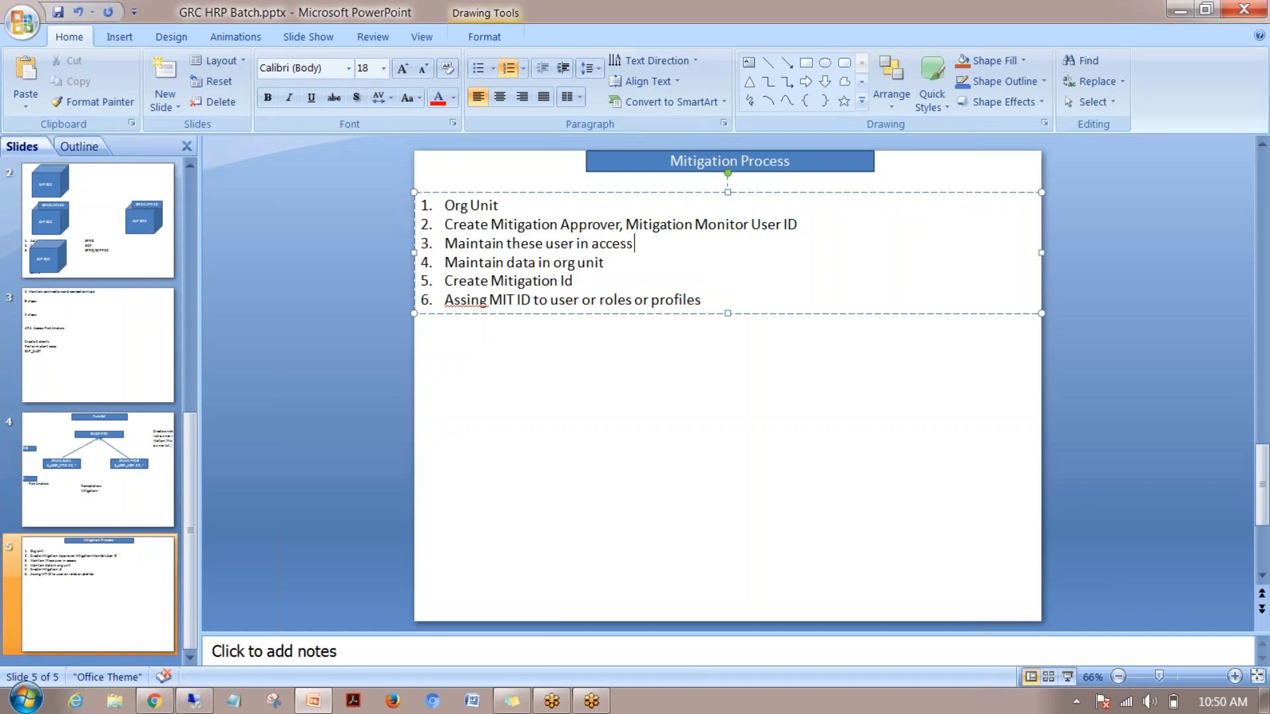
pyautogui.write(' control owners')
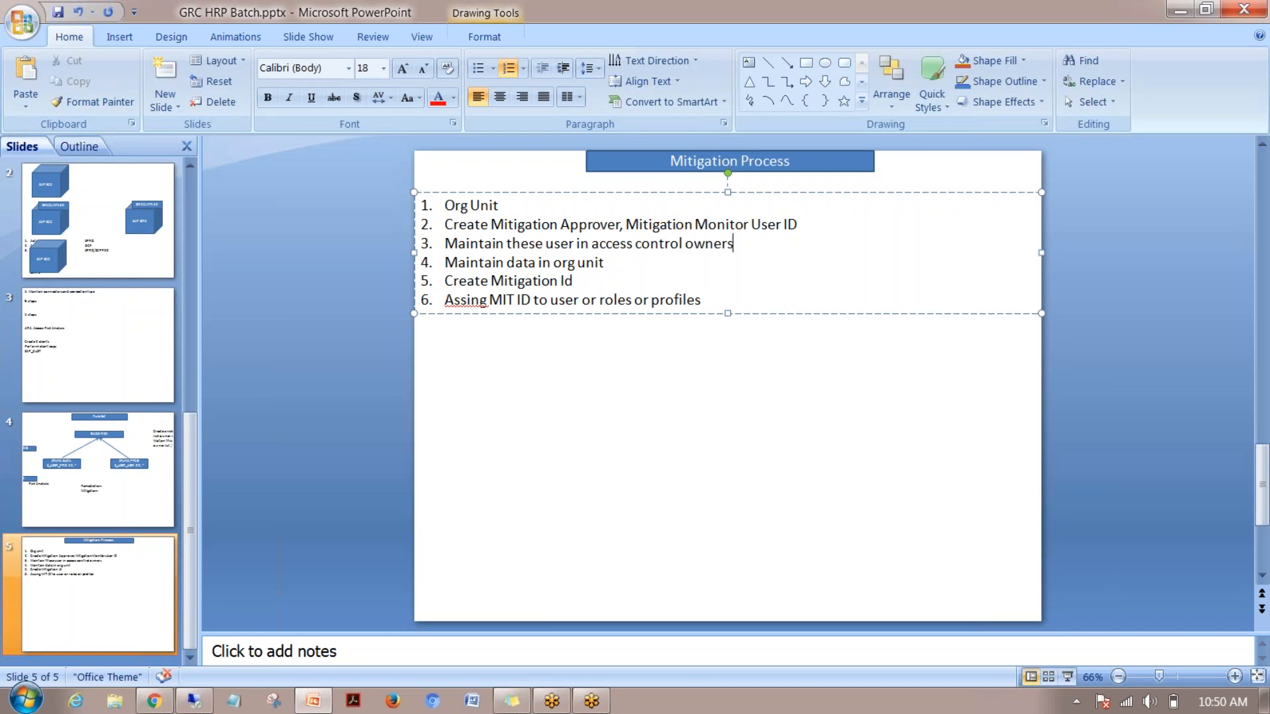
pyautogui.click(194, 701)
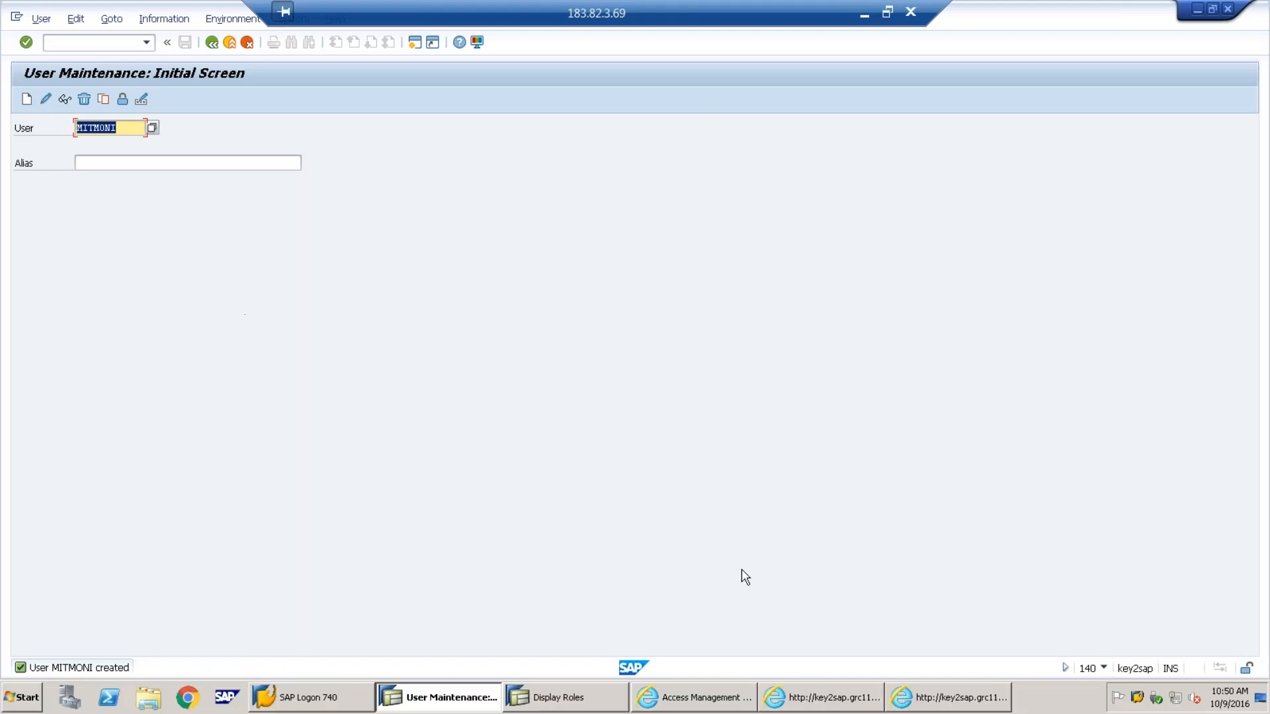
# Open Access Control Owners from the Setup area in NetWeaver Business Client
pyautogui.click(709, 700)
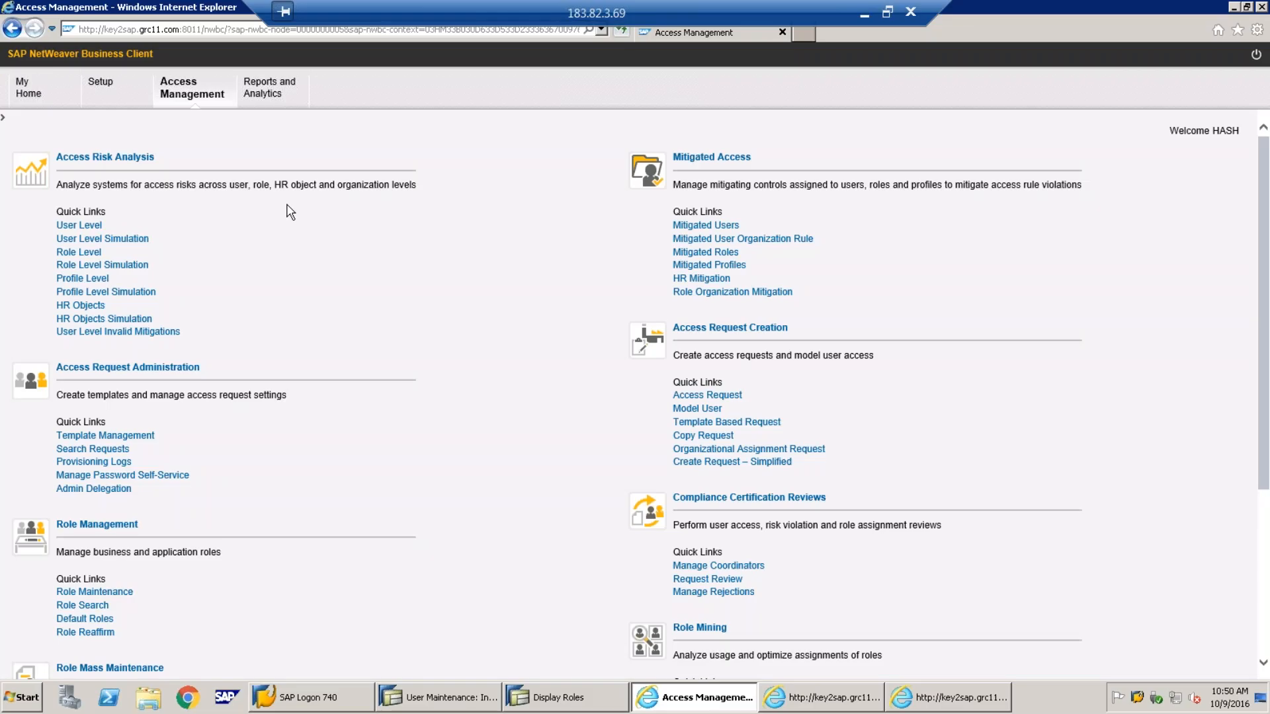
pyautogui.click(103, 86)
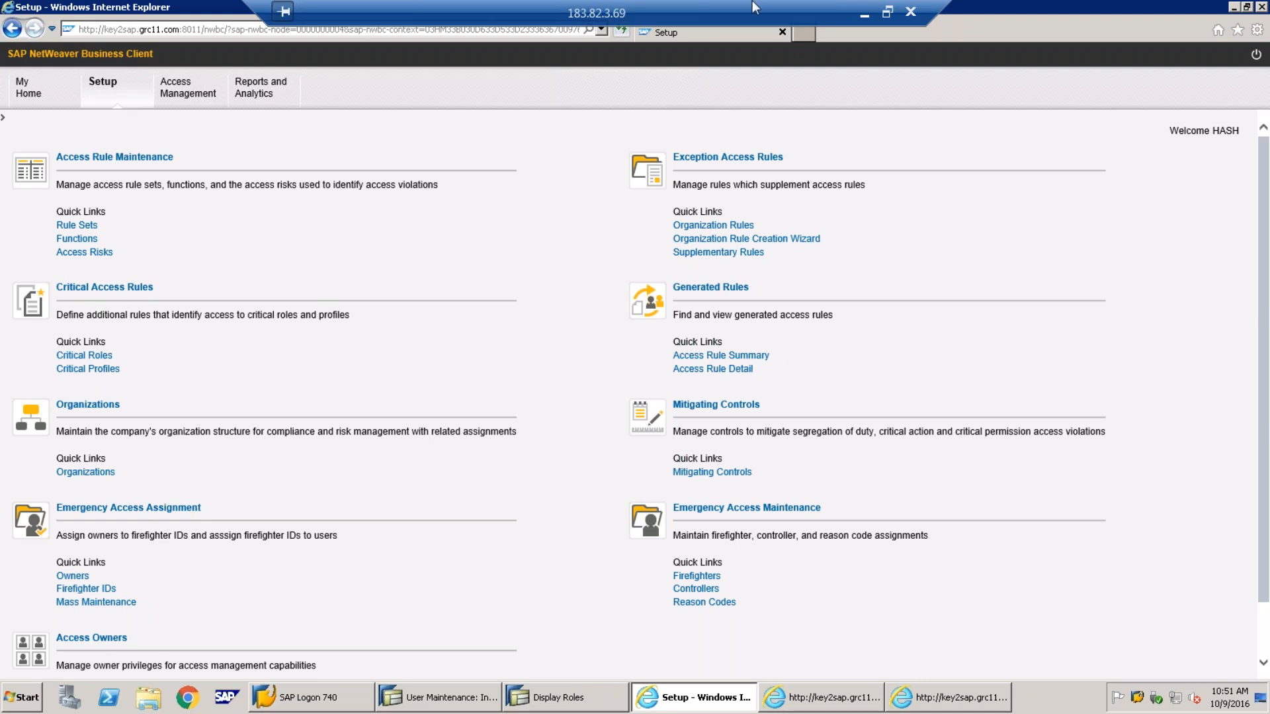
pyautogui.click(864, 13)
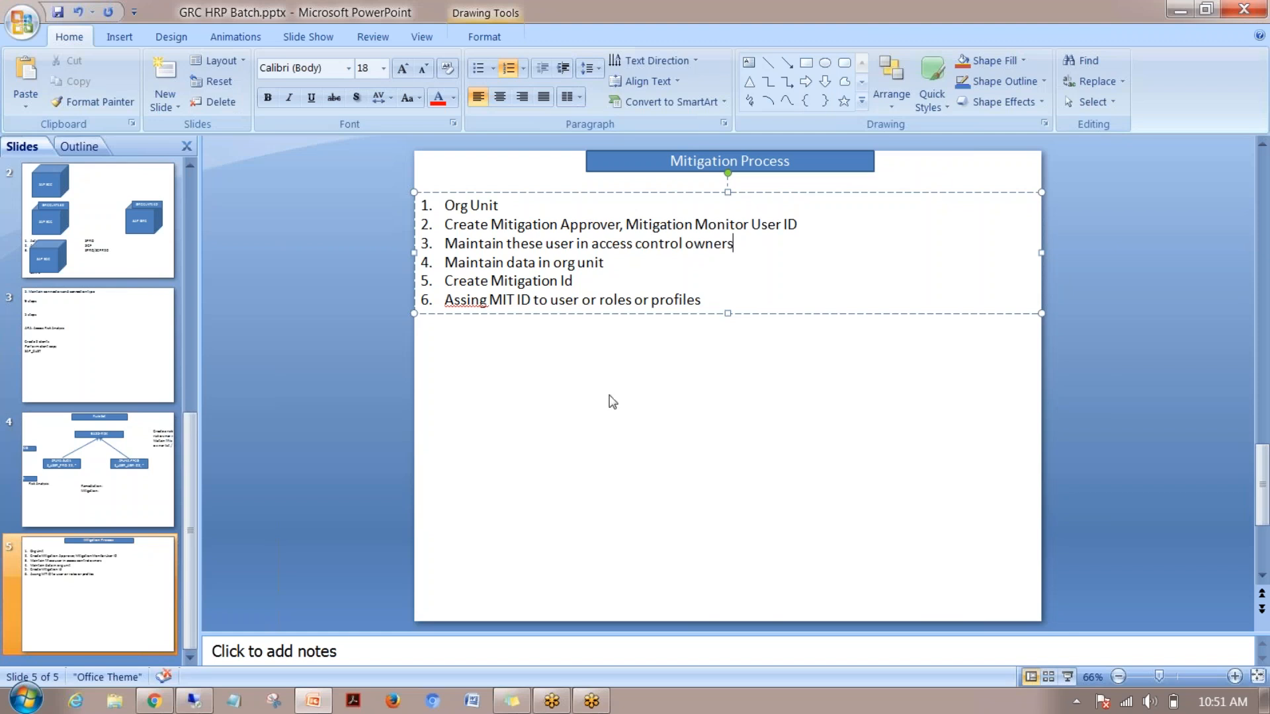
pyautogui.click(206, 706)
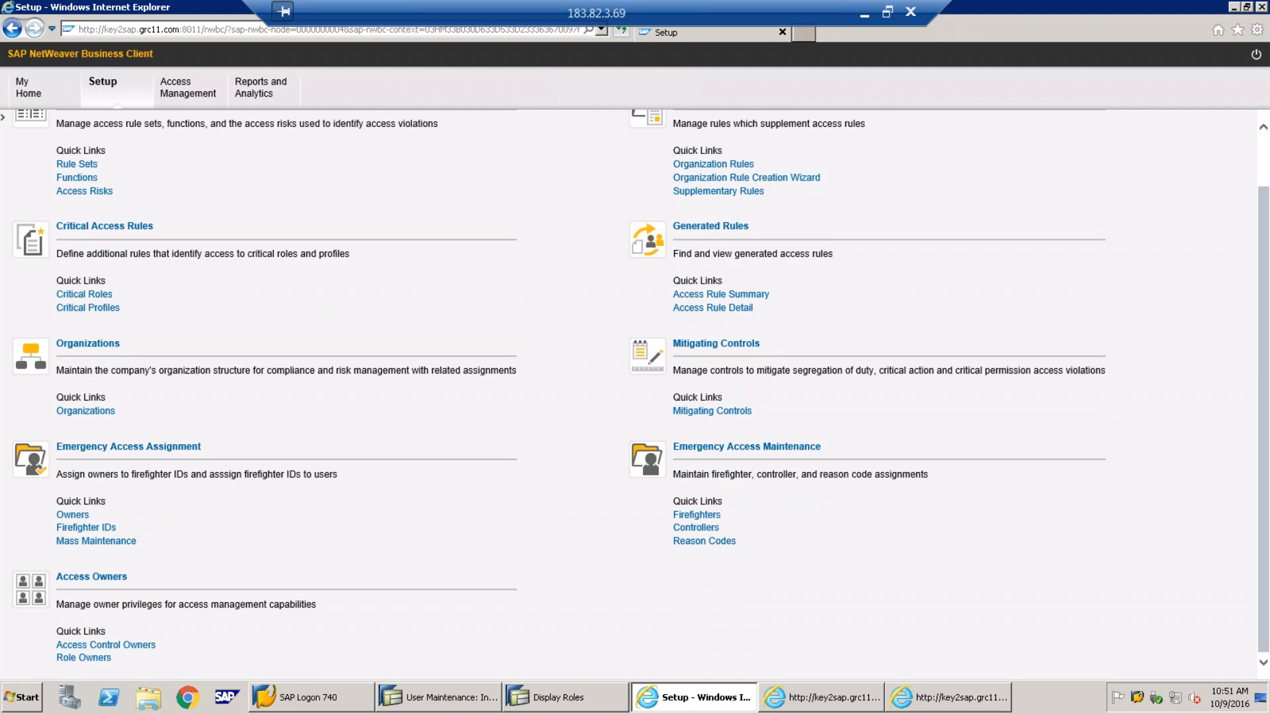
pyautogui.click(106, 645)
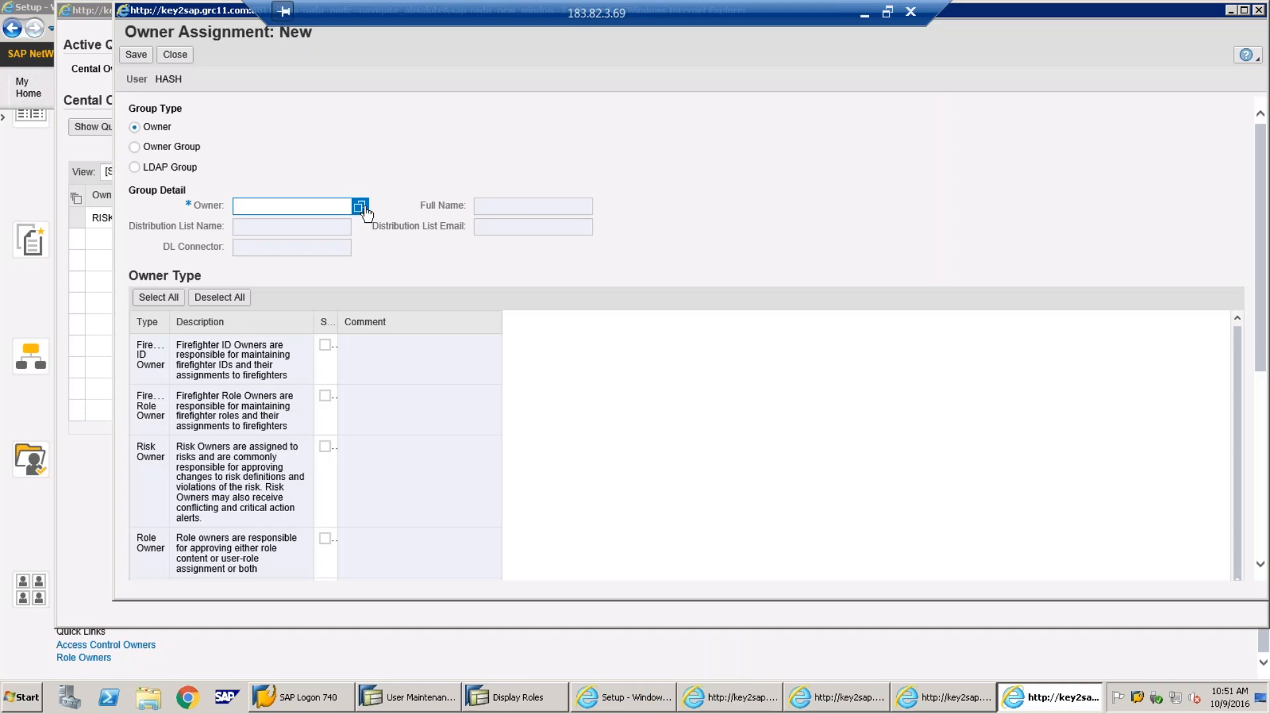
# Add MITAPPR as an access control owner of type Mitigation Approver and save it
pyautogui.click(359, 207)
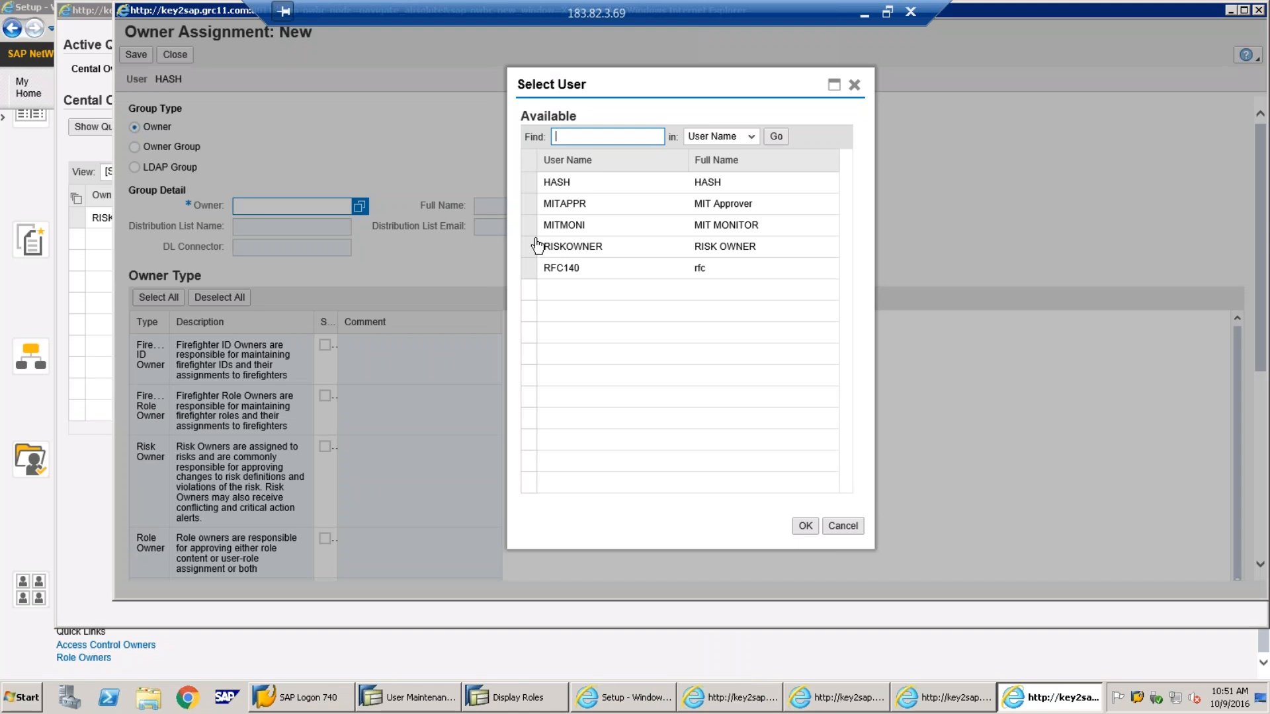
pyautogui.click(530, 205)
pyautogui.click(805, 526)
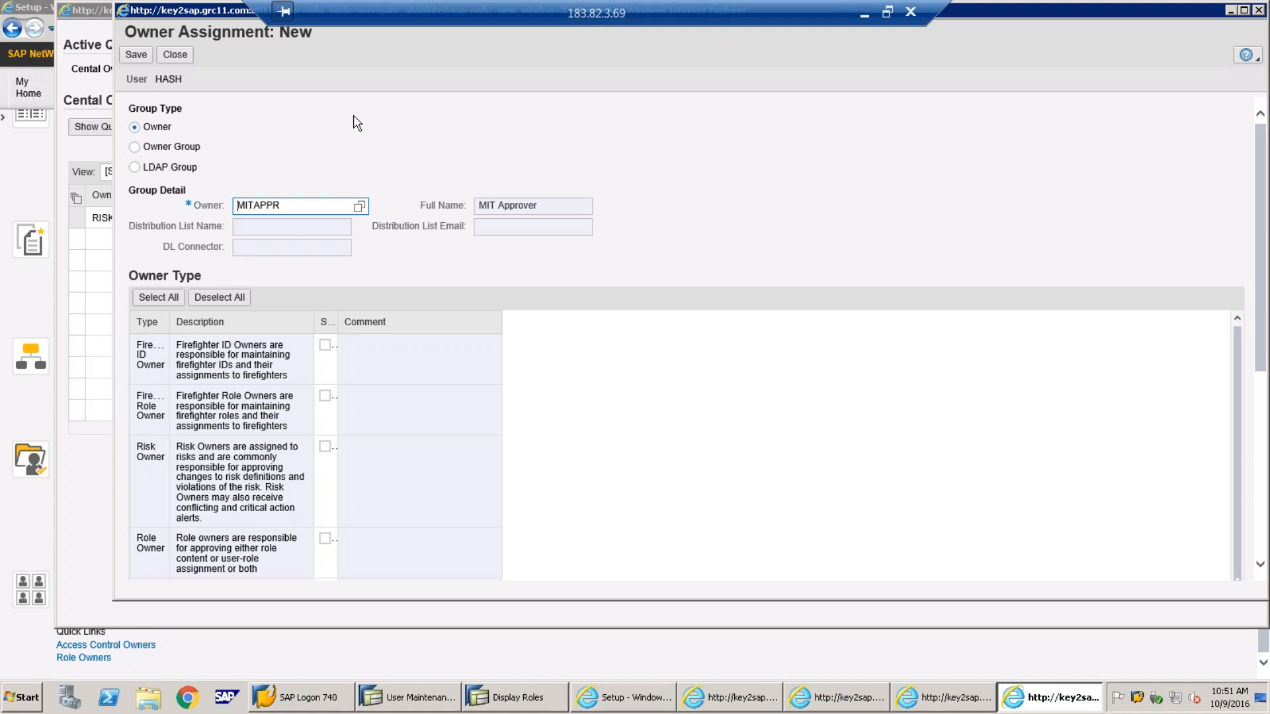
pyautogui.doubleClick(196, 17)
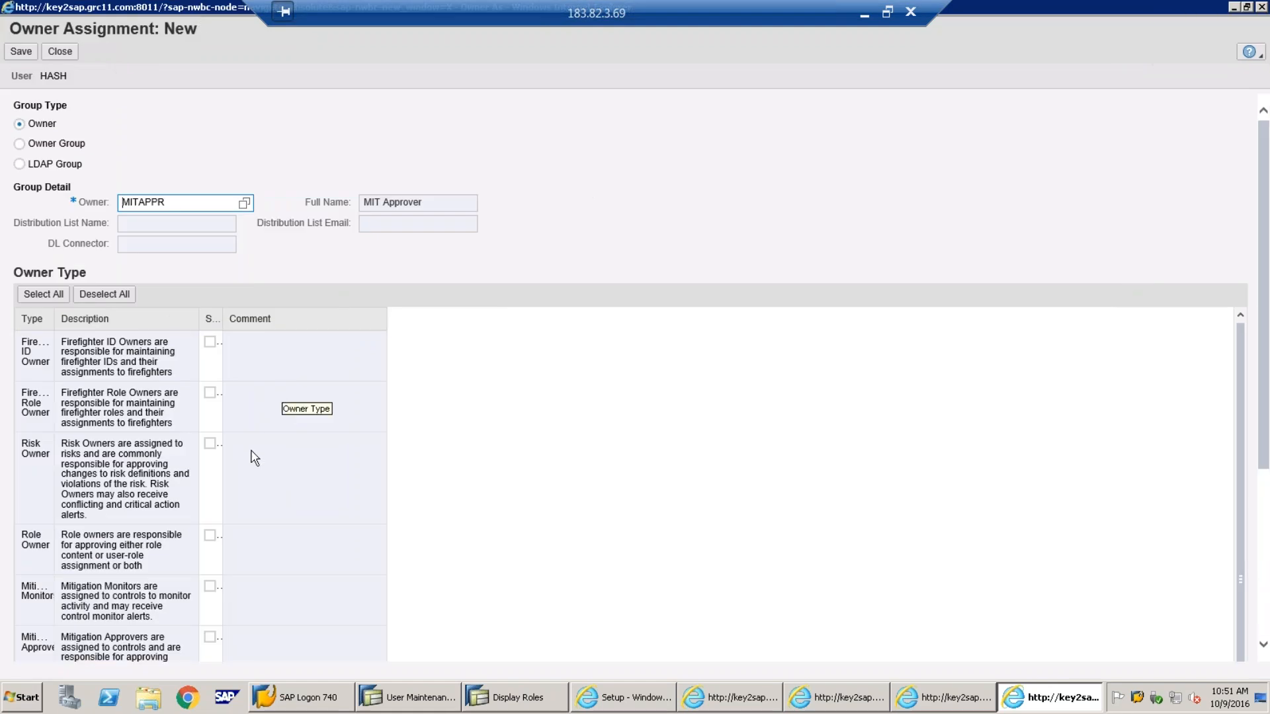
pyautogui.scroll(-1, 254, 457)
pyautogui.scroll(-3, 254, 457)
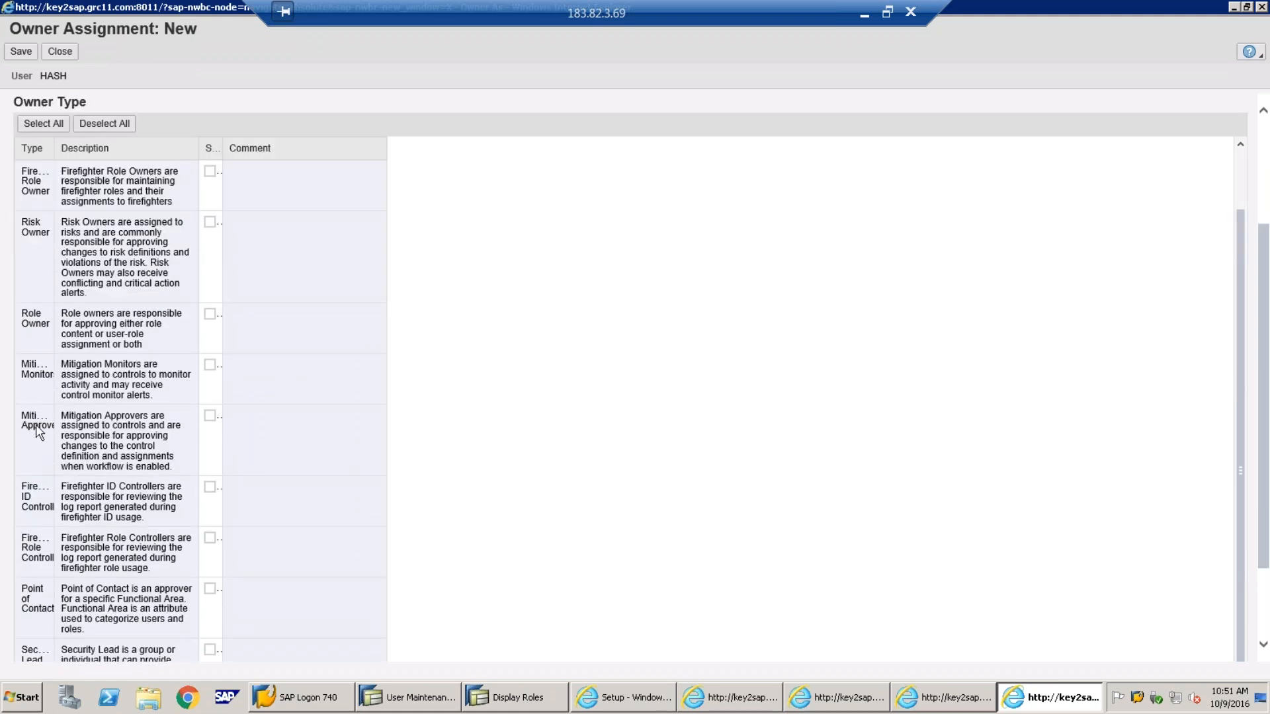
pyautogui.click(210, 415)
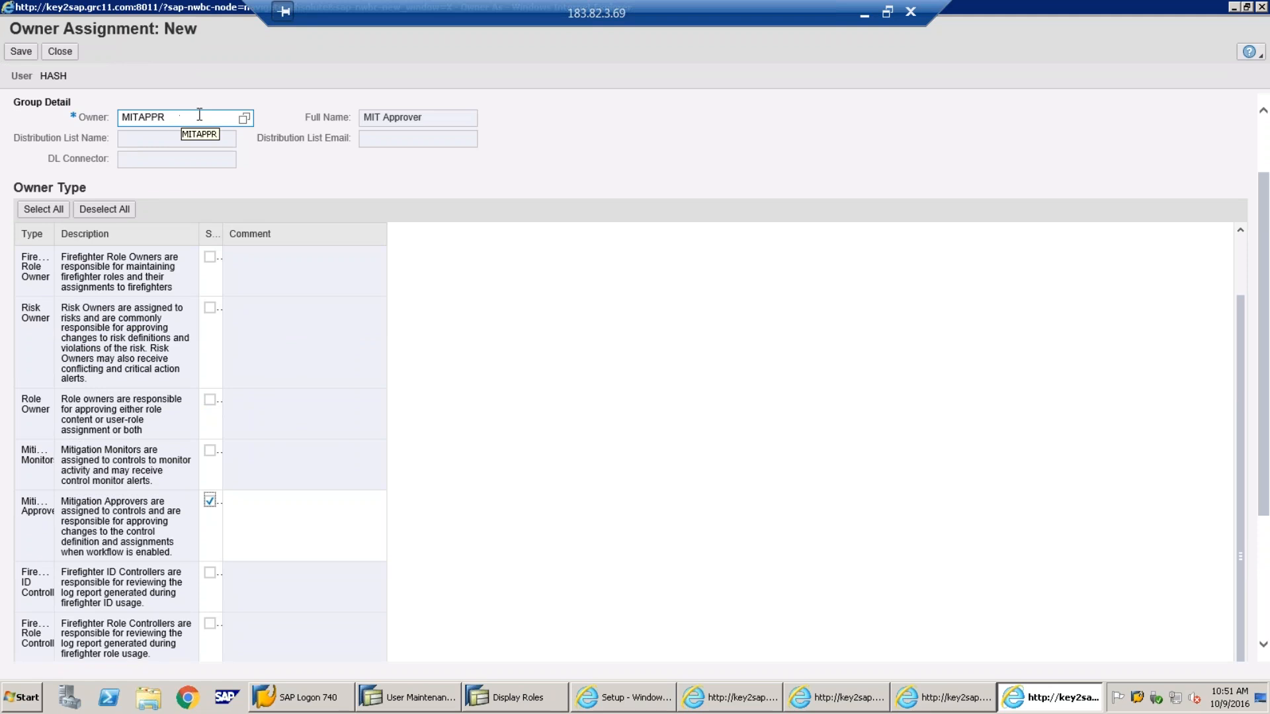
pyautogui.click(22, 52)
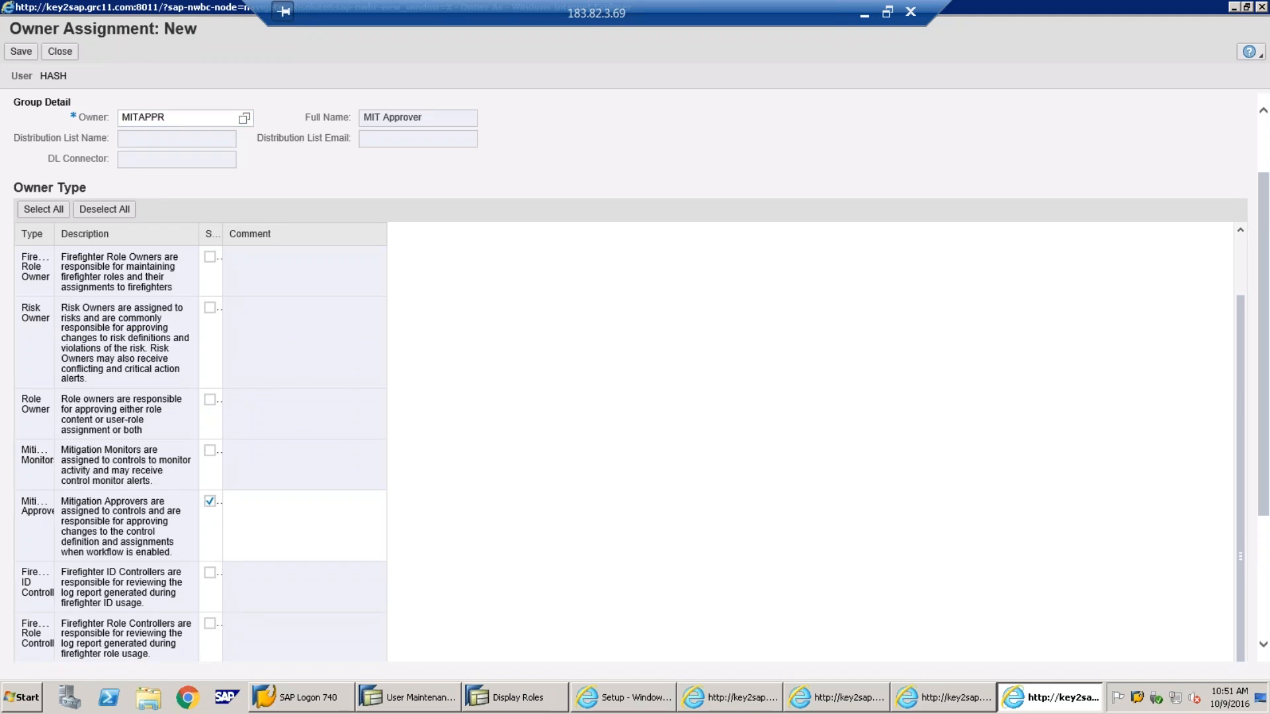
pyautogui.click(66, 67)
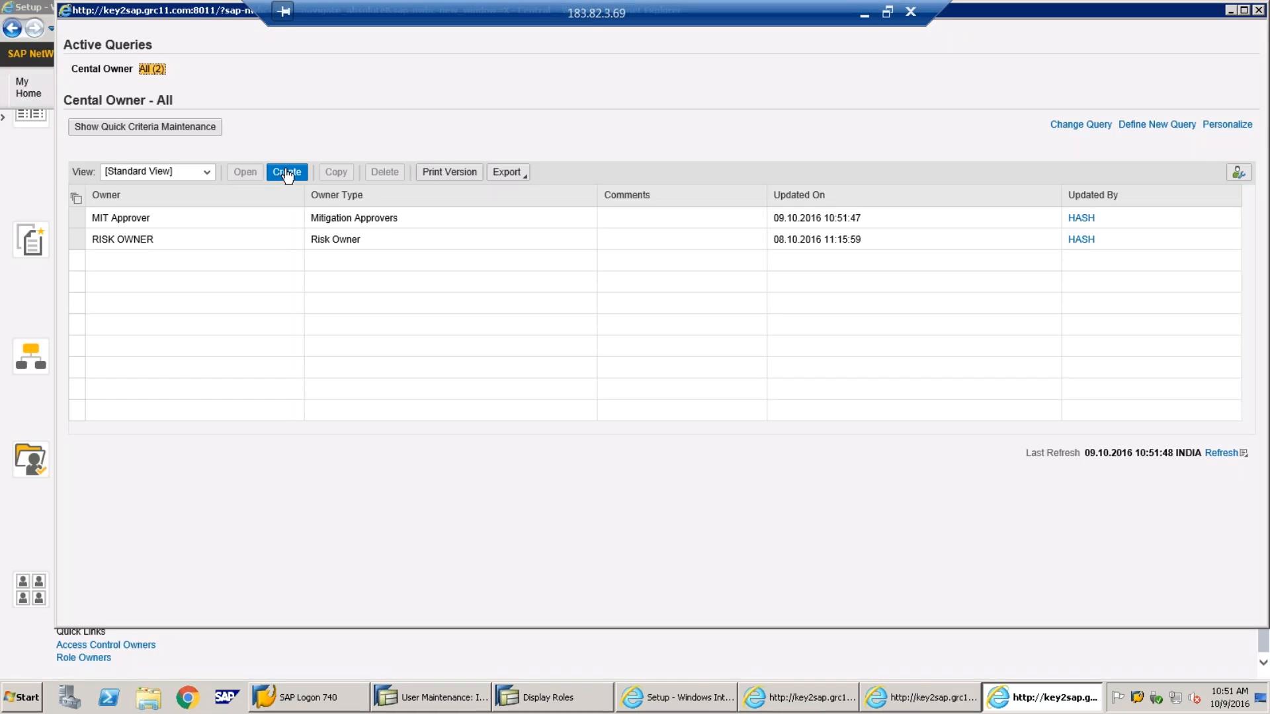
pyautogui.click(286, 173)
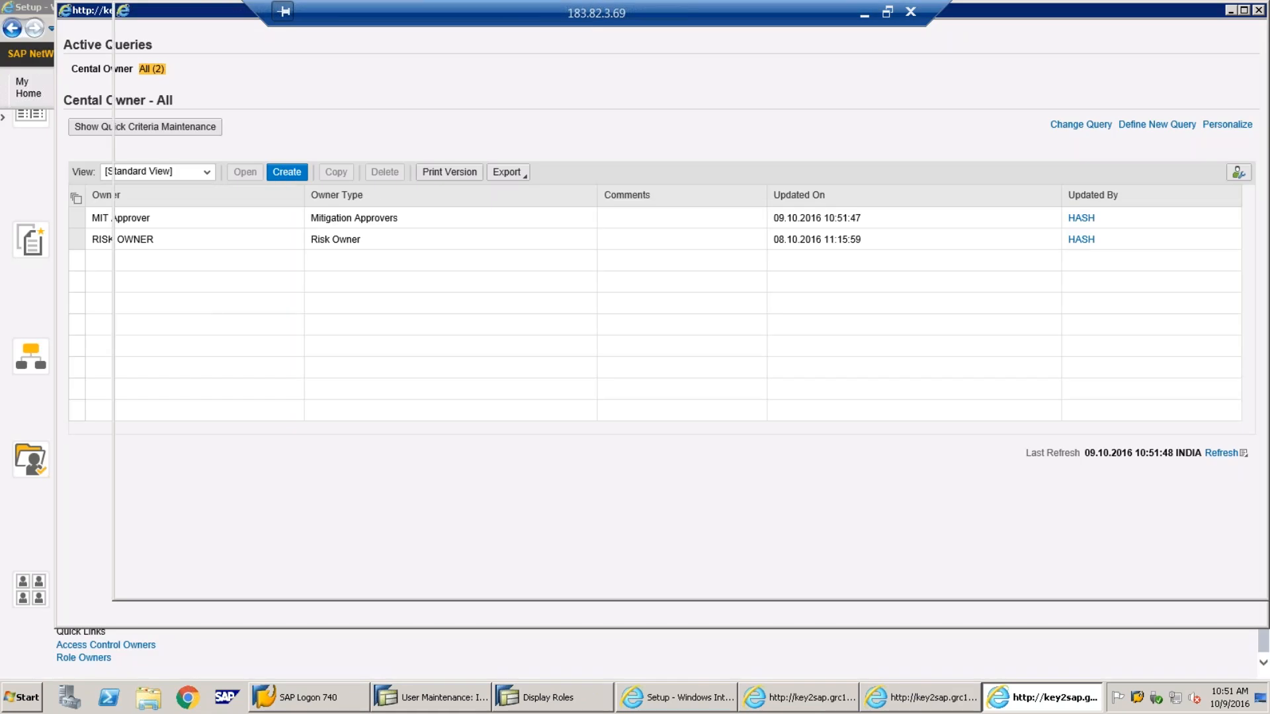
pyautogui.click(359, 206)
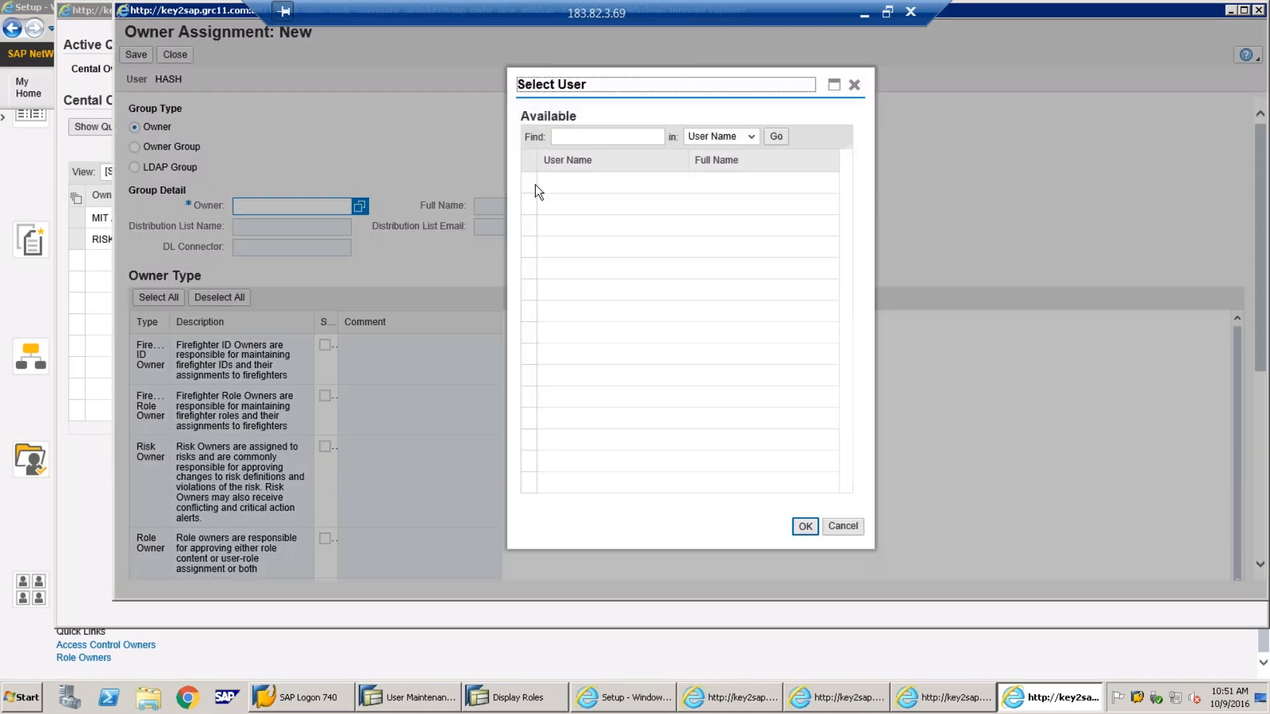
pyautogui.click(805, 527)
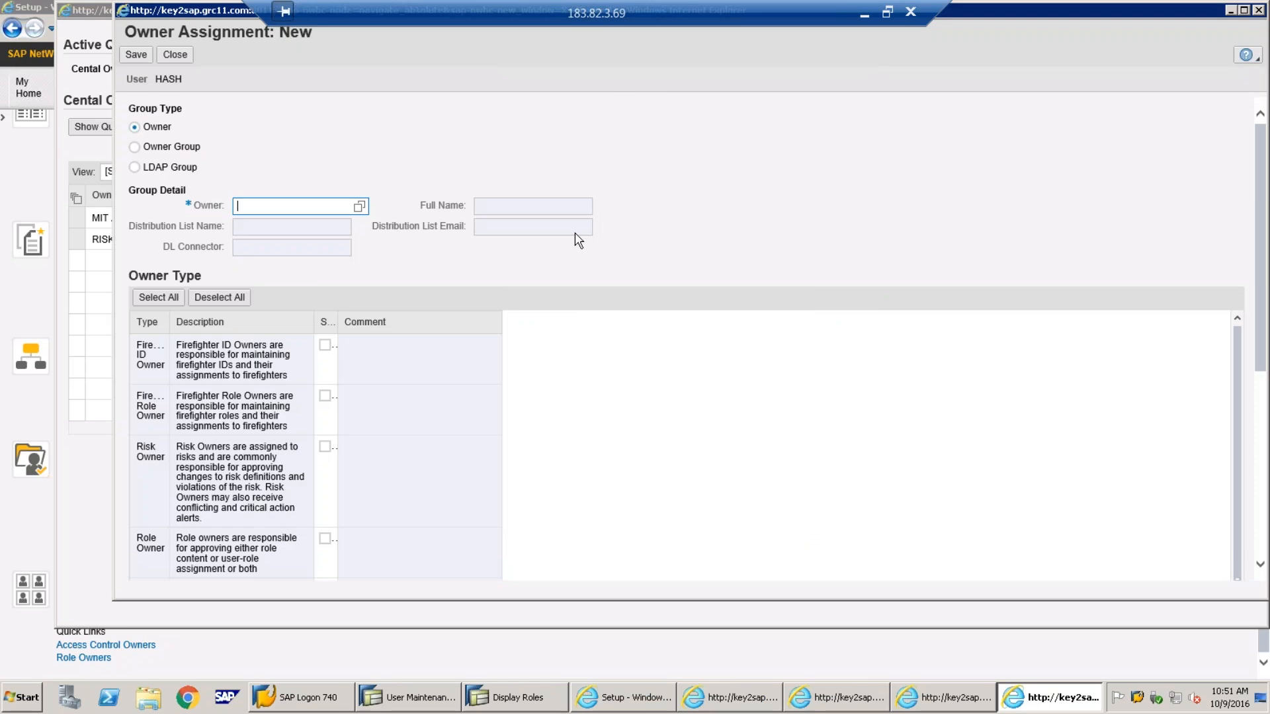
pyautogui.click(360, 206)
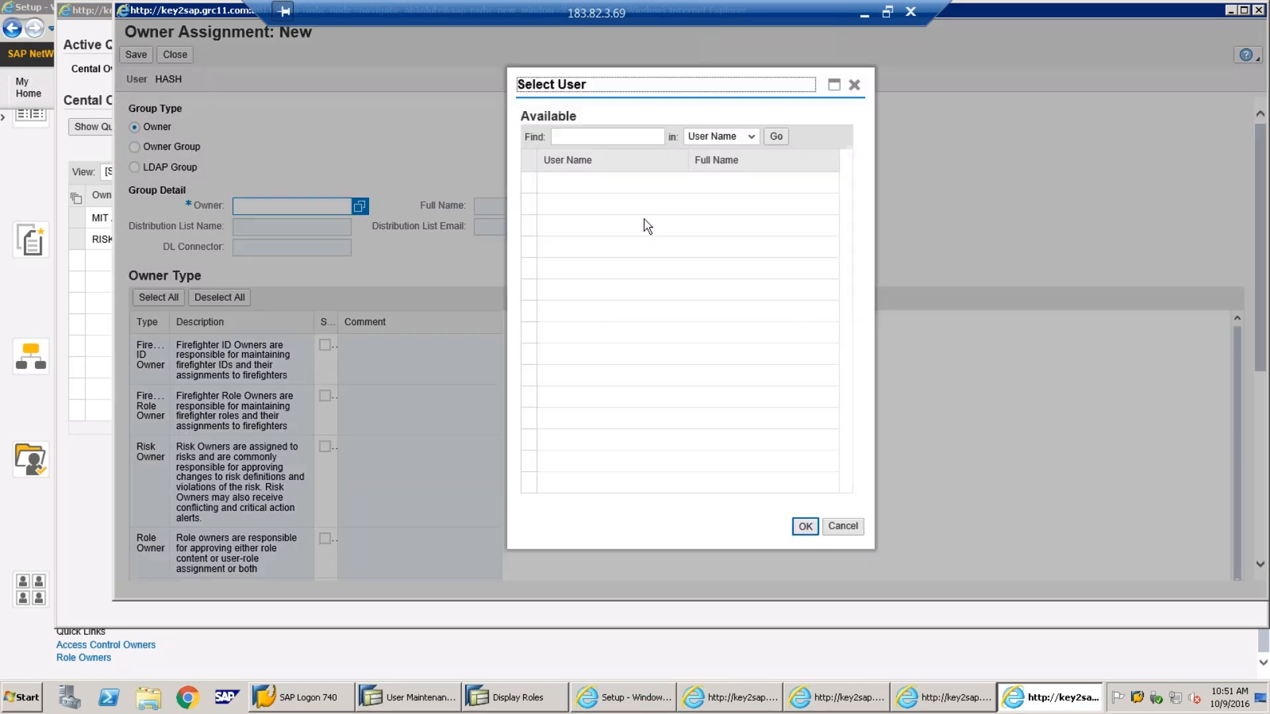
pyautogui.click(648, 136)
pyautogui.write('*')
pyautogui.press('Return')
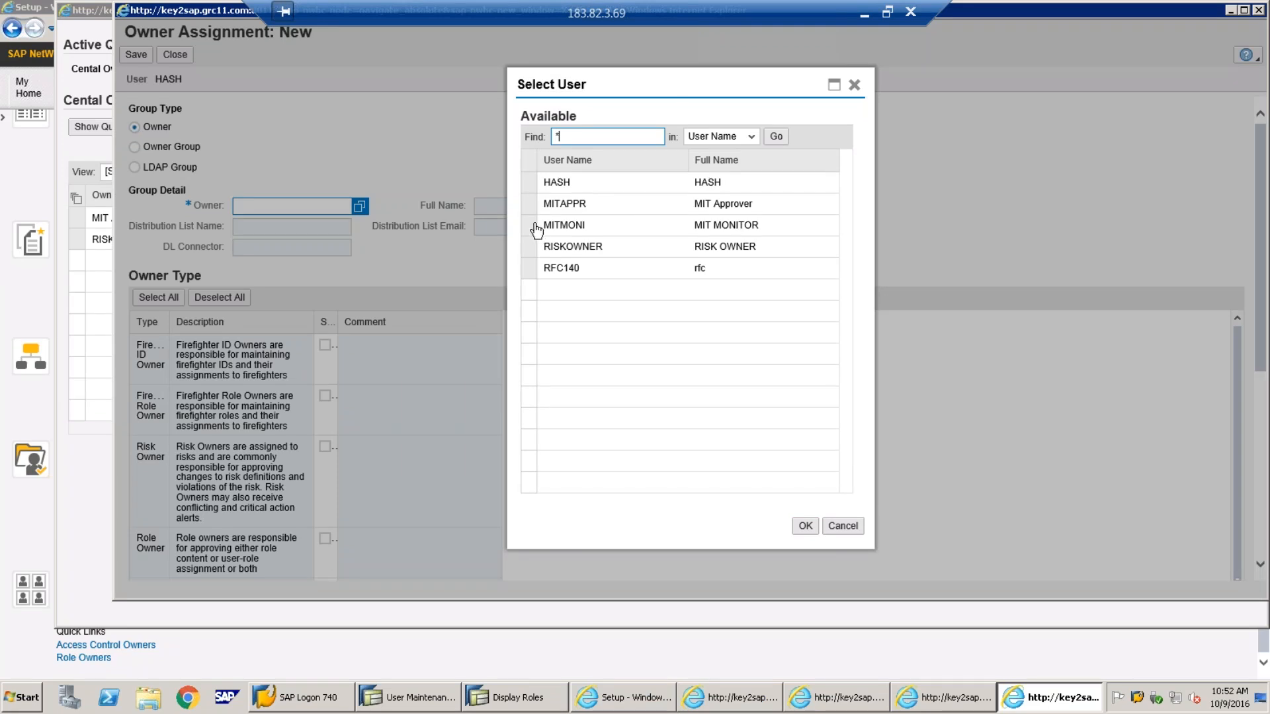
pyautogui.click(529, 226)
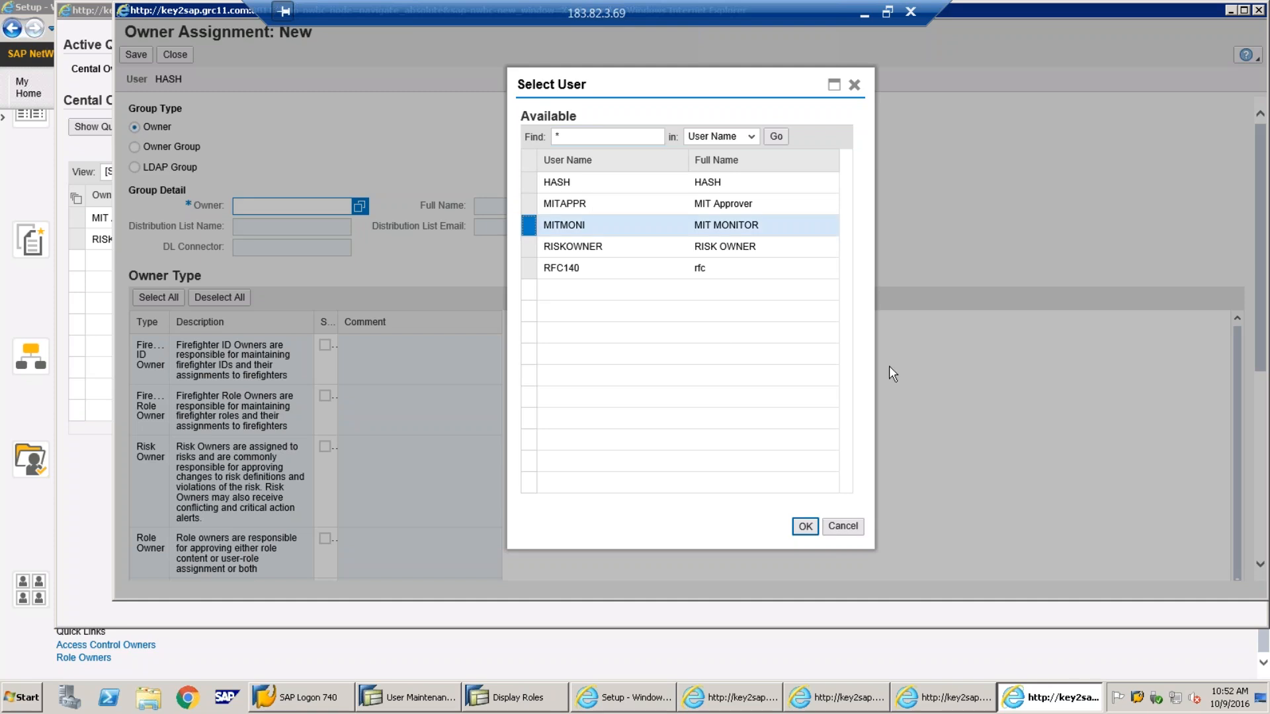
pyautogui.click(805, 526)
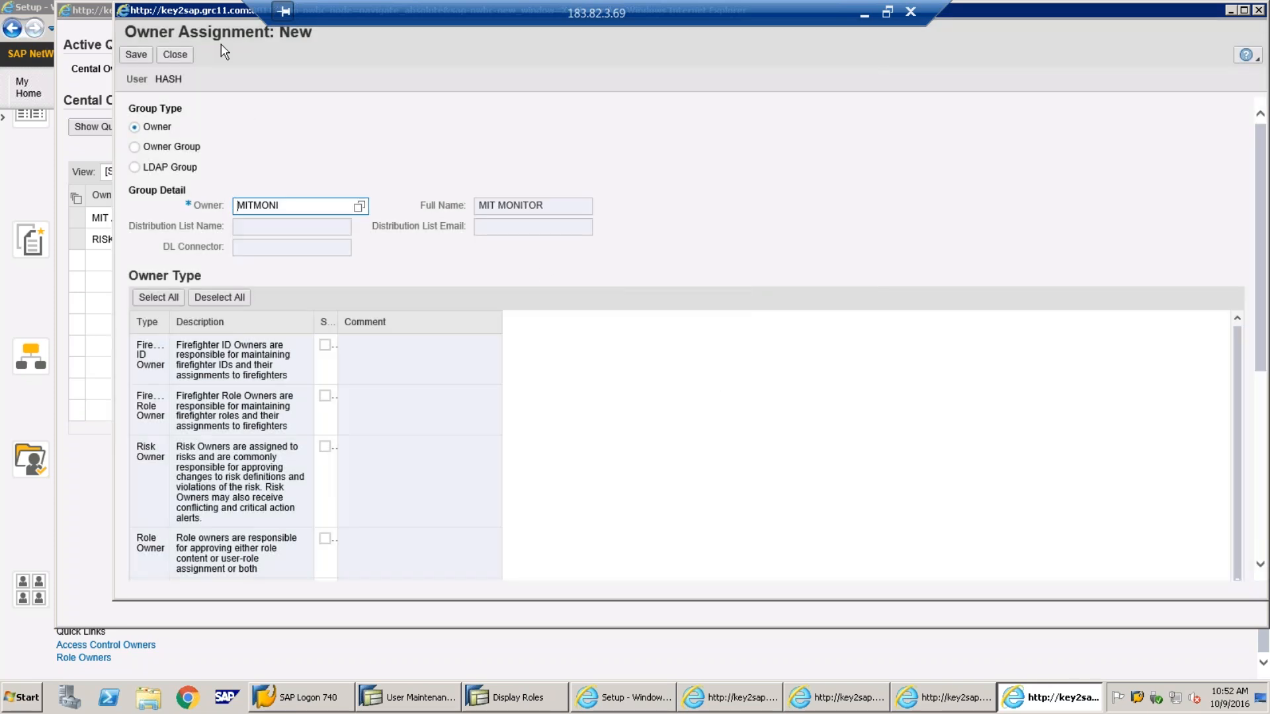
# Mark MITMONI as a Mitigation Monitor and save the owner assignment
pyautogui.doubleClick(210, 20)
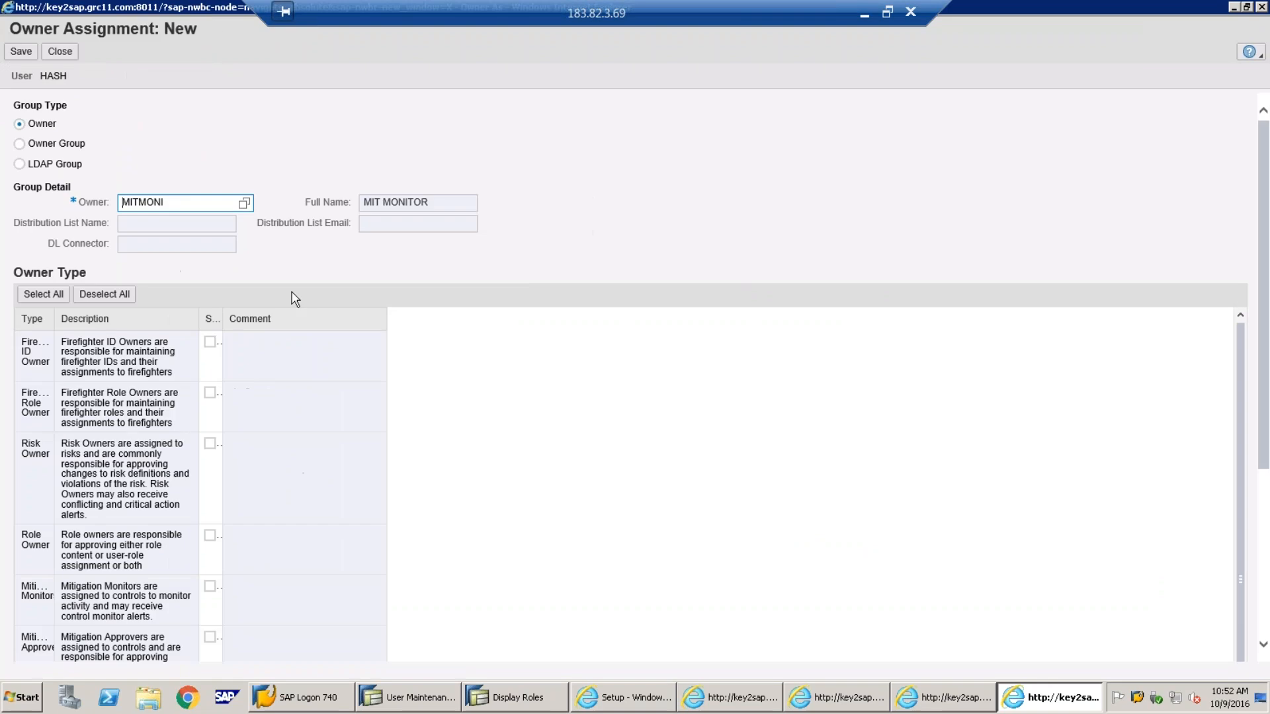
pyautogui.click(210, 586)
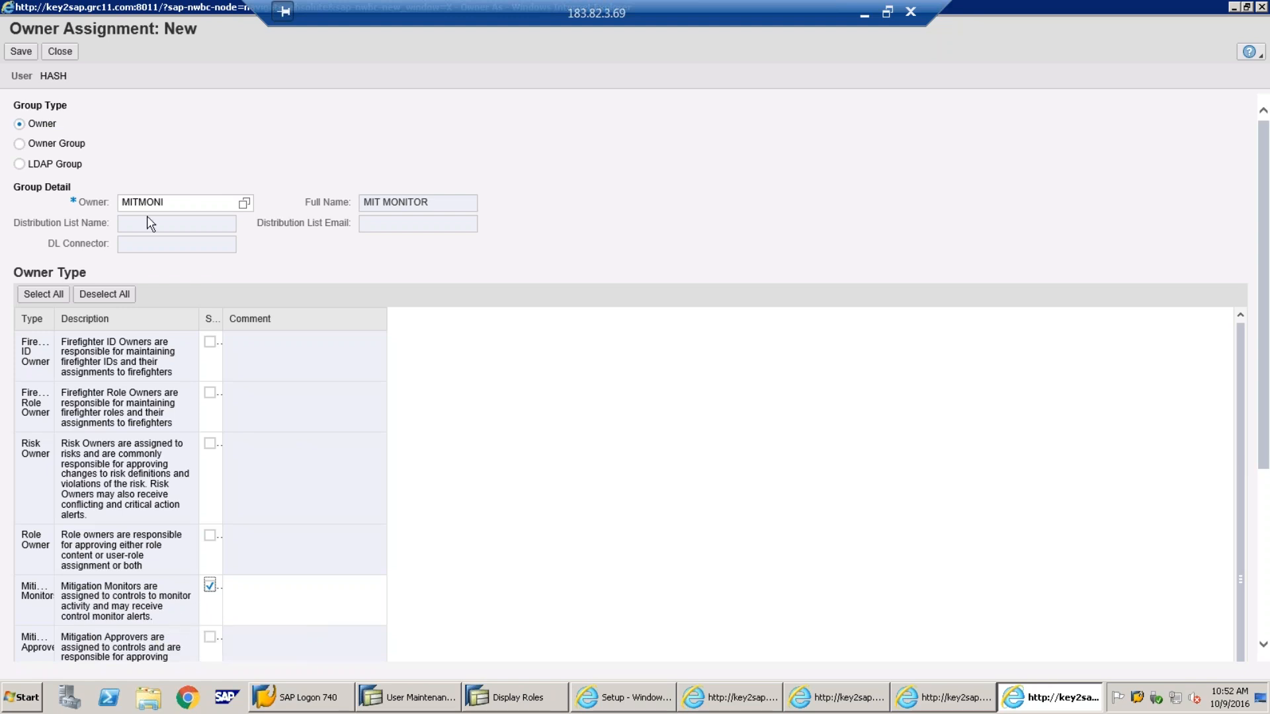
pyautogui.click(22, 52)
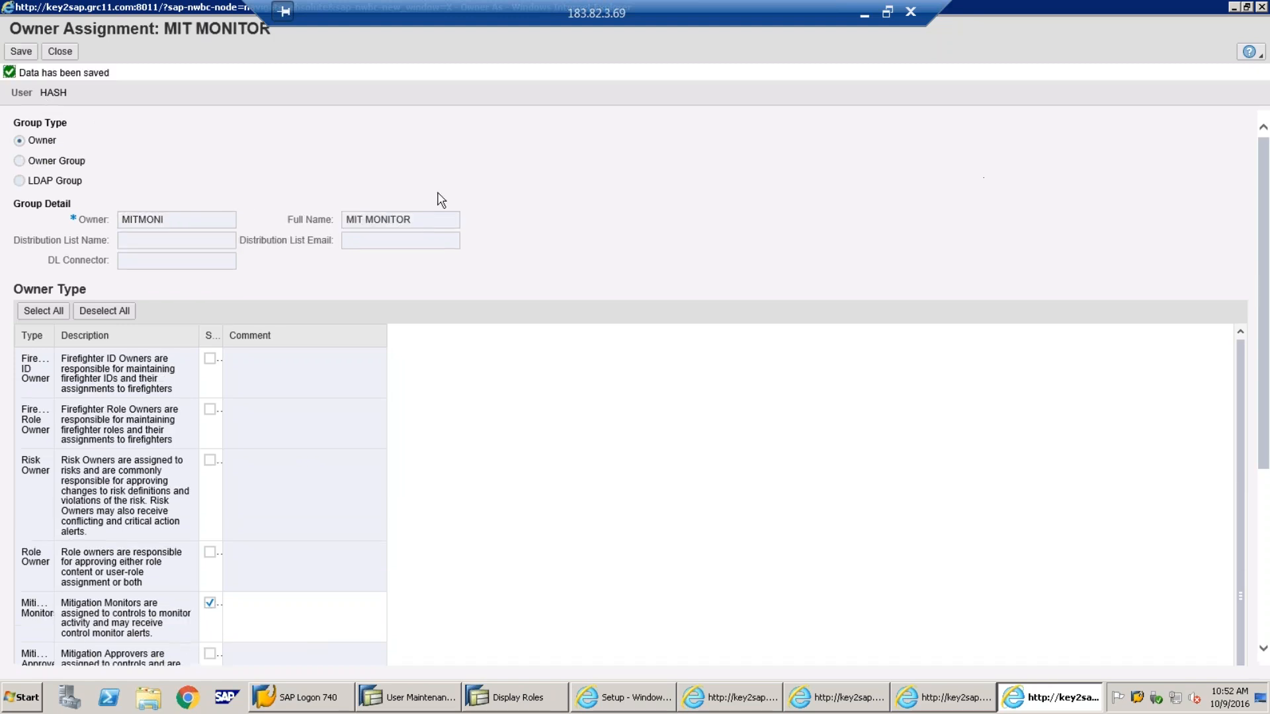
pyautogui.click(60, 51)
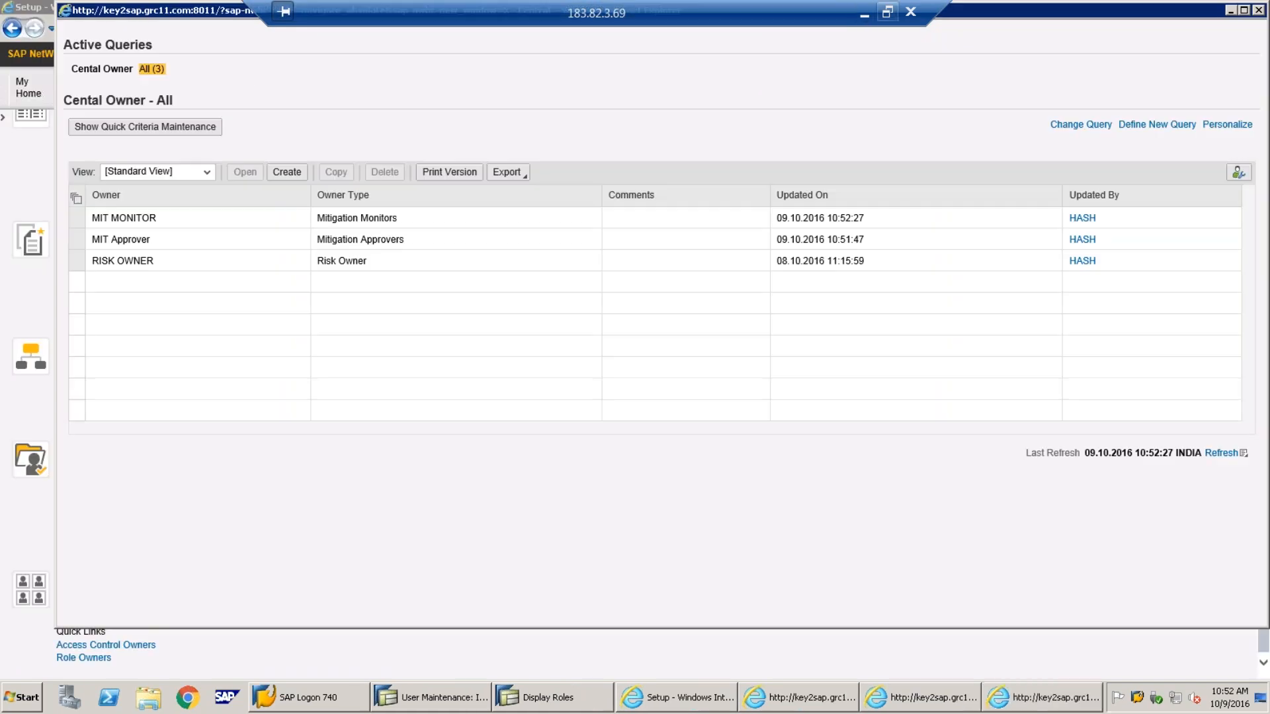
pyautogui.click(866, 15)
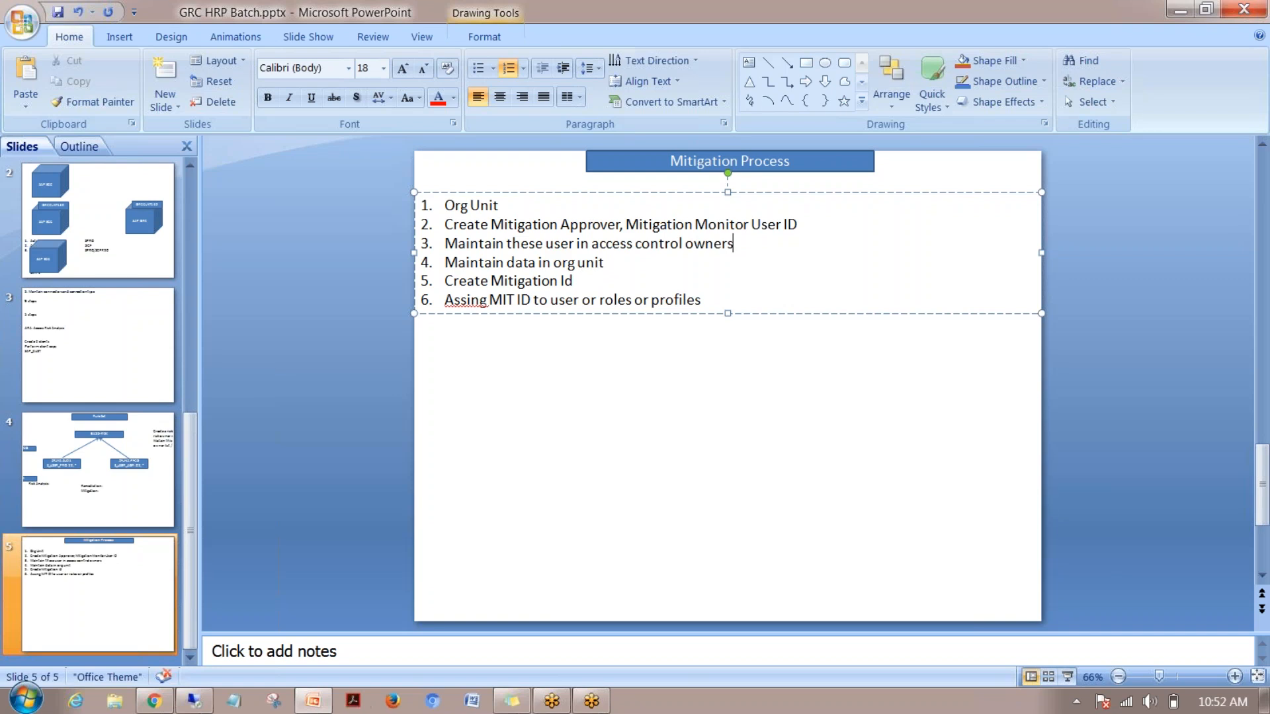
pyautogui.click(194, 701)
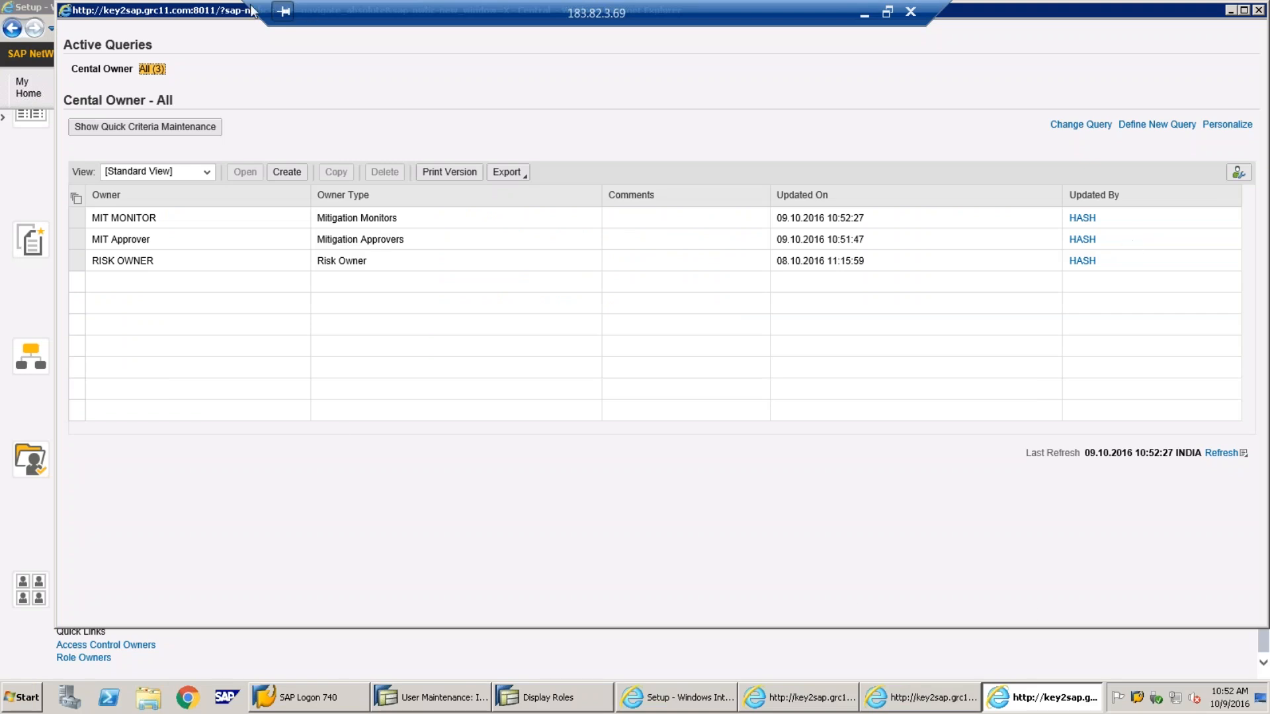
# Move the Central Owner list window aside and close it to reveal the Setup page
pyautogui.moveTo(215, 11); pyautogui.dragTo(190, 100)
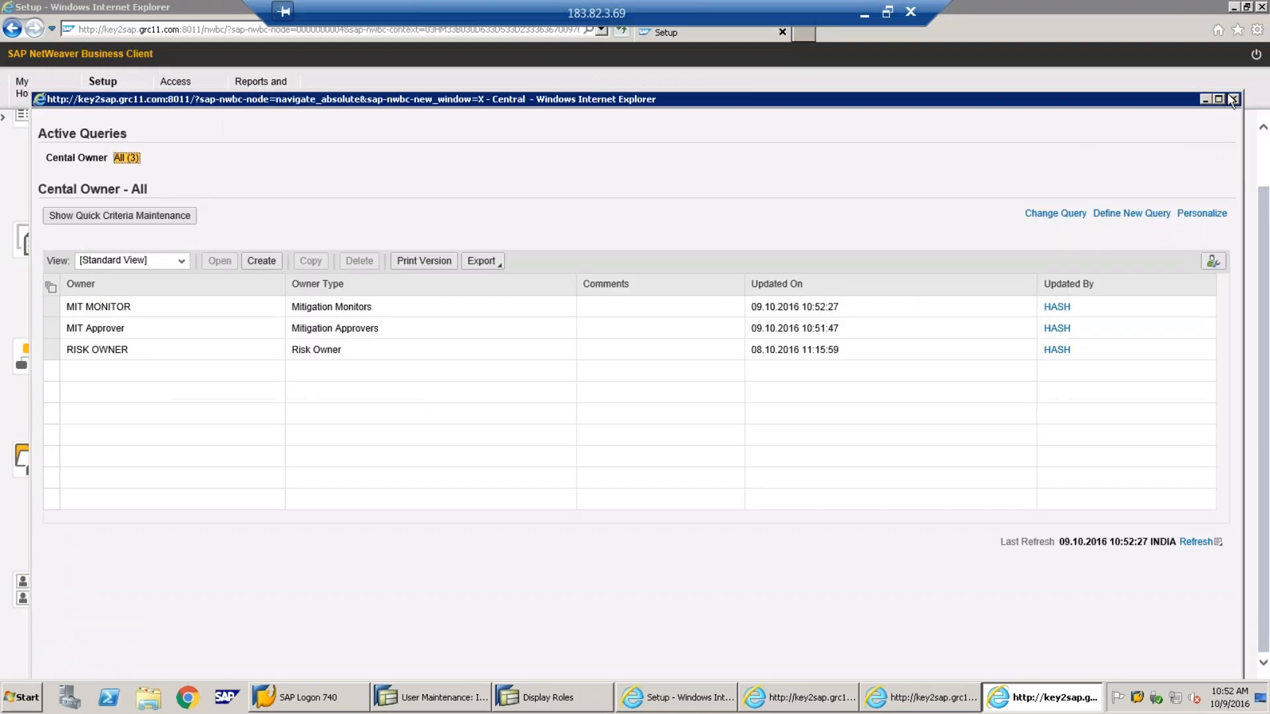
pyautogui.click(1233, 99)
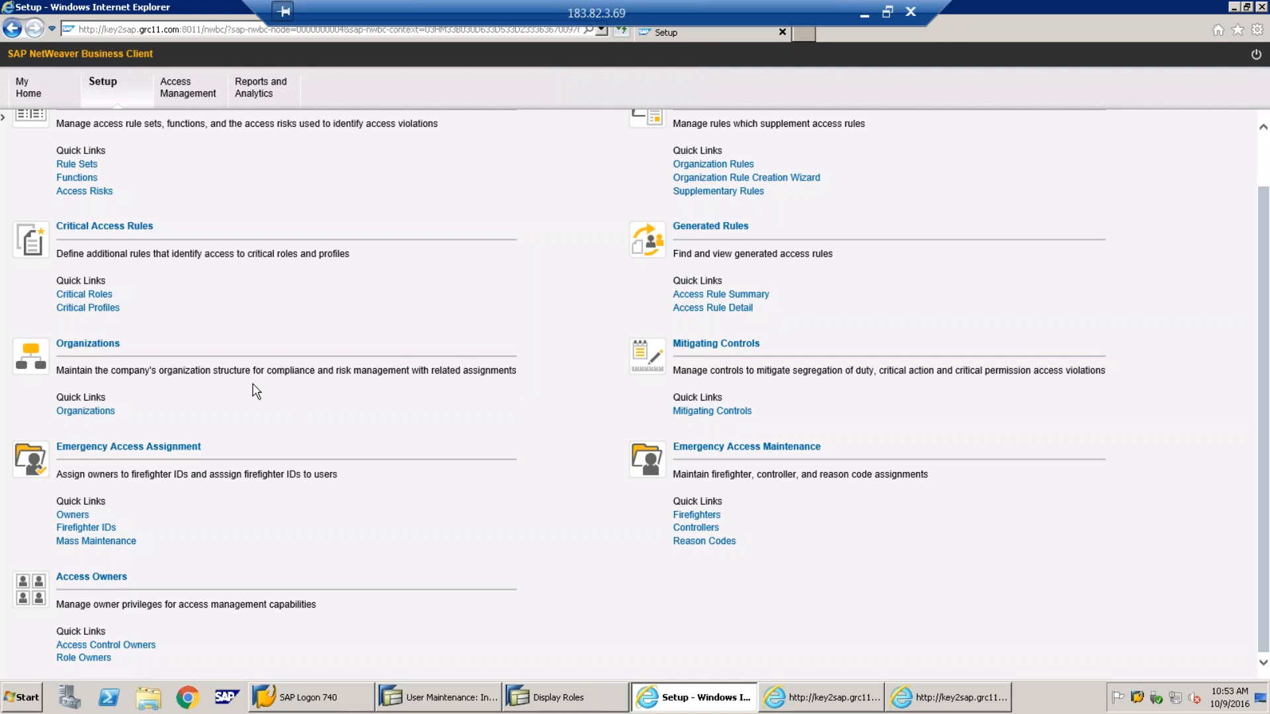
# Open abc org unit from Organizations for editing and show its Owners
pyautogui.click(74, 413)
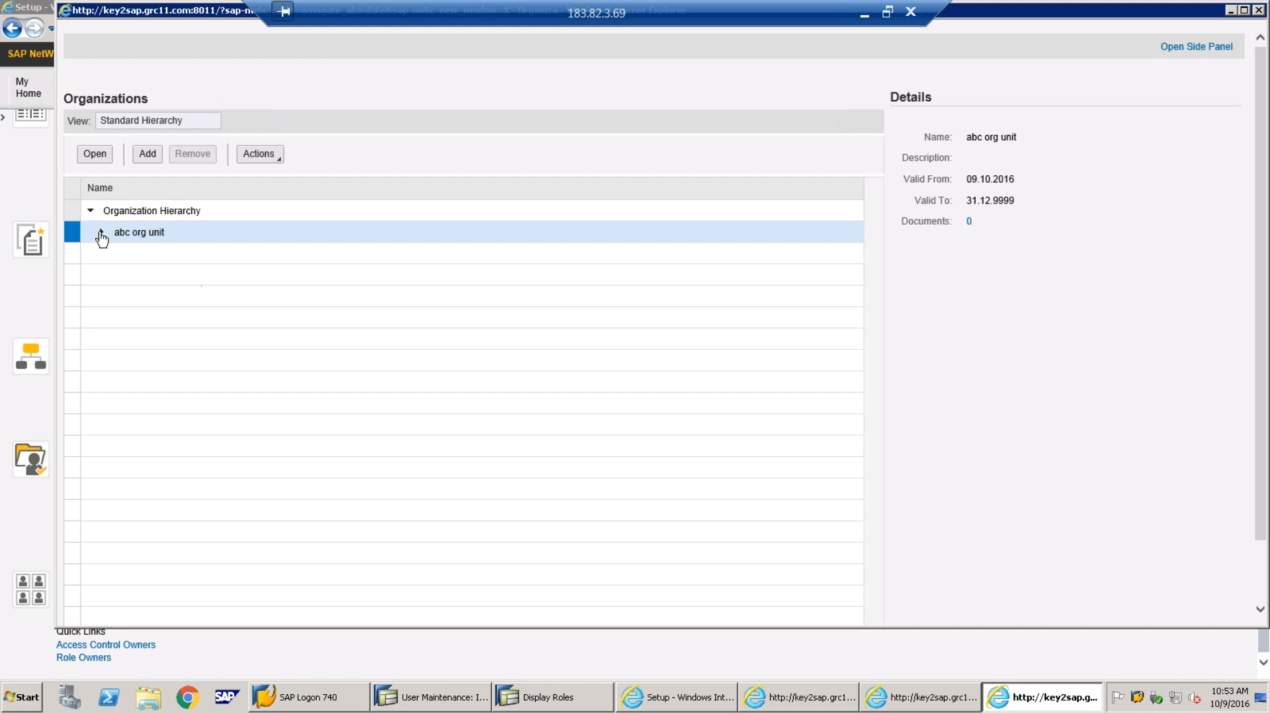
pyautogui.click(101, 233)
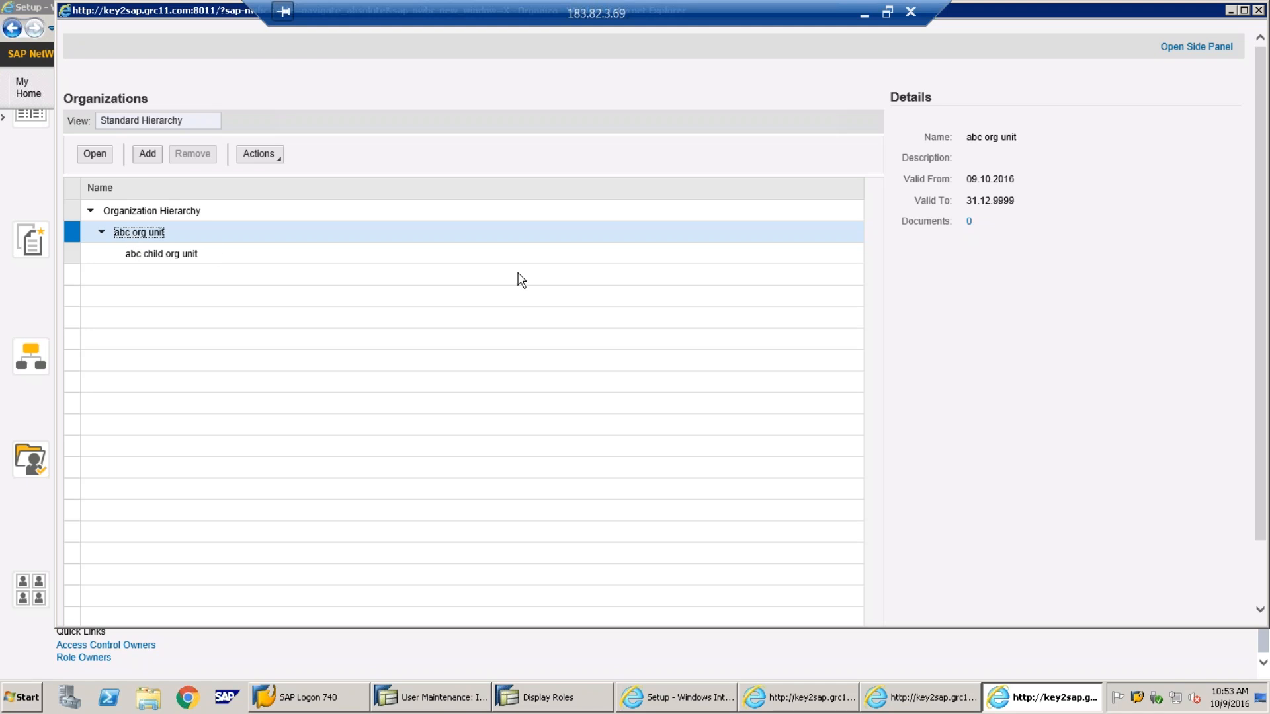
pyautogui.click(95, 153)
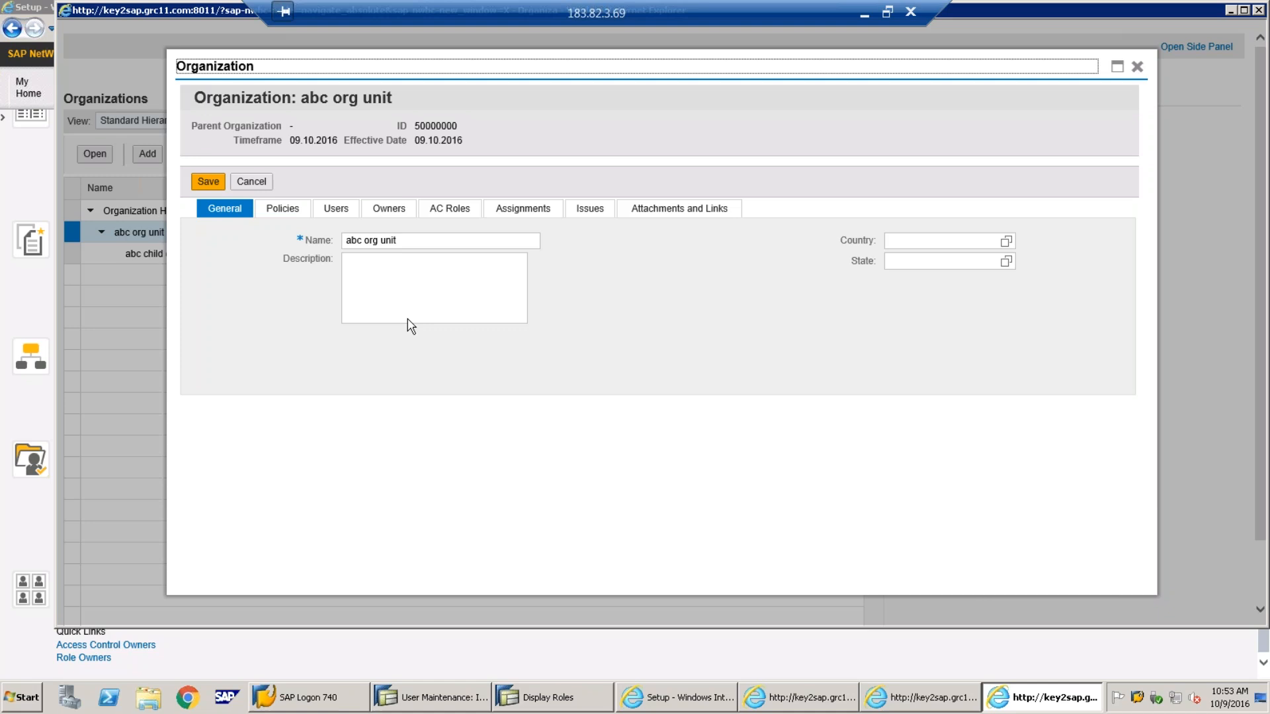
pyautogui.click(389, 216)
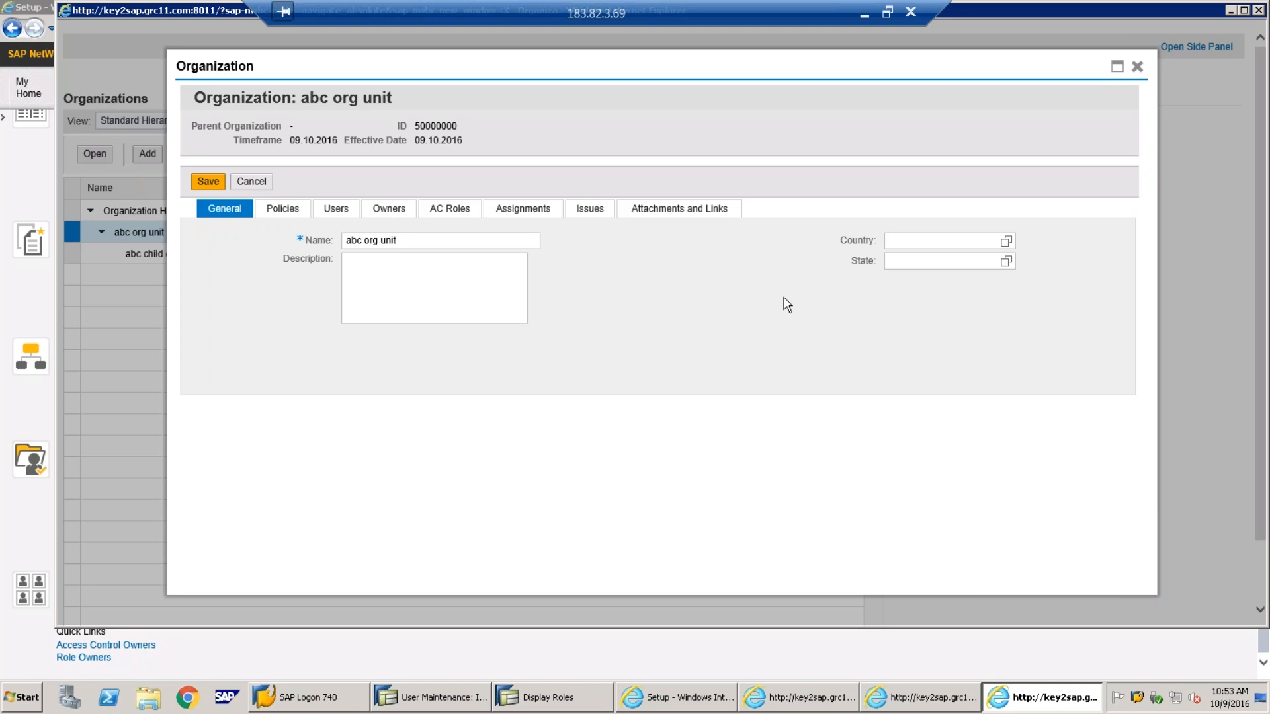
# Add MIT Approver and MIT MONITOR as owners of abc org unit, then close the window
pyautogui.click(219, 266)
pyautogui.click(389, 310)
pyautogui.click(398, 311)
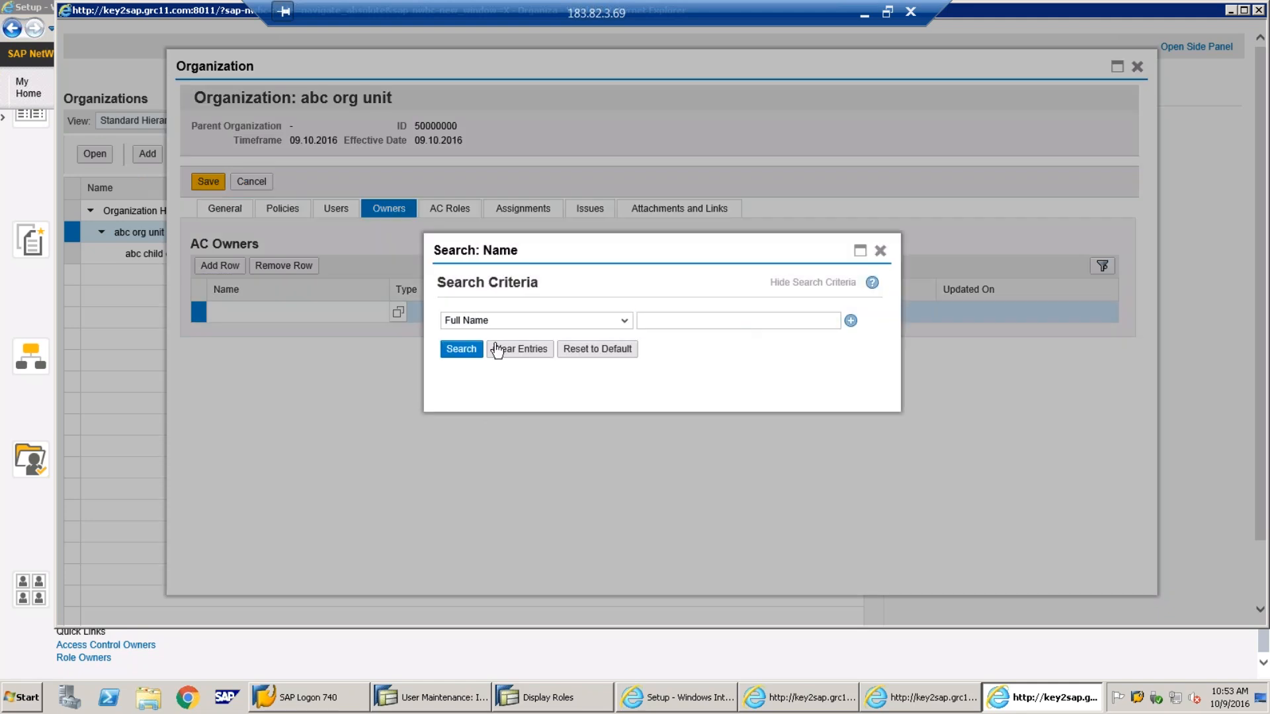
pyautogui.click(463, 349)
pyautogui.click(423, 372)
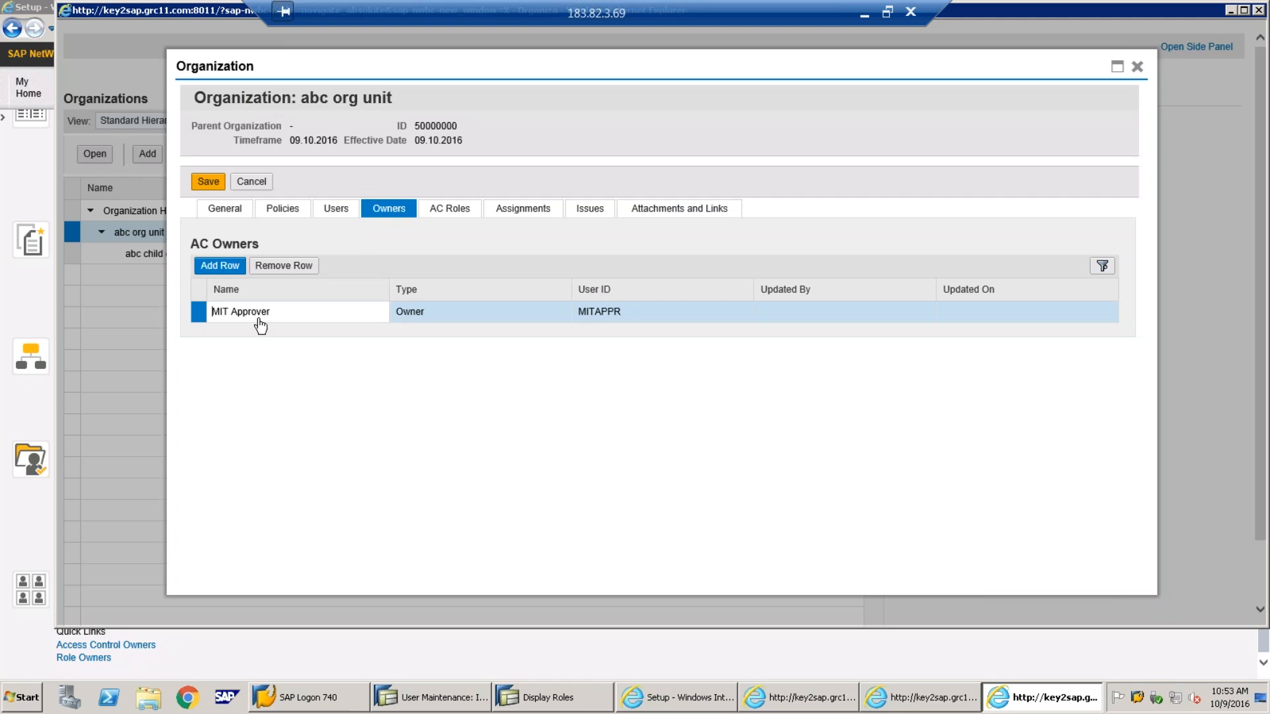
pyautogui.click(398, 336)
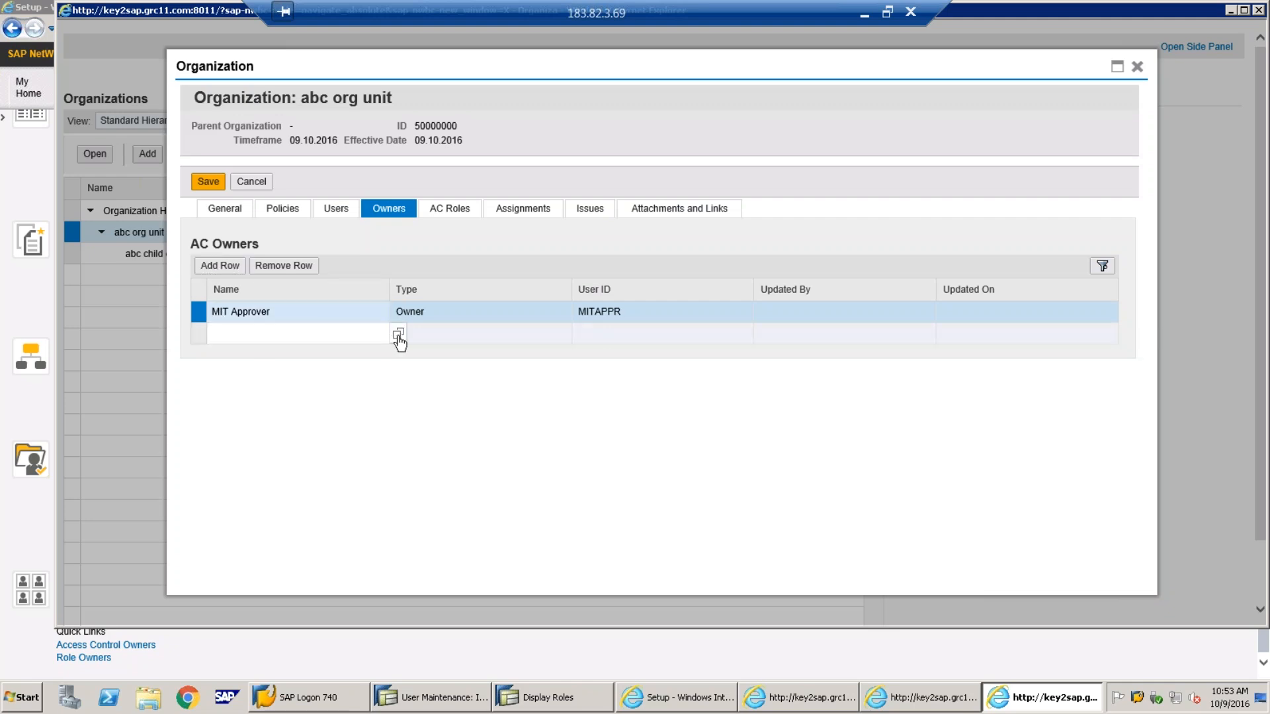
pyautogui.click(461, 351)
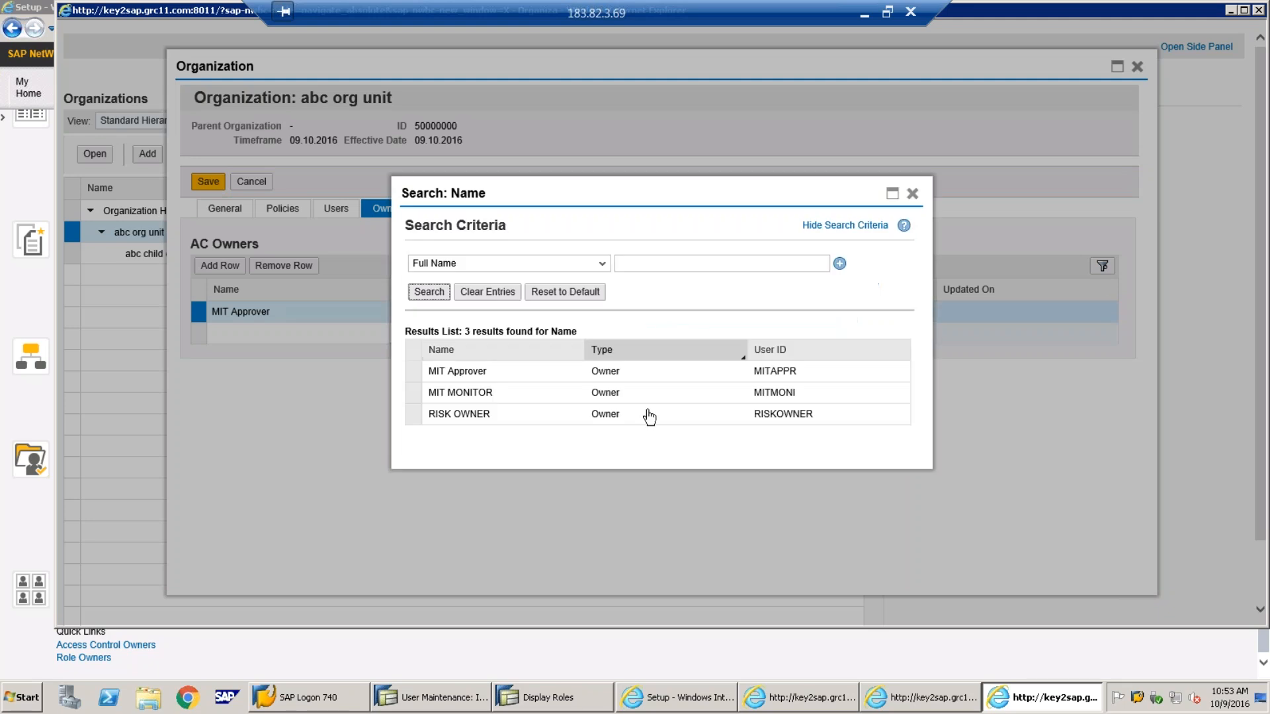
pyautogui.click(465, 393)
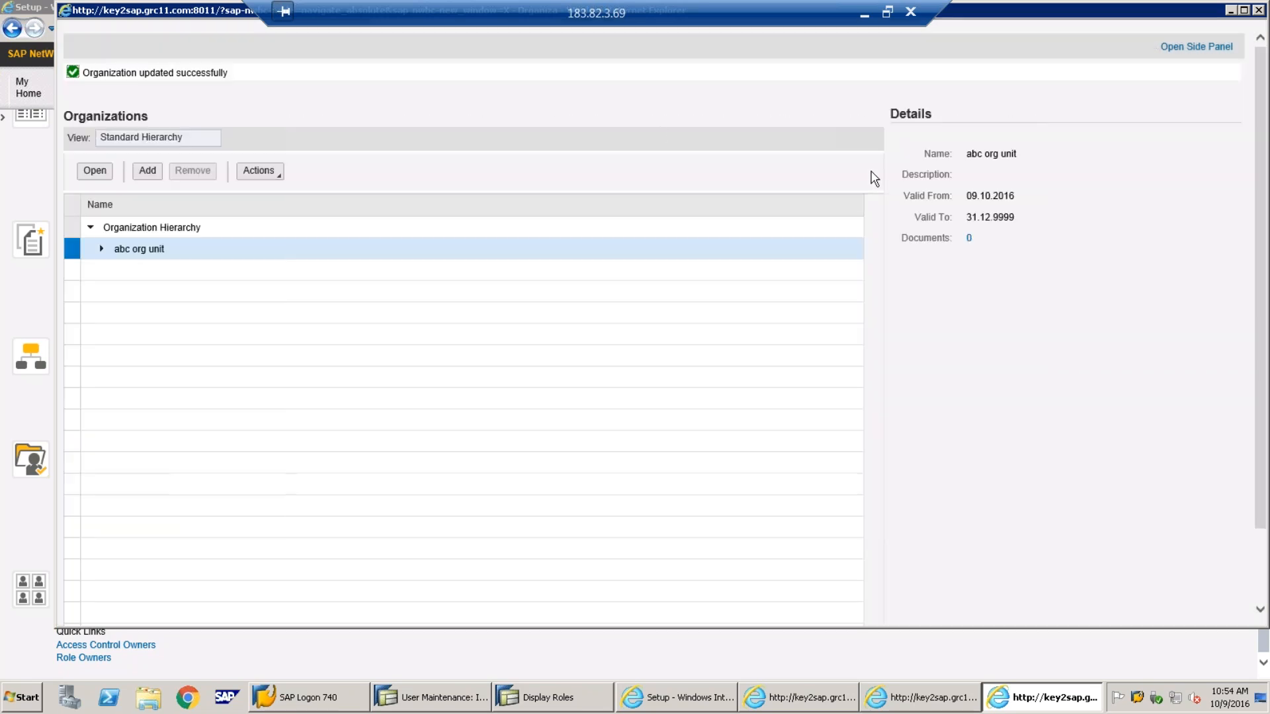
pyautogui.moveTo(159, 14); pyautogui.dragTo(148, 128)
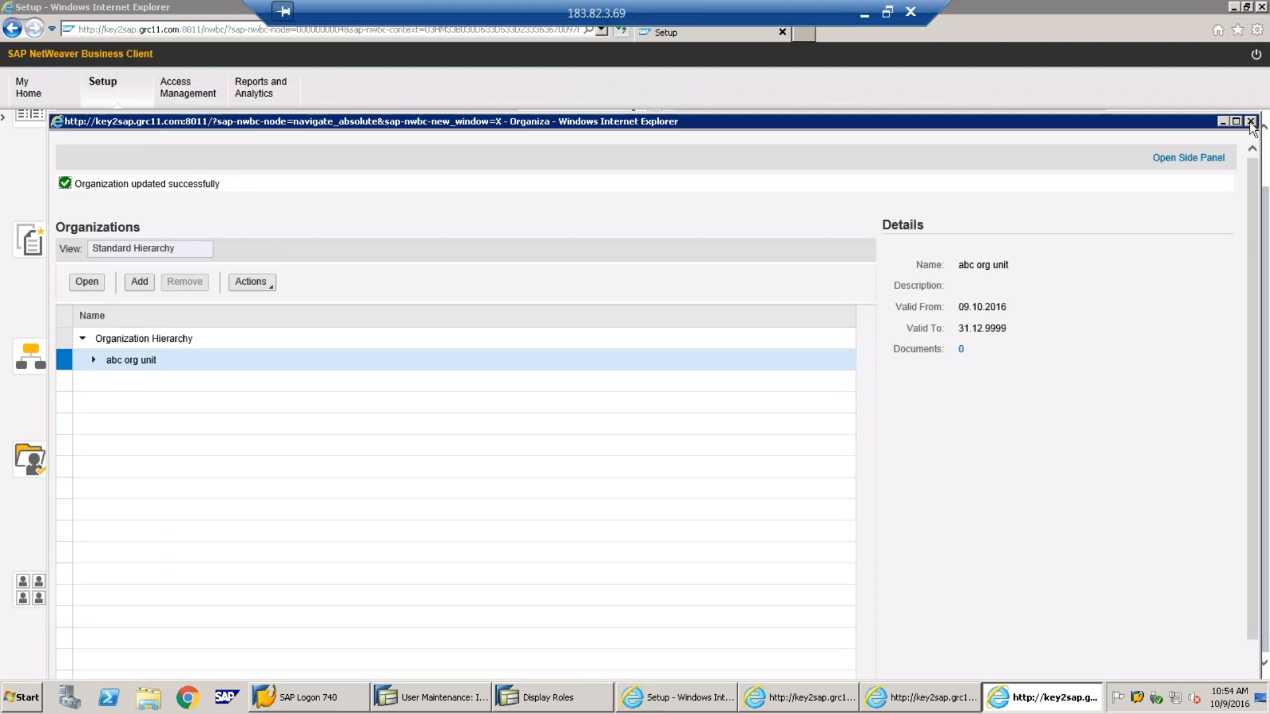
pyautogui.click(1251, 122)
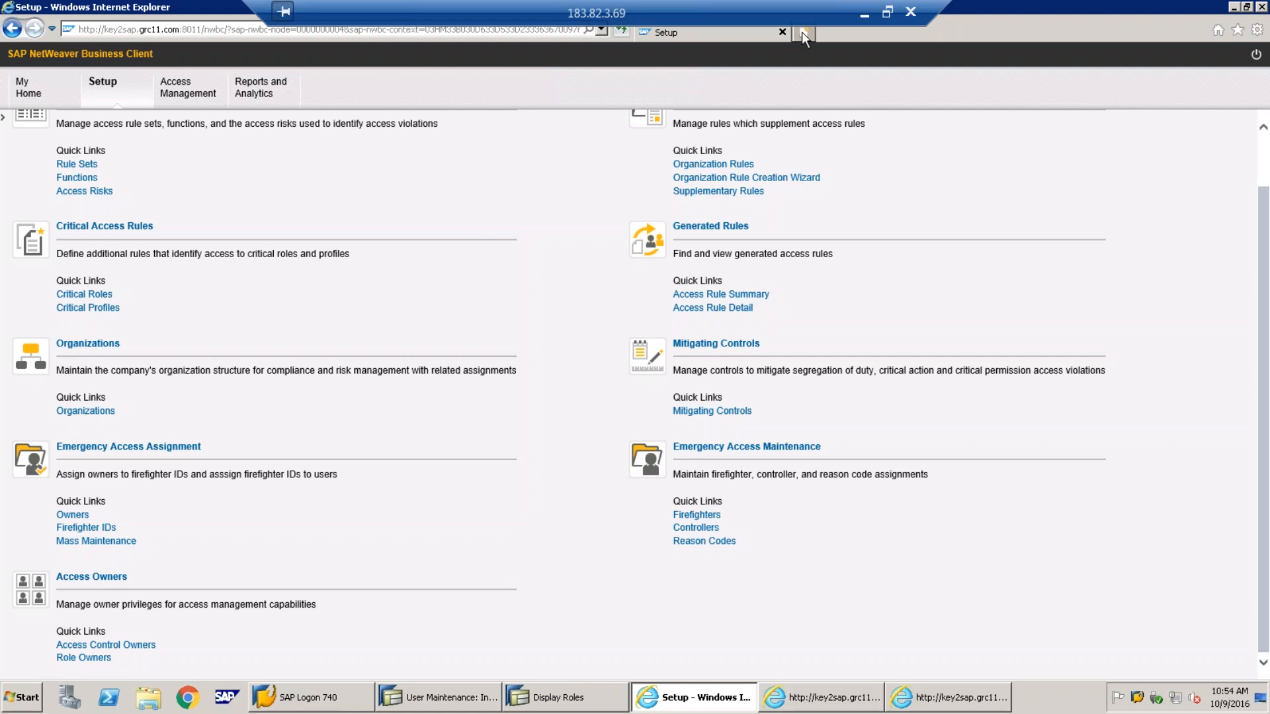
# Switch to the PowerPoint Mitigation Process slide and mark step 5, Create Mitigation Id
pyautogui.click(866, 19)
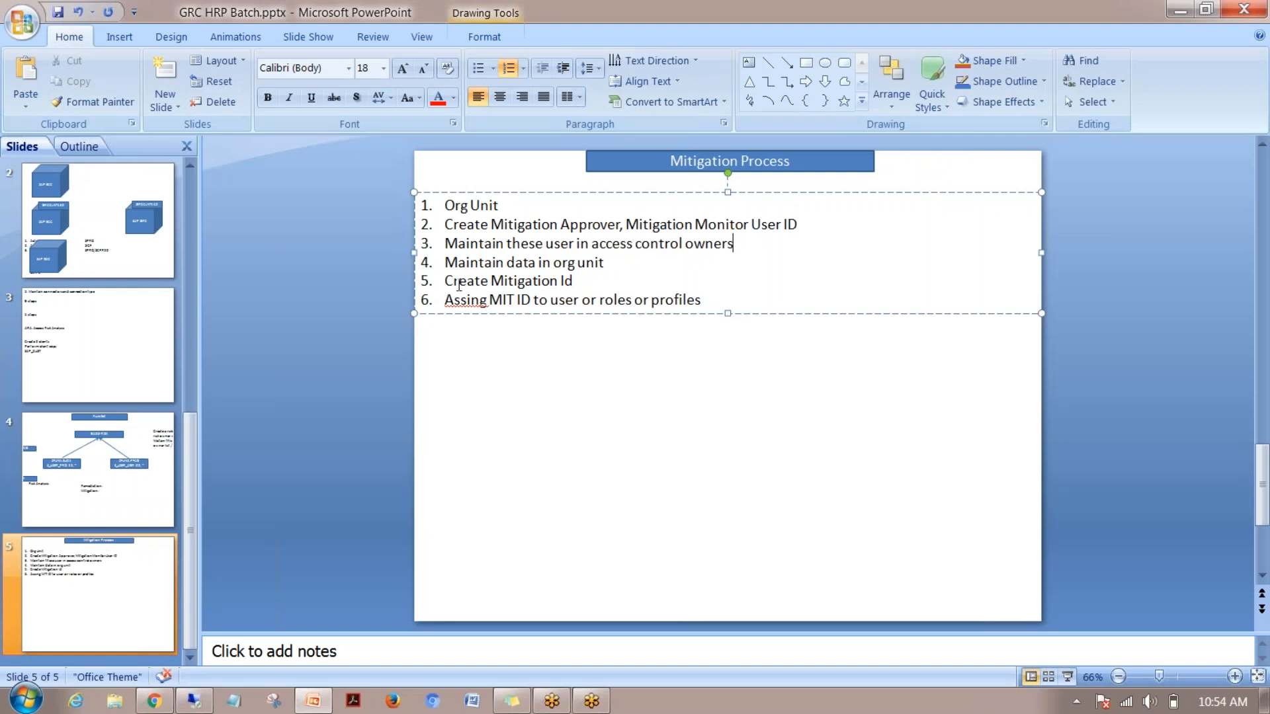
pyautogui.click(576, 278)
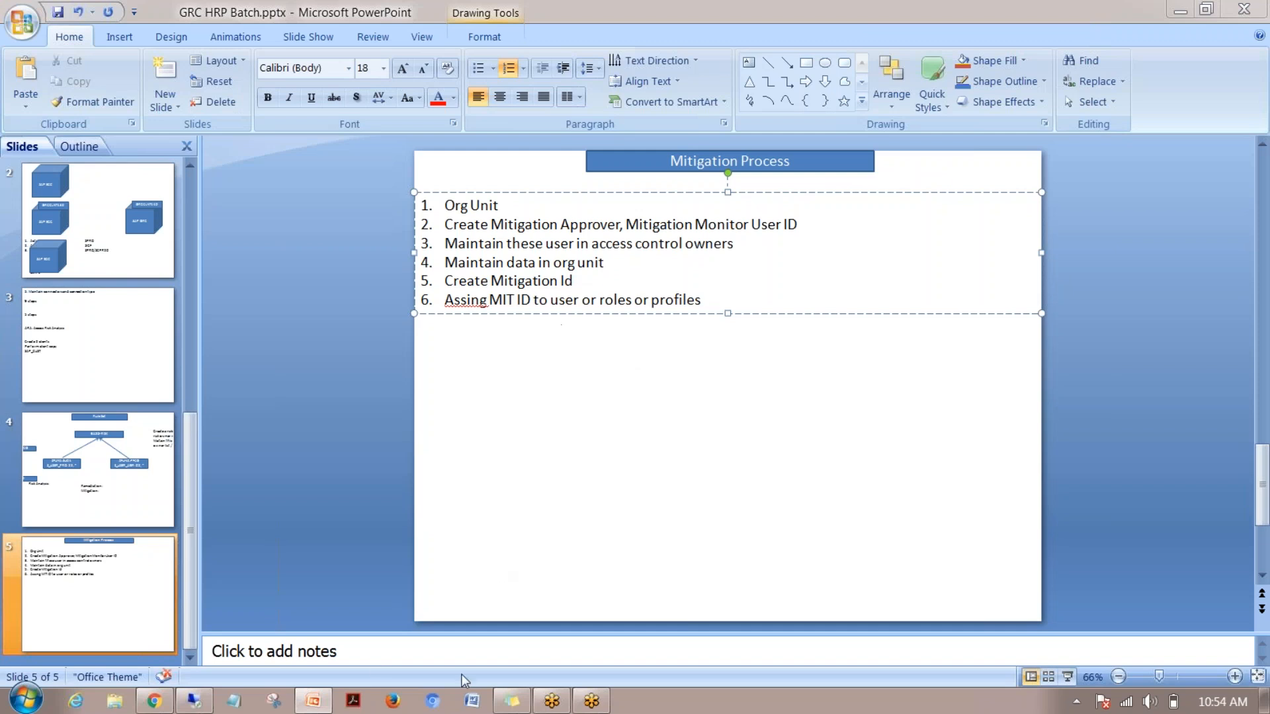
# Back in SAP, start a new mitigating control with ID CNTRL4BAS
pyautogui.click(194, 700)
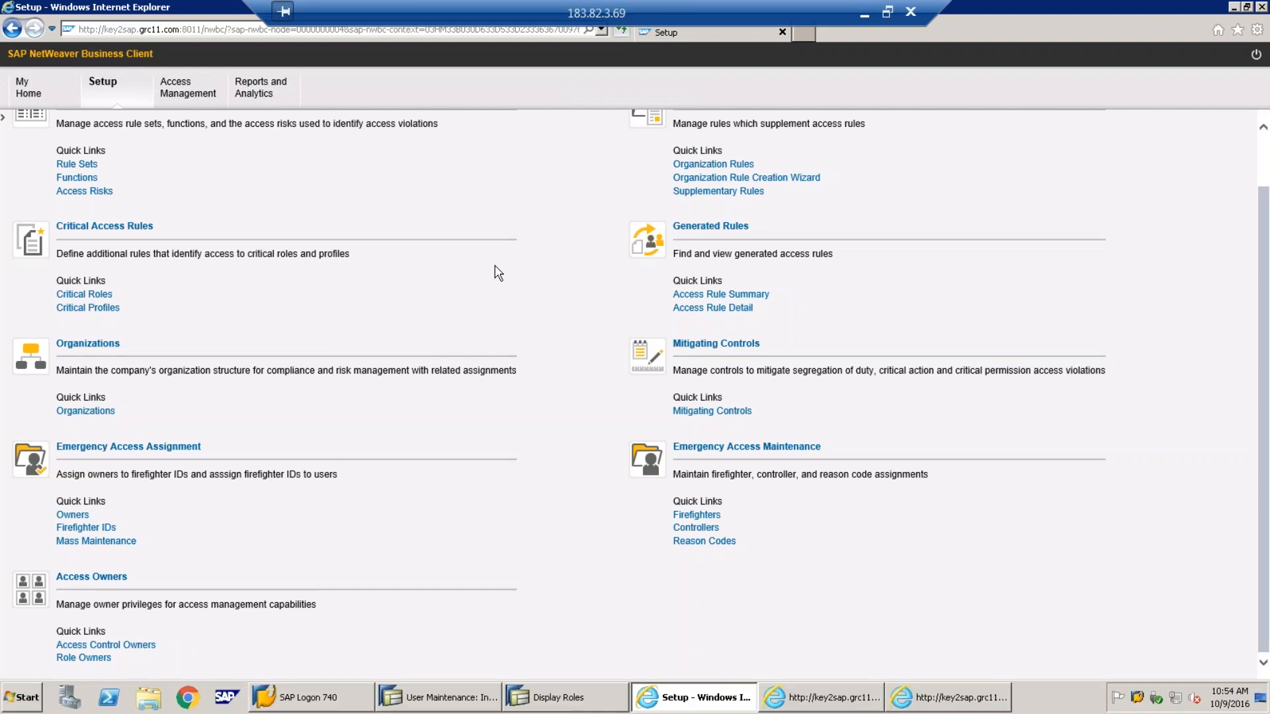
pyautogui.scroll(2, 498, 272)
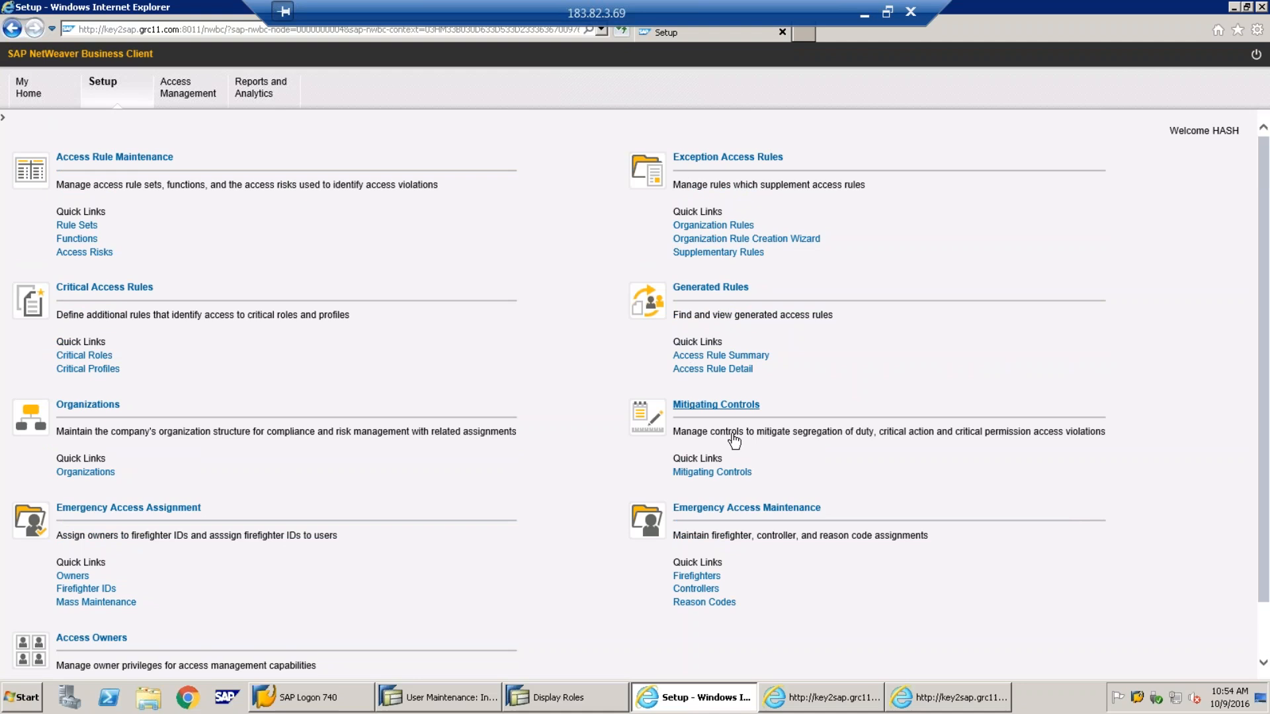
pyautogui.click(705, 474)
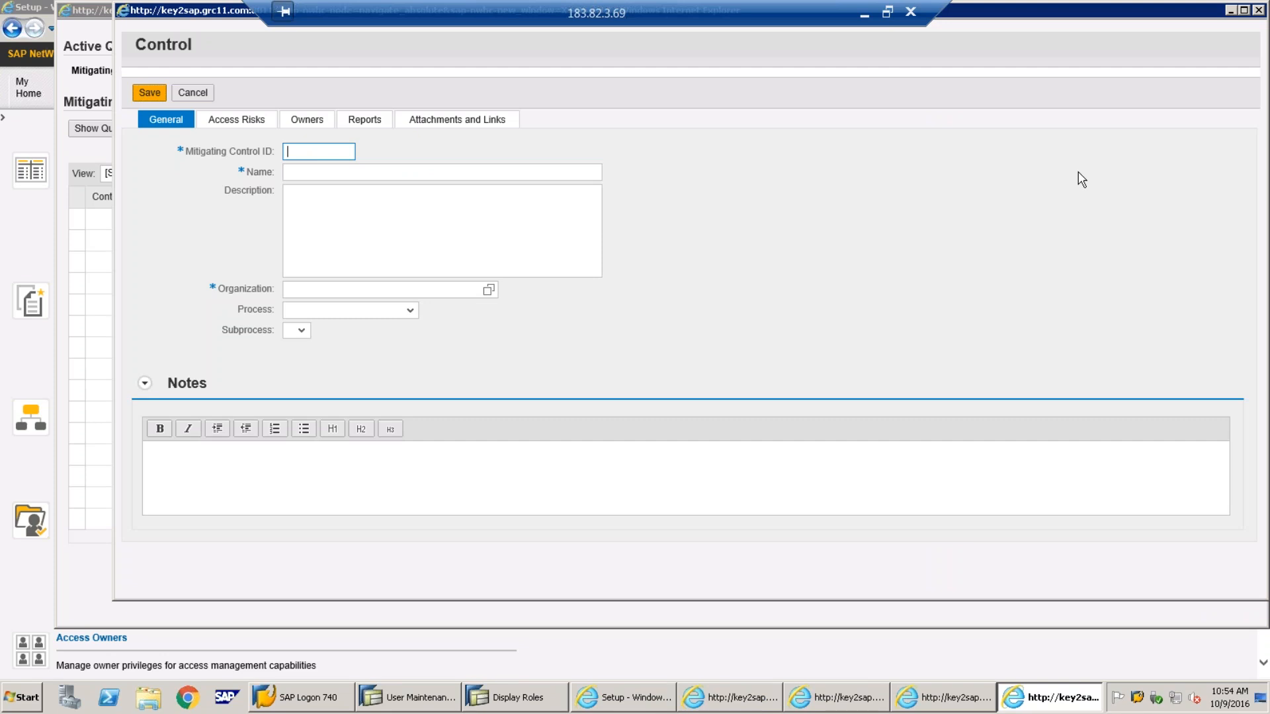
pyautogui.press('BackSpace')
pyautogui.press('BackSpace')
pyautogui.press('capslock')
pyautogui.write('C')
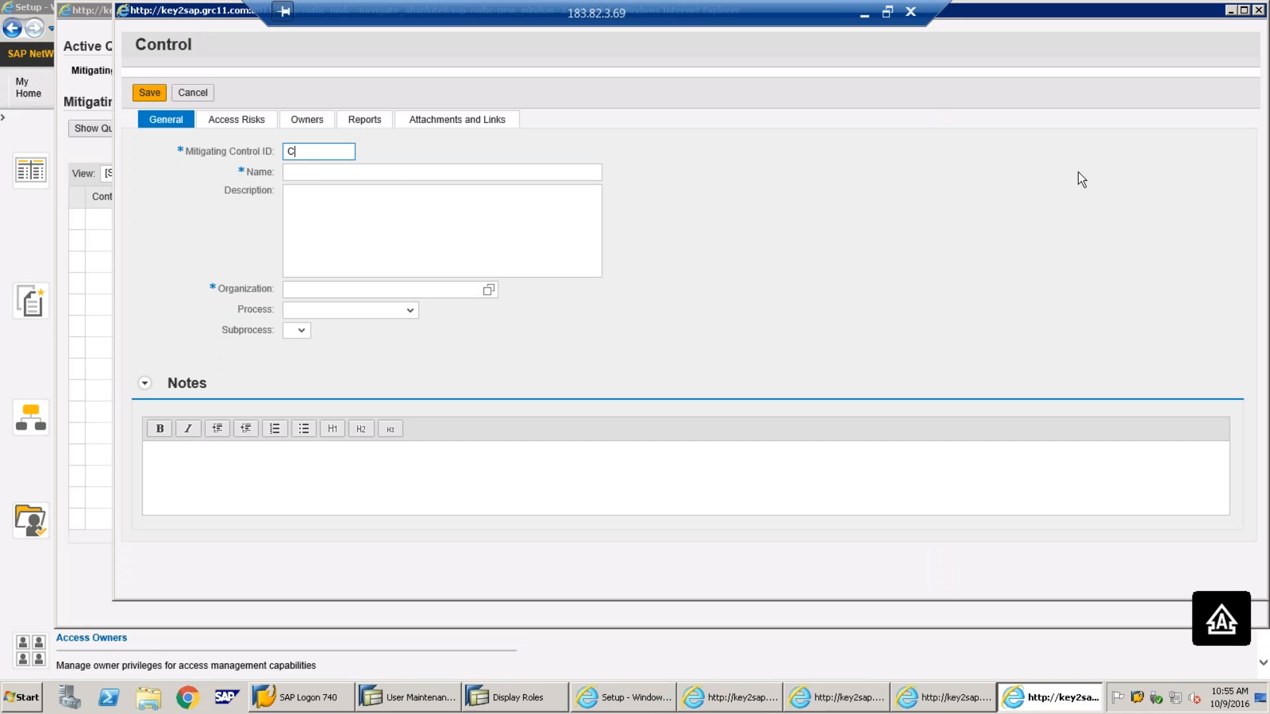
pyautogui.write('NTRL4BAS')
pyautogui.press('Tab')
# Name the control 'MIT CNTRL ID for Basis Risk'
pyautogui.write('MIT ')
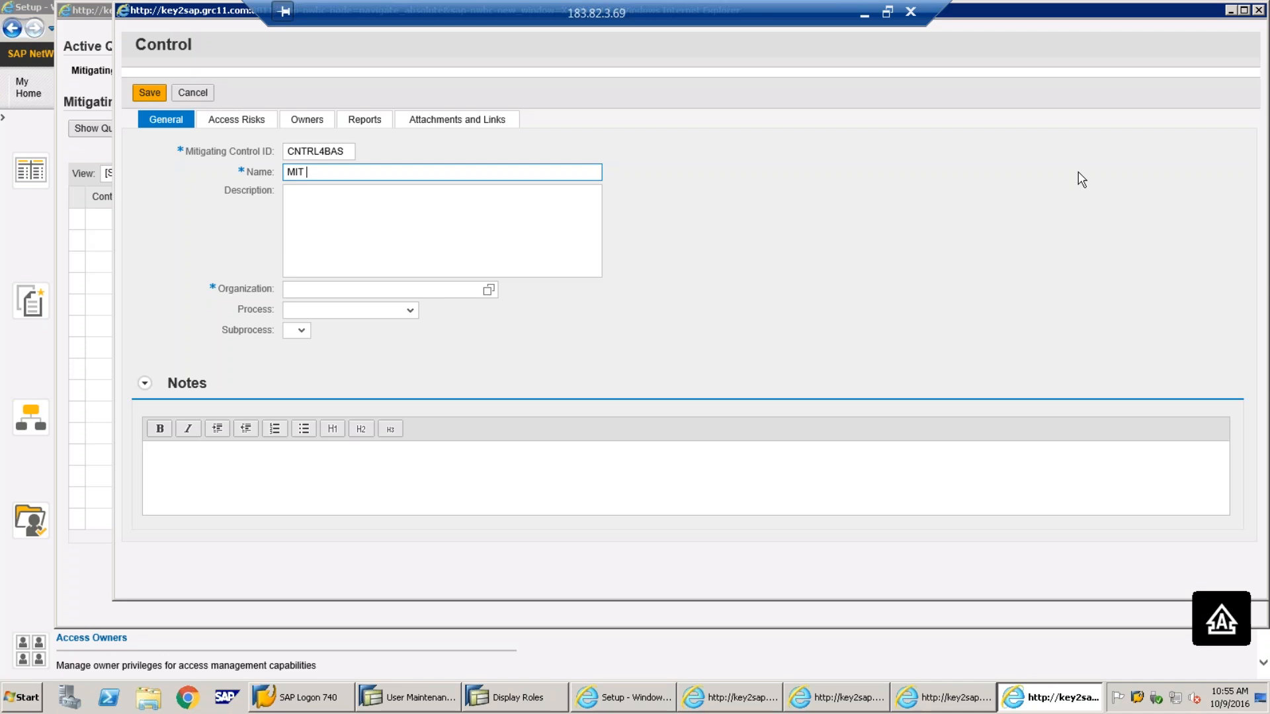
pyautogui.write('CNTRL ID foor Basis R')
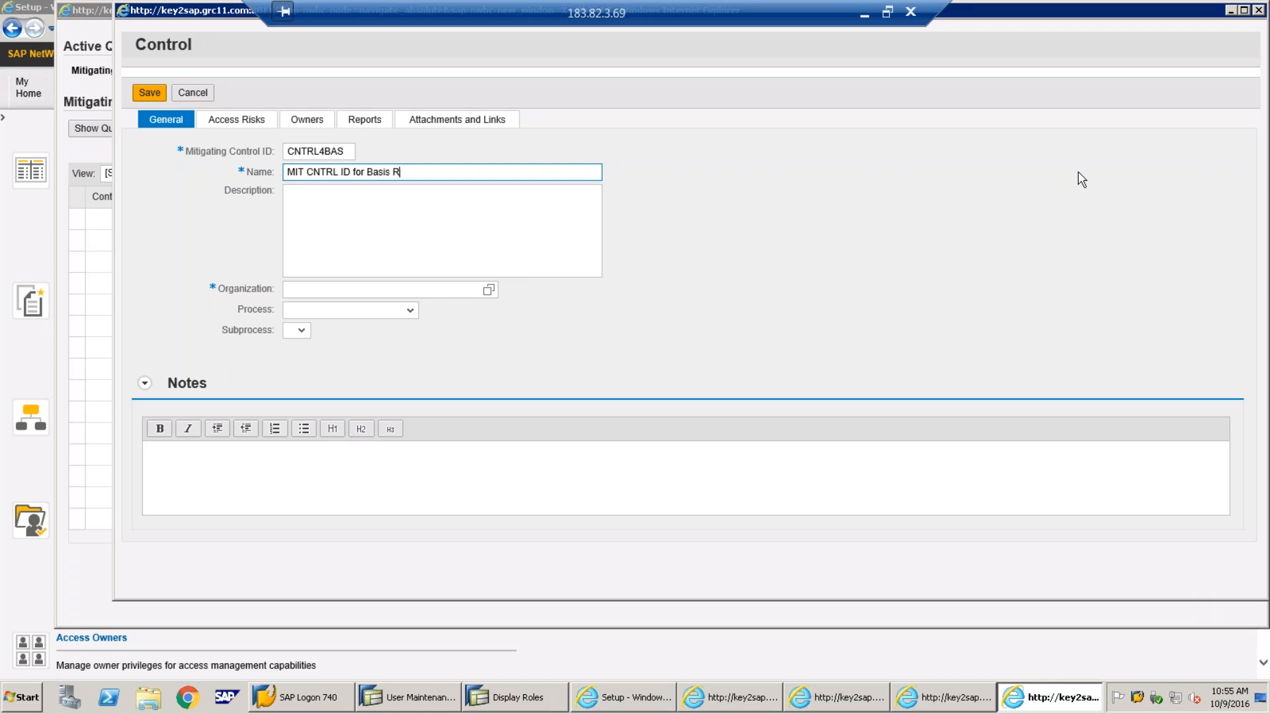
pyautogui.write('isk')
# Enter the description 'MIT for Basis risk'
pyautogui.click(487, 221)
pyautogui.write('mi')
pyautogui.press('BackSpace')
pyautogui.press('BackSpace')
pyautogui.press('capslock')
pyautogui.write('MIT')
pyautogui.press('capslock')
pyautogui.write('for B')
pyautogui.press('capslock')
pyautogui.write('asis')
pyautogui.press('BackSpace')
pyautogui.press('BackSpace')
pyautogui.press('BackSpace')
pyautogui.write('sis')
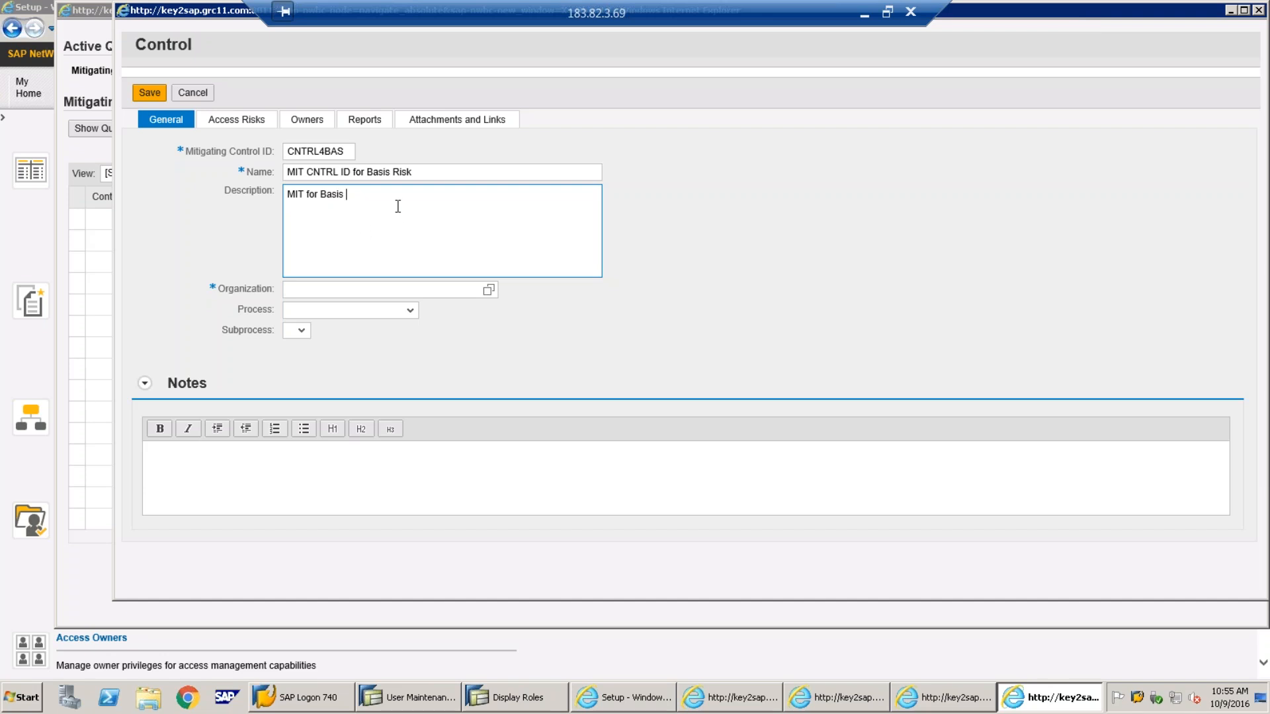
pyautogui.write('k')
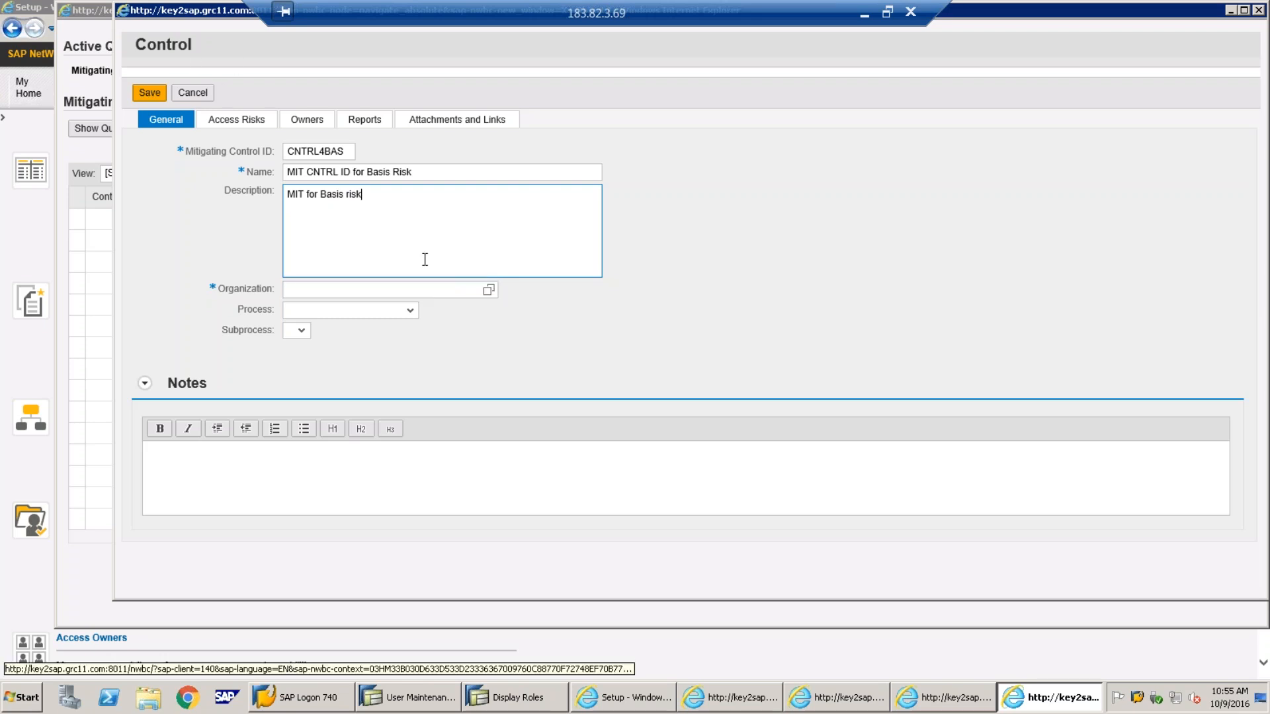
pyautogui.click(488, 290)
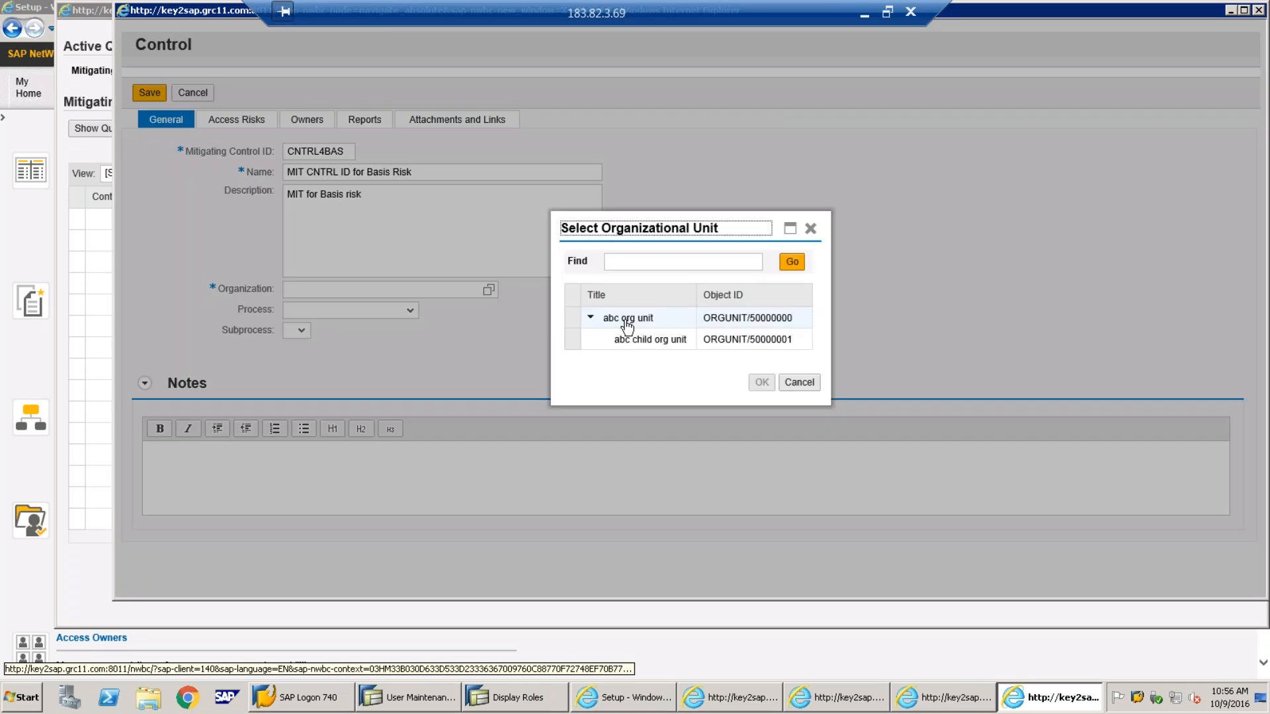
# Set the control's organization to abc org unit and view its empty Access Risks list
pyautogui.click(627, 319)
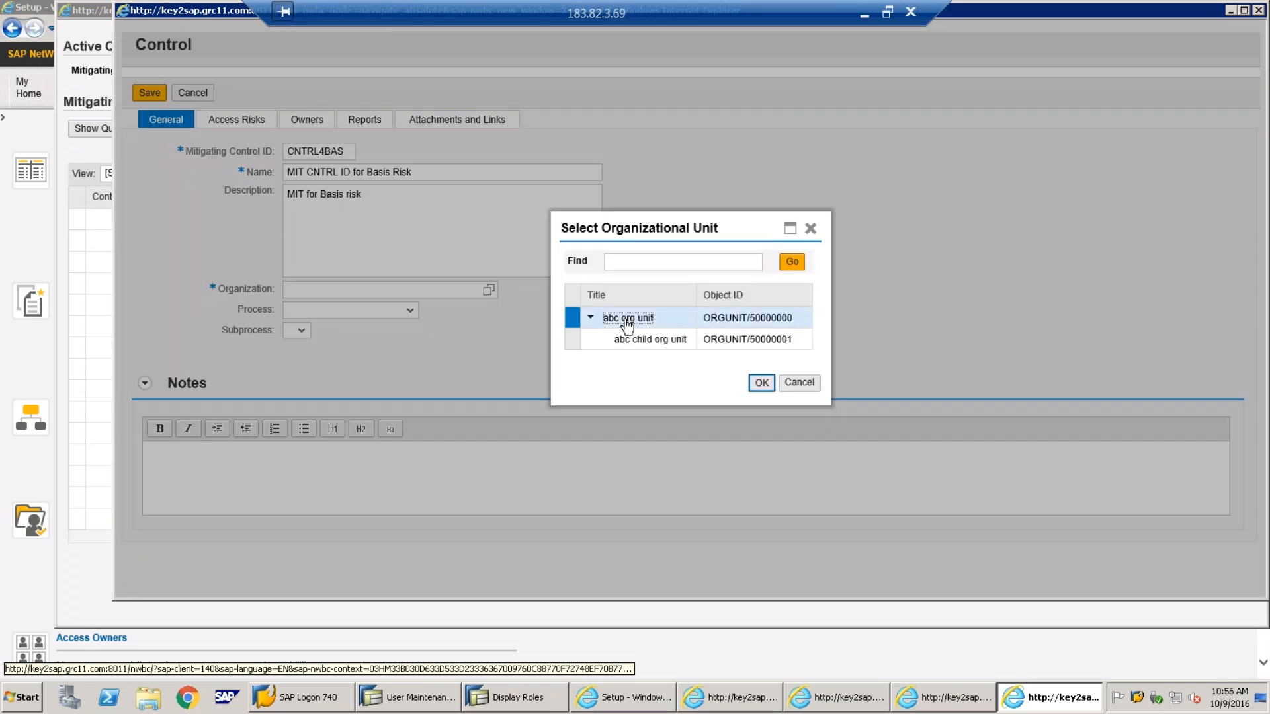
pyautogui.click(761, 383)
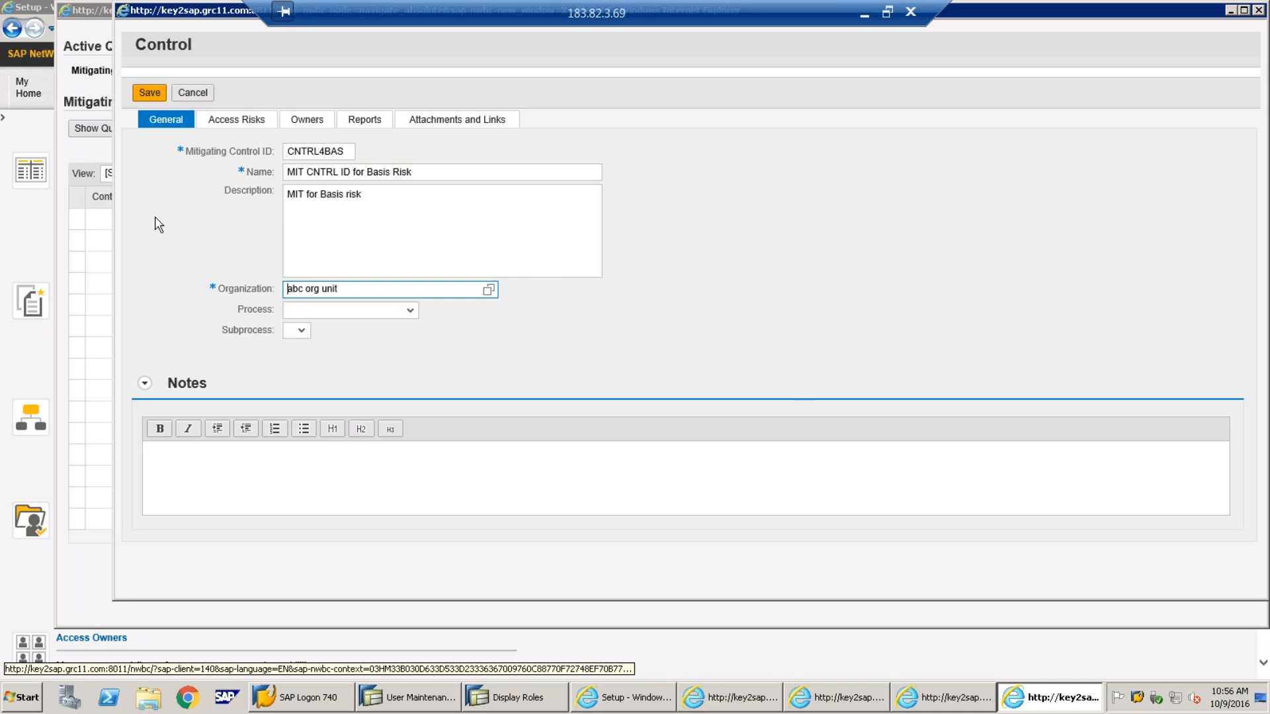
pyautogui.click(231, 124)
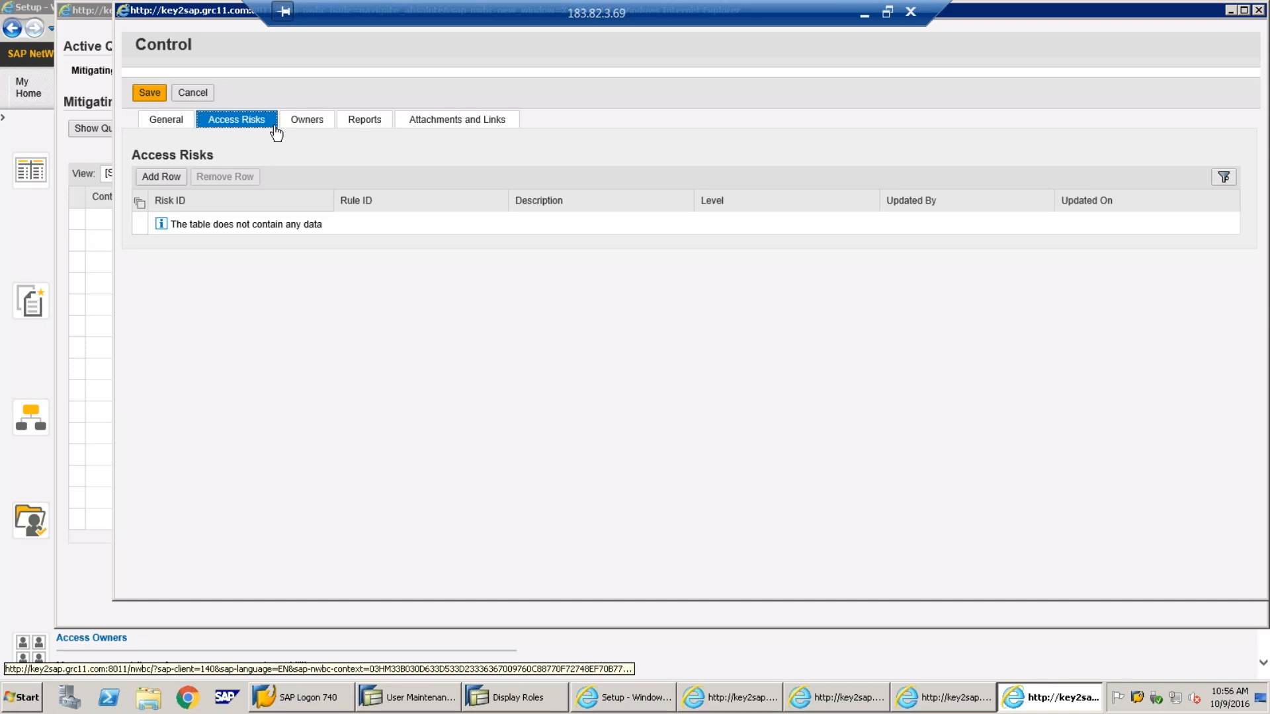
pyautogui.click(935, 703)
pyautogui.click(843, 705)
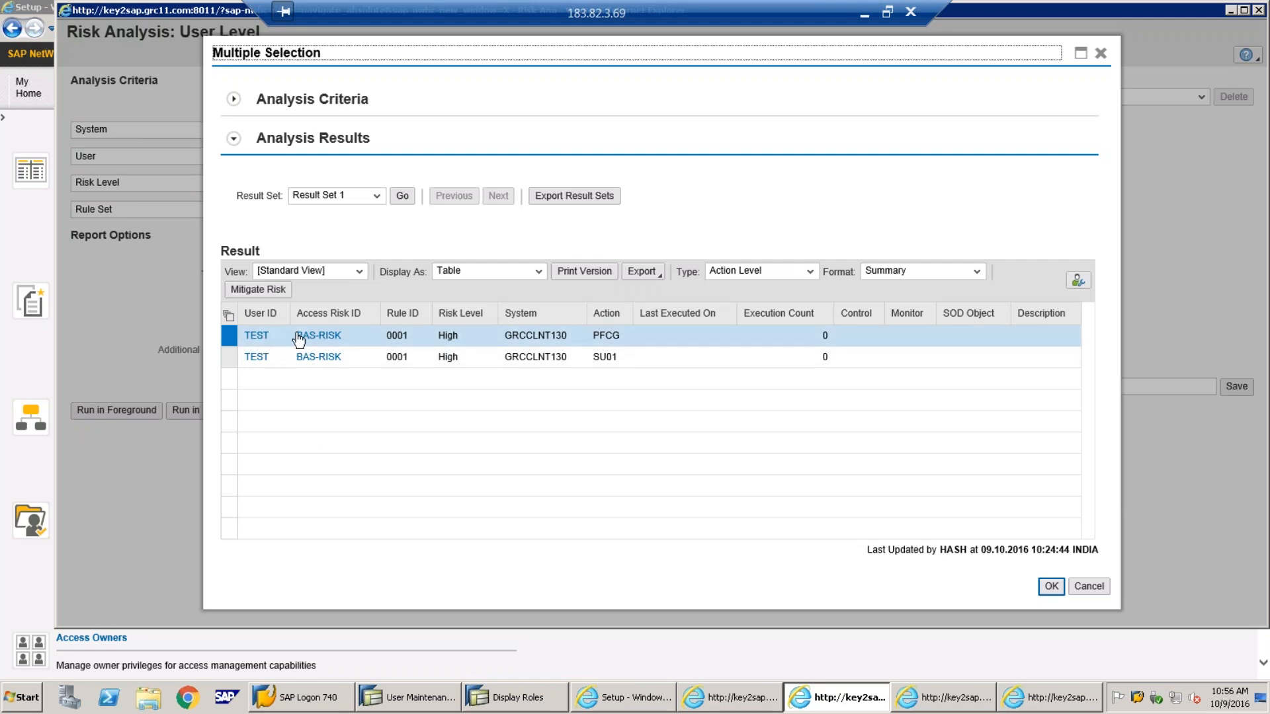
pyautogui.click(1055, 697)
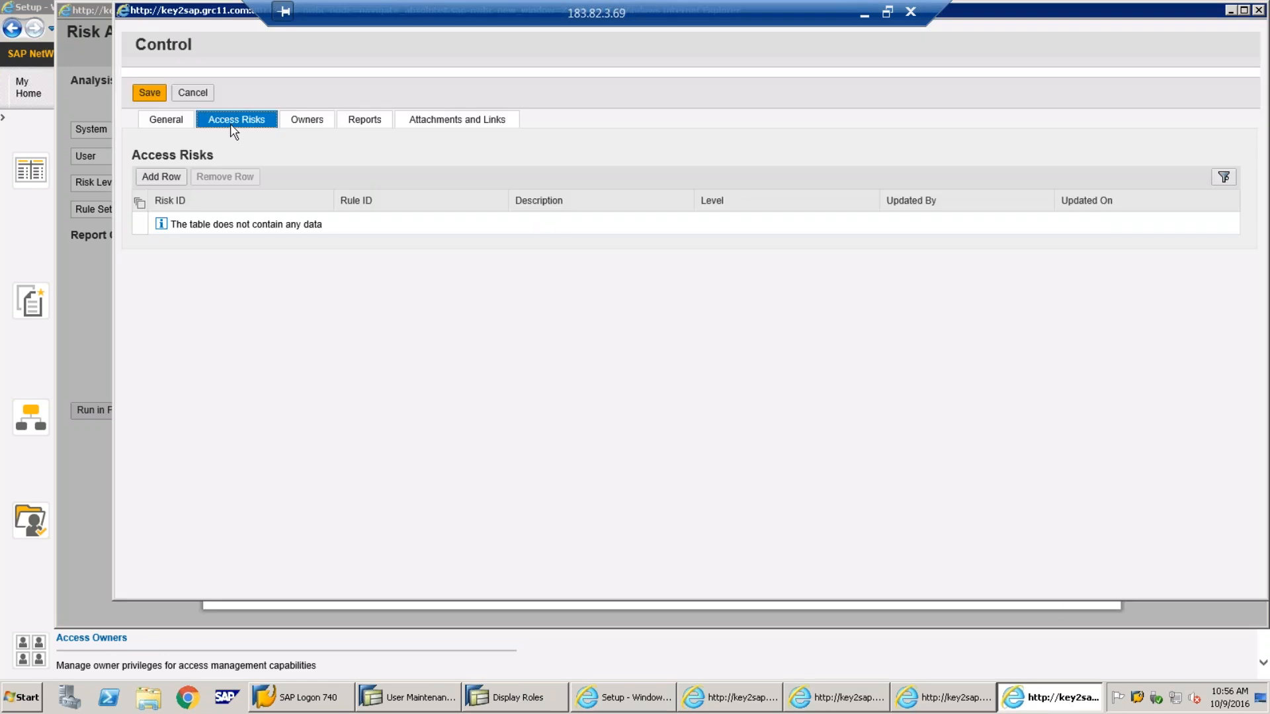
pyautogui.click(166, 123)
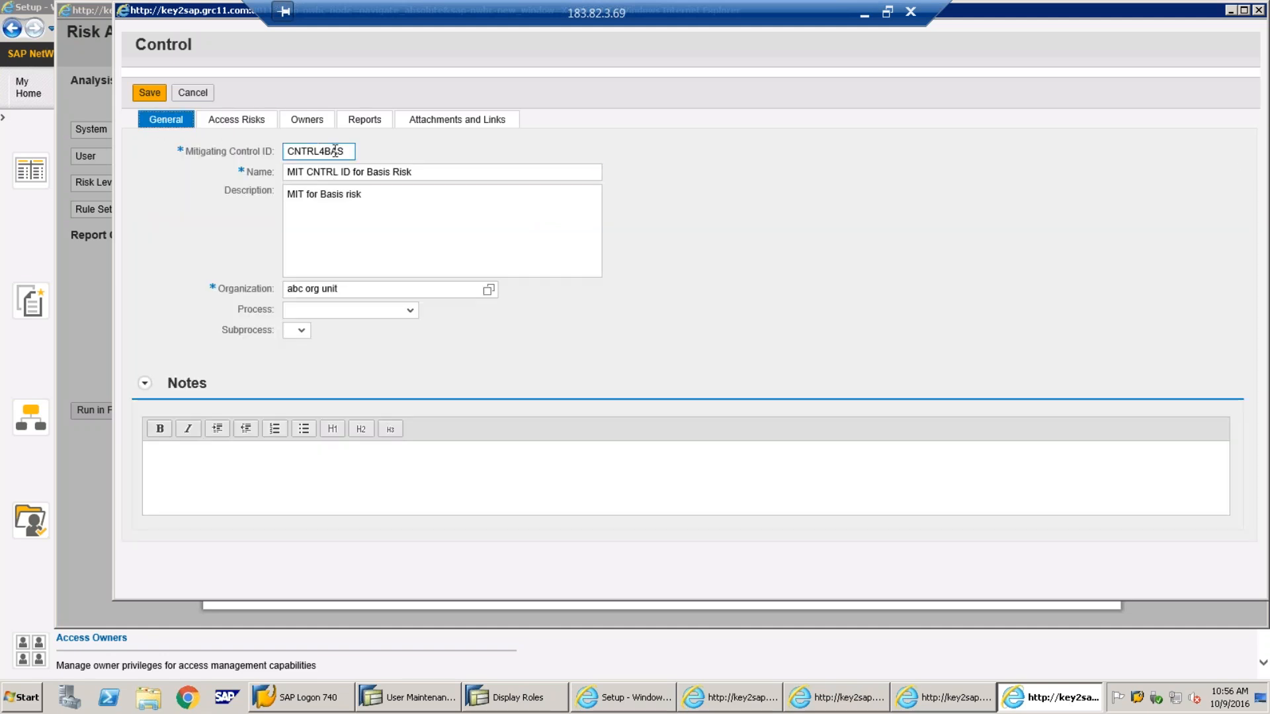
pyautogui.click(248, 126)
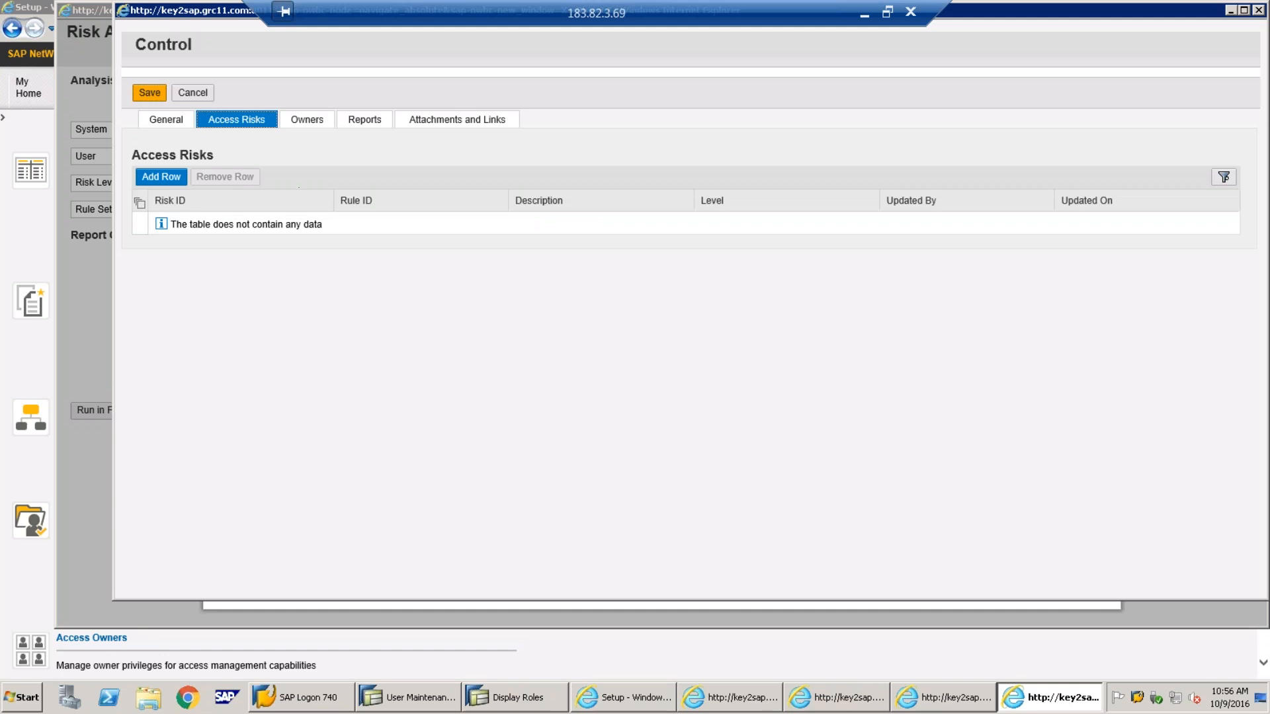
pyautogui.click(160, 178)
# Search risk IDs for BAS and add BAS-RISK to the control's Access Risks
pyautogui.click(307, 221)
pyautogui.click(338, 223)
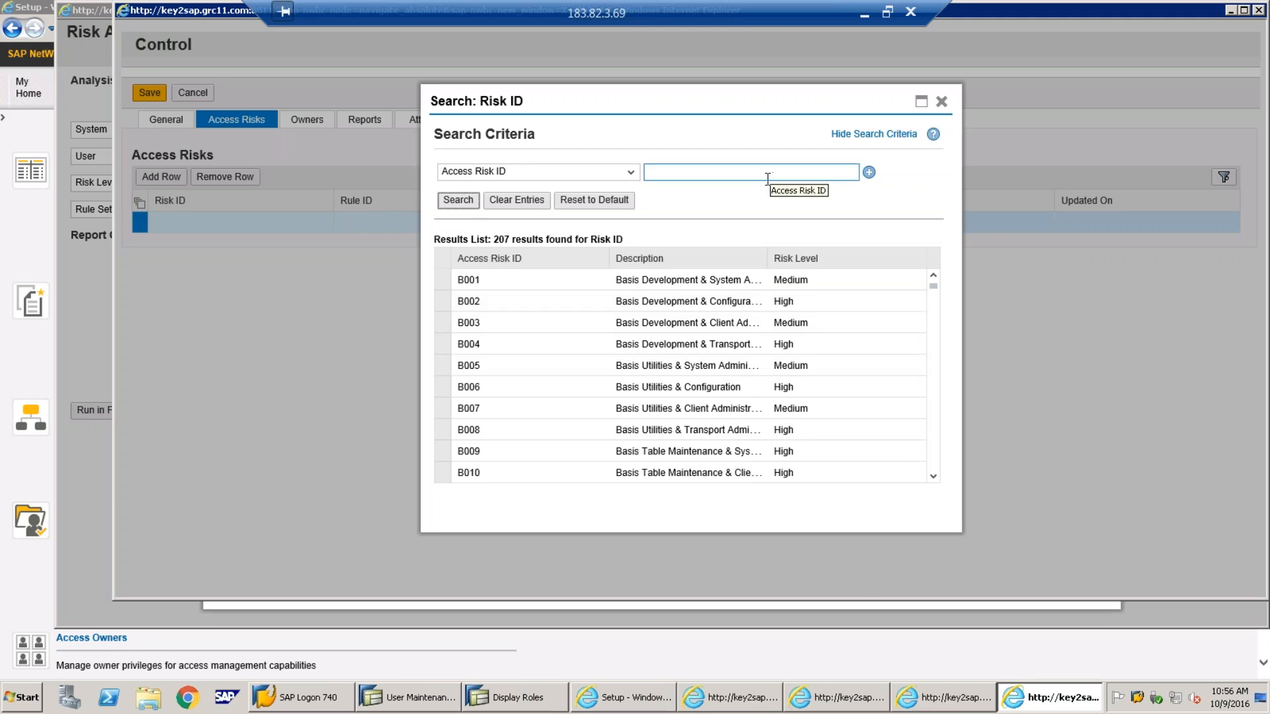
pyautogui.click(730, 173)
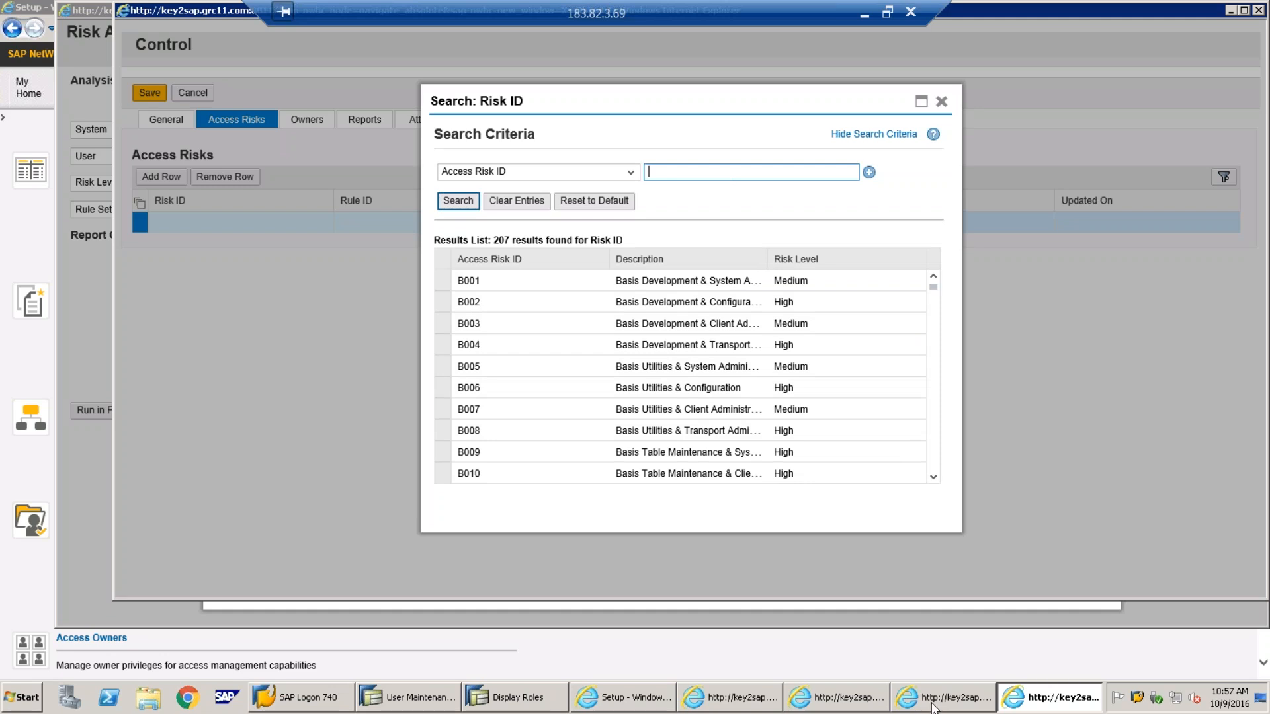
pyautogui.moveTo(918, 698)
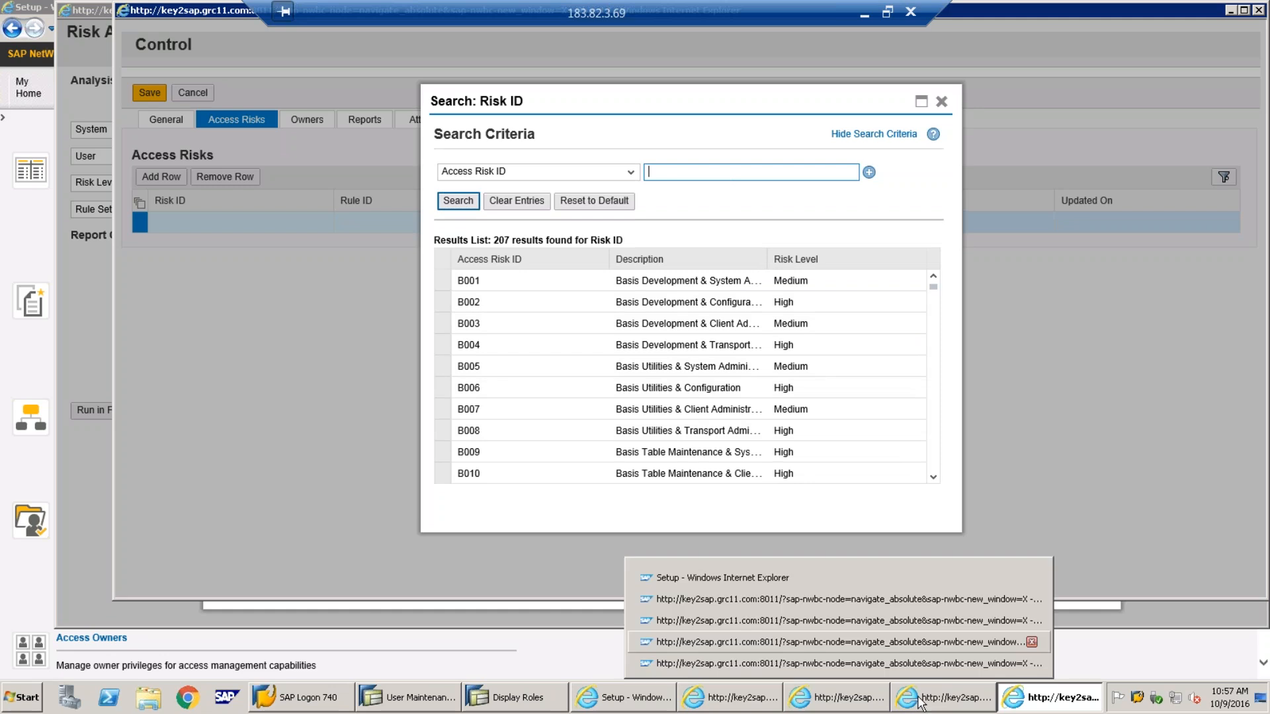
pyautogui.click(815, 706)
pyautogui.click(1019, 702)
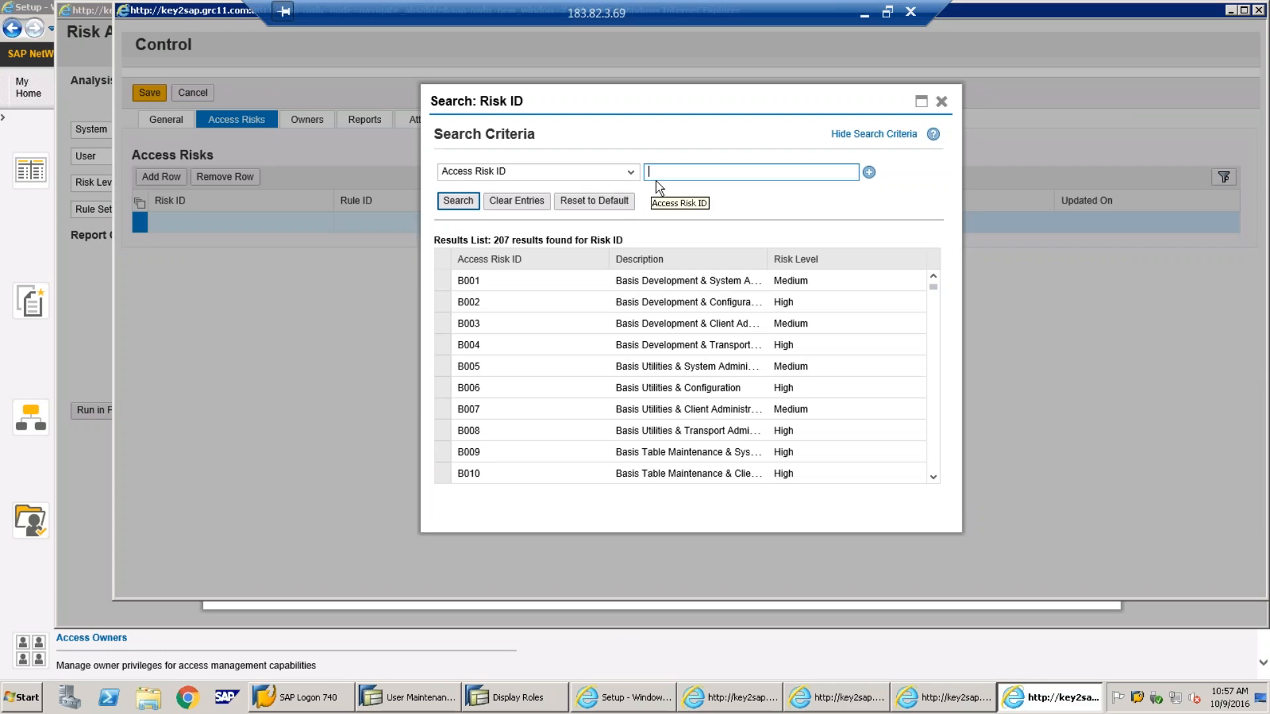
pyautogui.write('BAS*')
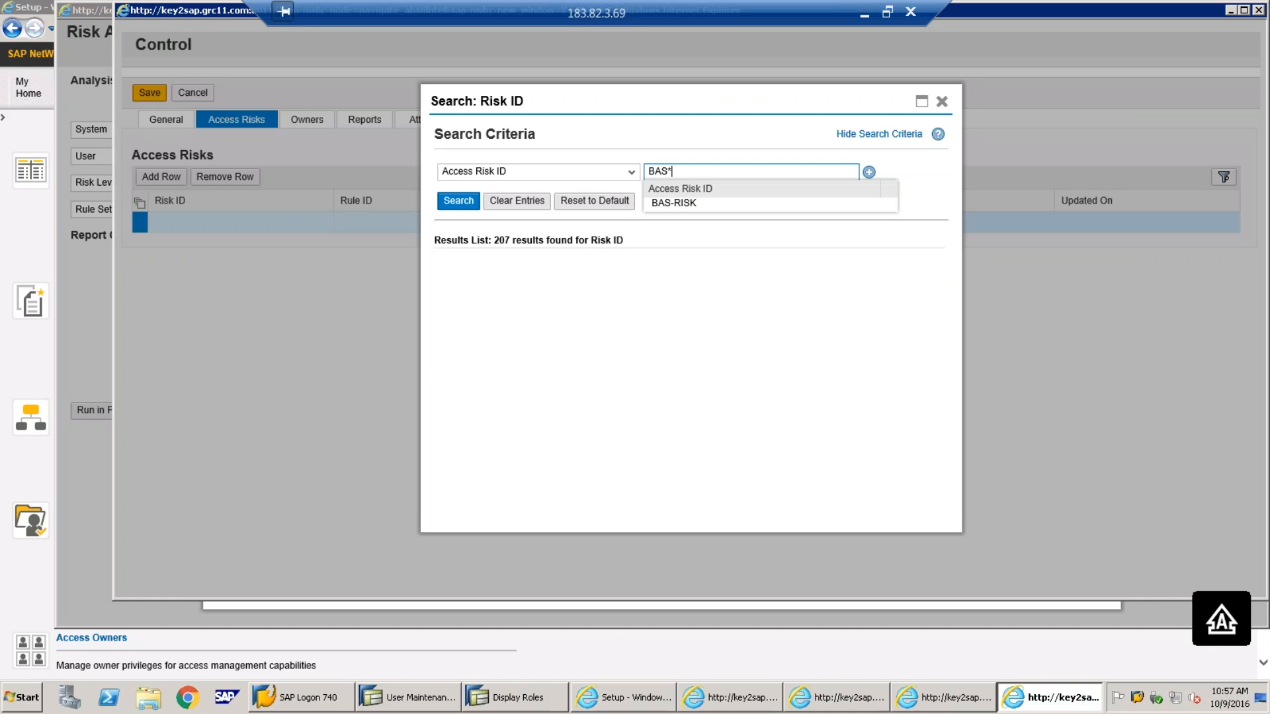
pyautogui.click(459, 201)
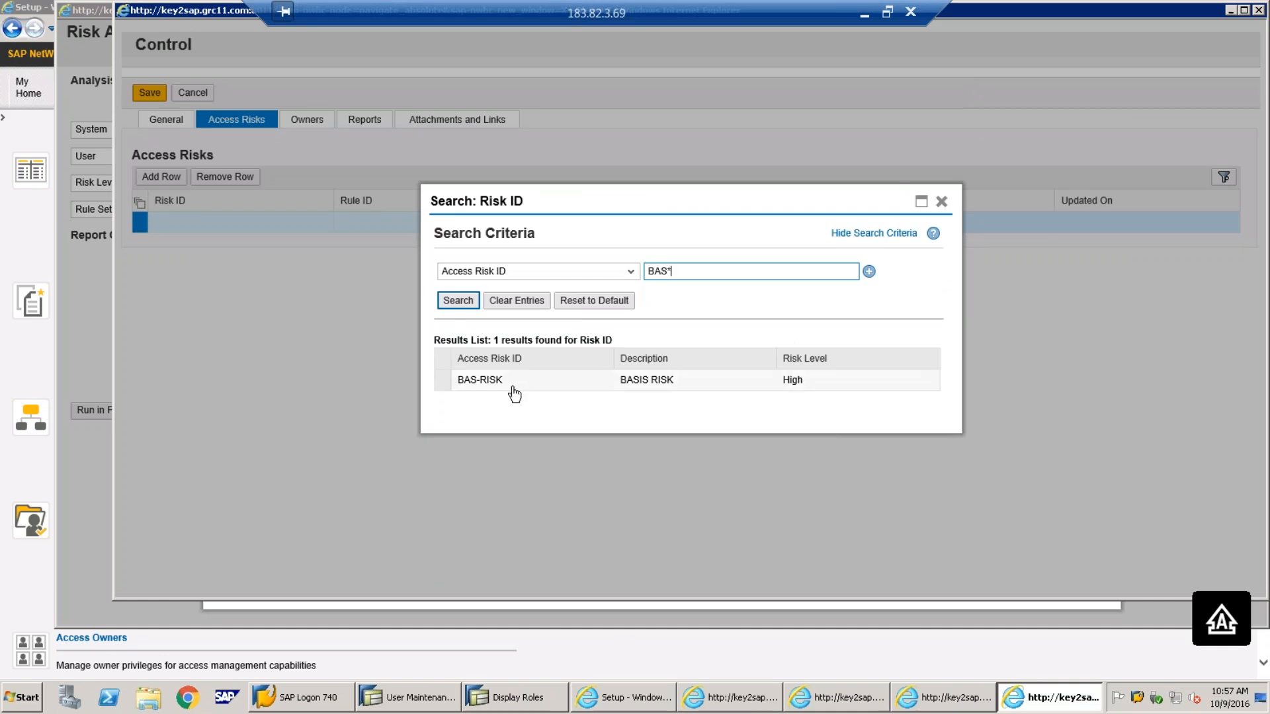
pyautogui.click(443, 386)
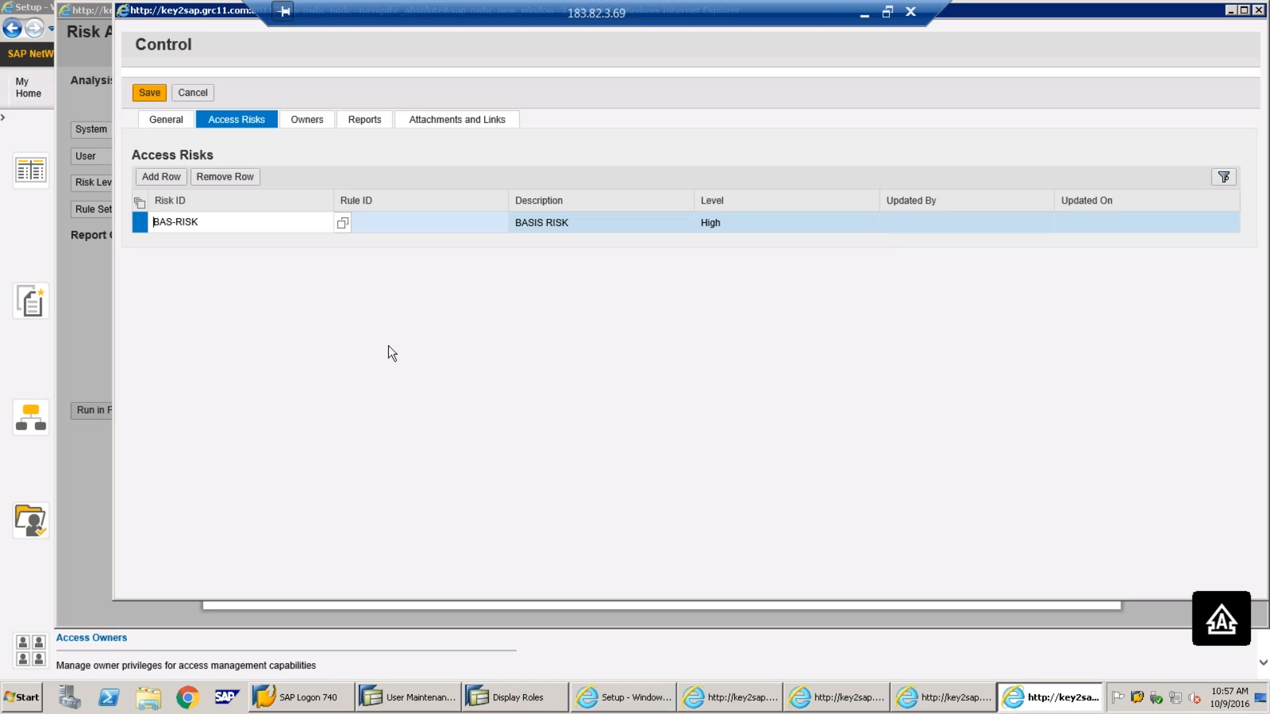
# Remove the extra blank rows from the Access Risks table, keeping BAS-RISK
pyautogui.click(176, 123)
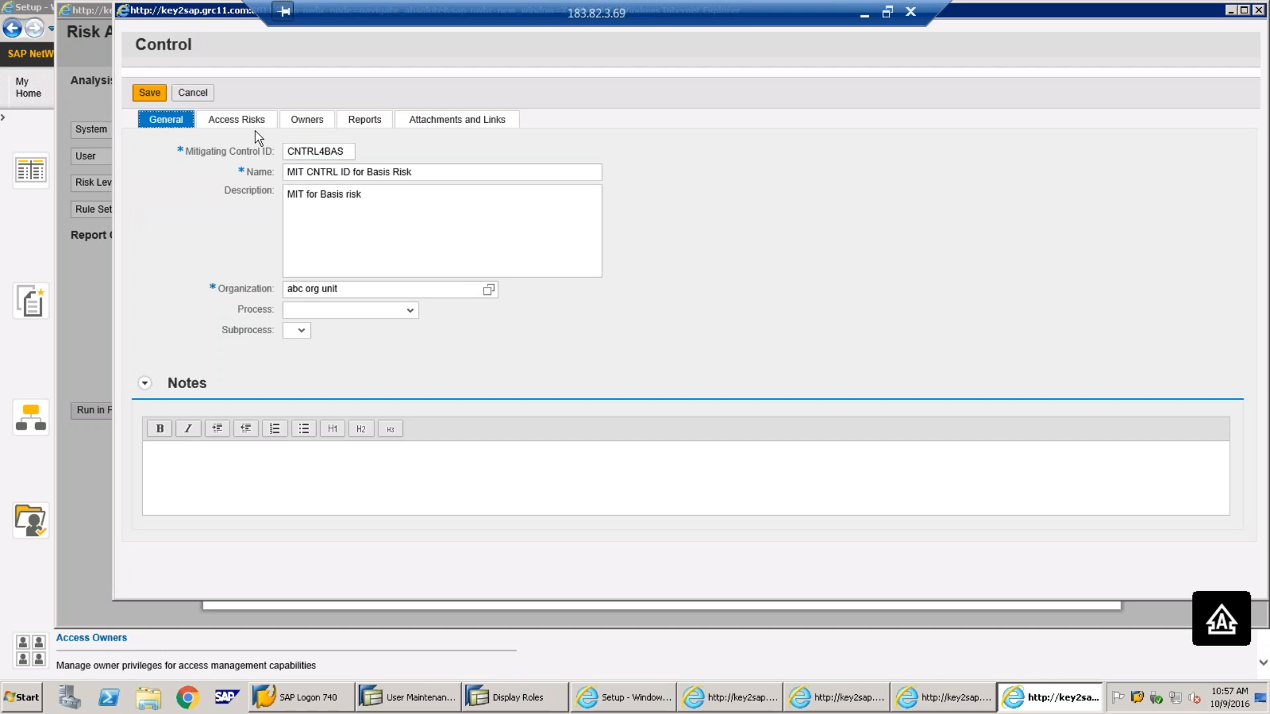
pyautogui.click(236, 119)
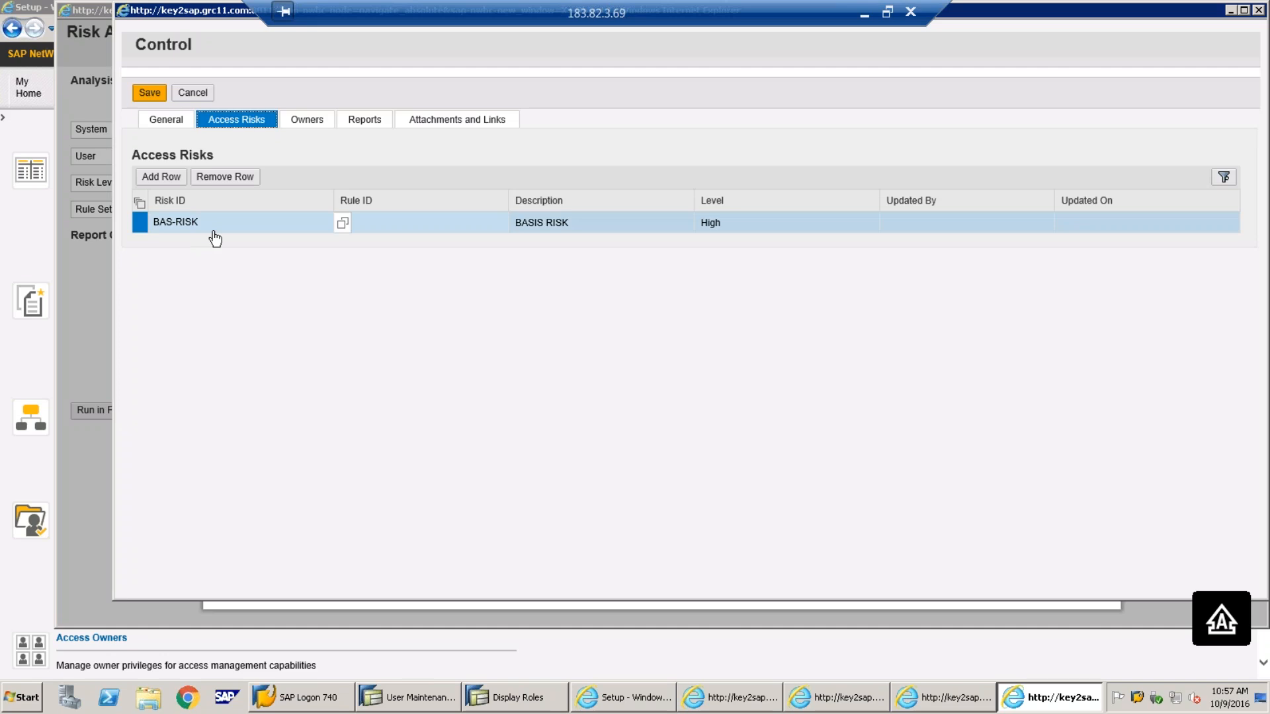
pyautogui.click(174, 122)
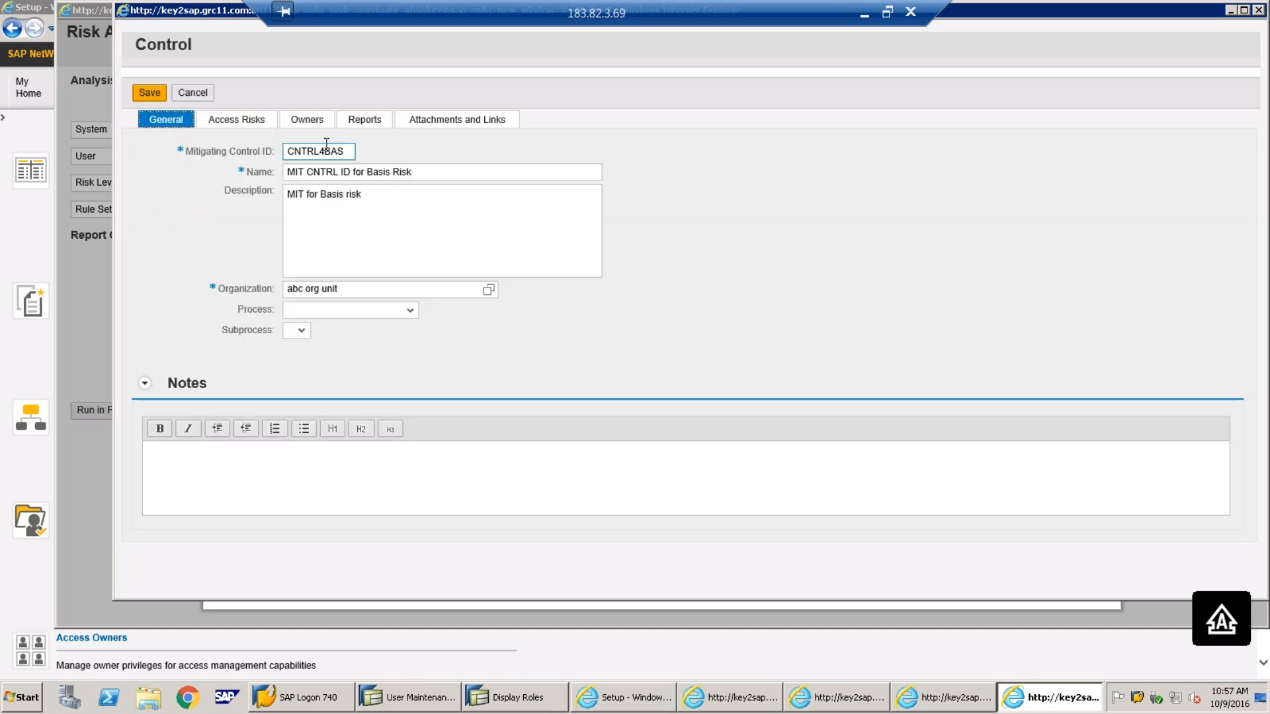
pyautogui.click(246, 121)
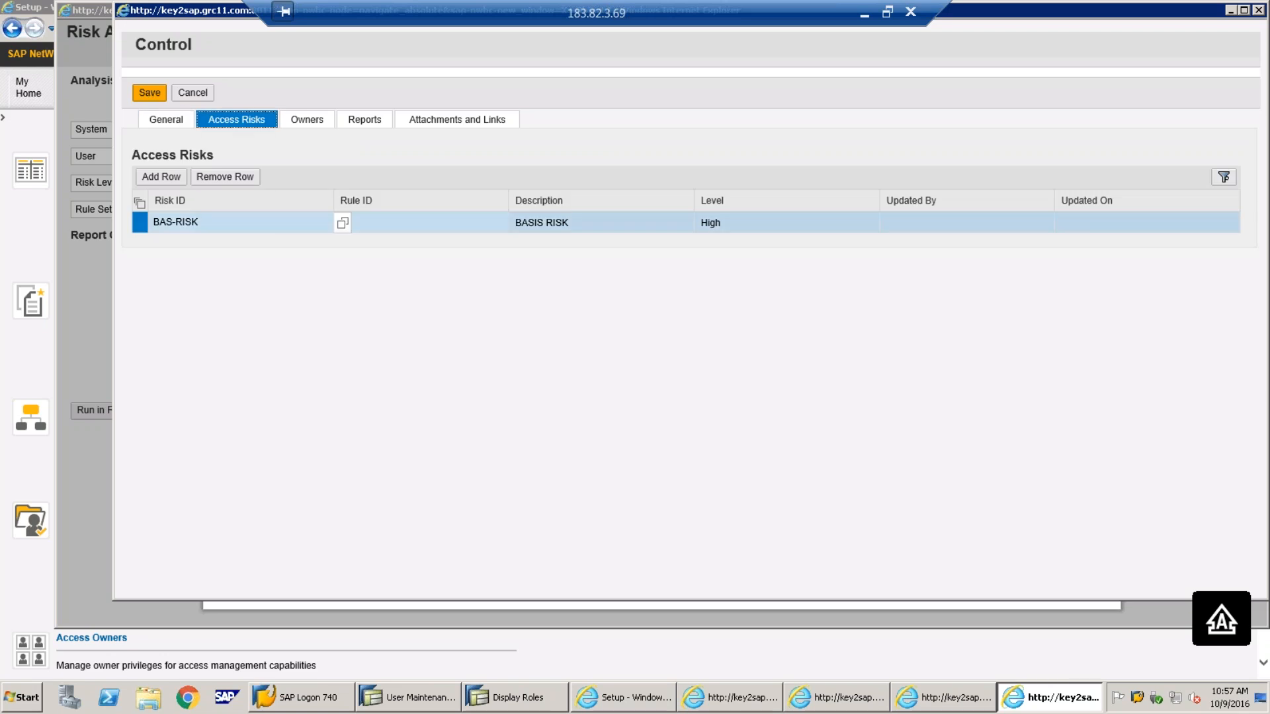
pyautogui.click(161, 176)
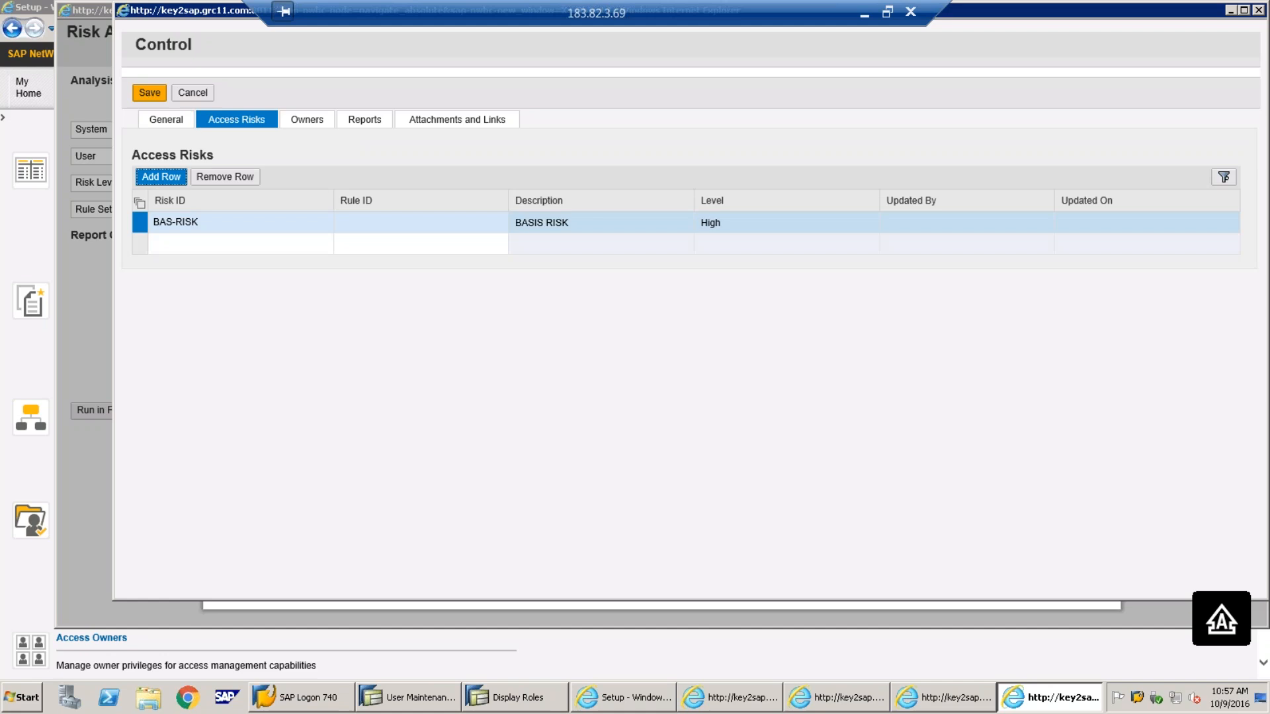
pyautogui.click(161, 176)
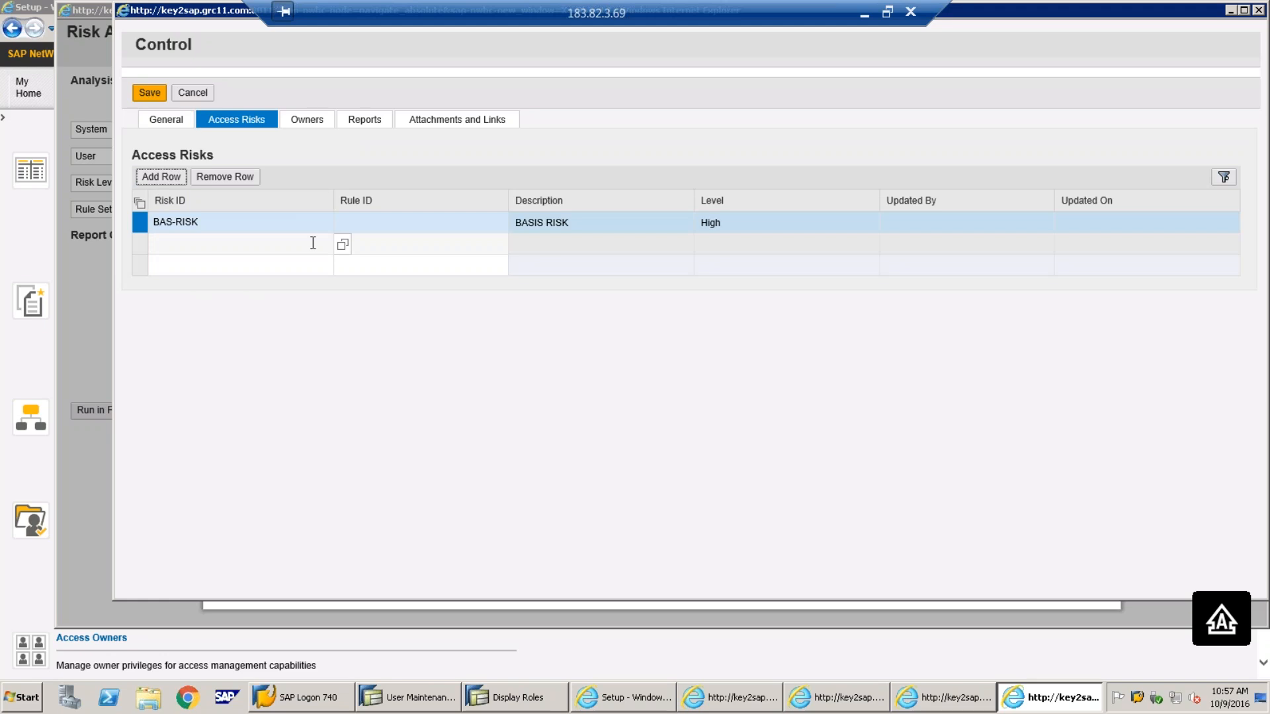
pyautogui.click(139, 244)
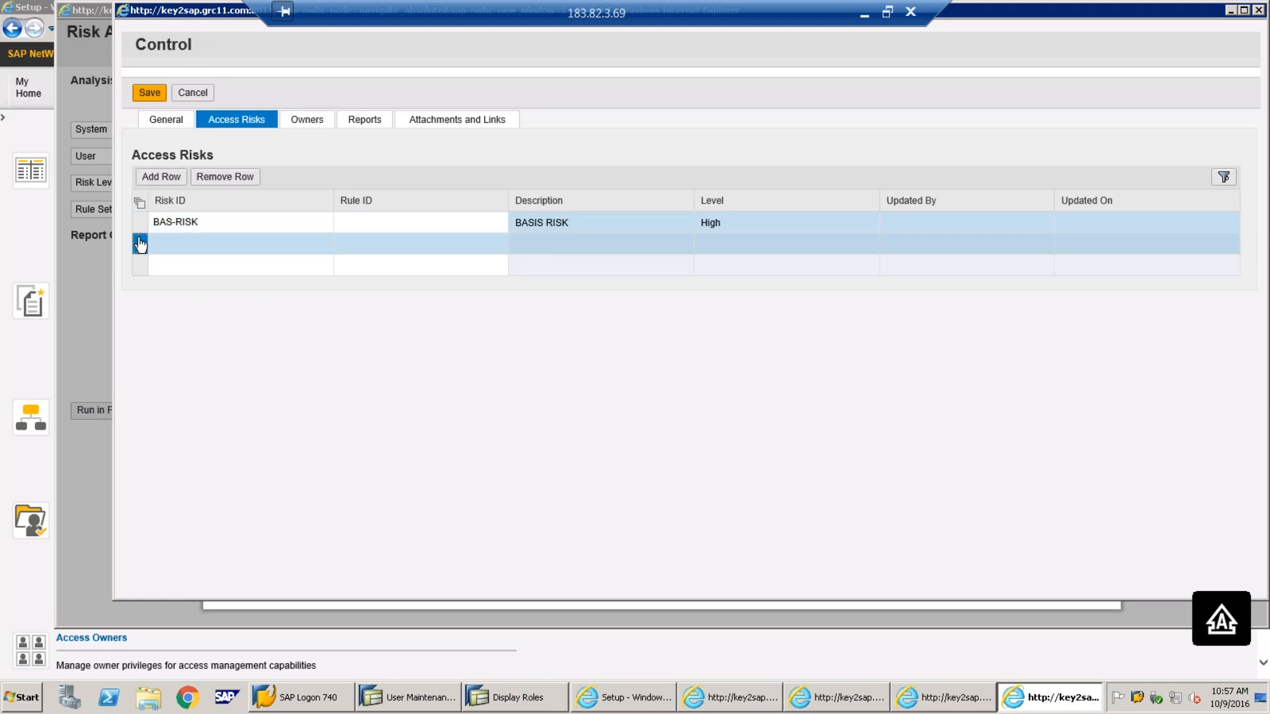
pyautogui.click(225, 176)
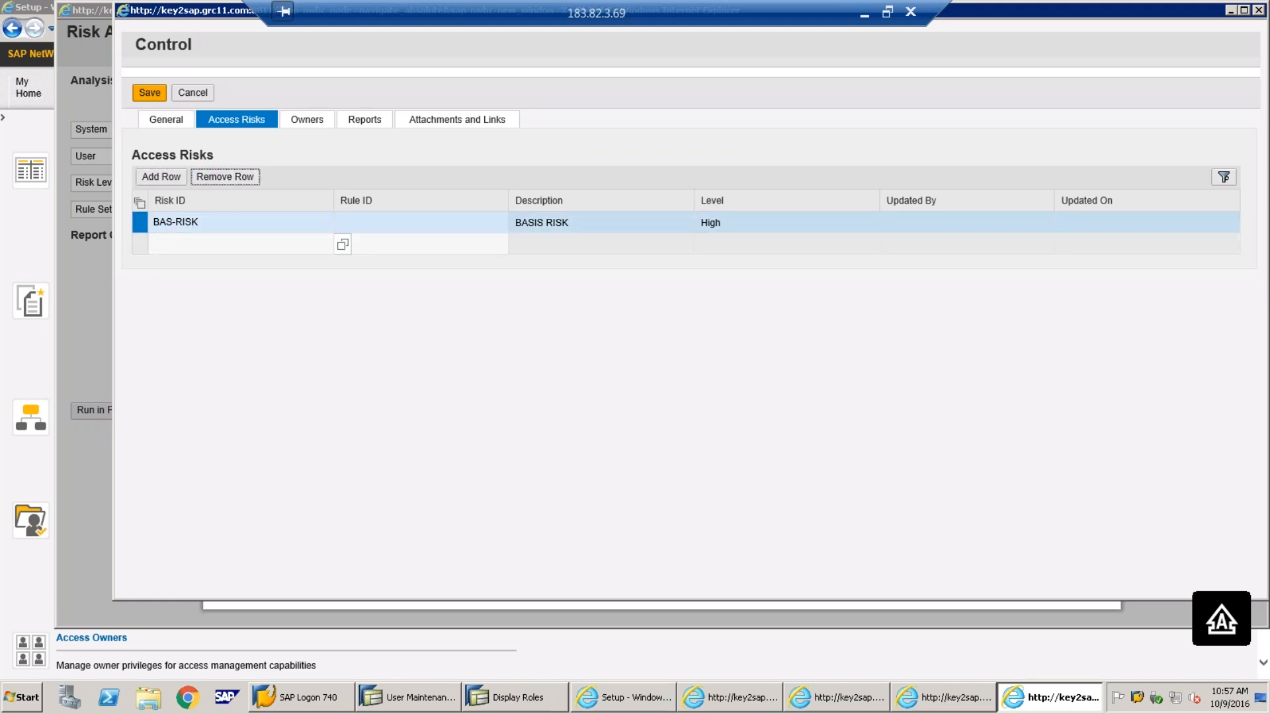
pyautogui.click(209, 179)
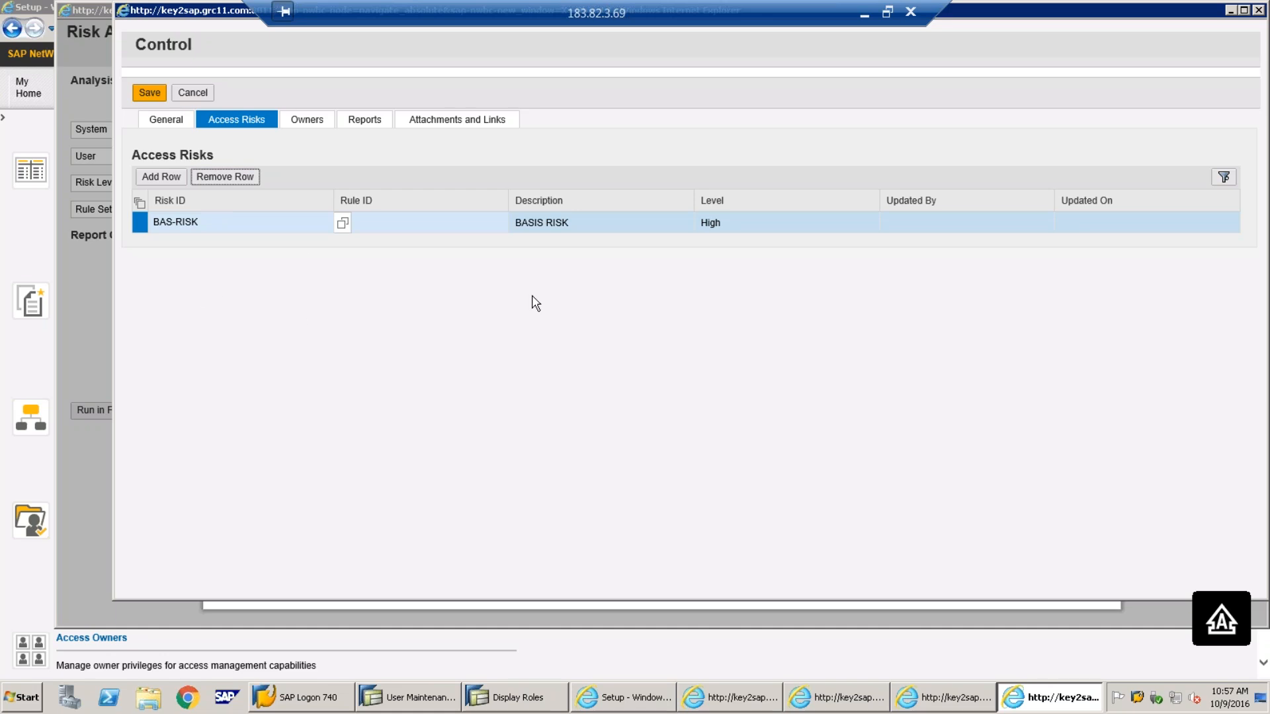
# Add MIT Approver as an owner on the control's Owners tab
pyautogui.click(304, 121)
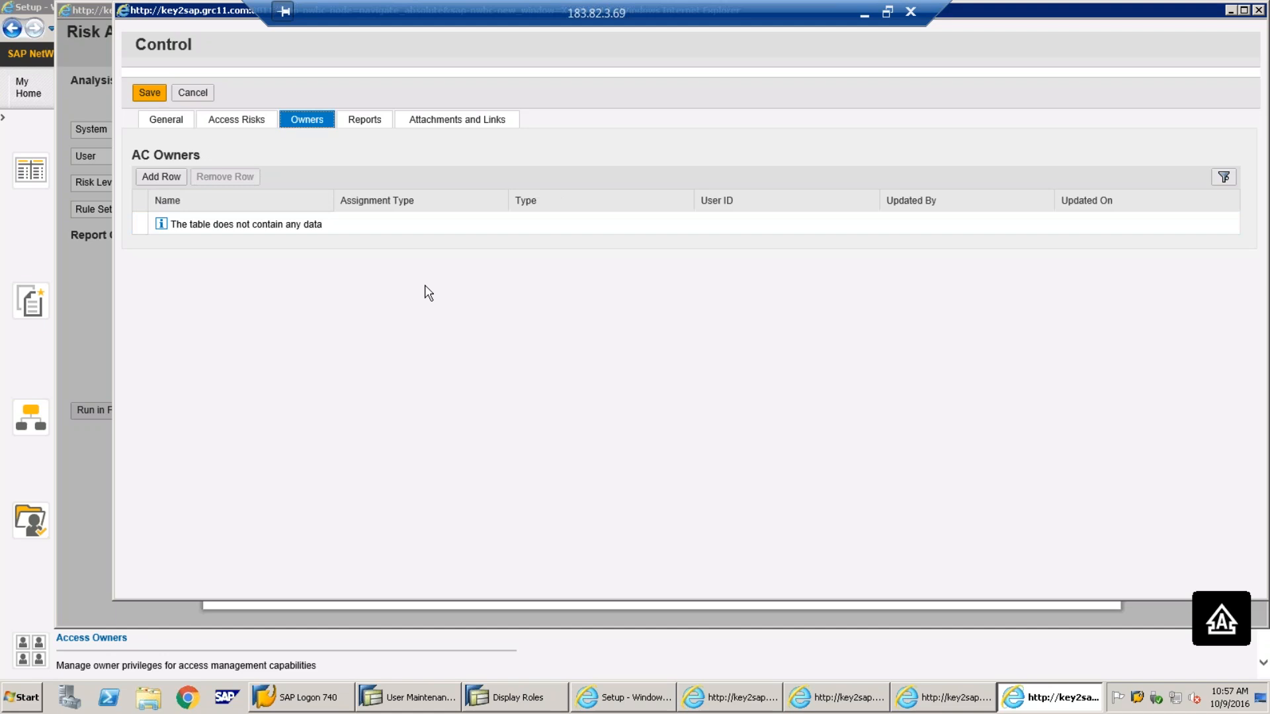
pyautogui.click(161, 177)
pyautogui.click(312, 223)
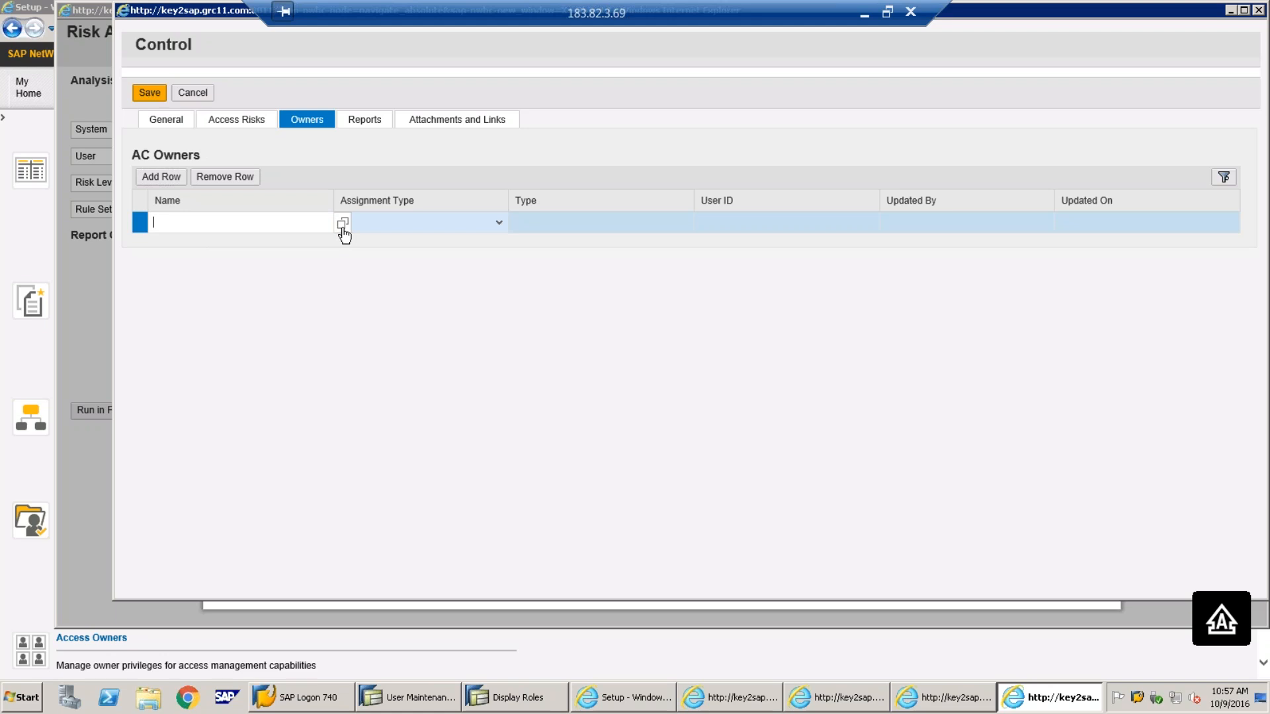
pyautogui.click(343, 225)
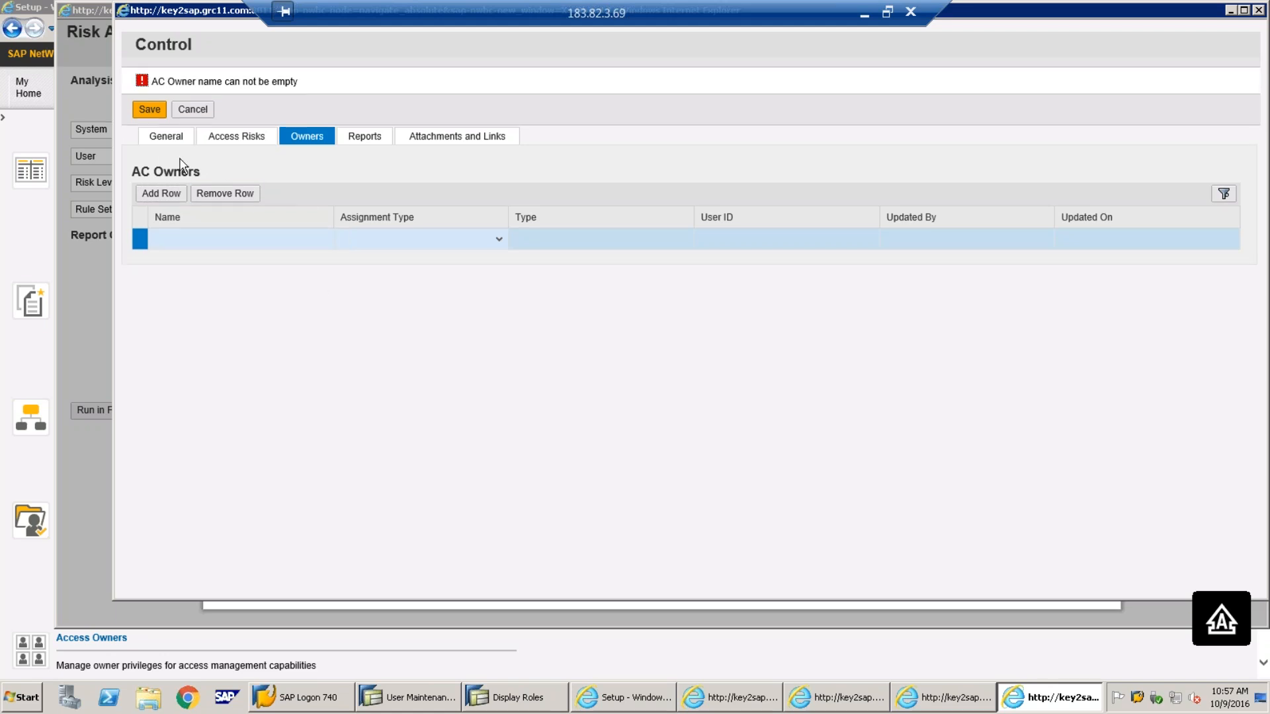
pyautogui.click(303, 242)
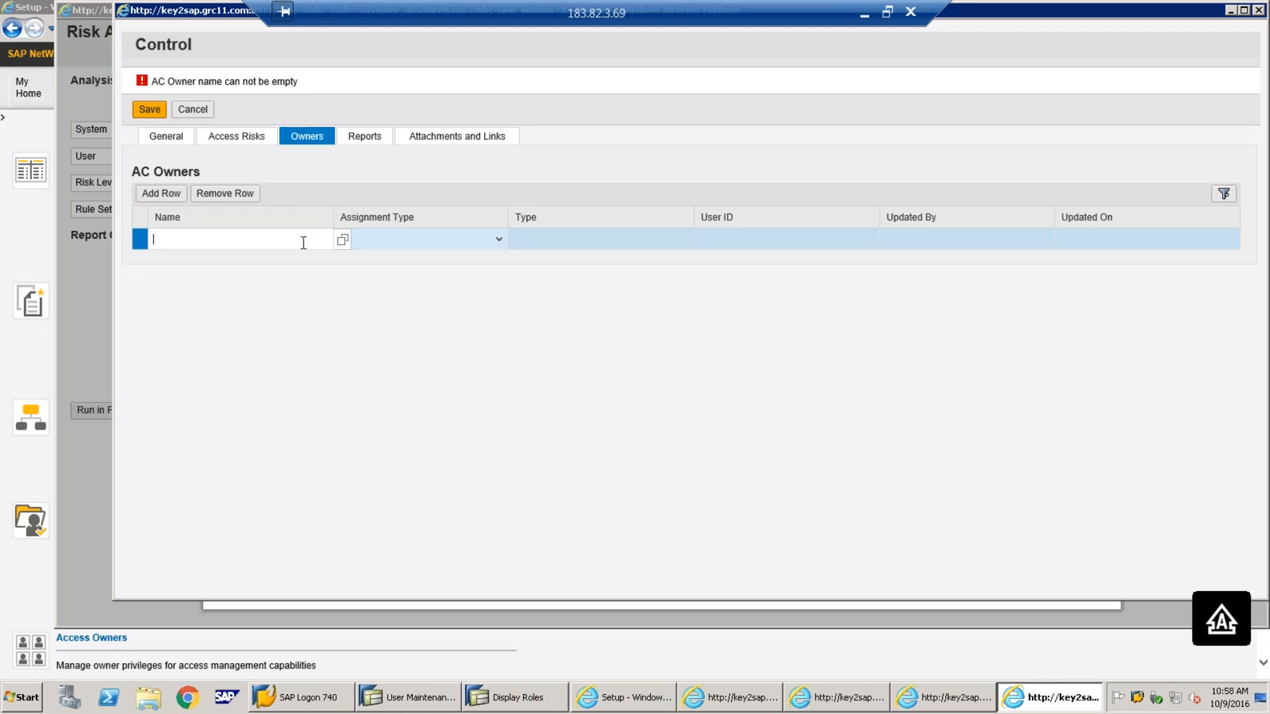
pyautogui.click(342, 241)
pyautogui.click(486, 336)
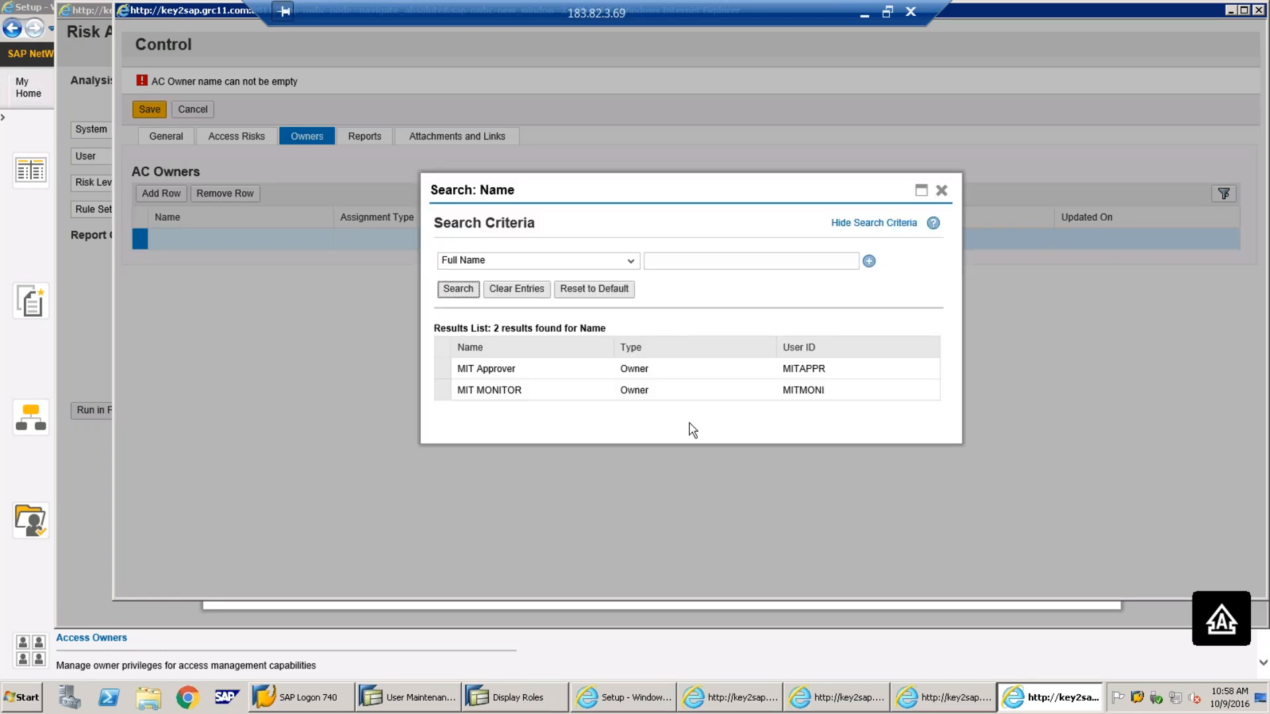
pyautogui.click(445, 371)
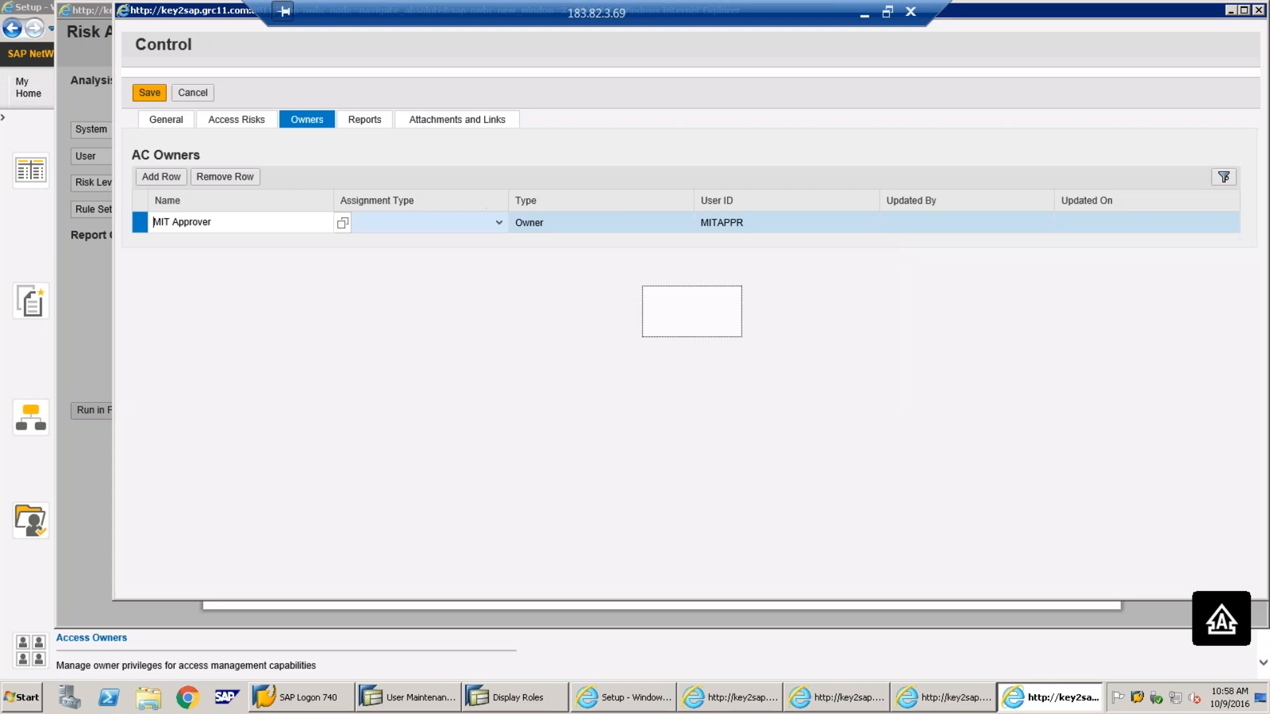
# Add a second owner row and pick MIT MONITOR from the value help
pyautogui.click(163, 178)
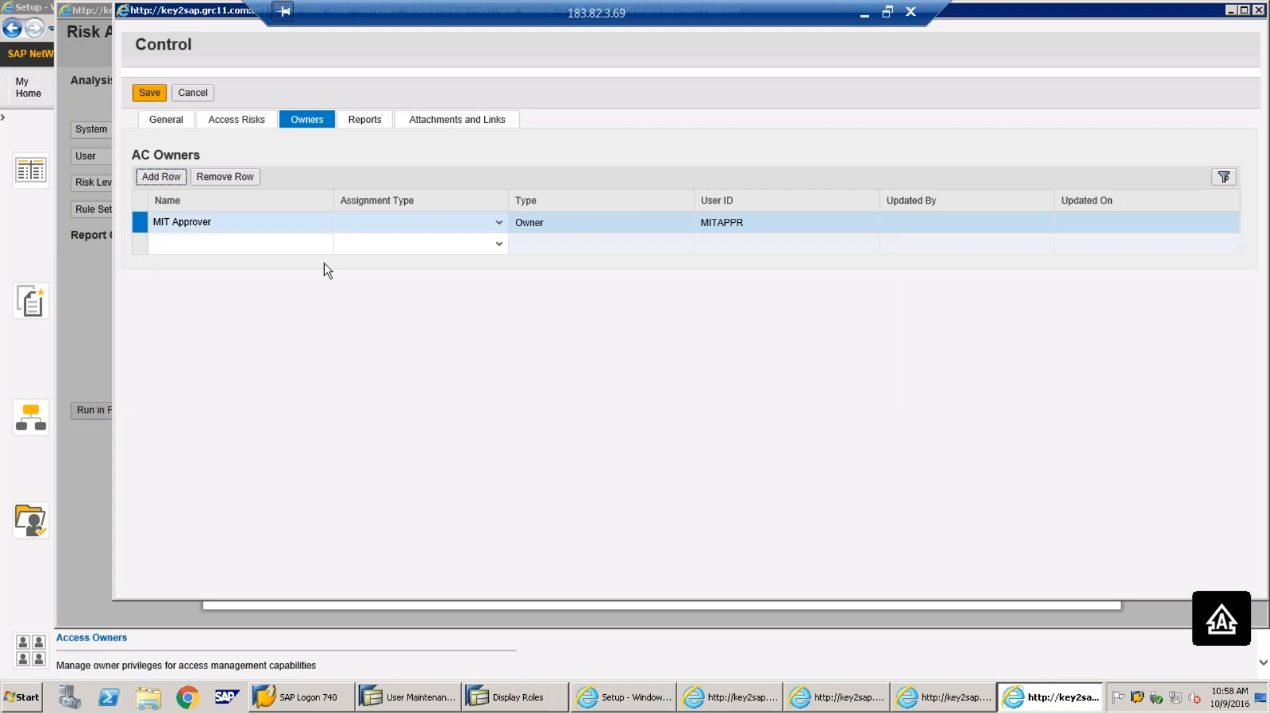
pyautogui.click(340, 246)
pyautogui.doubleClick(476, 390)
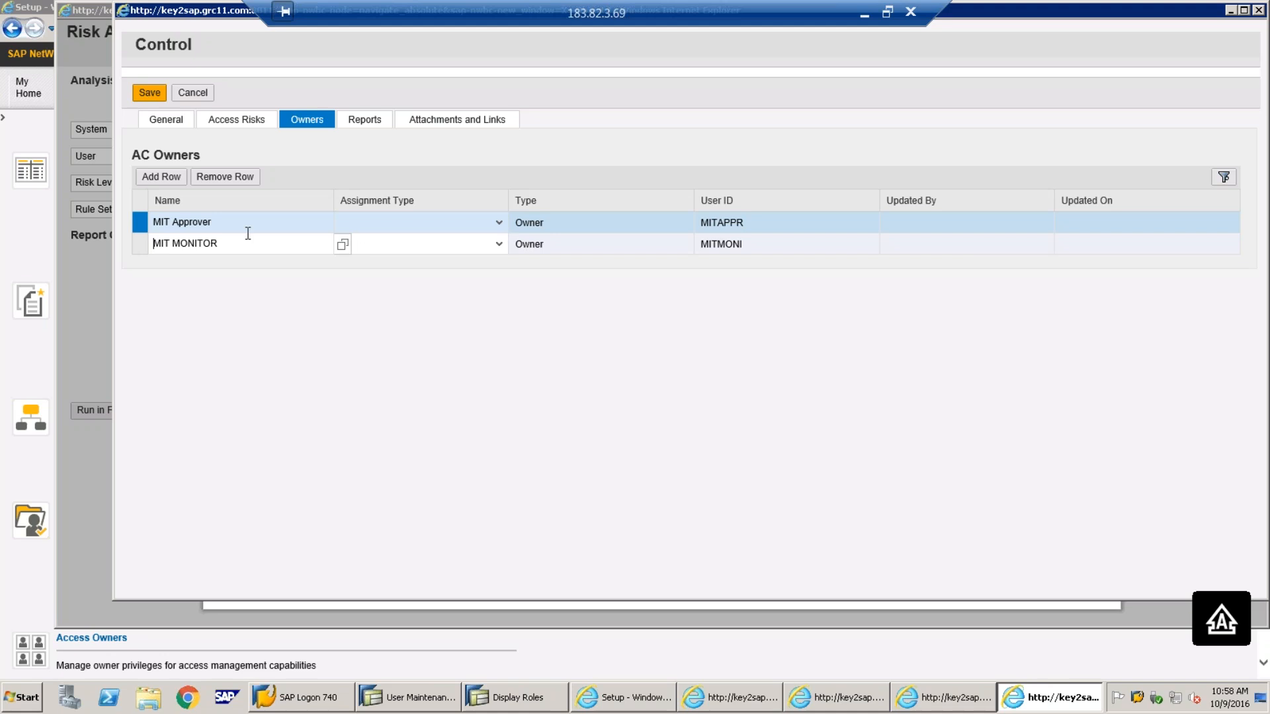
pyautogui.click(499, 224)
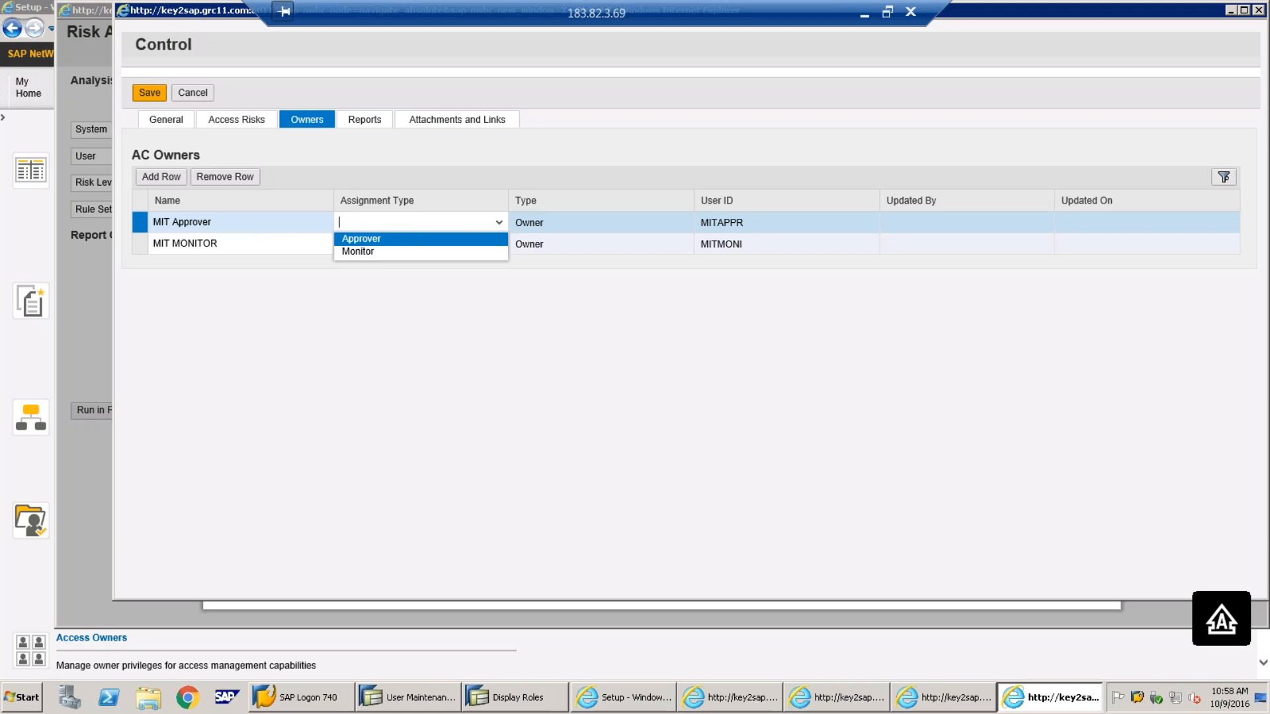
# Set assignment type Approver for MIT Approver and Monitor for MIT MONITOR
pyautogui.click(412, 242)
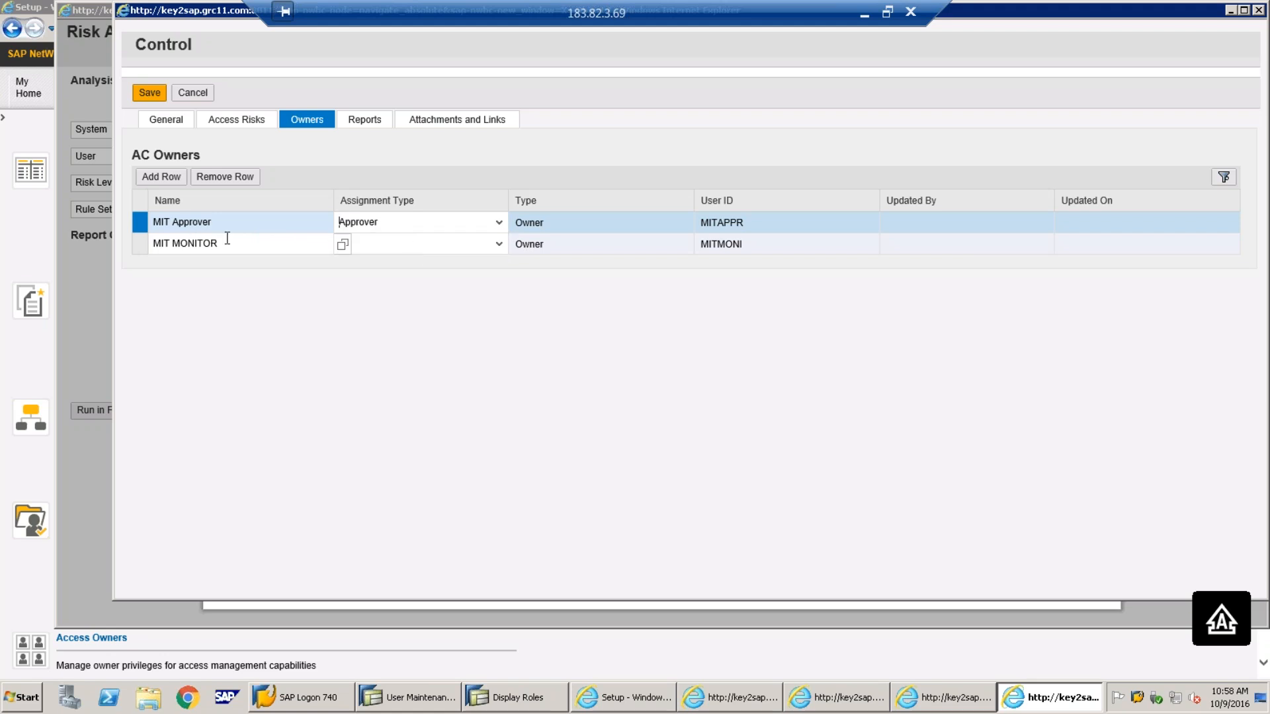
pyautogui.click(501, 246)
pyautogui.click(381, 274)
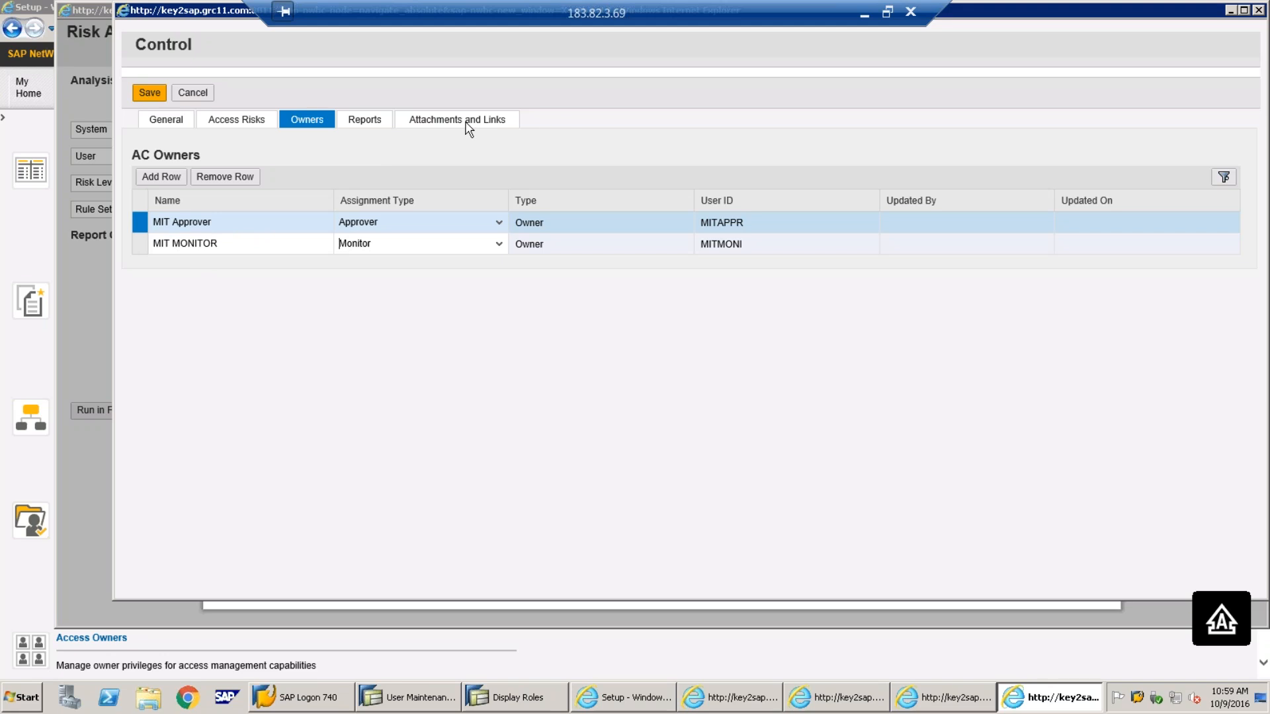
# Review the control's Attachments, Reports, General and Access Risks tabs, ending on Owners
pyautogui.click(464, 136)
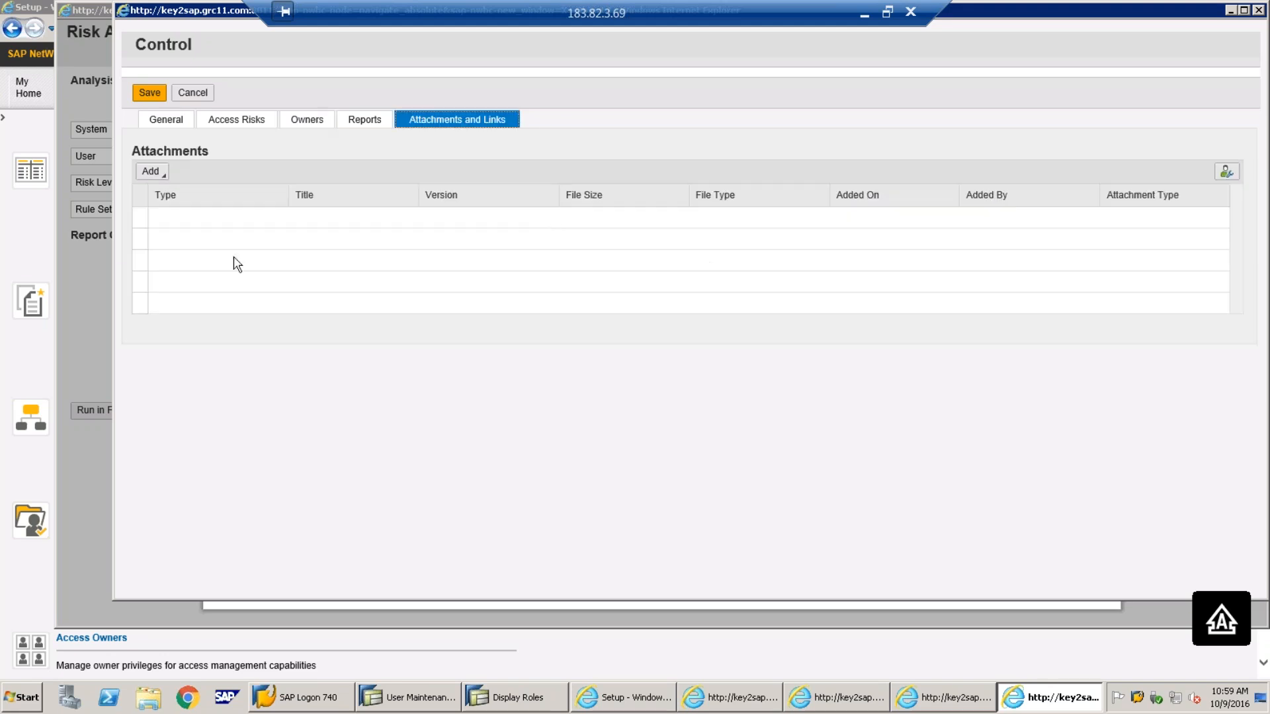
pyautogui.click(365, 127)
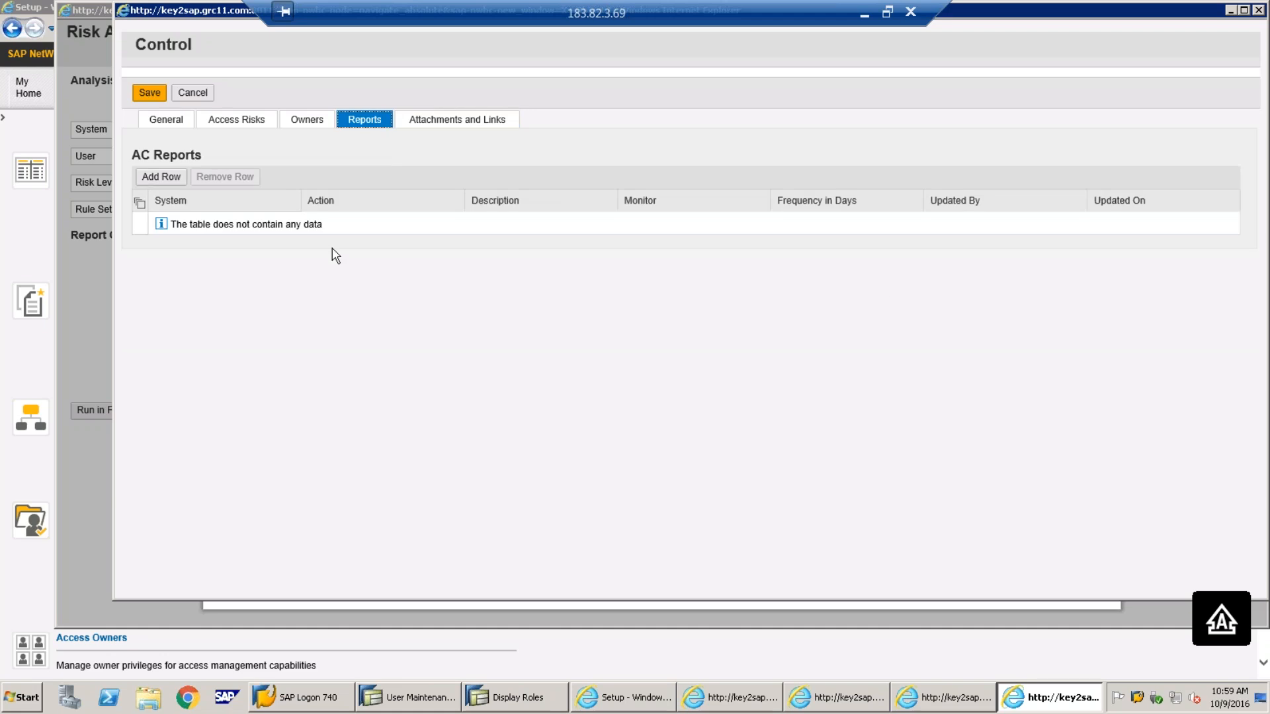
pyautogui.click(302, 130)
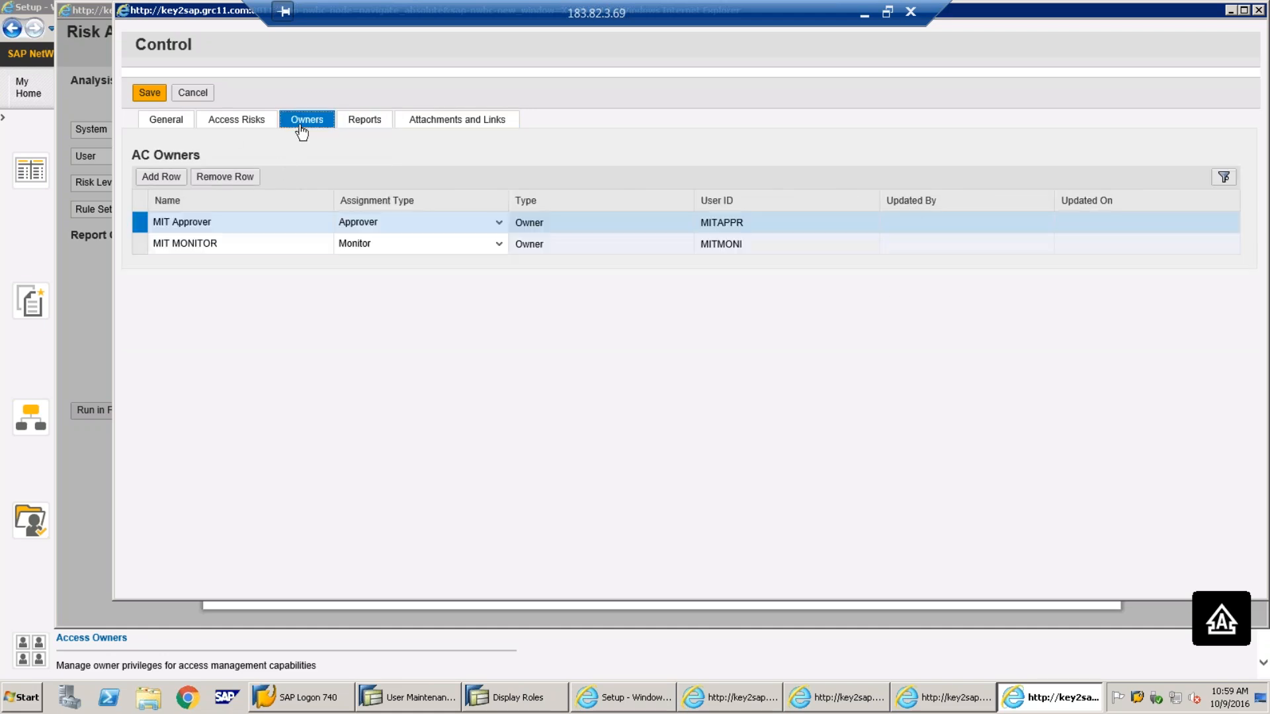
pyautogui.click(173, 135)
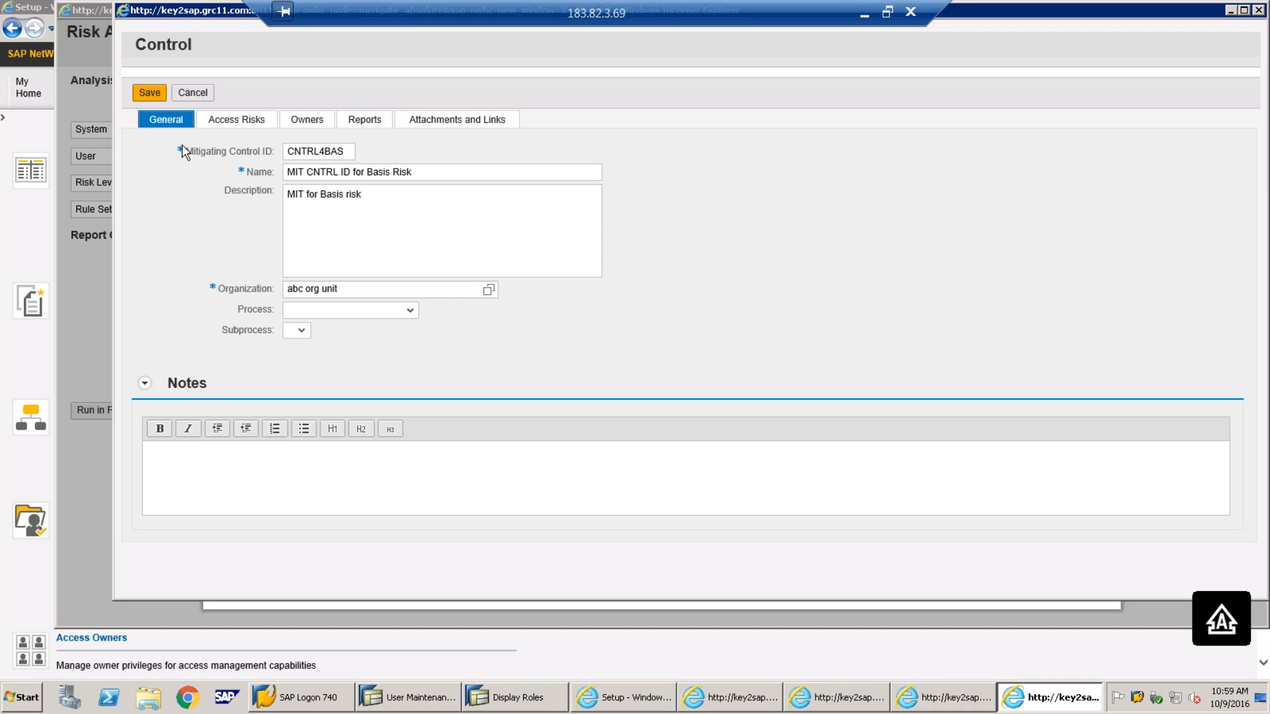
pyautogui.click(306, 157)
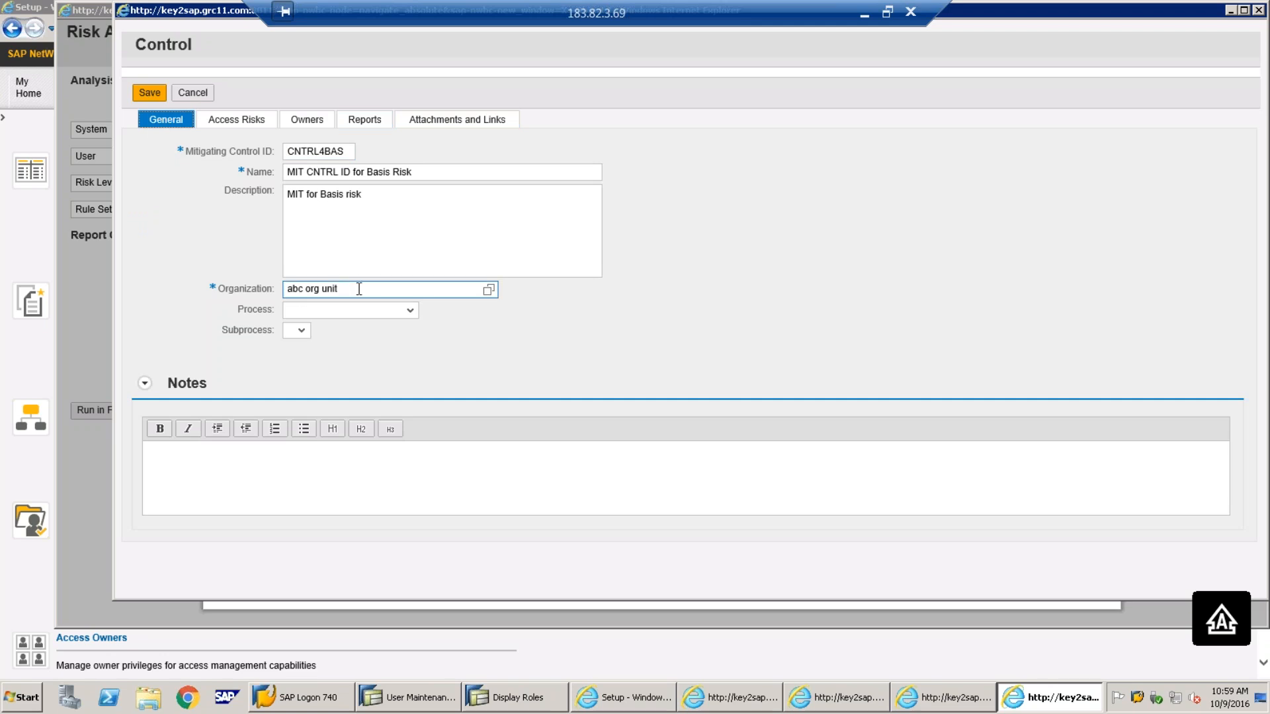
pyautogui.click(236, 120)
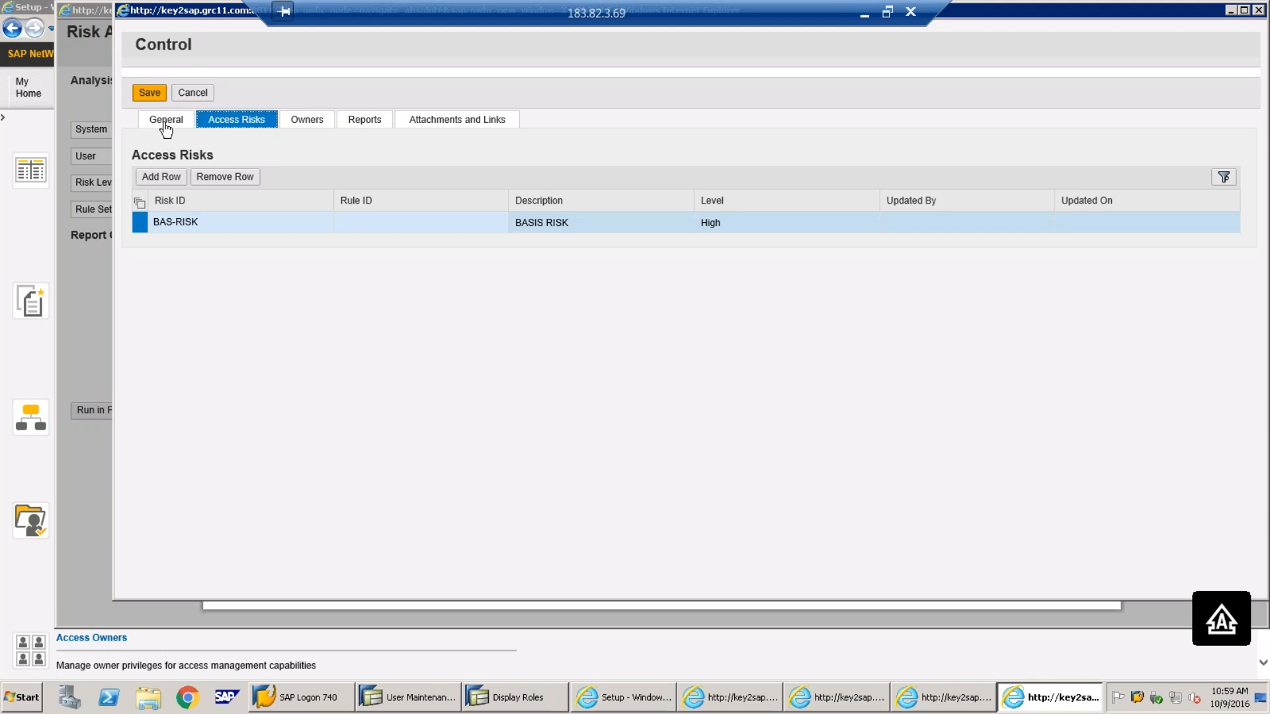
pyautogui.click(310, 124)
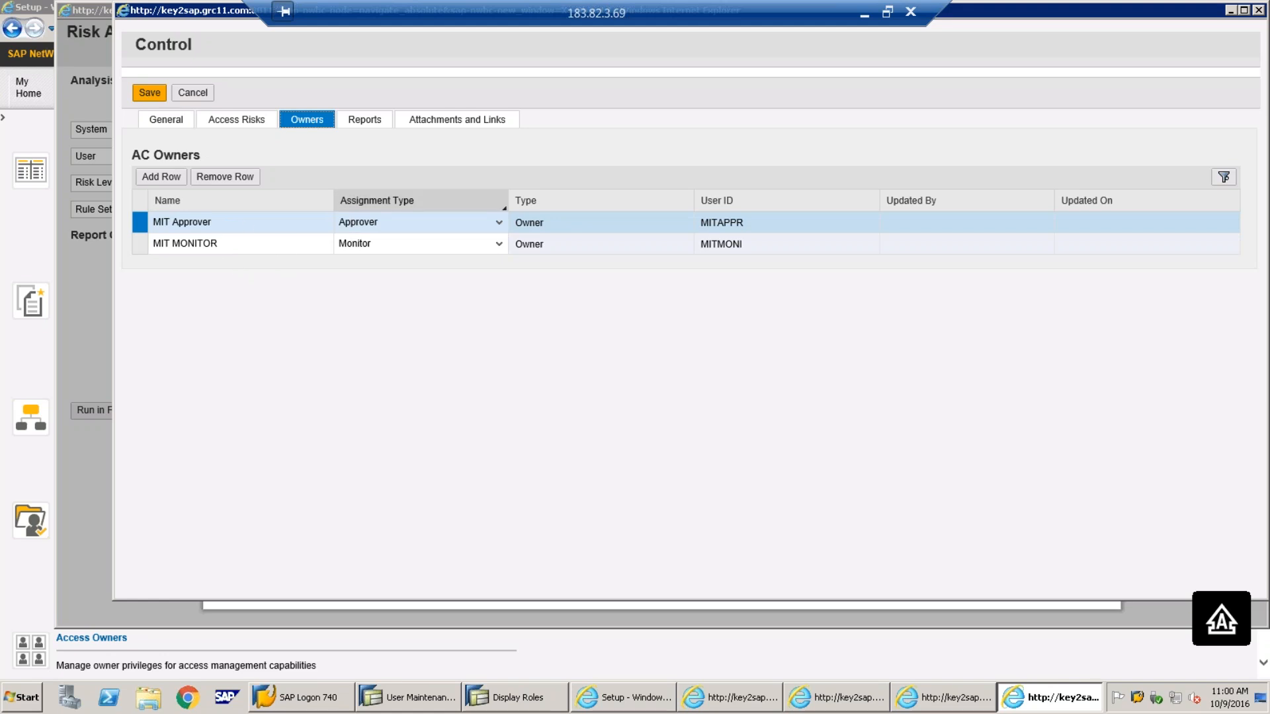
# Save mitigating control CNTRL4BAS and move its window down
pyautogui.click(153, 98)
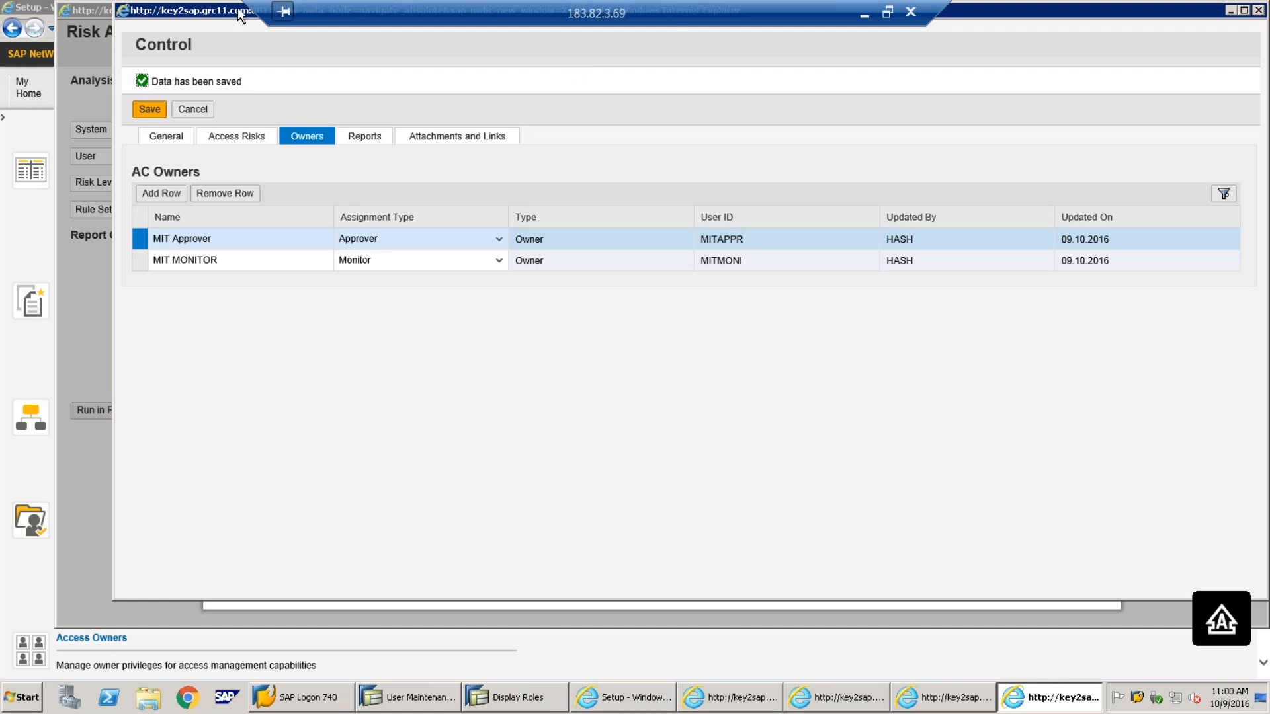
pyautogui.moveTo(221, 64); pyautogui.dragTo(215, 90)
pyautogui.click(158, 223)
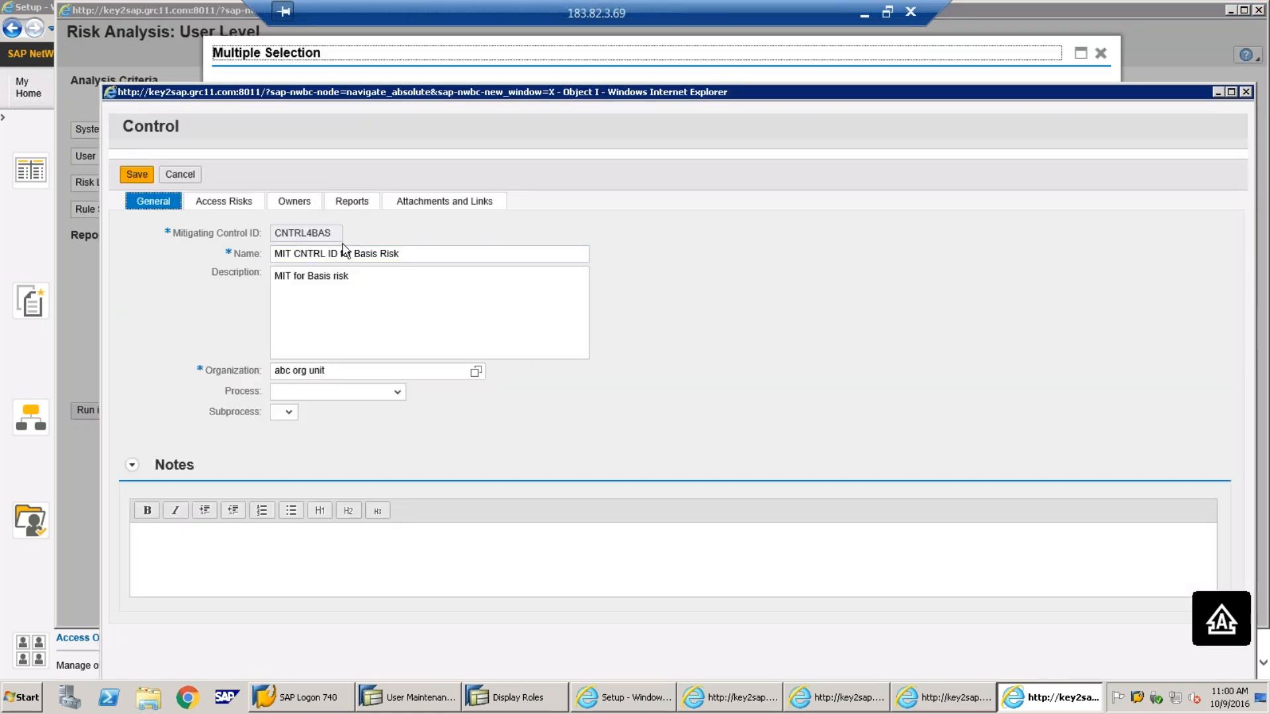
# Close the control window, glance at the Mitigation Process slide, then return to the GRC Setup page
pyautogui.click(1246, 92)
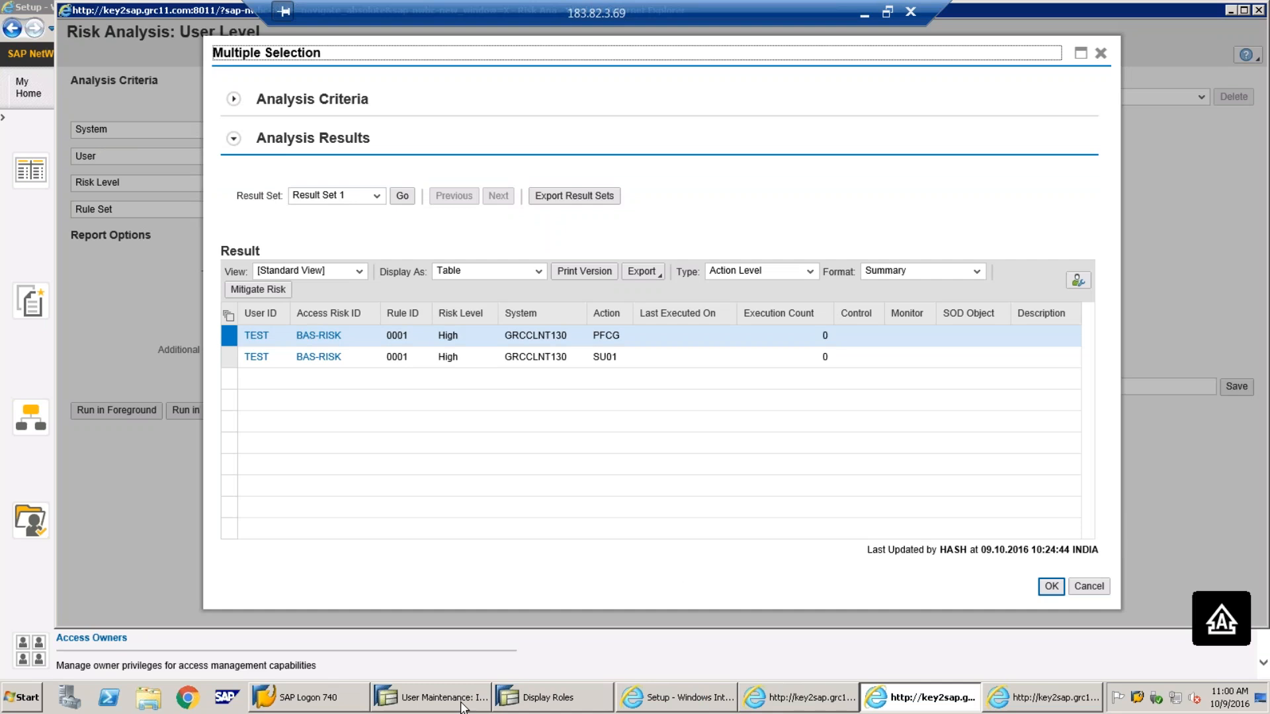
pyautogui.click(867, 15)
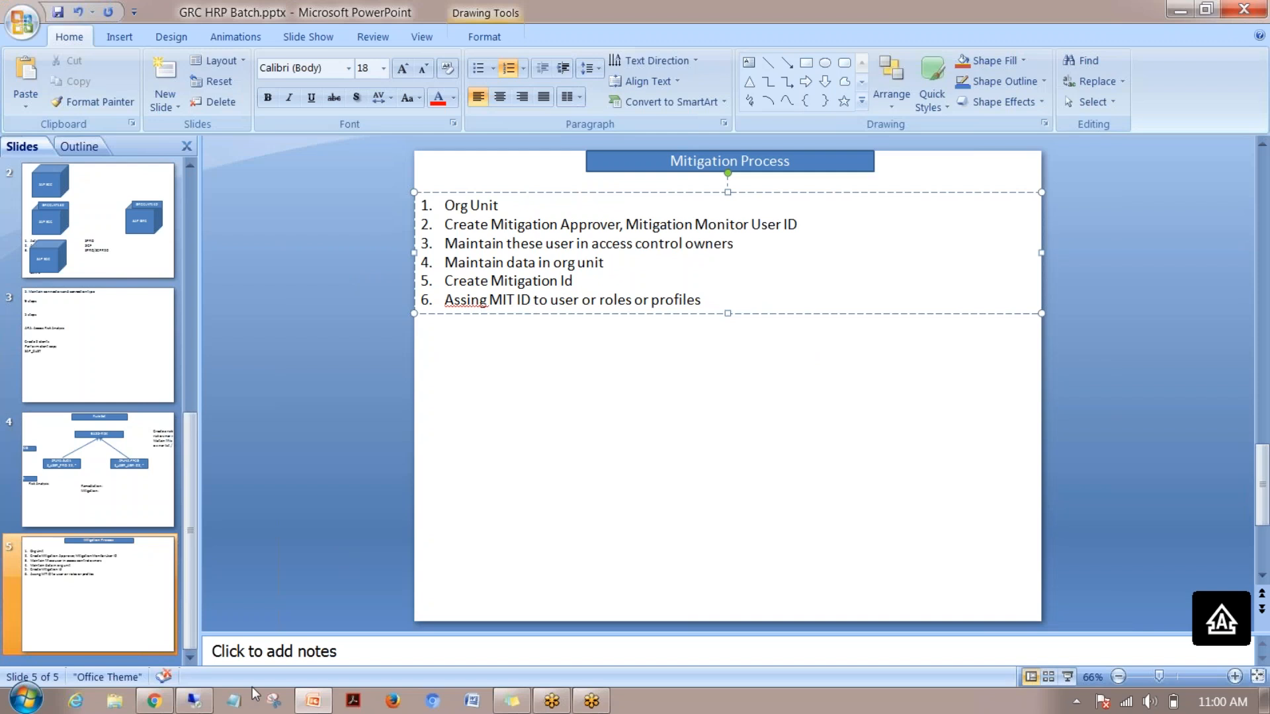
pyautogui.click(194, 701)
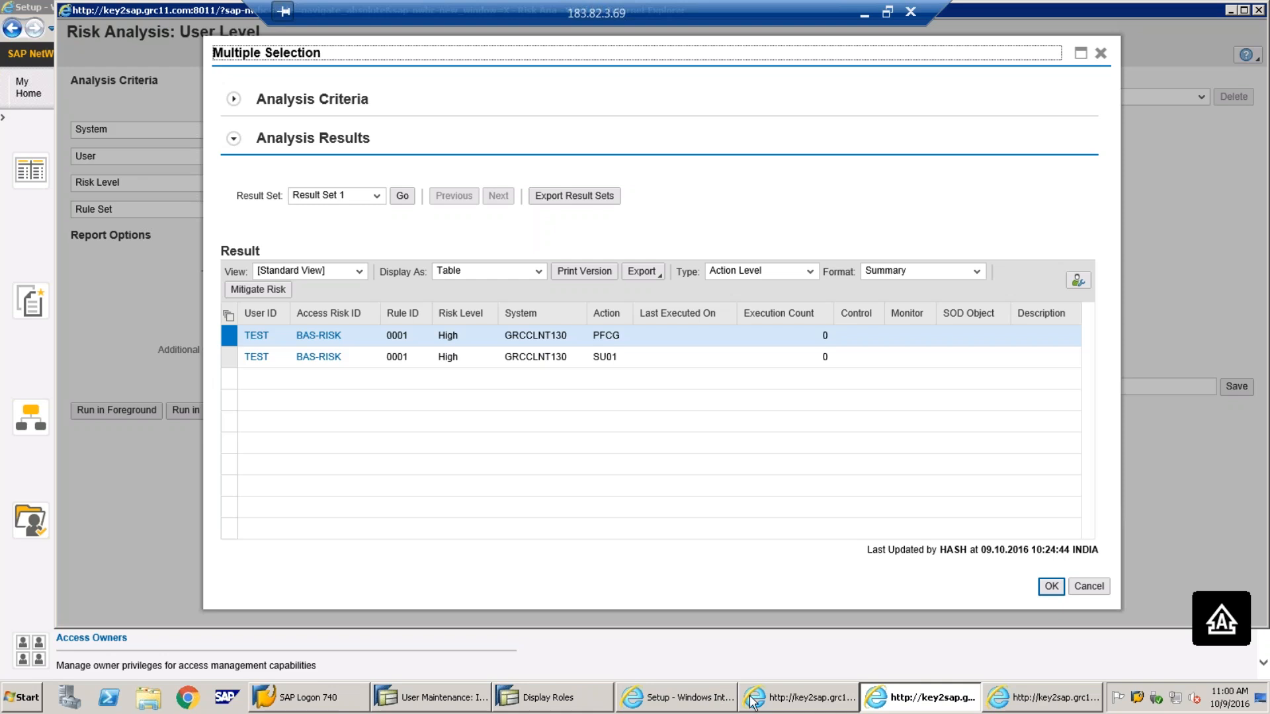
pyautogui.click(679, 702)
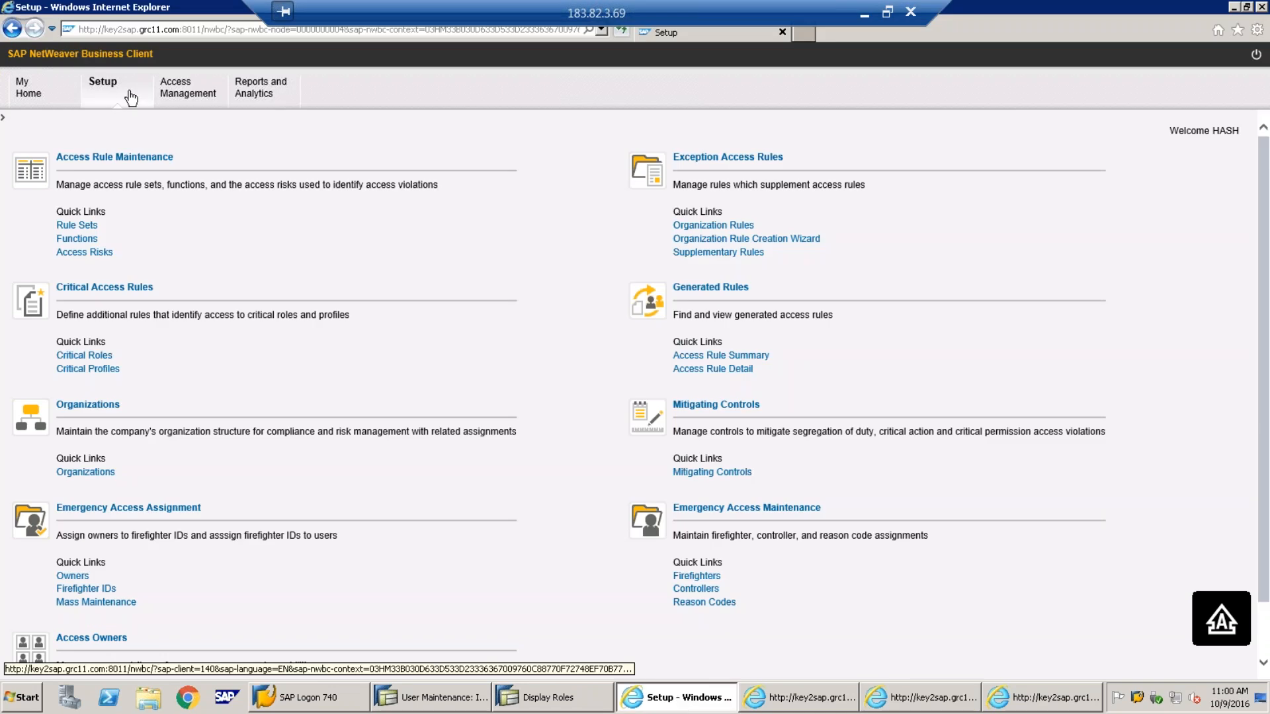
# Open a blank User Mitigation form via Access Management > Mitigated Users > Assign
pyautogui.click(186, 95)
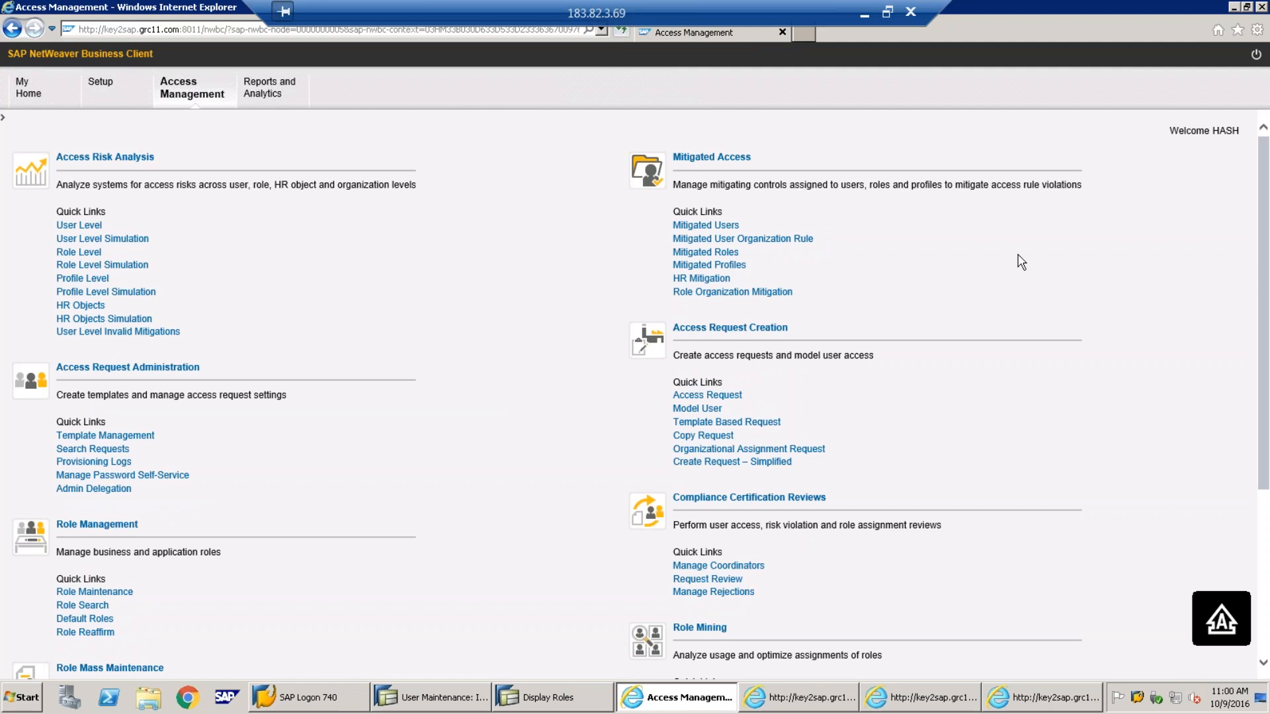
pyautogui.click(689, 230)
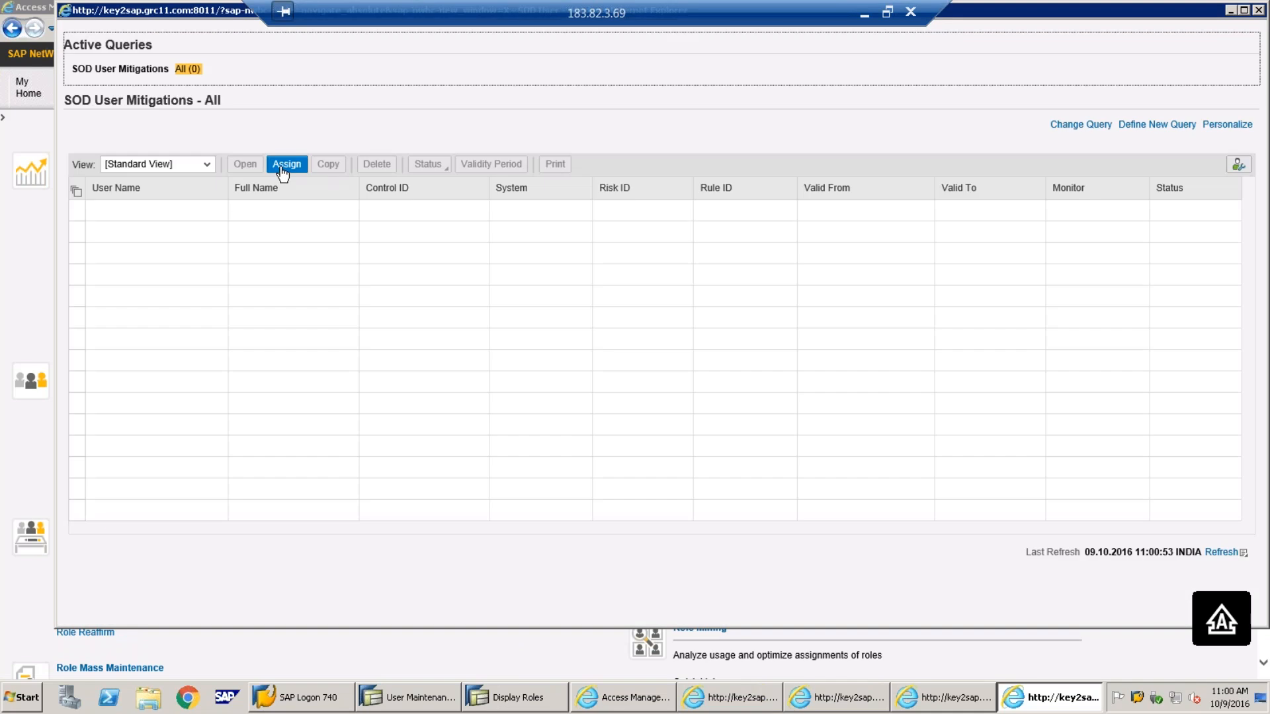
pyautogui.click(283, 170)
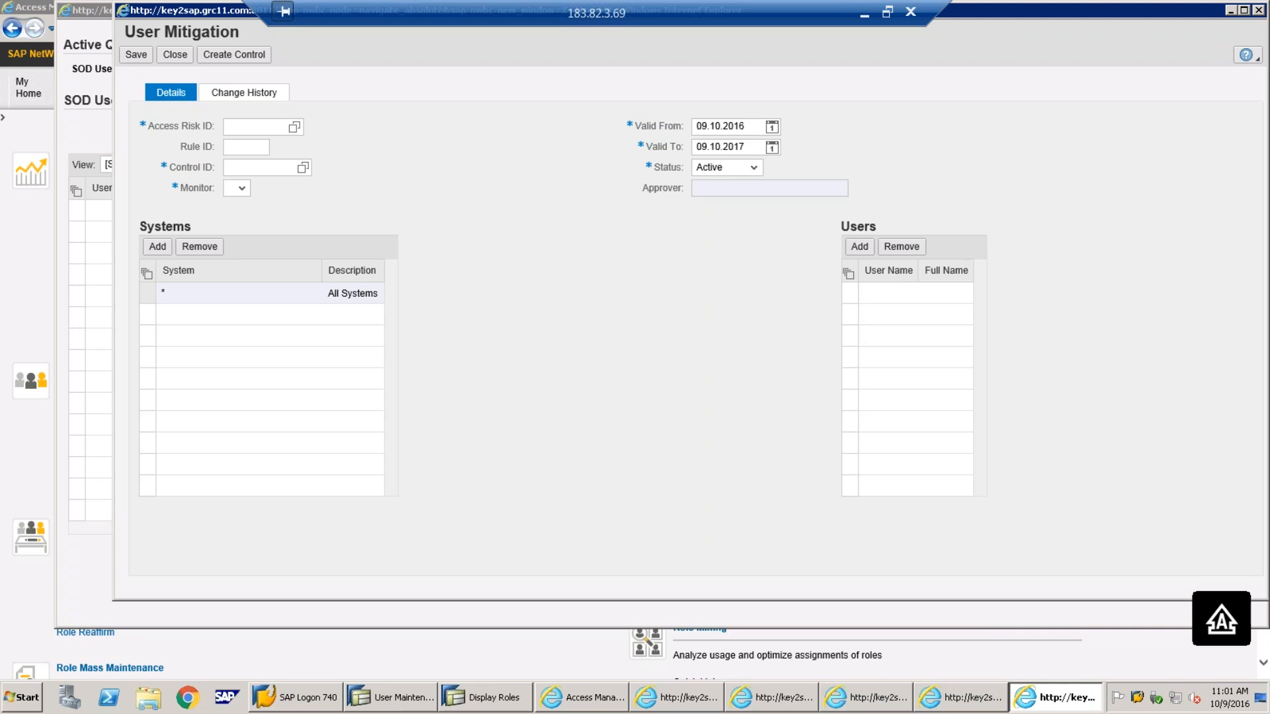
# Search risk IDs matching BAS* and pick BAS-RISK as the Access Risk ID
pyautogui.click(295, 128)
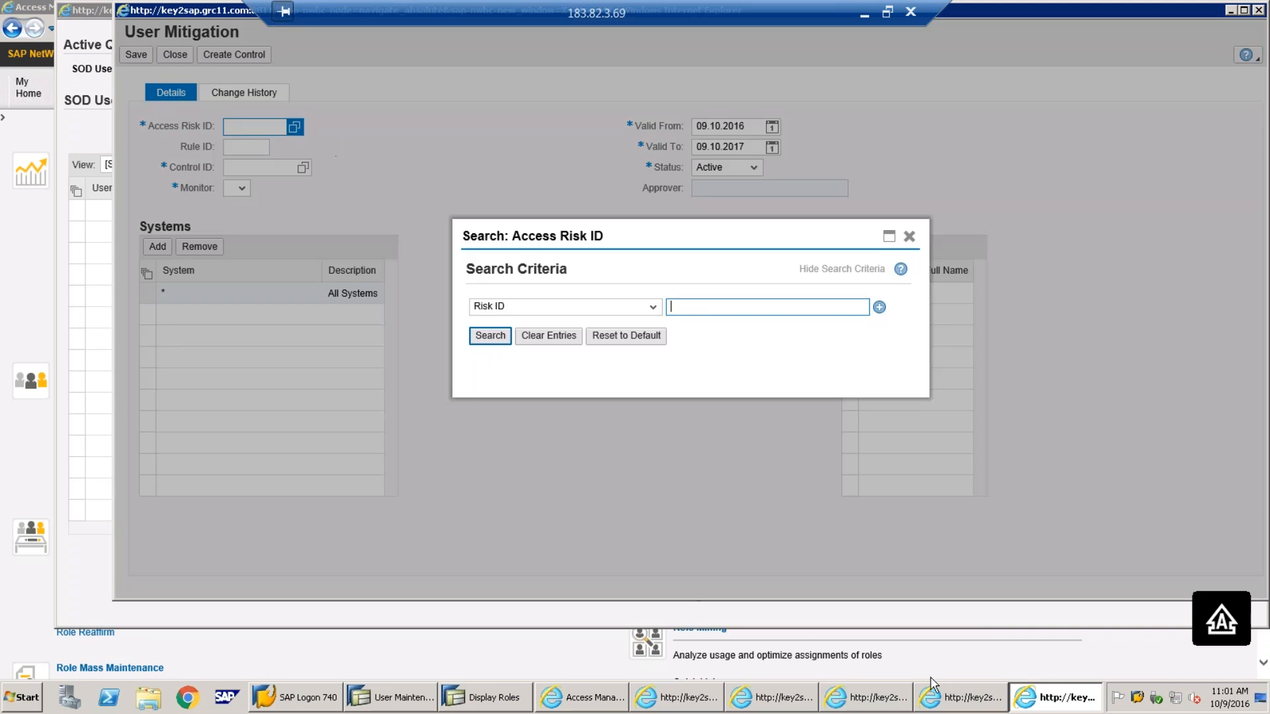
pyautogui.click(758, 702)
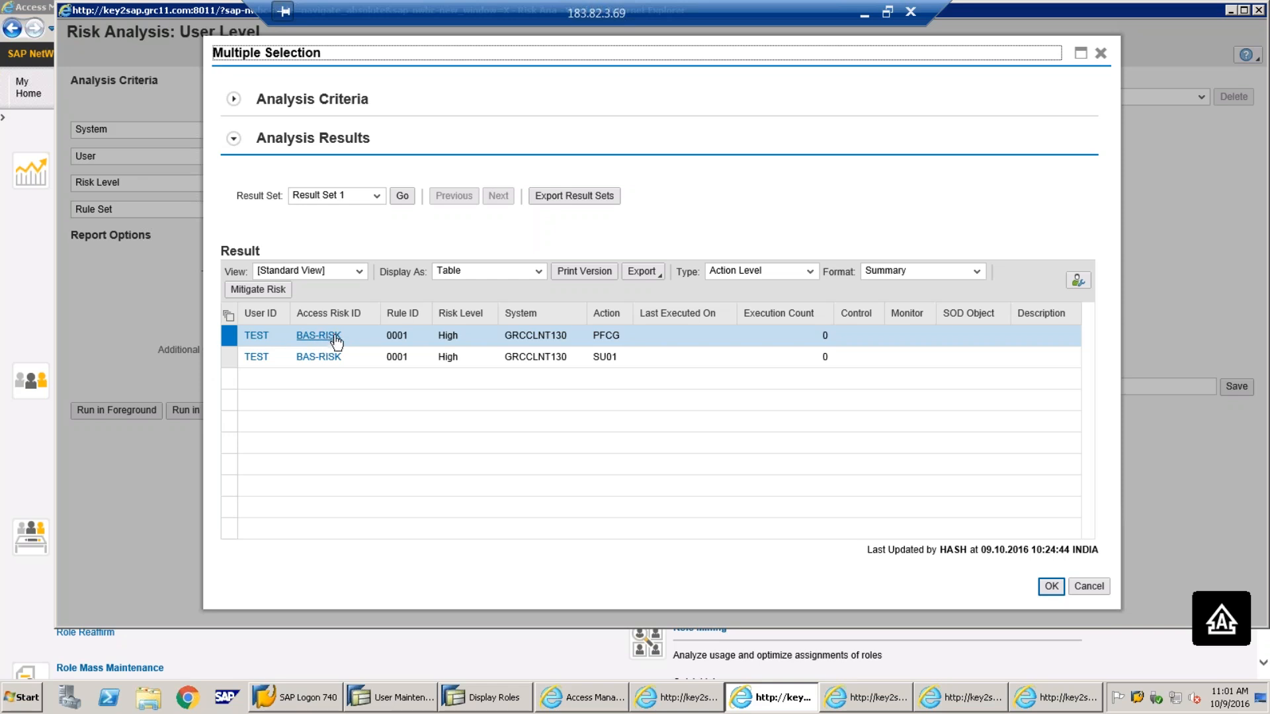
pyautogui.click(329, 336)
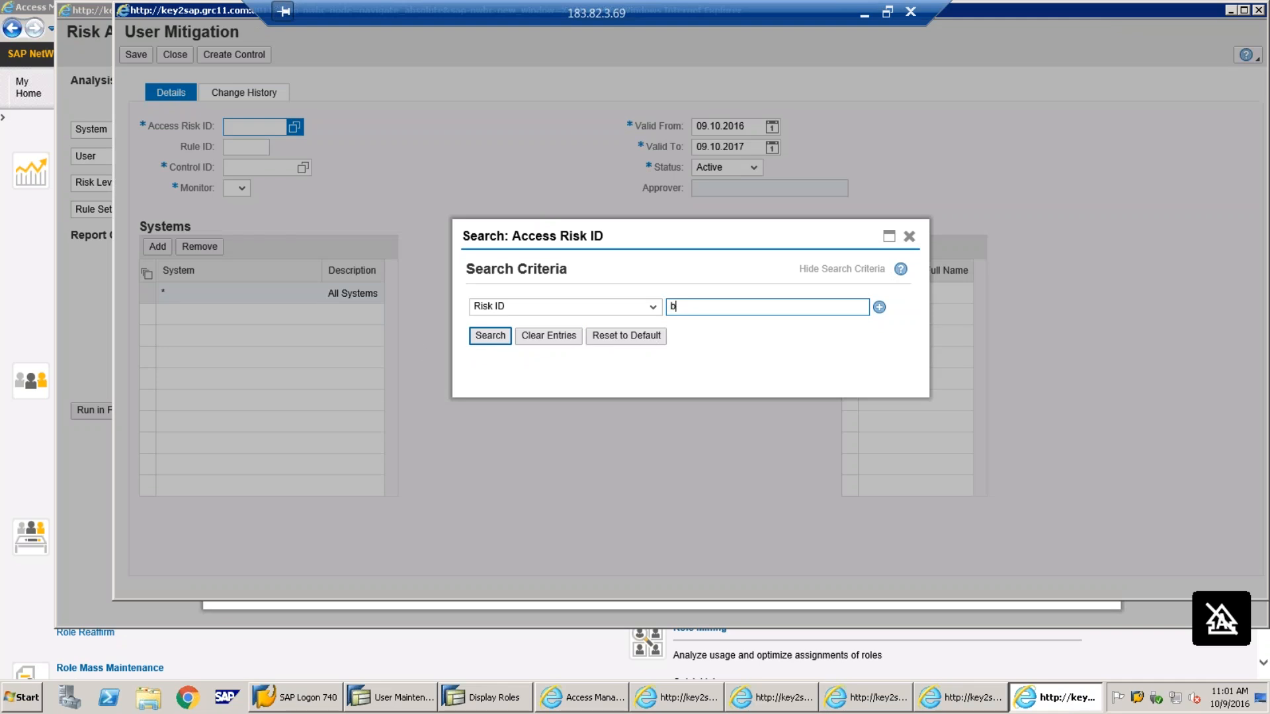
pyautogui.press('BackSpace')
pyautogui.click(492, 335)
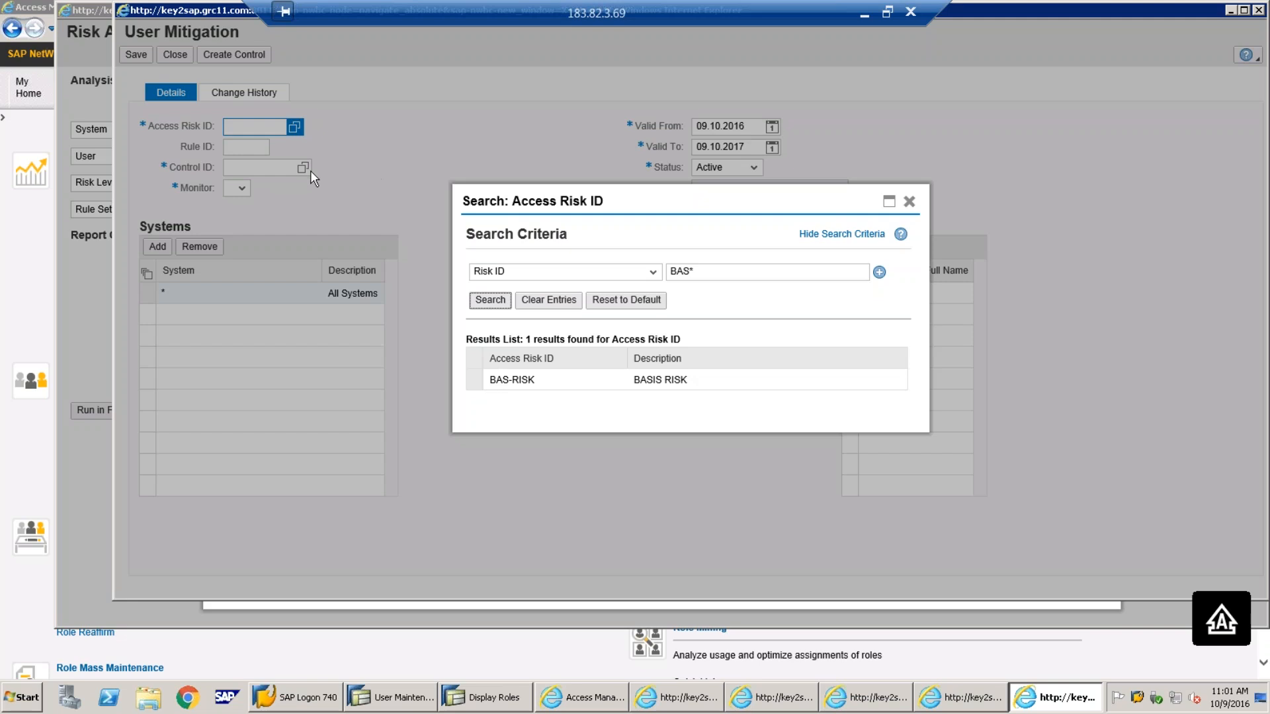
pyautogui.moveTo(635, 281); pyautogui.dragTo(645, 379)
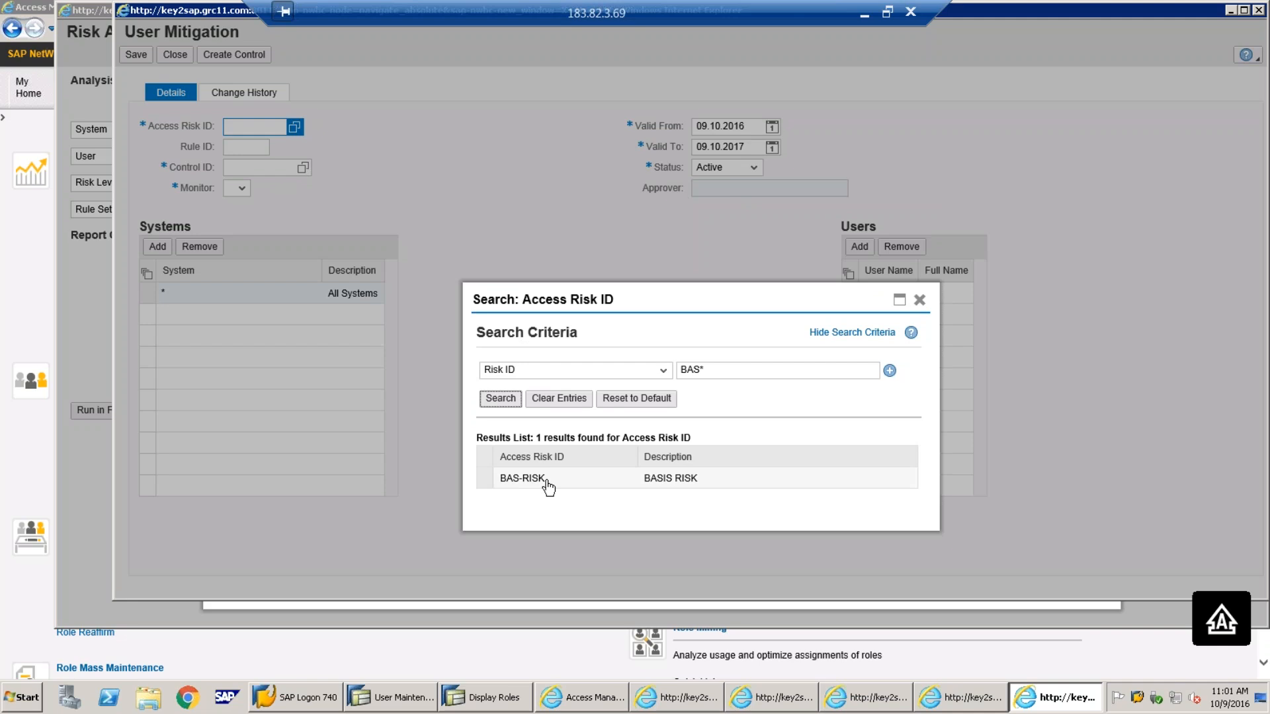
pyautogui.click(485, 478)
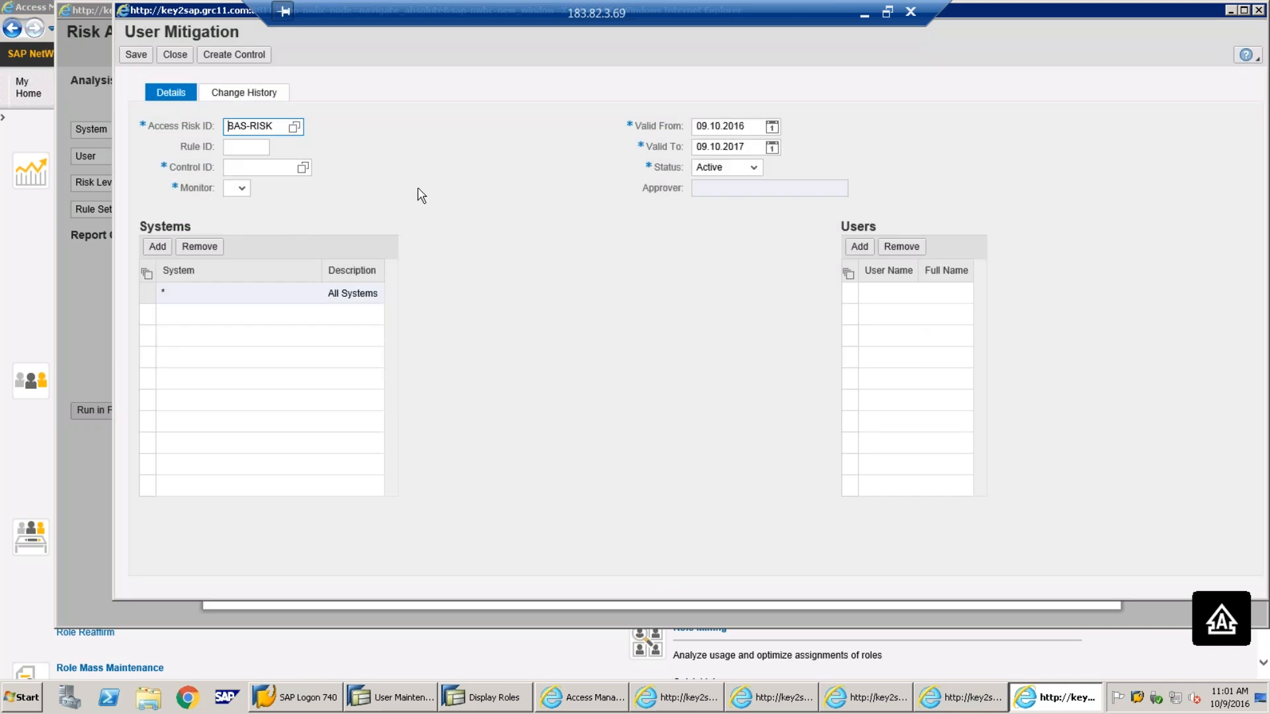
# Select CNTRL4BAS as the Control ID, filling in MIT MONITOR and MIT Approver
pyautogui.click(304, 169)
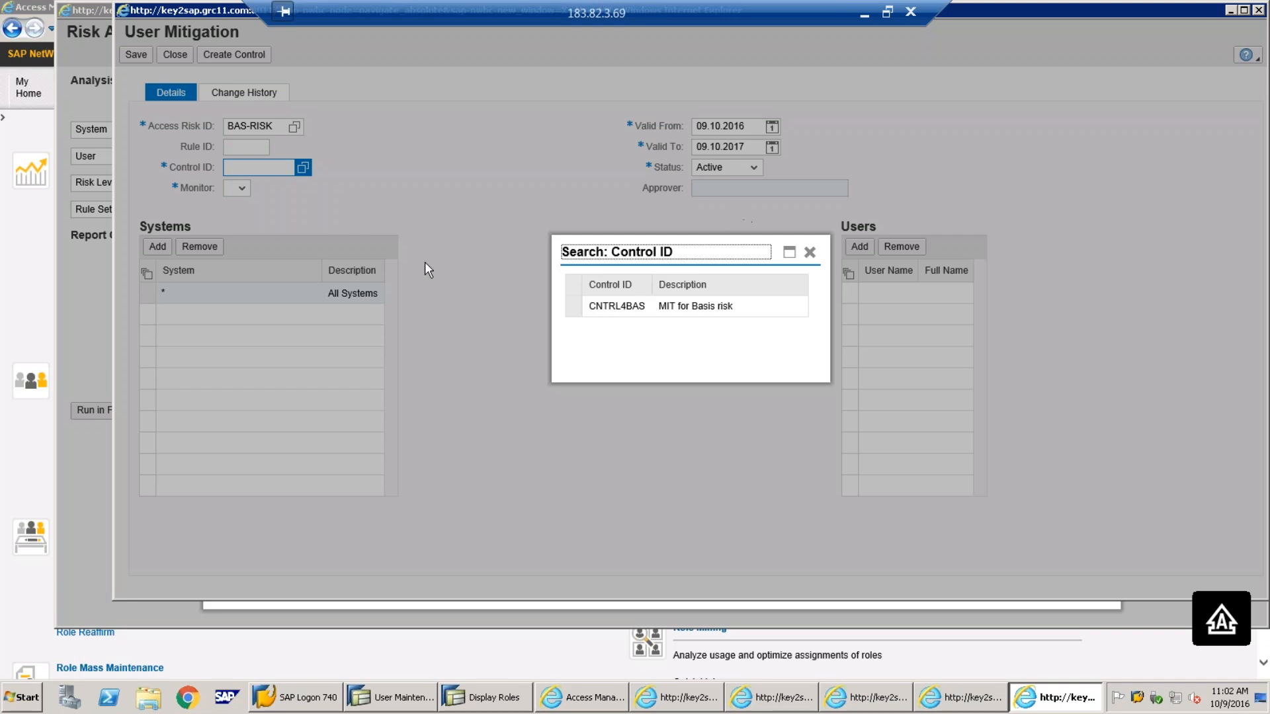
pyautogui.doubleClick(616, 308)
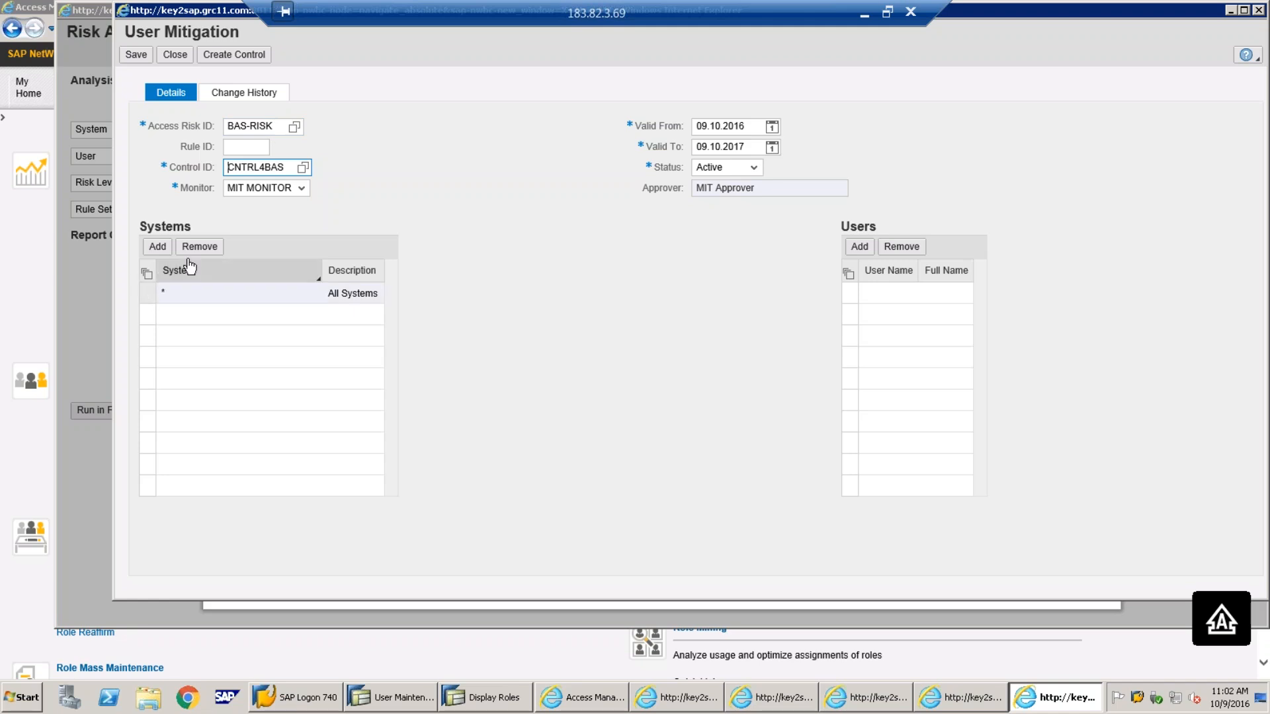
pyautogui.moveTo(283, 125); pyautogui.dragTo(181, 122)
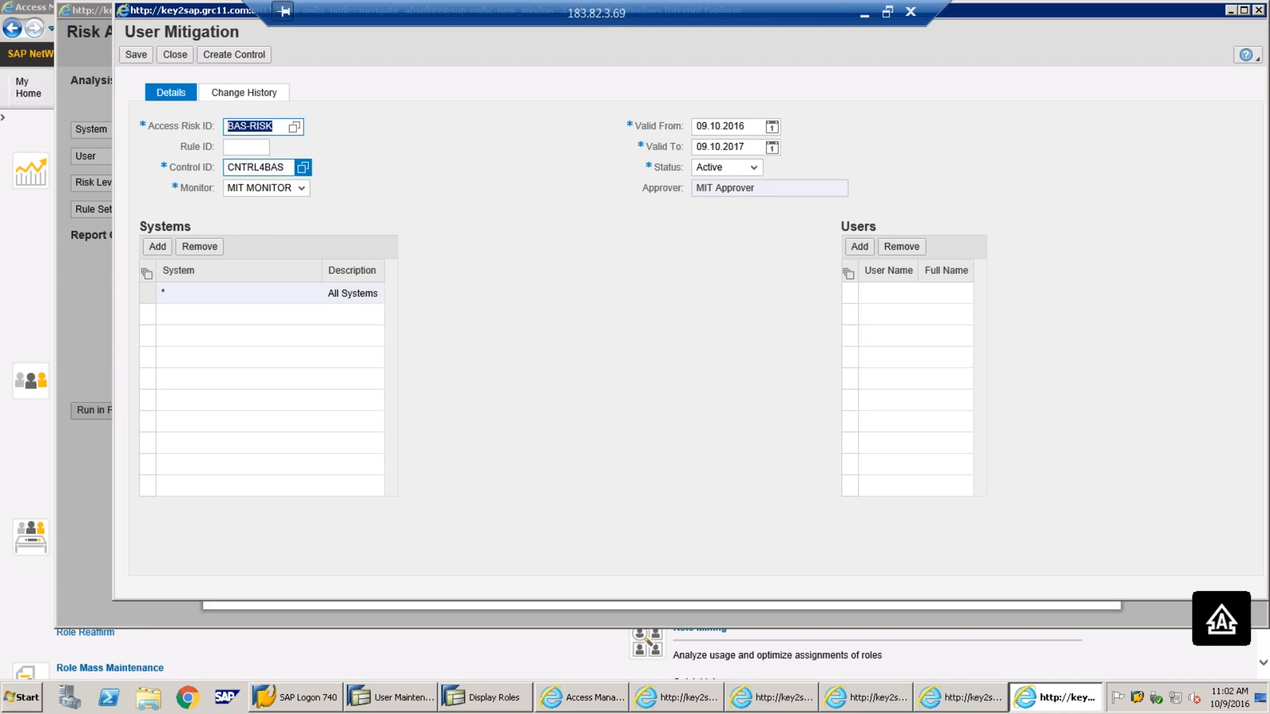
# Replace the All Systems entry with system GRCCLNT130 in the Systems table
pyautogui.click(148, 293)
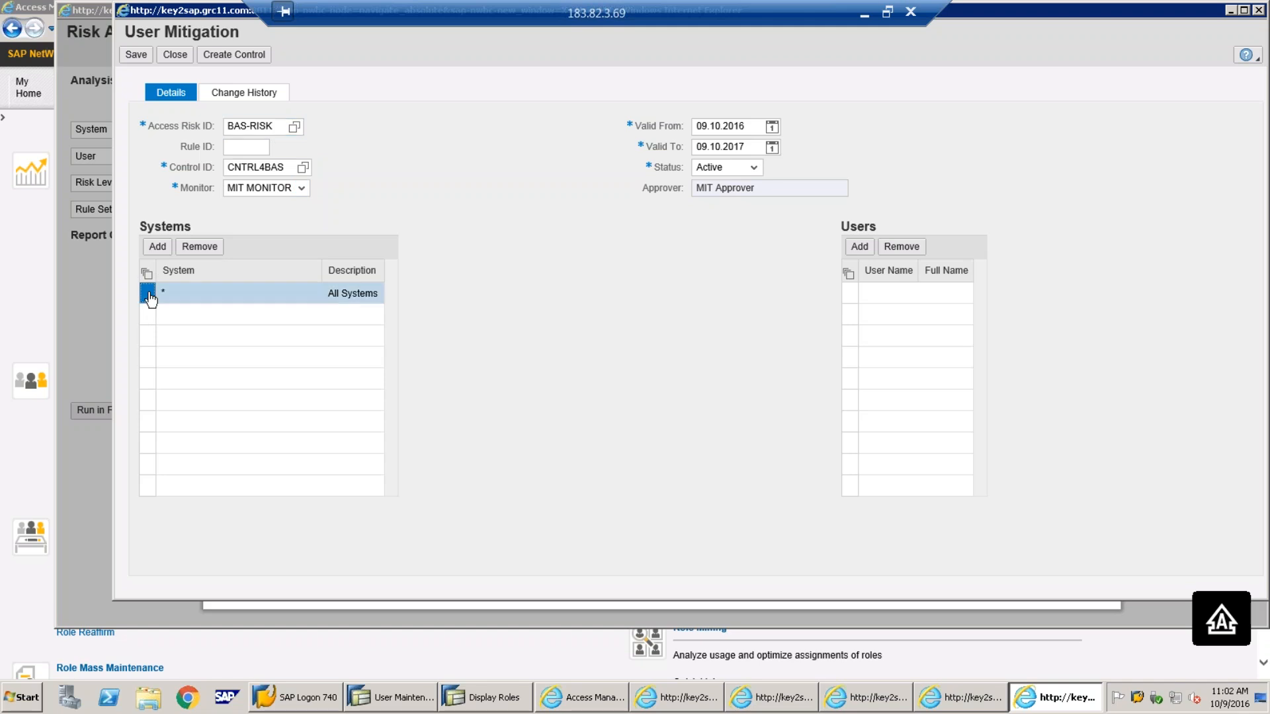
pyautogui.click(199, 248)
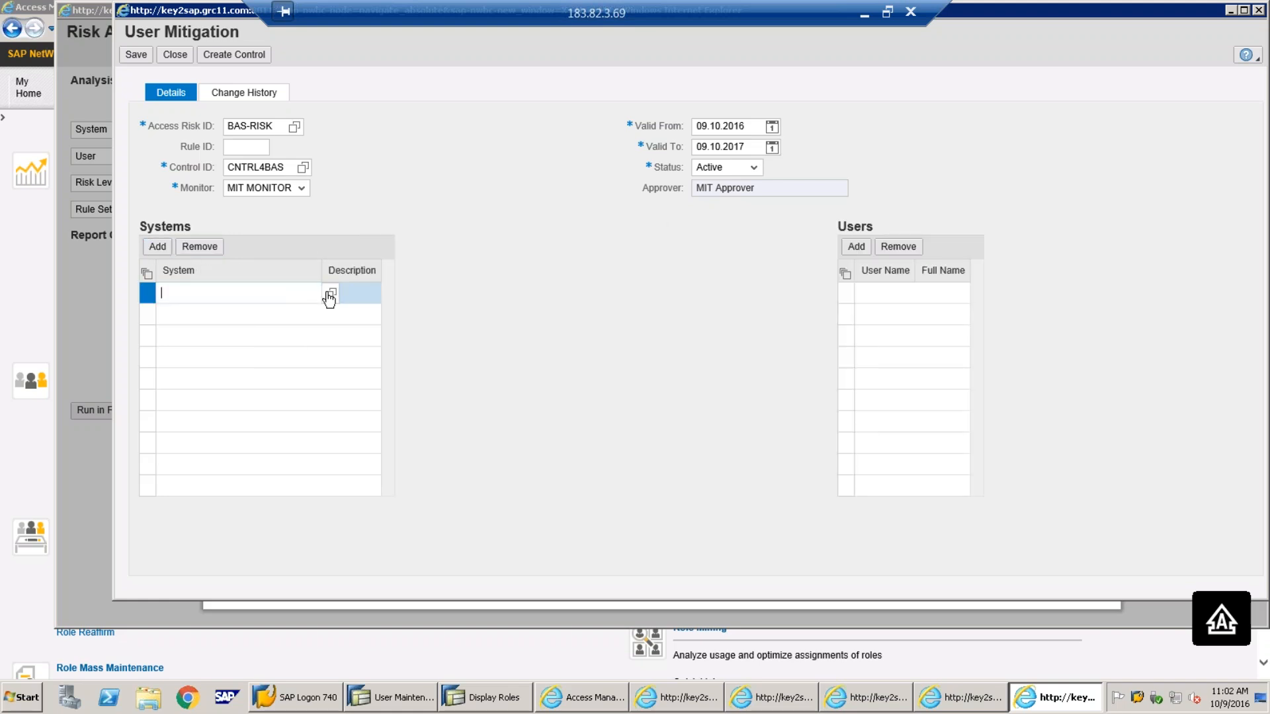
pyautogui.click(330, 294)
pyautogui.click(410, 191)
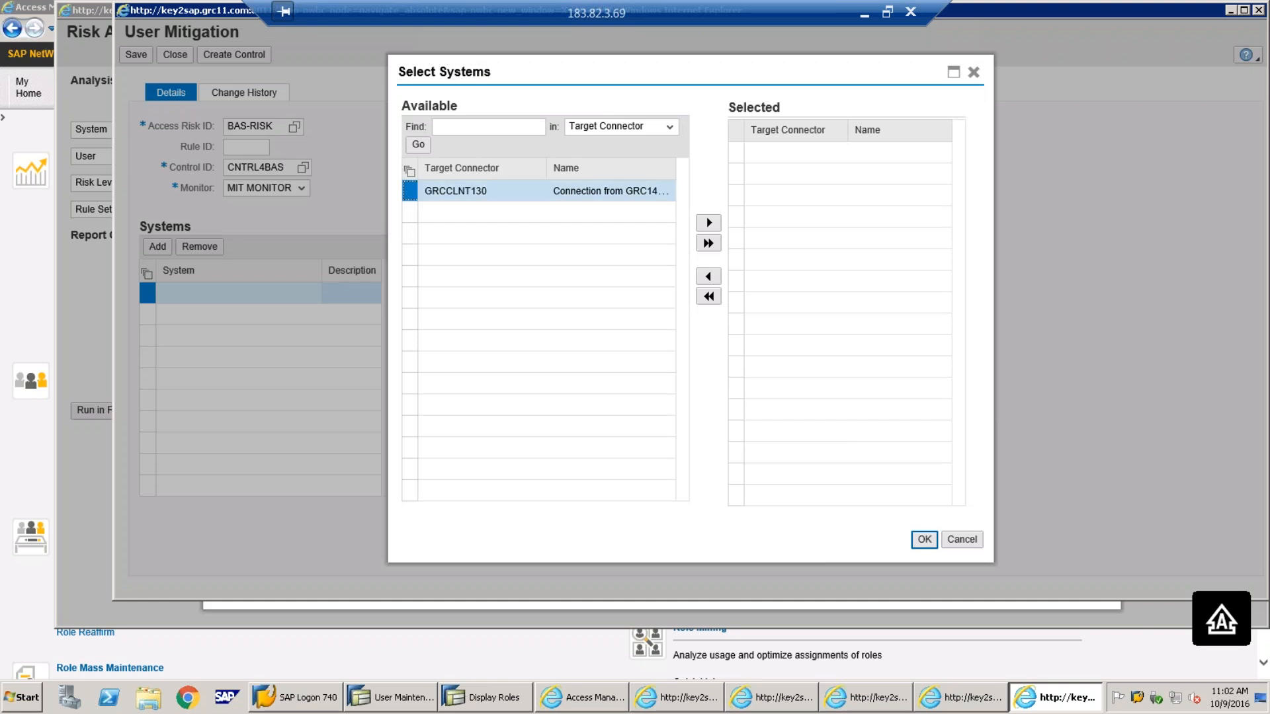
pyautogui.click(708, 222)
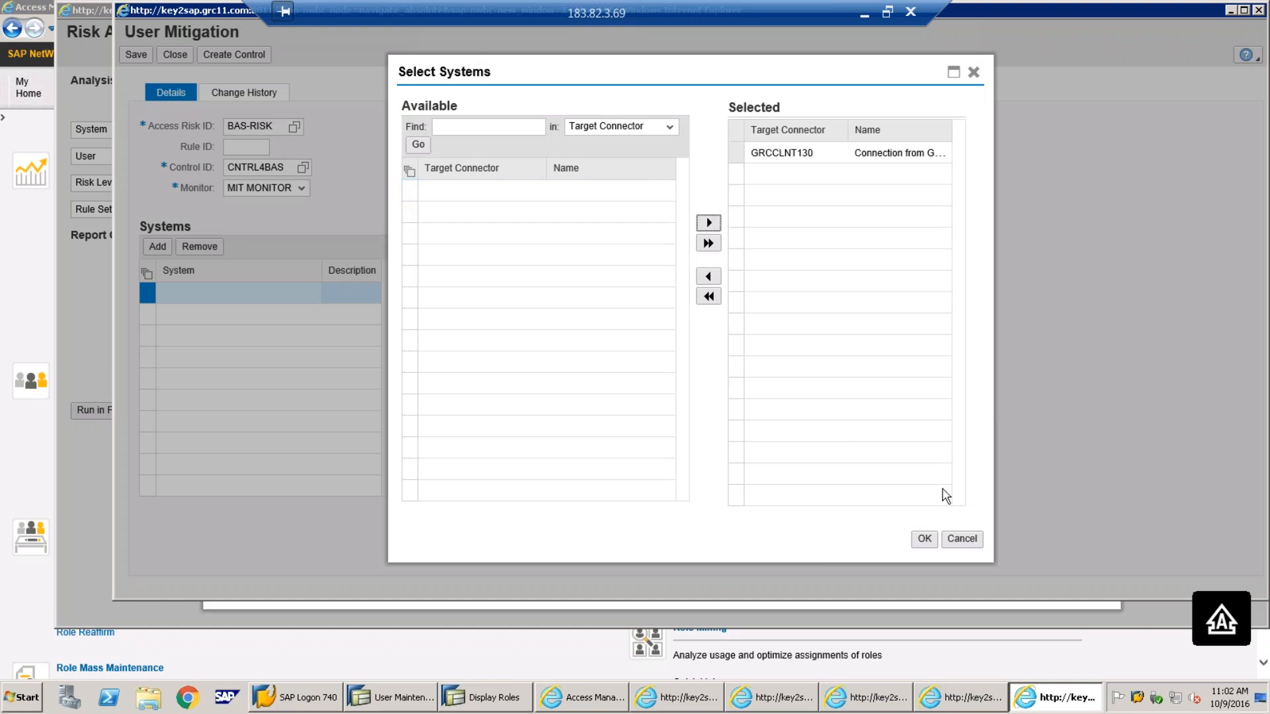
pyautogui.click(925, 539)
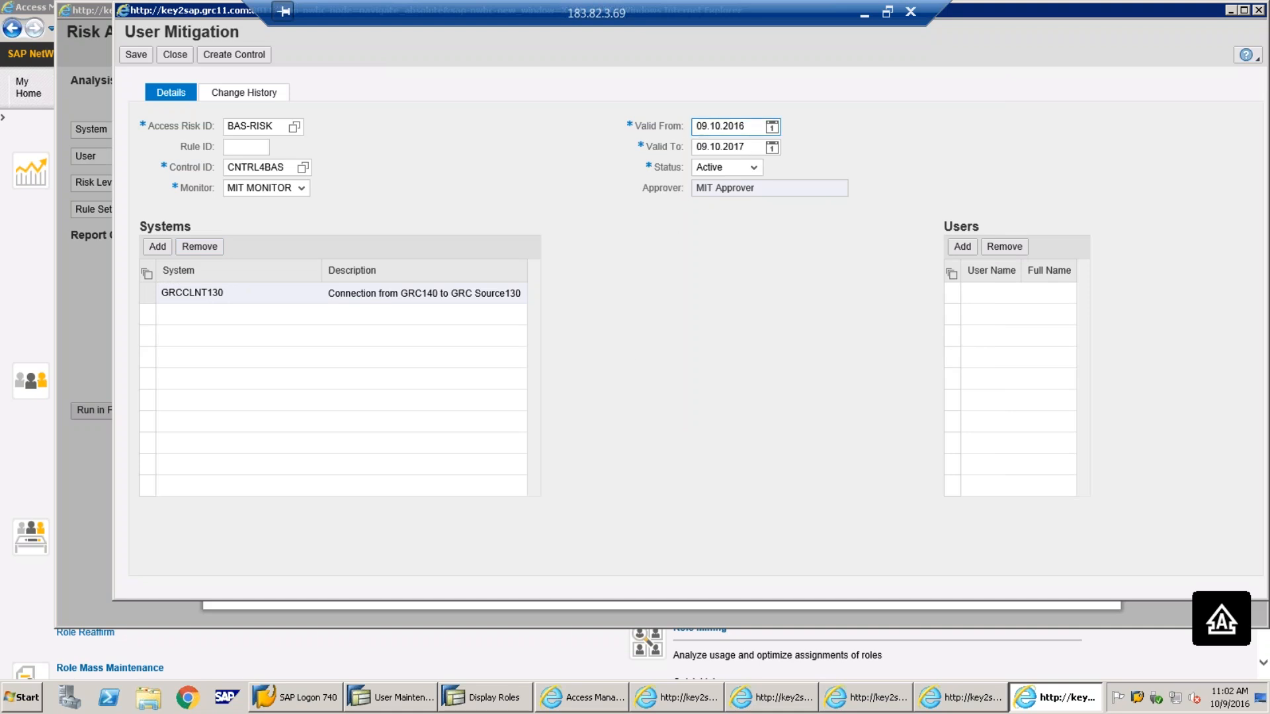
pyautogui.click(714, 148)
# Set the mitigation's Valid To date to 09.11.2017 from the calendar
pyautogui.click(771, 147)
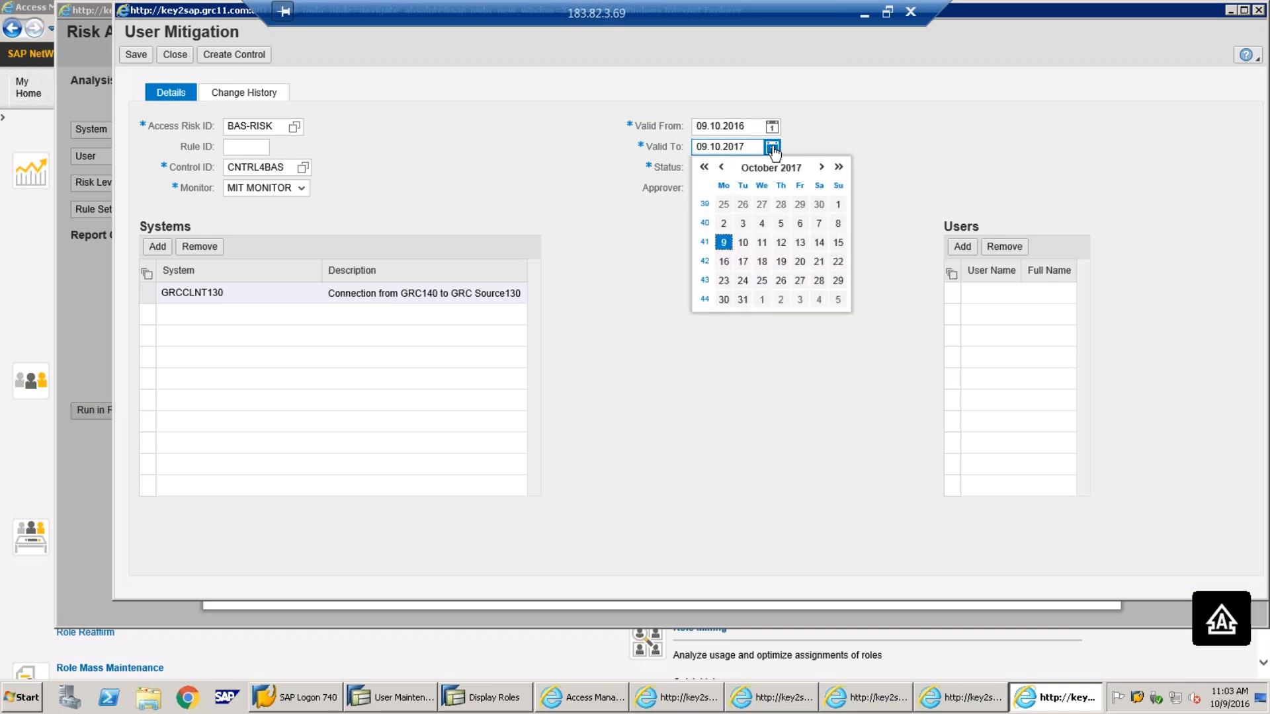
pyautogui.click(821, 168)
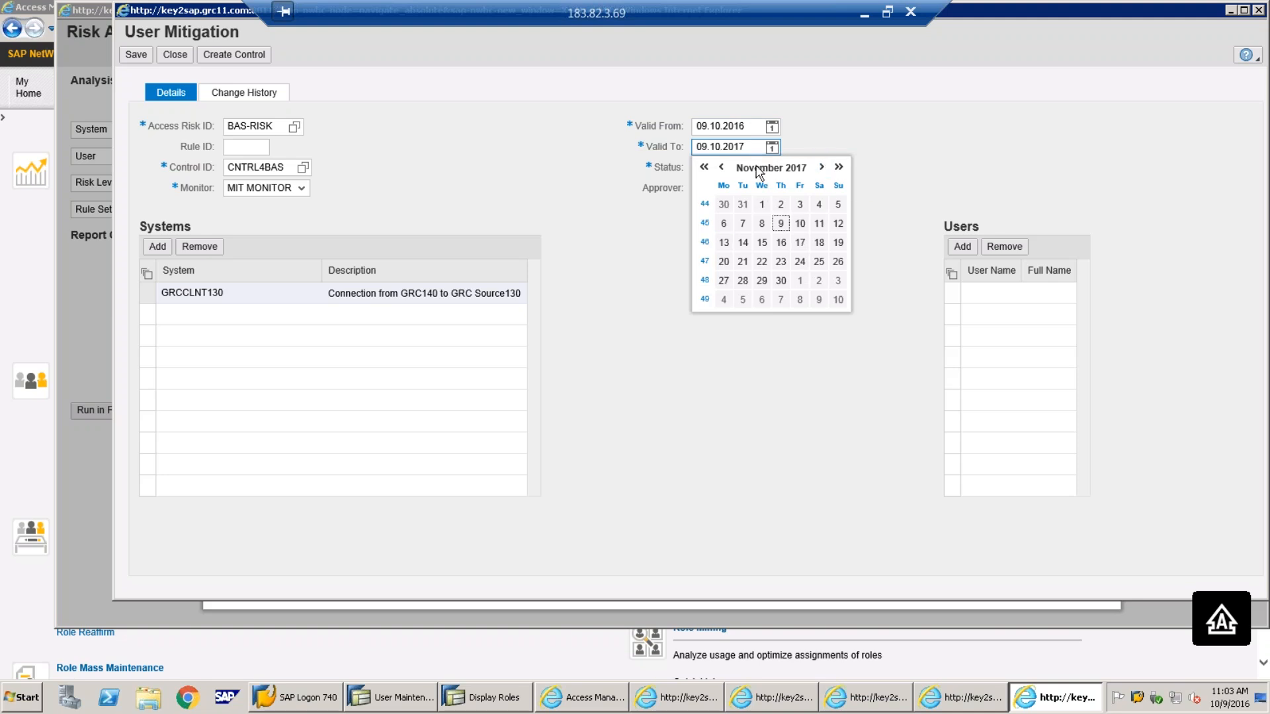
pyautogui.click(781, 224)
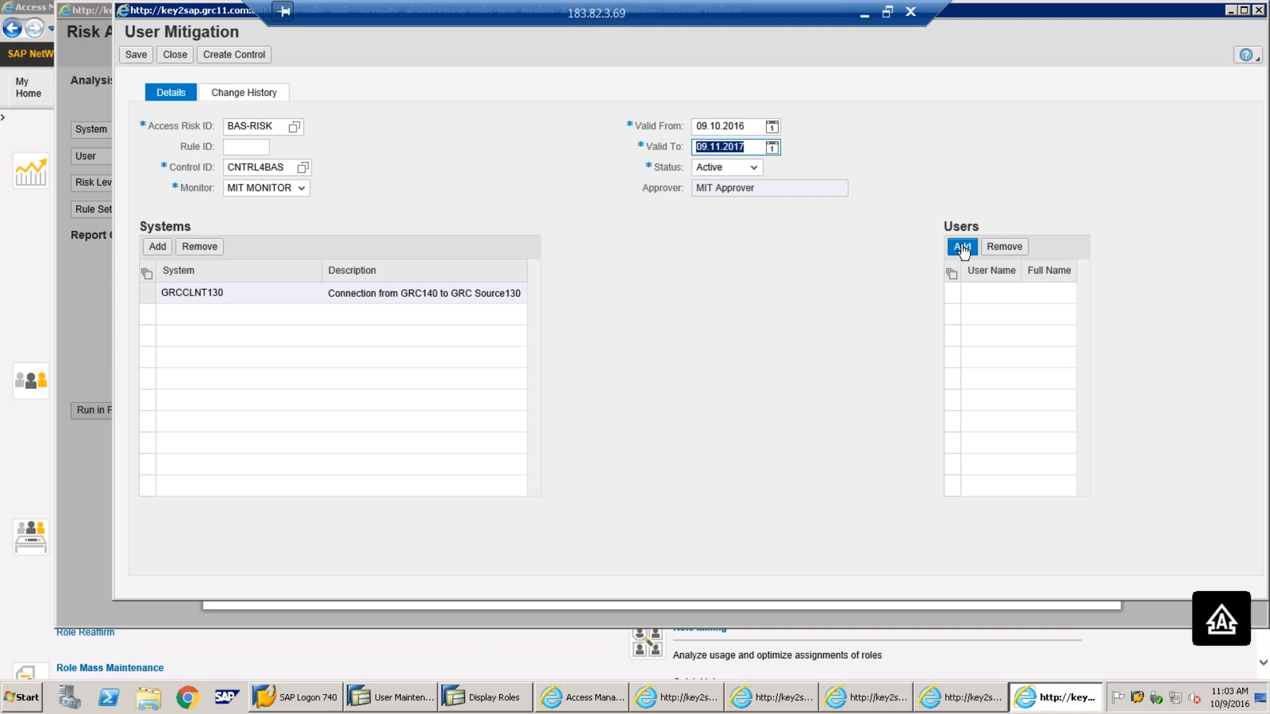
# Check the user-level risk analysis results, then return to the User Mitigation window
pyautogui.moveTo(778, 700)
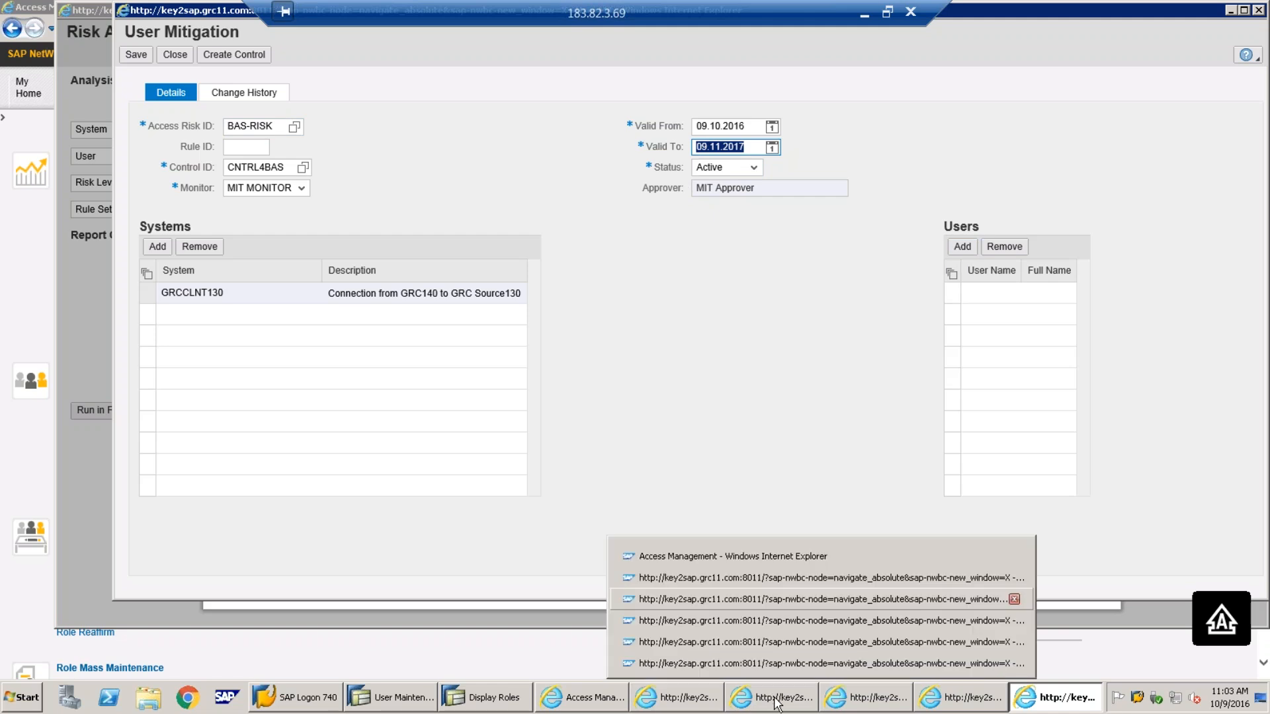
pyautogui.click(778, 700)
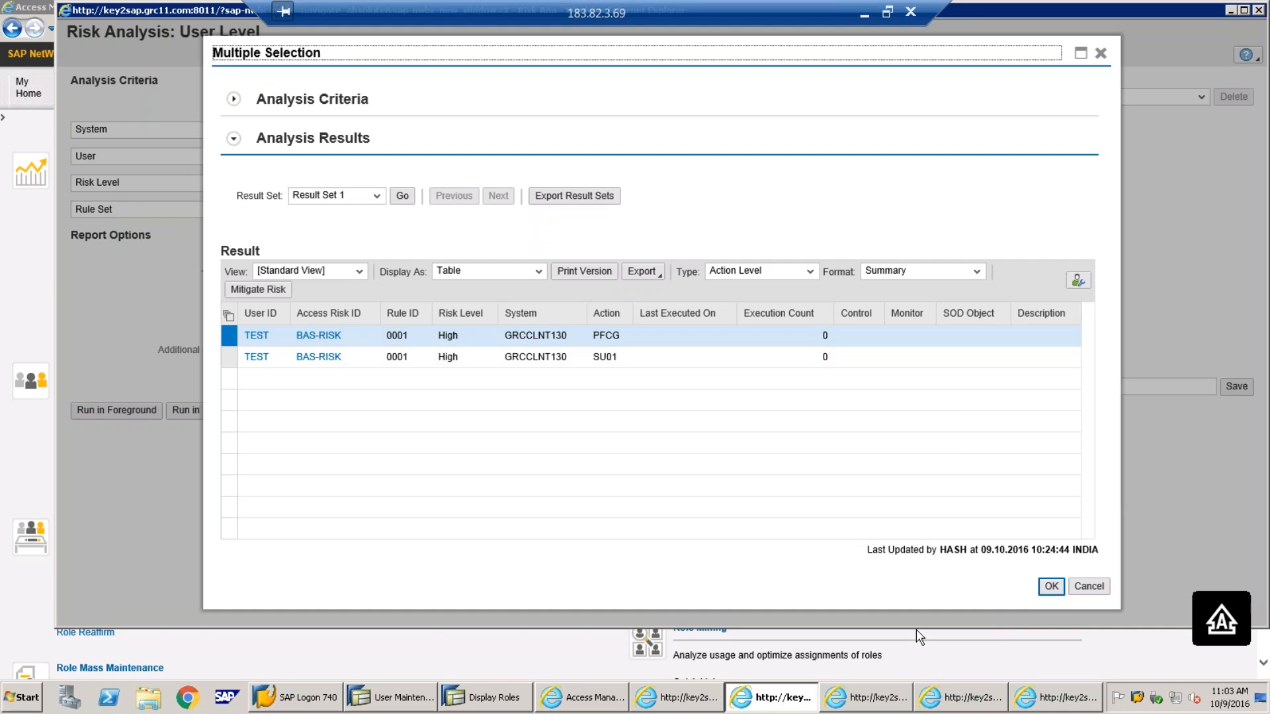
pyautogui.click(1057, 700)
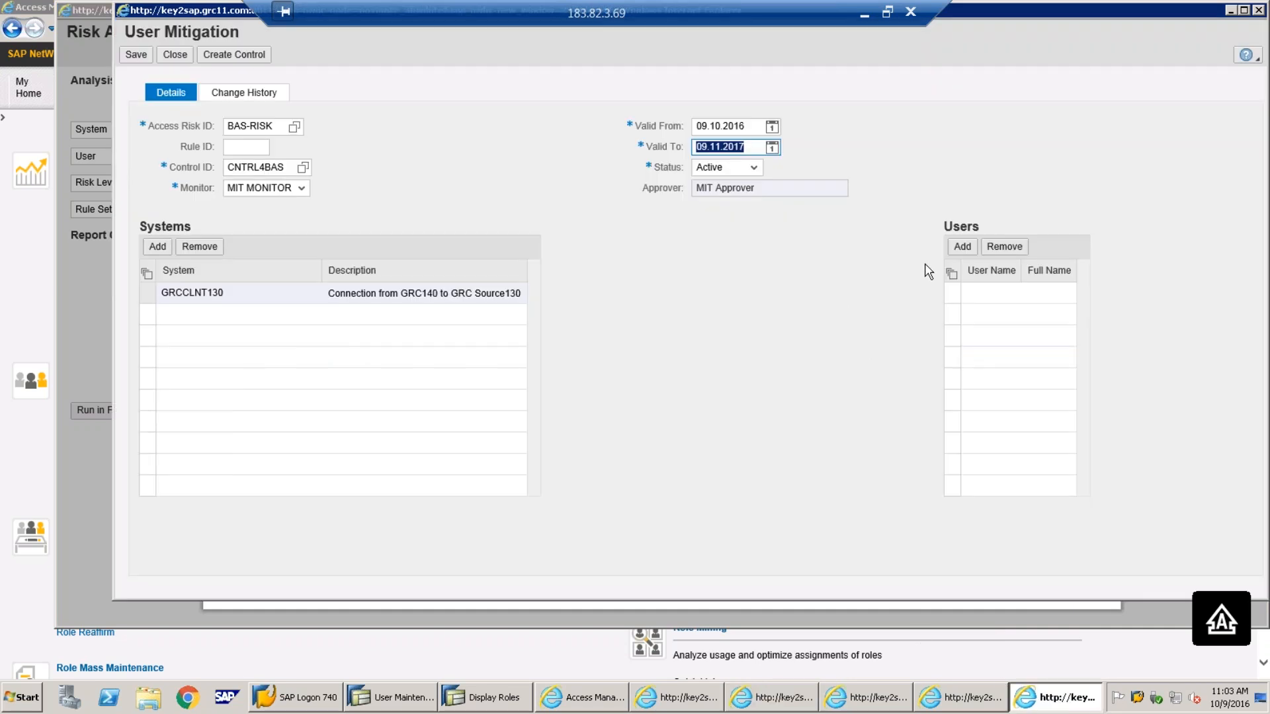
# Add user TEST to the mitigation's Users table
pyautogui.click(963, 246)
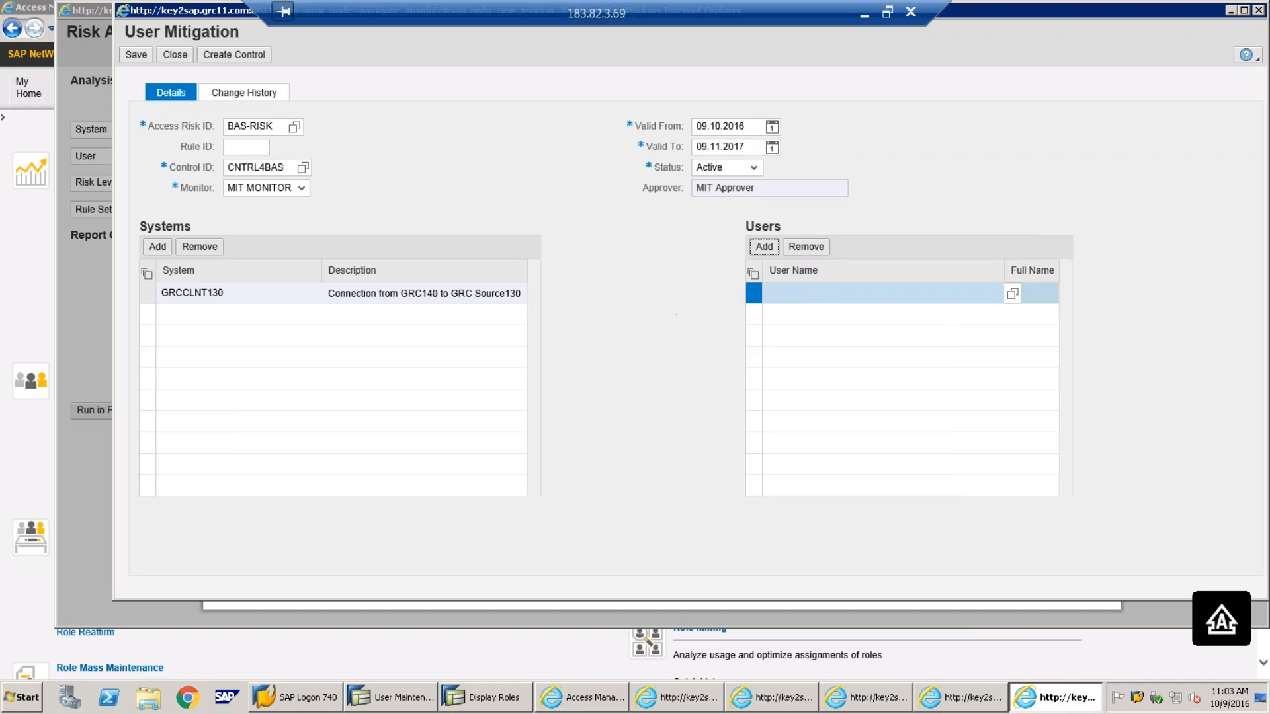
pyautogui.click(979, 292)
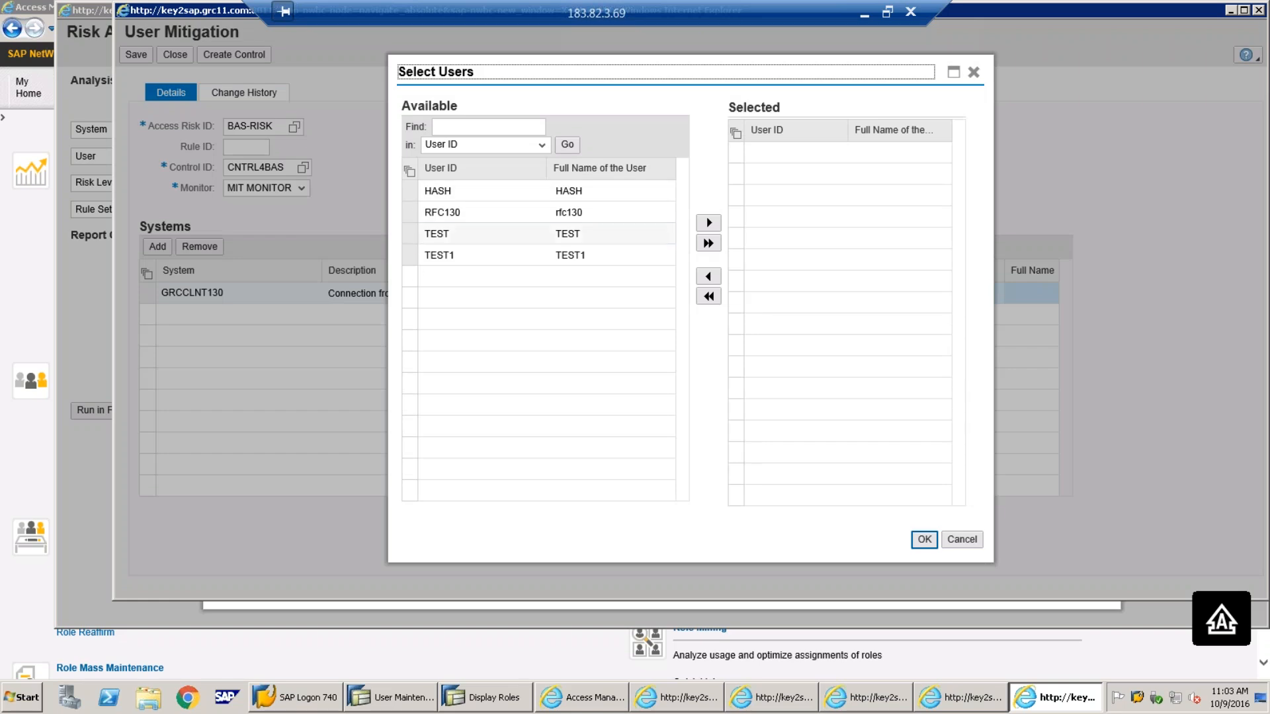
pyautogui.click(507, 234)
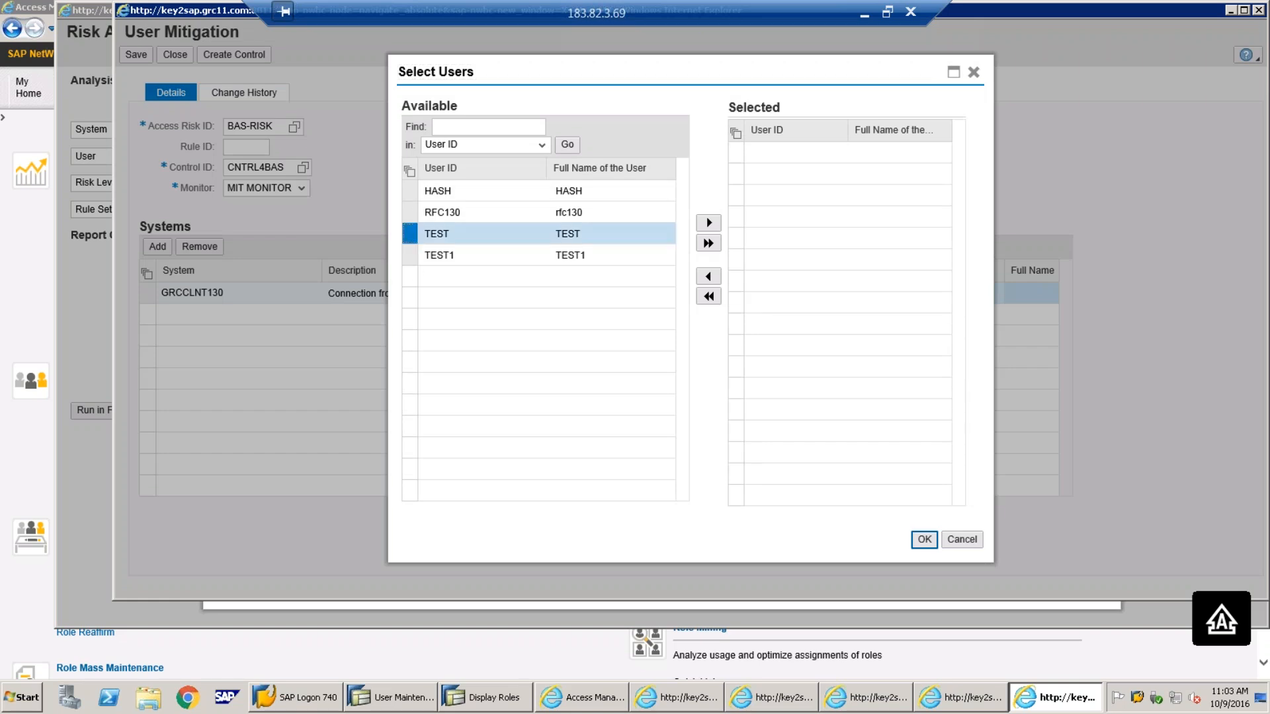
pyautogui.click(709, 223)
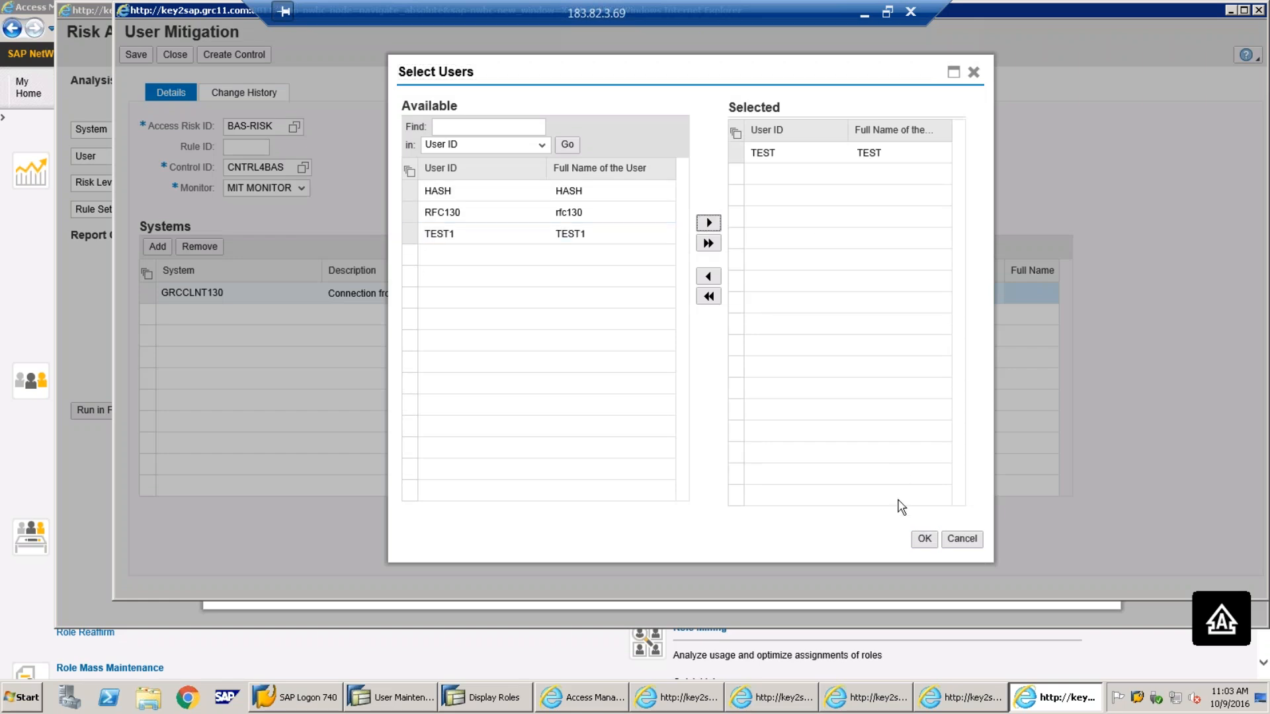
pyautogui.click(924, 538)
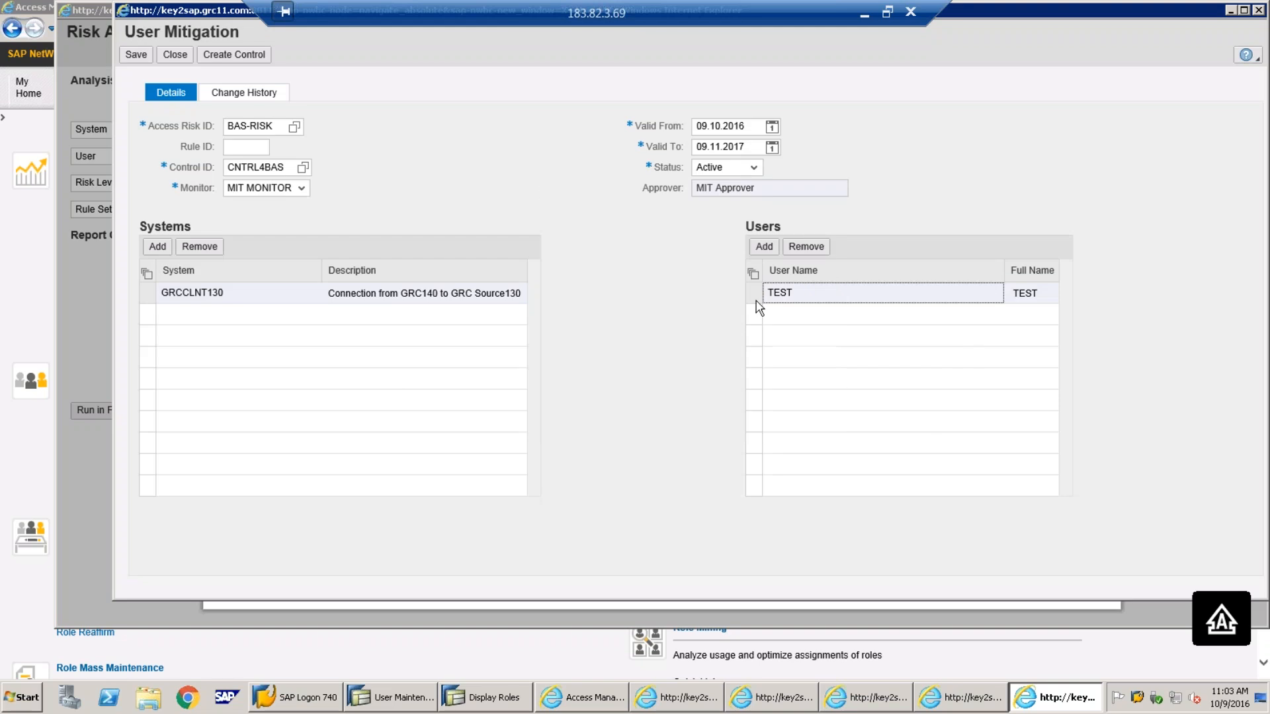
# Add users HASH, RFC130 and TEST1, leaving out the duplicate TEST
pyautogui.click(764, 246)
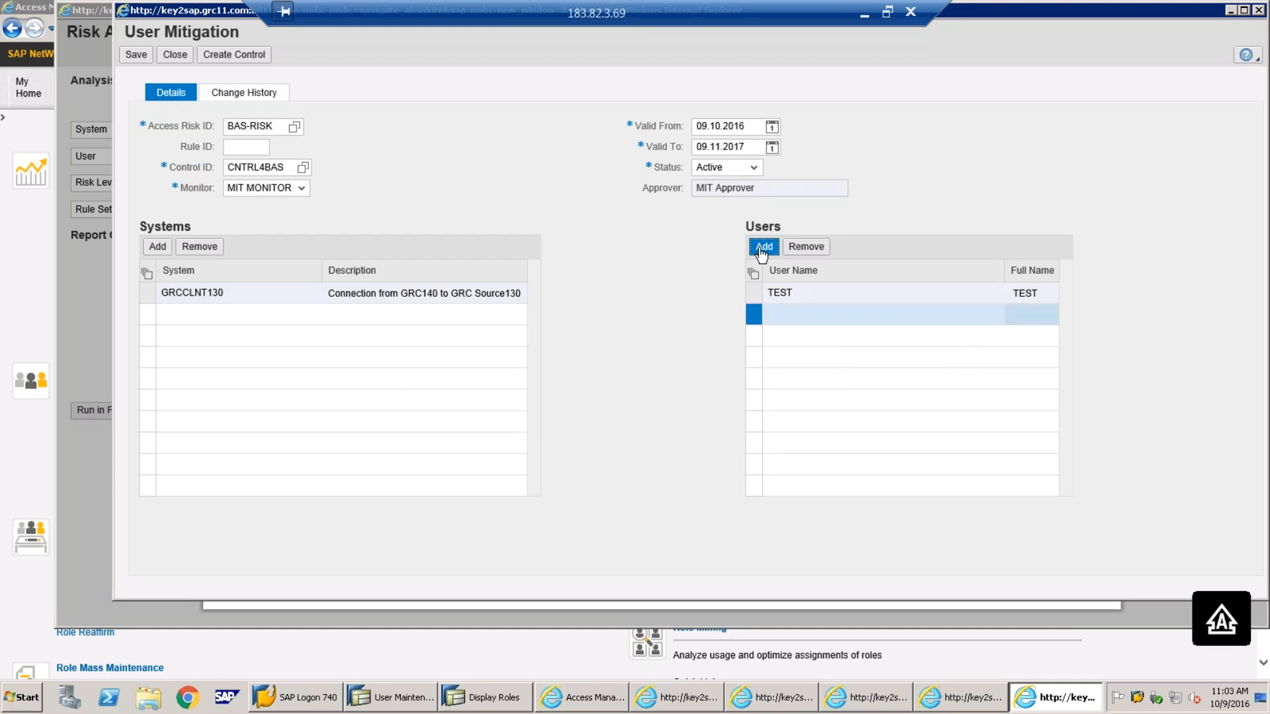
pyautogui.click(1013, 321)
pyautogui.click(412, 191)
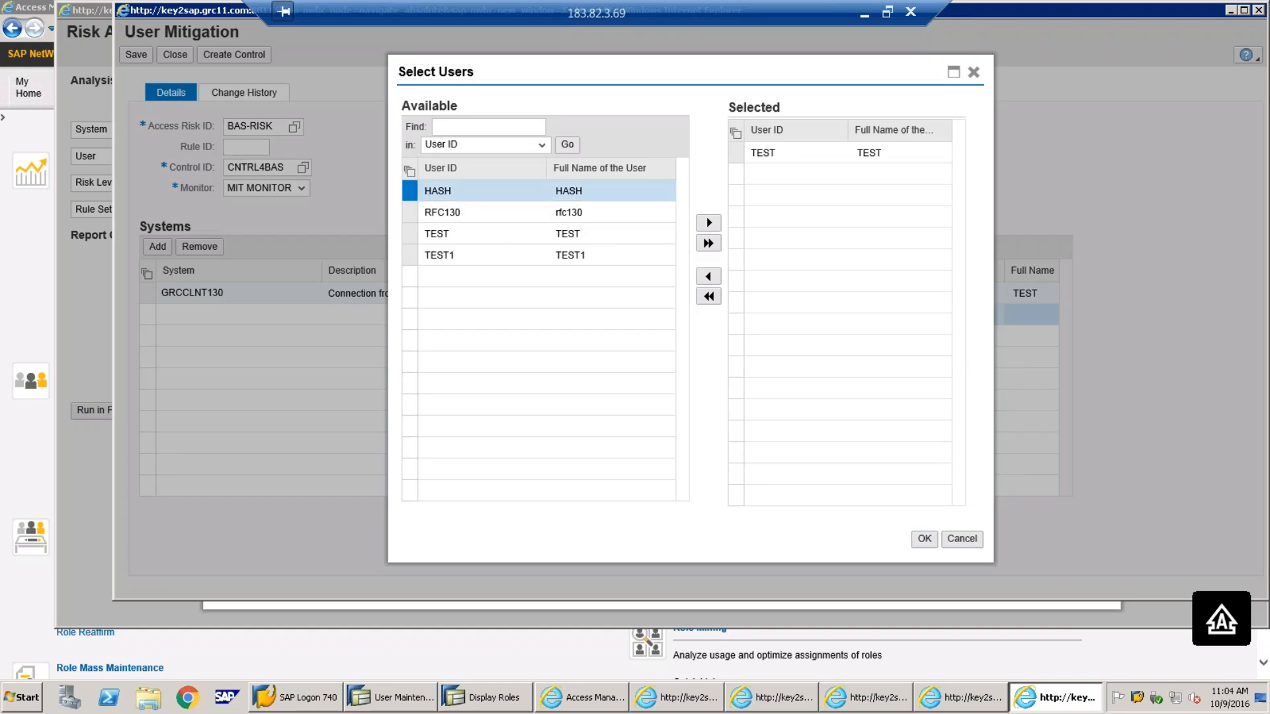
pyautogui.click(708, 243)
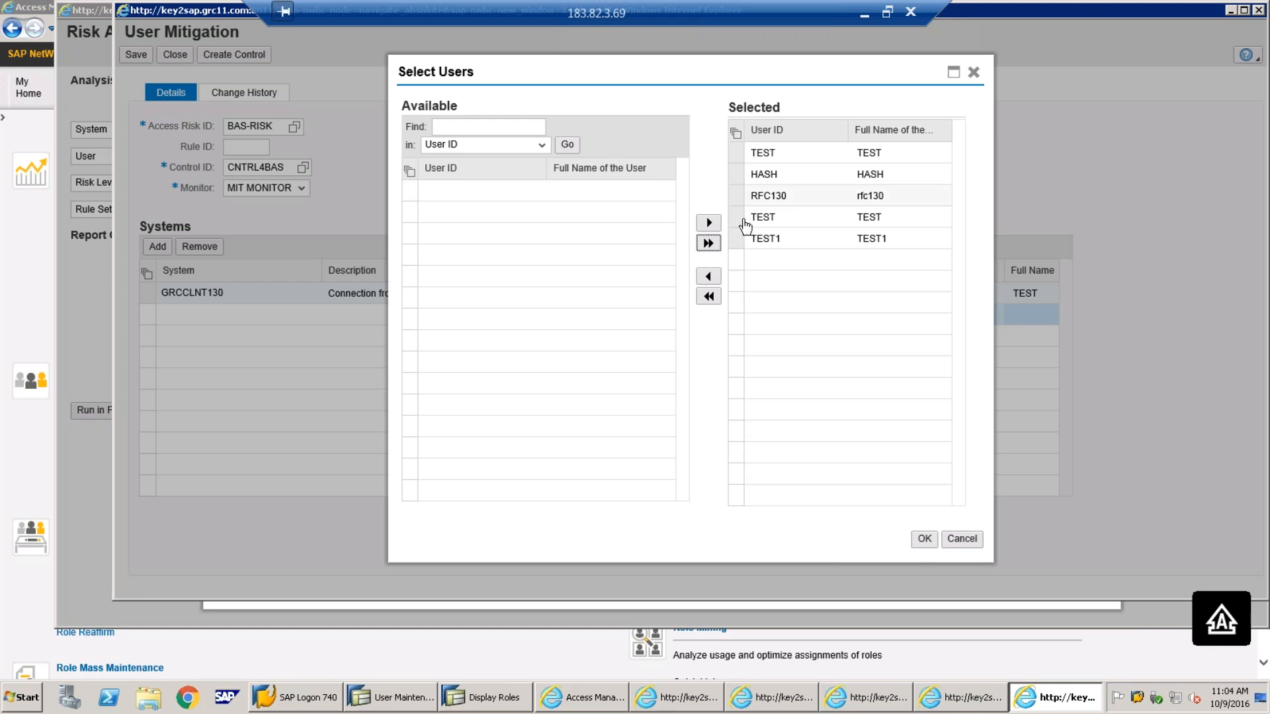
pyautogui.click(743, 155)
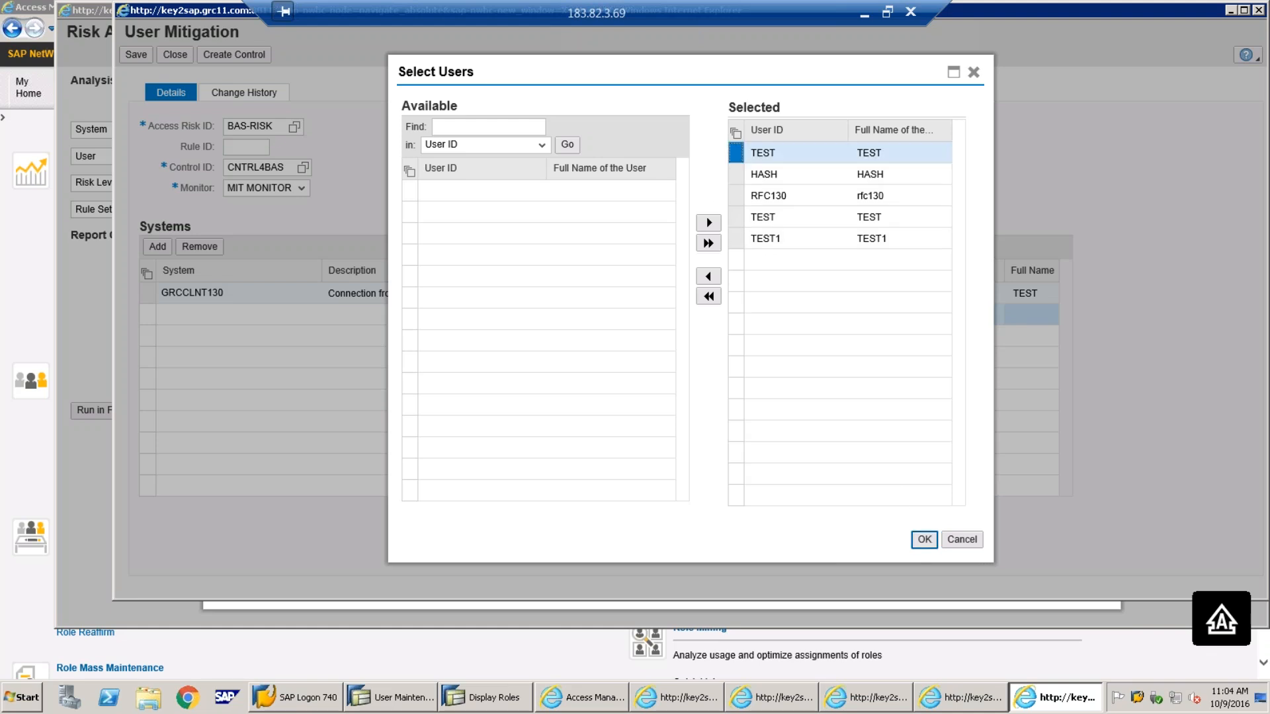
pyautogui.click(708, 277)
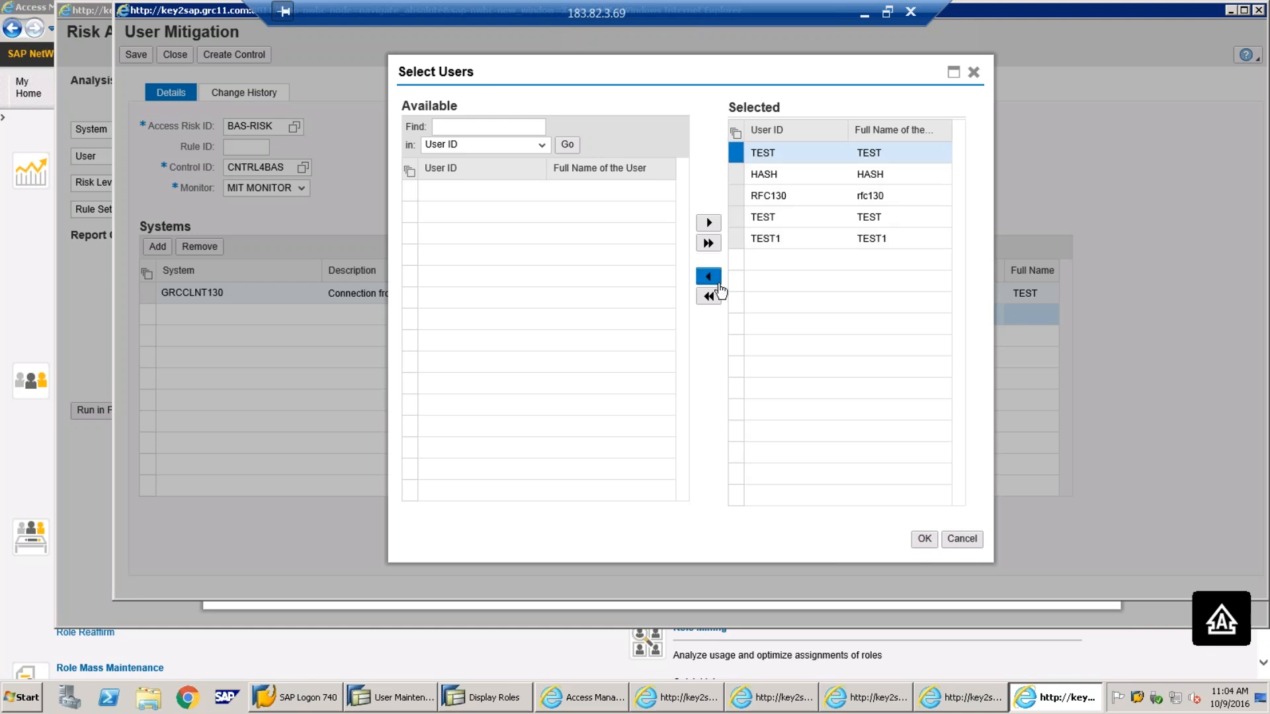
pyautogui.click(925, 540)
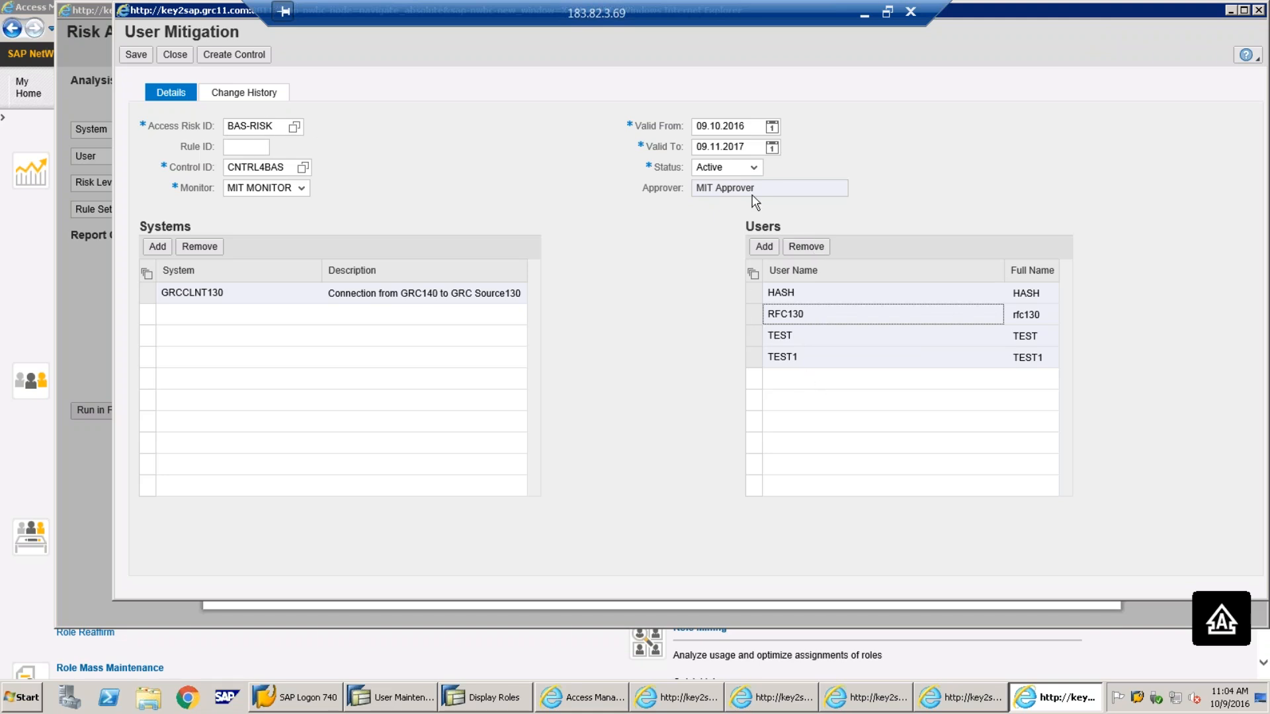
# View slide 4's rule set diagram in PowerPoint, then restore the remote session
pyautogui.click(865, 17)
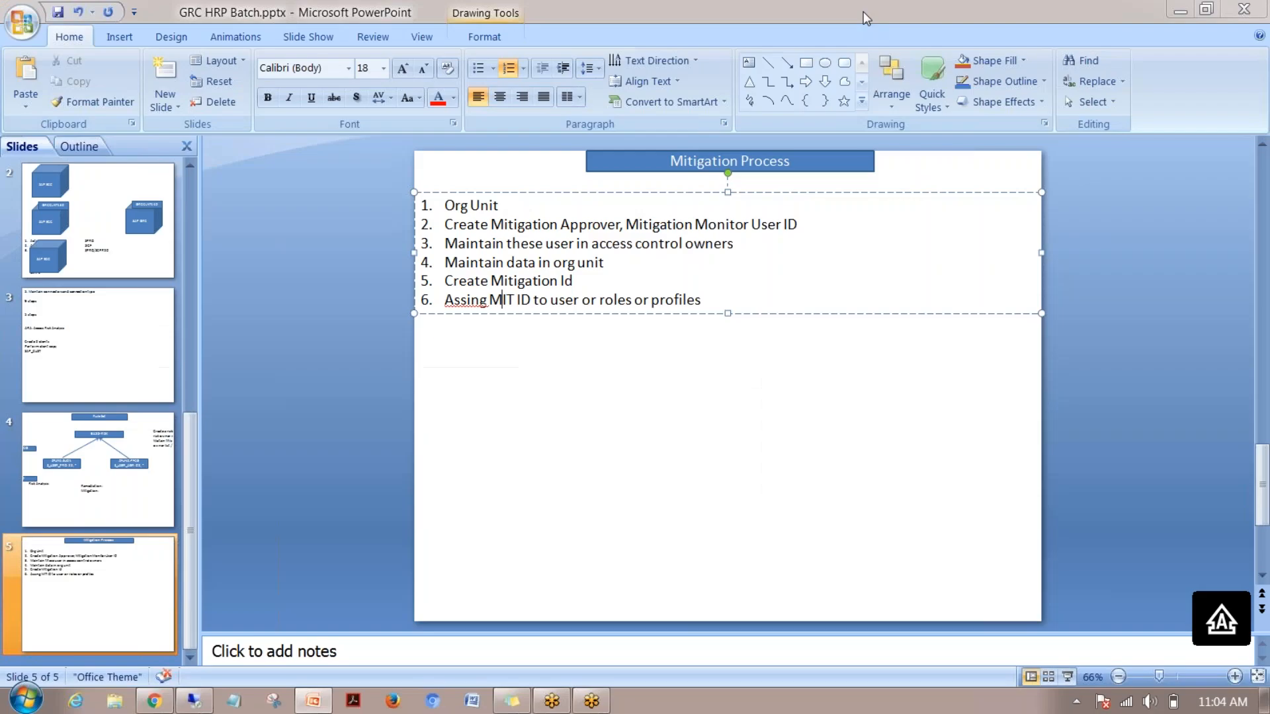
pyautogui.click(110, 469)
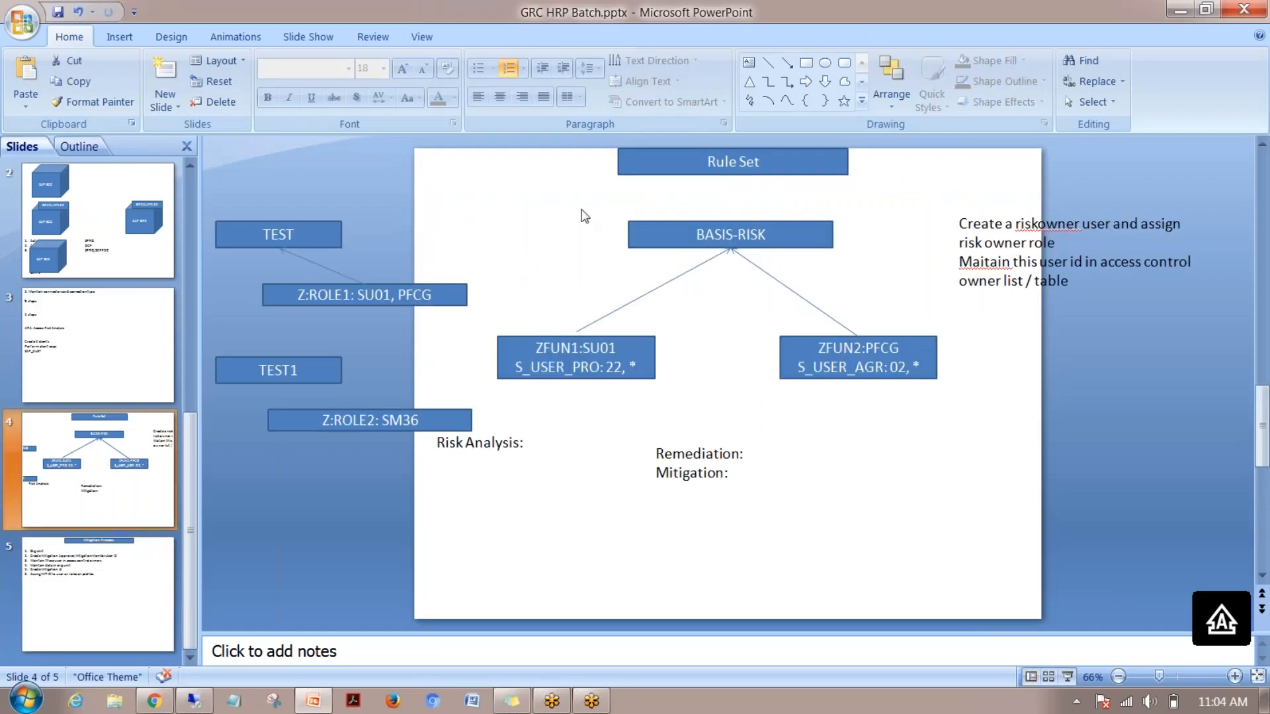
pyautogui.click(194, 701)
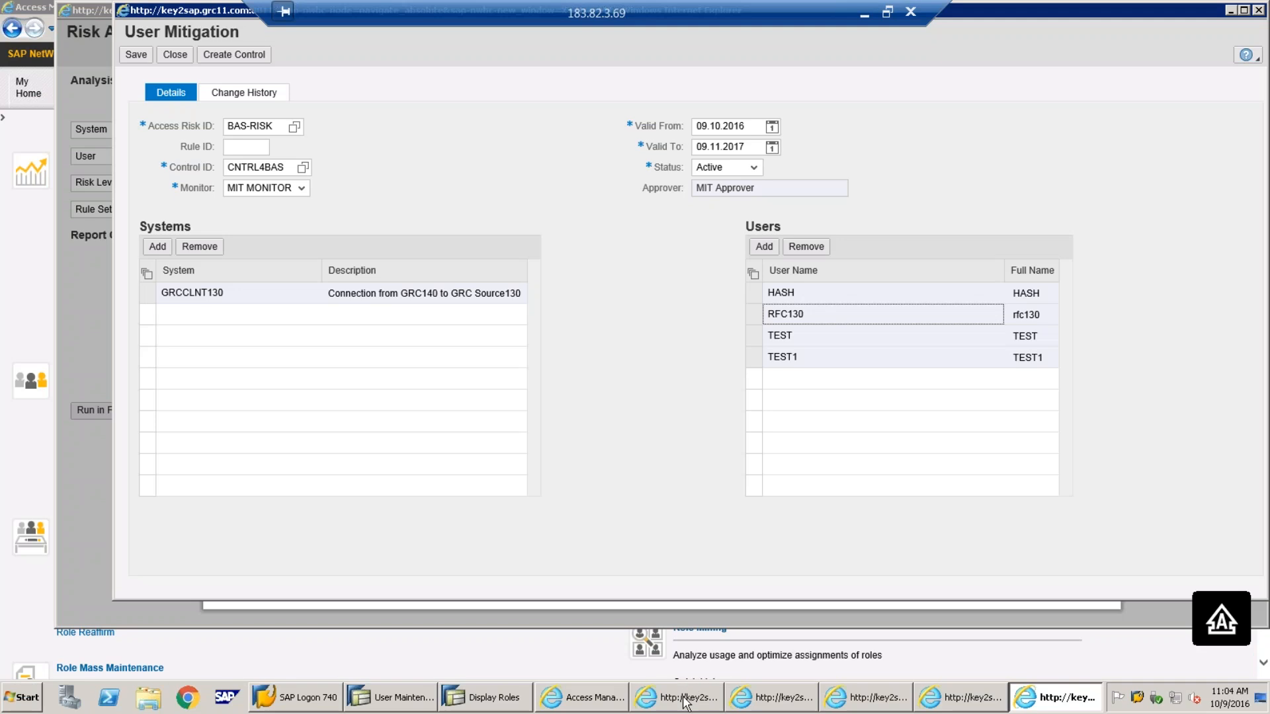
# Close the role-level risk analysis window and return to the User Mitigation form
pyautogui.click(696, 703)
pyautogui.click(696, 702)
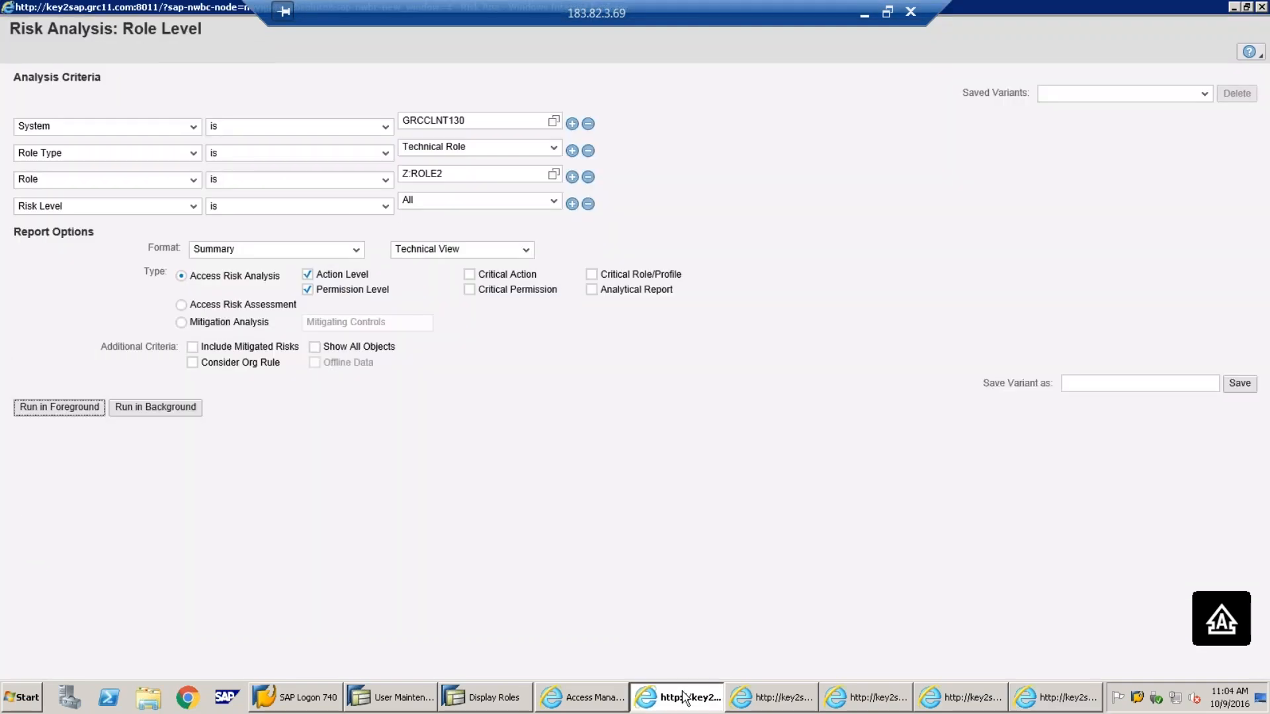
pyautogui.rightClick(690, 696)
pyautogui.click(679, 657)
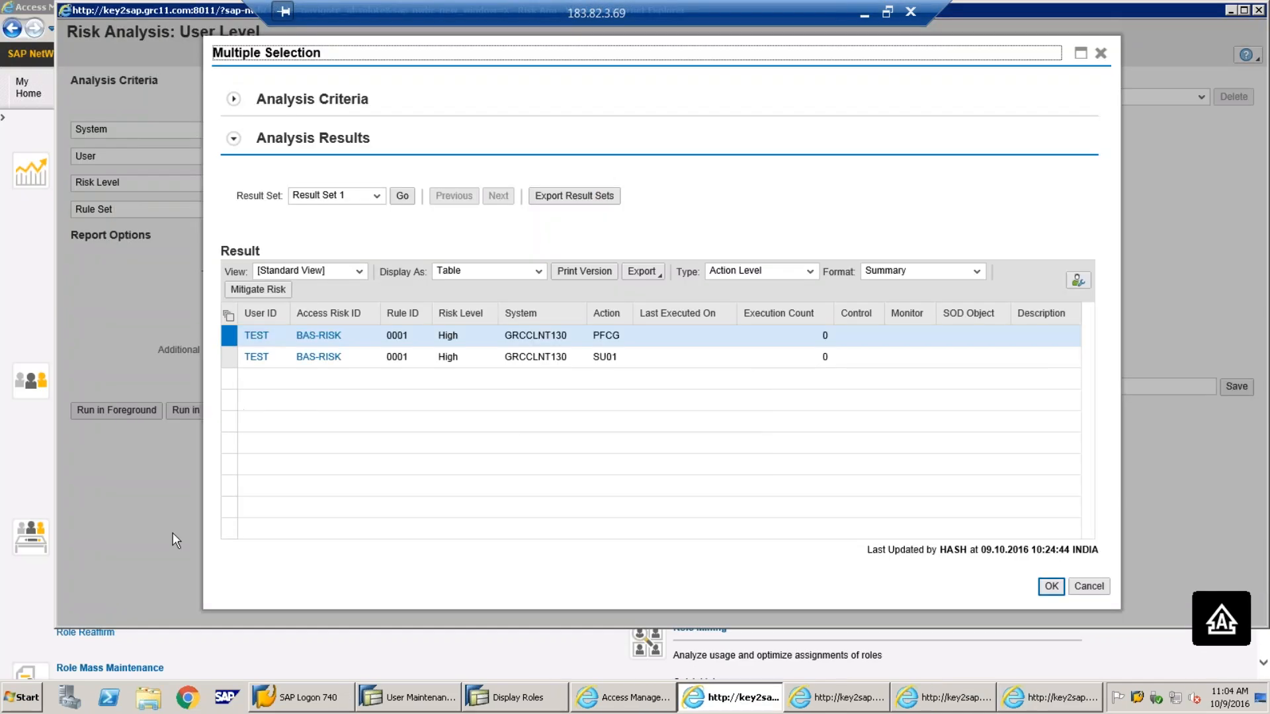
pyautogui.click(1087, 707)
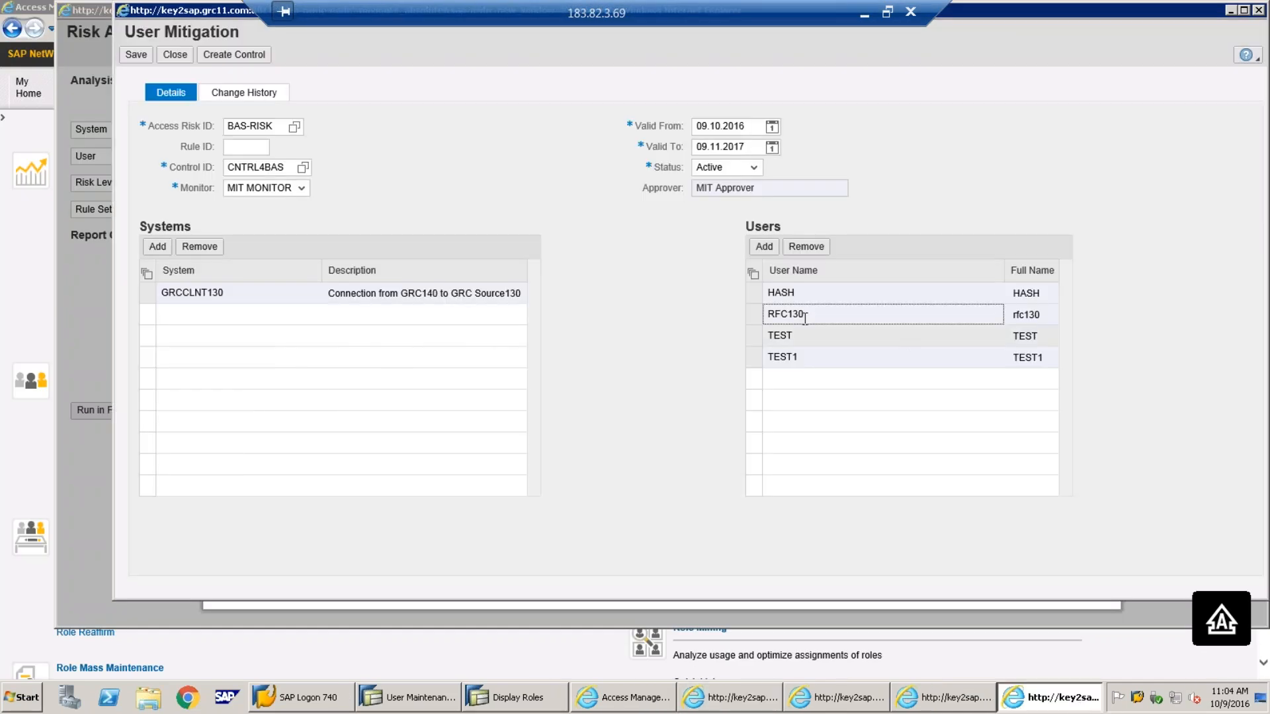
pyautogui.click(754, 316)
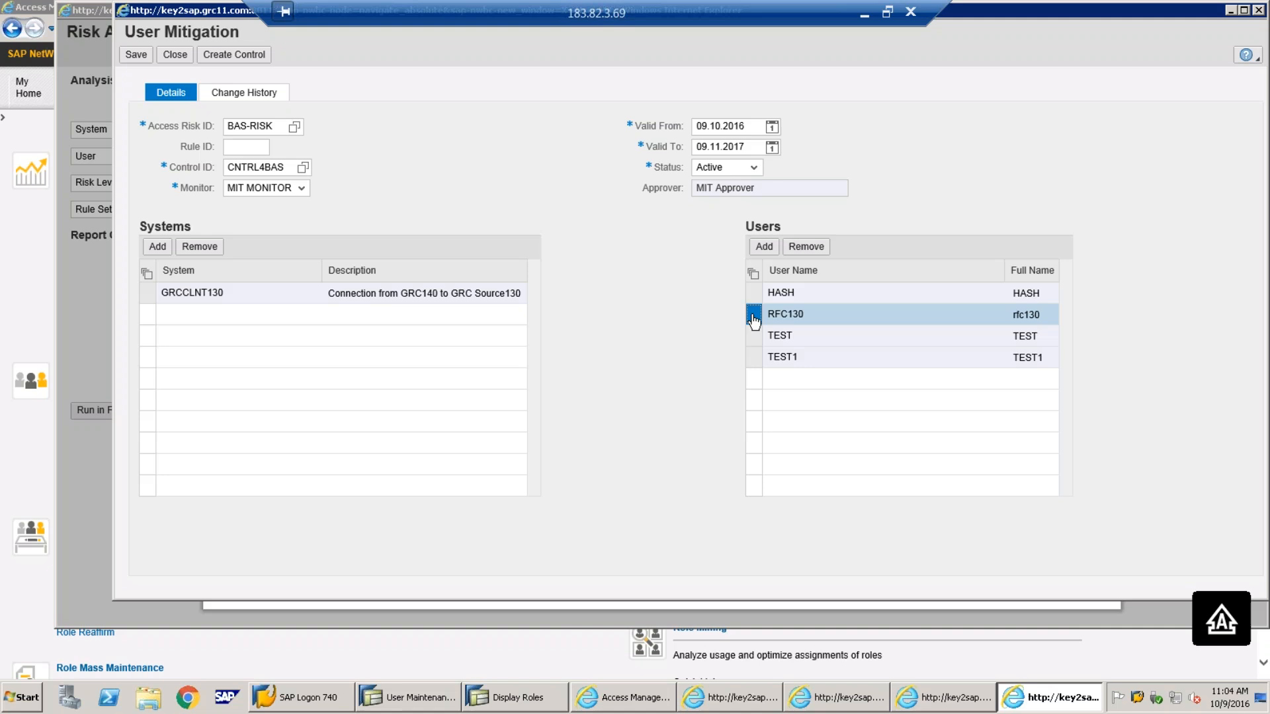
# Remove RFC130, HASH and TEST1 from the Users table, keeping only TEST, and save
pyautogui.click(806, 246)
pyautogui.click(768, 292)
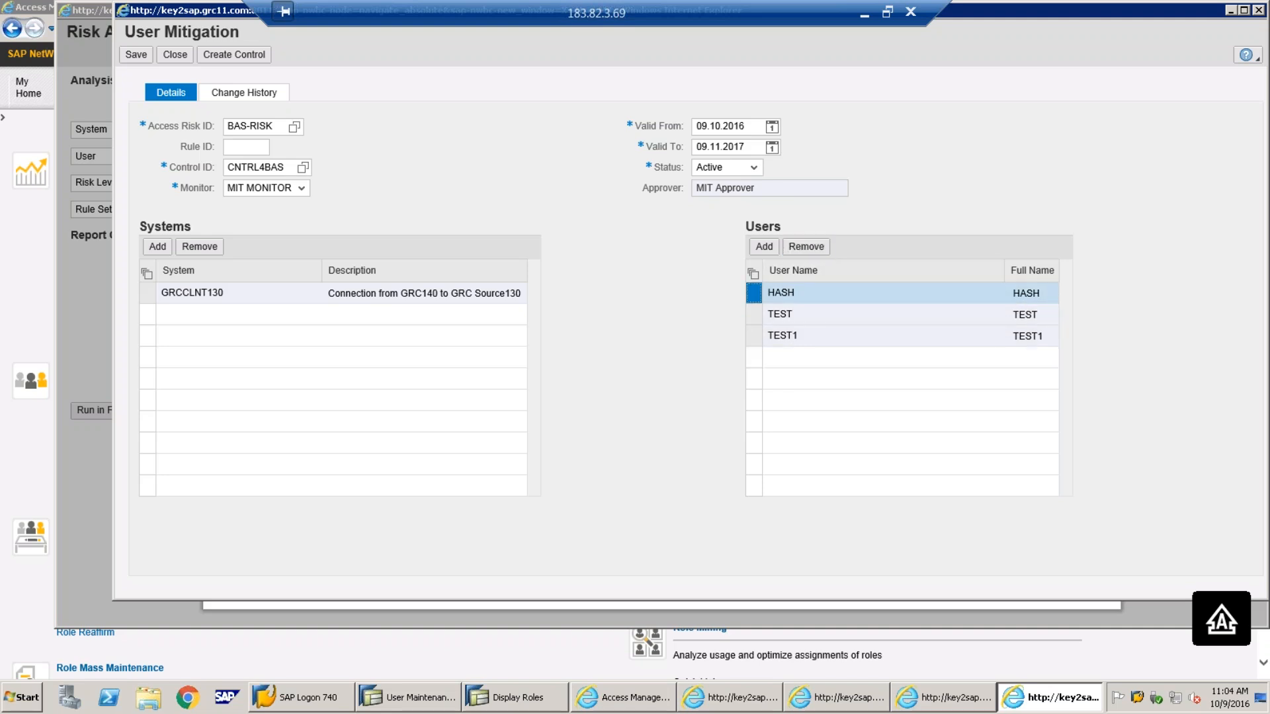
pyautogui.click(806, 247)
pyautogui.click(754, 315)
pyautogui.click(804, 247)
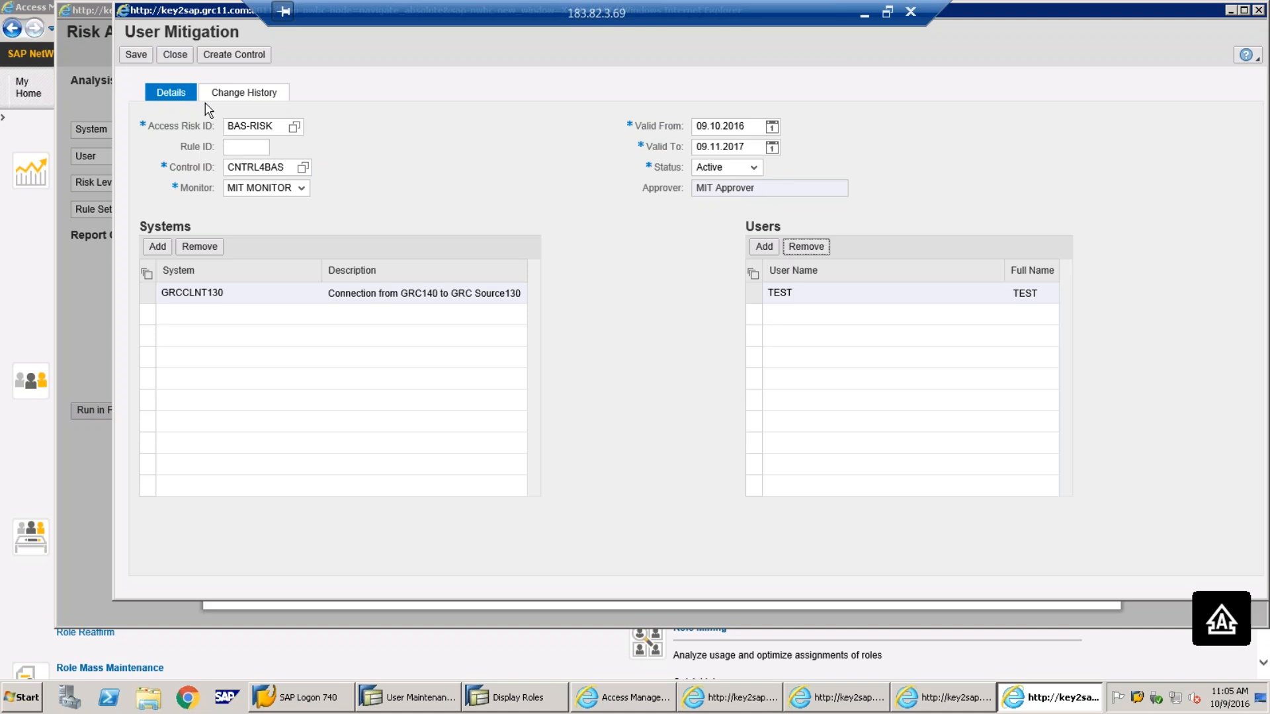
pyautogui.click(135, 57)
# Save the BAS-RISK mitigation for TEST and start a new Create Control form
pyautogui.click(136, 56)
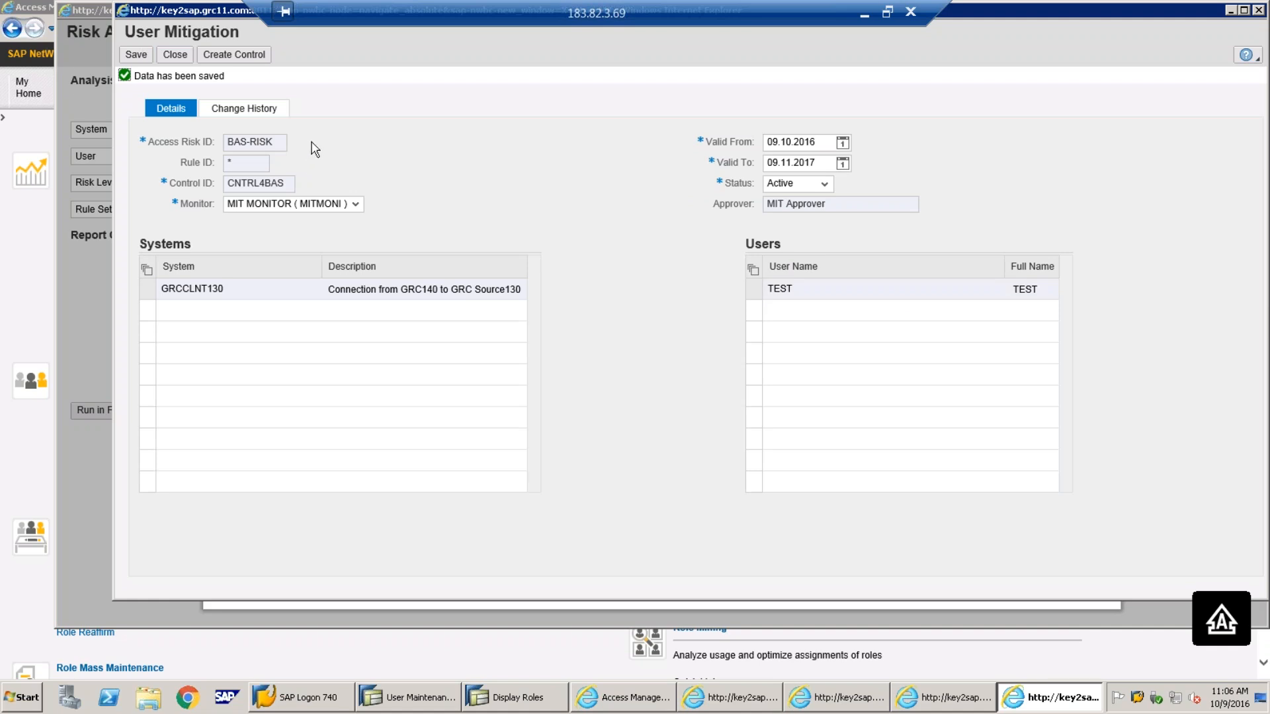
pyautogui.click(235, 56)
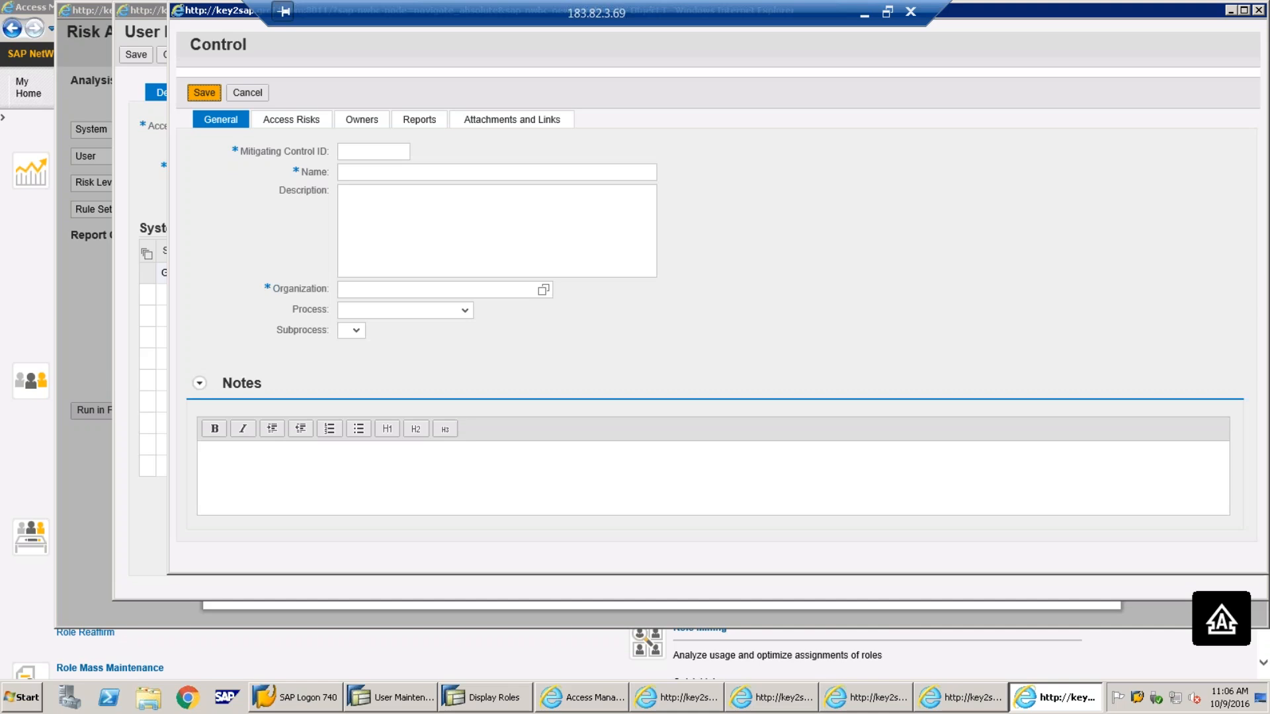
# Close the new control form without saving it
pyautogui.moveTo(218, 14); pyautogui.dragTo(170, 123)
pyautogui.click(1210, 118)
pyautogui.click(622, 355)
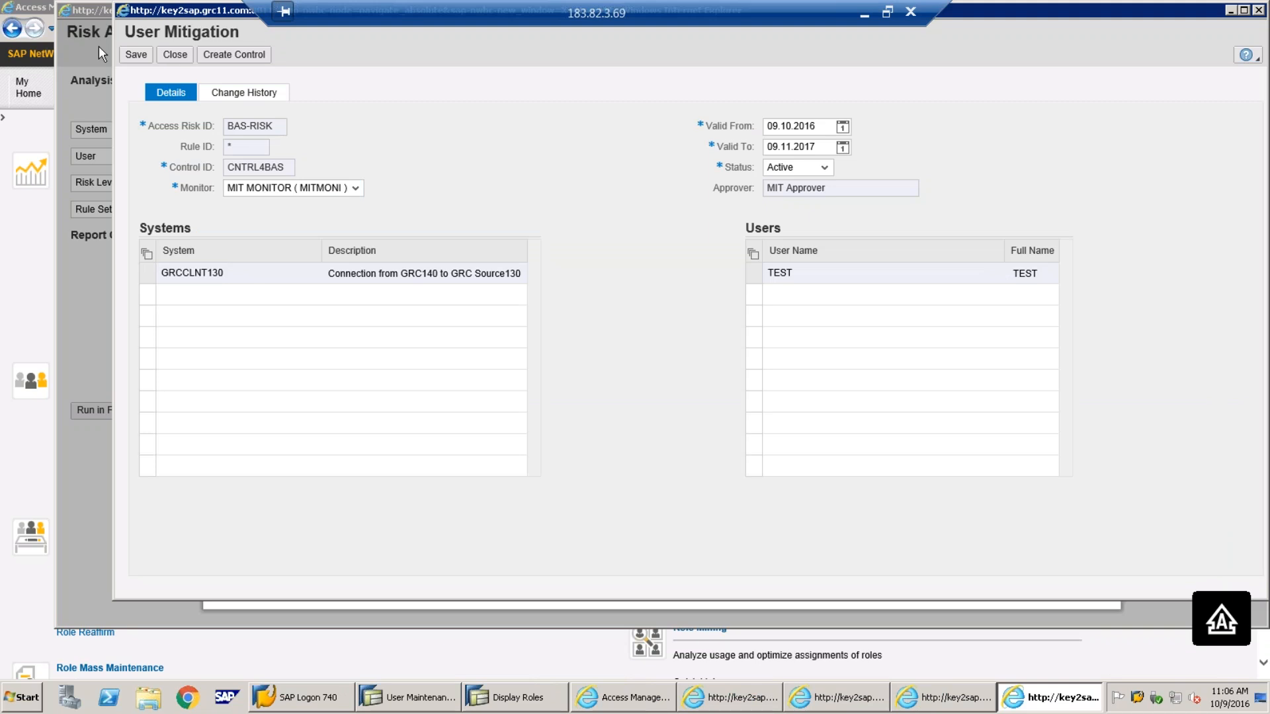
# Close User Mitigation, review TEST's CNTRL4BAS entry in SOD User Mitigations, then close it
pyautogui.click(184, 60)
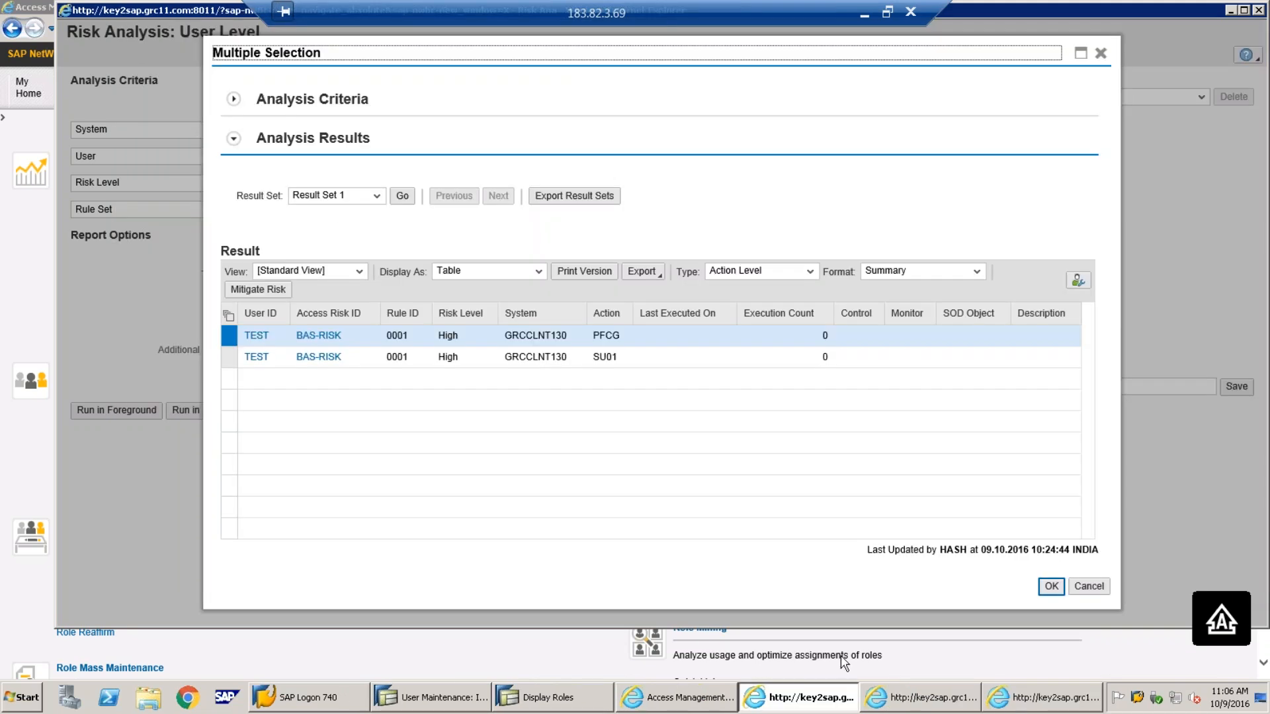
pyautogui.click(1052, 702)
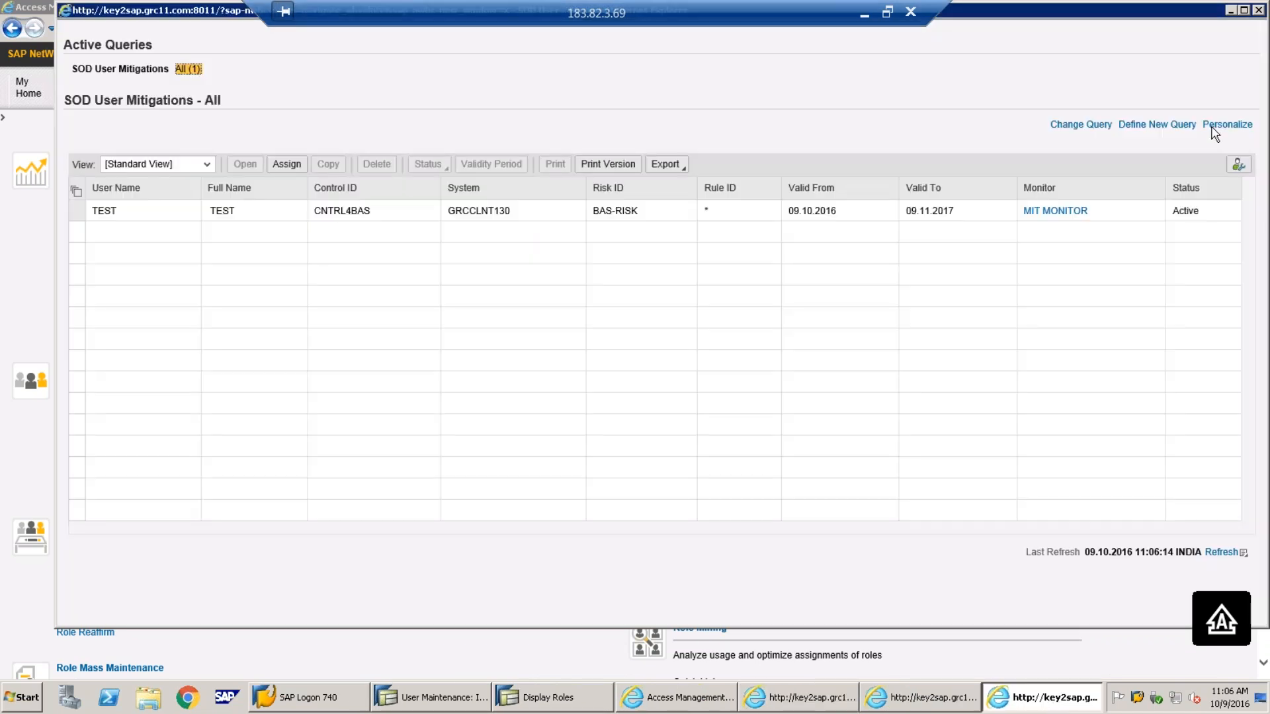
pyautogui.moveTo(166, 15); pyautogui.dragTo(153, 64)
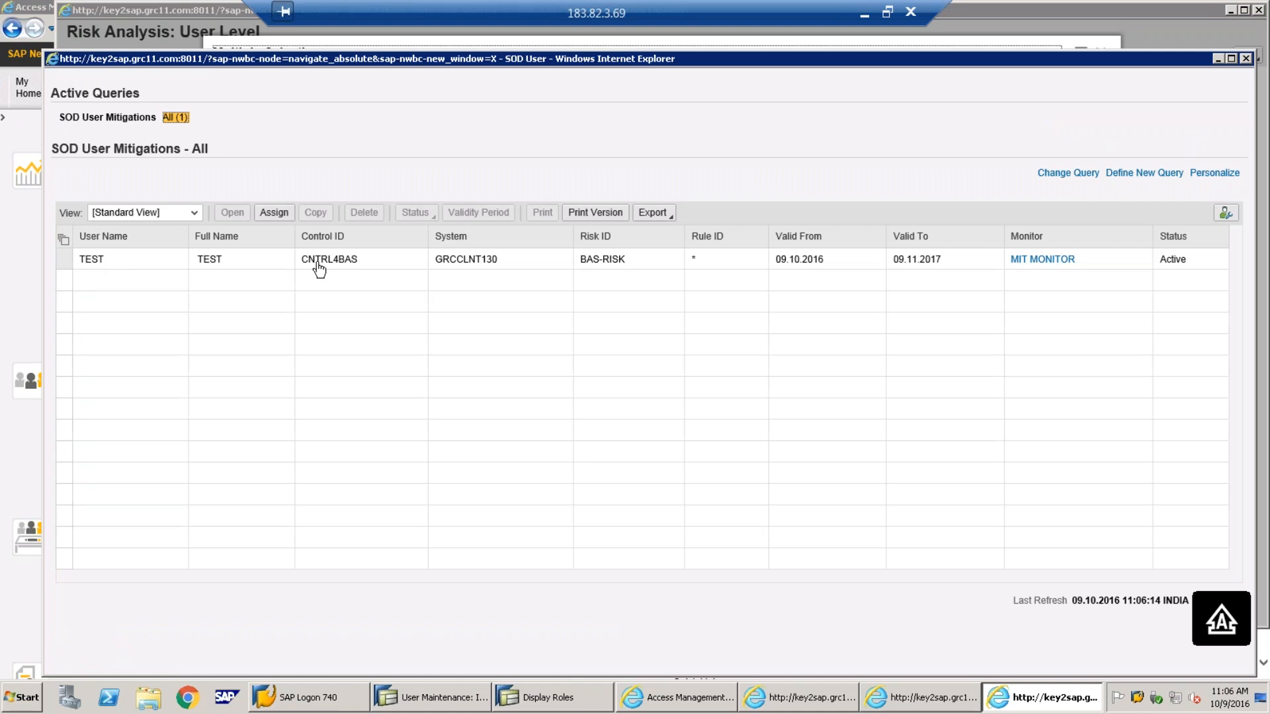
pyautogui.click(1245, 58)
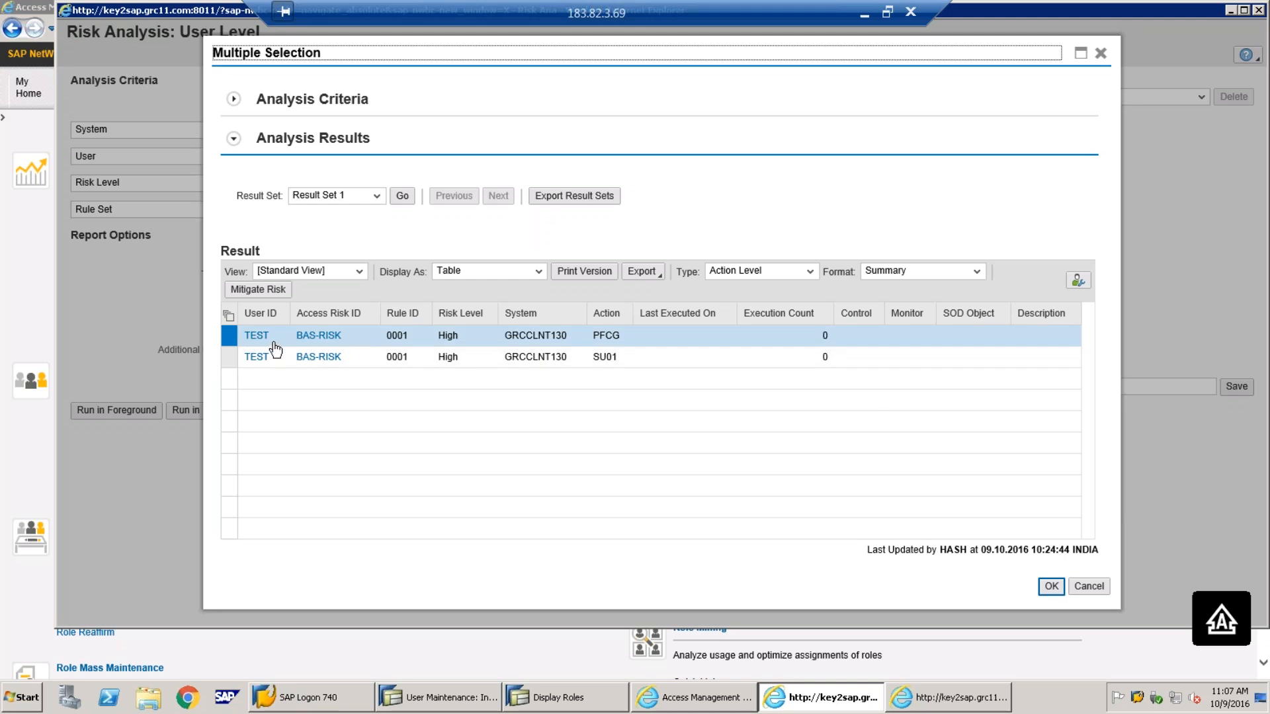
# Close the previous risk analysis results and the error window
pyautogui.click(1102, 56)
pyautogui.click(852, 698)
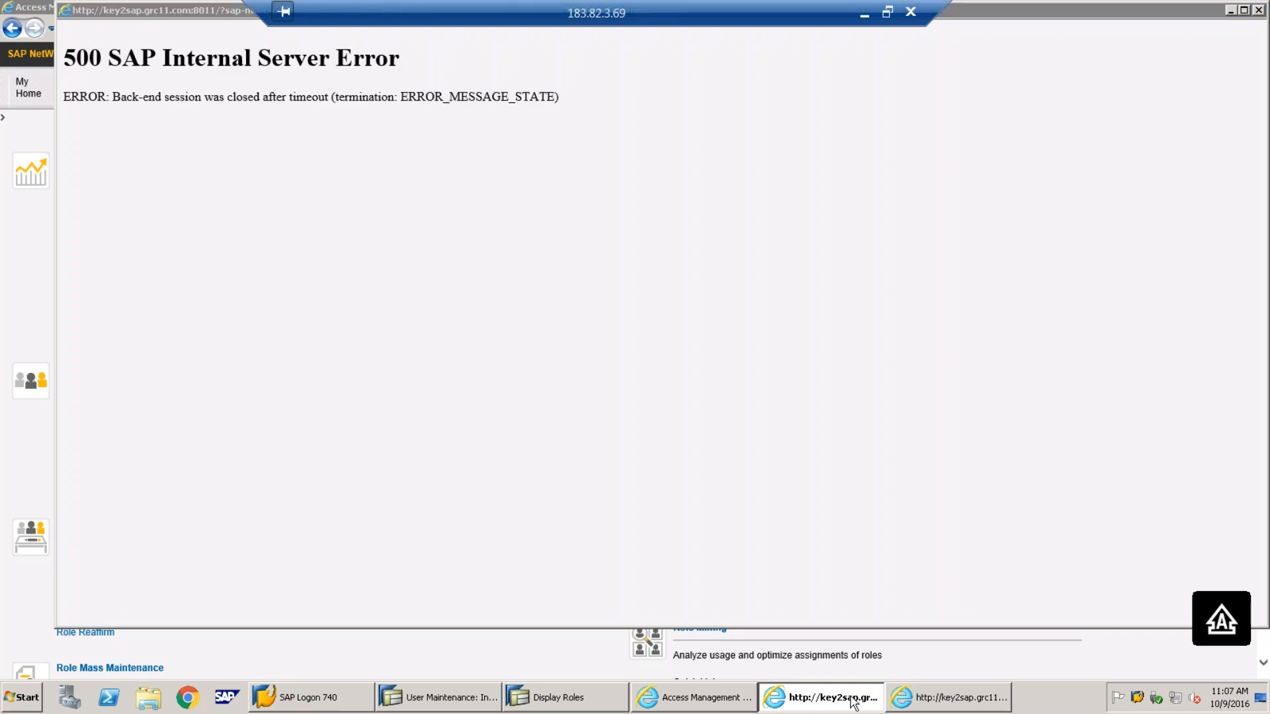
pyautogui.rightClick(851, 698)
pyautogui.click(833, 661)
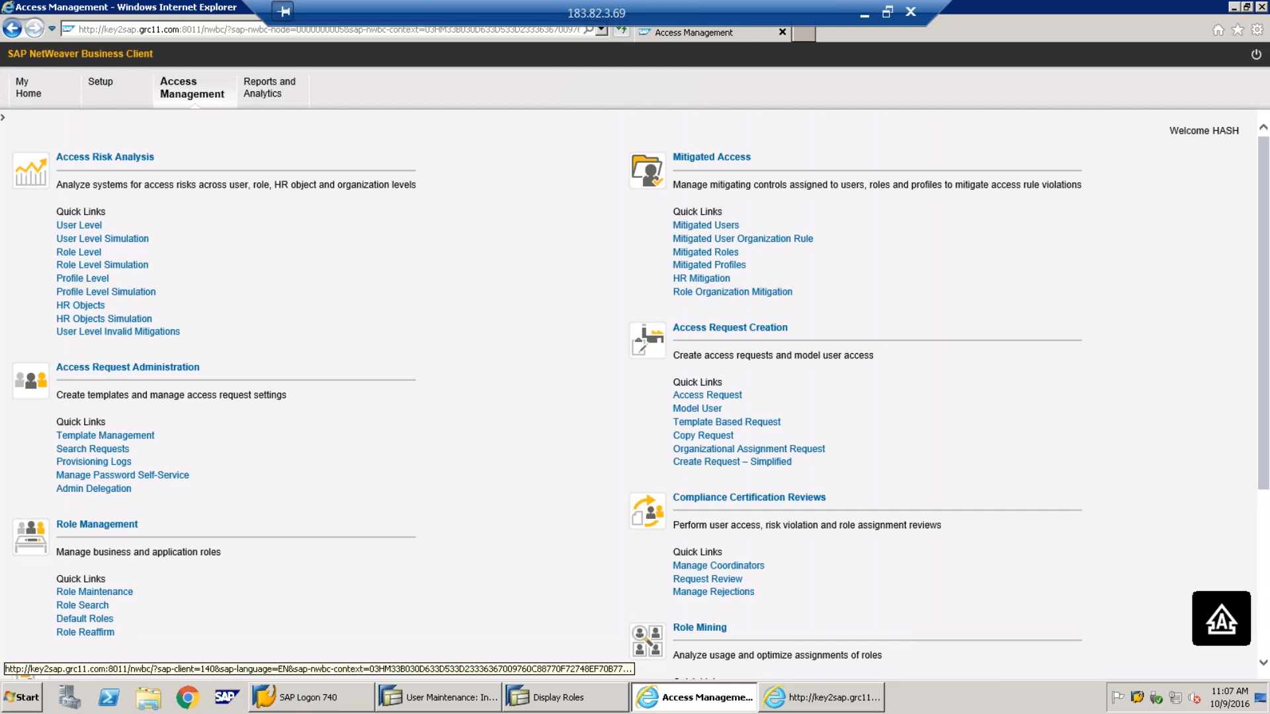
# Start a user-level risk analysis with system GRCCLNT130 and user TEST
pyautogui.click(70, 227)
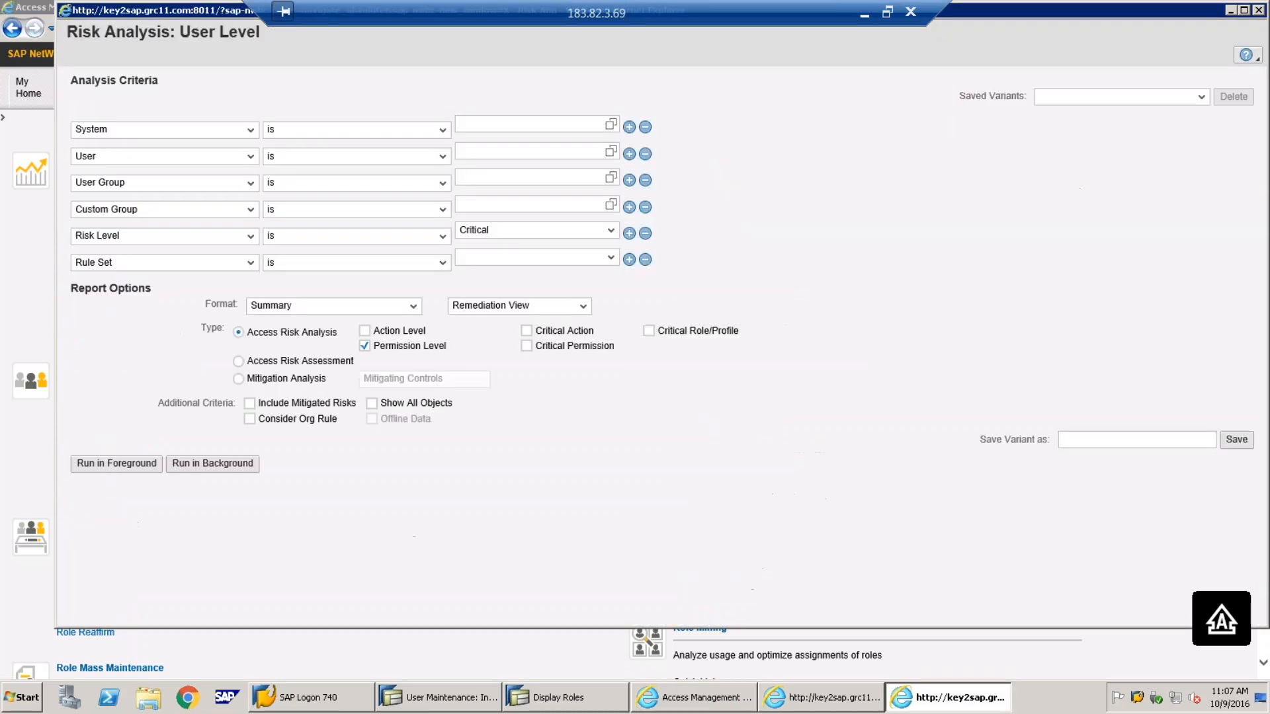
pyautogui.click(610, 125)
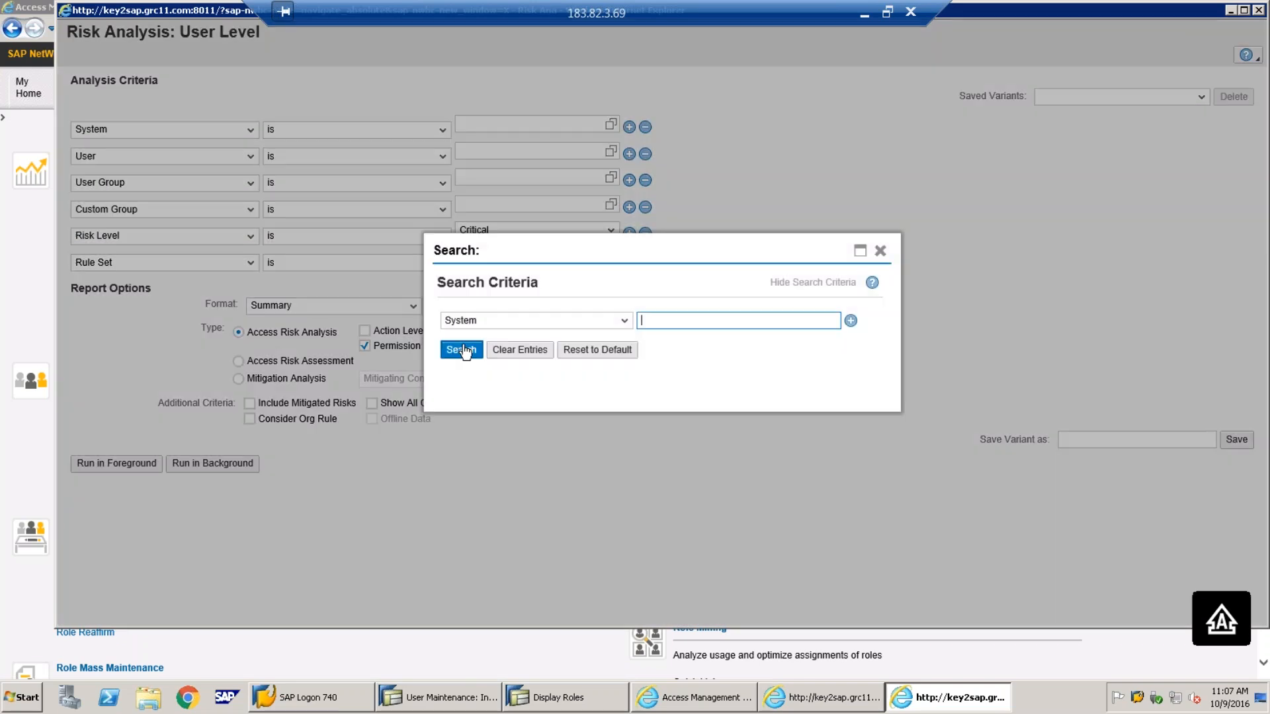
pyautogui.click(461, 313)
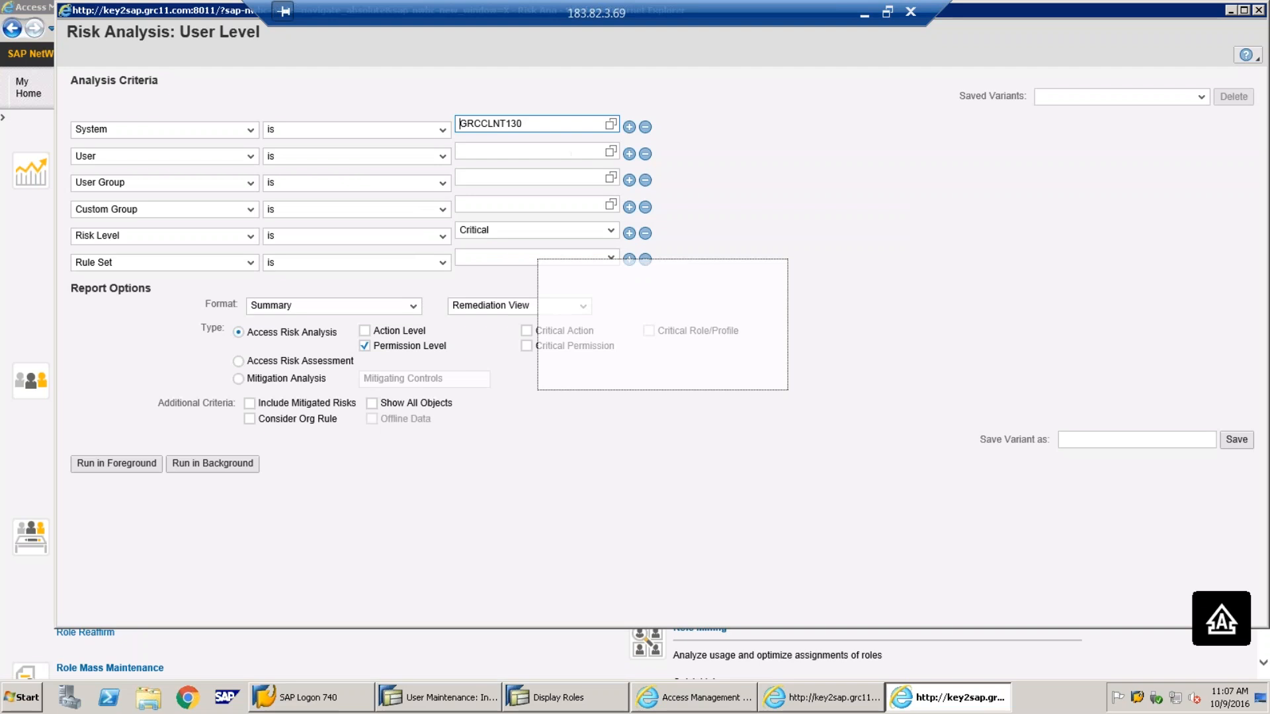
pyautogui.click(610, 151)
pyautogui.click(461, 381)
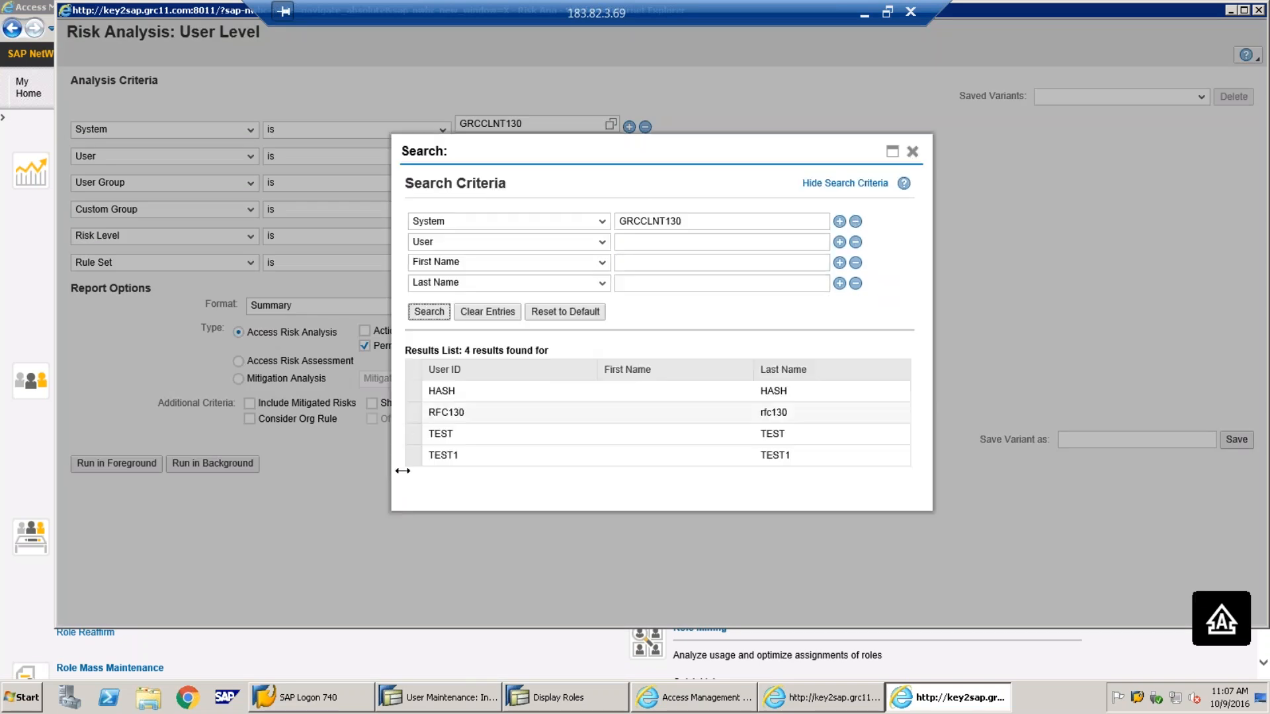
pyautogui.doubleClick(417, 434)
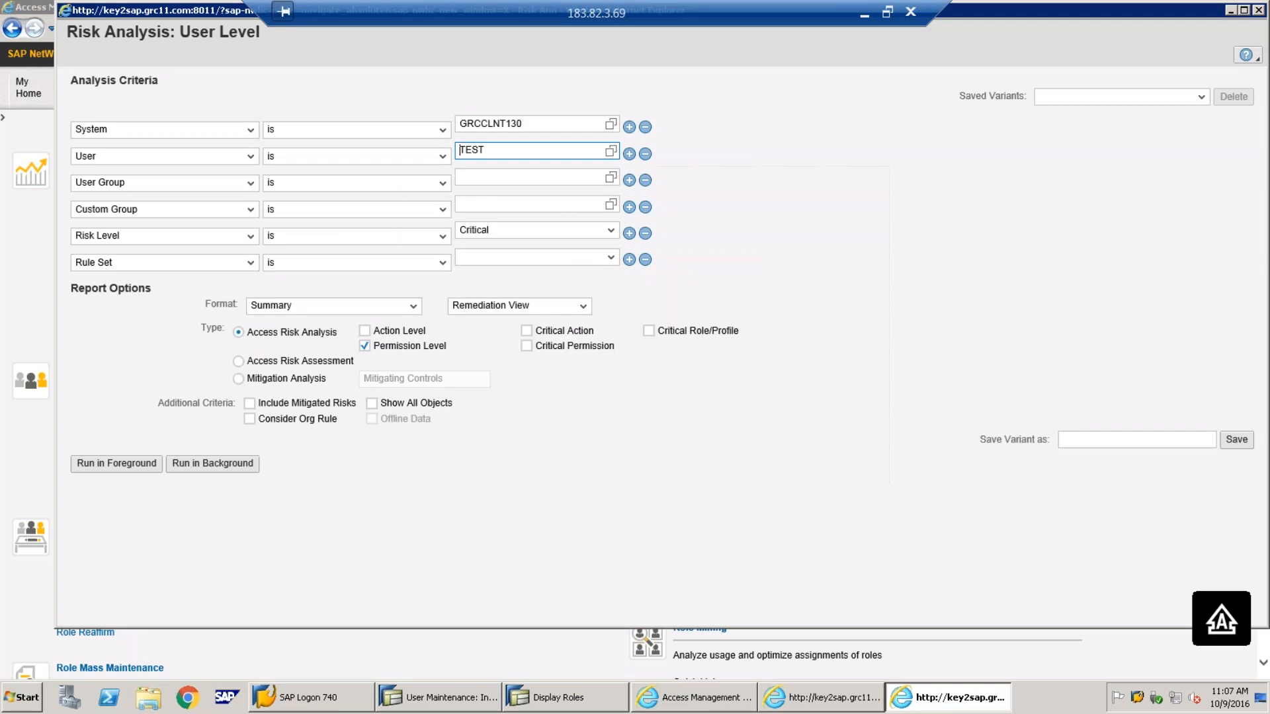
# Remove the User Group and Custom Group rows, and set Risk Level All and Demo Ruleset
pyautogui.click(645, 181)
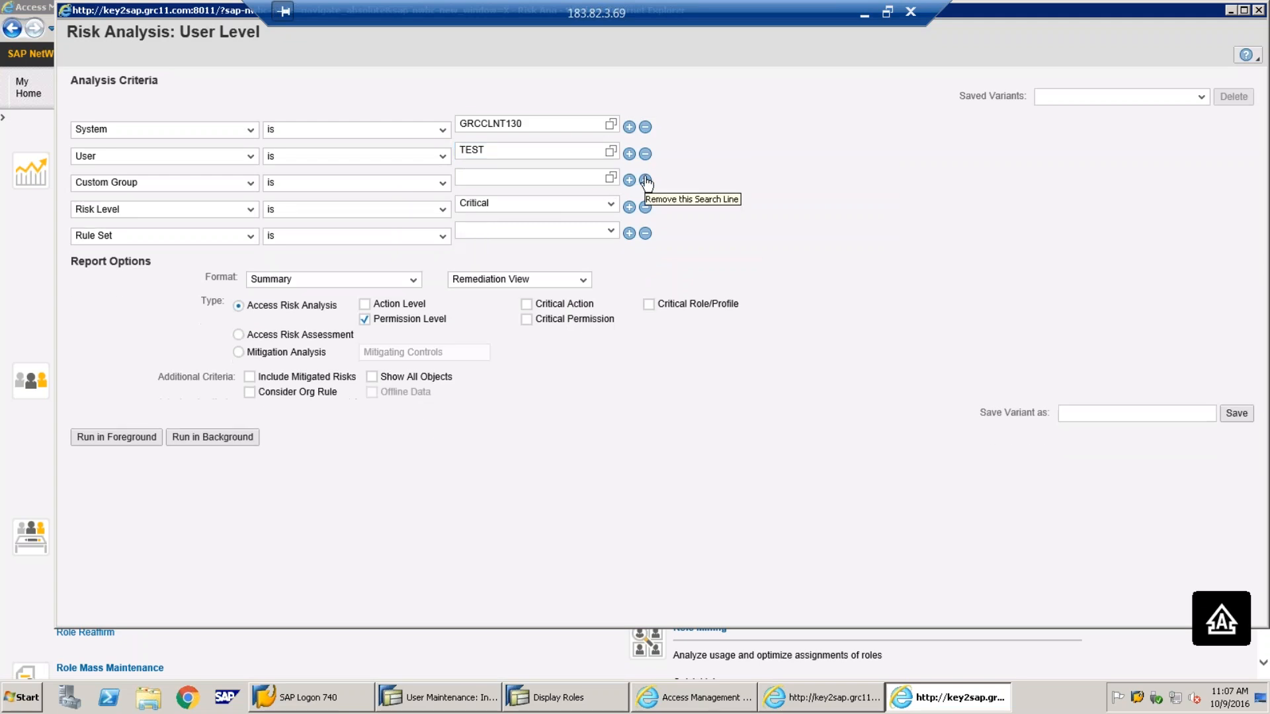
pyautogui.click(645, 181)
pyautogui.click(610, 178)
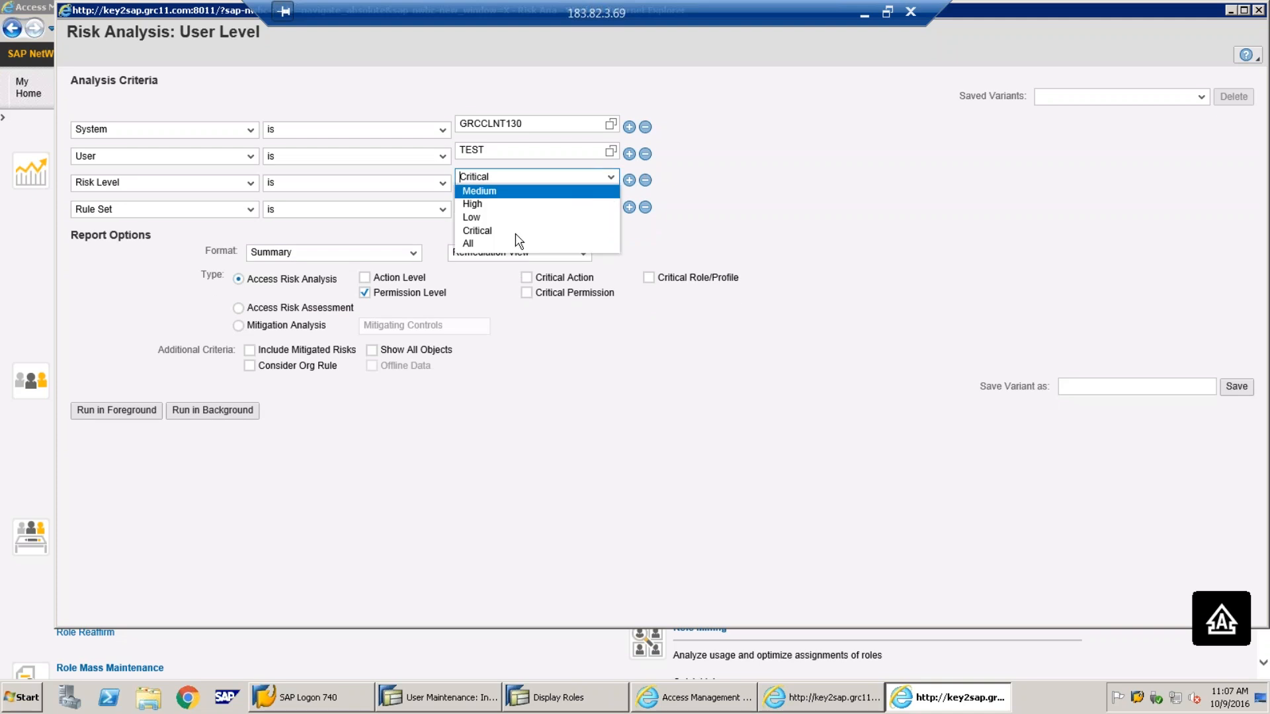
pyautogui.click(513, 243)
pyautogui.click(492, 204)
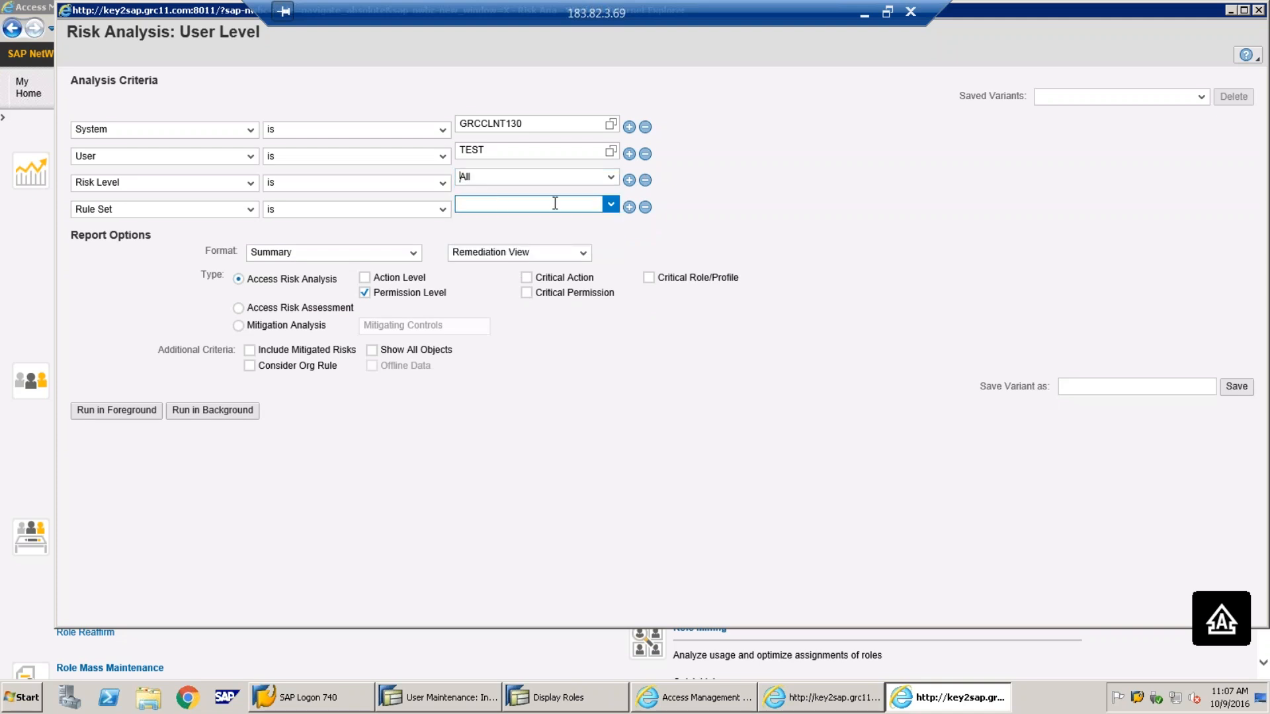
pyautogui.click(609, 205)
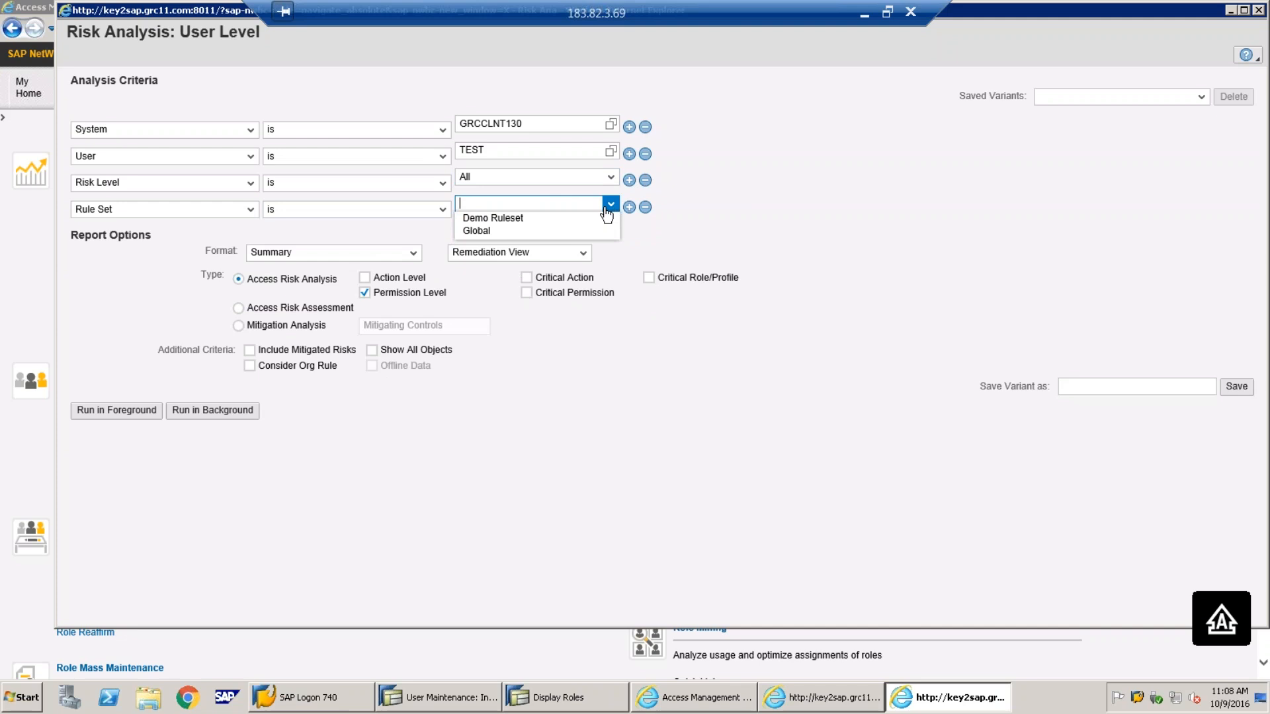
pyautogui.click(497, 219)
# Choose Technical View with Action Level analysis and run it in the foreground
pyautogui.click(506, 253)
pyautogui.click(502, 265)
pyautogui.click(364, 278)
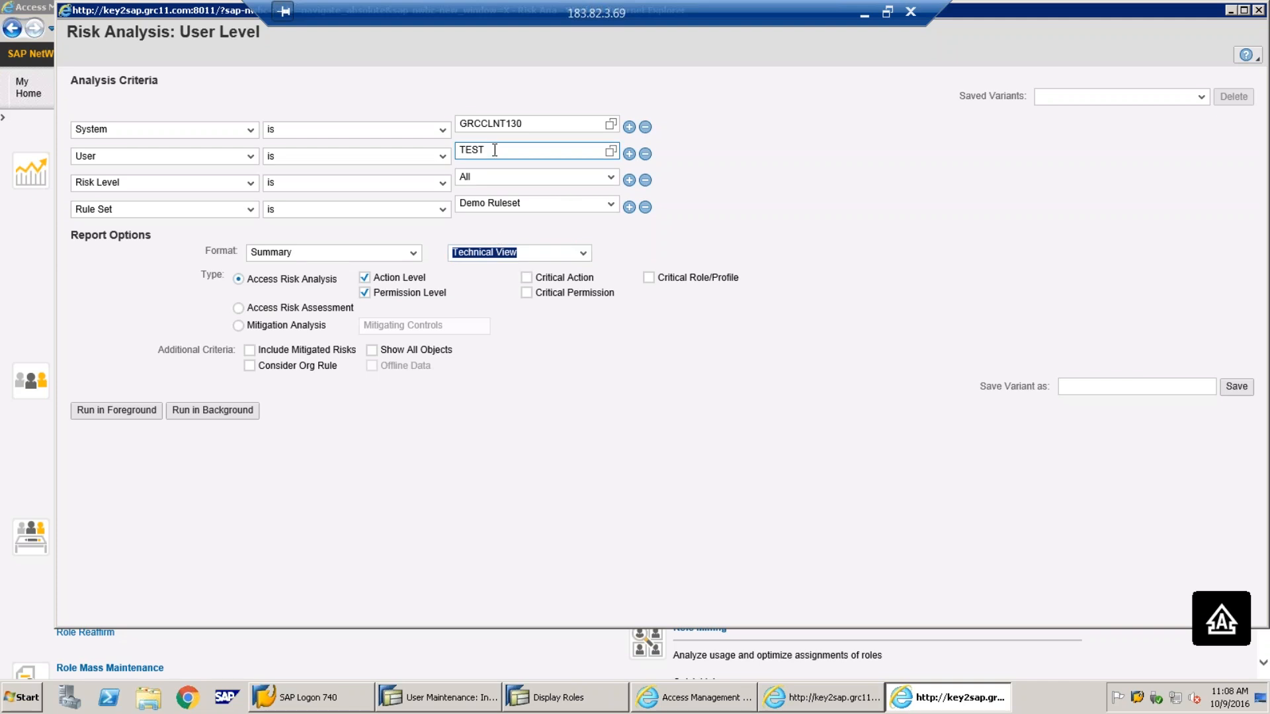
pyautogui.click(116, 413)
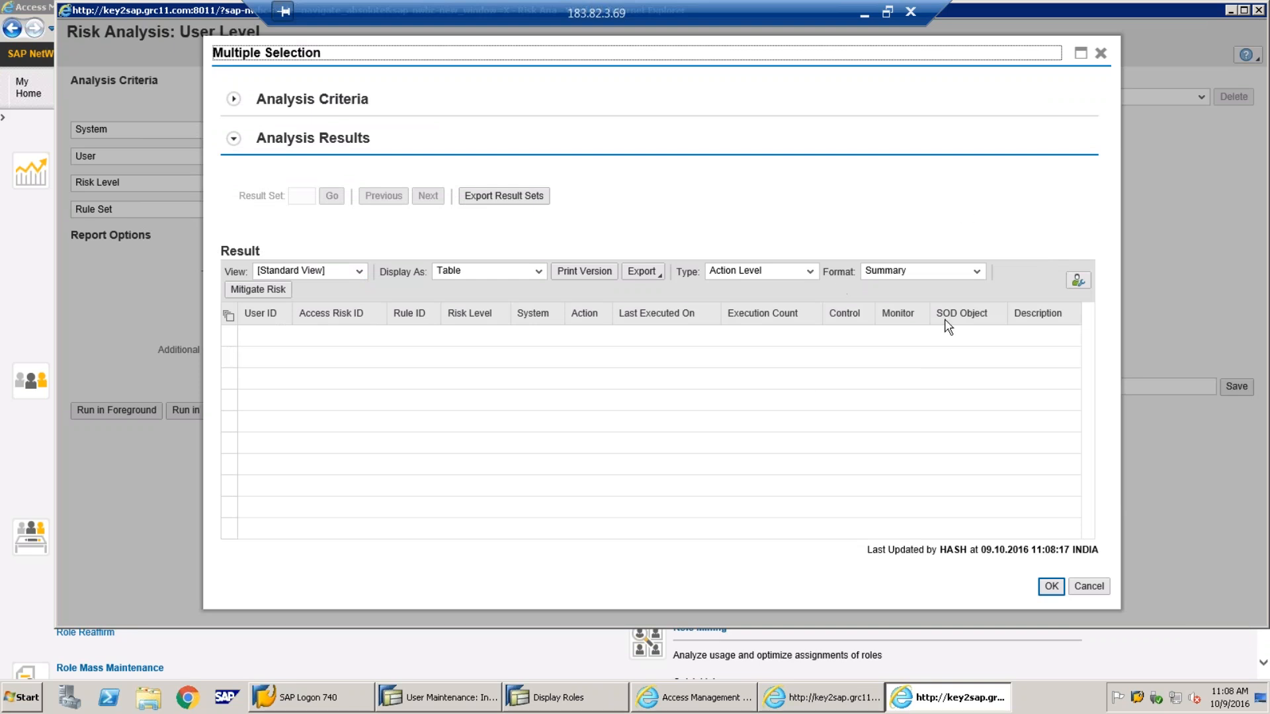
# After checking the empty result table, minimize Remote Desktop to show the PowerPoint risk diagram
pyautogui.click(864, 13)
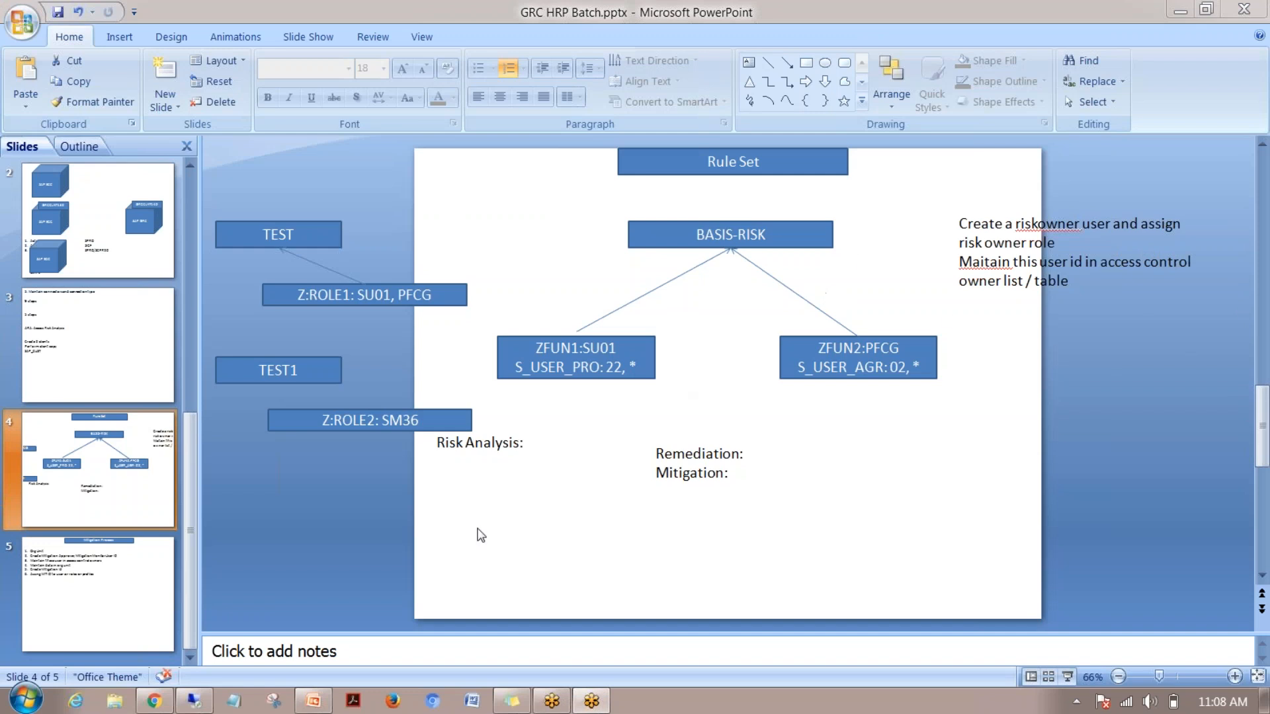
# Switch back to the Remote Desktop SAP session from the taskbar
pyautogui.click(196, 701)
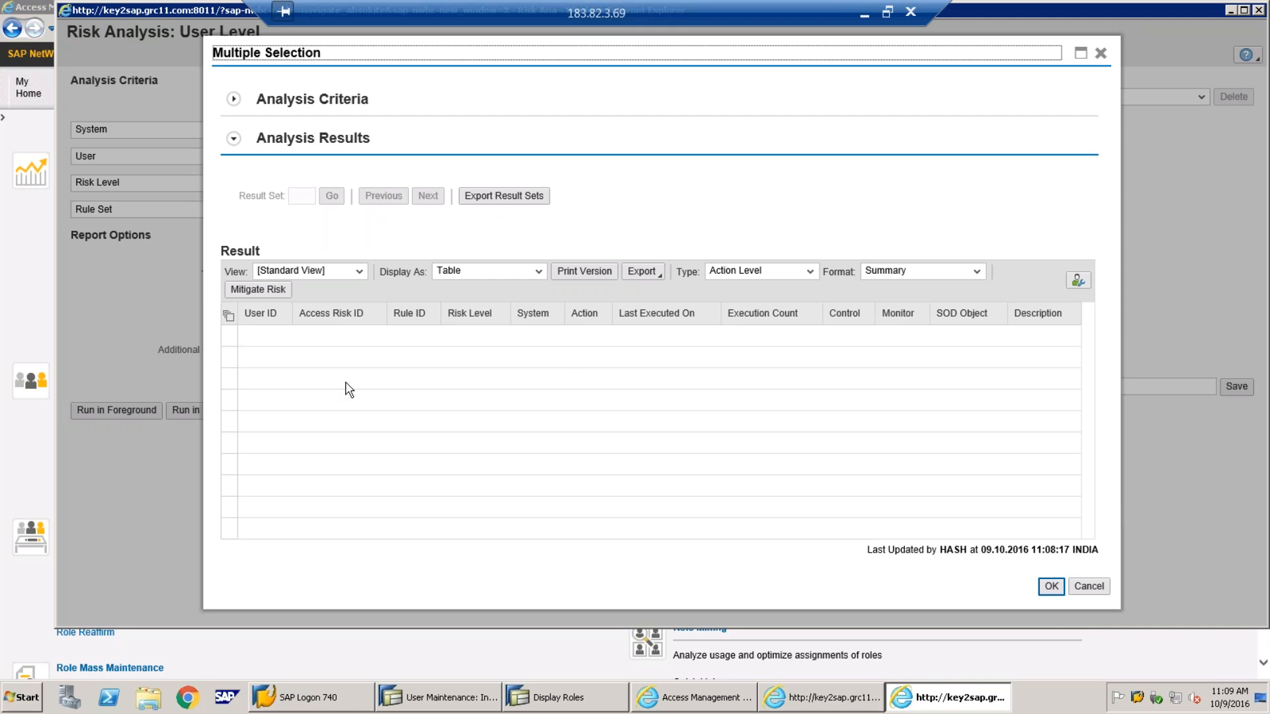
# Rerun TEST's analysis, then run it again with Include Mitigated Risks ticked
pyautogui.click(1051, 586)
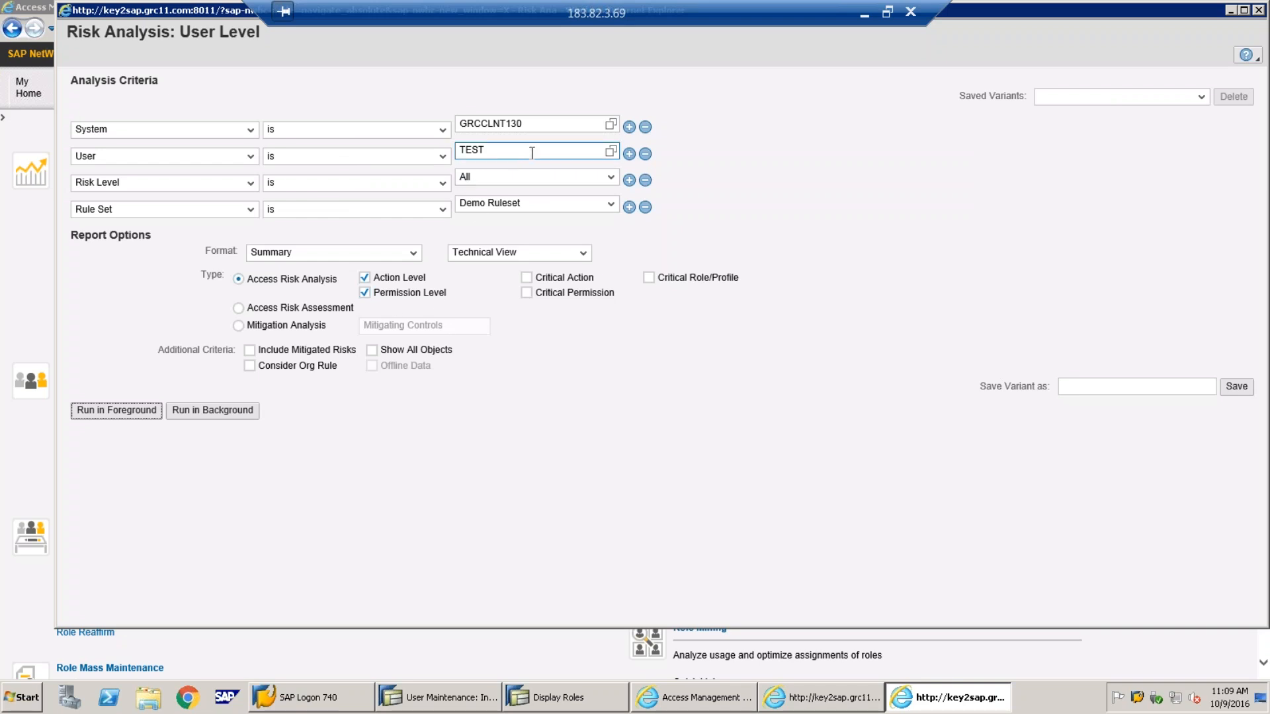
pyautogui.click(146, 418)
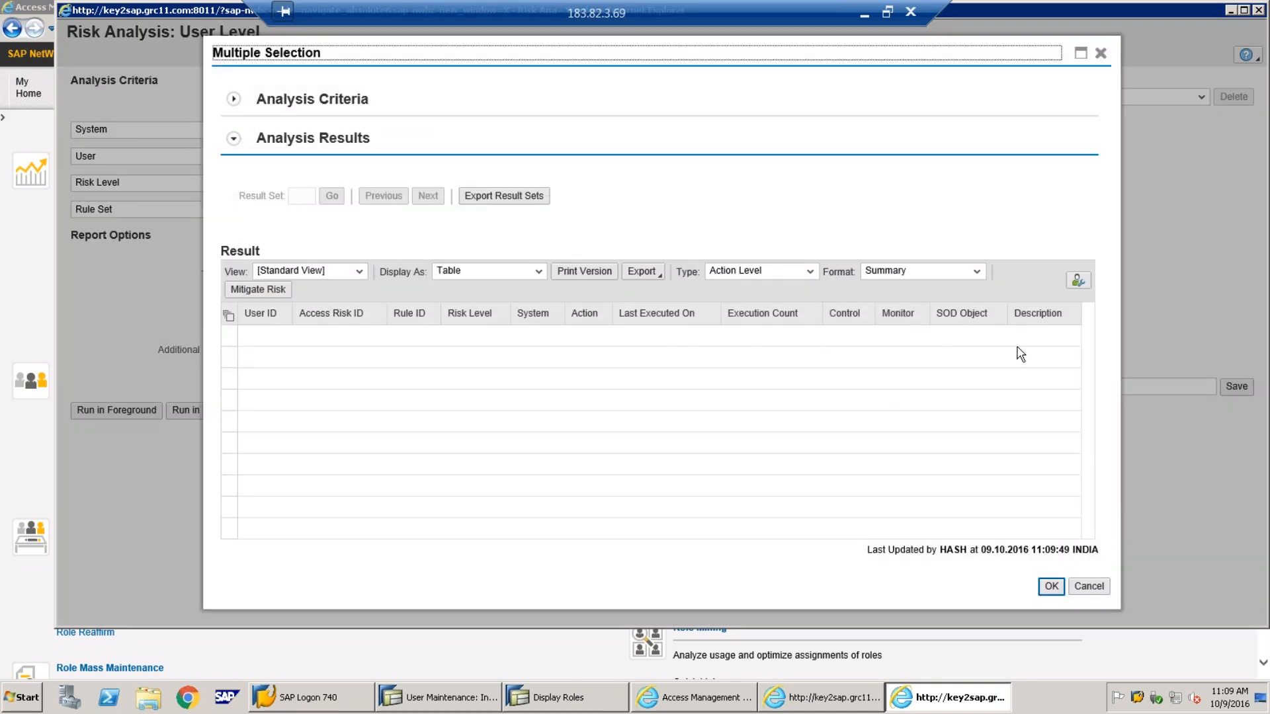
pyautogui.click(1052, 587)
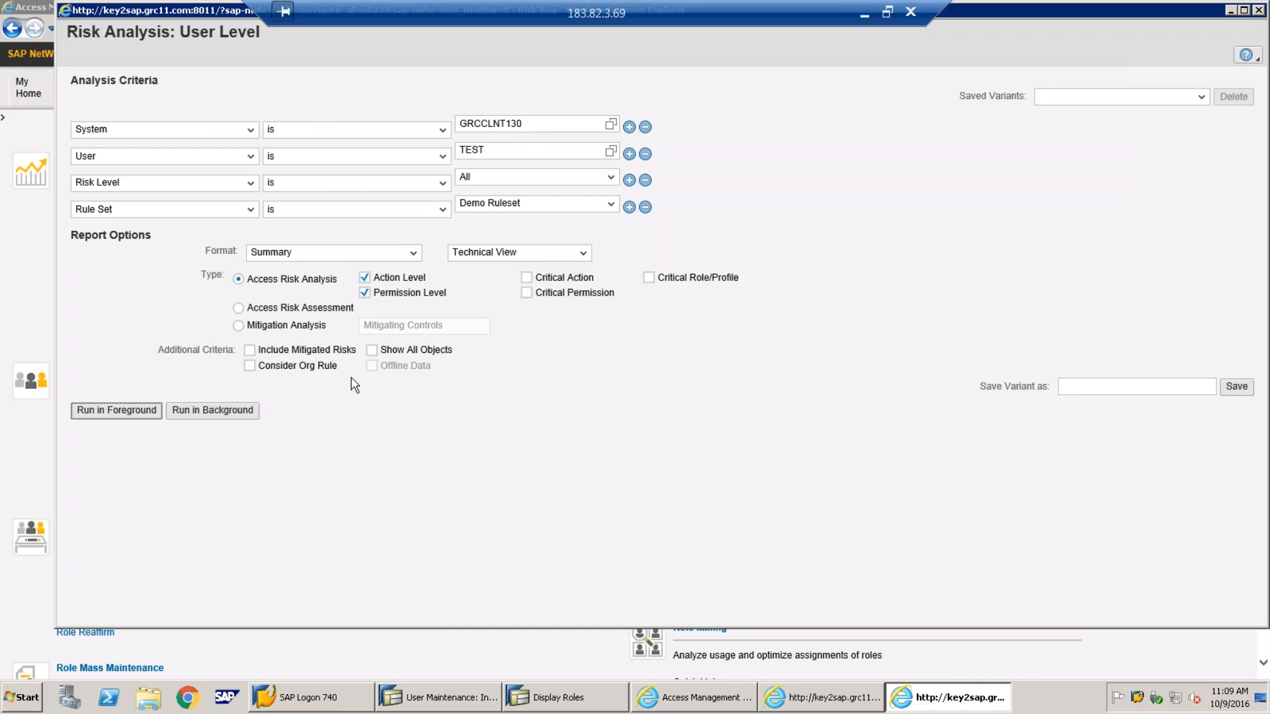
pyautogui.click(253, 352)
pyautogui.click(157, 410)
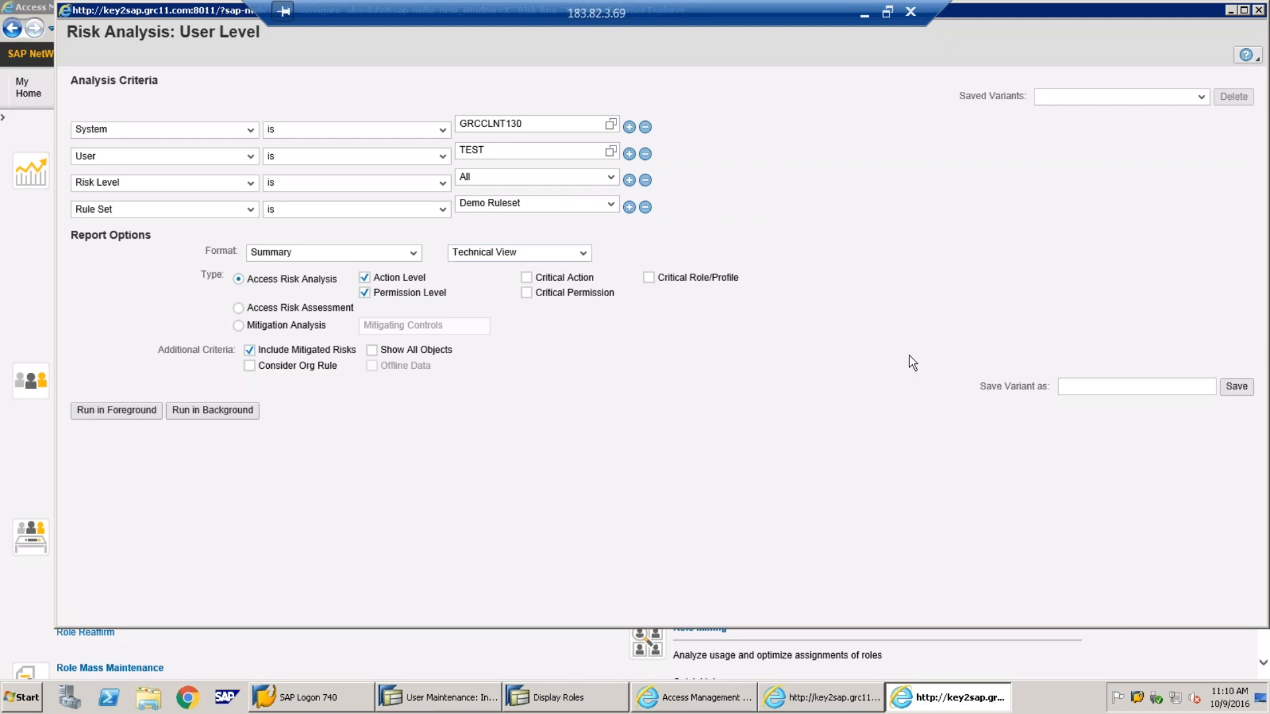
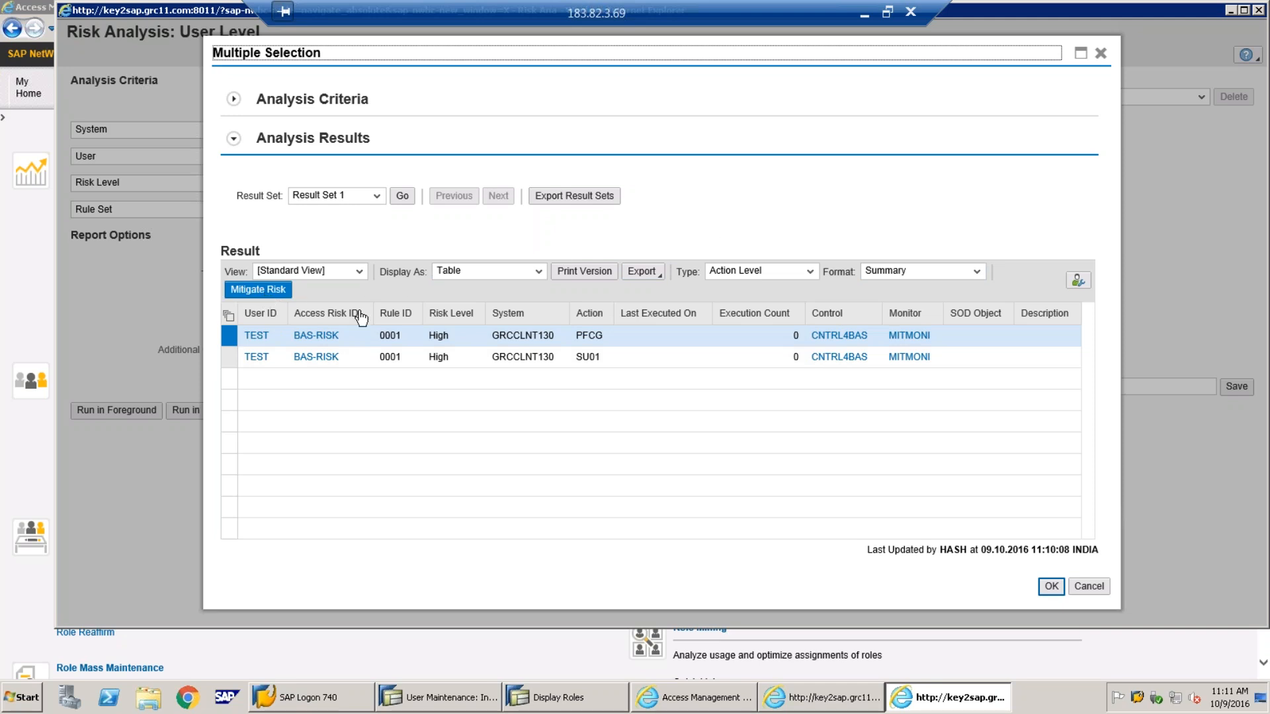
# Start a mitigation assignment row for BASIS RISK and browse the access risk IDs without choosing one
pyautogui.click(244, 295)
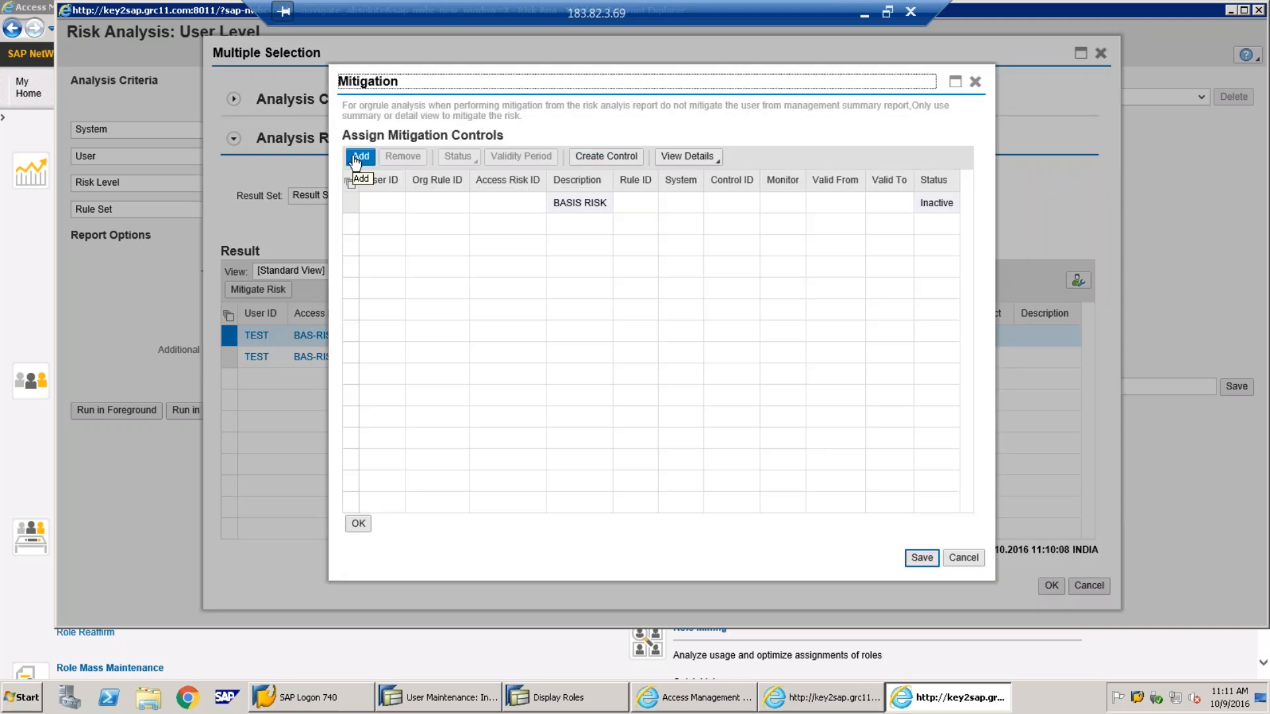
pyautogui.click(358, 159)
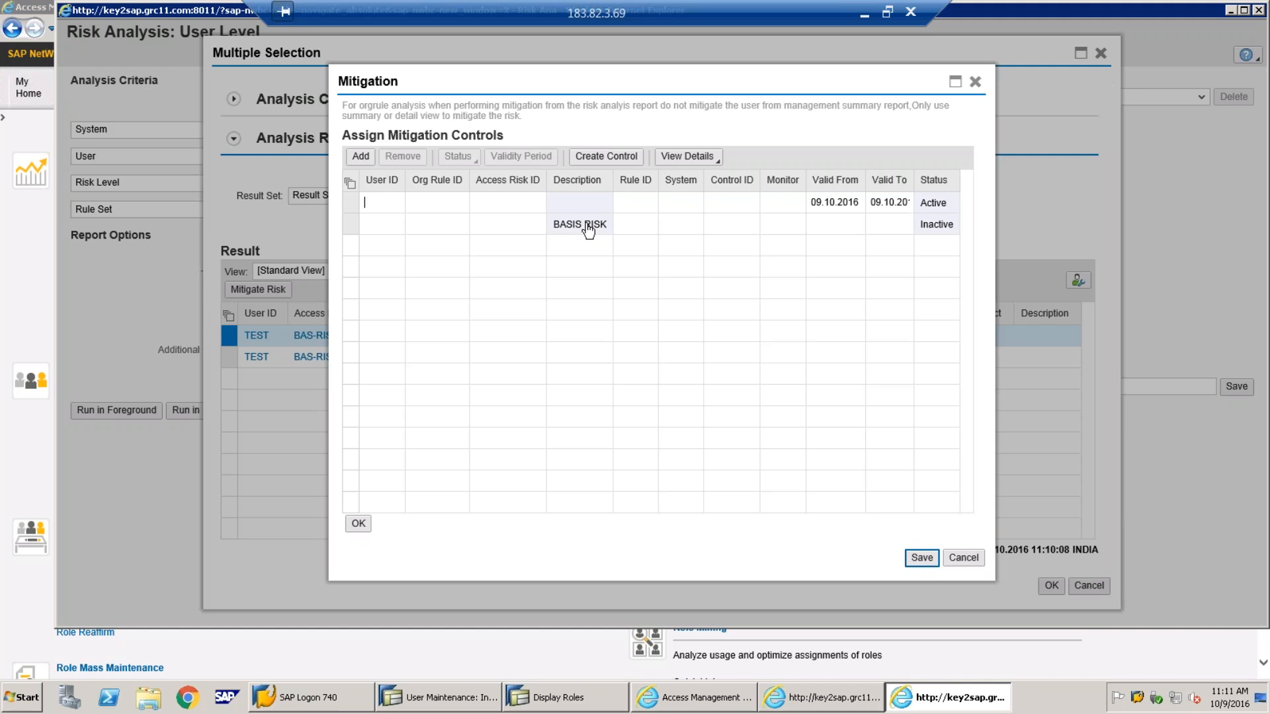
pyautogui.click(529, 226)
pyautogui.click(556, 225)
pyautogui.click(478, 351)
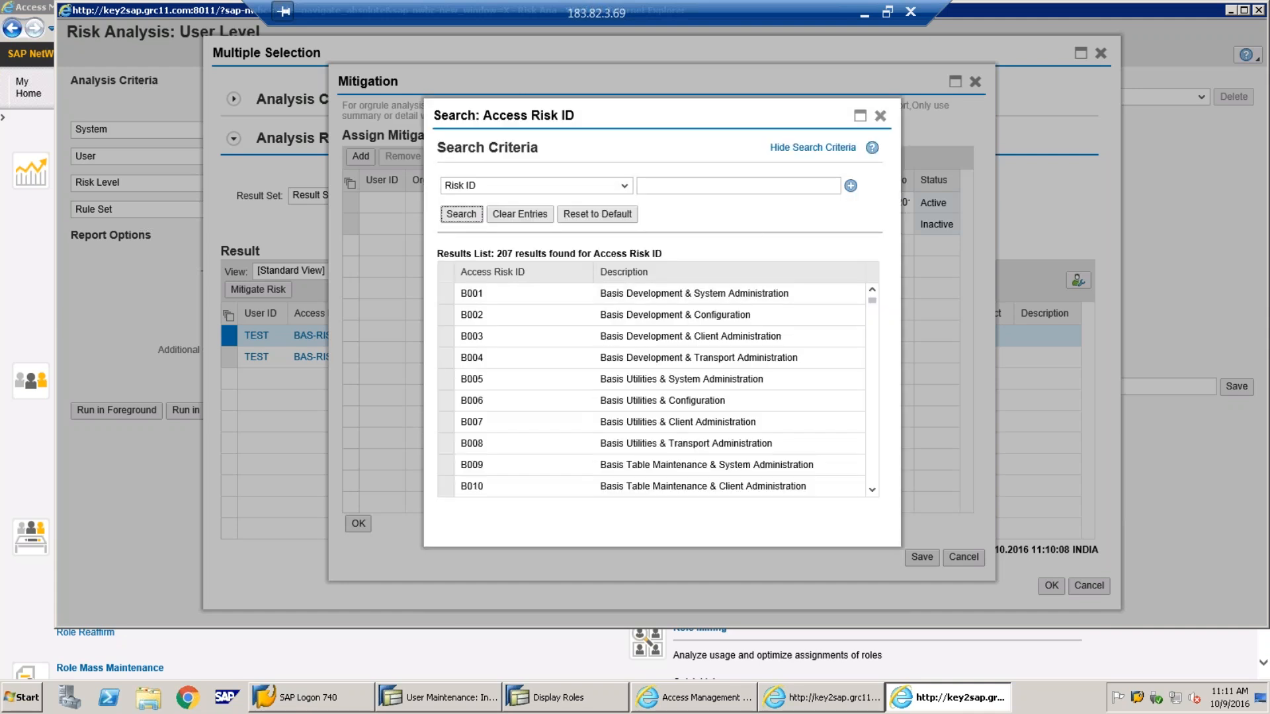
pyautogui.click(879, 116)
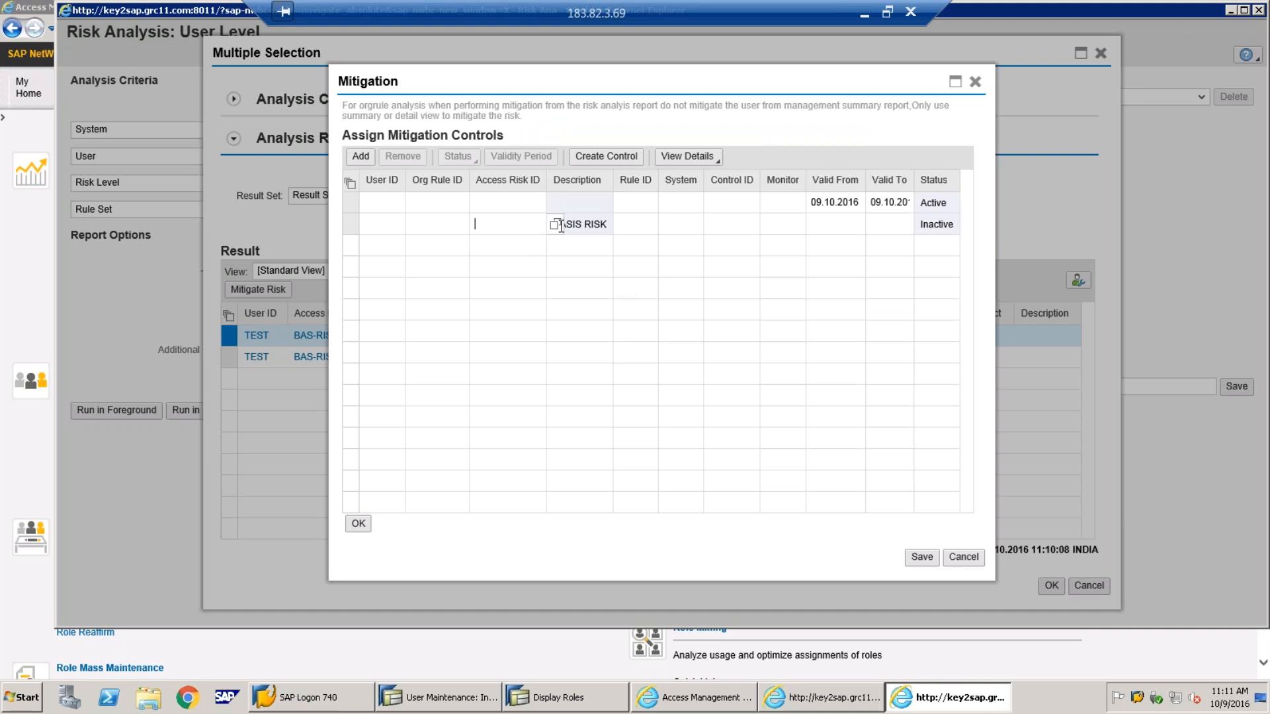
# Look up mitigating control IDs for the BASIS RISK row; the search comes back empty
pyautogui.click(717, 225)
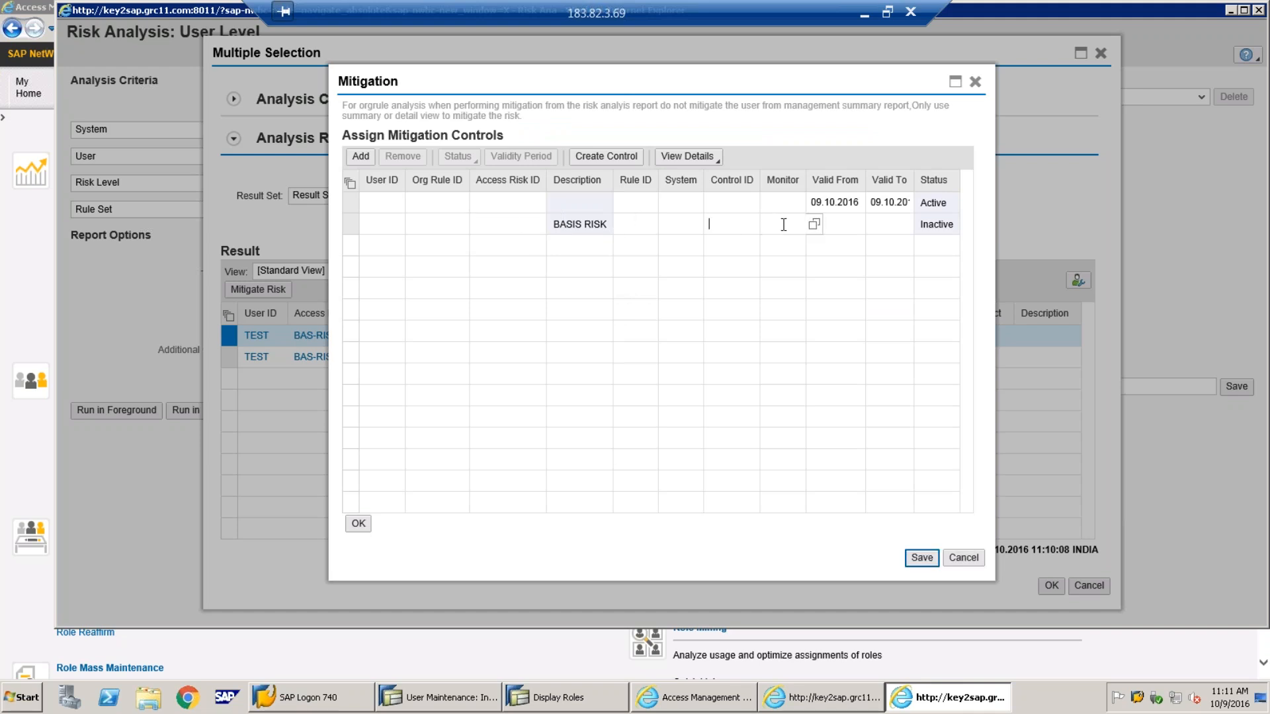
pyautogui.click(769, 224)
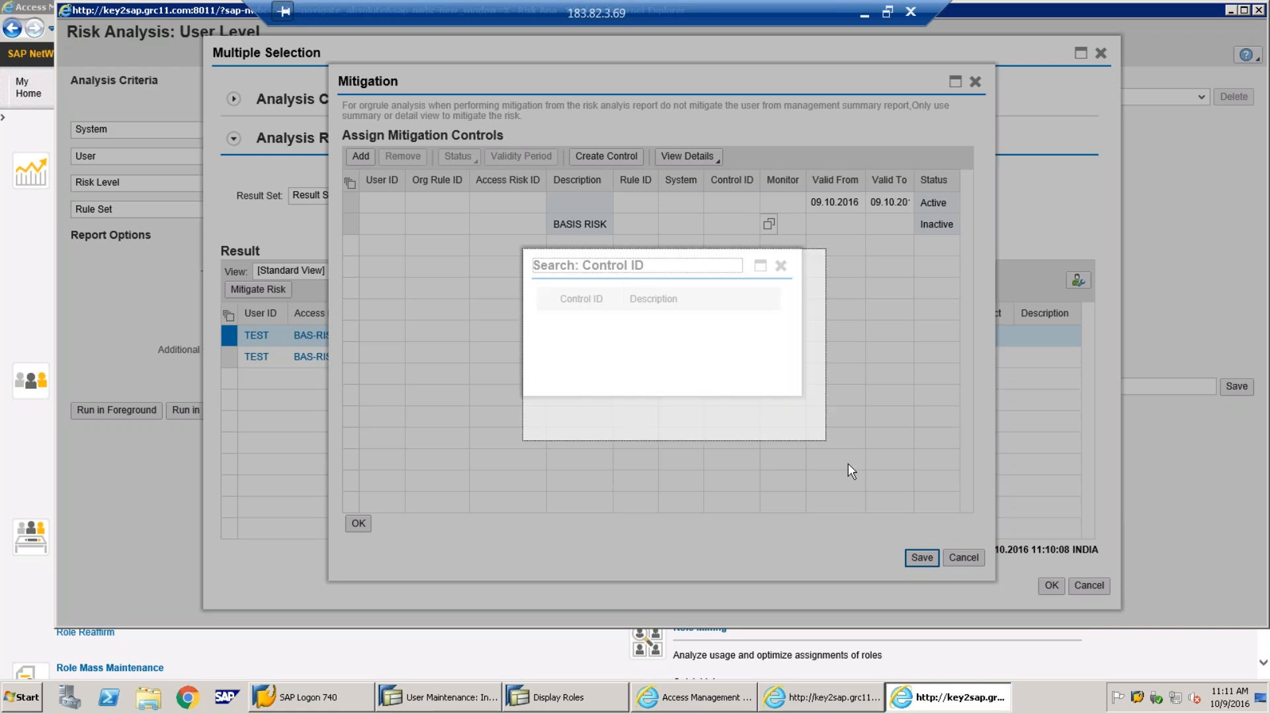
pyautogui.click(741, 305)
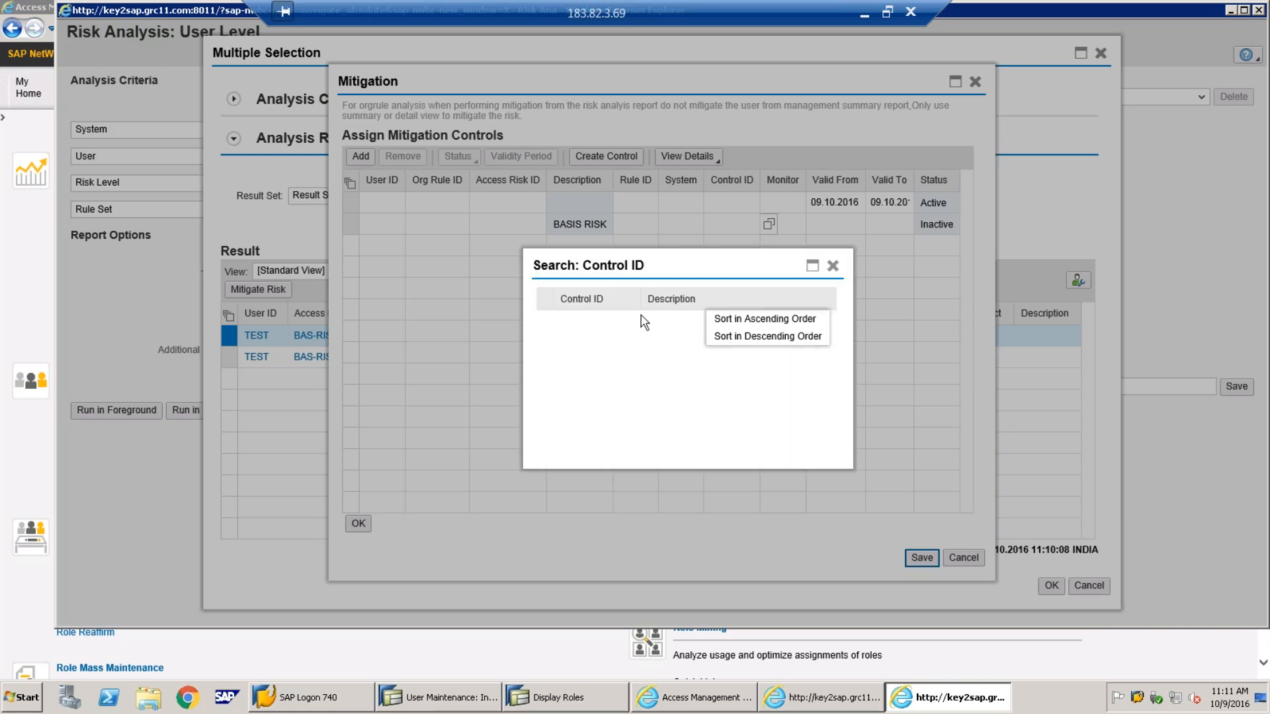
pyautogui.click(596, 303)
pyautogui.click(810, 272)
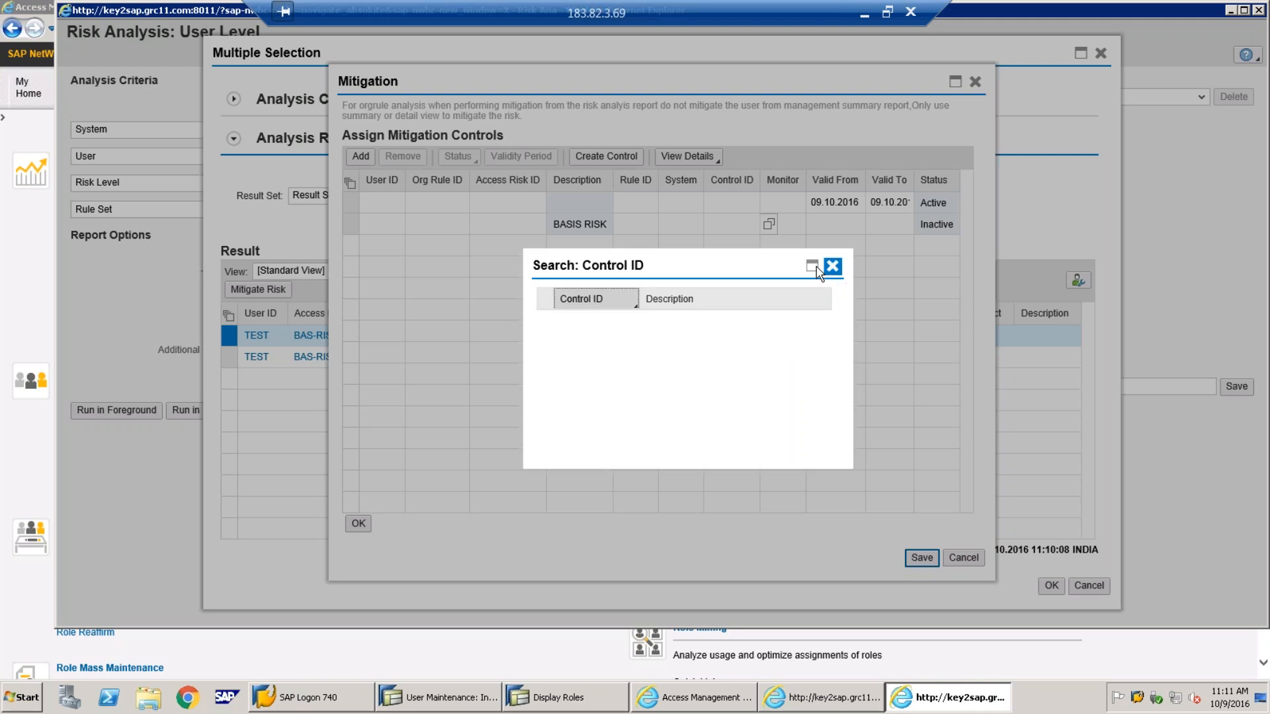
pyautogui.click(832, 265)
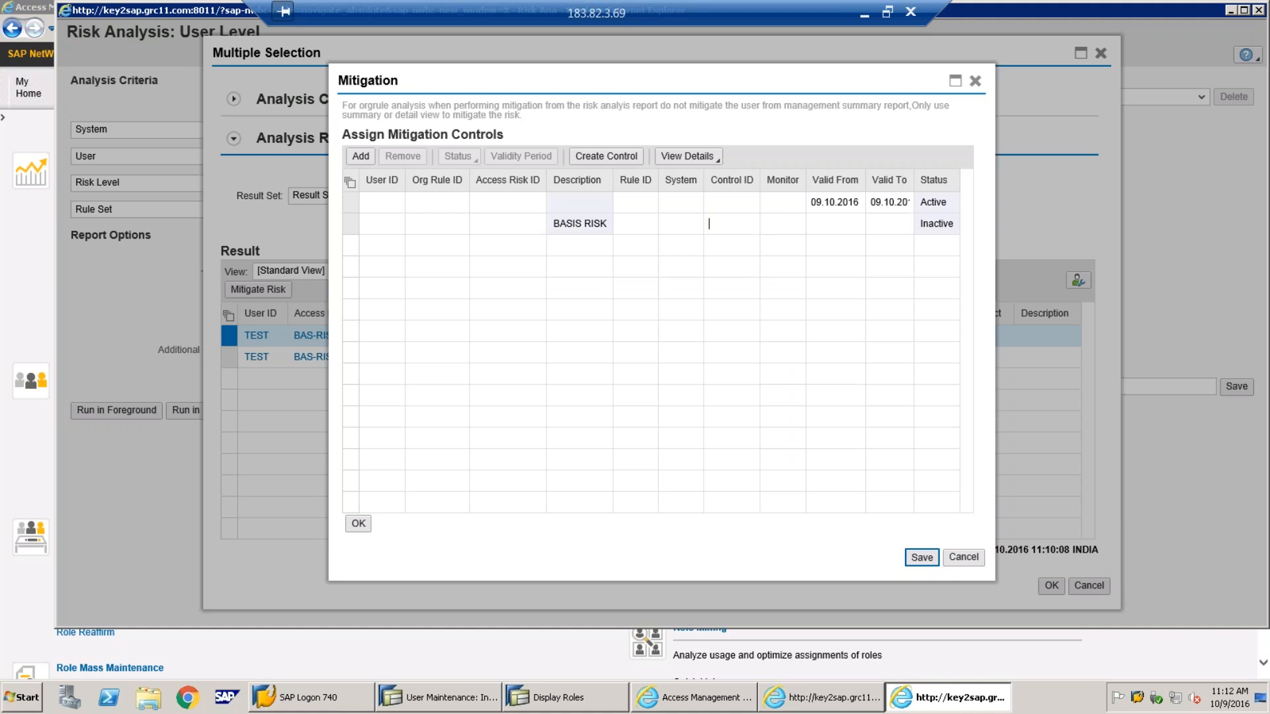
pyautogui.click(387, 222)
# Discard the mitigation assignment and close the user-level results, returning to Access Management
pyautogui.click(975, 80)
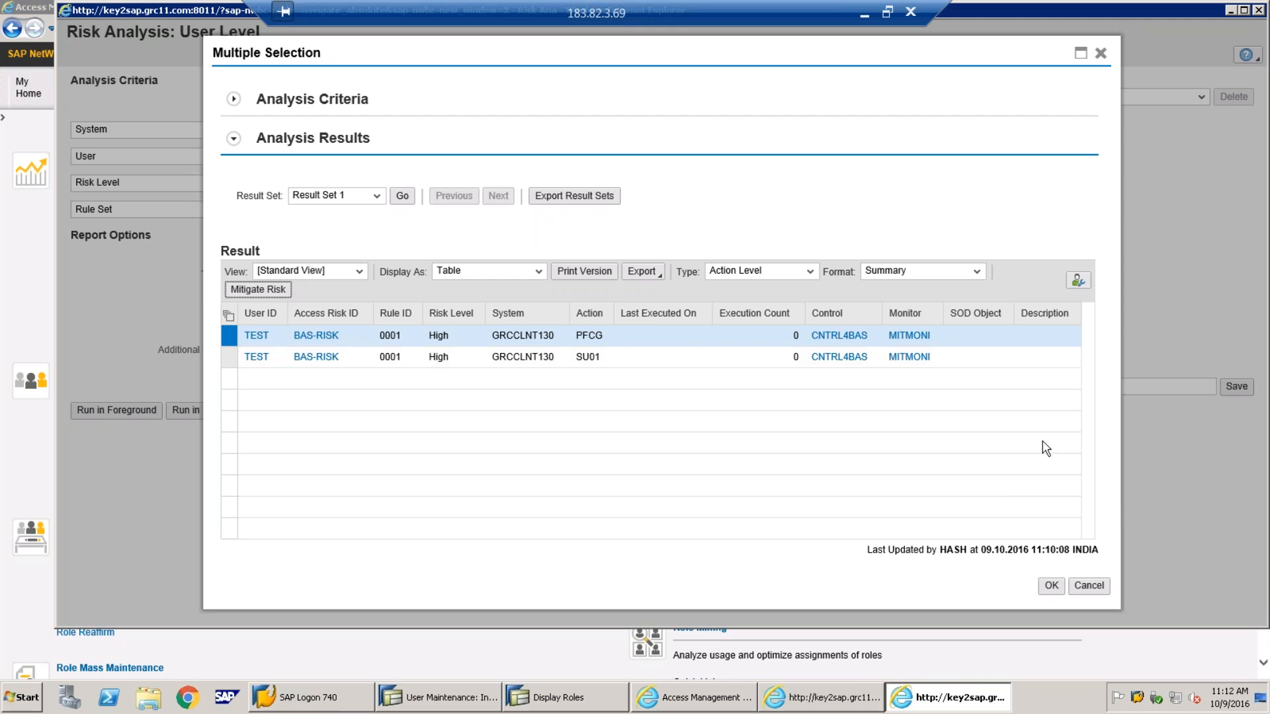
pyautogui.click(1051, 586)
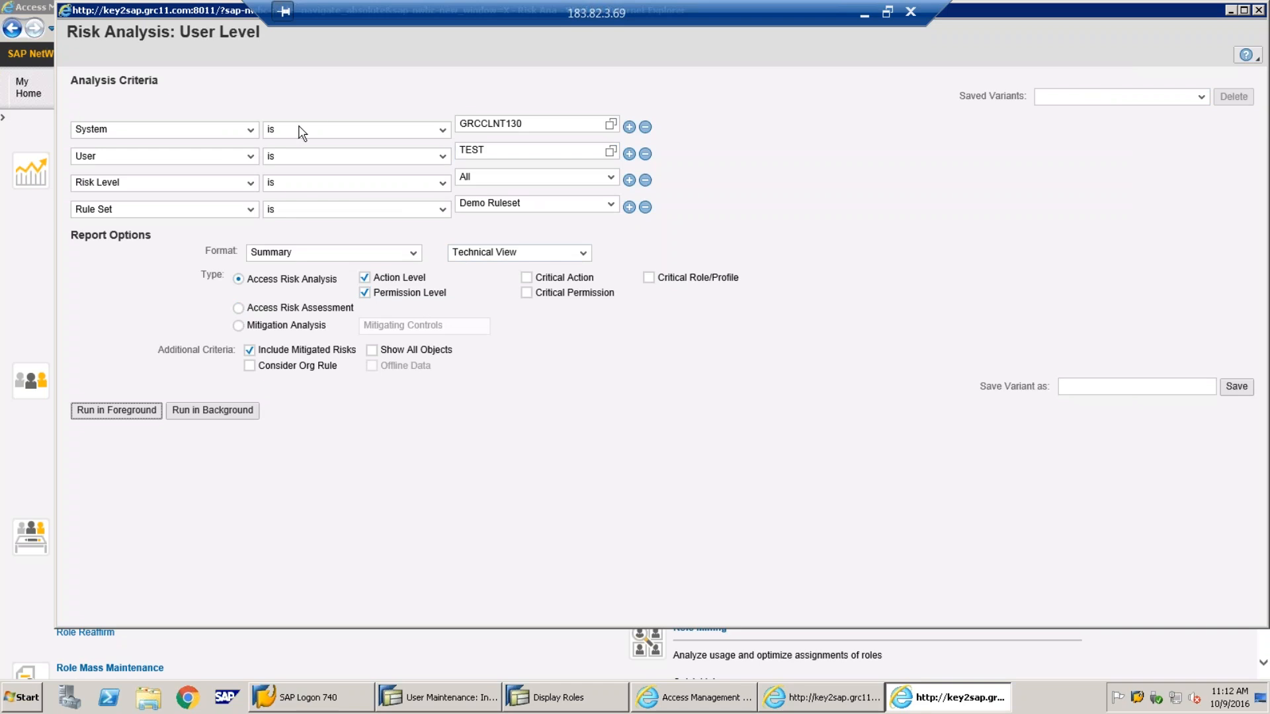
pyautogui.click(724, 703)
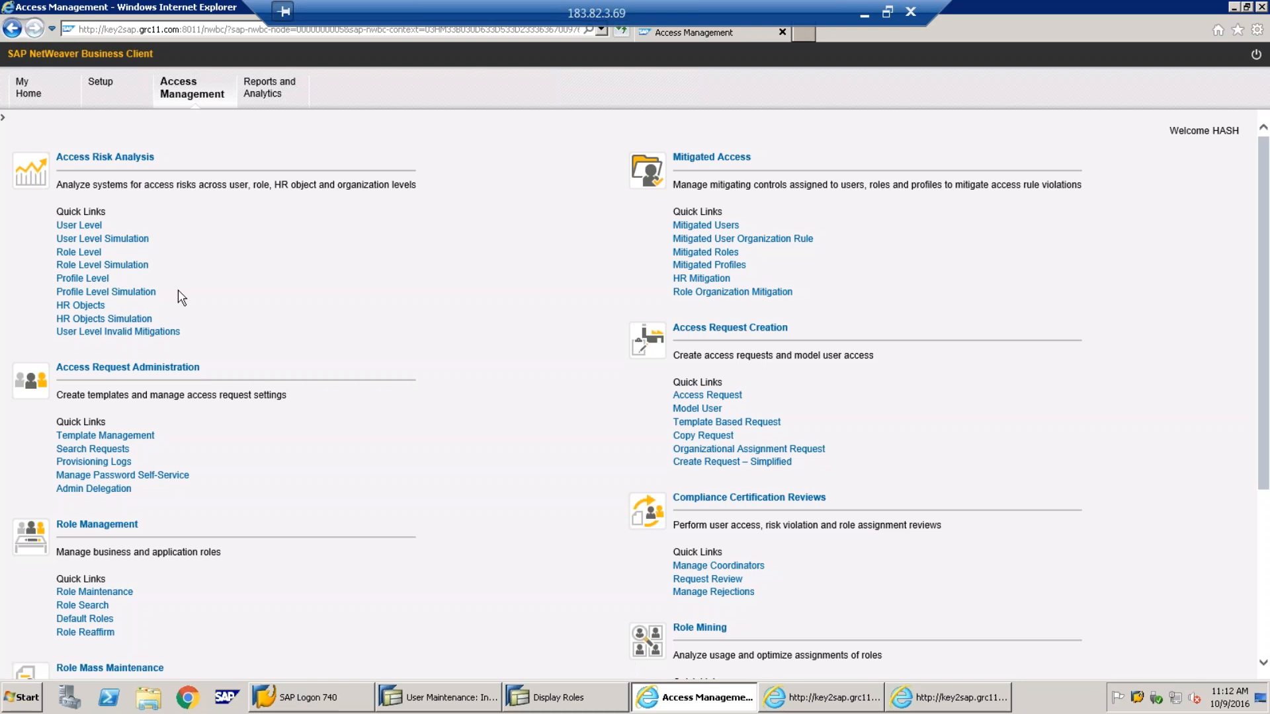
# Set up a role-level risk analysis on system GRCCLNT130 for role Z:ROLE1
pyautogui.click(78, 254)
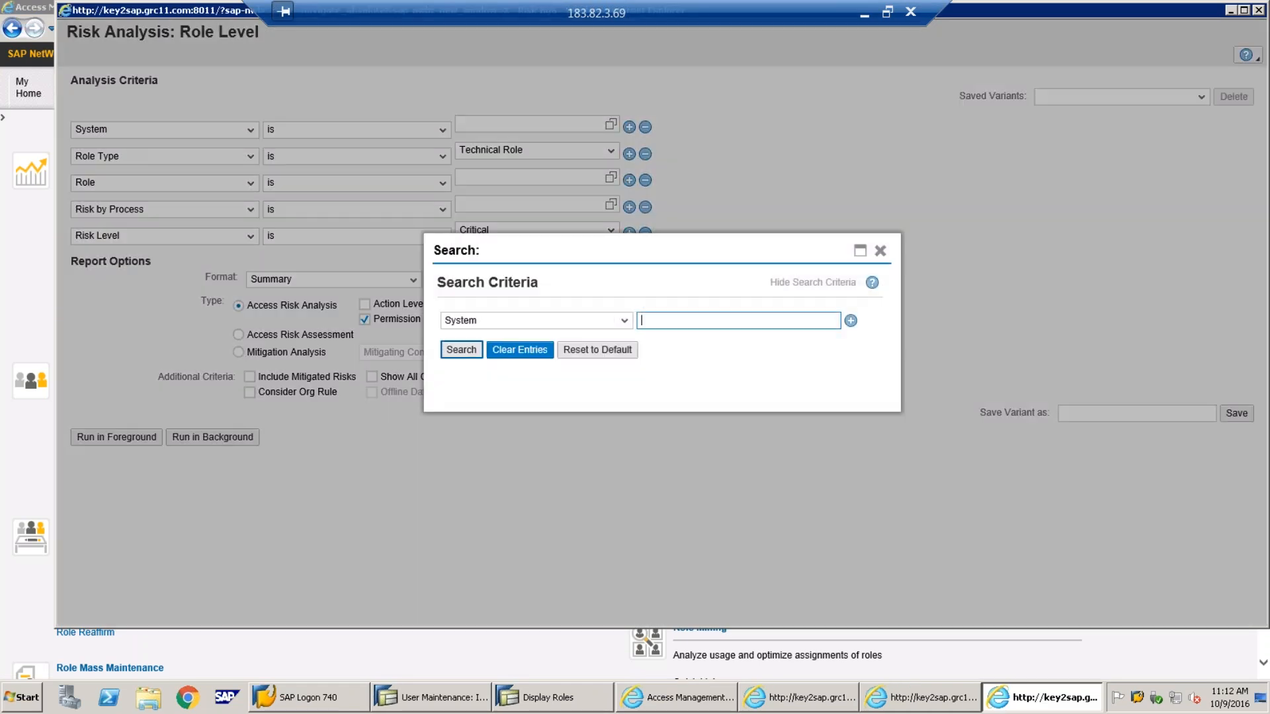
pyautogui.click(457, 350)
pyautogui.doubleClick(491, 393)
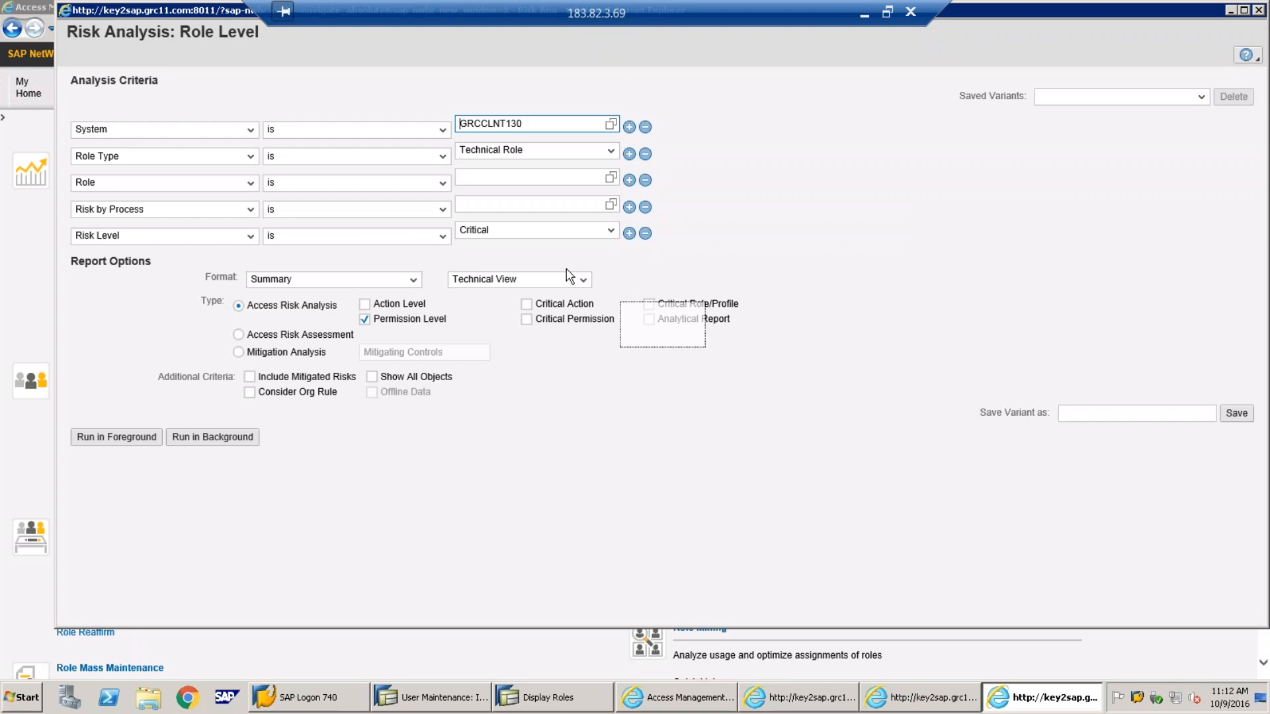
pyautogui.click(610, 177)
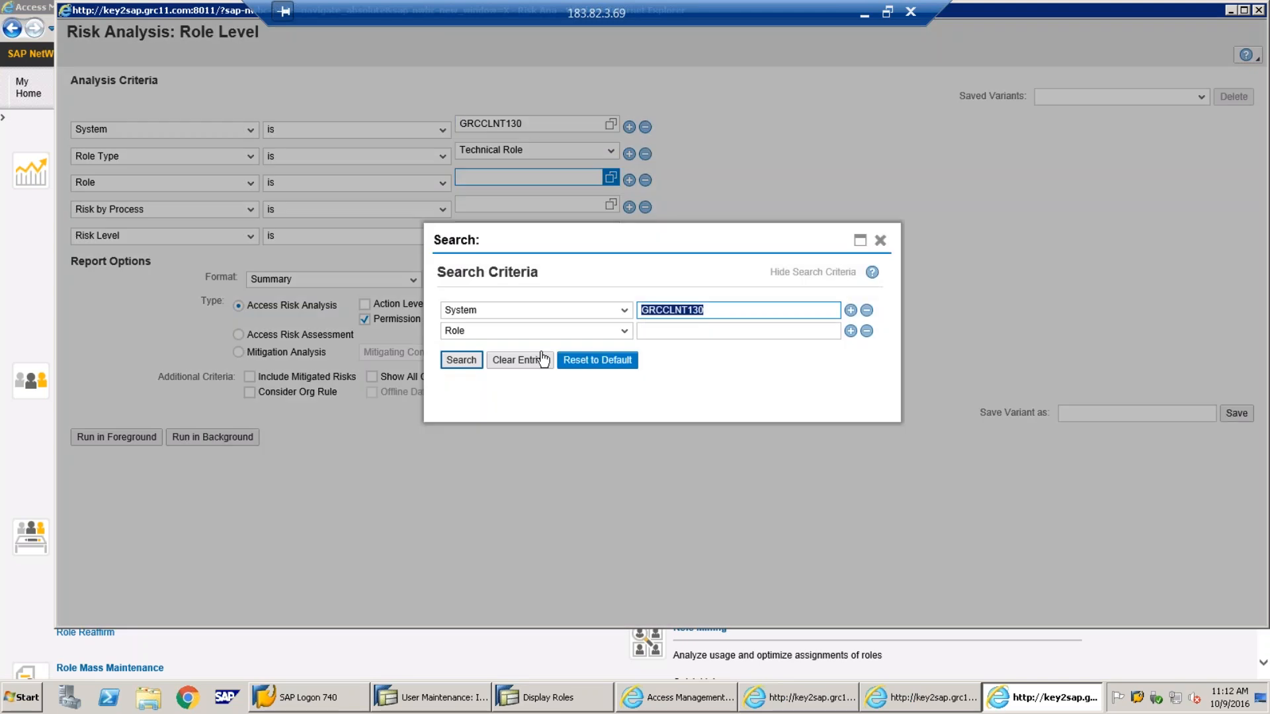
pyautogui.click(702, 333)
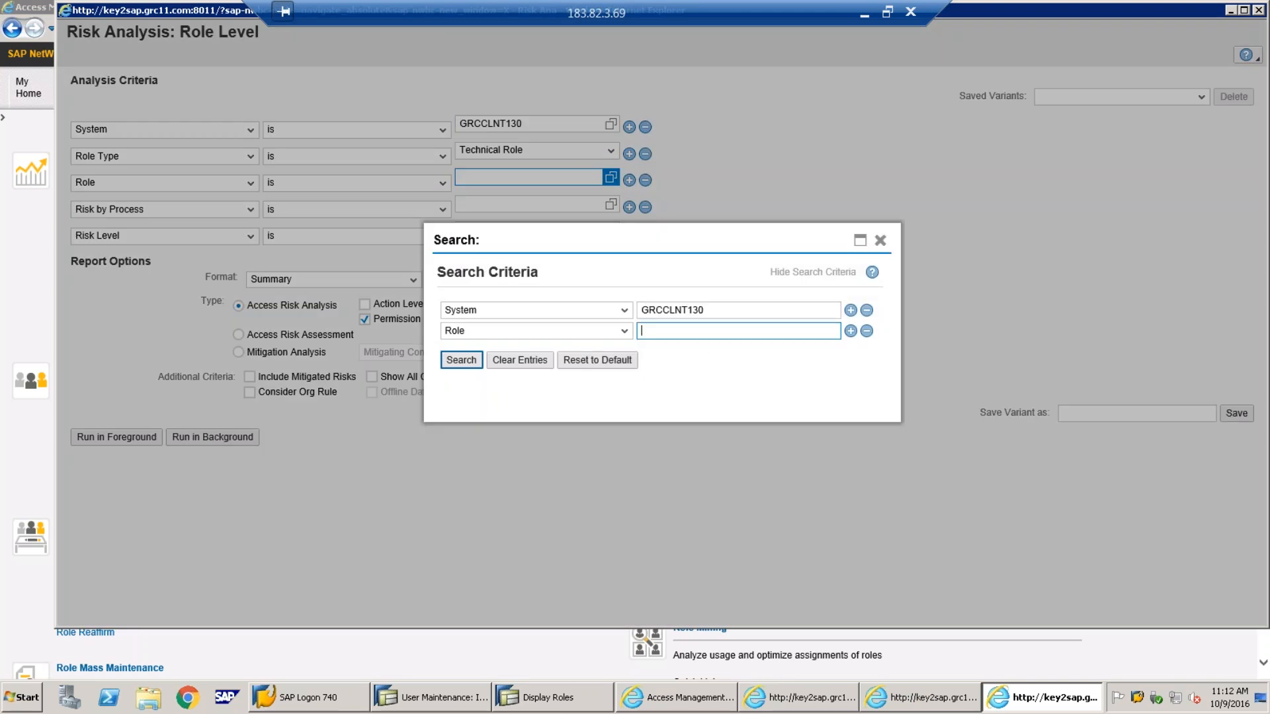
pyautogui.press('capslock')
pyautogui.press('capslock')
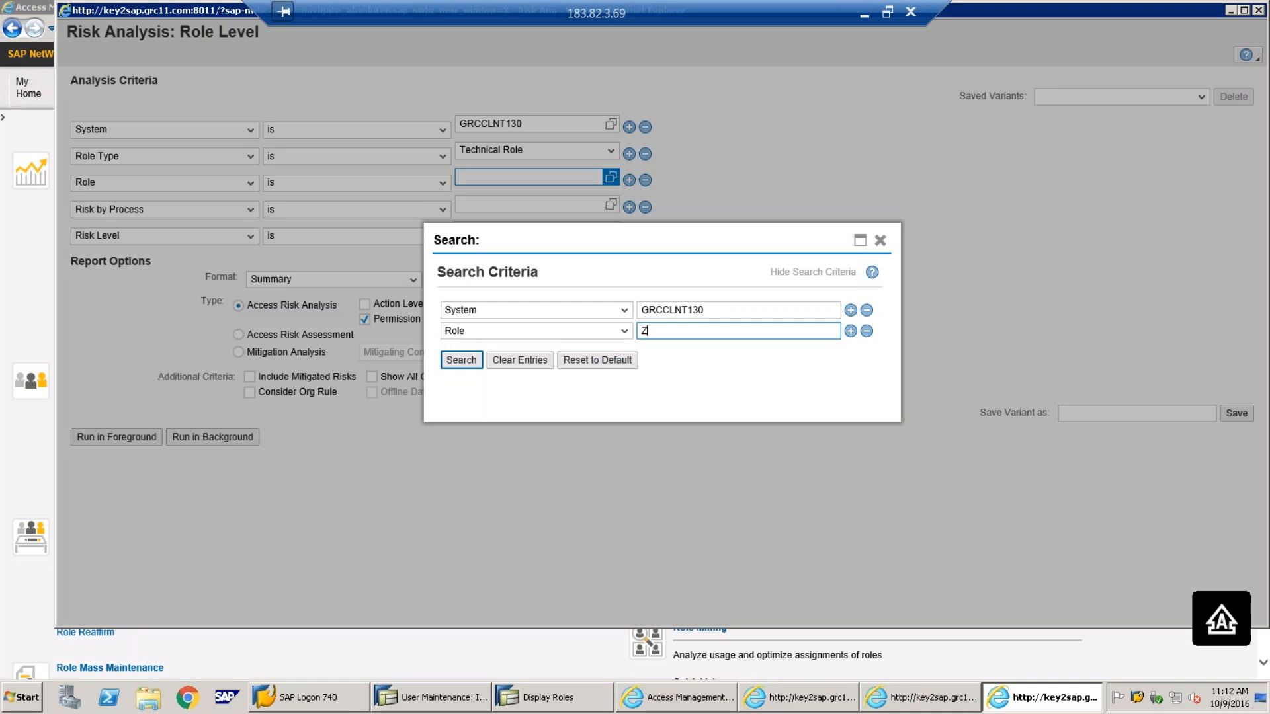
pyautogui.write('Z')
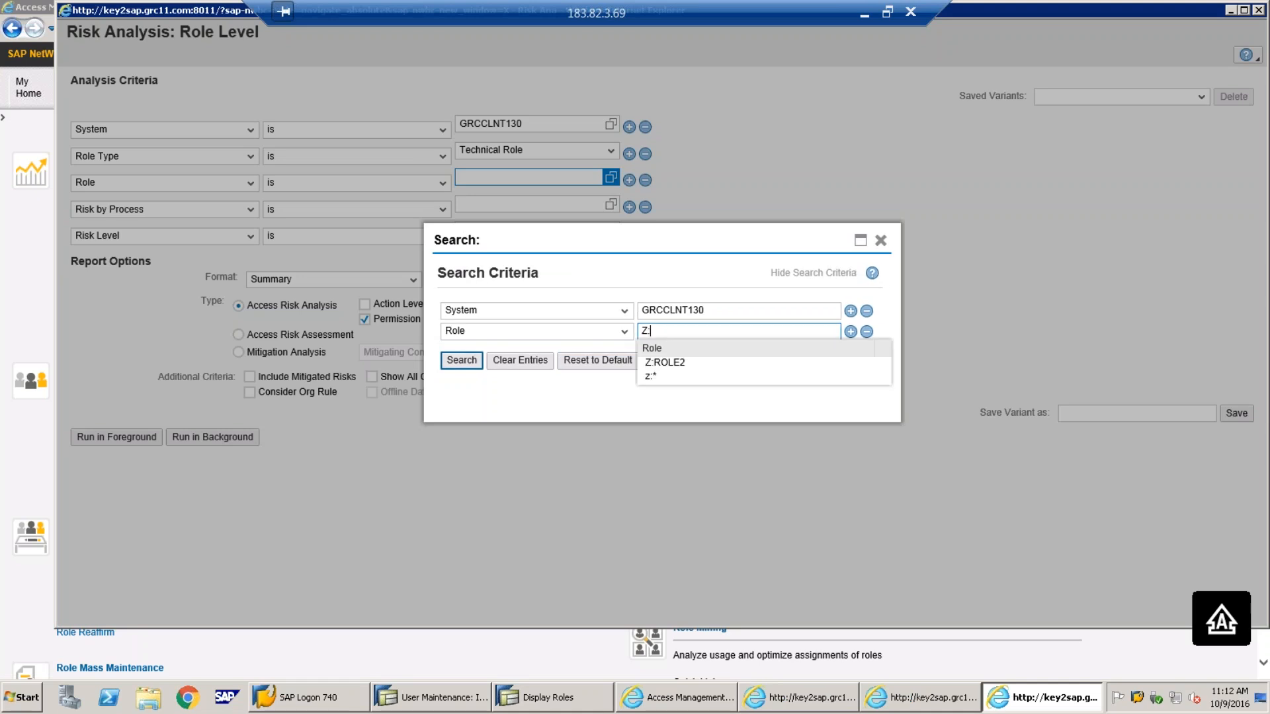
pyautogui.click(461, 360)
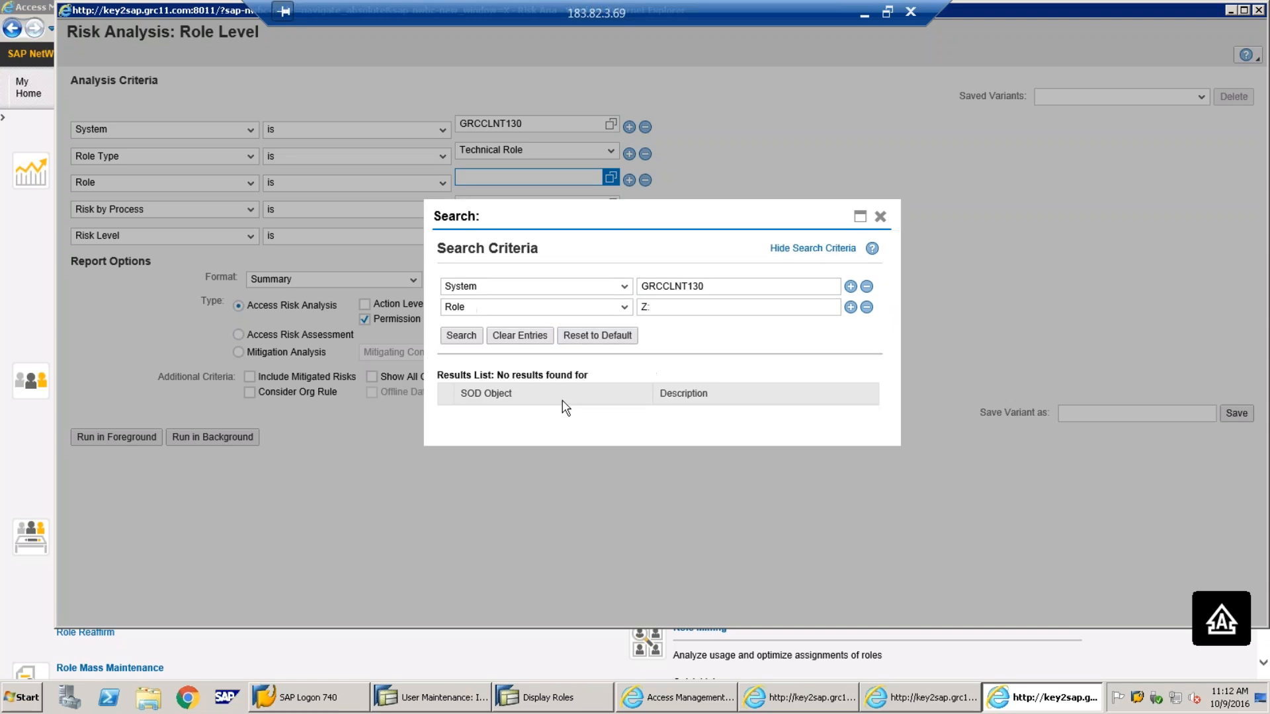
pyautogui.click(688, 313)
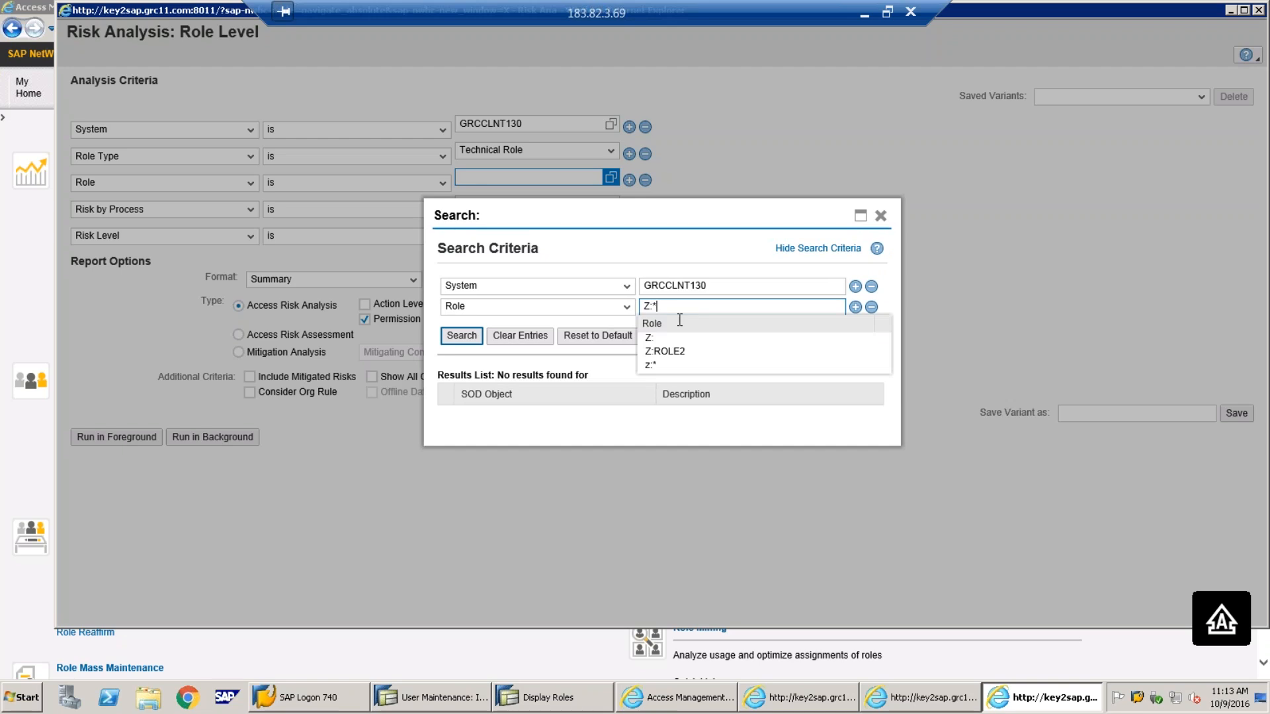
pyautogui.click(471, 338)
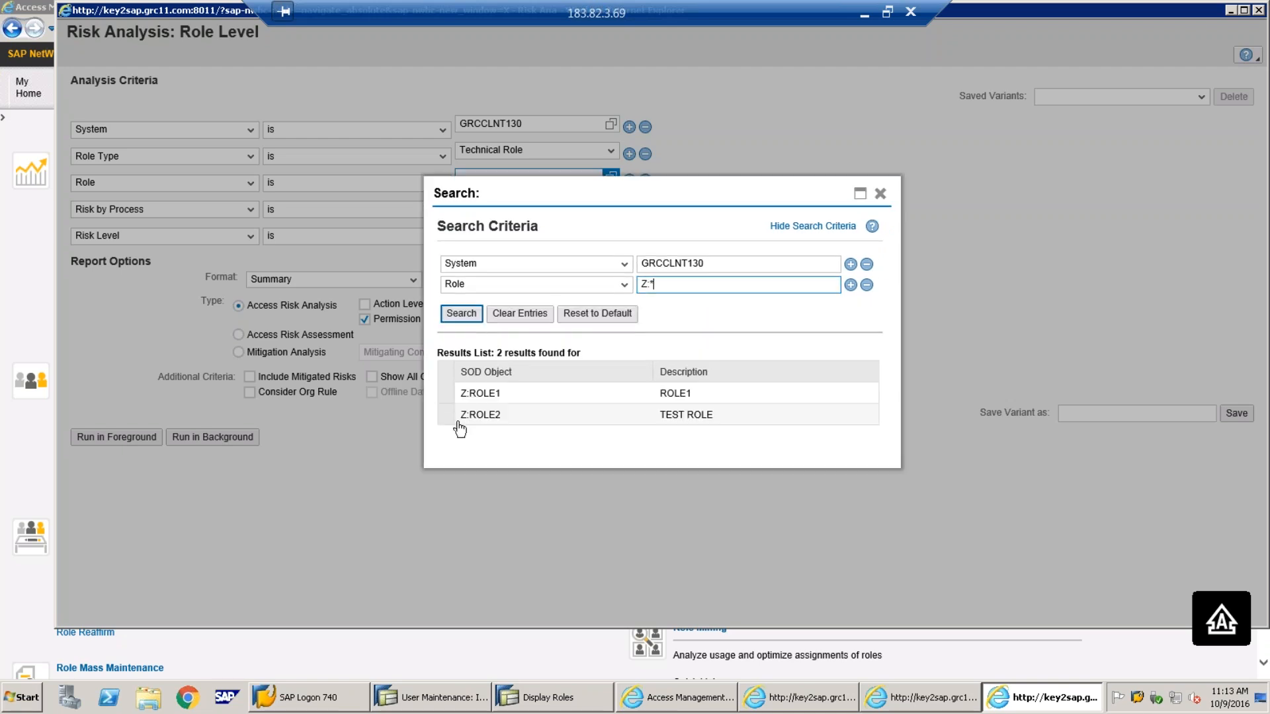
pyautogui.click(446, 395)
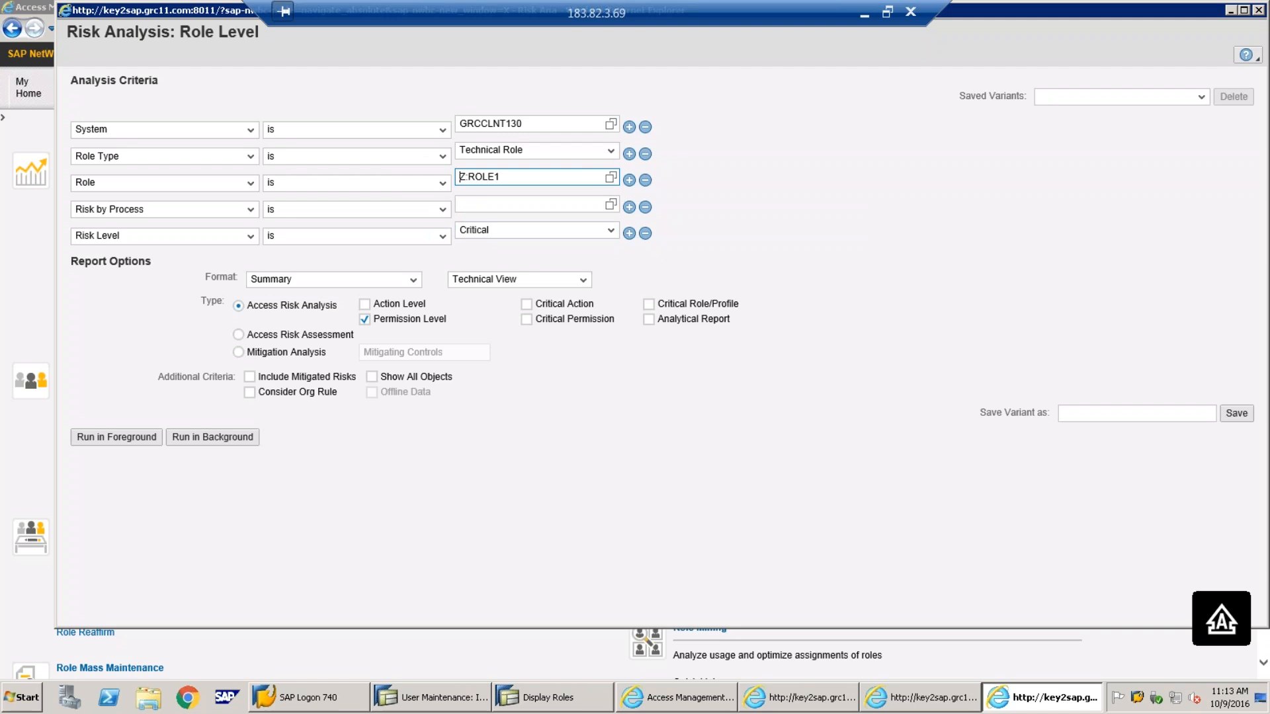
# Run it for All risk levels at action level, finding two high BAS-RISK violations
pyautogui.click(646, 208)
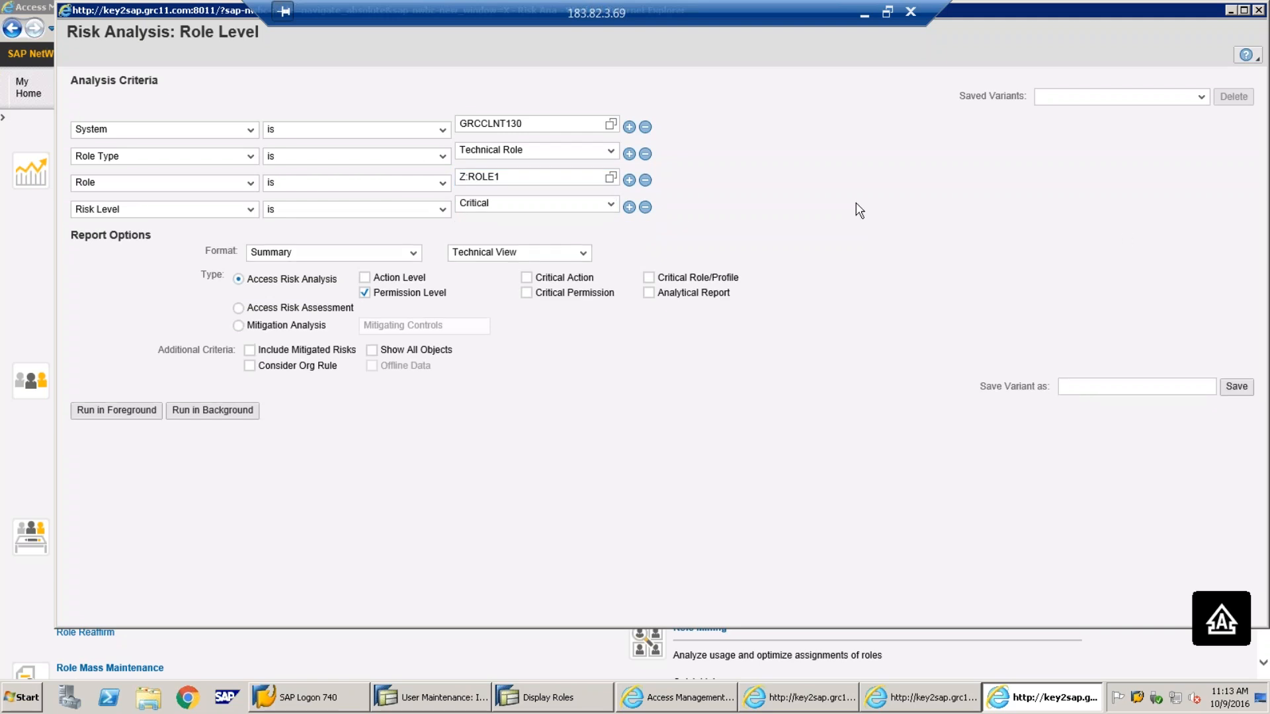
pyautogui.click(610, 205)
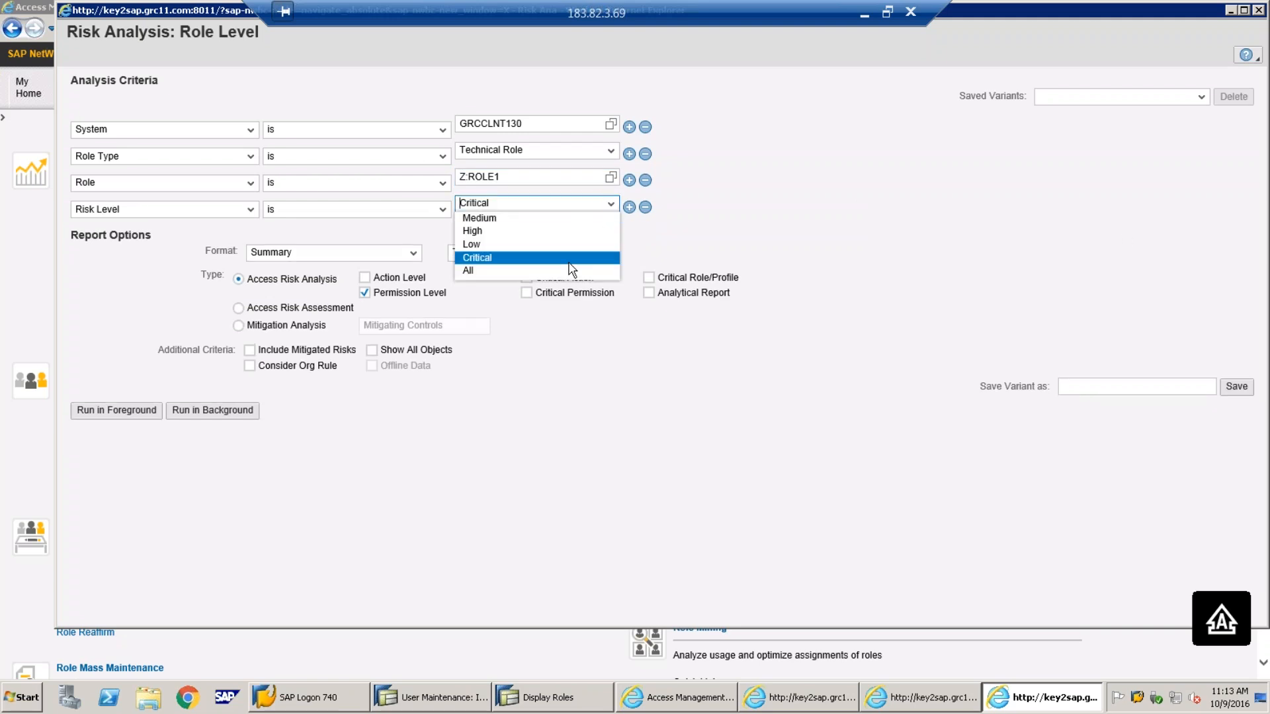
pyautogui.click(556, 271)
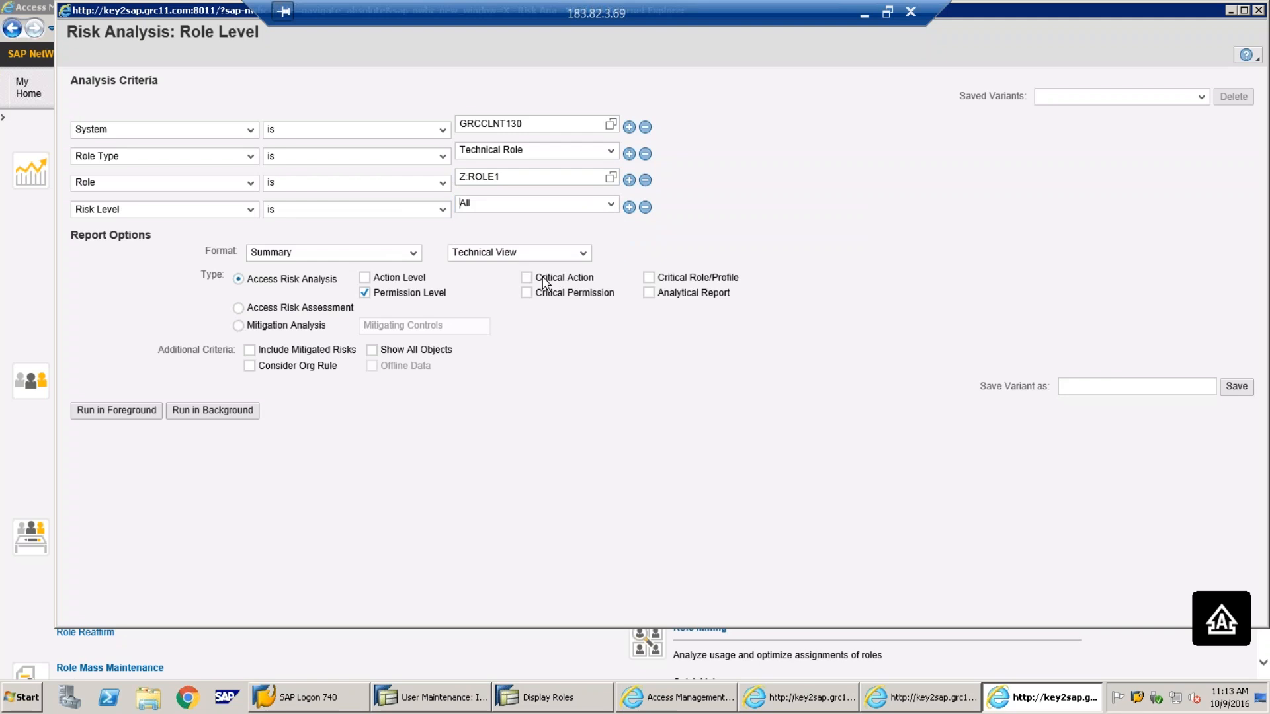
pyautogui.click(365, 278)
pyautogui.click(133, 410)
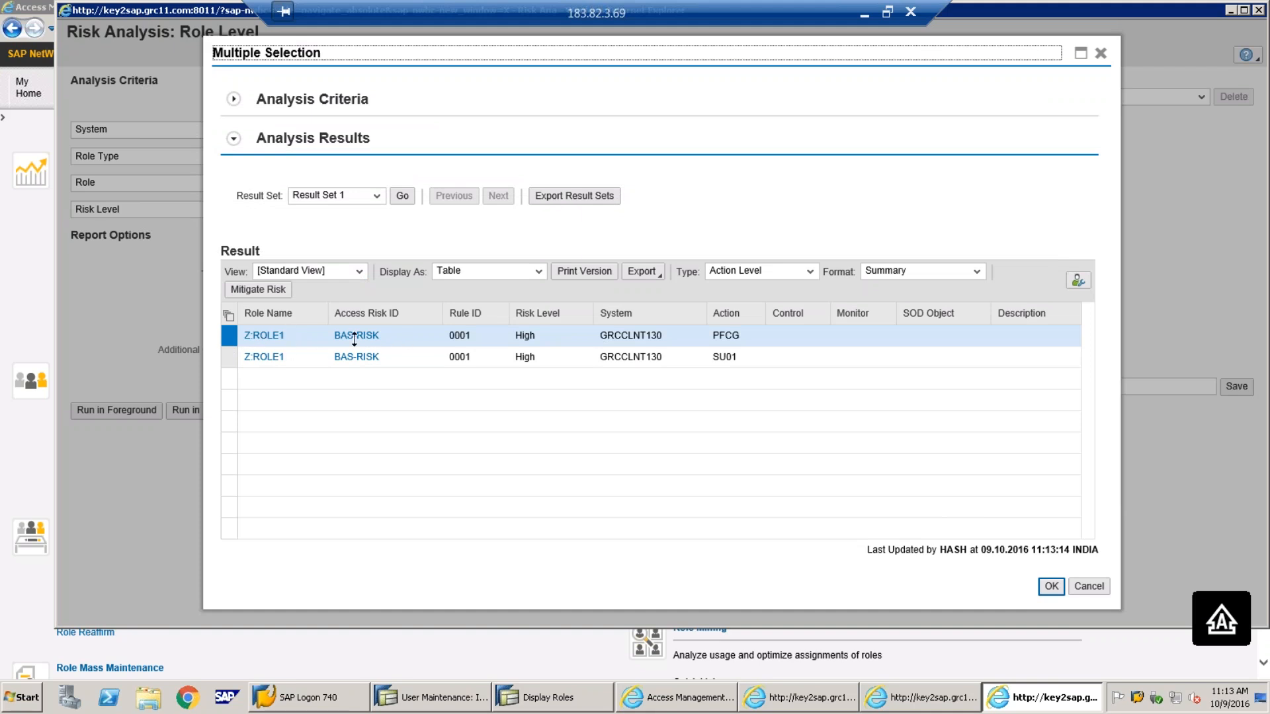
pyautogui.click(675, 701)
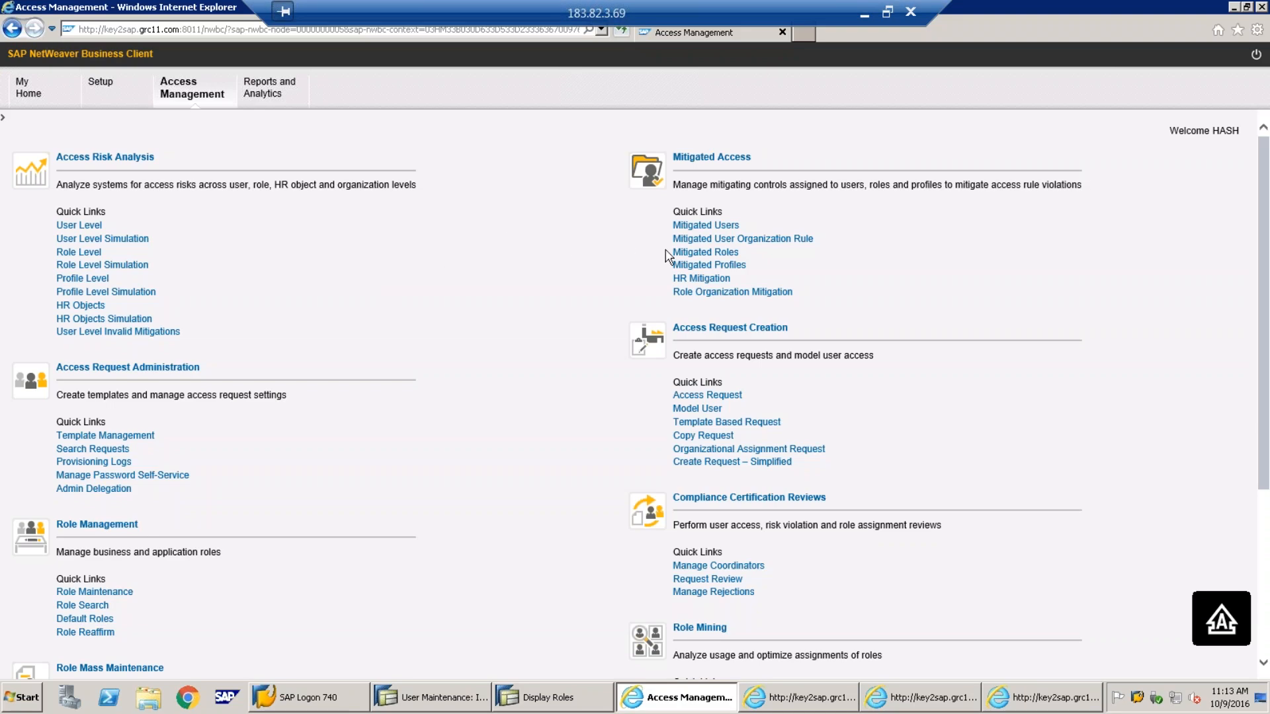
# Create a new role mitigation under Mitigated Roles with access risk BAS-RISK
pyautogui.click(690, 254)
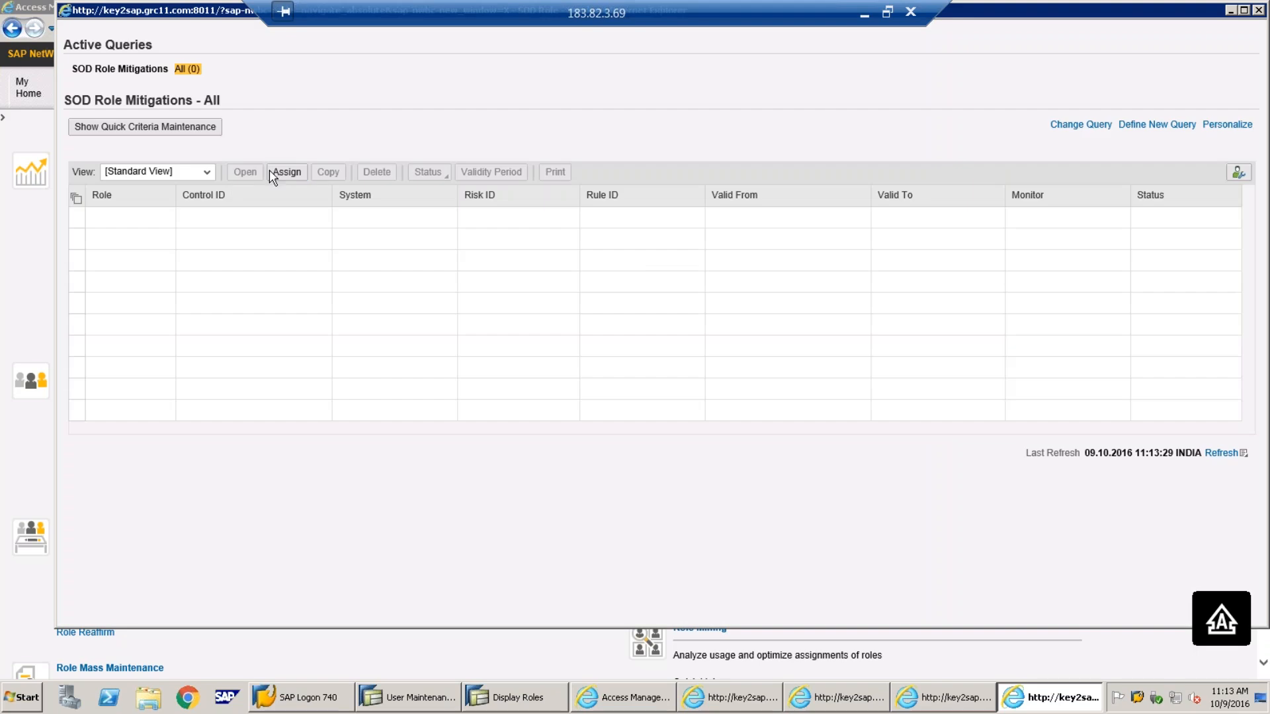
pyautogui.click(283, 172)
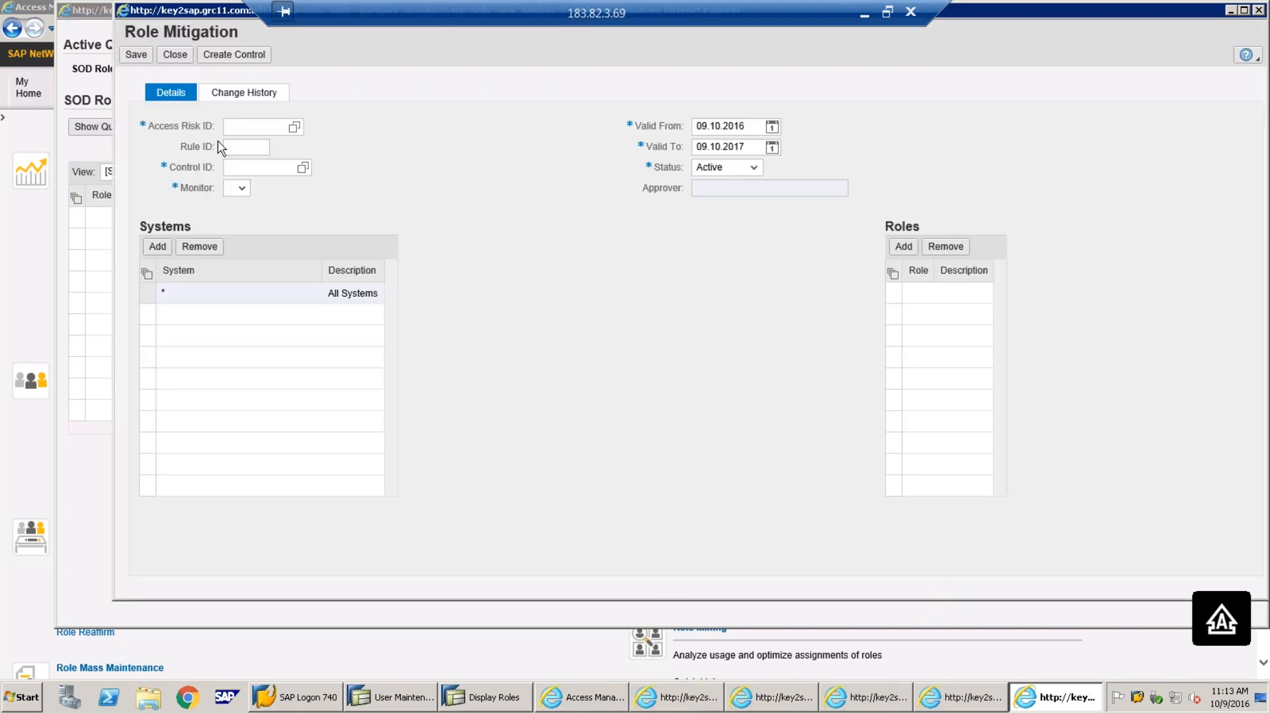
pyautogui.click(295, 128)
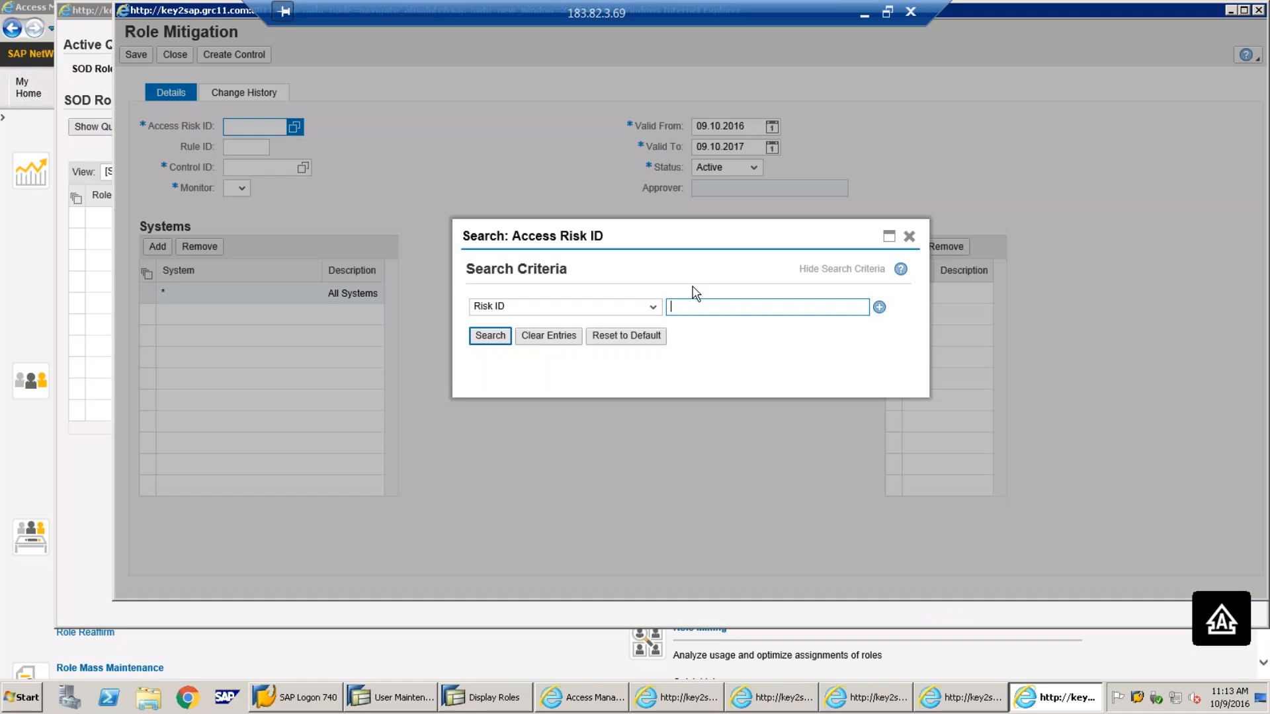
pyautogui.write('bas')
pyautogui.press('BackSpace')
pyautogui.press('BackSpace')
pyautogui.press('BackSpace')
pyautogui.press('capslock')
pyautogui.write('BAS*')
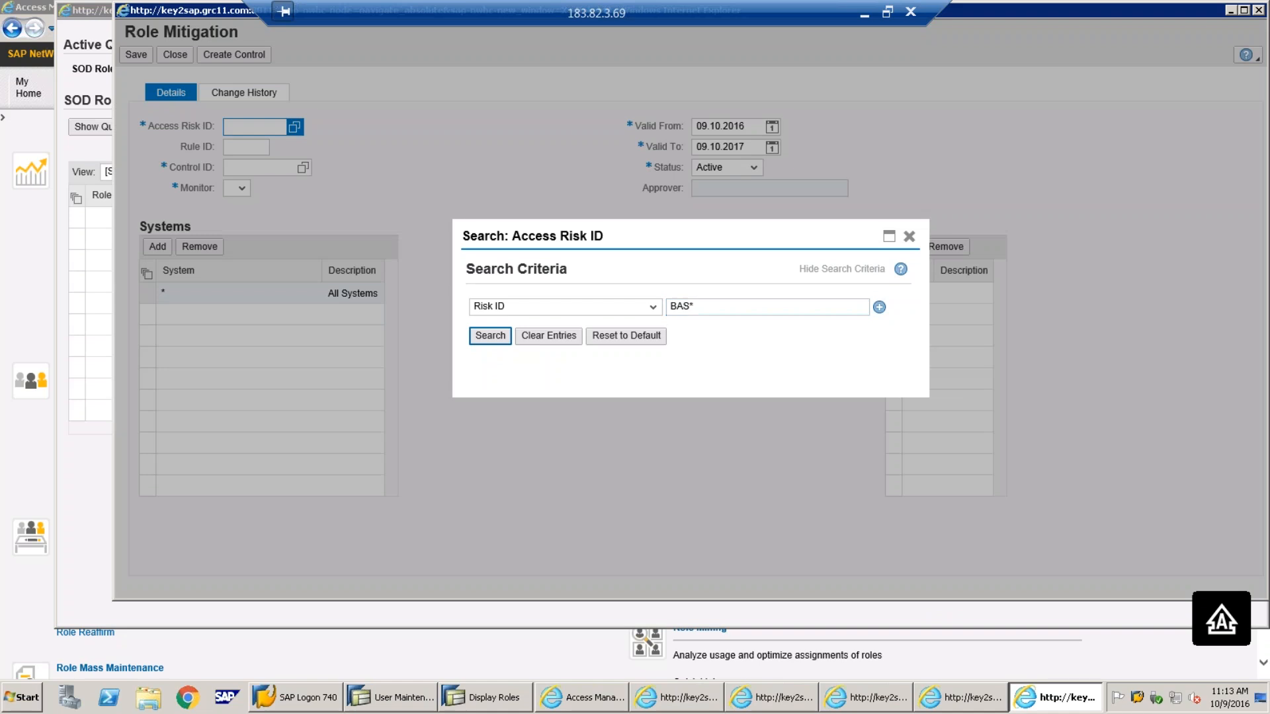
pyautogui.press('Return')
pyautogui.click(560, 381)
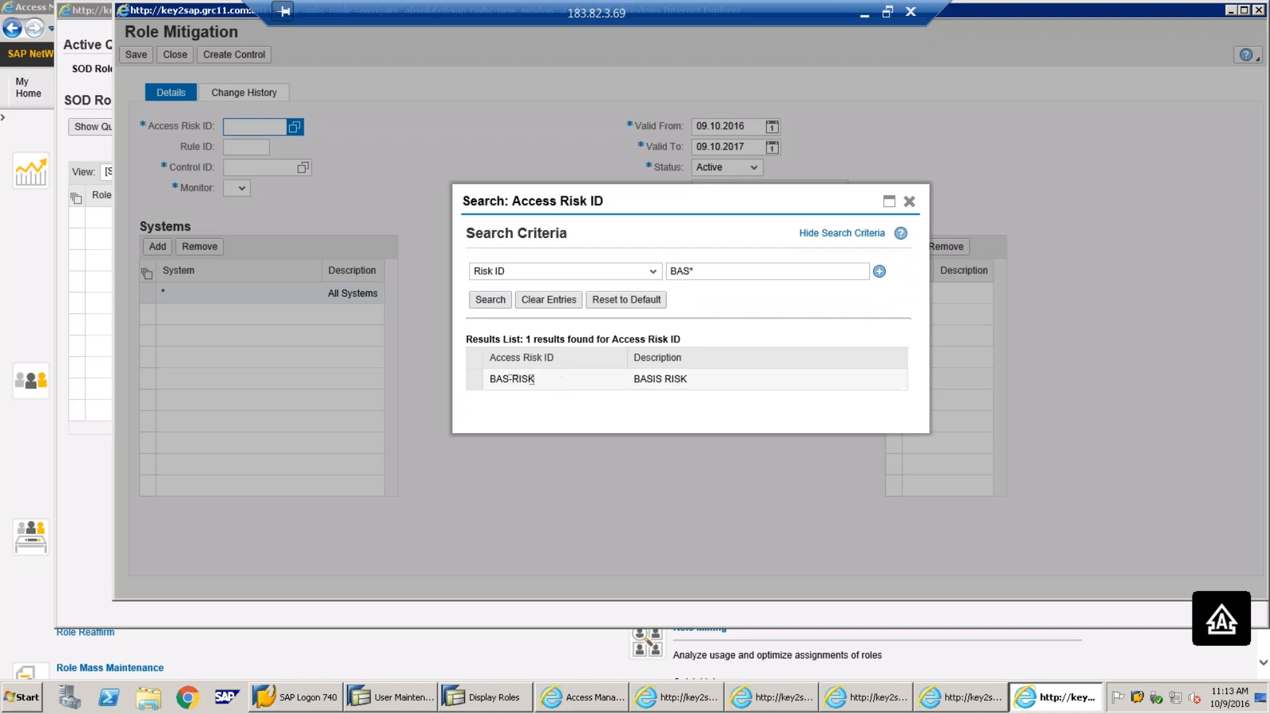
# Set mitigating control CNTRL4BAS and add a blank role row
pyautogui.click(303, 170)
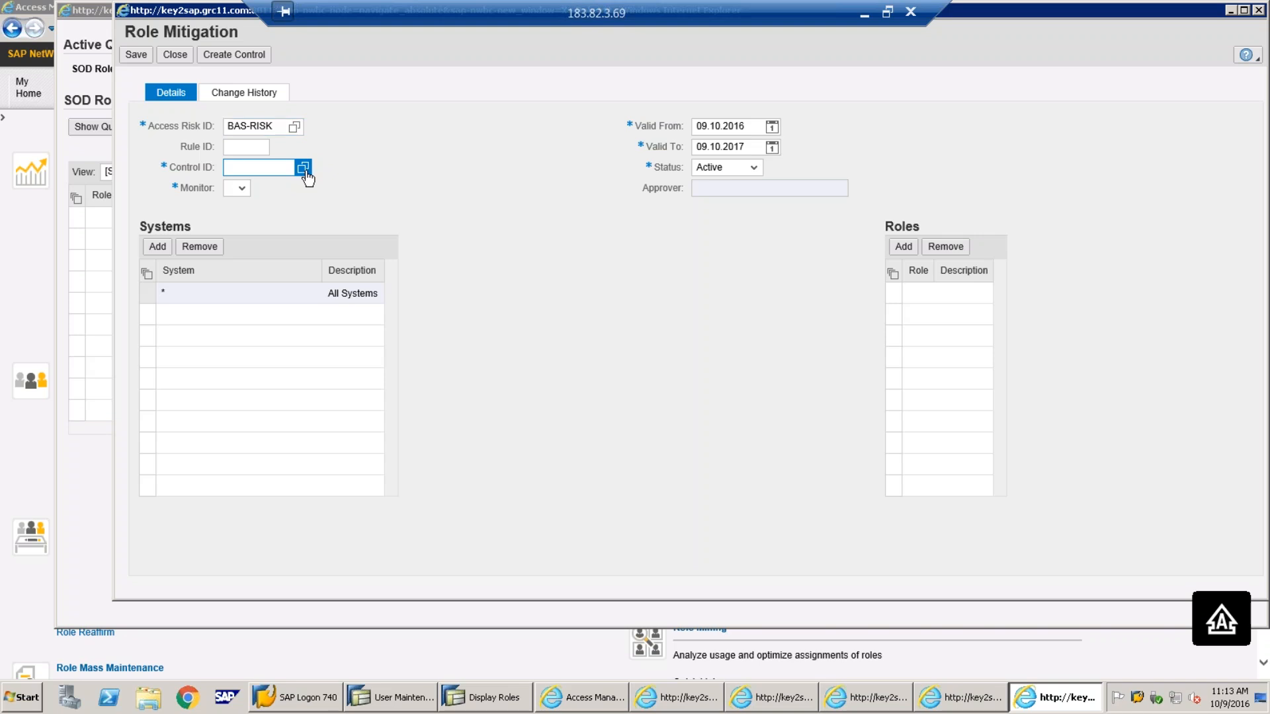
pyautogui.click(623, 314)
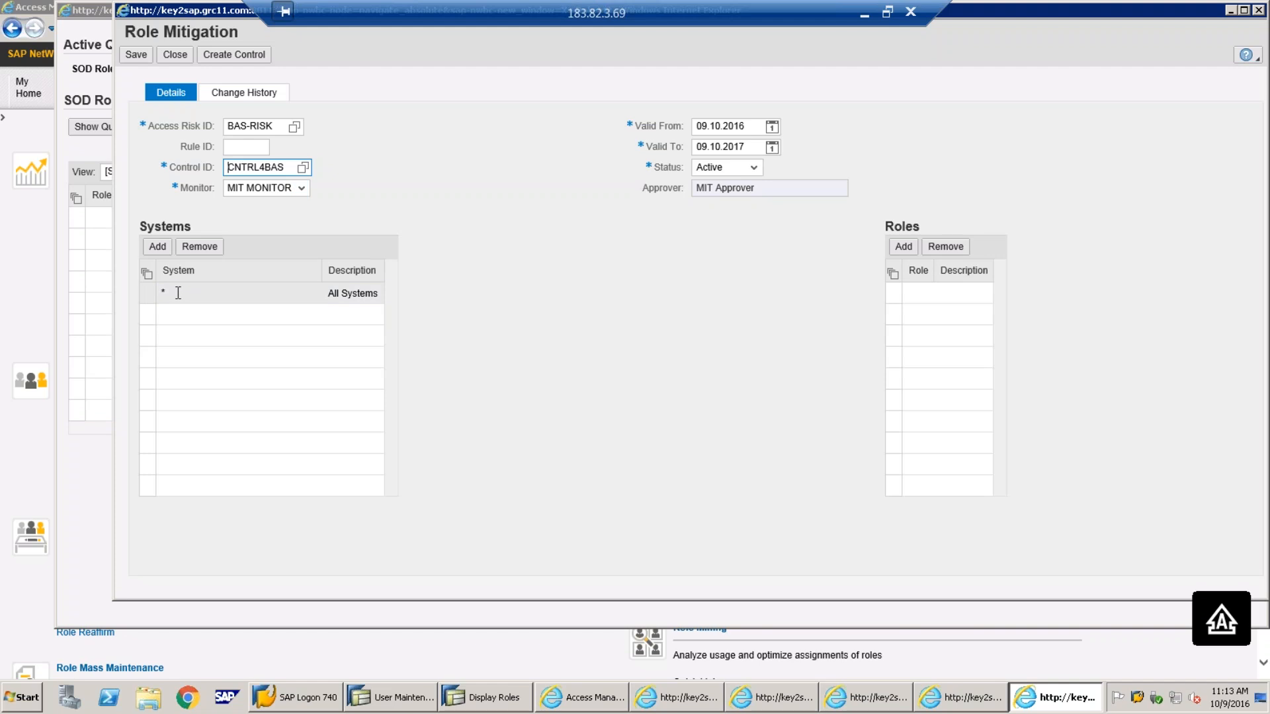
pyautogui.click(903, 246)
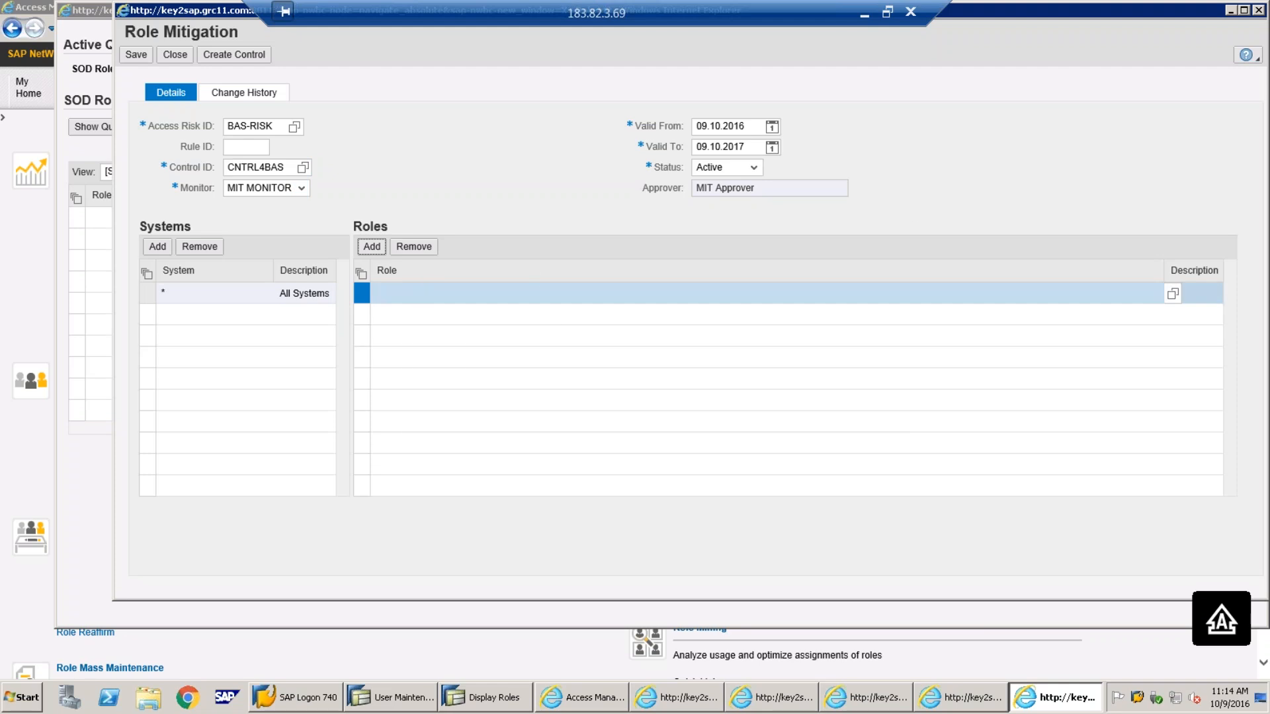
# Pick Z:ROLE1 from the Z:* role list as the mitigated role, valid 09.10.2016 to 09.10.2017
pyautogui.click(1151, 298)
pyautogui.click(1173, 296)
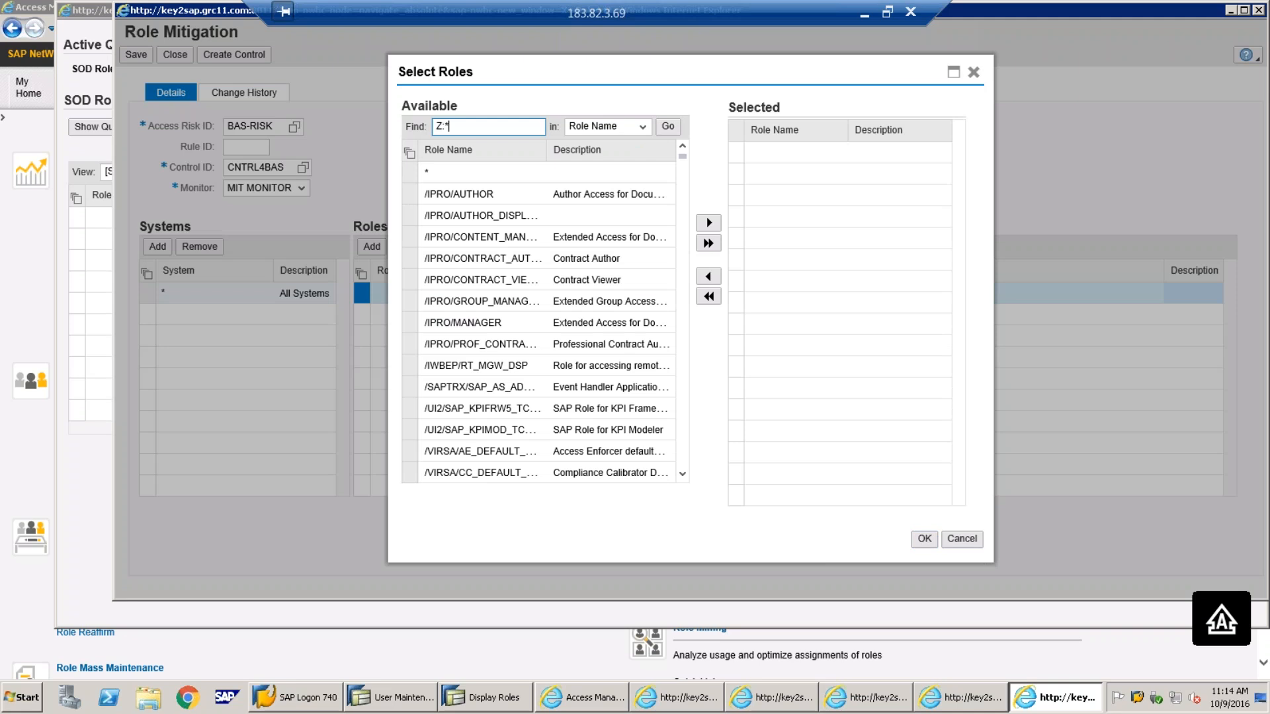
pyautogui.press('Return')
pyautogui.click(410, 173)
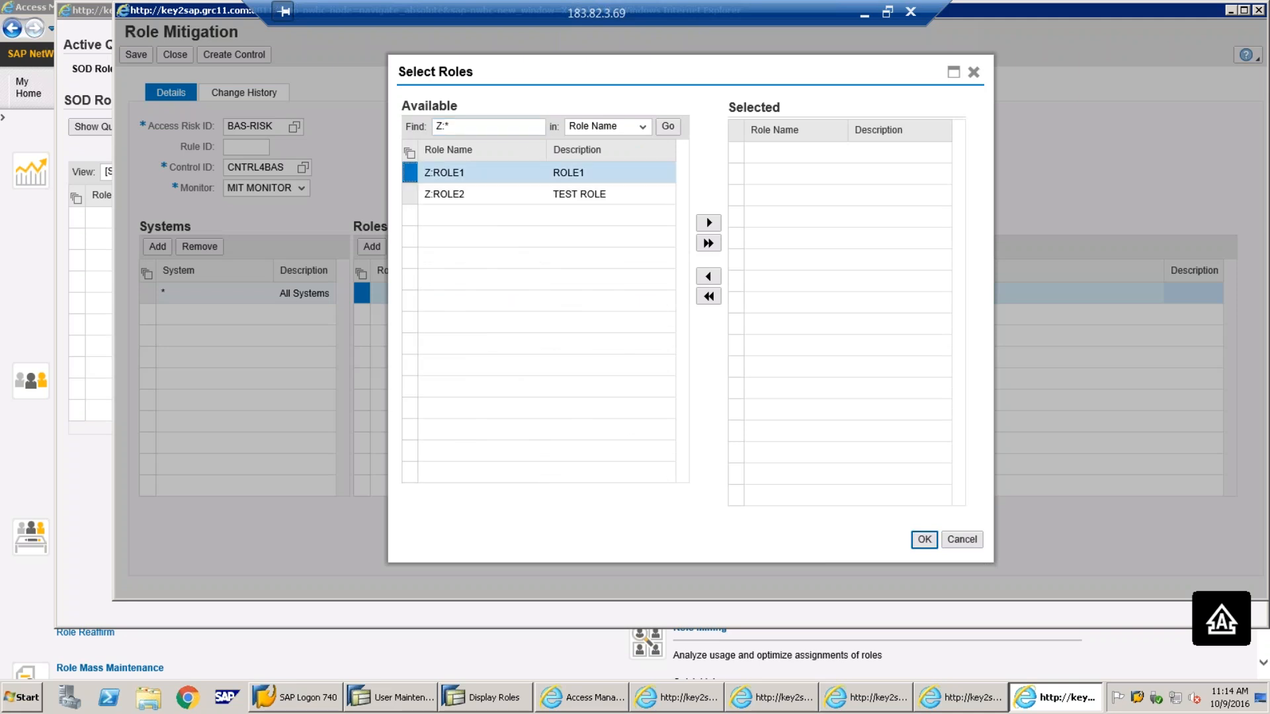
pyautogui.click(708, 224)
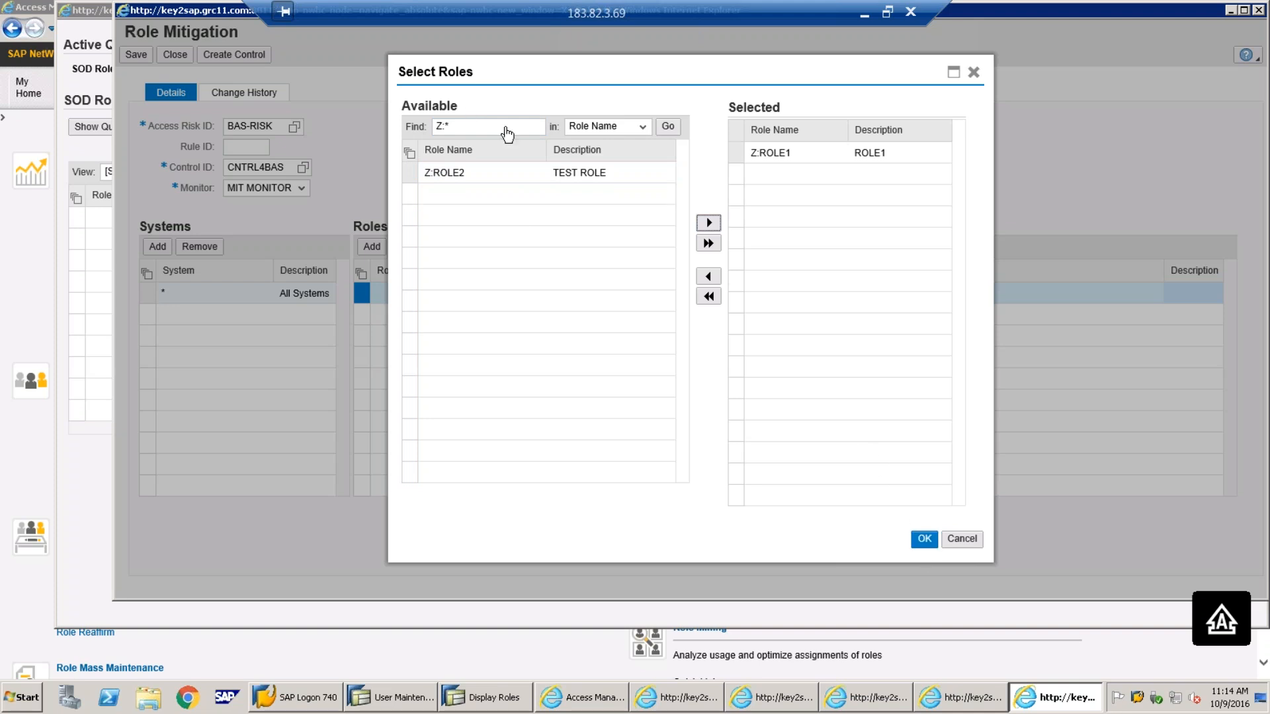
pyautogui.click(924, 539)
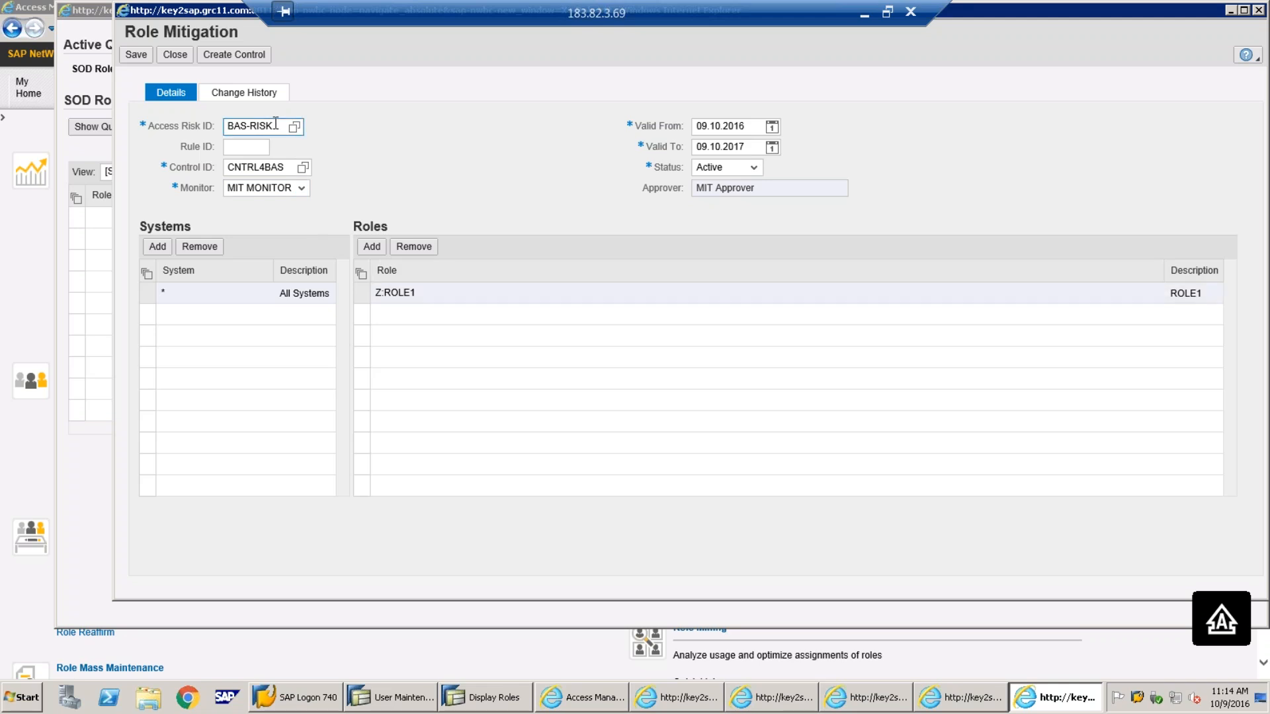
# Save the Z:ROLE1 BAS-RISK mitigation with CNTRL4BAS and close the form
pyautogui.moveTo(274, 127); pyautogui.dragTo(199, 133)
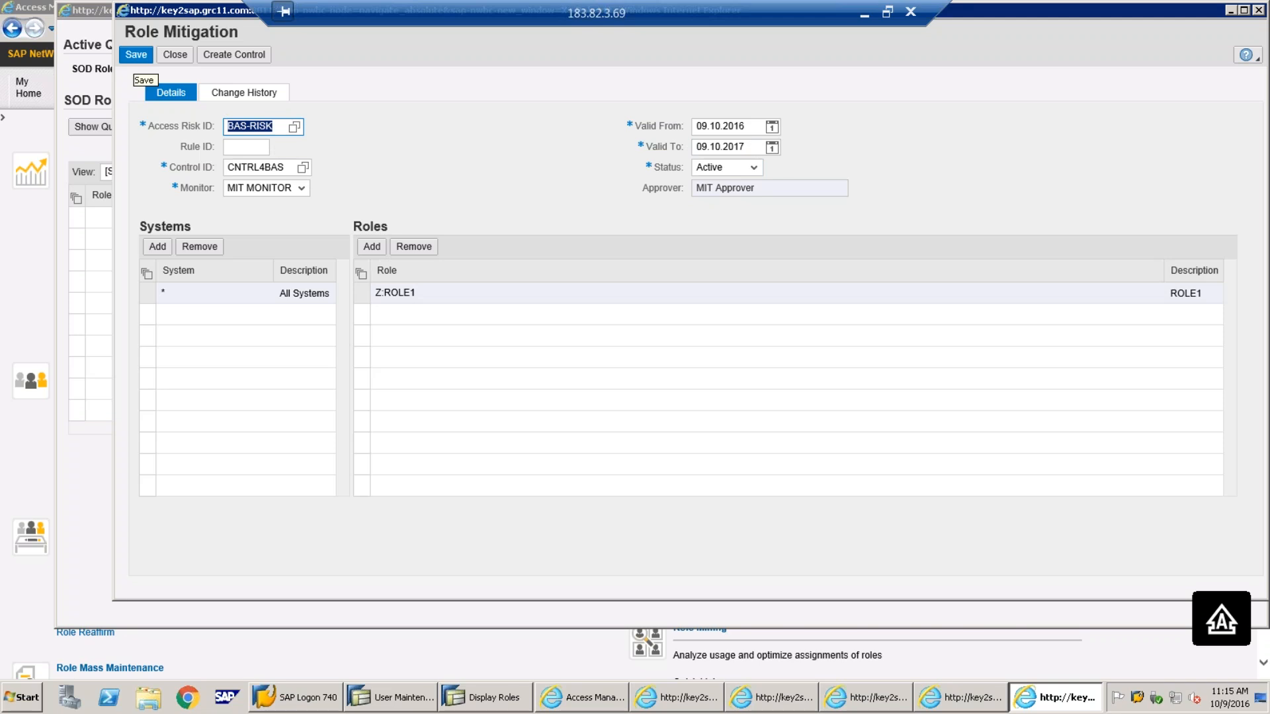
pyautogui.click(134, 58)
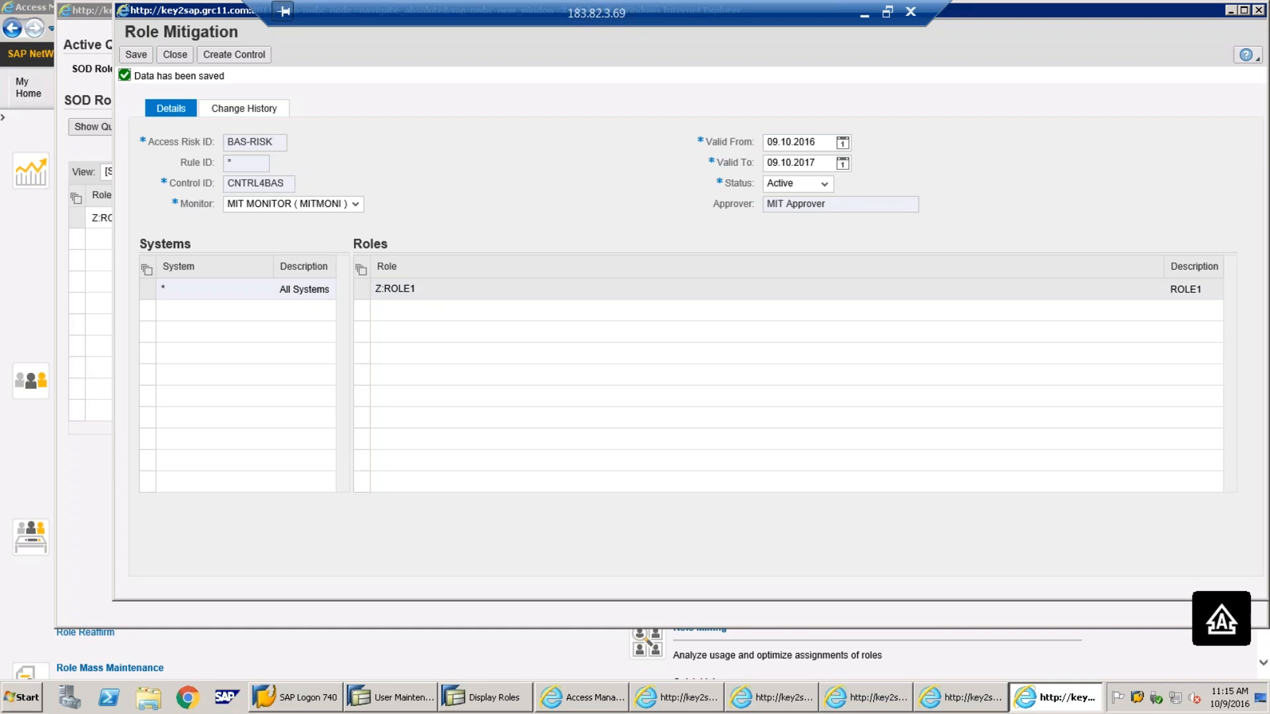
pyautogui.click(176, 55)
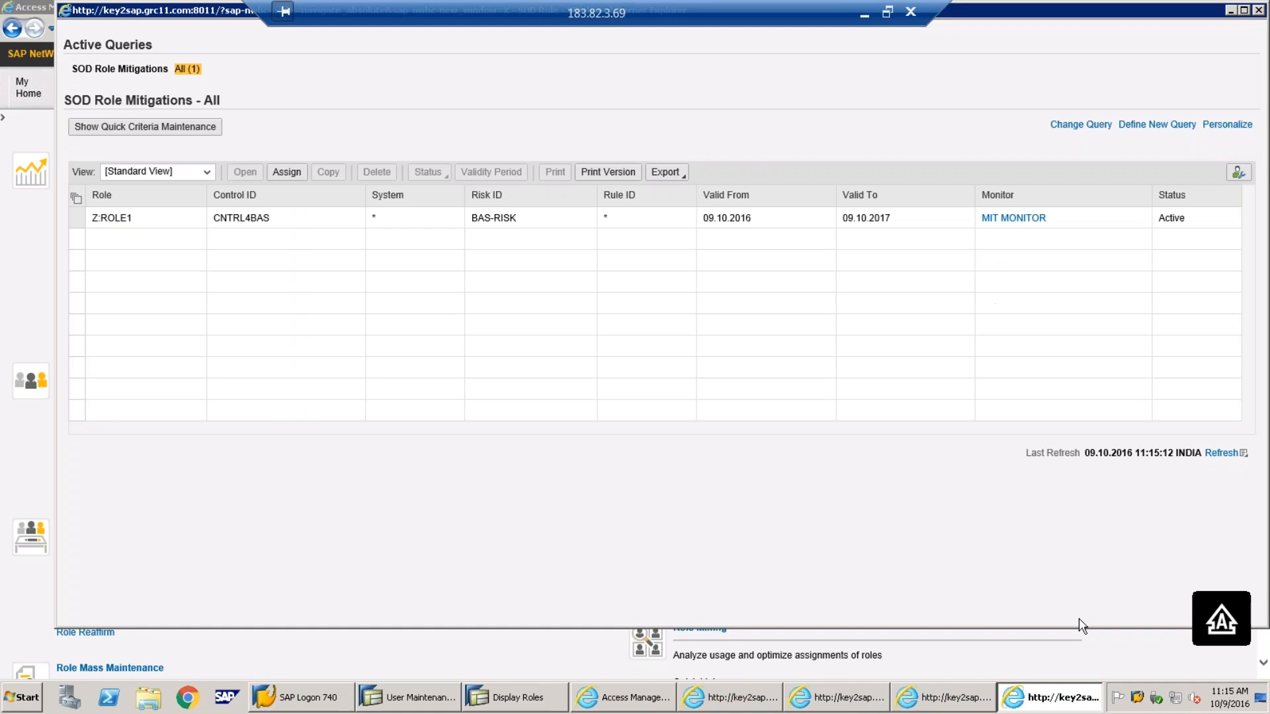
# Rerun Z:ROLE1's role-level analysis in the Risk Analysis window; it now returns no risks
pyautogui.click(971, 701)
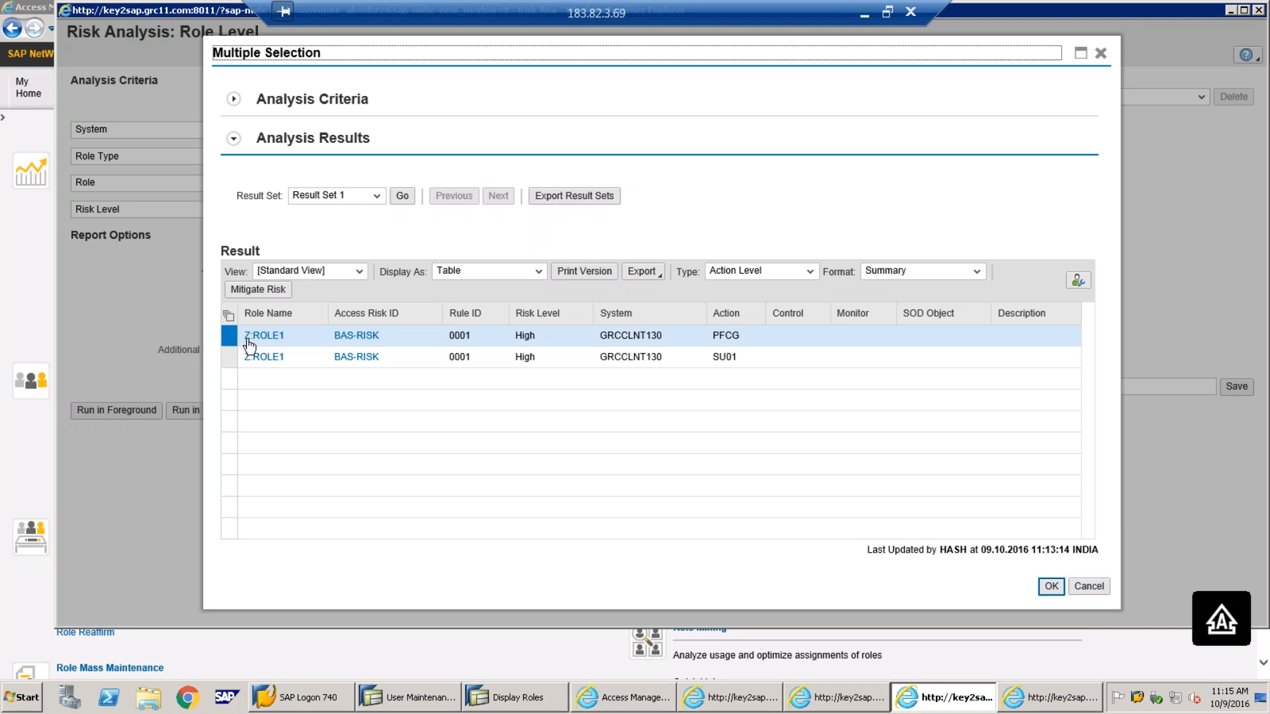
pyautogui.click(1050, 587)
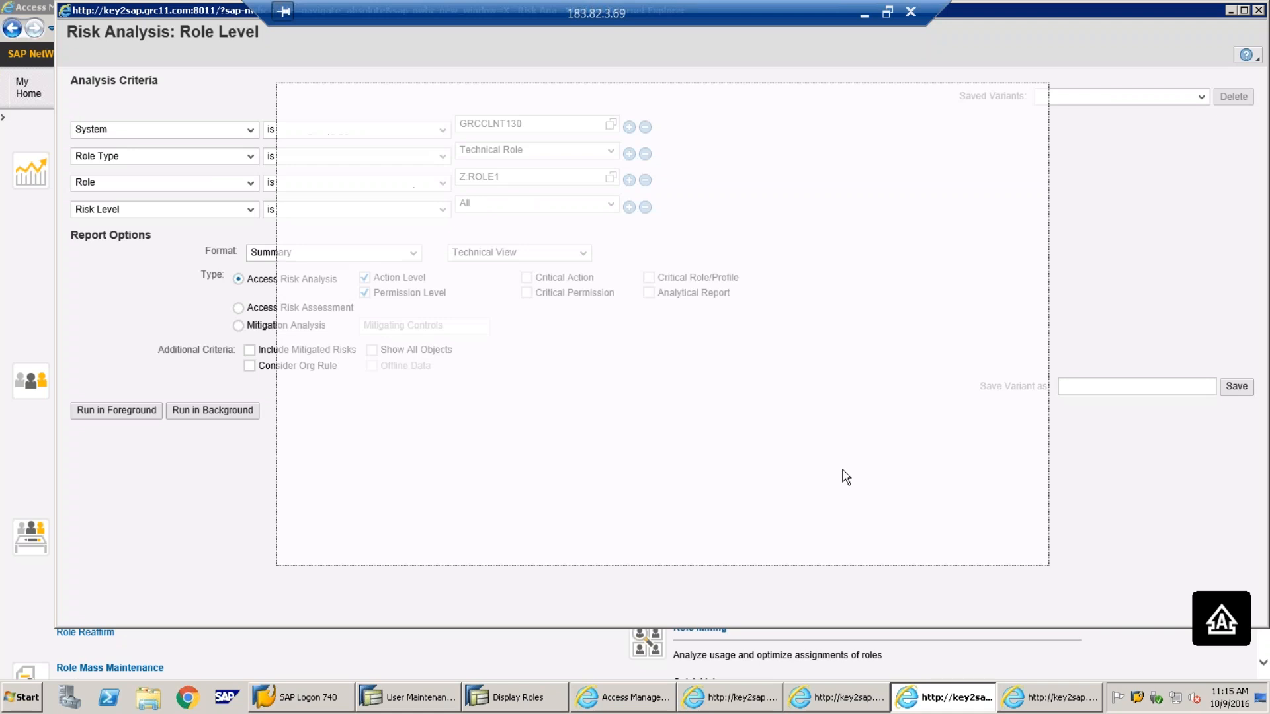
pyautogui.click(109, 410)
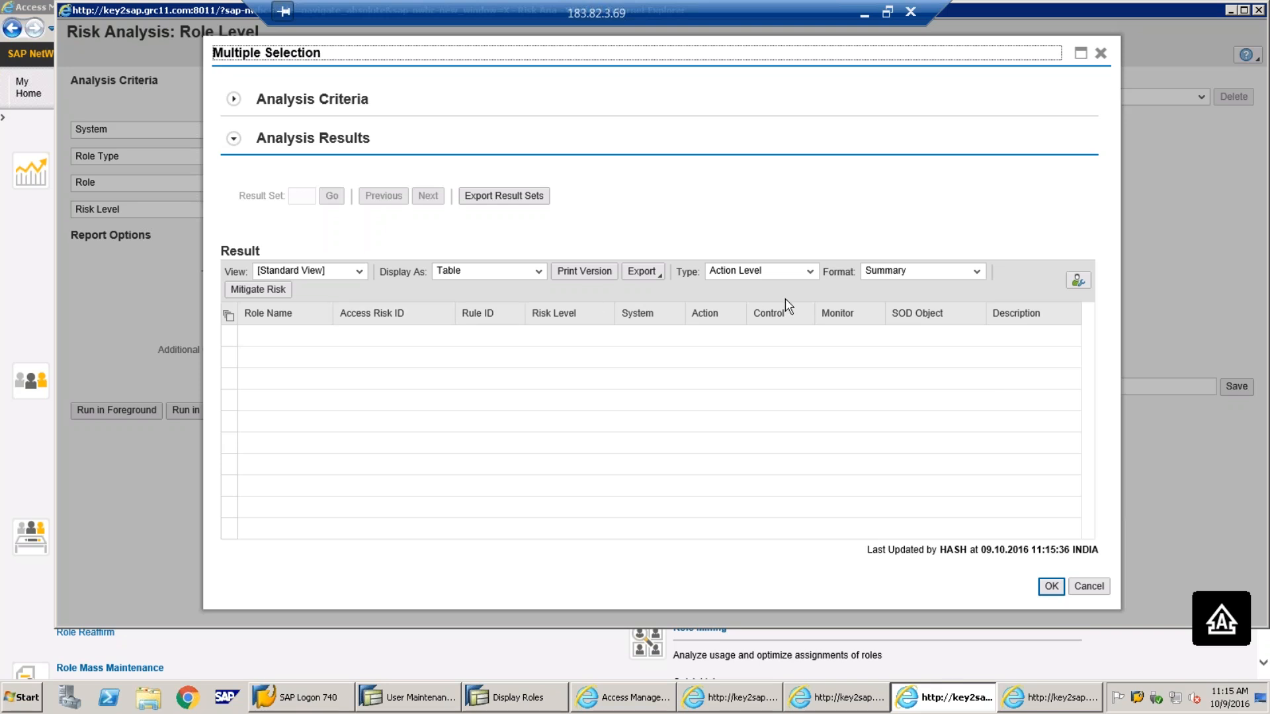
pyautogui.click(1050, 586)
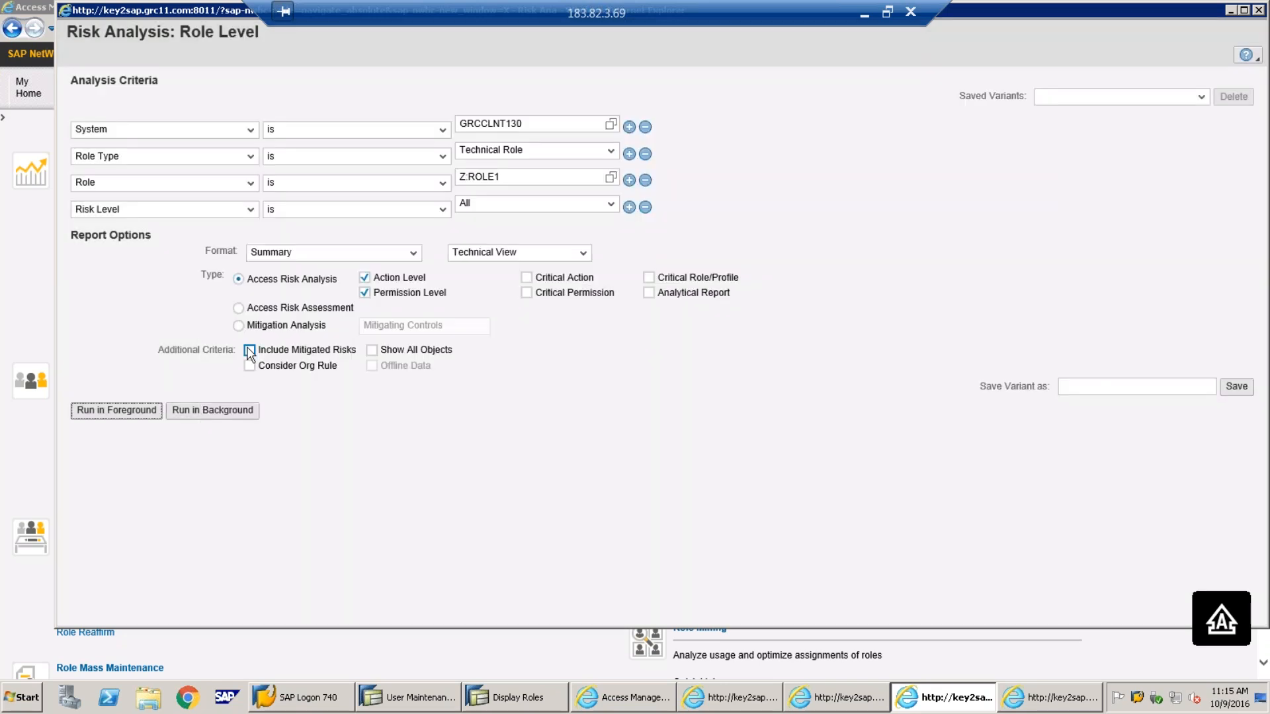
# Run the Z:ROLE1 analysis including mitigated risks, showing both BAS-RISK rows covered by CNTRL4BAS
pyautogui.click(124, 416)
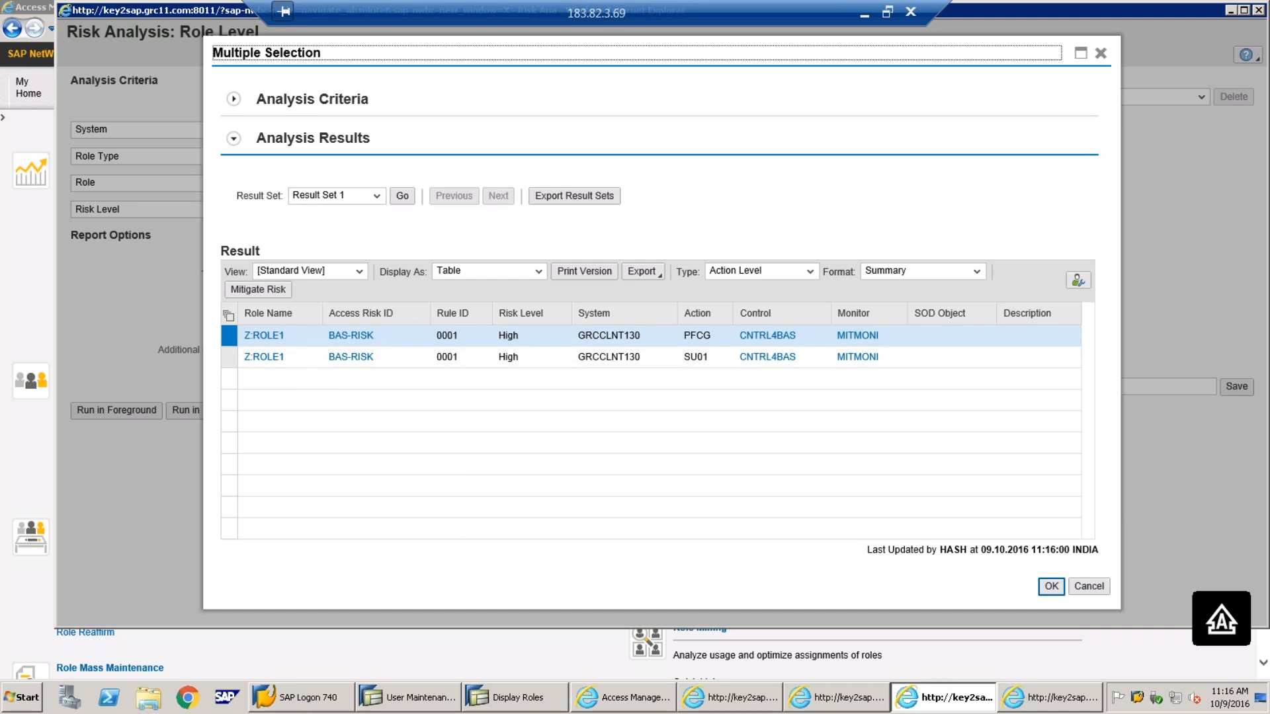
# Minimize the remote session and highlight the TEST and Z:ROLE1 boxes on slide 4's rule-set diagram
pyautogui.click(857, 14)
pyautogui.click(314, 295)
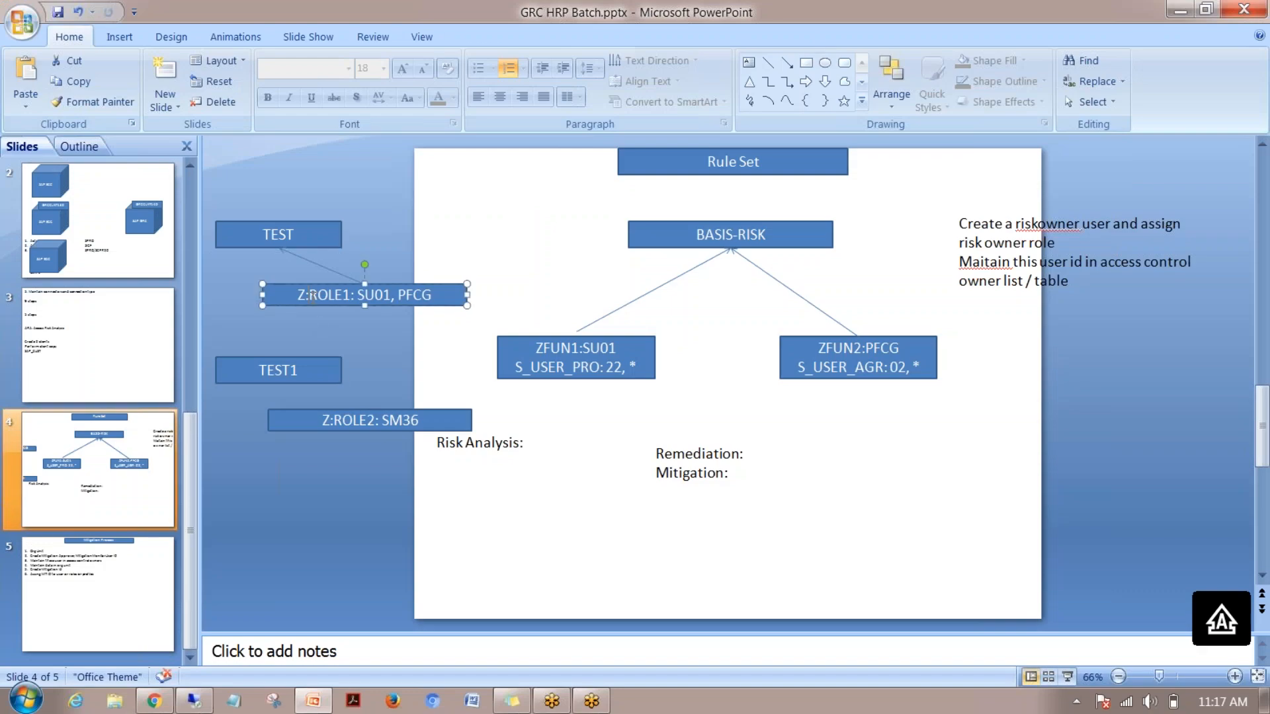
pyautogui.click(298, 243)
pyautogui.click(323, 294)
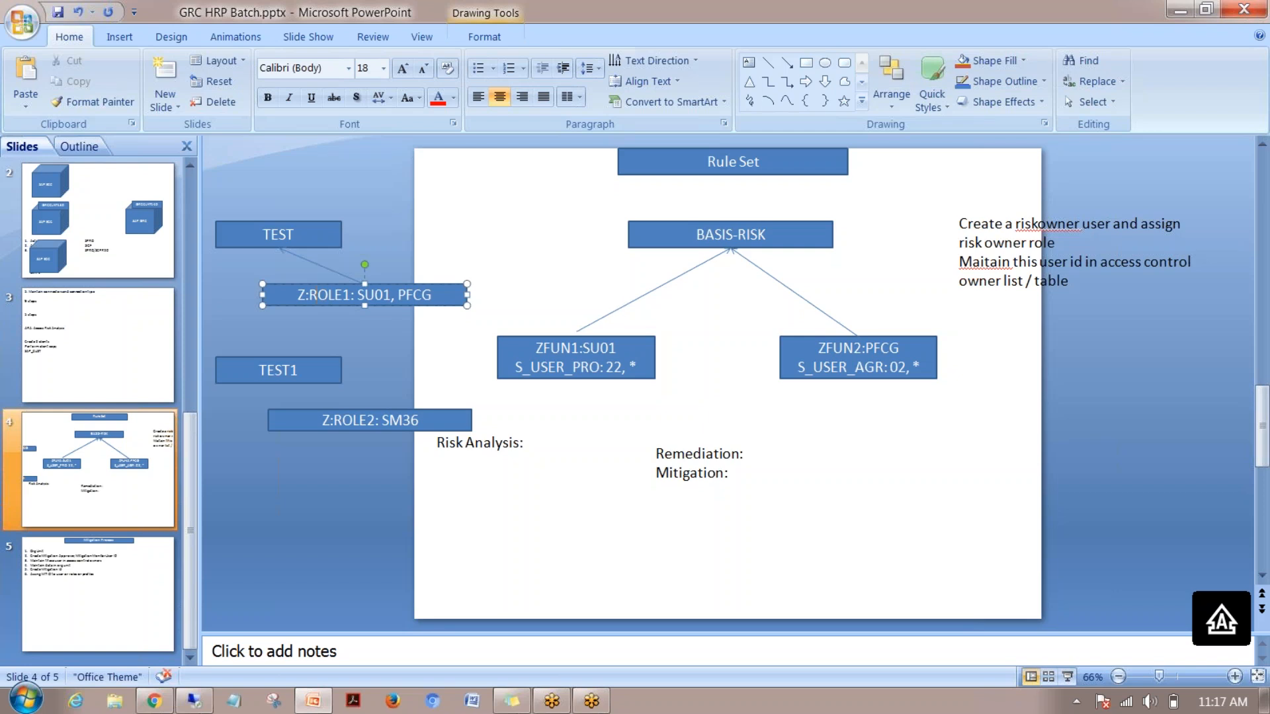
pyautogui.click(303, 234)
pyautogui.click(359, 300)
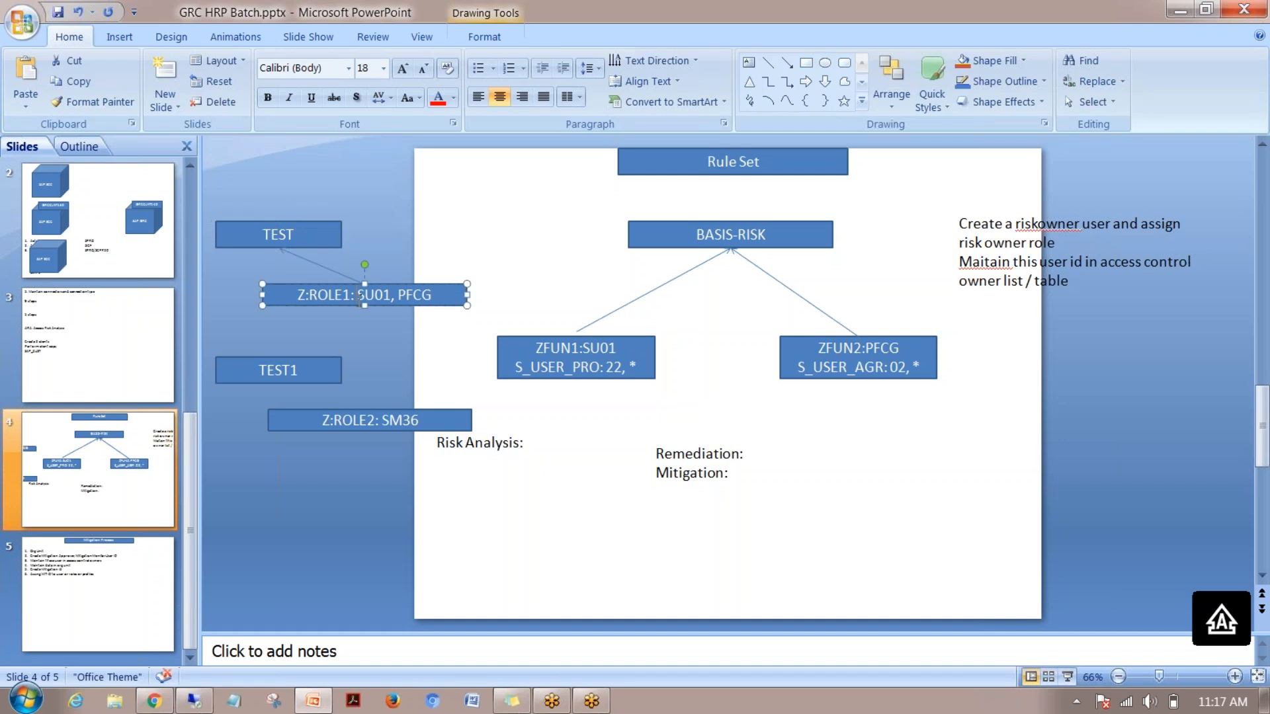
pyautogui.click(624, 280)
pyautogui.click(432, 285)
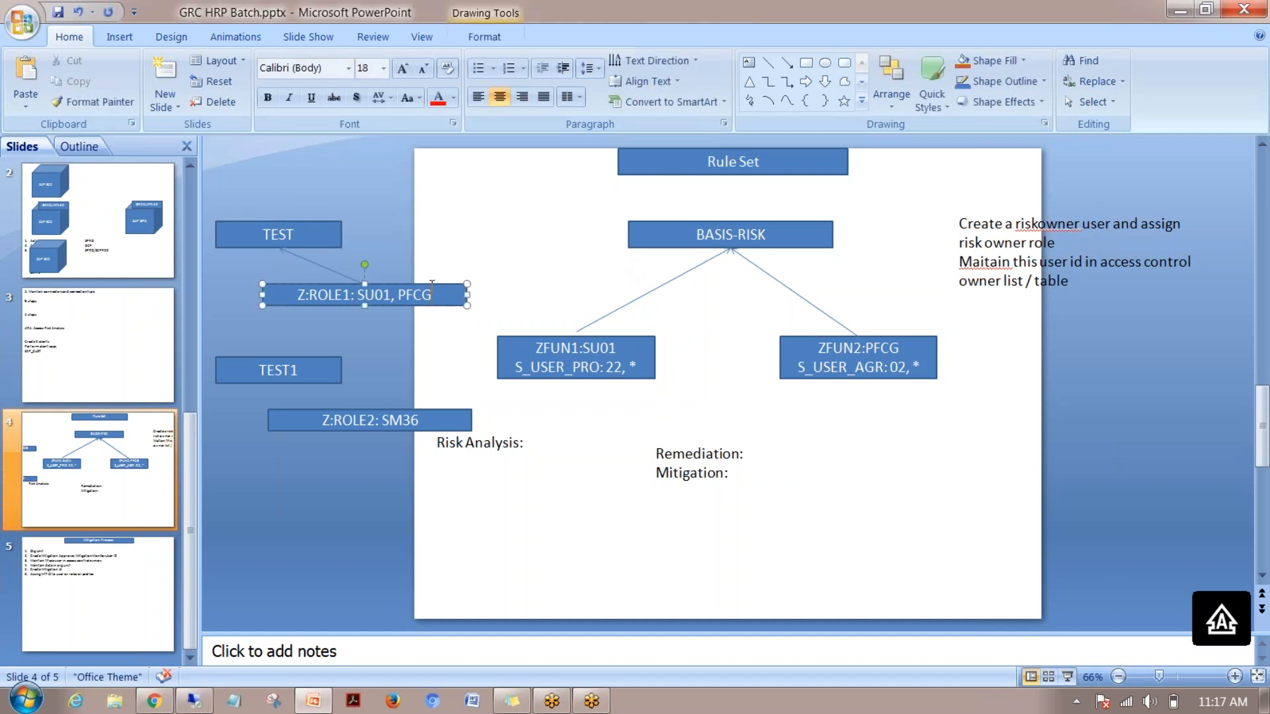
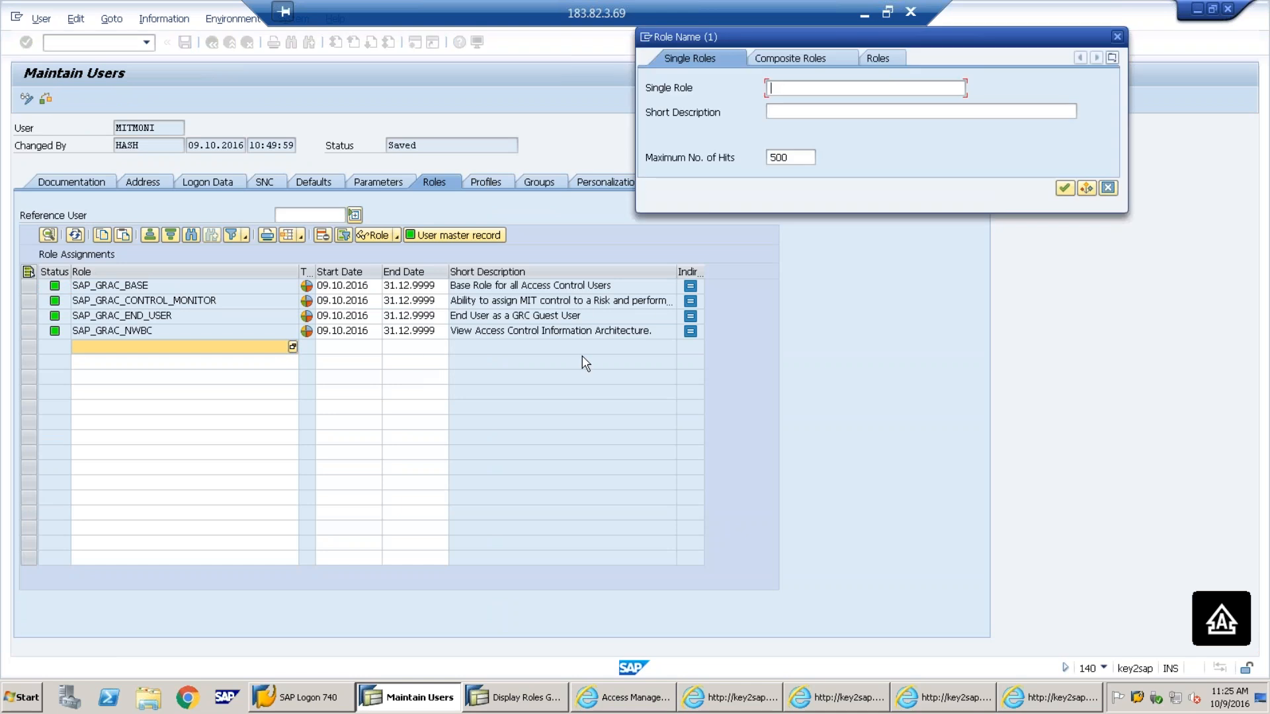
# Search single roles for *GRAC* and review SAP_GRAC_CONTROL_APPROVER and SAP_GRAC_CONTROL_MONITOR
pyautogui.write('*GRAC*')
pyautogui.press('Return')
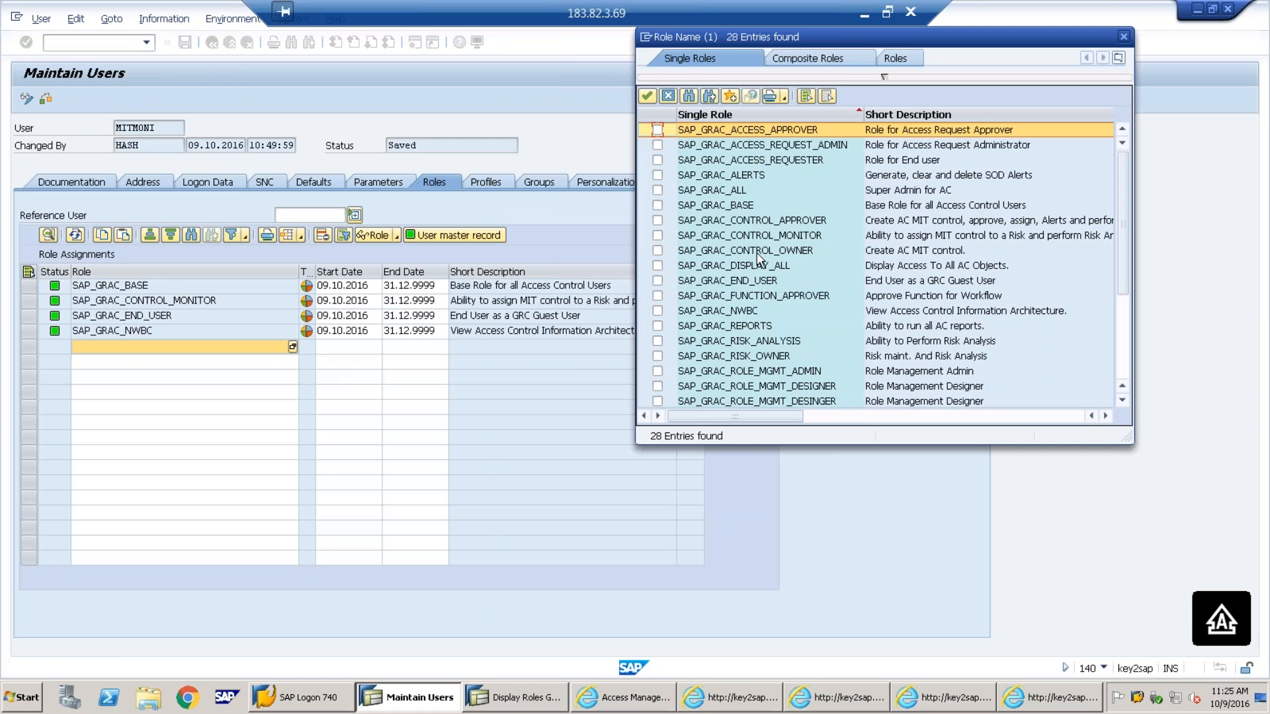
pyautogui.click(765, 224)
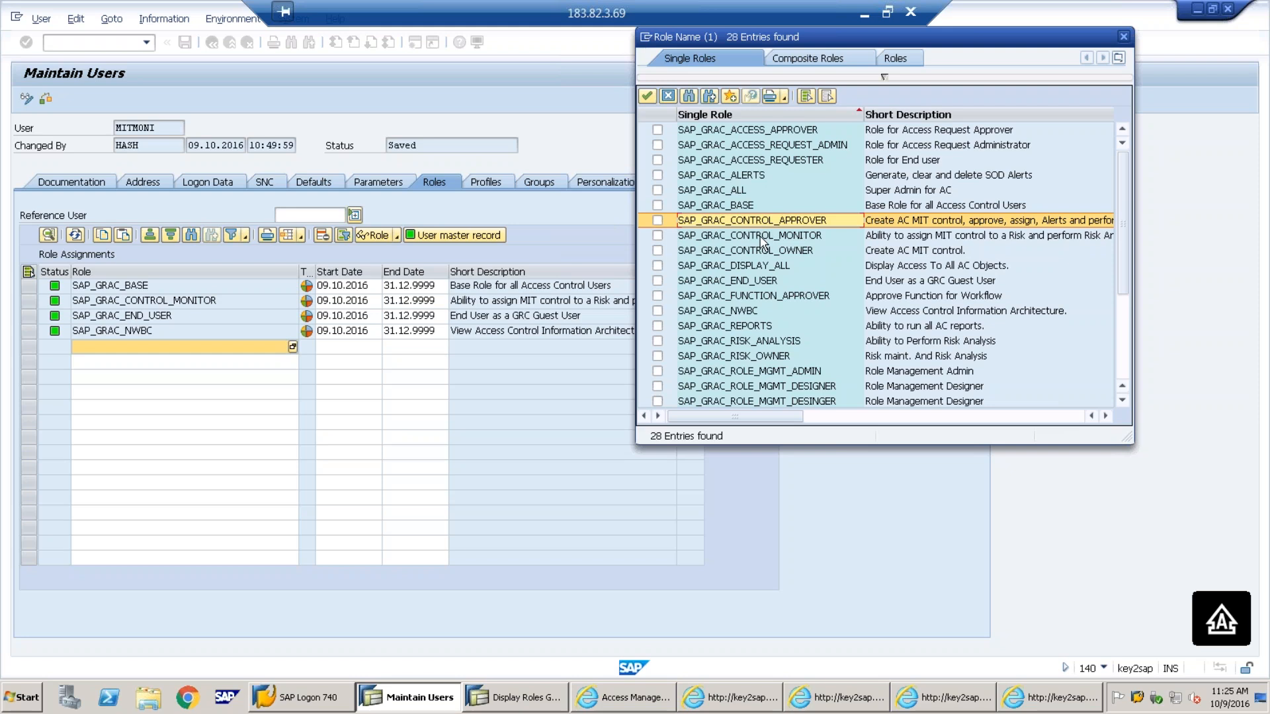
pyautogui.click(749, 240)
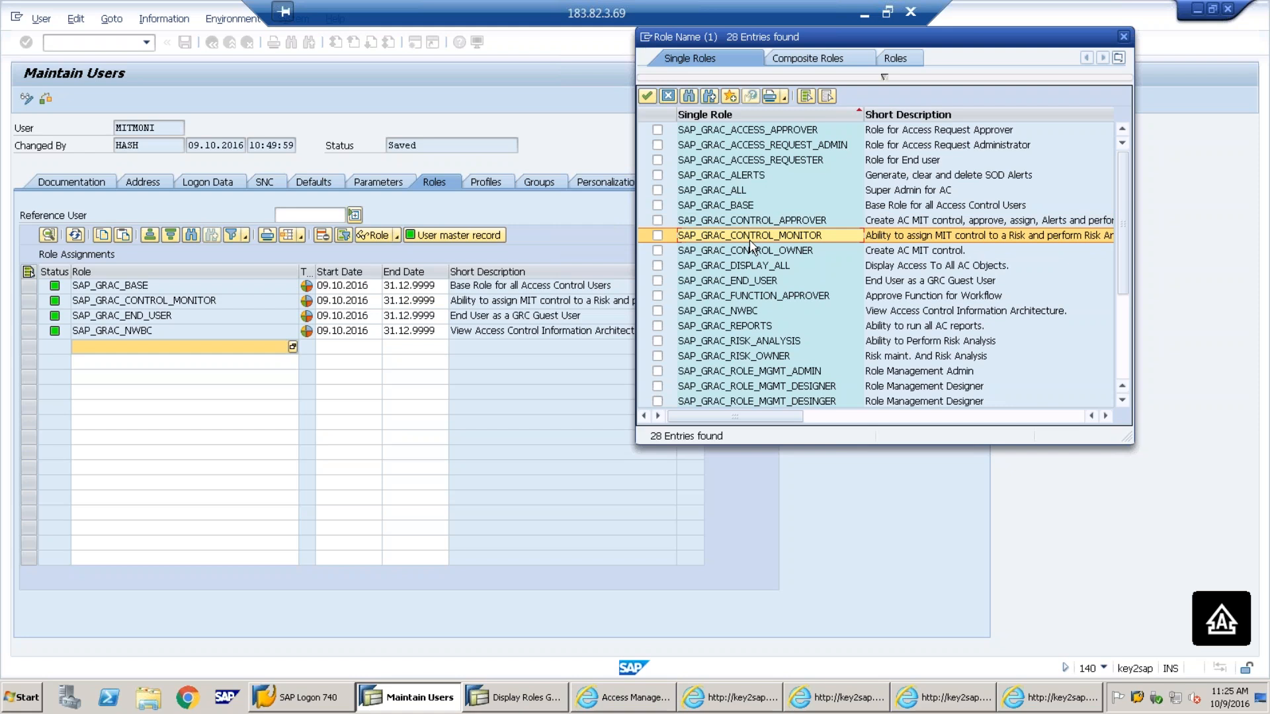
pyautogui.click(608, 694)
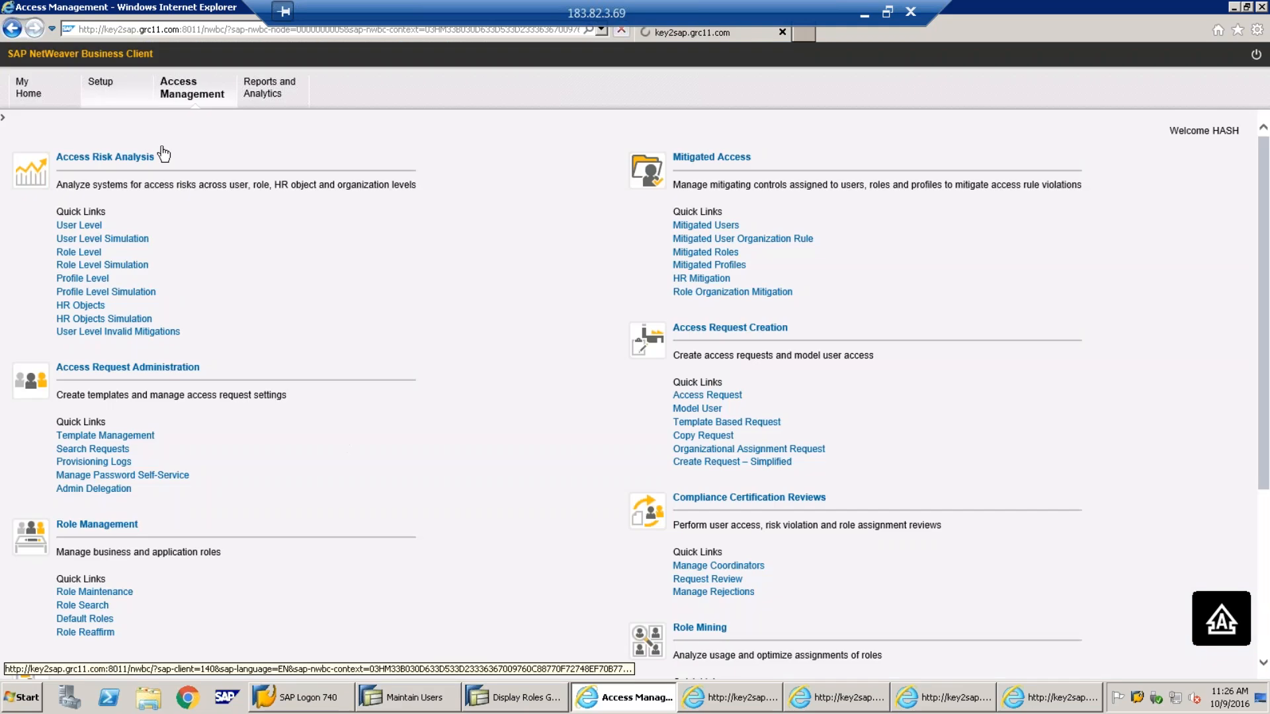
# Open Setup's Mitigating Controls list, then review the profile-level risk analysis and SOD role mitigations
pyautogui.click(103, 86)
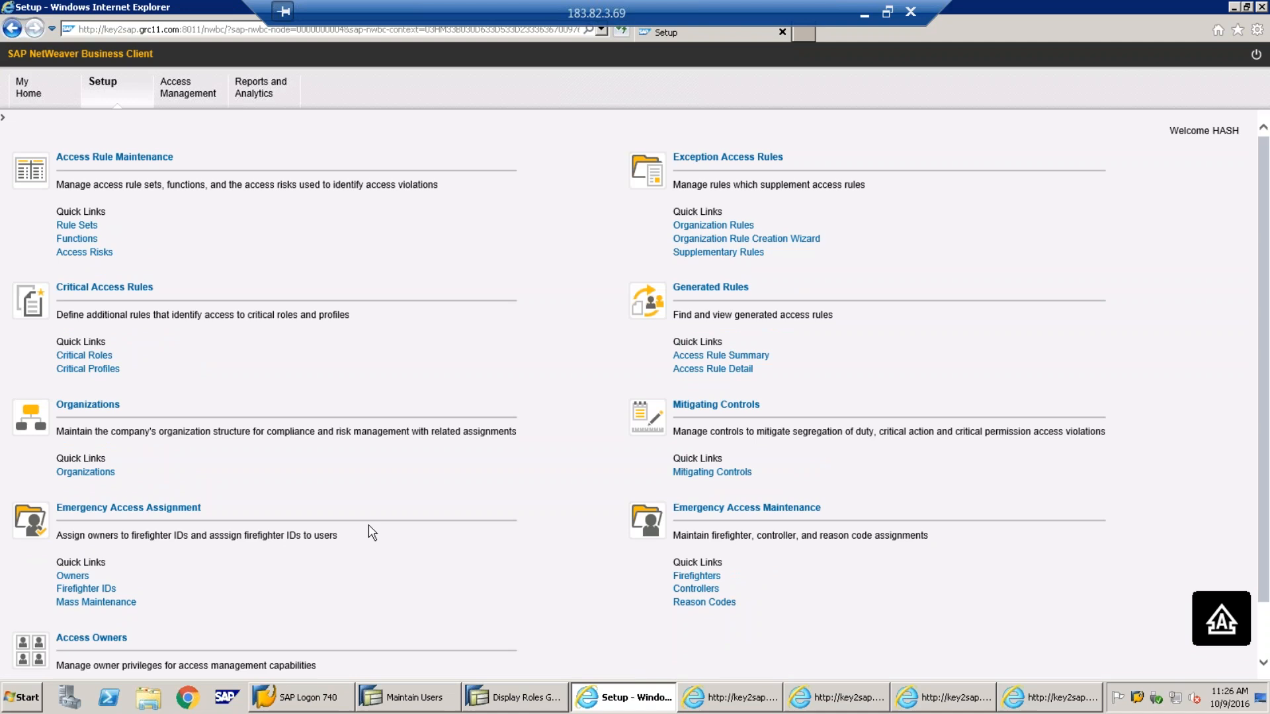
pyautogui.click(707, 474)
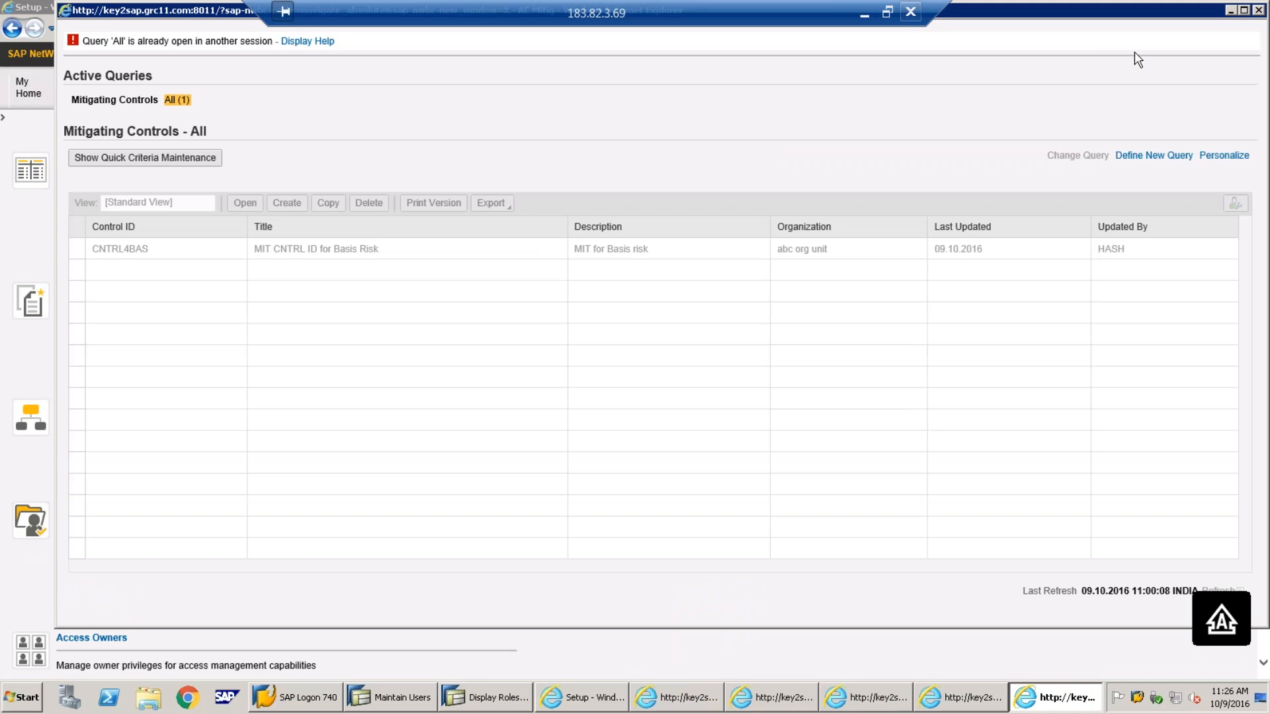
pyautogui.click(1257, 11)
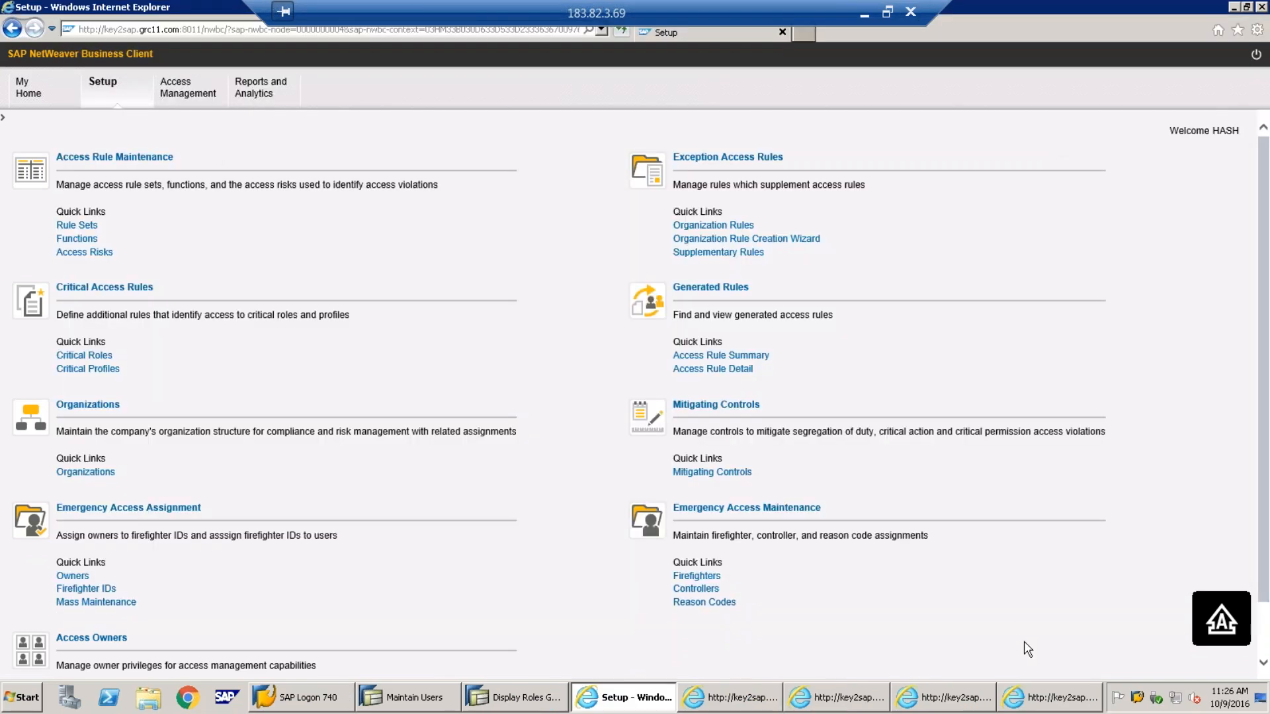
pyautogui.click(1034, 702)
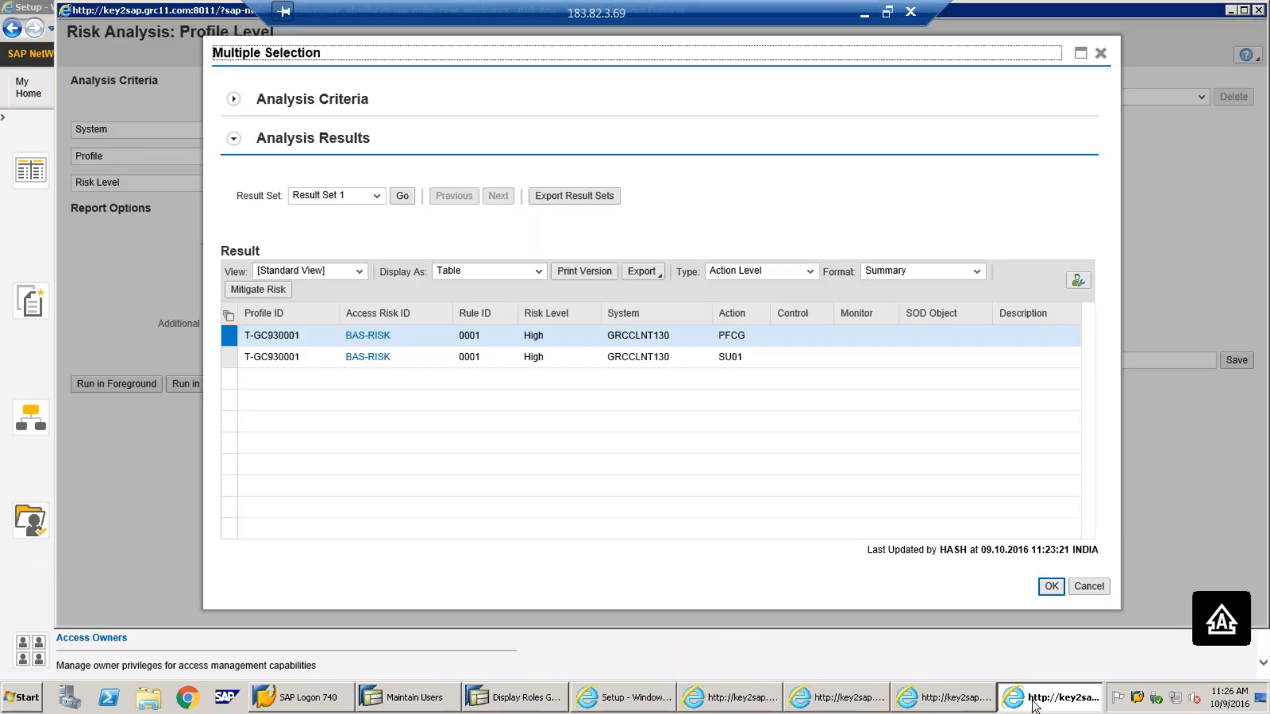
pyautogui.click(966, 702)
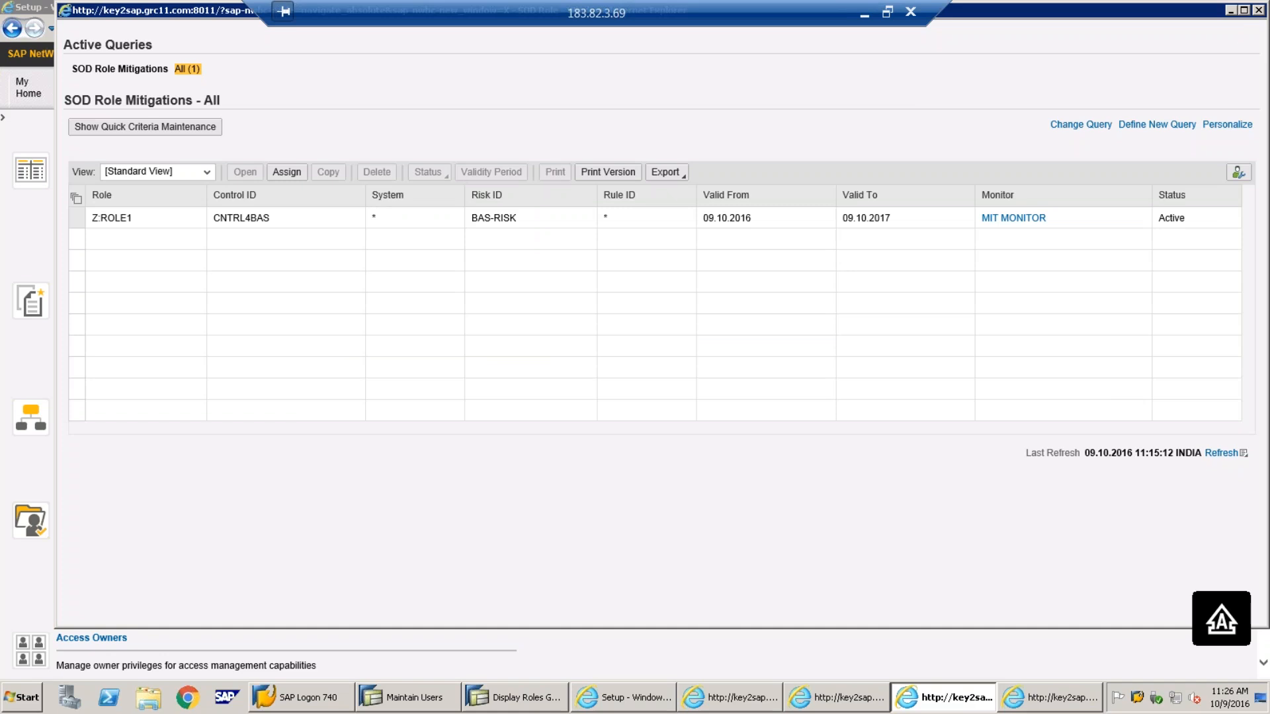
pyautogui.click(1259, 10)
# Close the extra windows and reopen the Mitigating Controls list from the Setup page
pyautogui.click(928, 698)
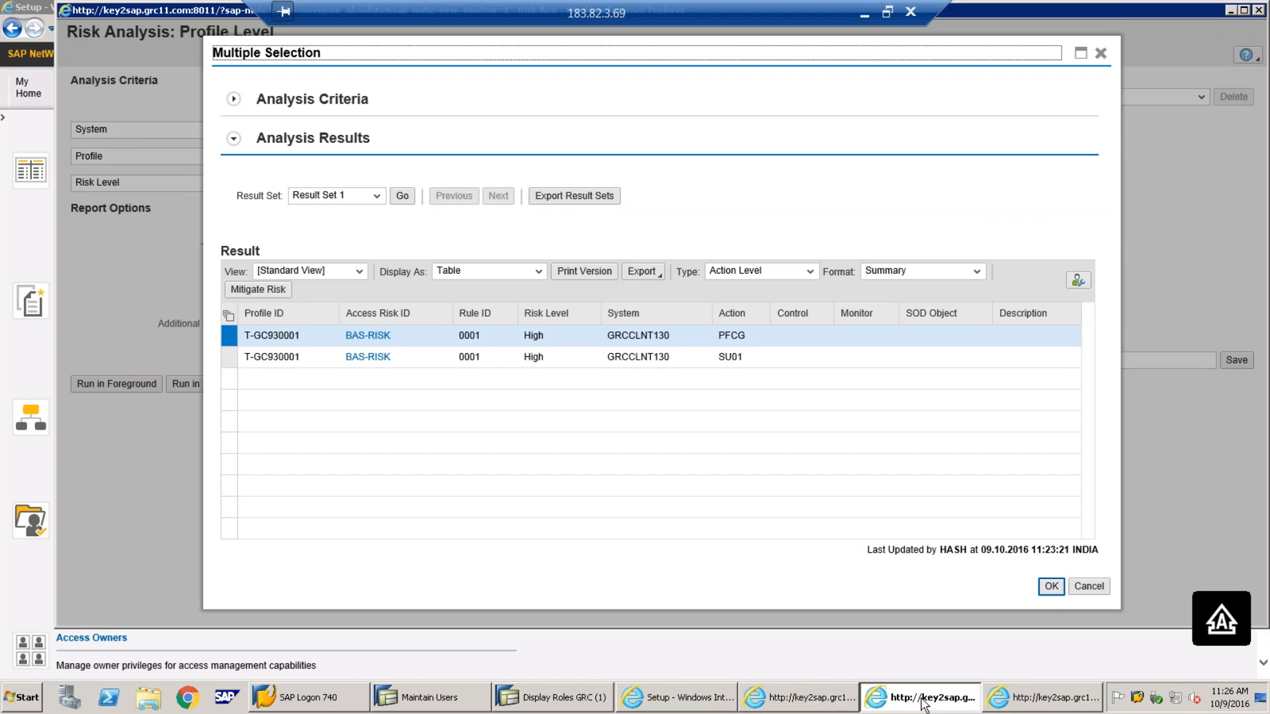
pyautogui.click(822, 703)
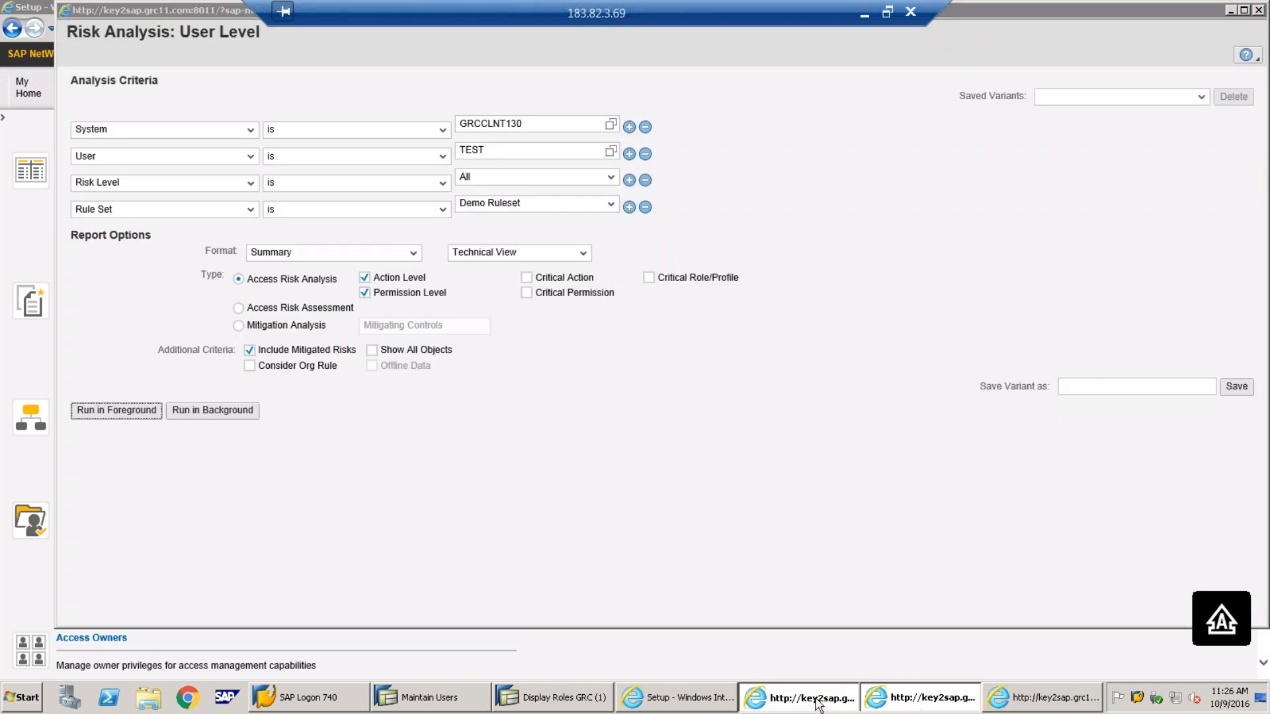
pyautogui.click(1259, 10)
pyautogui.click(700, 700)
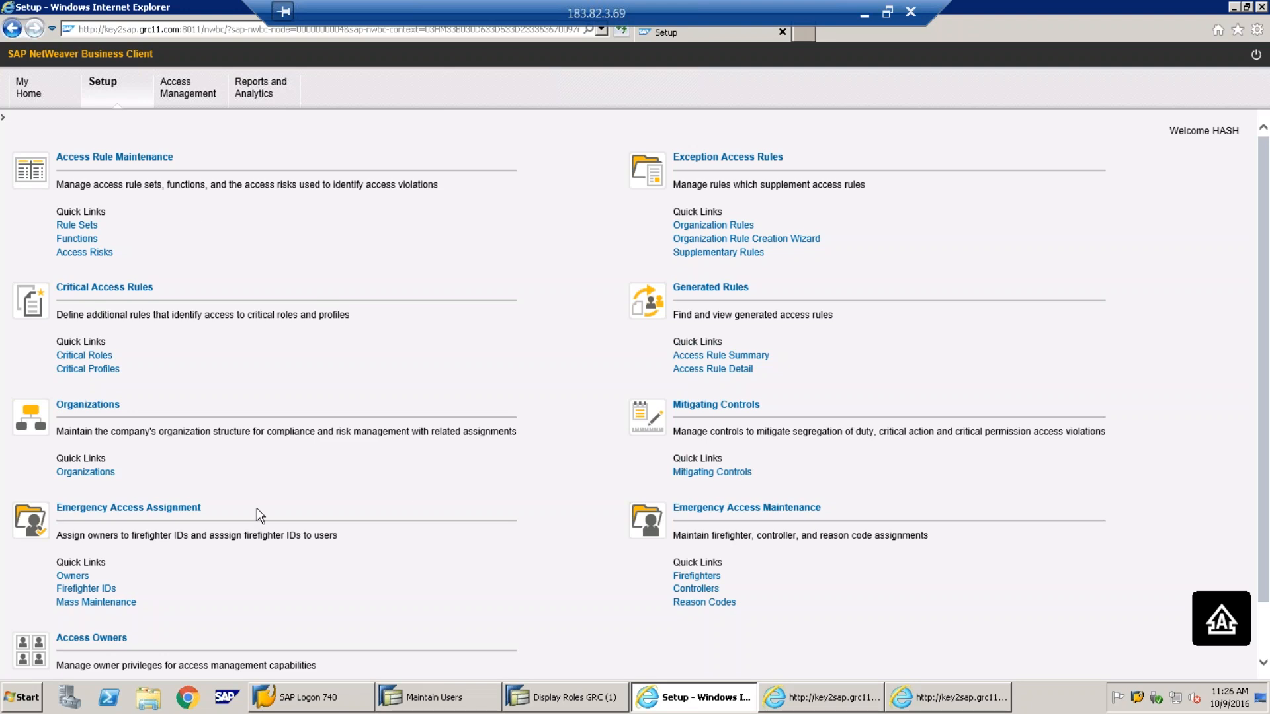
pyautogui.click(678, 475)
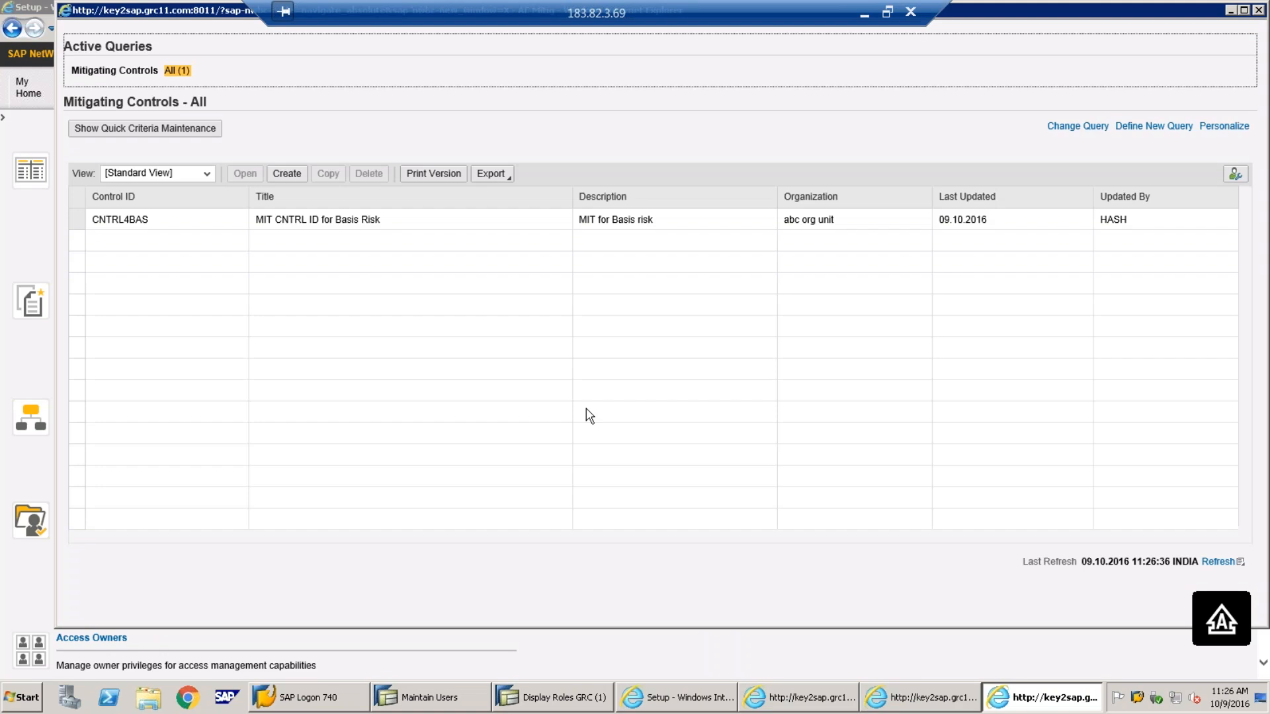
# Start a new blank mitigating control, then switch to SAP GUI's display of role Z:ROLE1
pyautogui.click(287, 174)
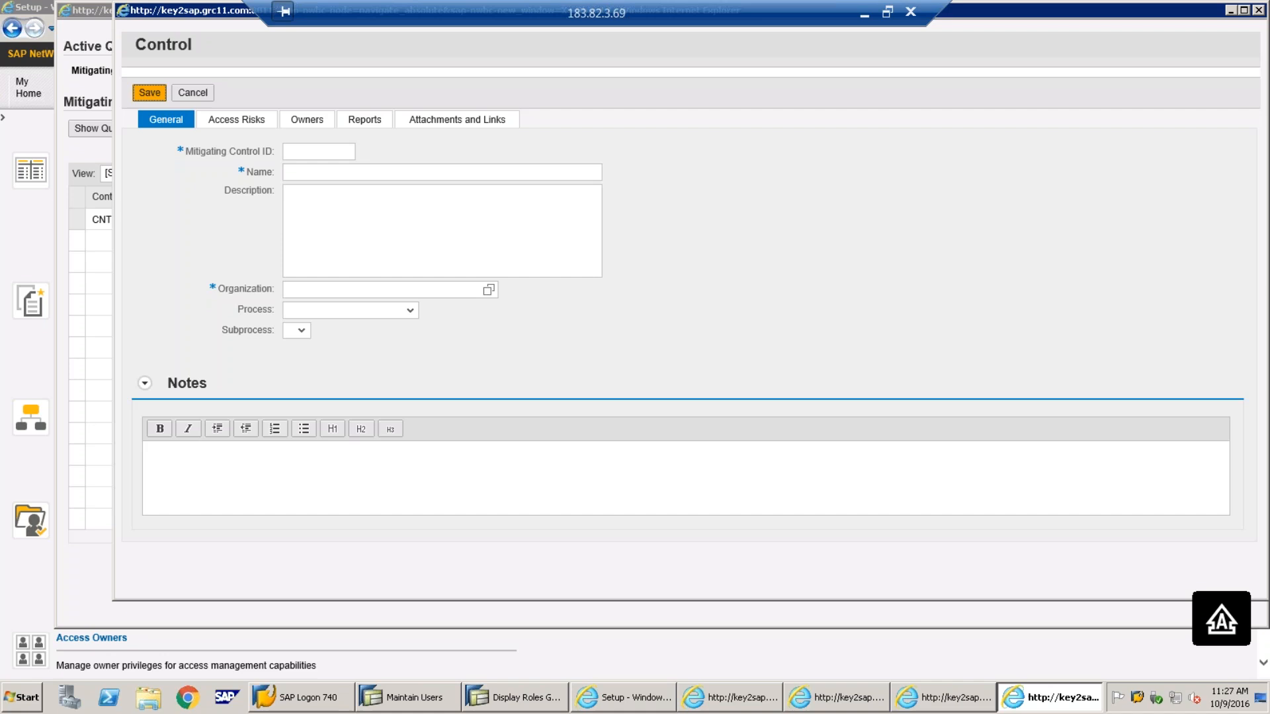
pyautogui.click(516, 699)
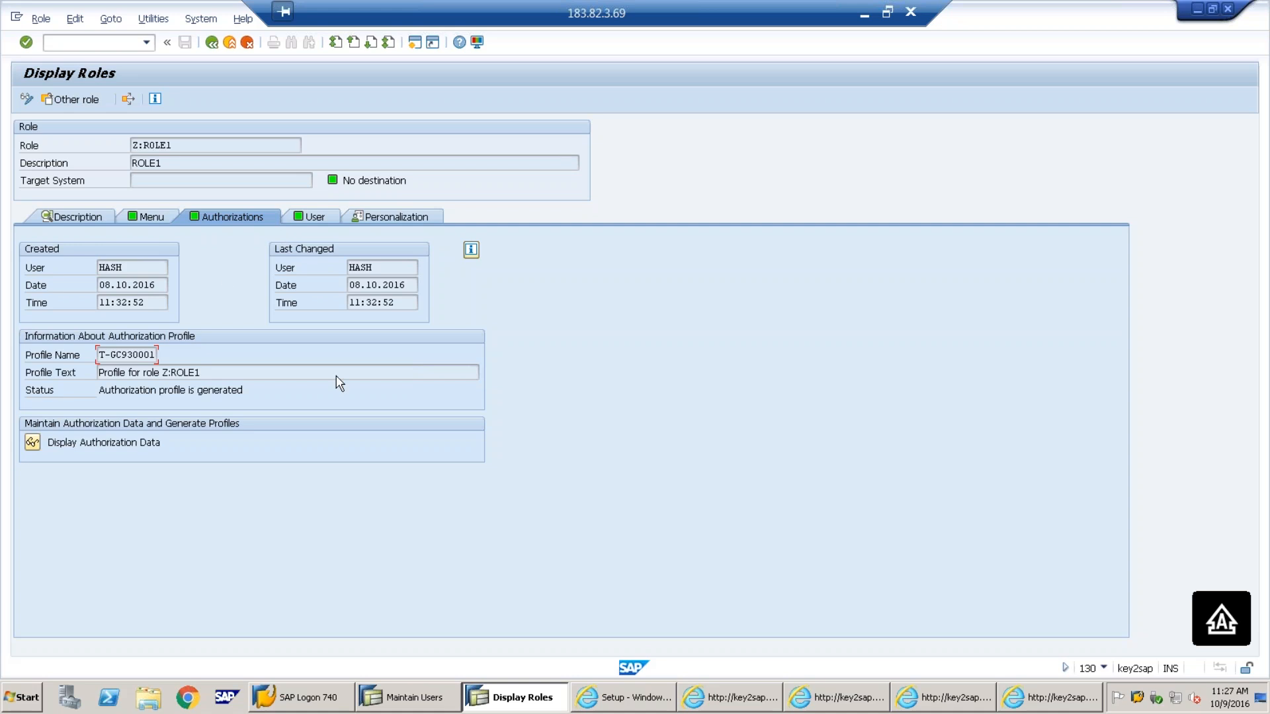
# Review the SAP_GRAC_CONTROL_OWNER role, then look at the new control's Access Risks and ID field
pyautogui.click(424, 698)
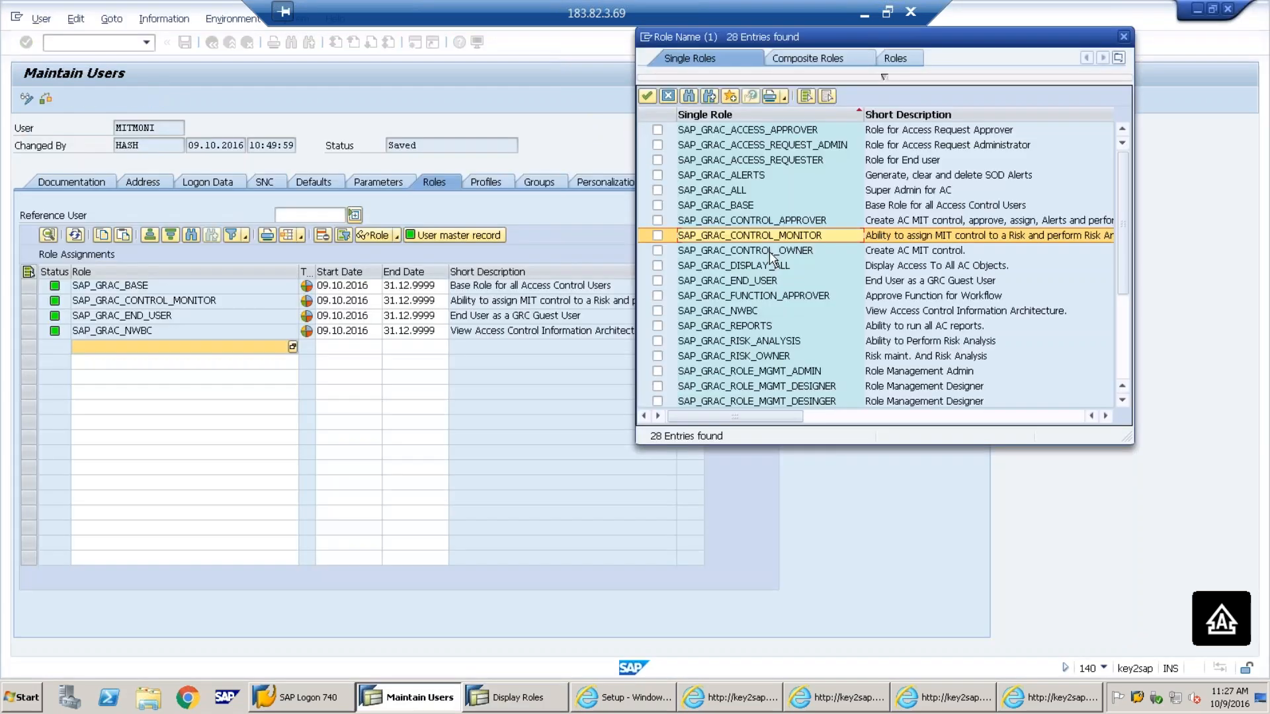
pyautogui.click(768, 251)
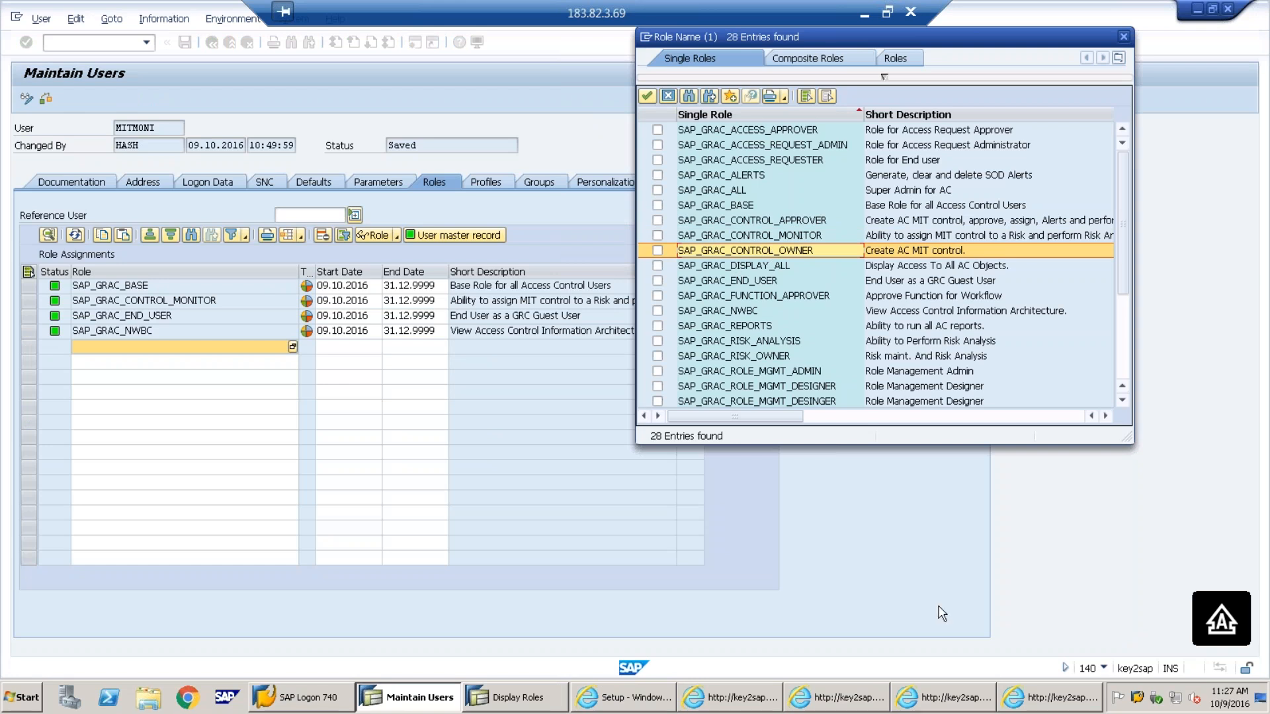
pyautogui.click(1036, 702)
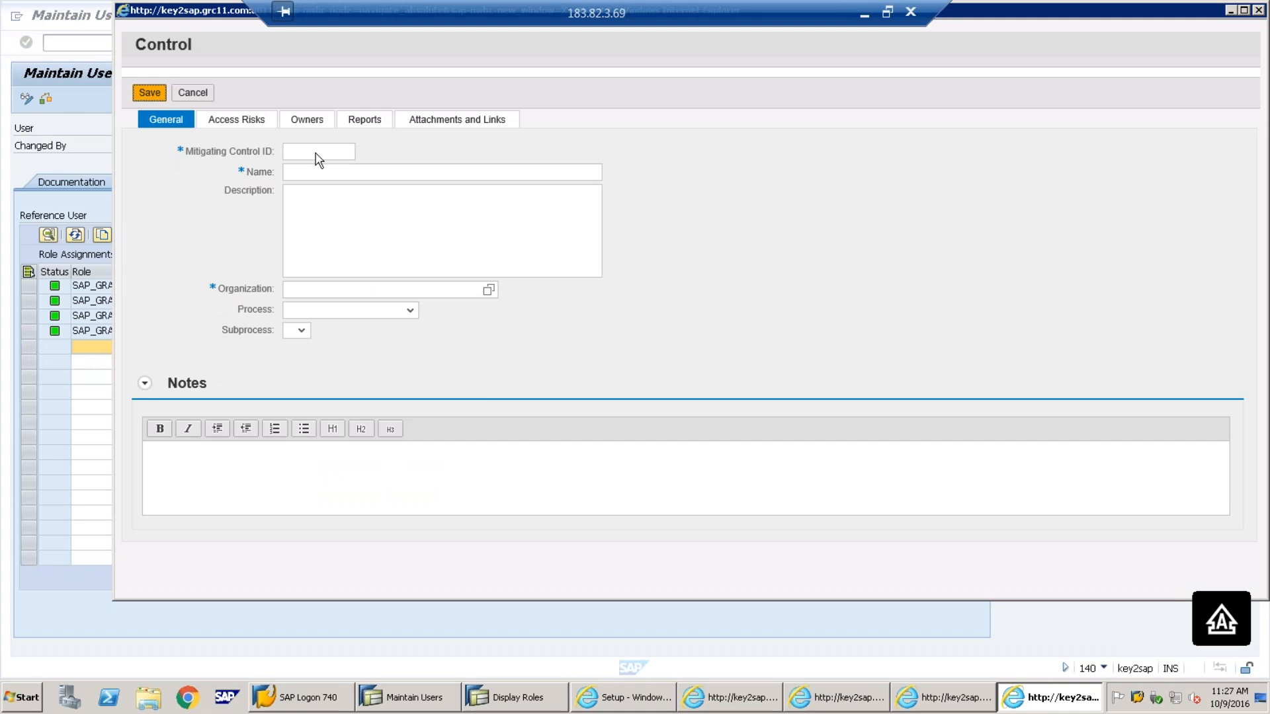
pyautogui.click(245, 121)
pyautogui.click(314, 174)
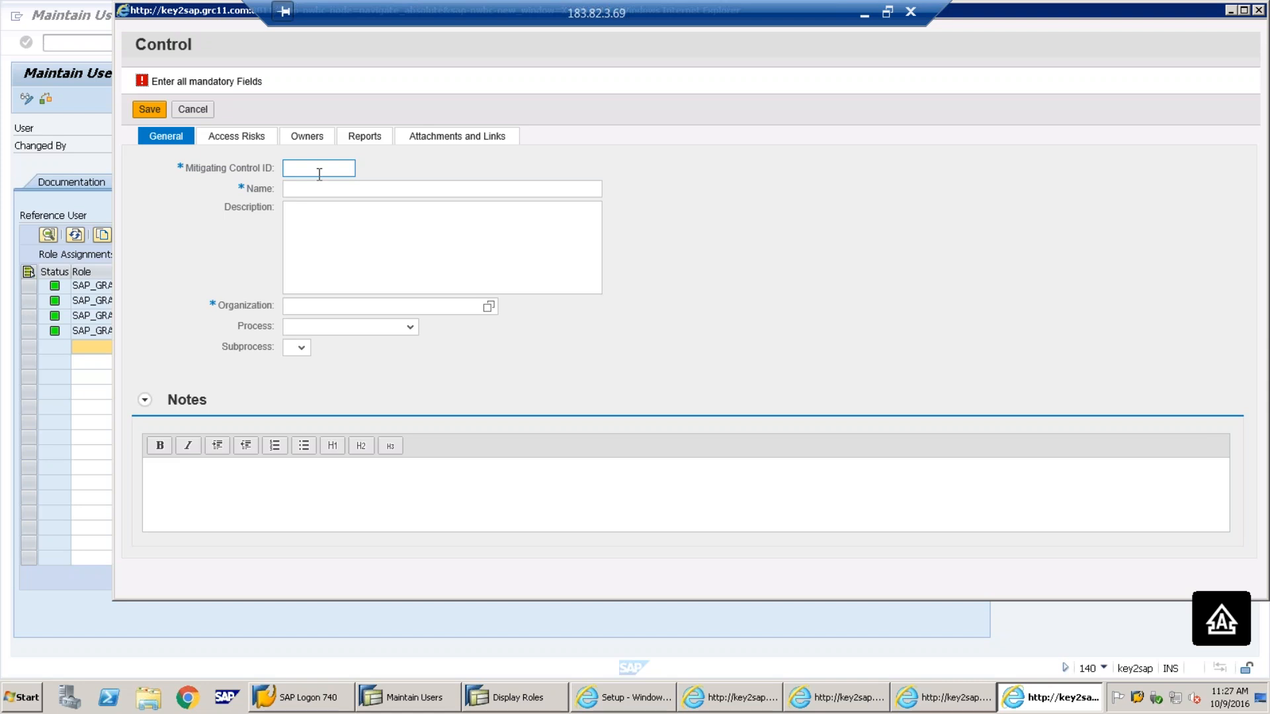
# Close the role search results and exit user maintenance to the SAP Easy Access menu
pyautogui.click(438, 699)
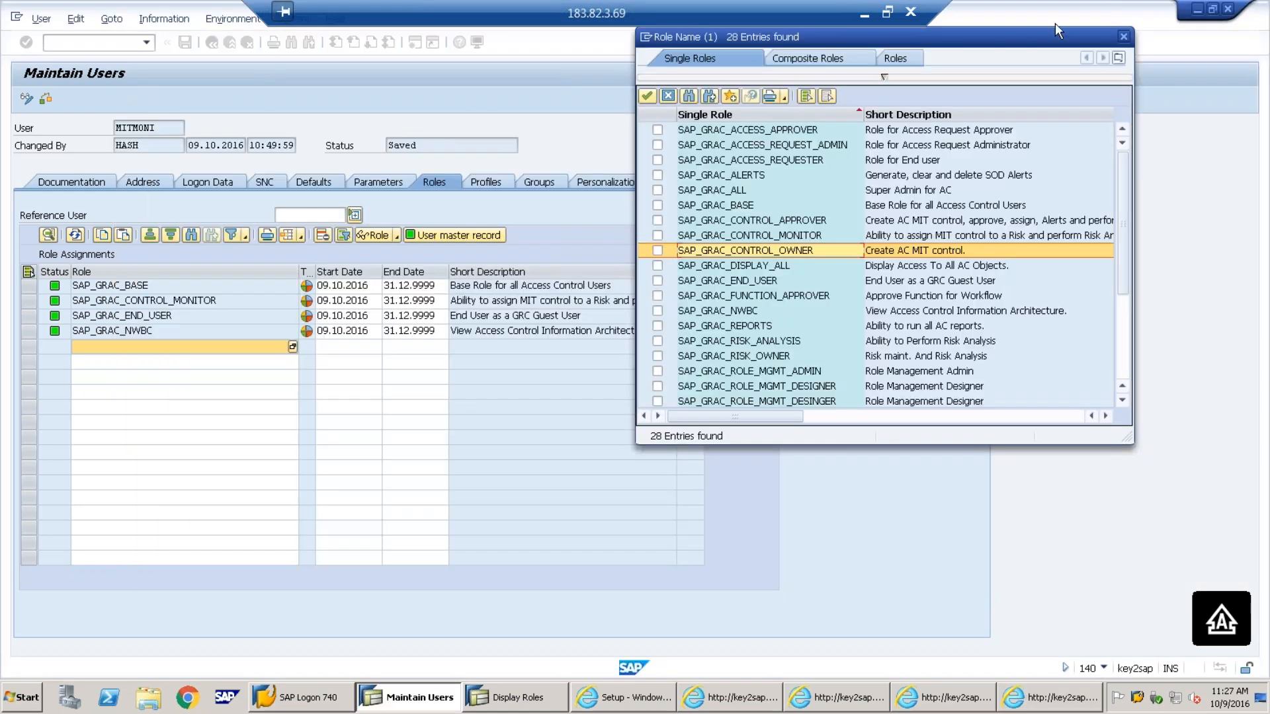
pyautogui.click(1124, 37)
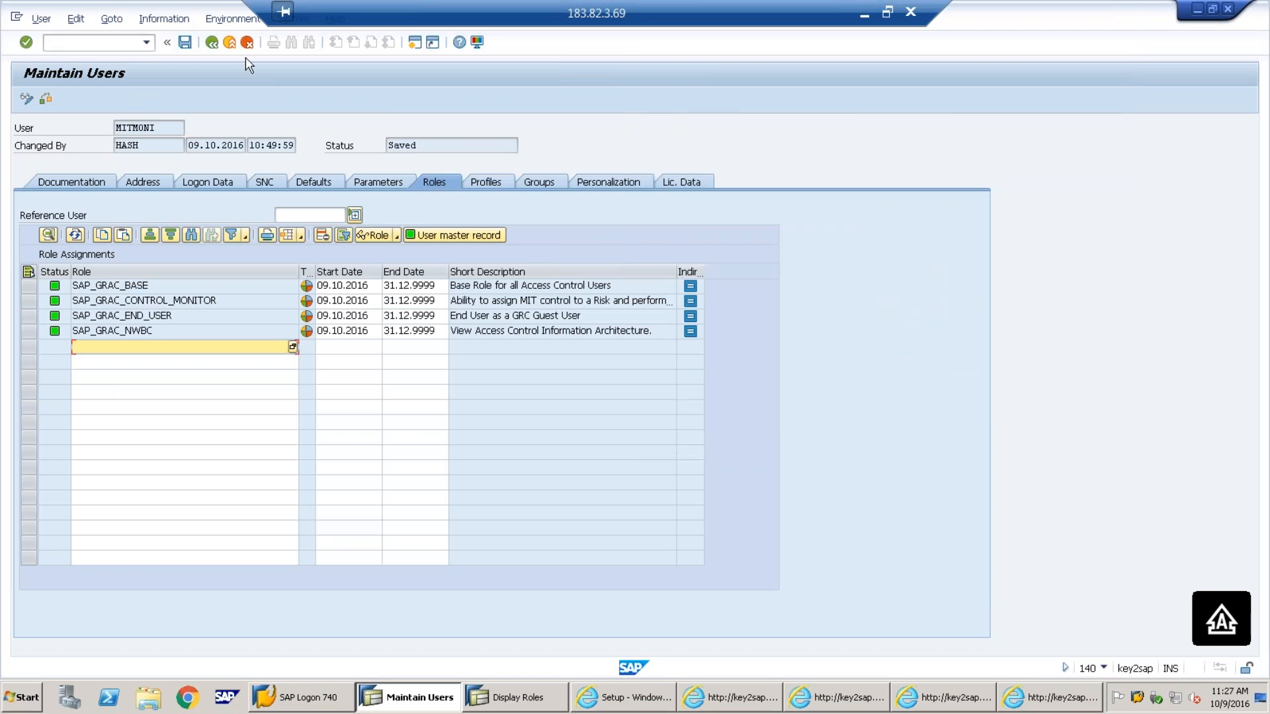
pyautogui.click(229, 42)
pyautogui.click(228, 43)
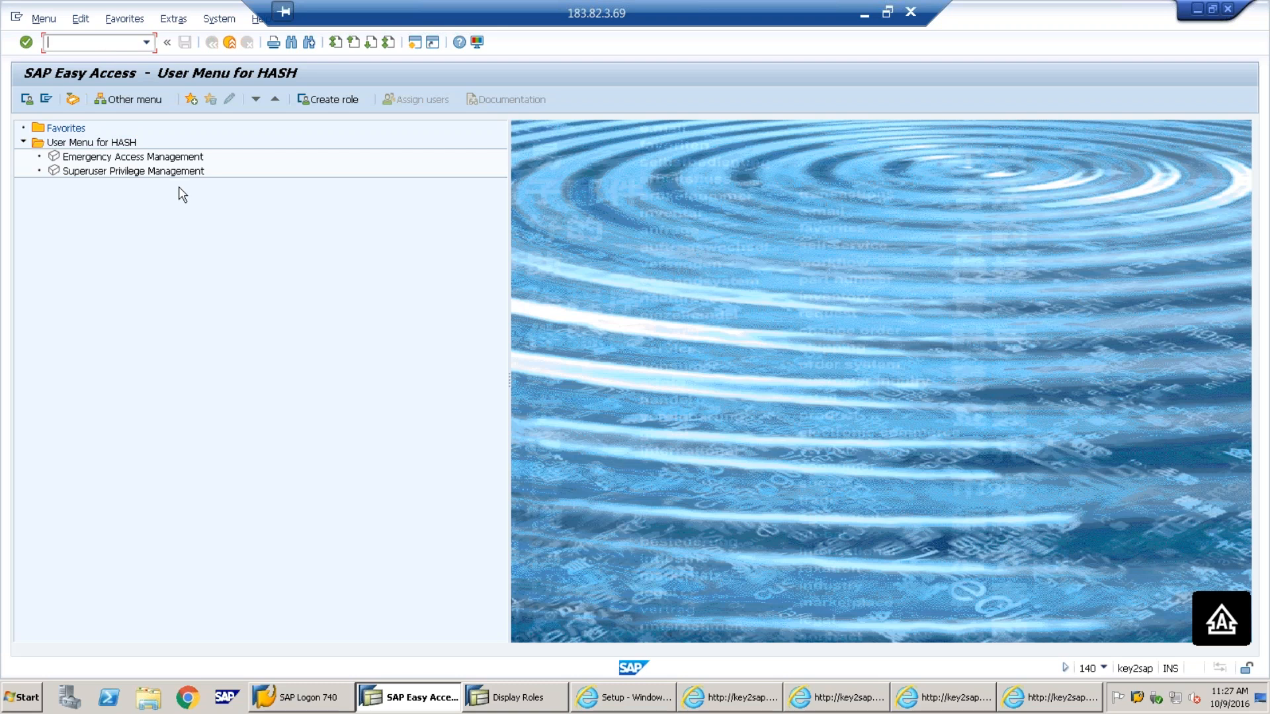
# Run SPRO and execute Governance, Risk and Compliance > Access Control > Maintain Configuration Settings
pyautogui.write('SPRO')
pyautogui.press('Return')
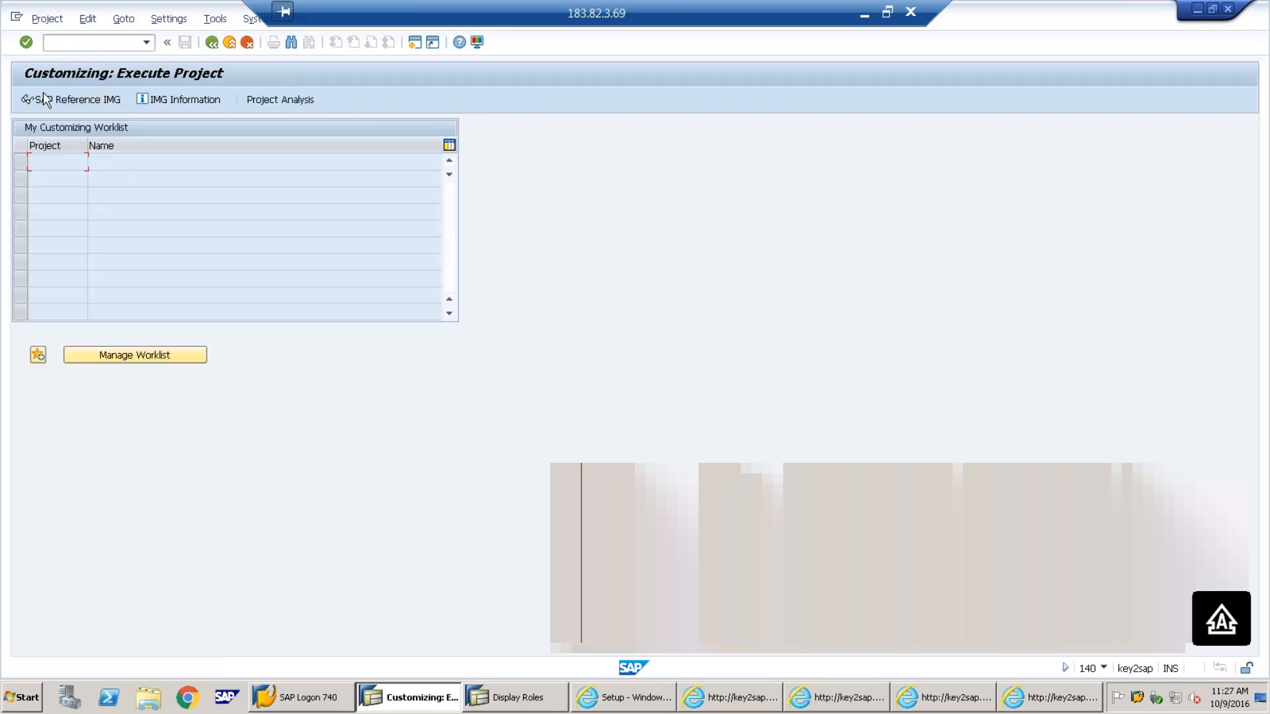
pyautogui.click(44, 99)
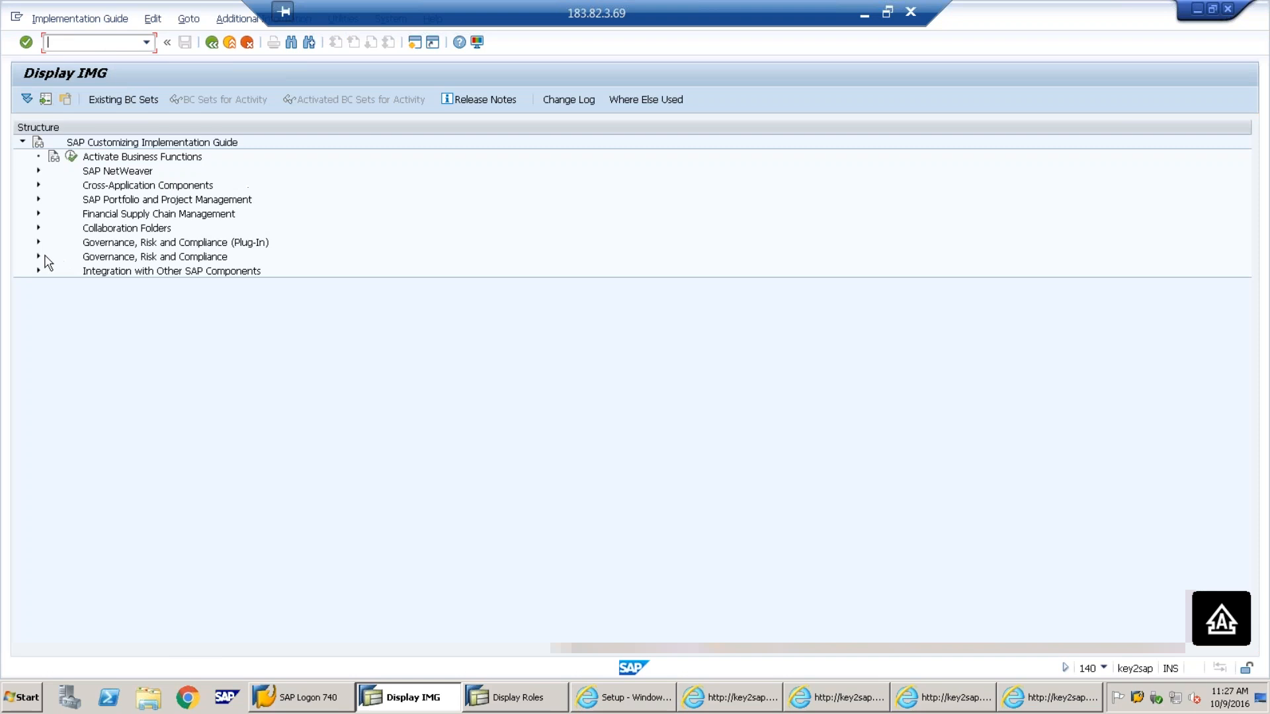
pyautogui.click(38, 256)
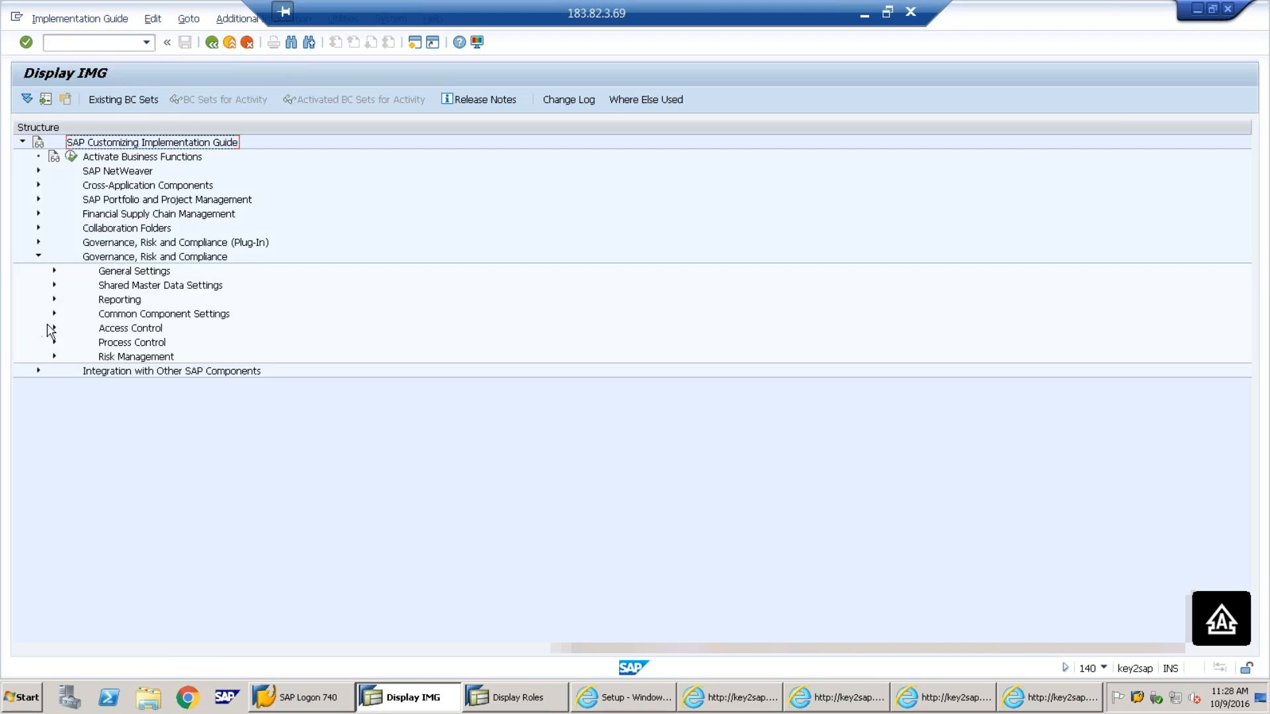
pyautogui.click(53, 329)
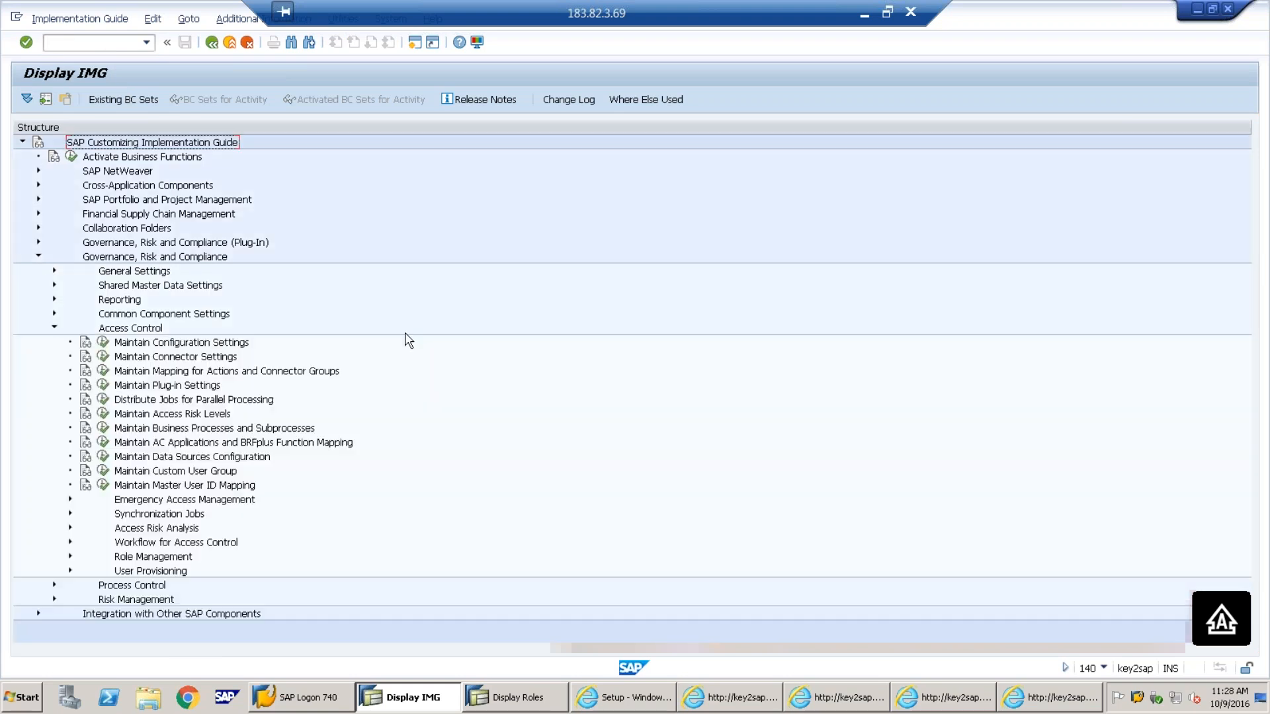
pyautogui.click(103, 343)
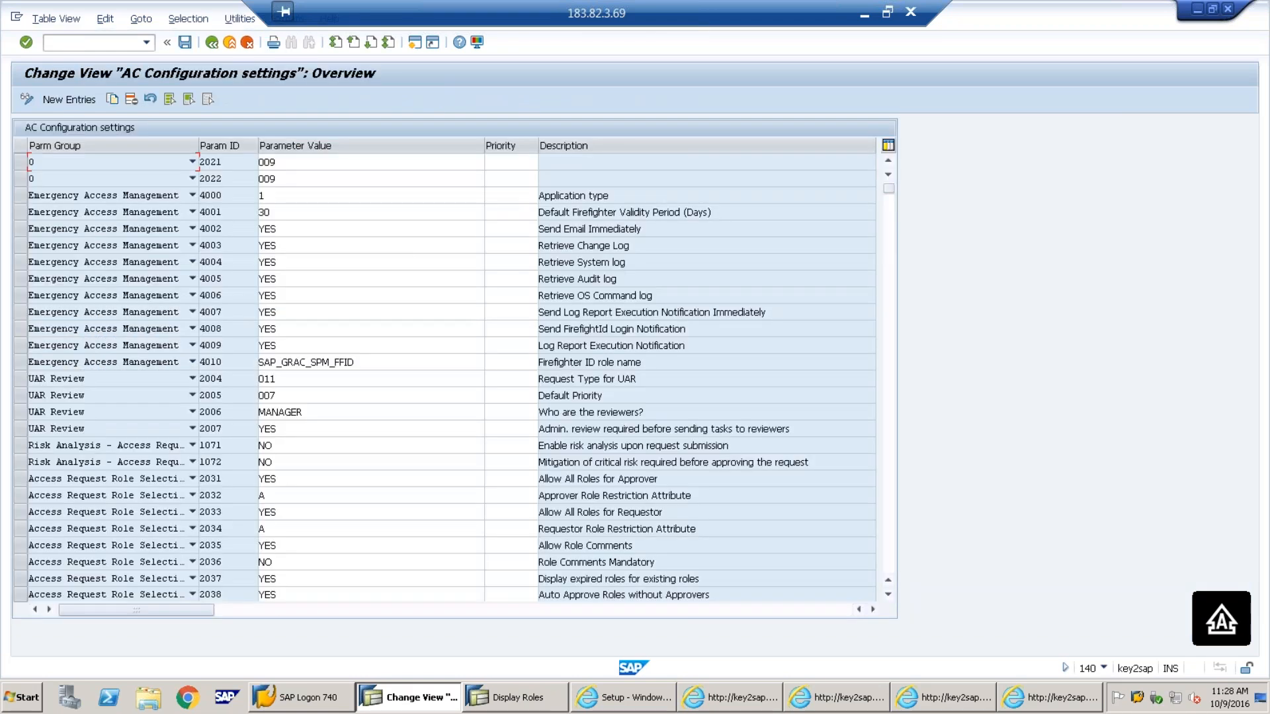
# Add a new Workflow configuration entry with parameter 1061, Mitigating Control Maintenance
pyautogui.click(63, 99)
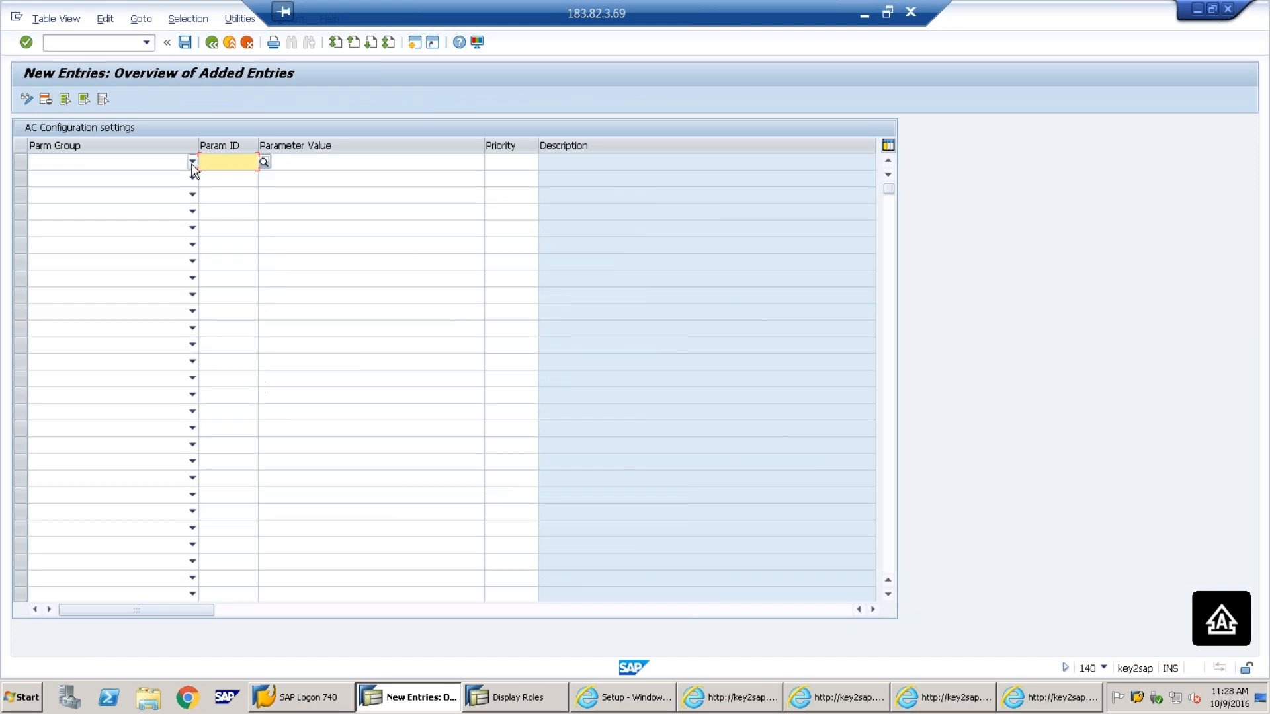
pyautogui.click(193, 162)
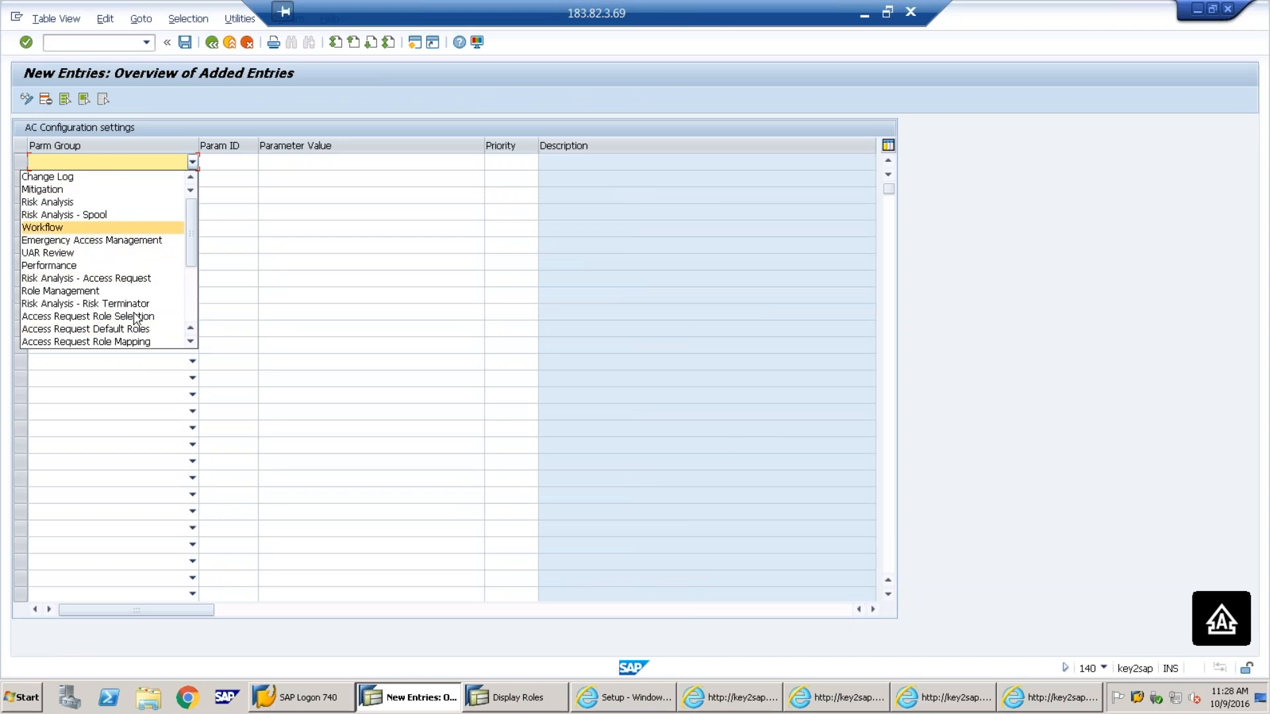
pyautogui.moveTo(192, 243); pyautogui.dragTo(204, 199)
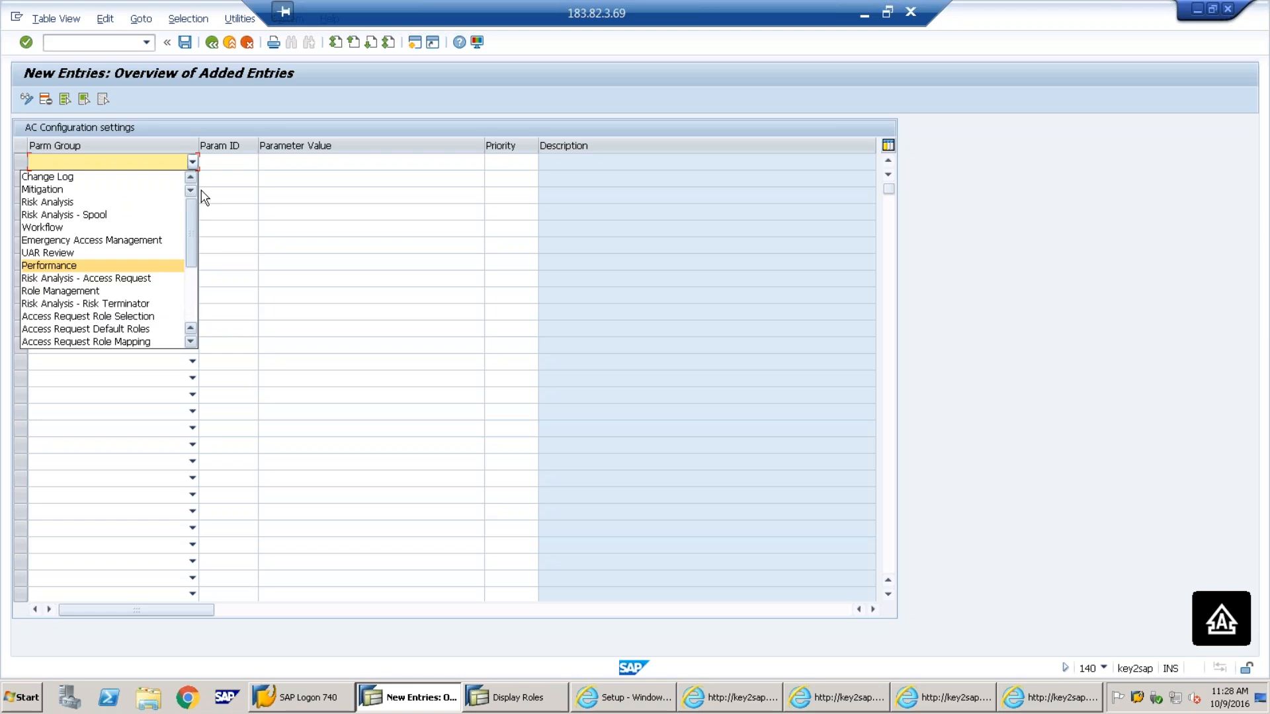
pyautogui.click(66, 227)
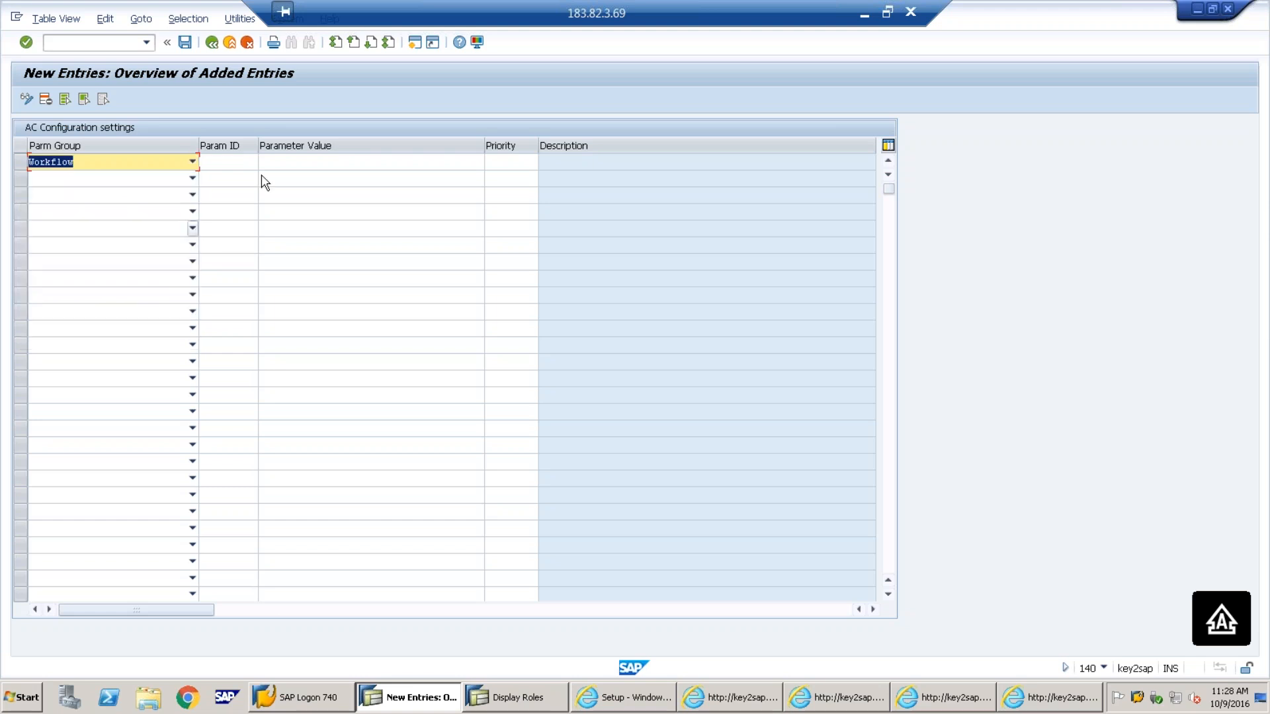
pyautogui.click(236, 164)
pyautogui.click(264, 162)
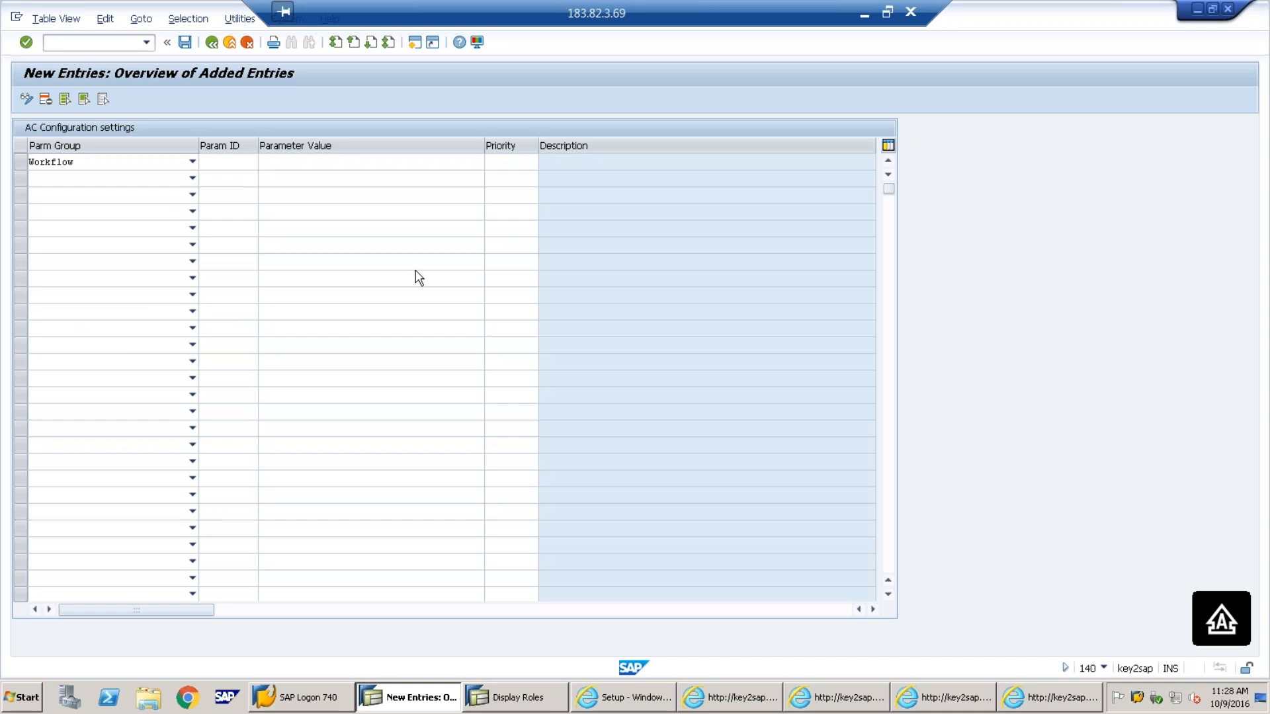
pyautogui.moveTo(772, 37); pyautogui.dragTo(548, 96)
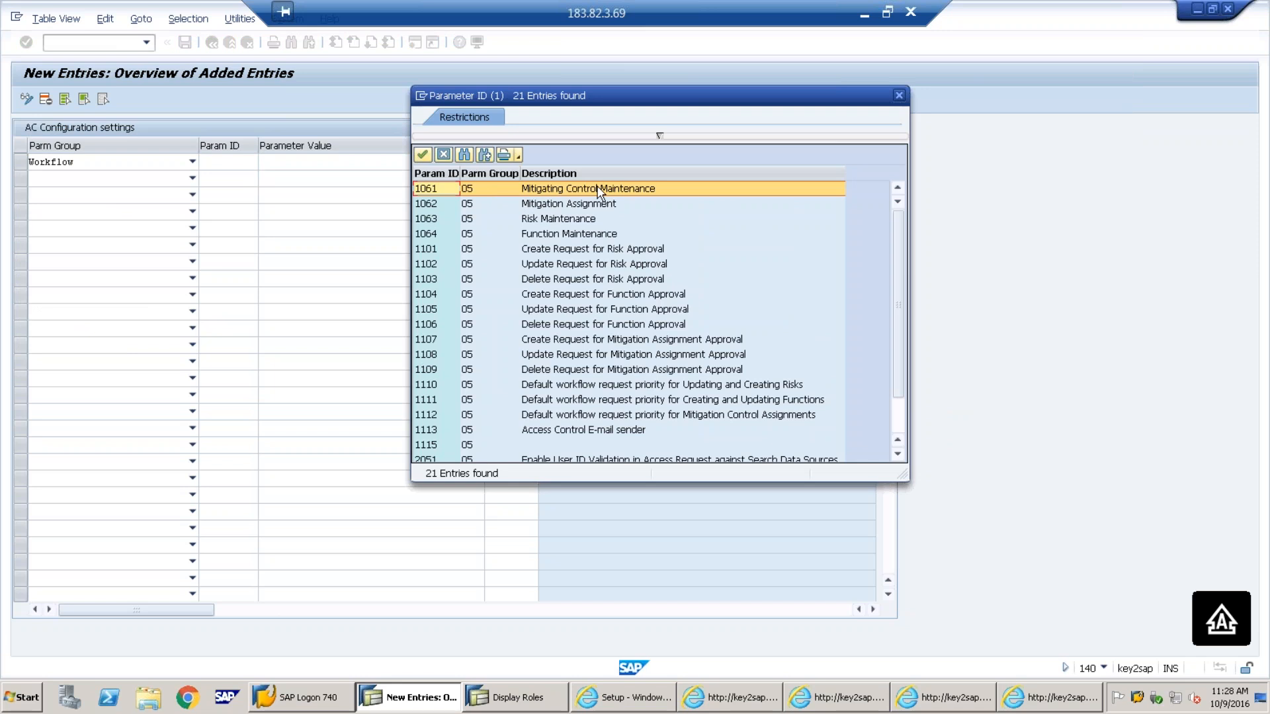
pyautogui.doubleClick(442, 190)
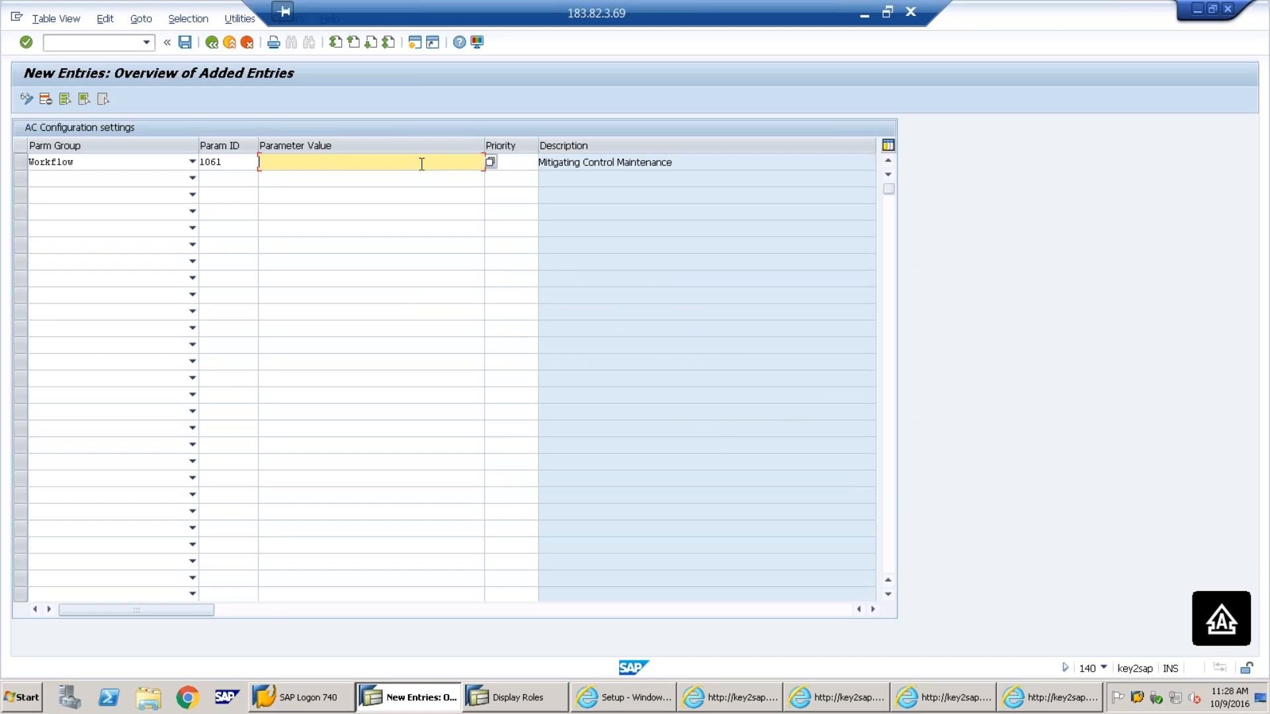
pyautogui.click(252, 165)
pyautogui.click(267, 164)
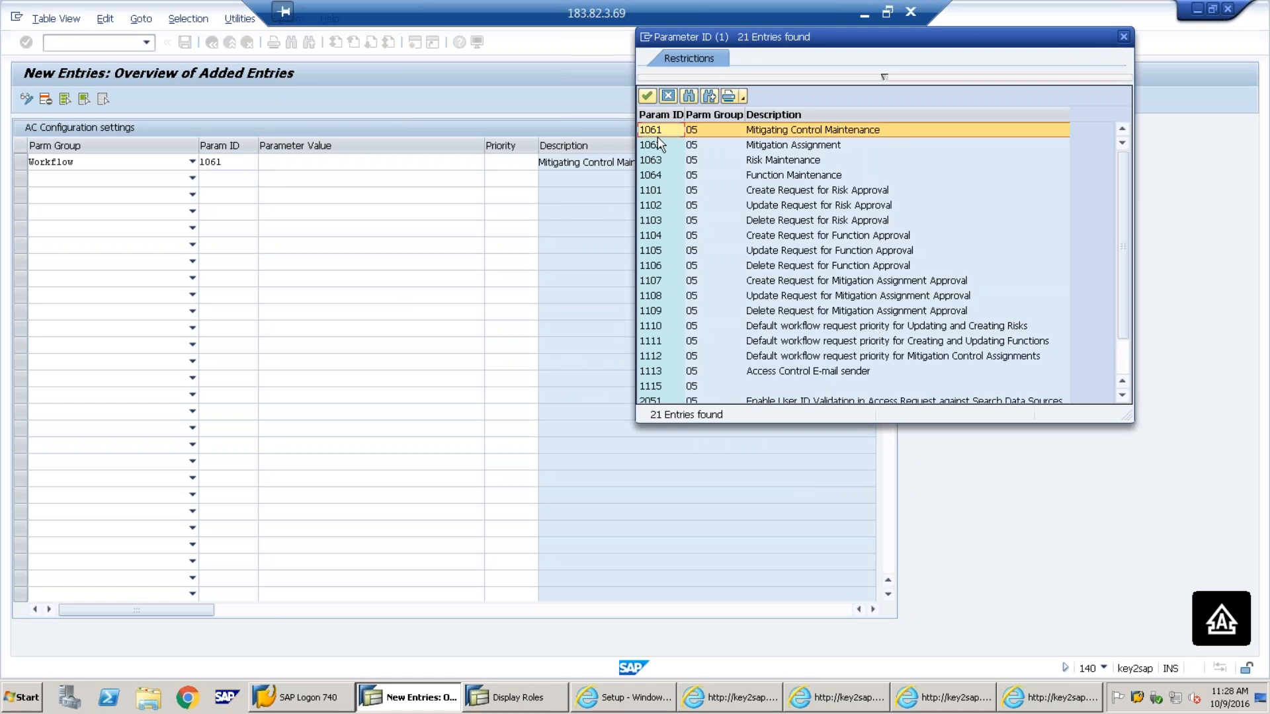
pyautogui.click(1123, 37)
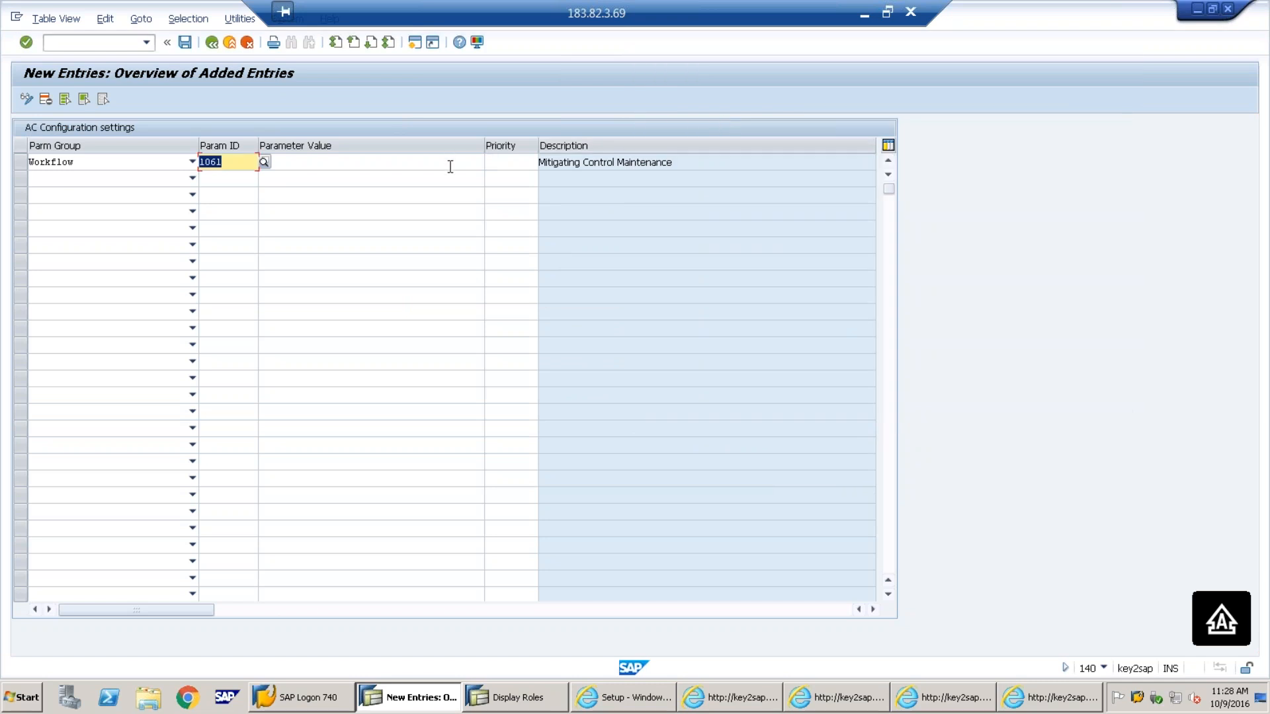
# Set parameter 1061's value to YES, save under a customizing request, and return to the IMG
pyautogui.click(450, 167)
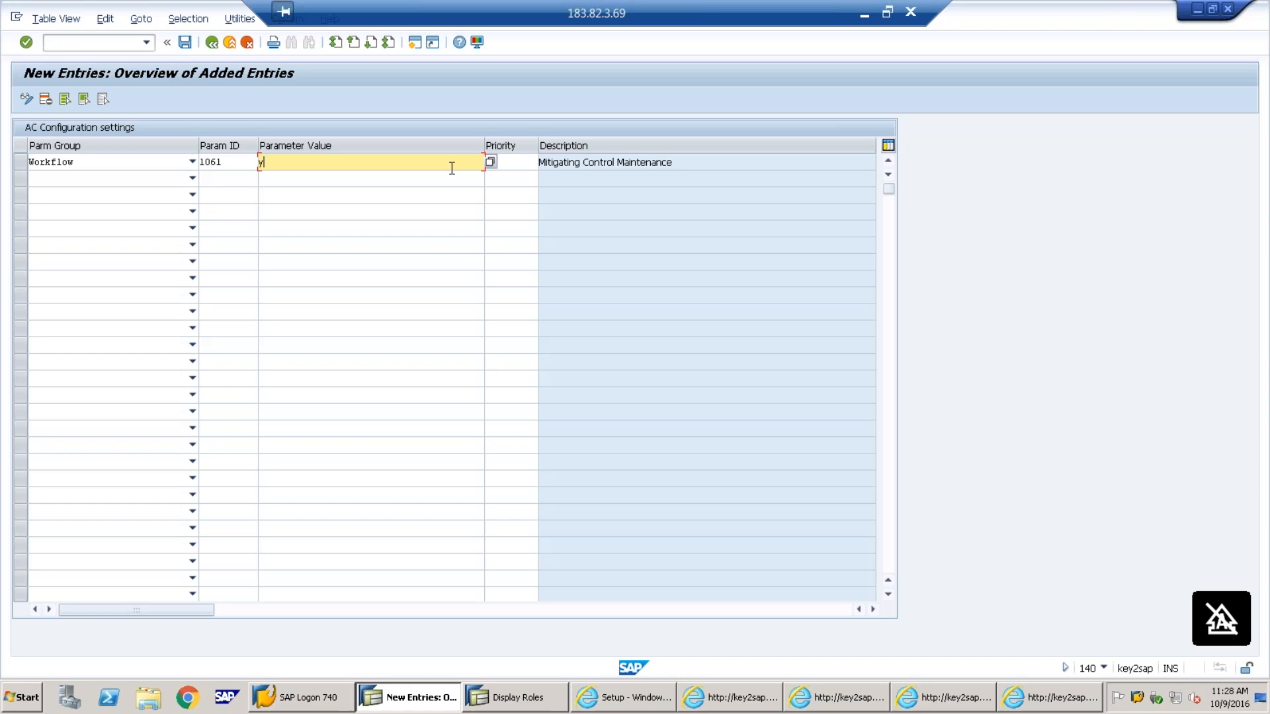
pyautogui.press('BackSpace')
pyautogui.press('BackSpace')
pyautogui.press('BackSpace')
pyautogui.click(491, 163)
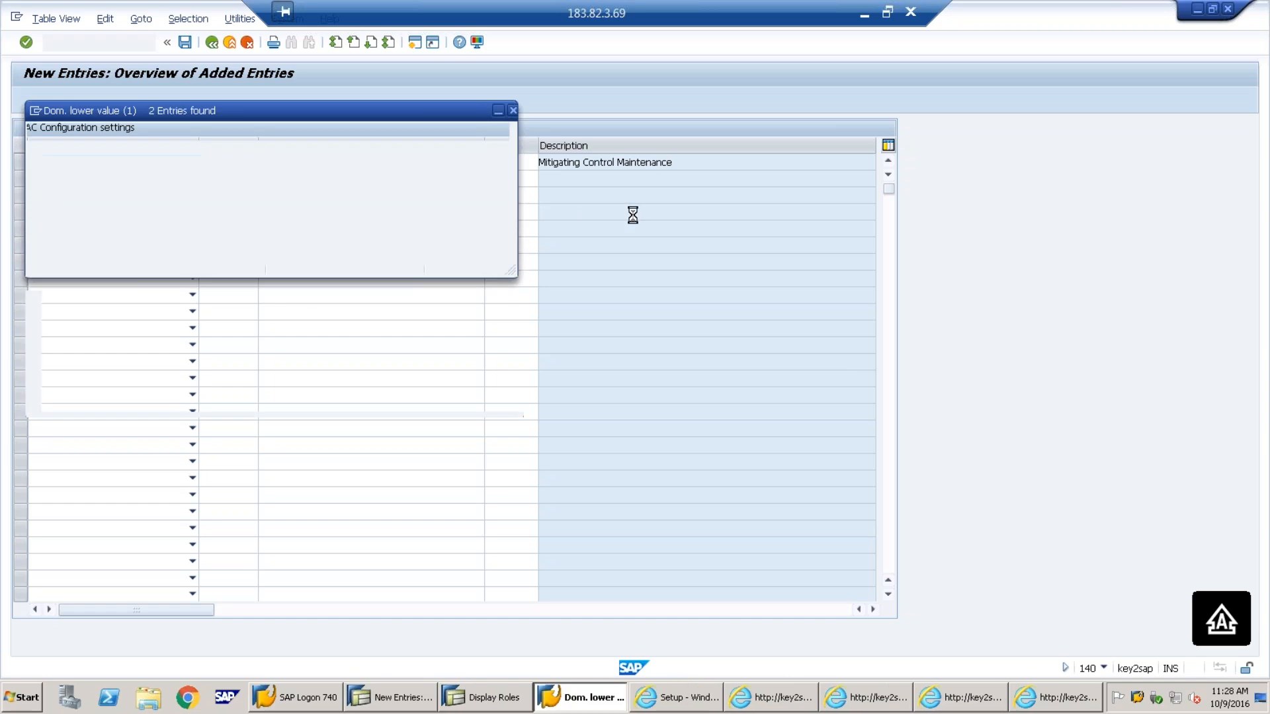
pyautogui.doubleClick(56, 204)
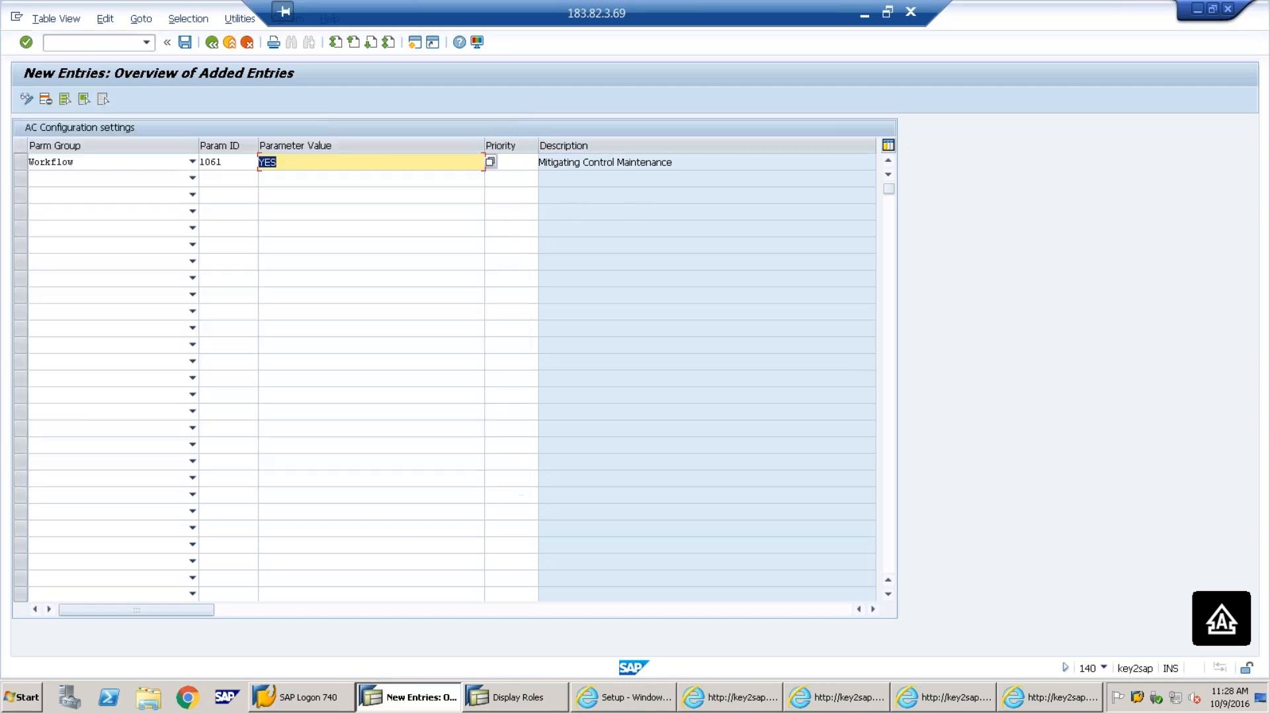
pyautogui.click(184, 42)
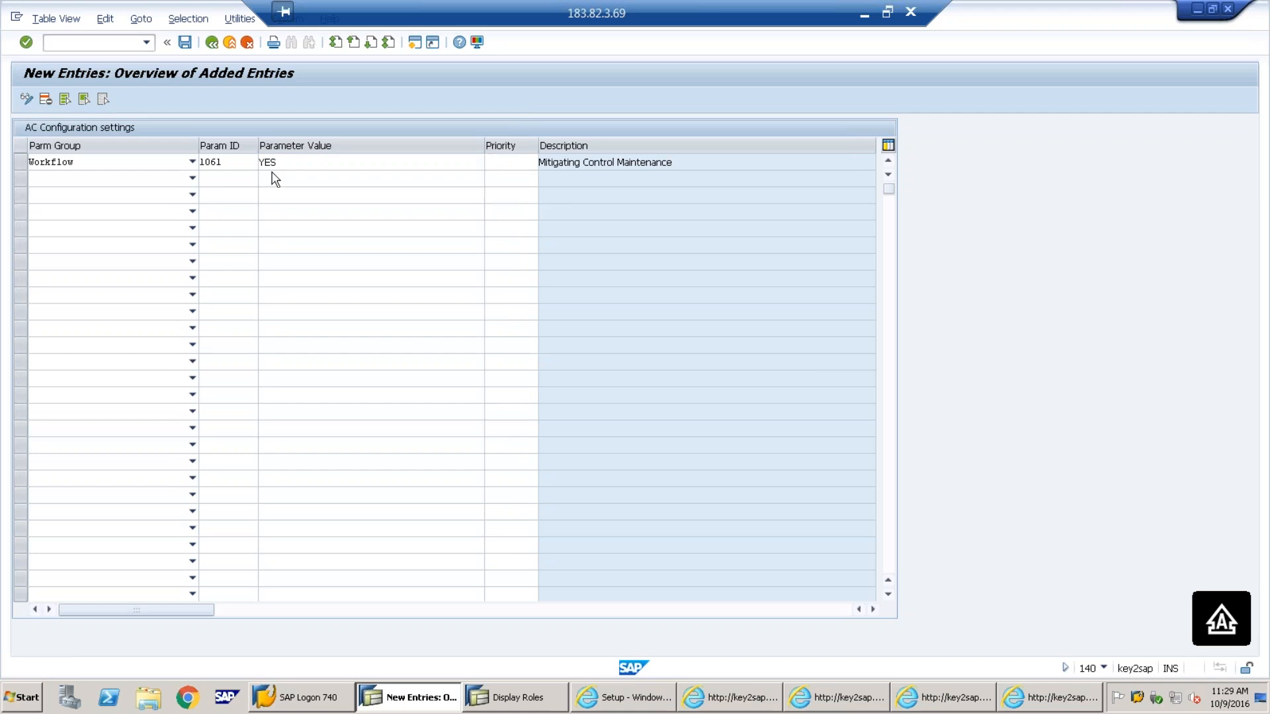
pyautogui.click(234, 269)
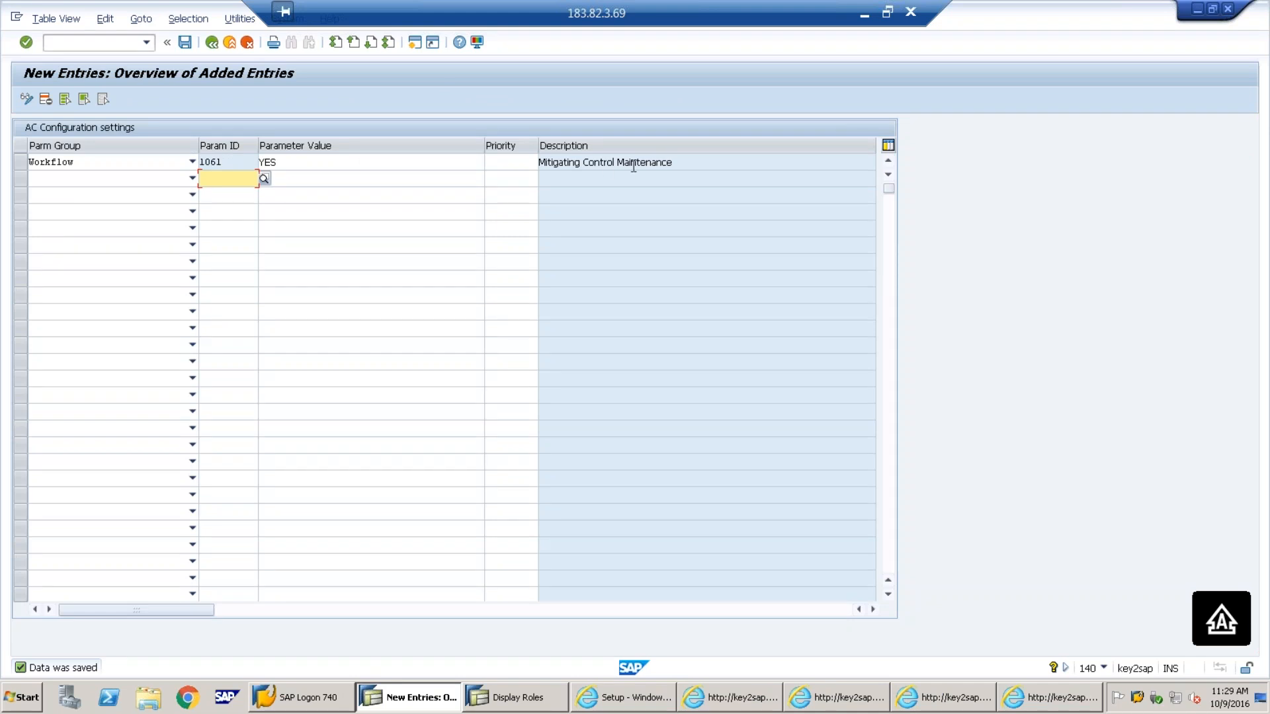
pyautogui.click(229, 42)
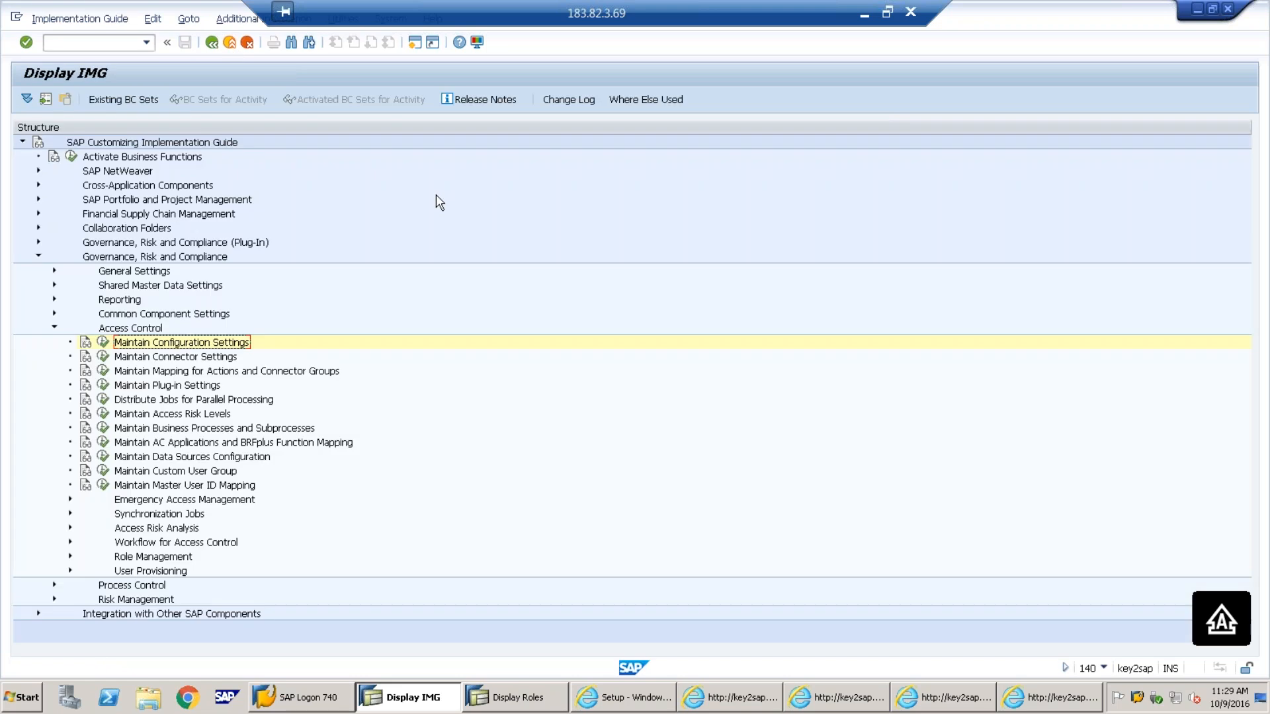
# Discard the empty new-control form and open the Mitigating Controls list from Setup
pyautogui.click(1042, 703)
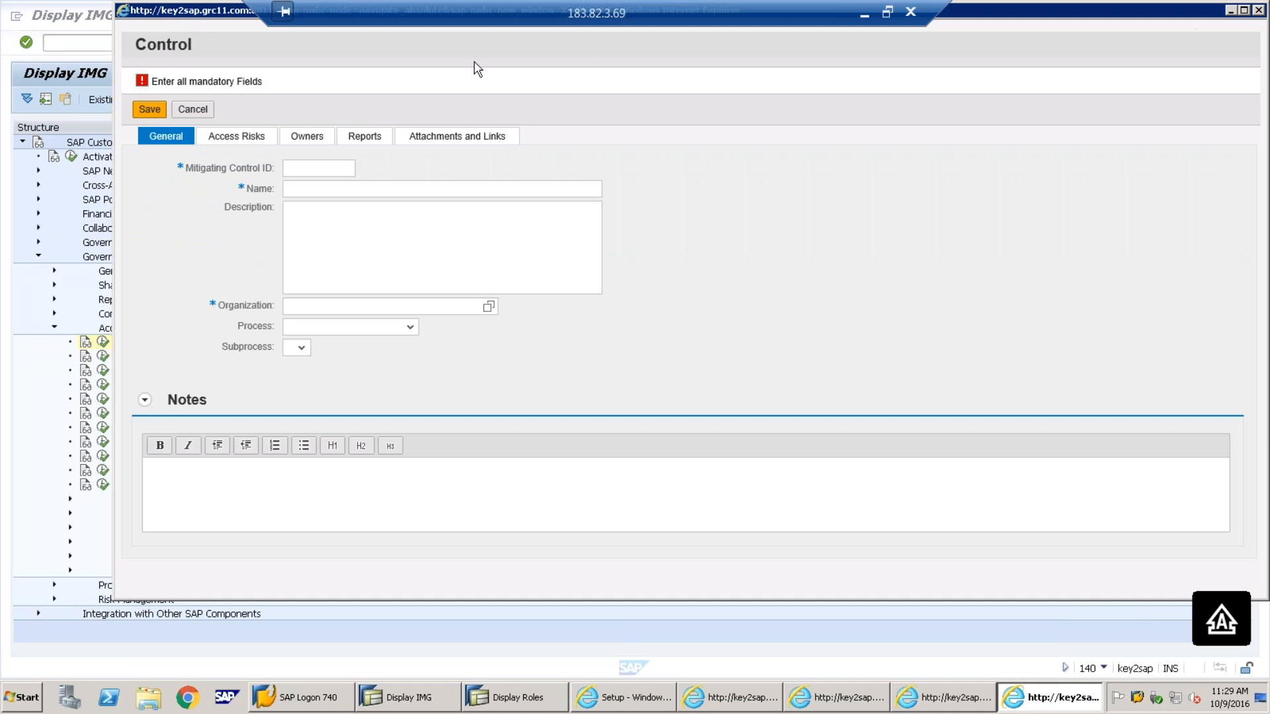
pyautogui.click(1258, 11)
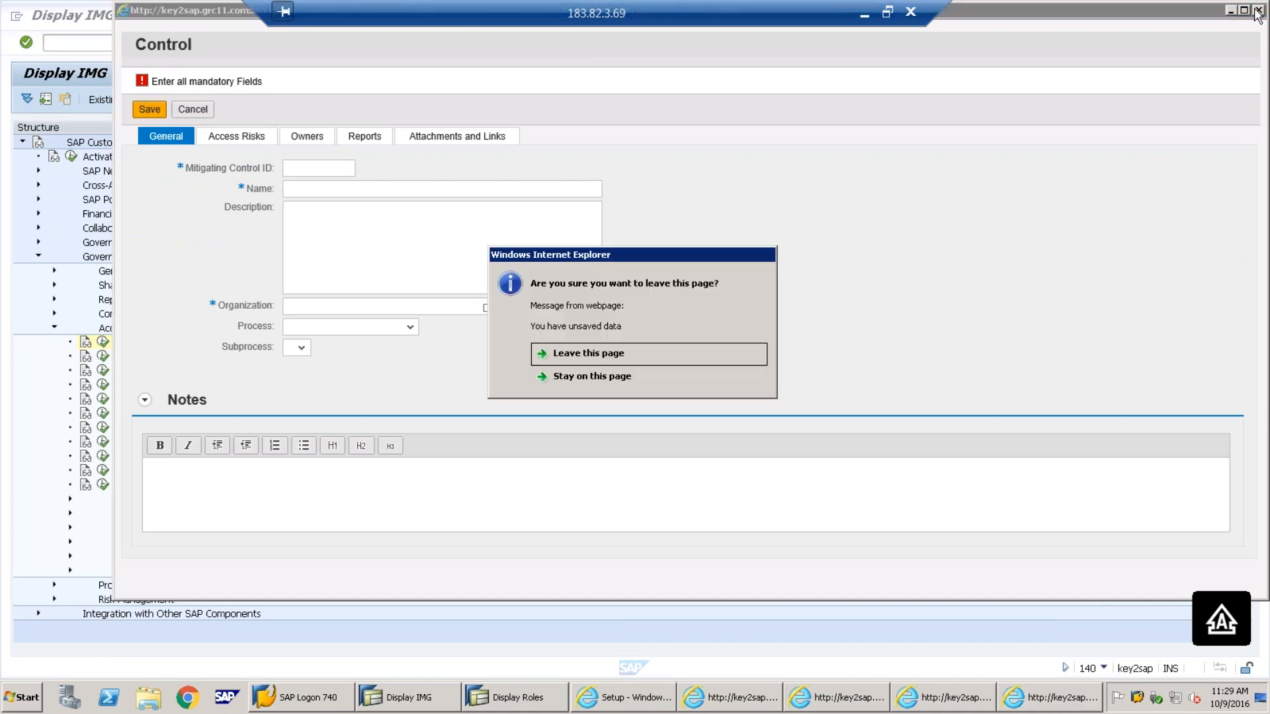
pyautogui.click(603, 357)
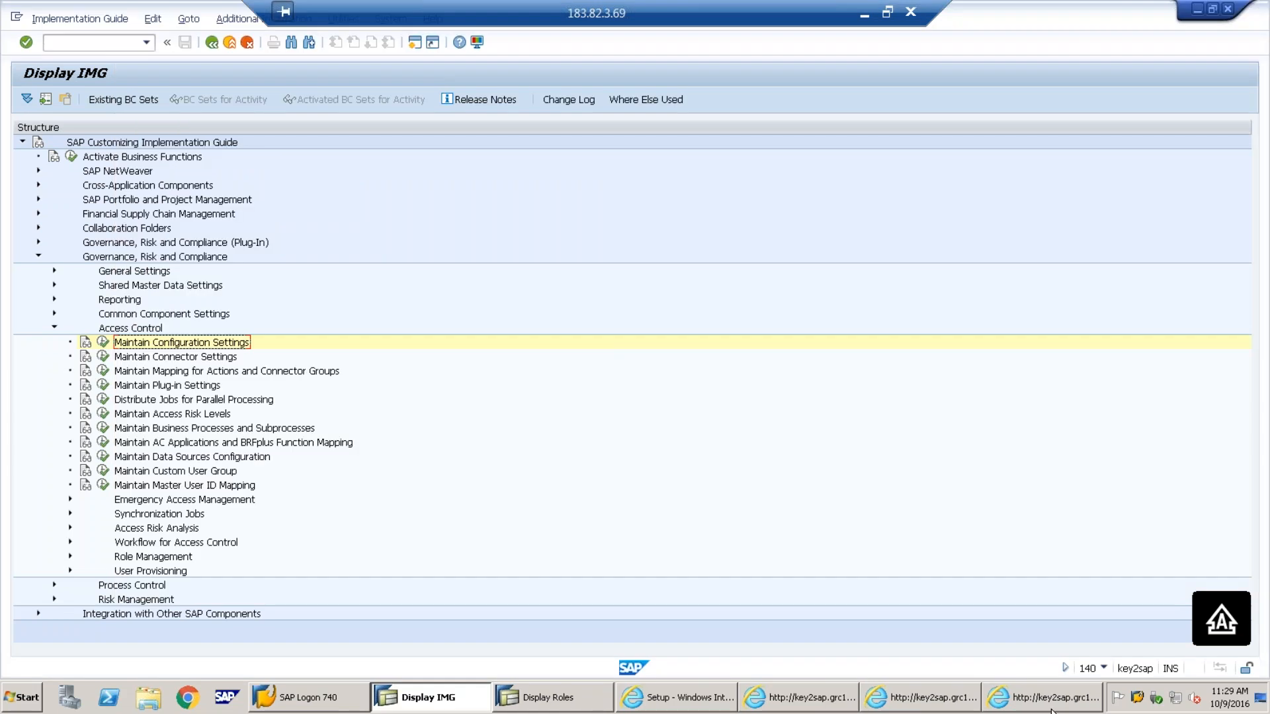
pyautogui.click(688, 702)
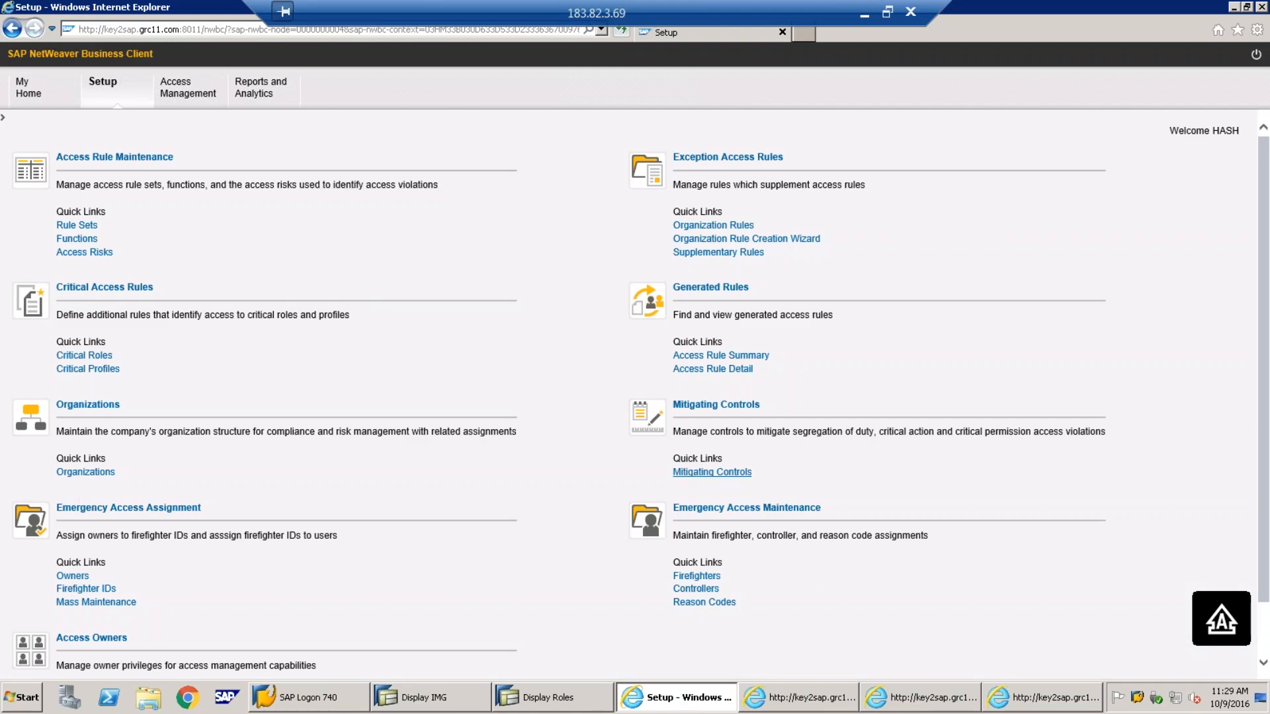
pyautogui.click(712, 472)
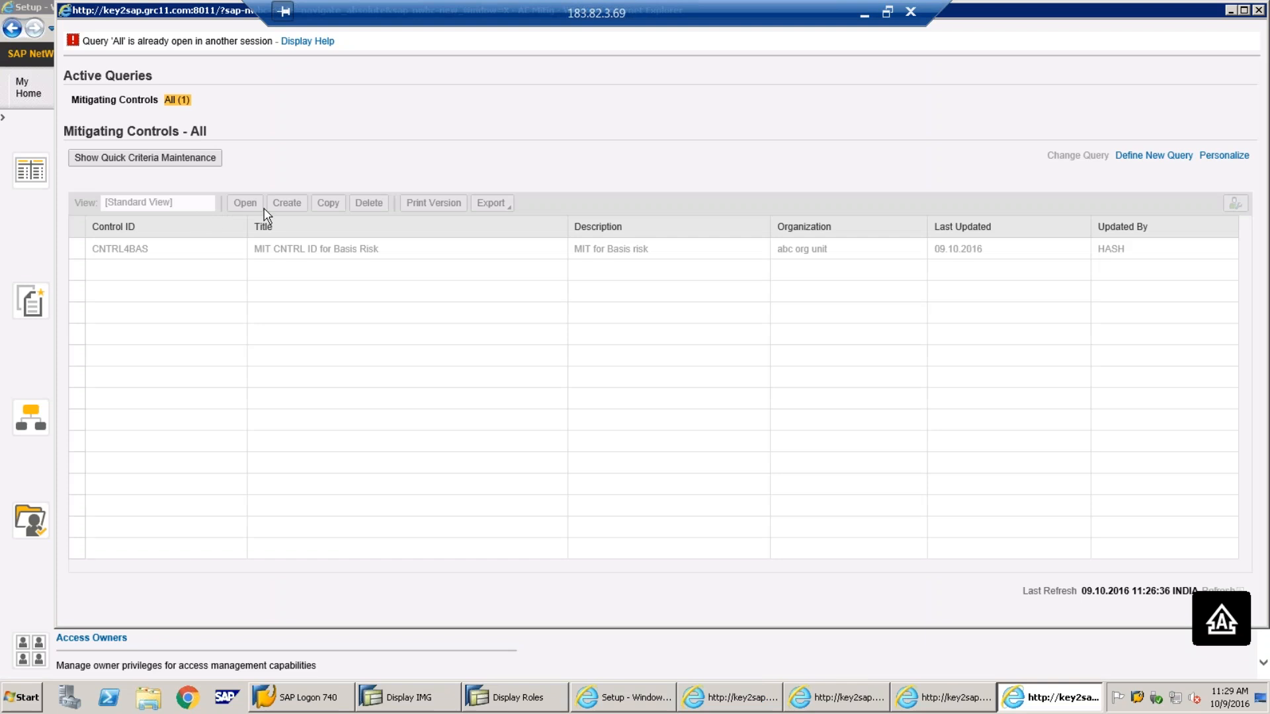
pyautogui.click(1259, 11)
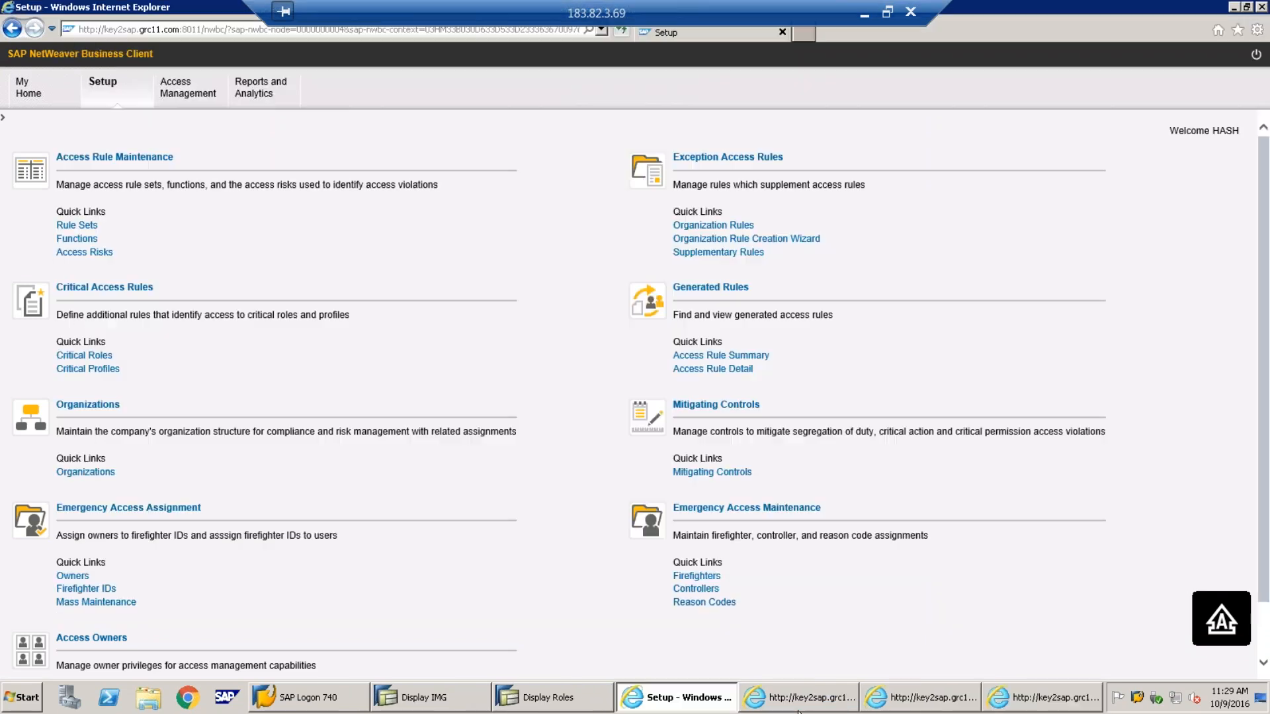
# Close extra windows, reopen the Mitigating Controls list showing CNTRL4BAS, and start a new control
pyautogui.click(831, 699)
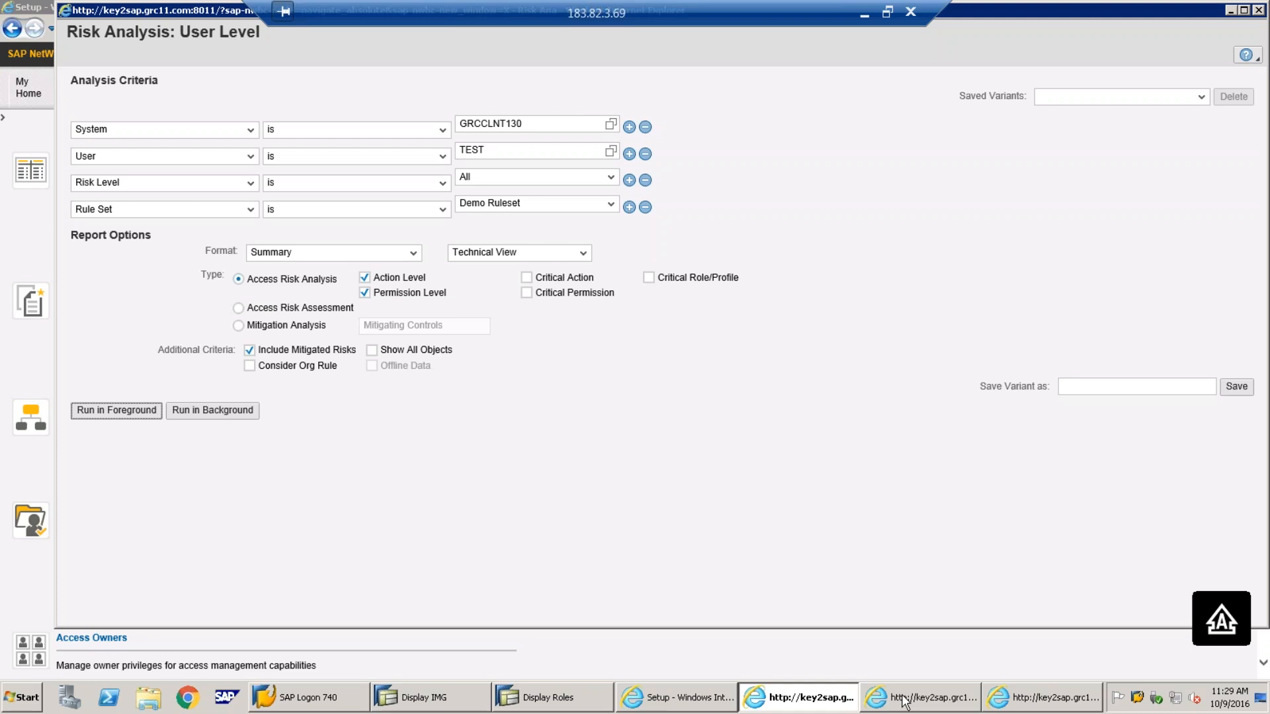
pyautogui.click(904, 699)
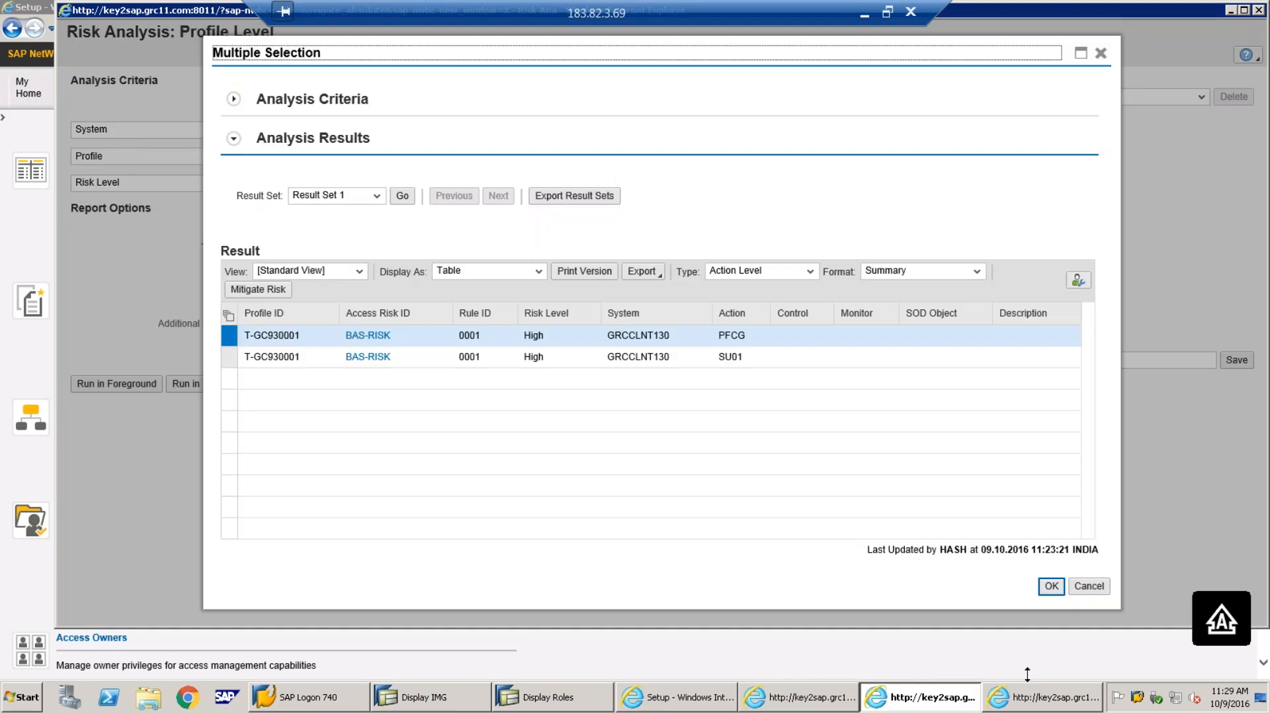
pyautogui.click(1036, 705)
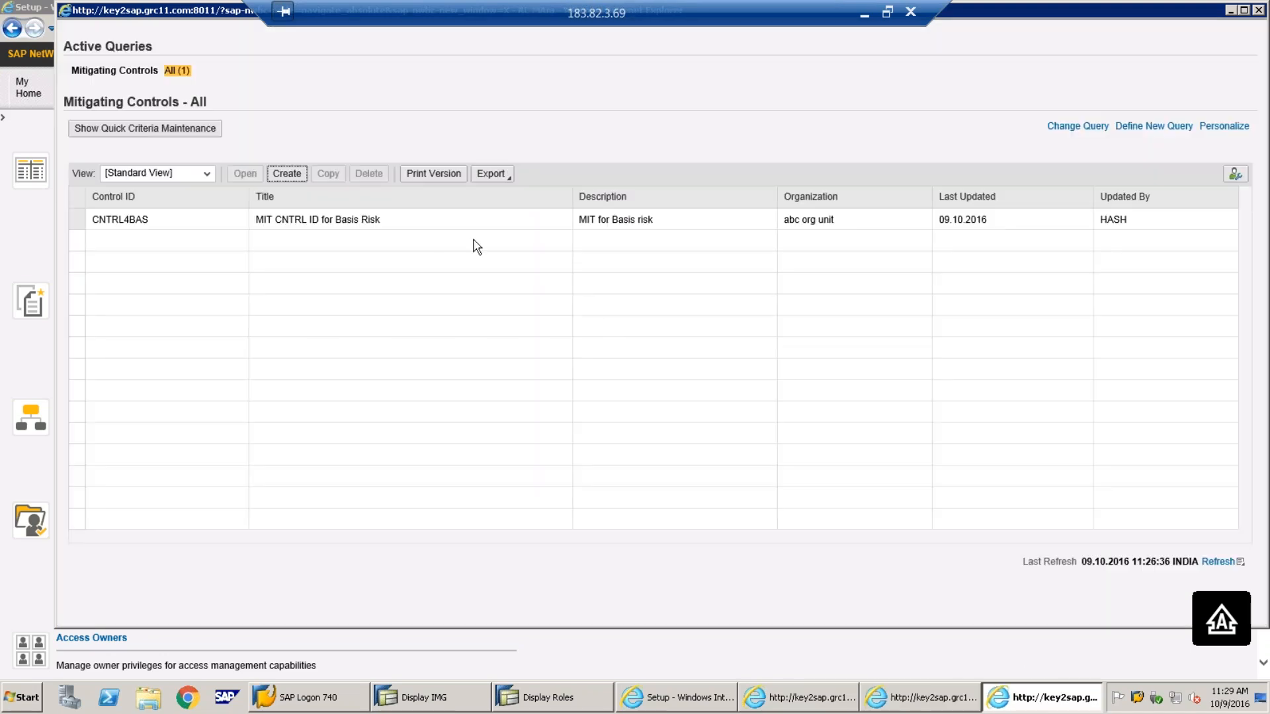
pyautogui.click(1259, 10)
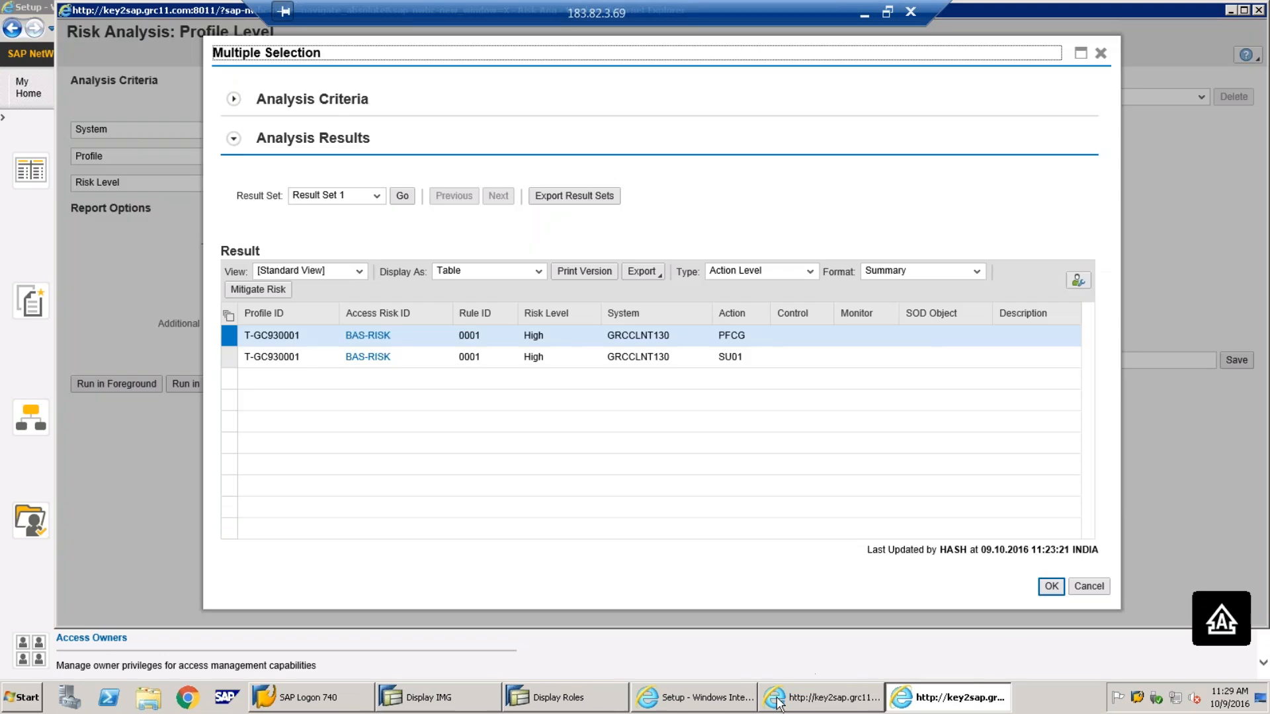
pyautogui.click(718, 707)
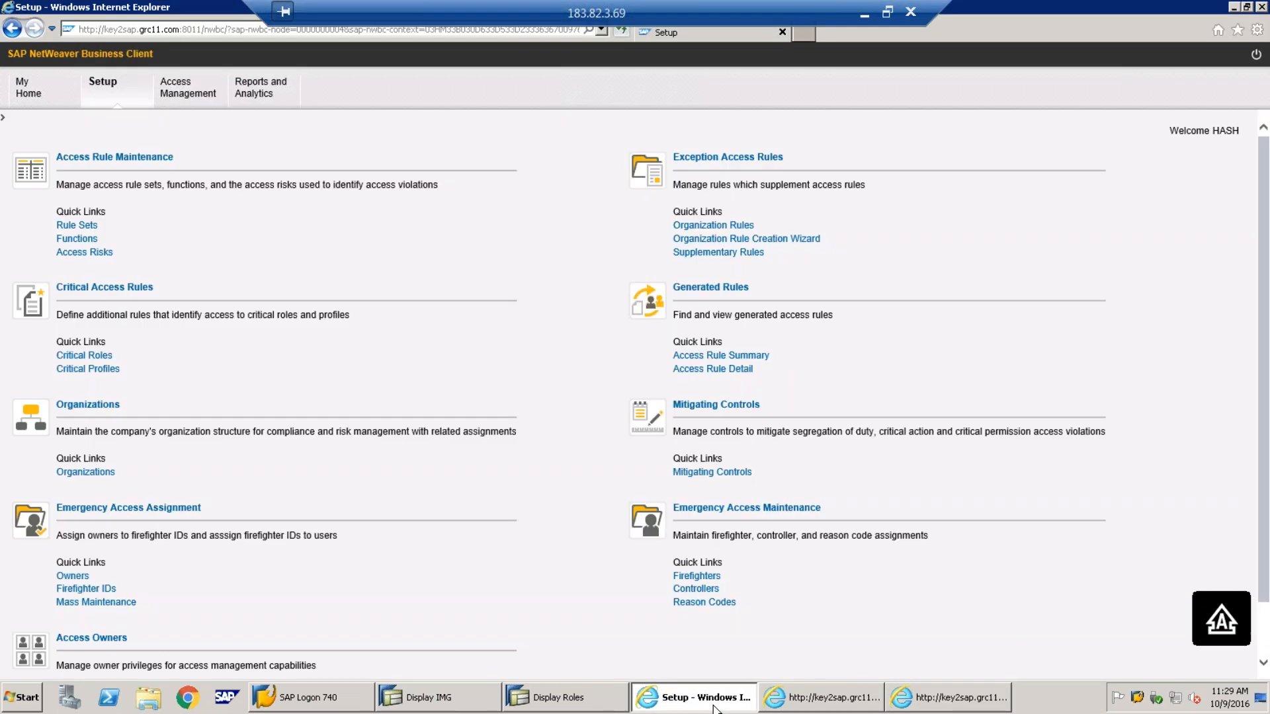
pyautogui.click(703, 473)
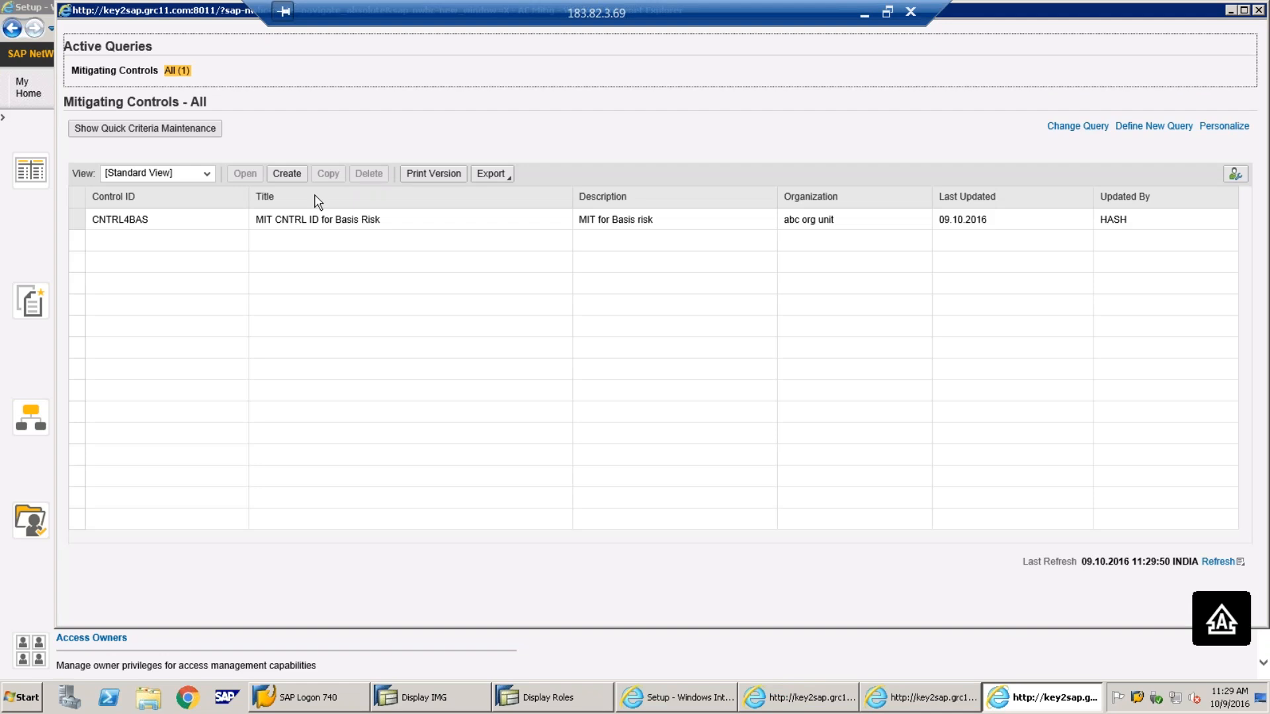
pyautogui.click(287, 176)
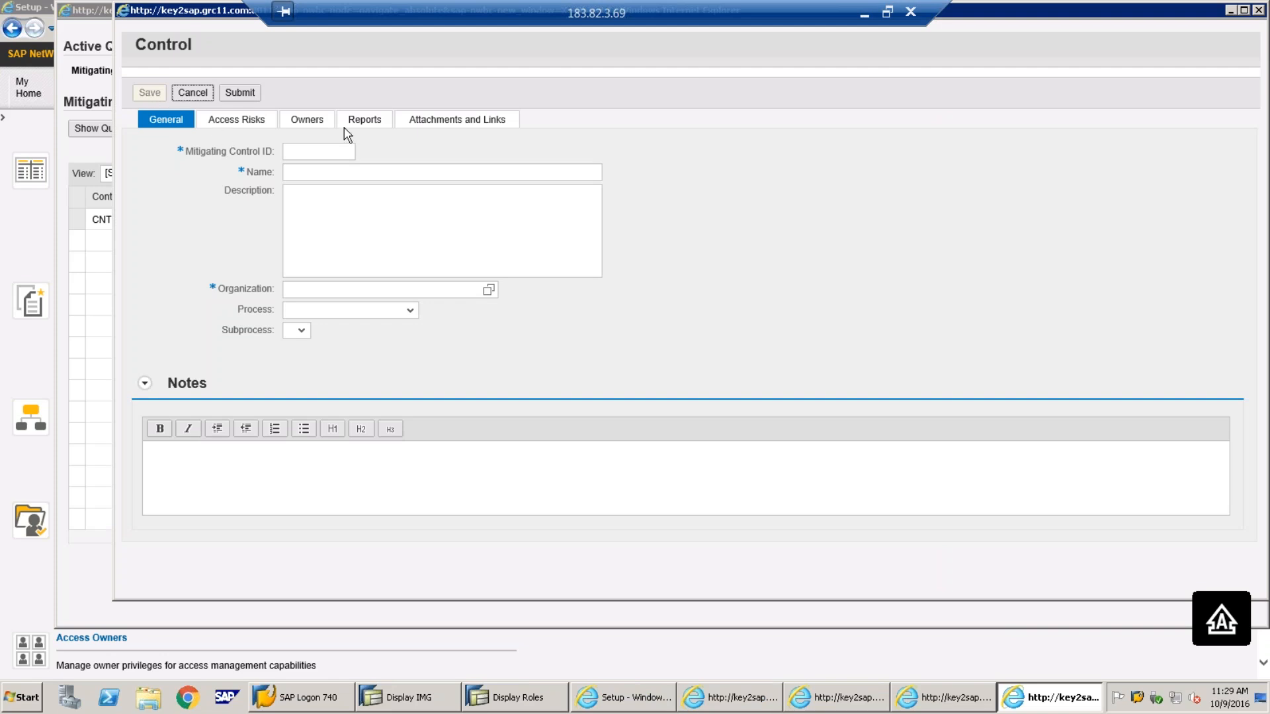
# Restart the new control with ID TESTCONTRO, name TEST and organization abc org unit
pyautogui.click(1258, 10)
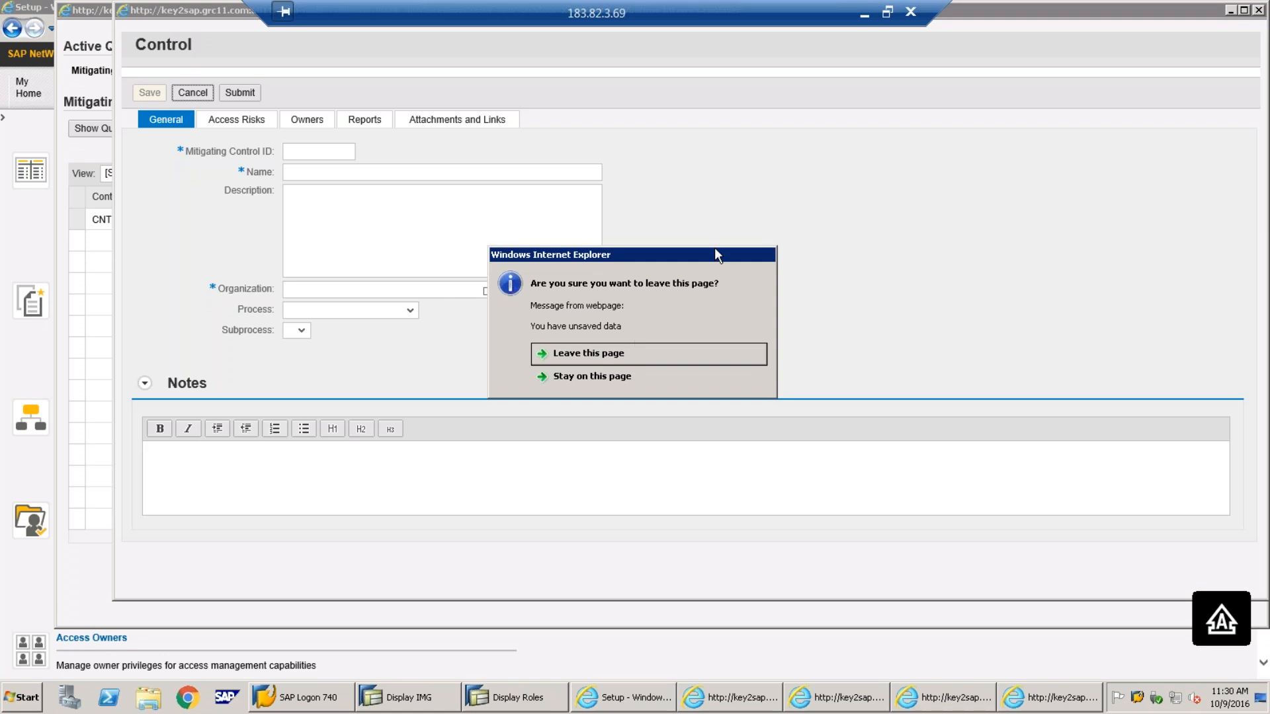
pyautogui.press('Return')
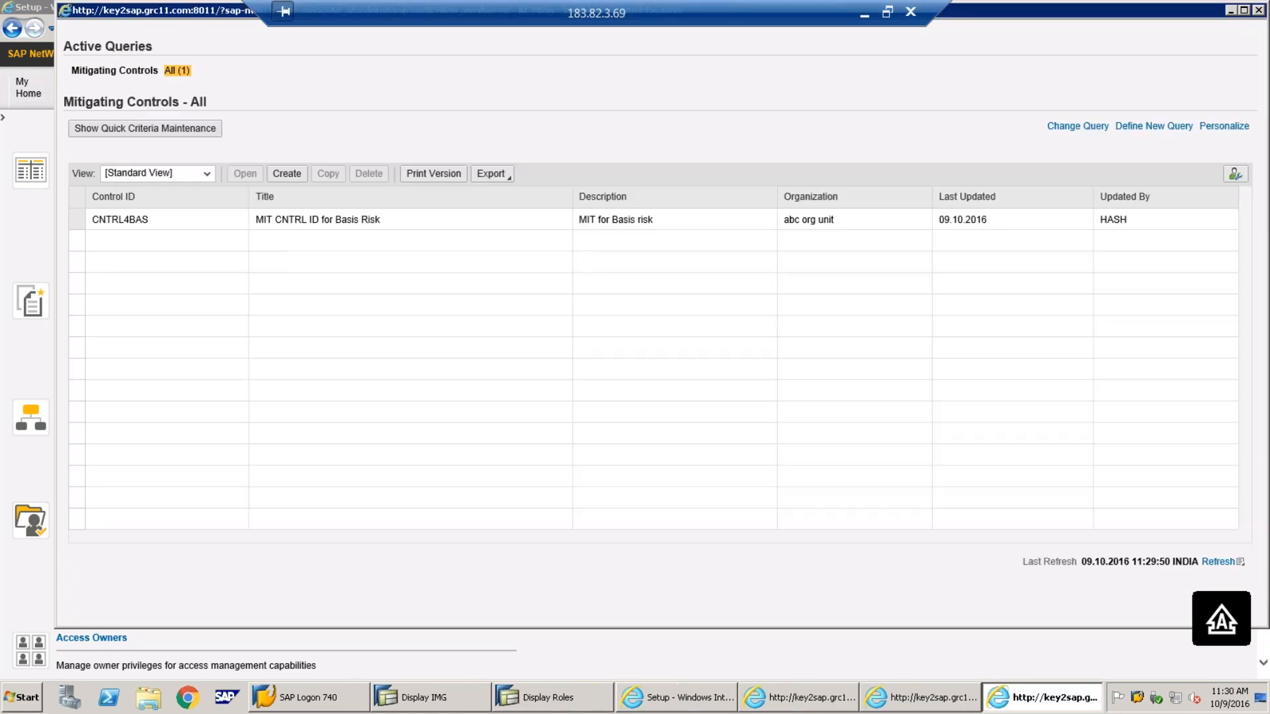
pyautogui.click(283, 174)
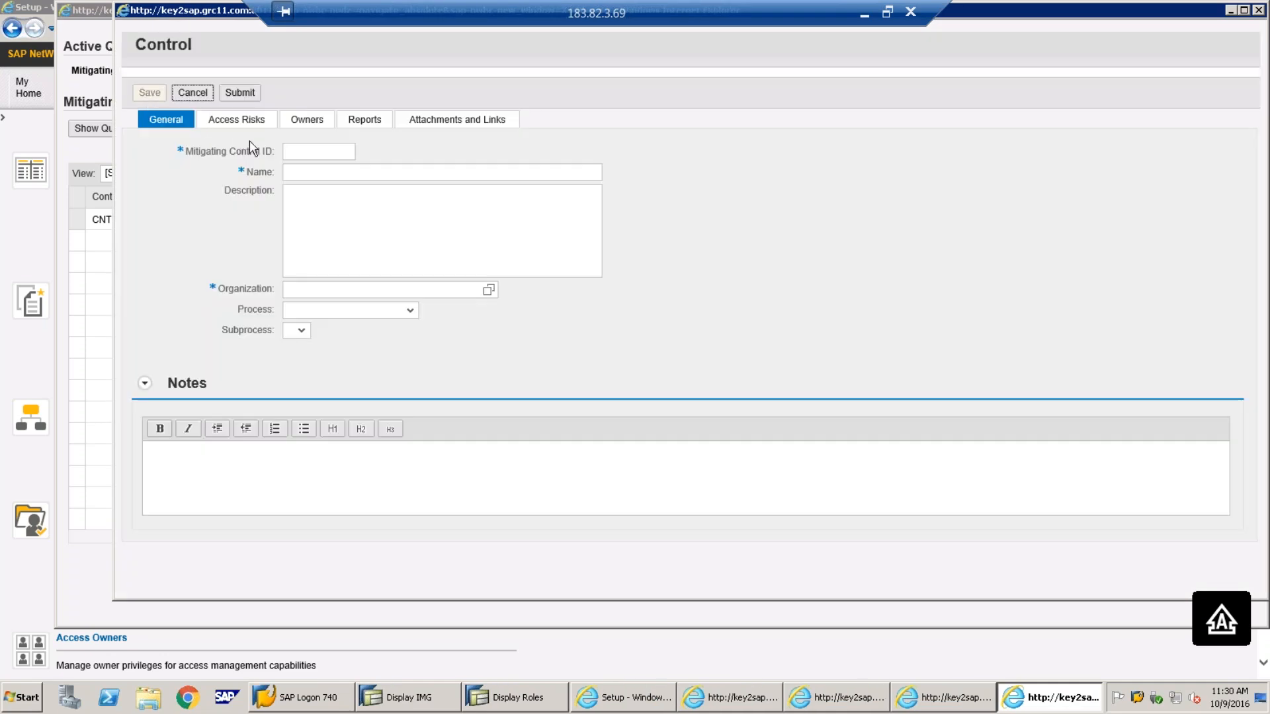
pyautogui.click(323, 152)
pyautogui.write('TESTCONTRO')
pyautogui.press('Tab')
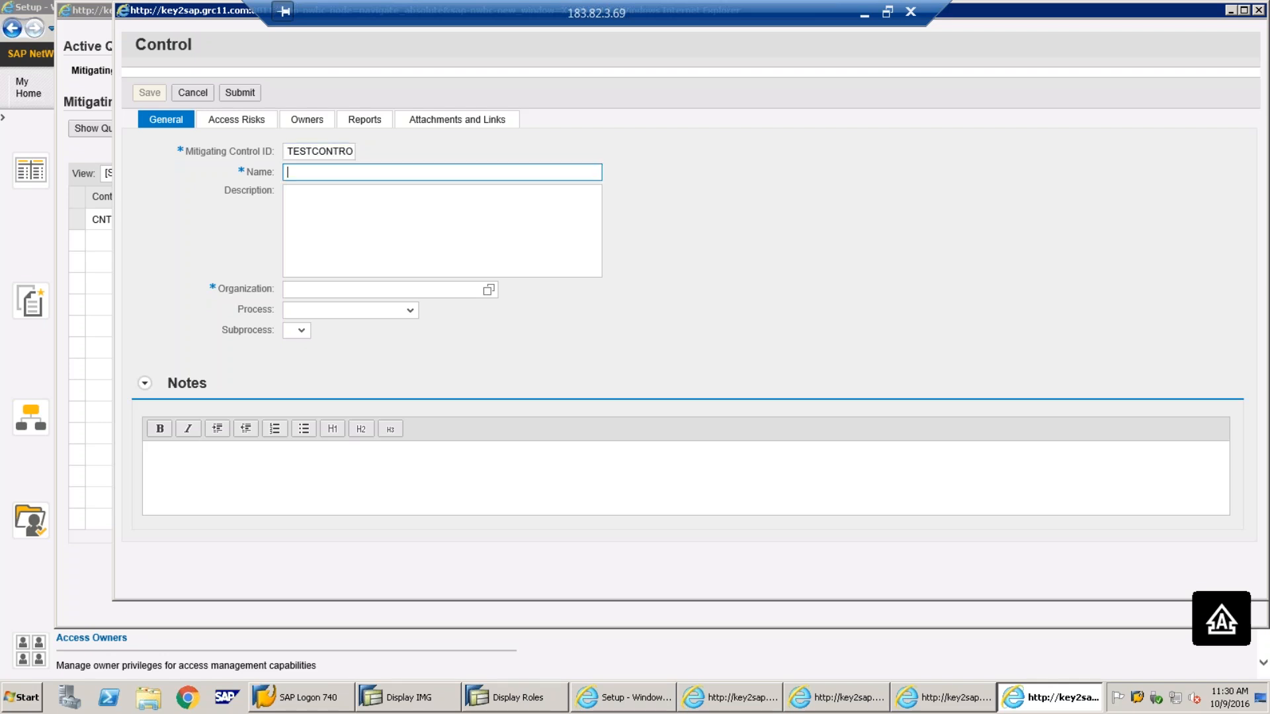
pyautogui.write('TEST')
pyautogui.click(490, 292)
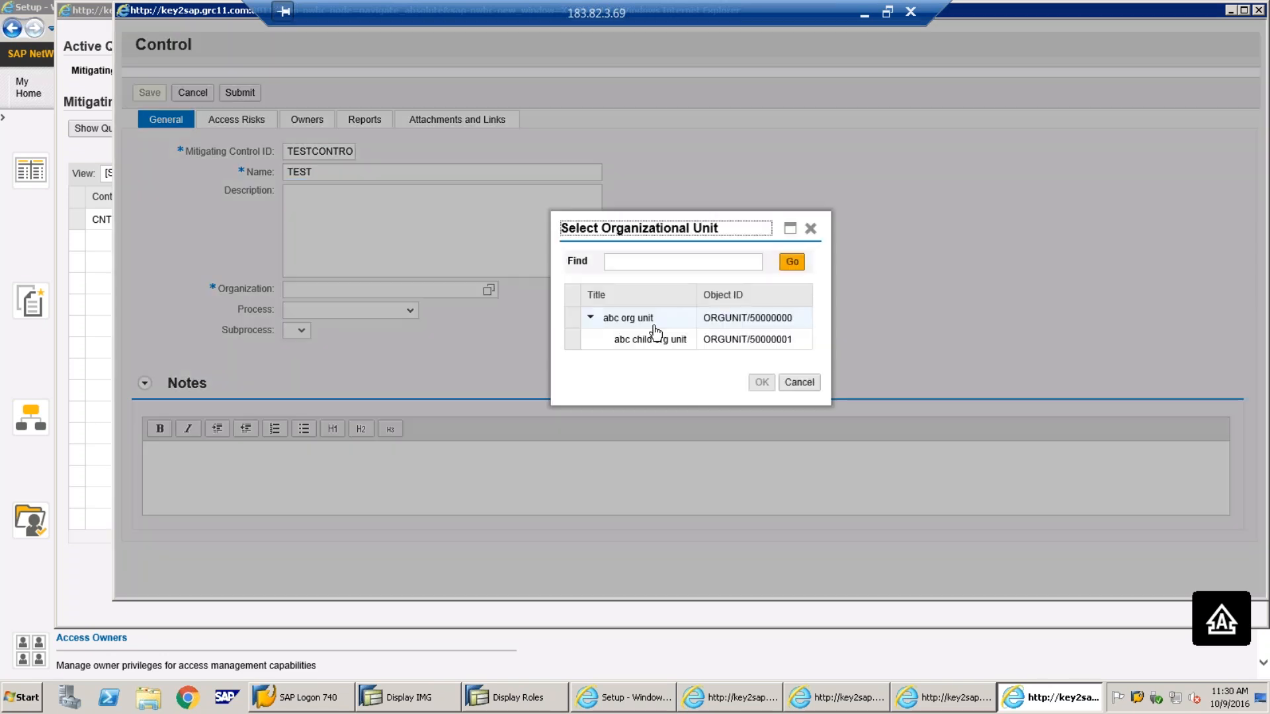
pyautogui.click(651, 322)
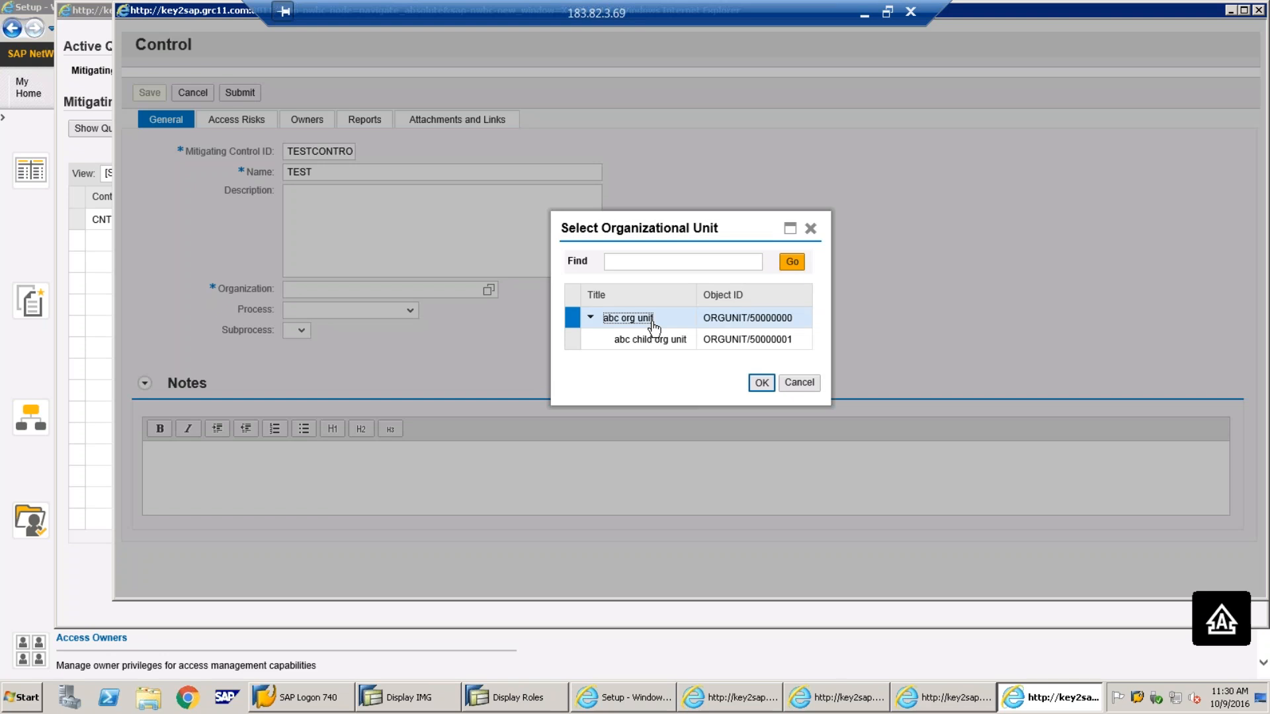
pyautogui.click(761, 382)
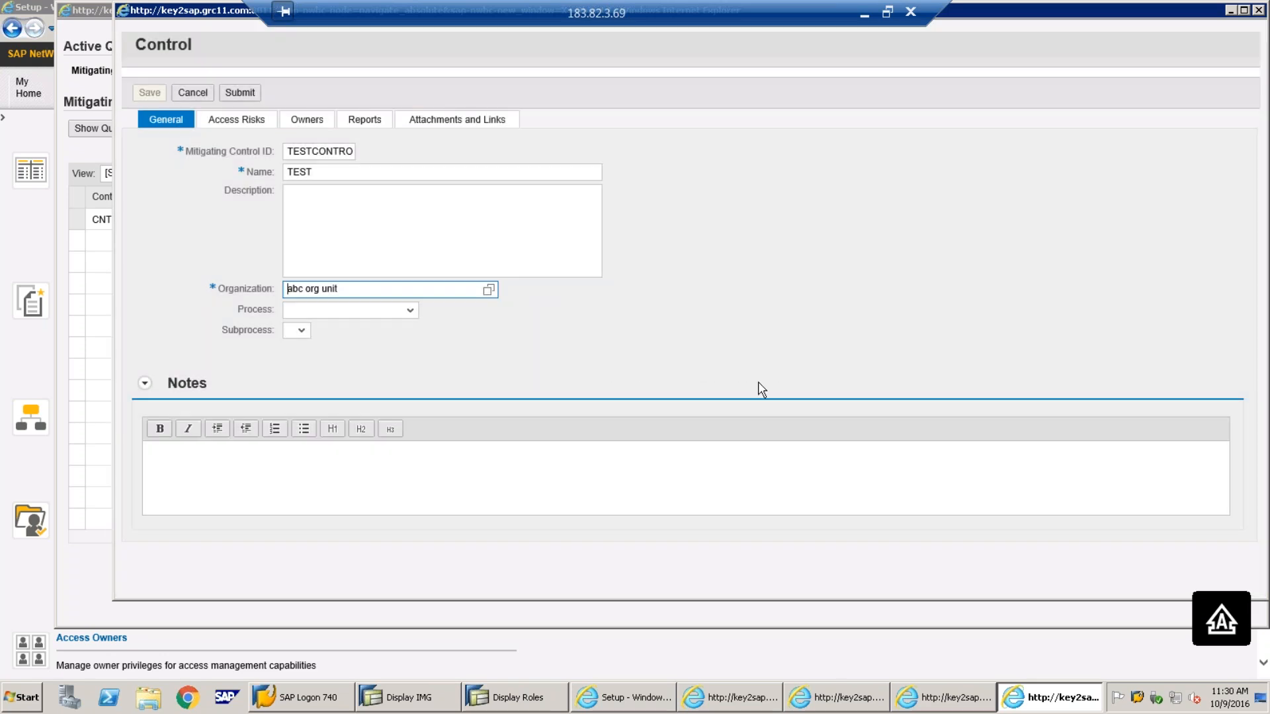
# Add an access risk row on the control's Access Risks tab and look up Risk IDs
pyautogui.click(233, 125)
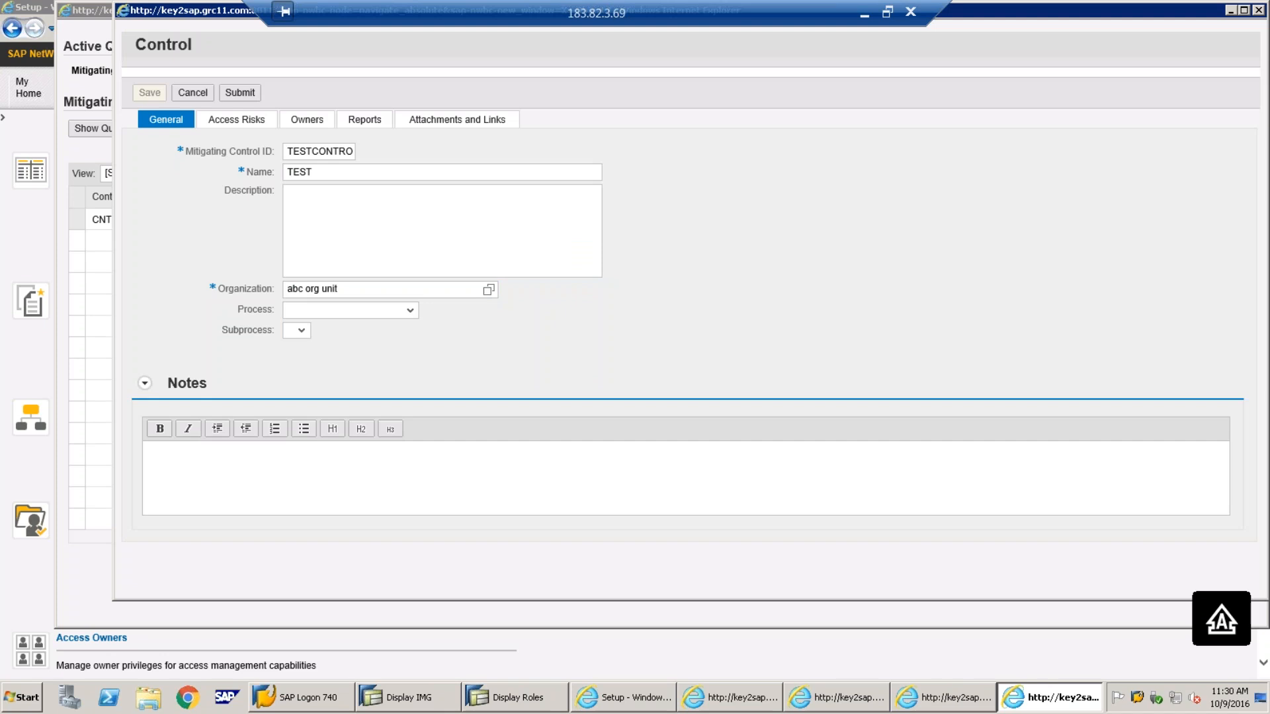
pyautogui.click(161, 176)
pyautogui.click(291, 229)
pyautogui.click(343, 223)
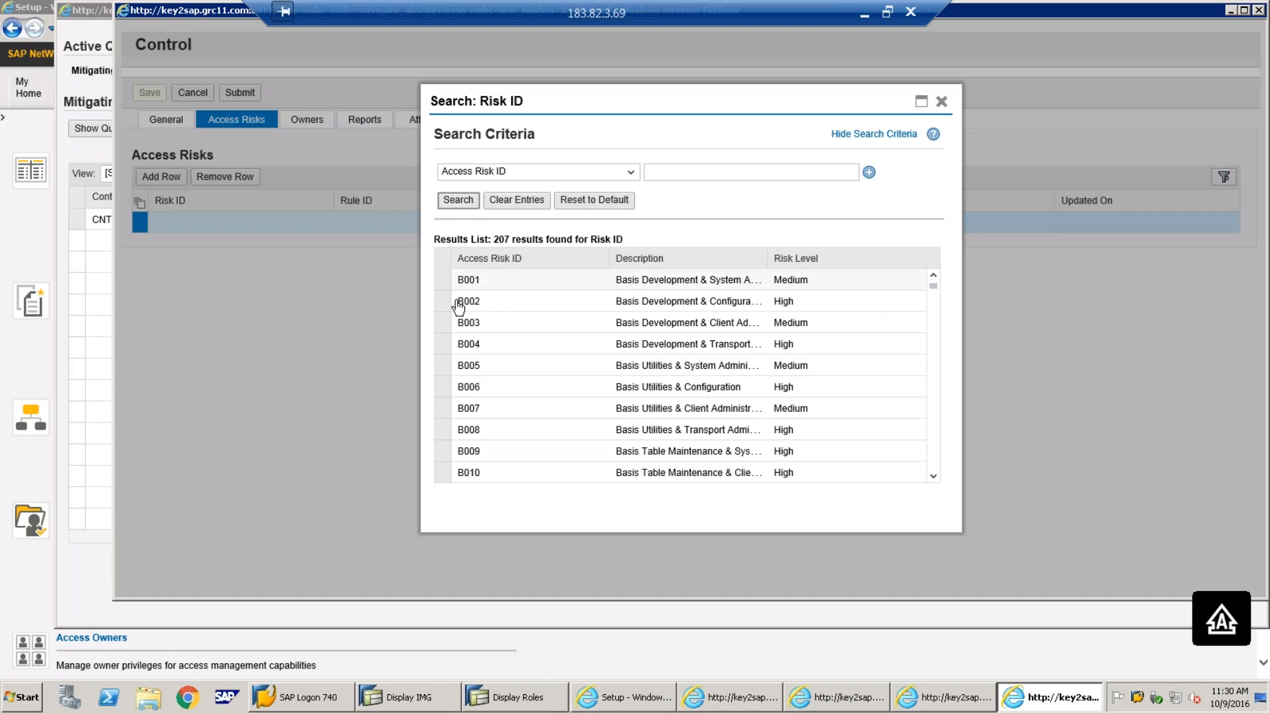
# Attach access risk B002, Basis Development & Configuration (High), to TESTCONTRO and check its General tab
pyautogui.click(447, 303)
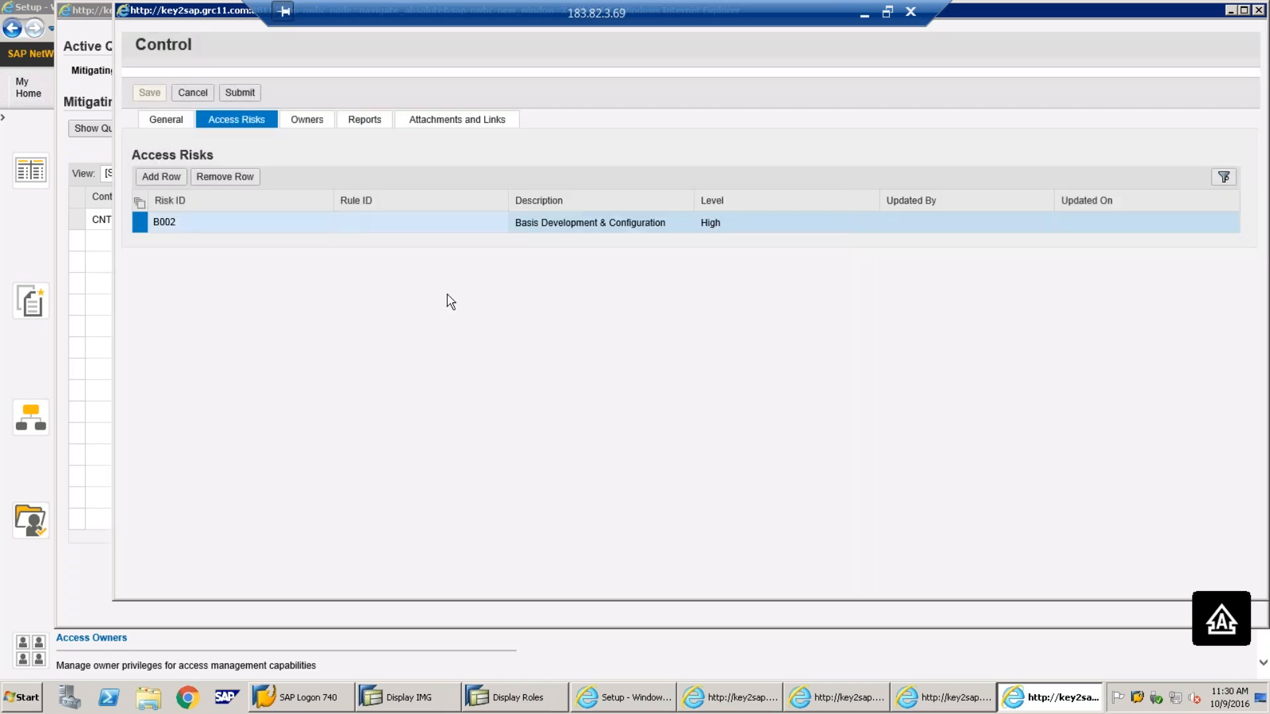
pyautogui.click(175, 124)
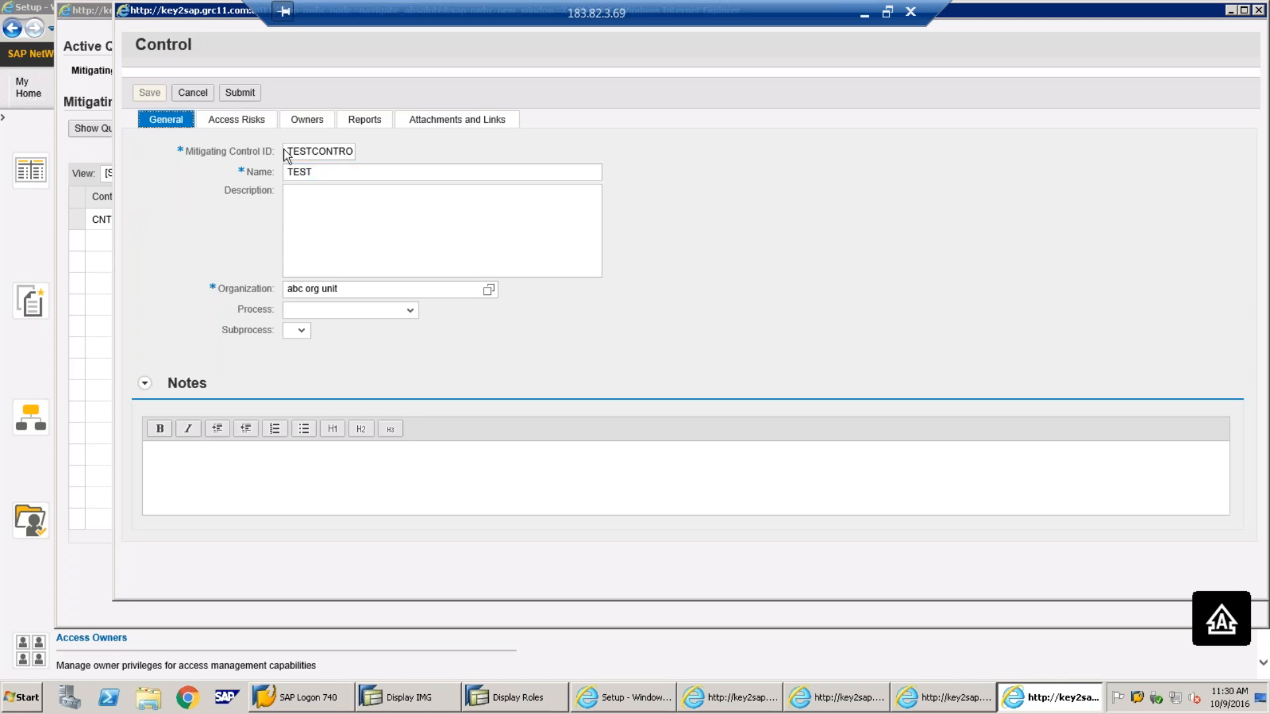
pyautogui.click(236, 121)
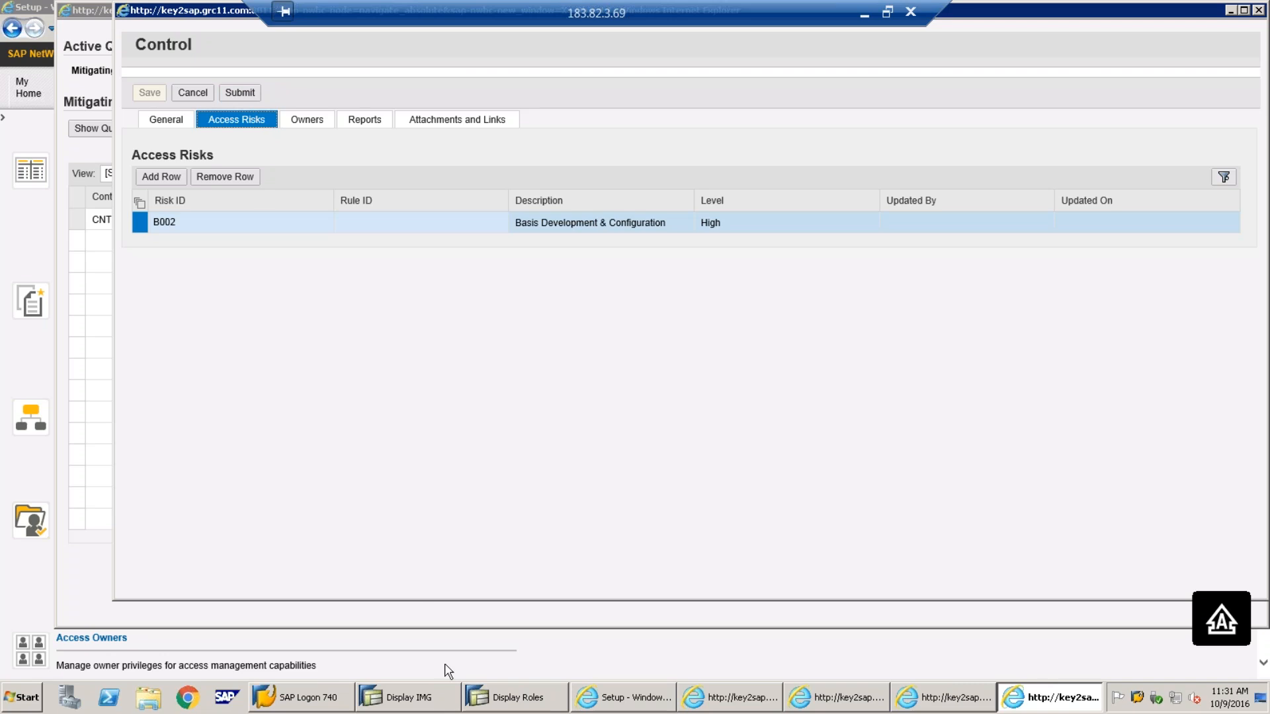
pyautogui.click(426, 702)
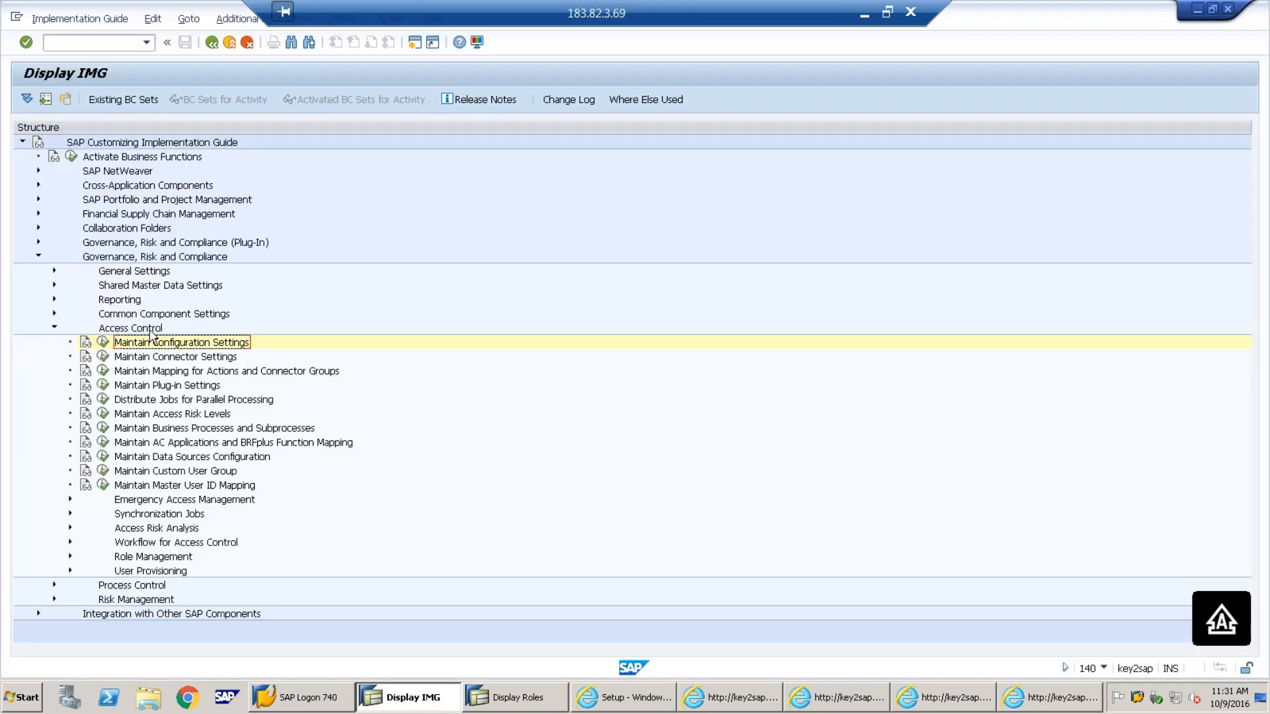
# Reopen Maintain Configuration Settings and browse Workflow parameter IDs in a new entry without choosing one
pyautogui.click(104, 343)
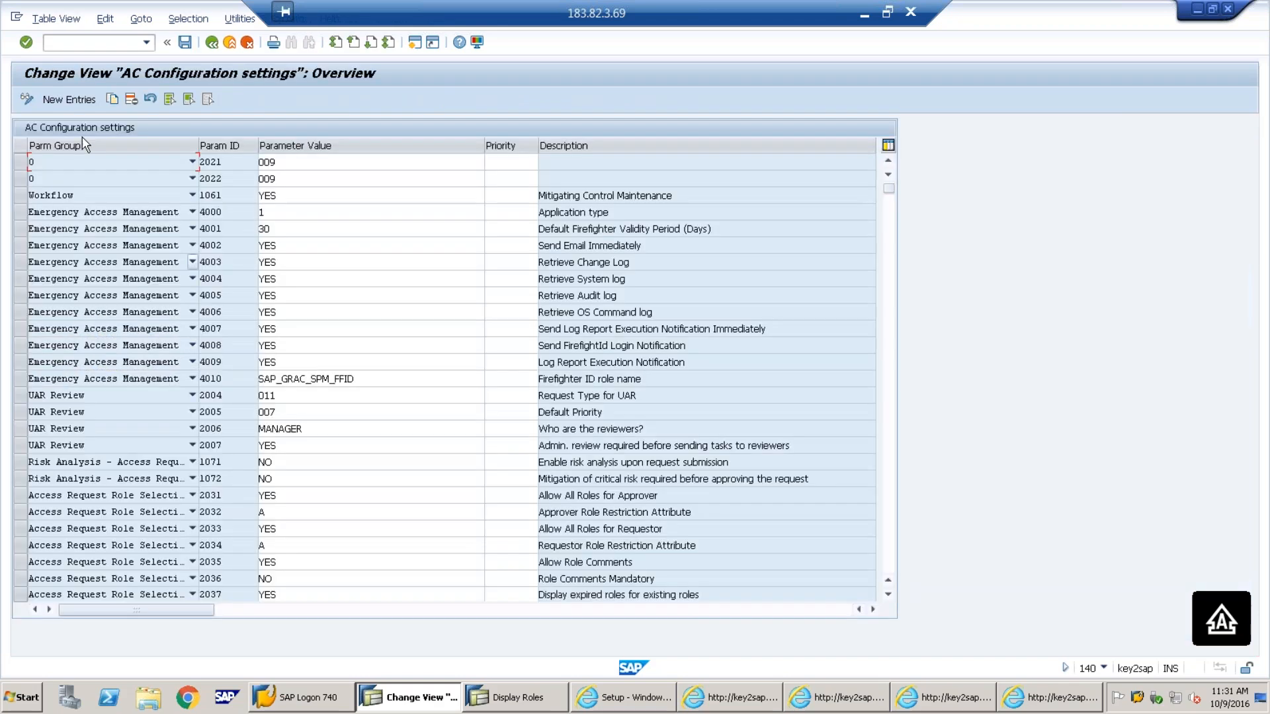
pyautogui.click(73, 100)
pyautogui.click(191, 162)
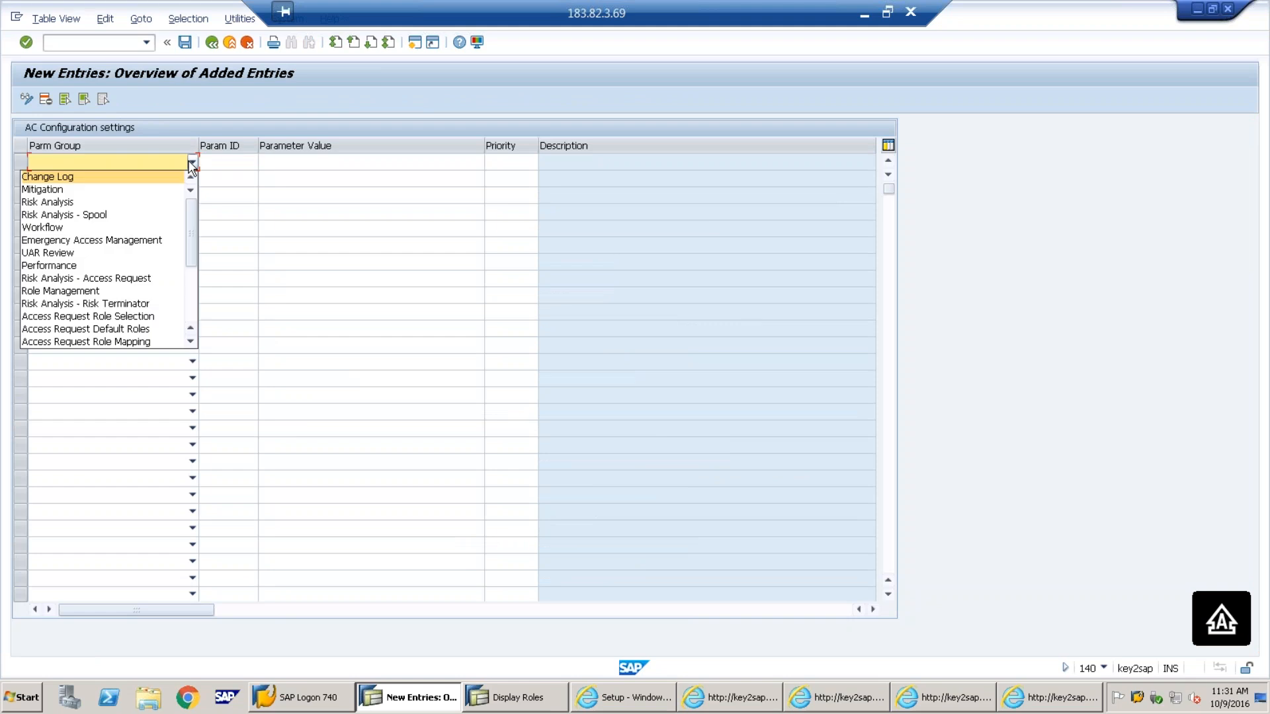
pyautogui.click(98, 228)
pyautogui.click(238, 160)
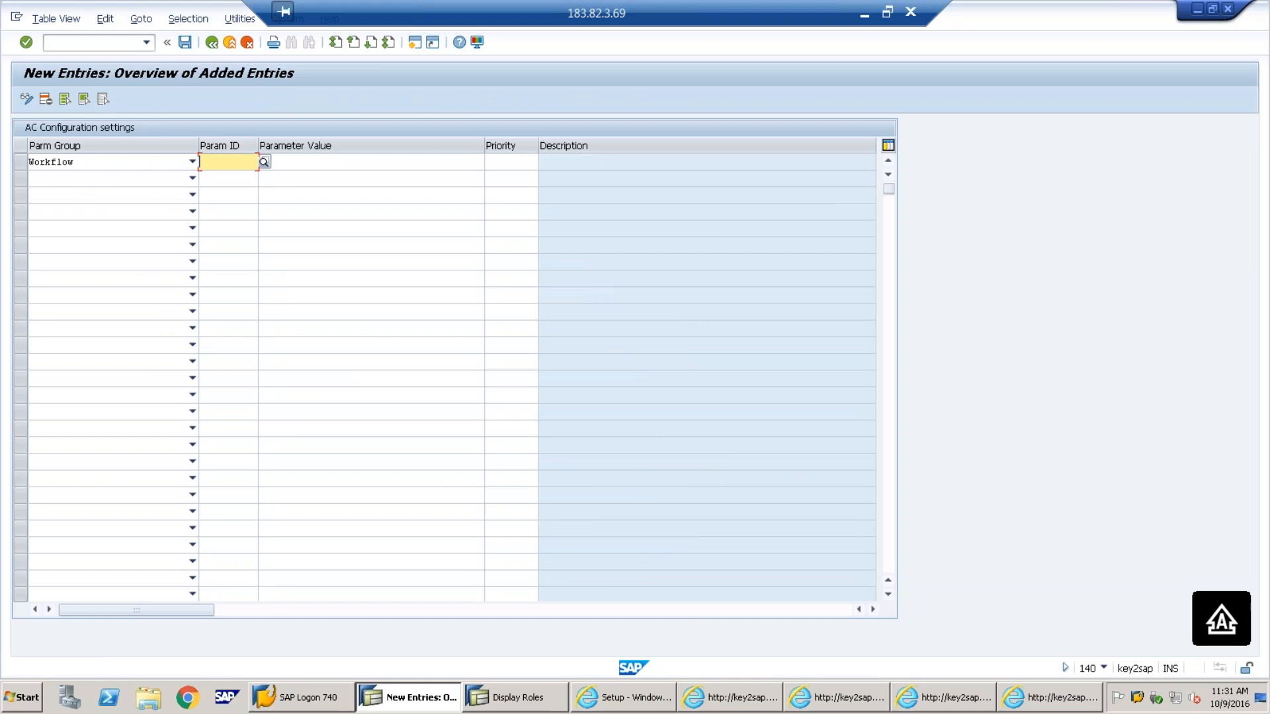
pyautogui.click(263, 161)
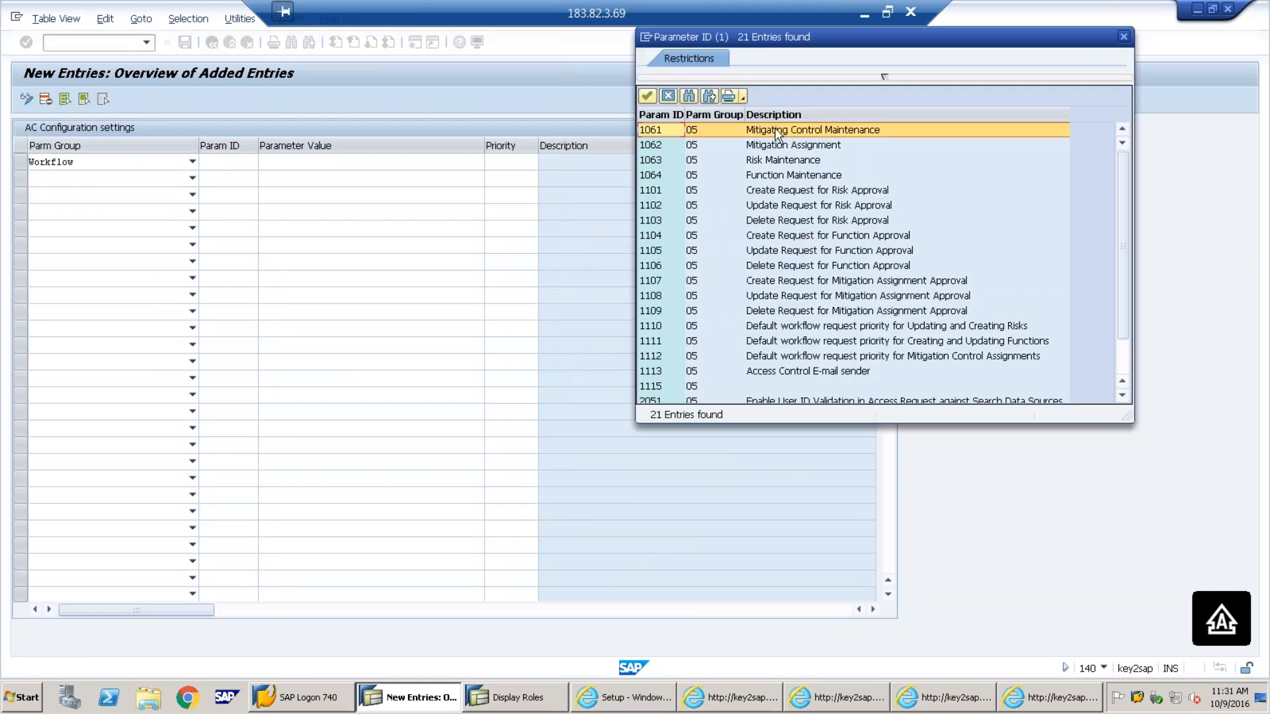
pyautogui.click(1124, 37)
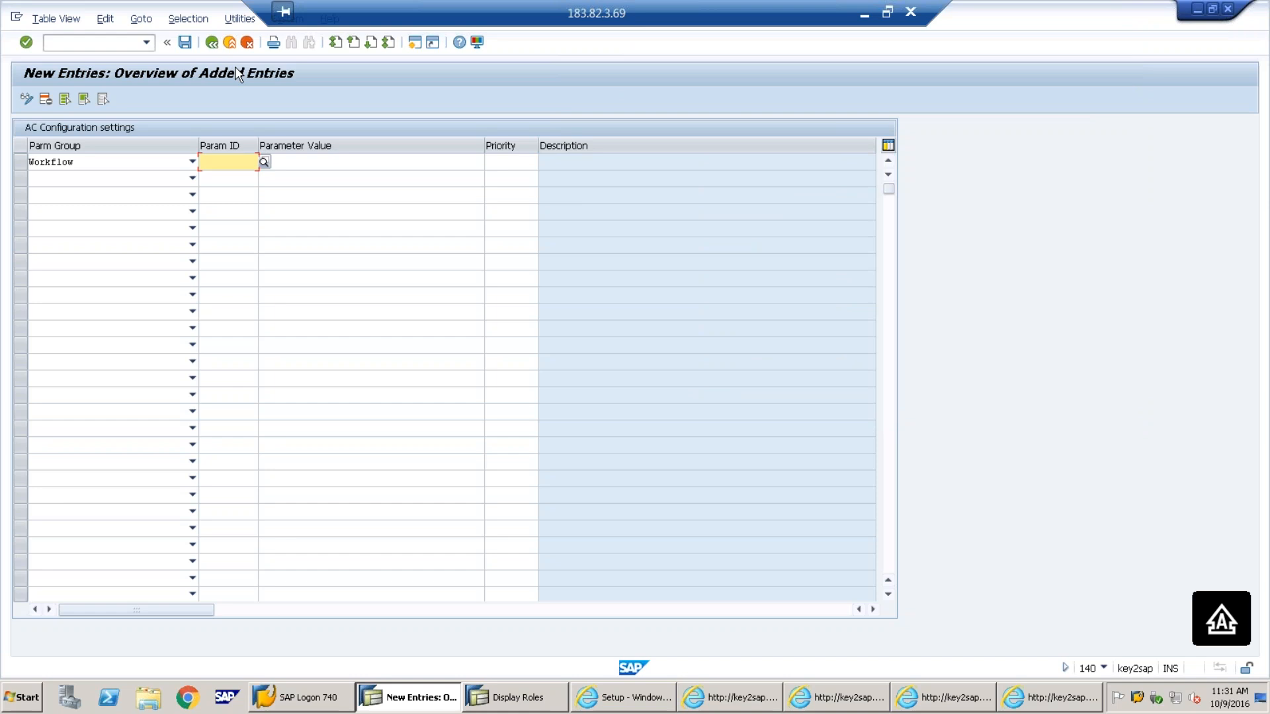
# Change existing parameter 1061 to NO and save it under a customizing request
pyautogui.click(212, 42)
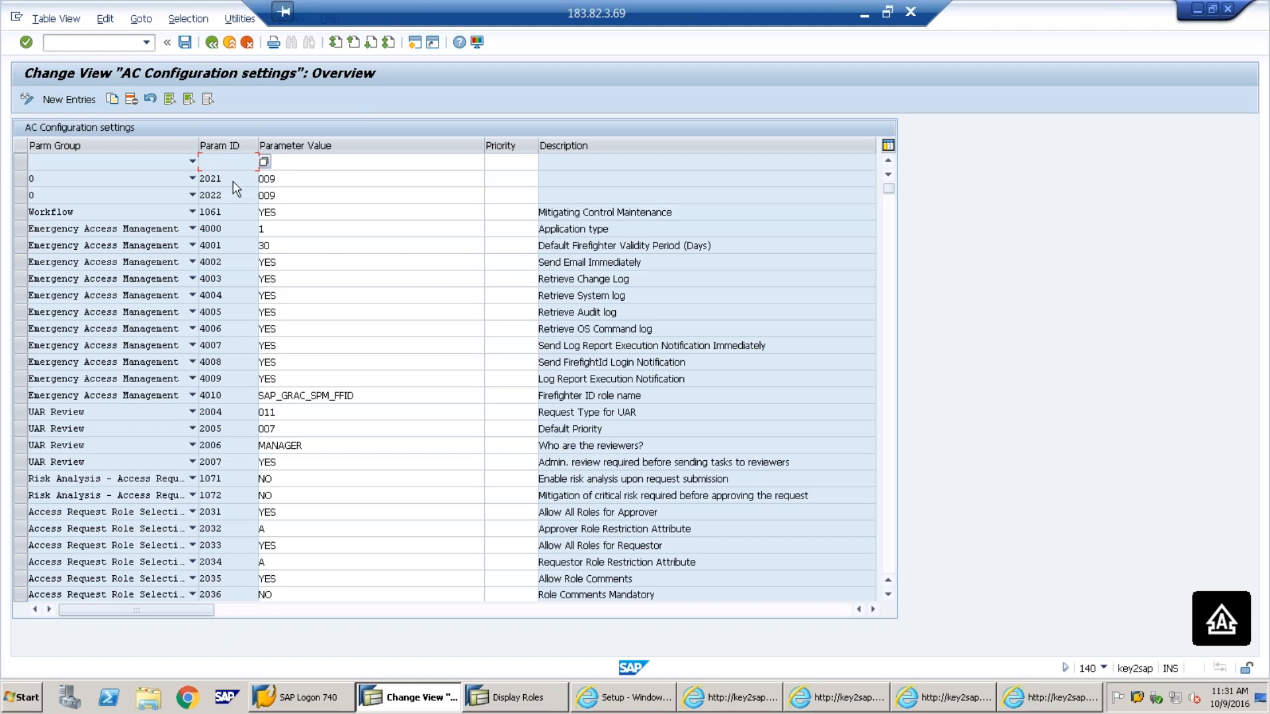
pyautogui.click(300, 213)
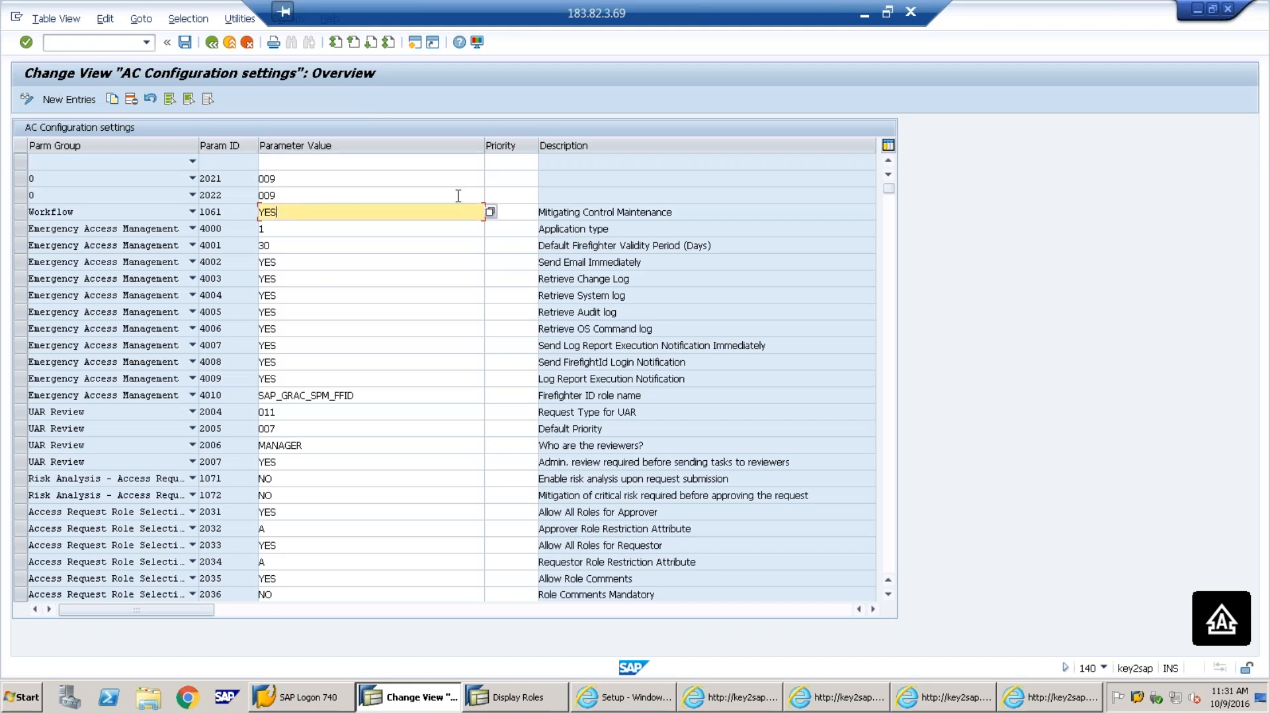
pyautogui.click(490, 211)
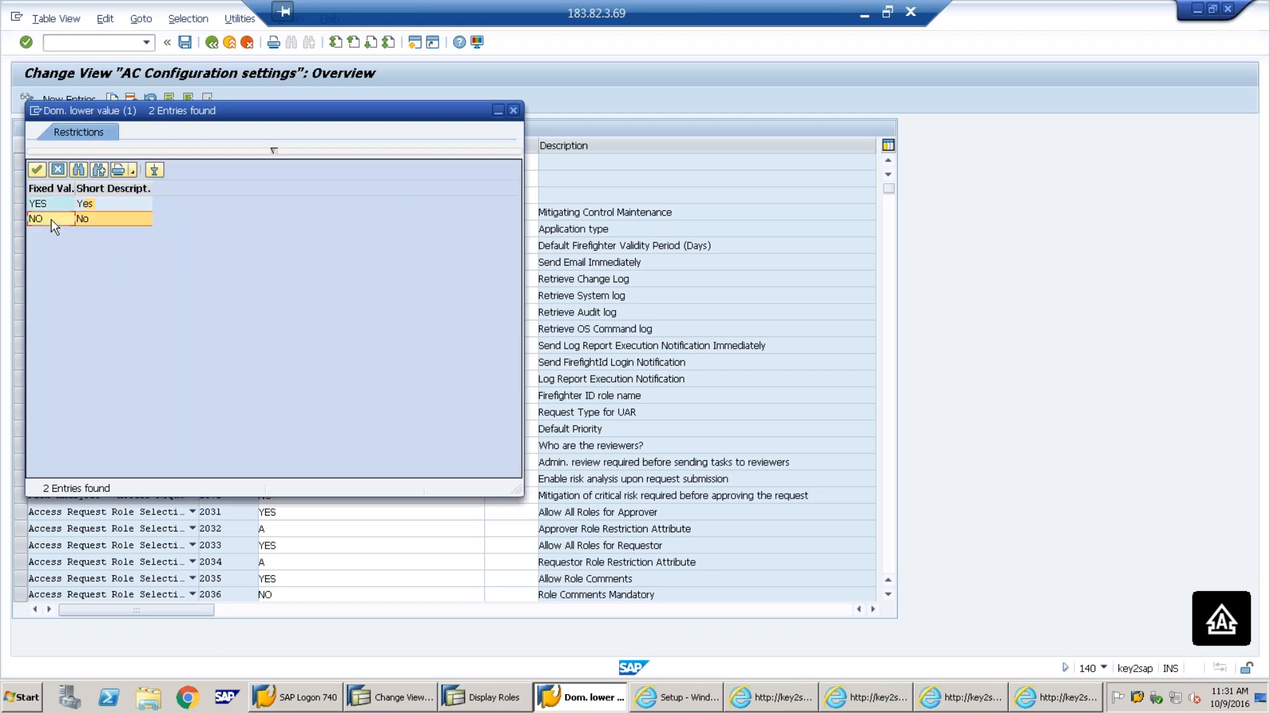
pyautogui.doubleClick(40, 223)
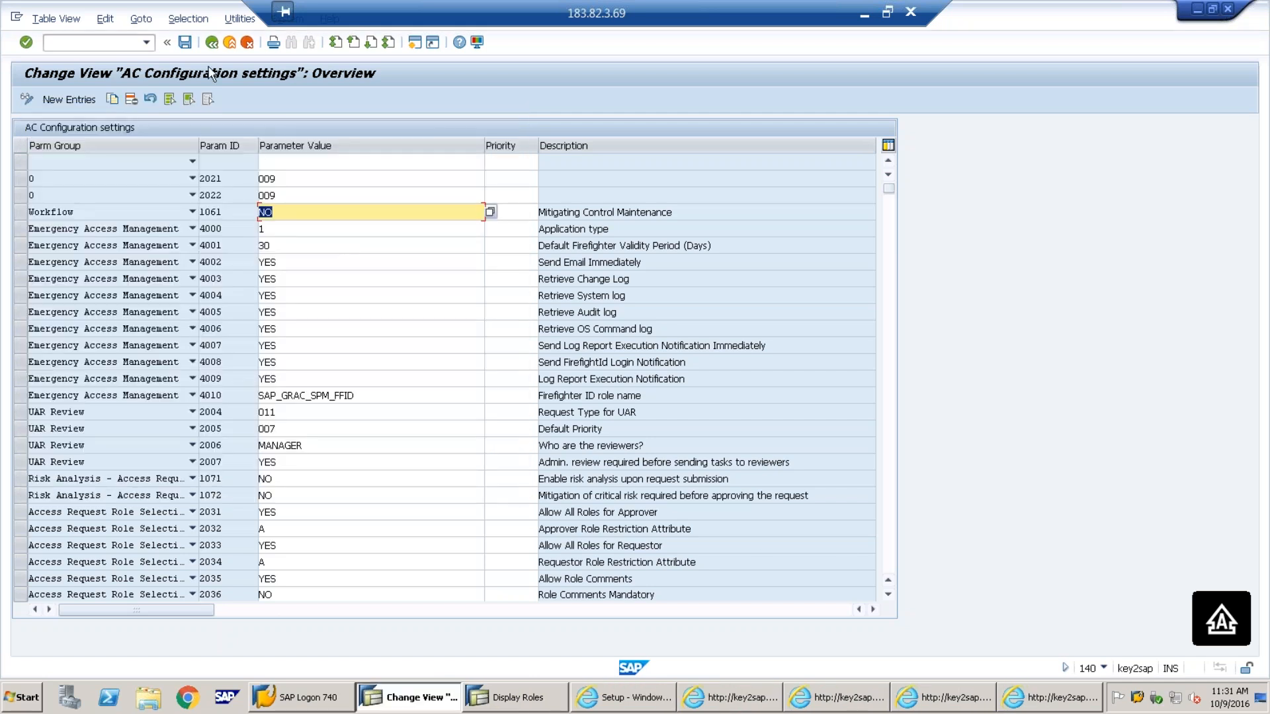
pyautogui.click(186, 42)
pyautogui.click(234, 268)
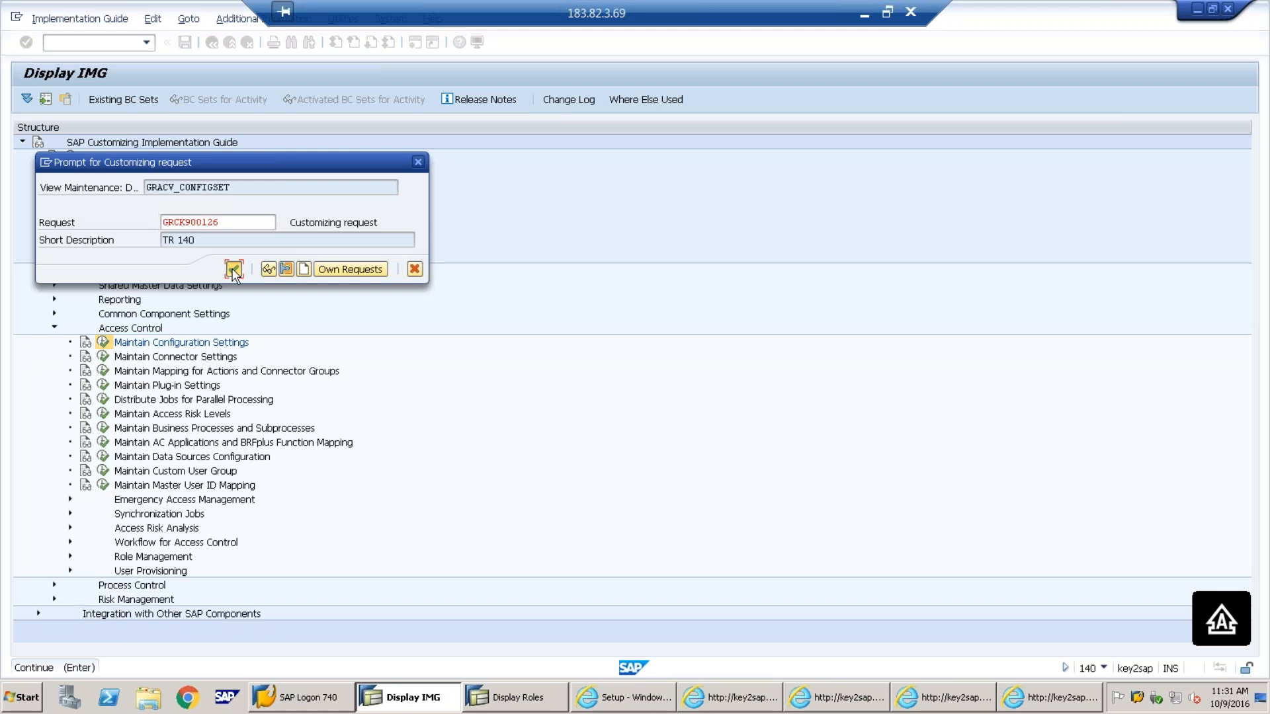
pyautogui.click(1075, 704)
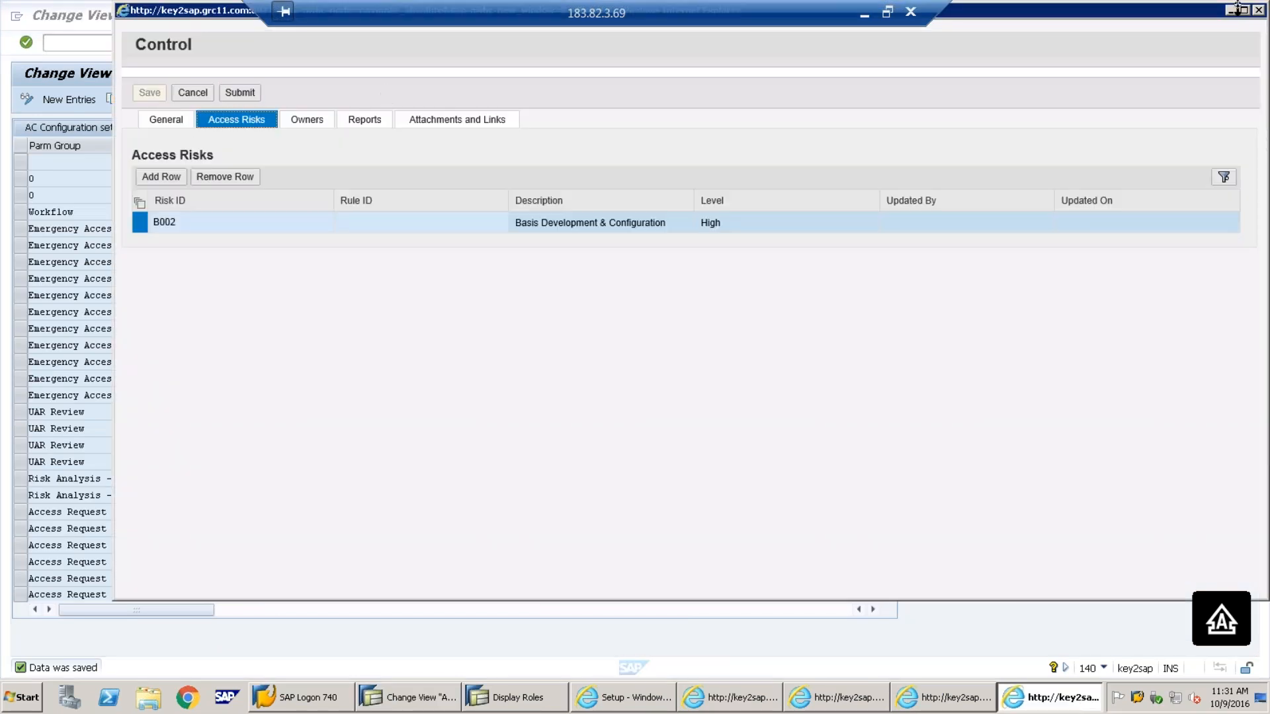
# Discard the unsaved TEST control, then open and discard a blank new Control form
pyautogui.click(1205, 13)
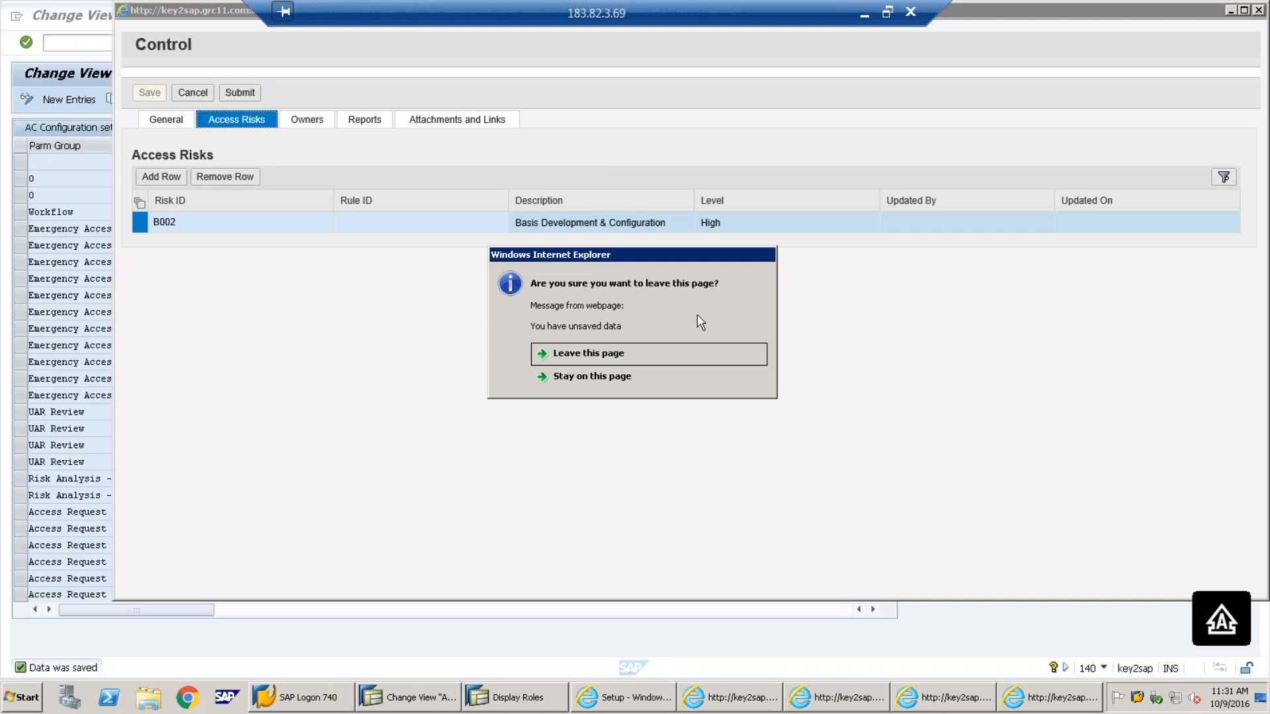
pyautogui.click(626, 348)
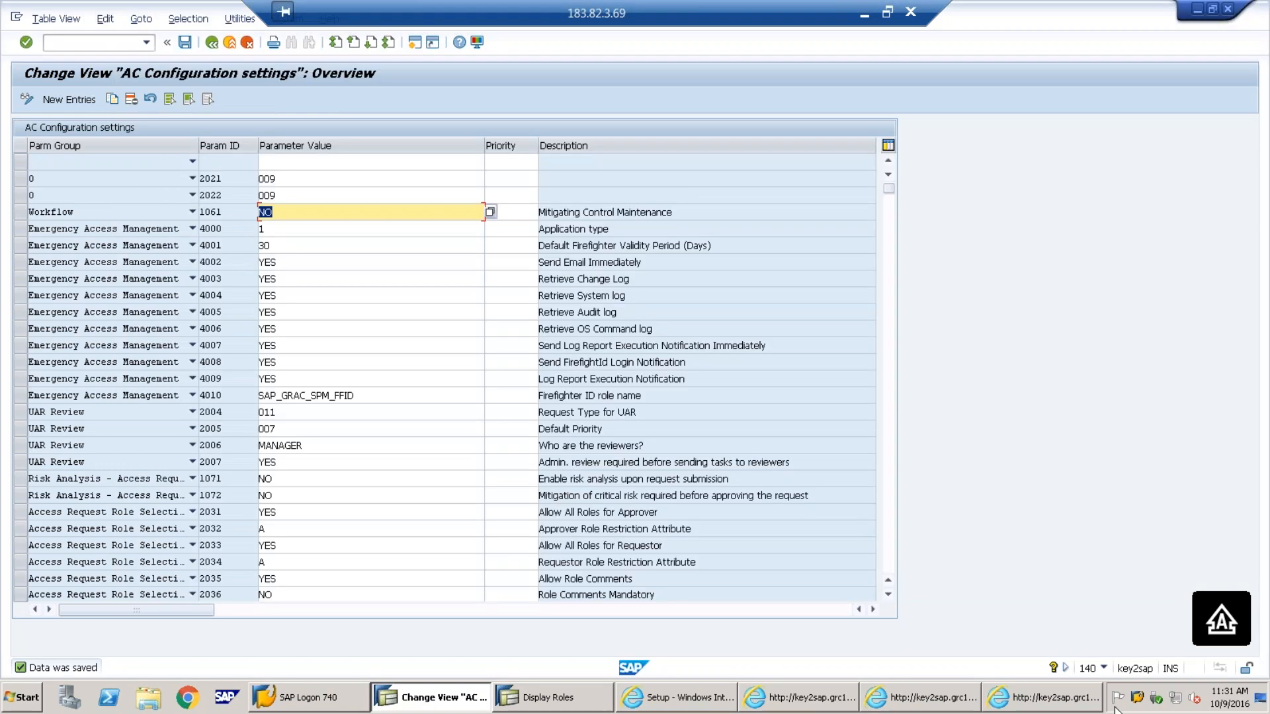
pyautogui.click(1023, 696)
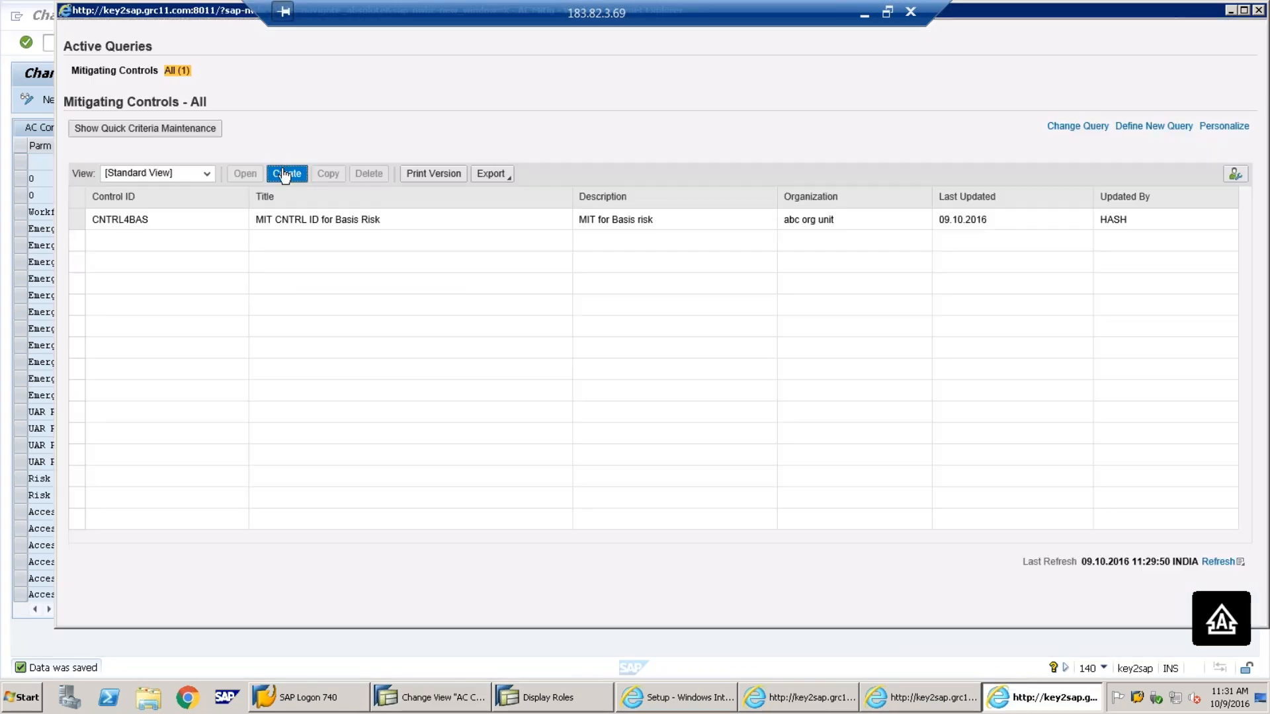
pyautogui.click(284, 173)
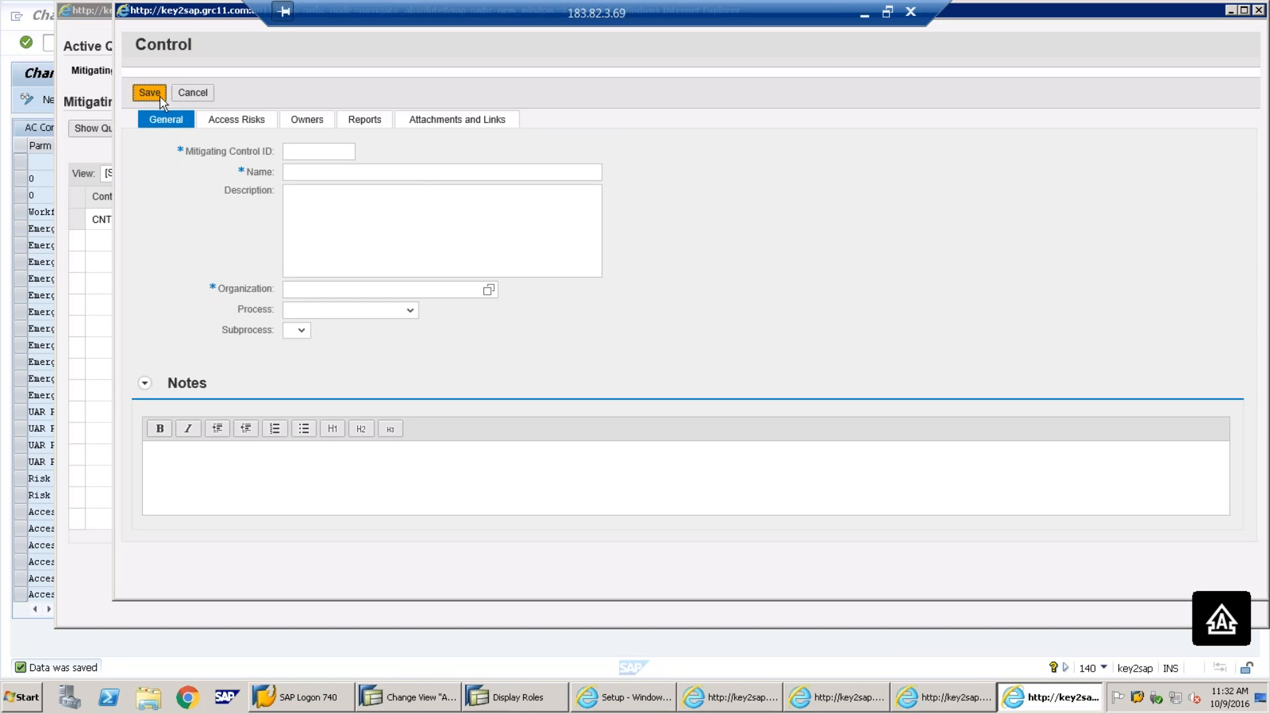
pyautogui.click(1259, 10)
pyautogui.click(627, 343)
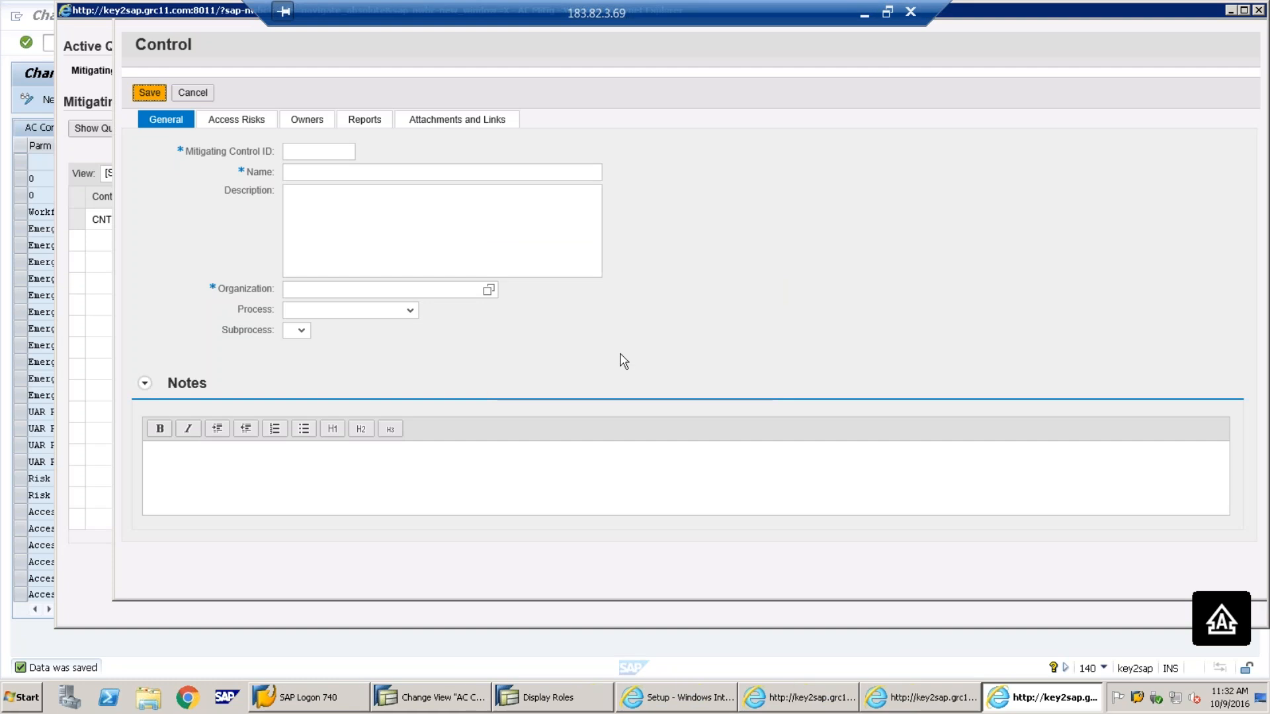
pyautogui.click(865, 14)
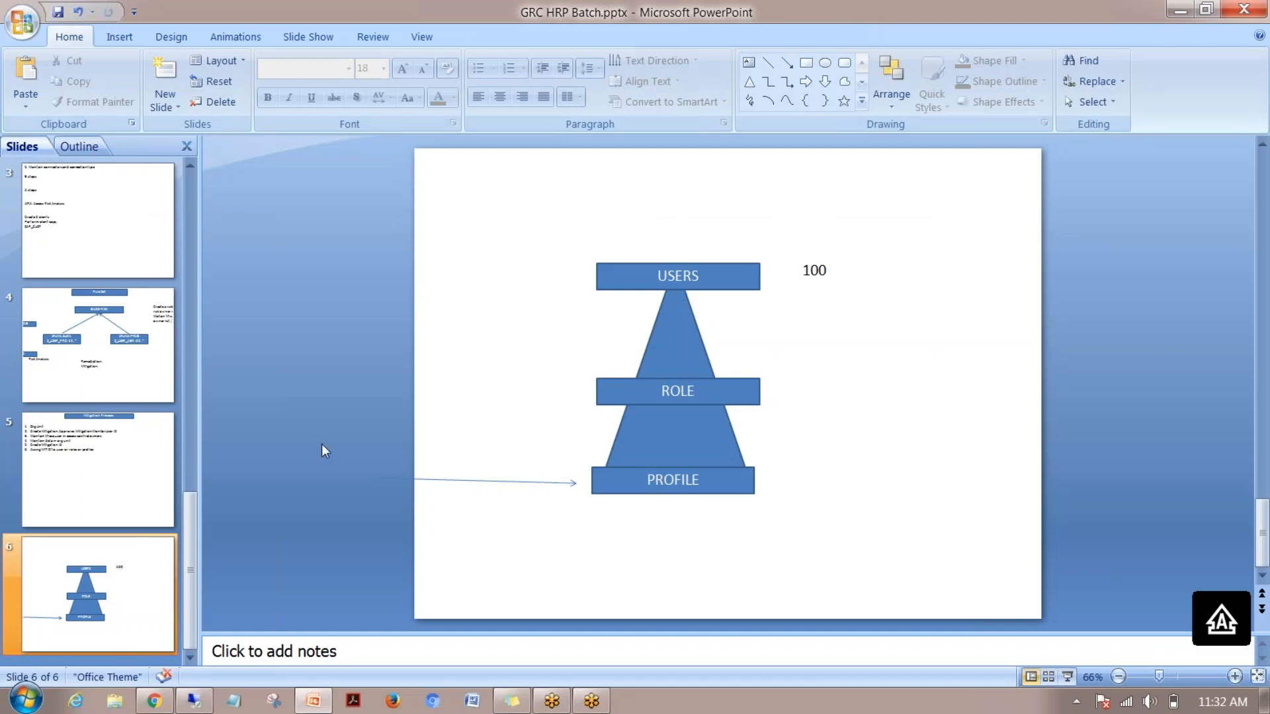
pyautogui.click(79, 473)
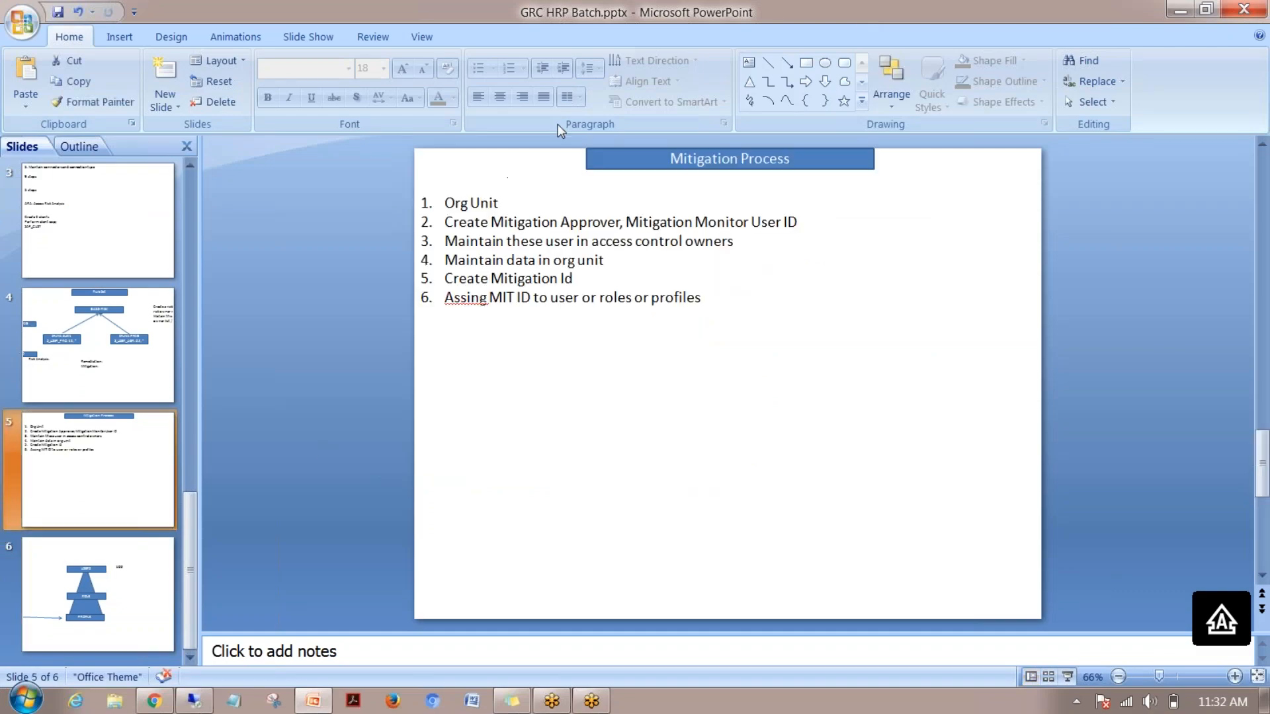
pyautogui.click(99, 589)
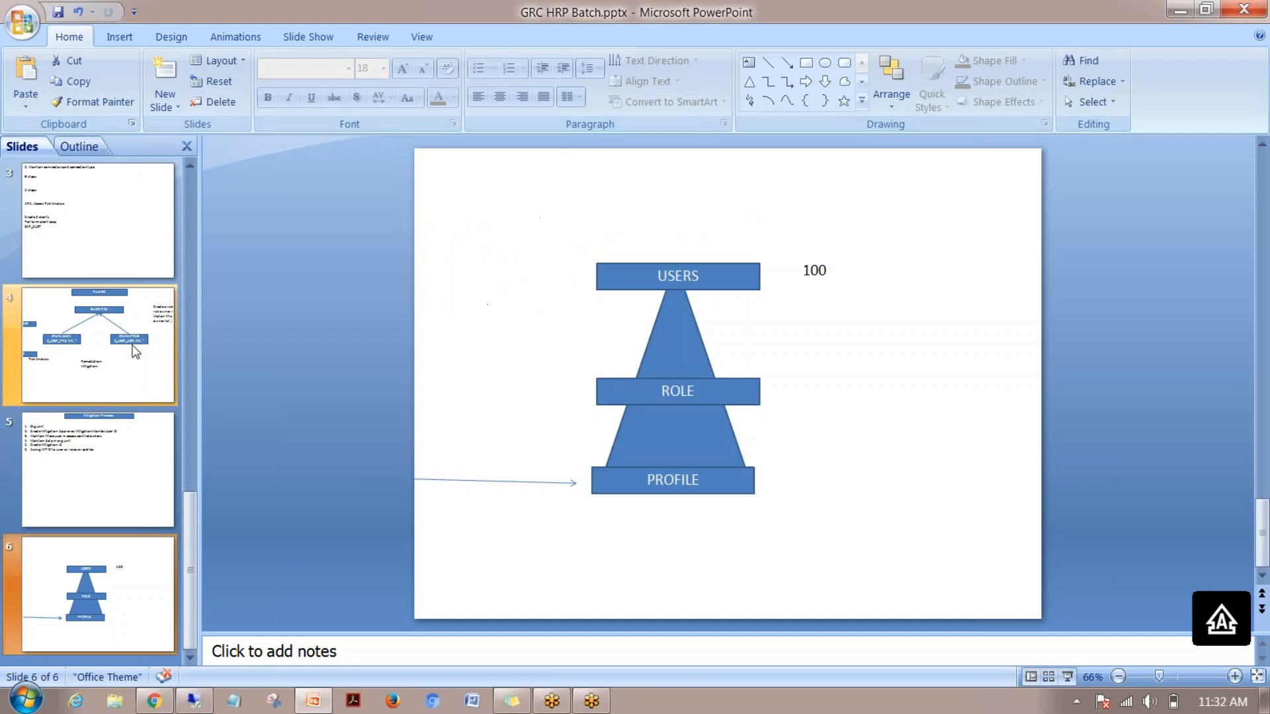
pyautogui.click(136, 352)
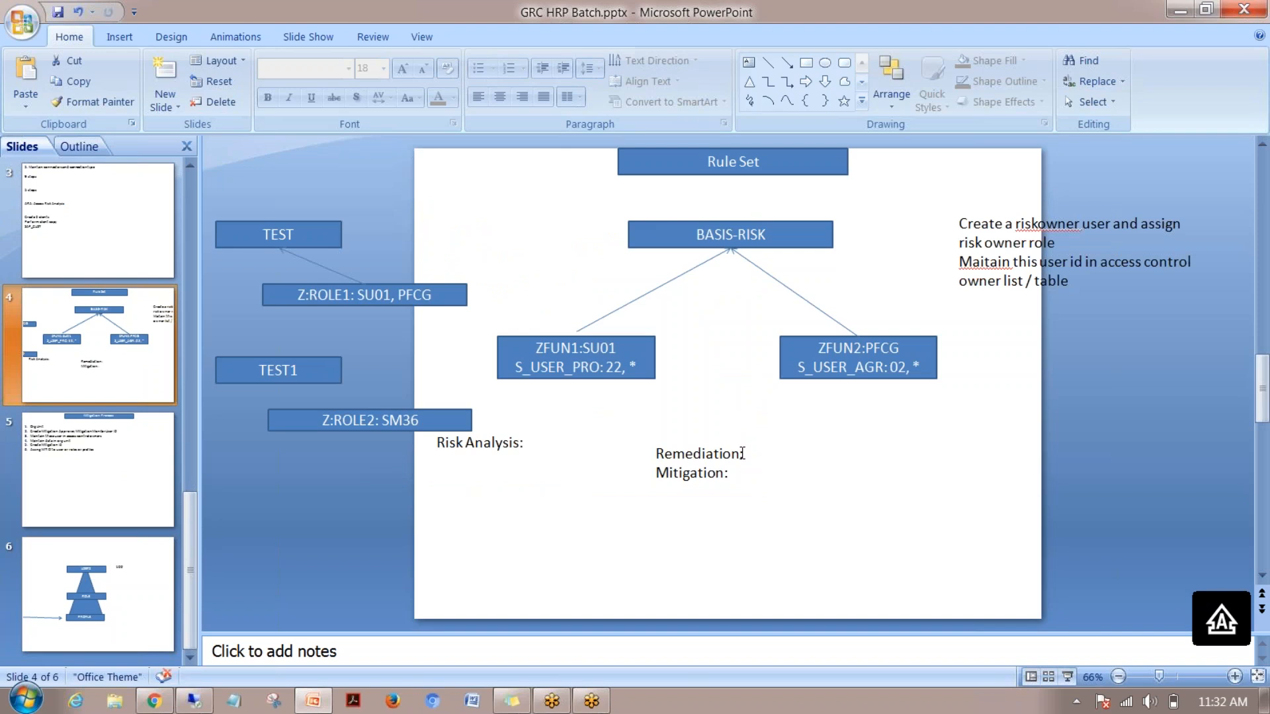
pyautogui.click(196, 701)
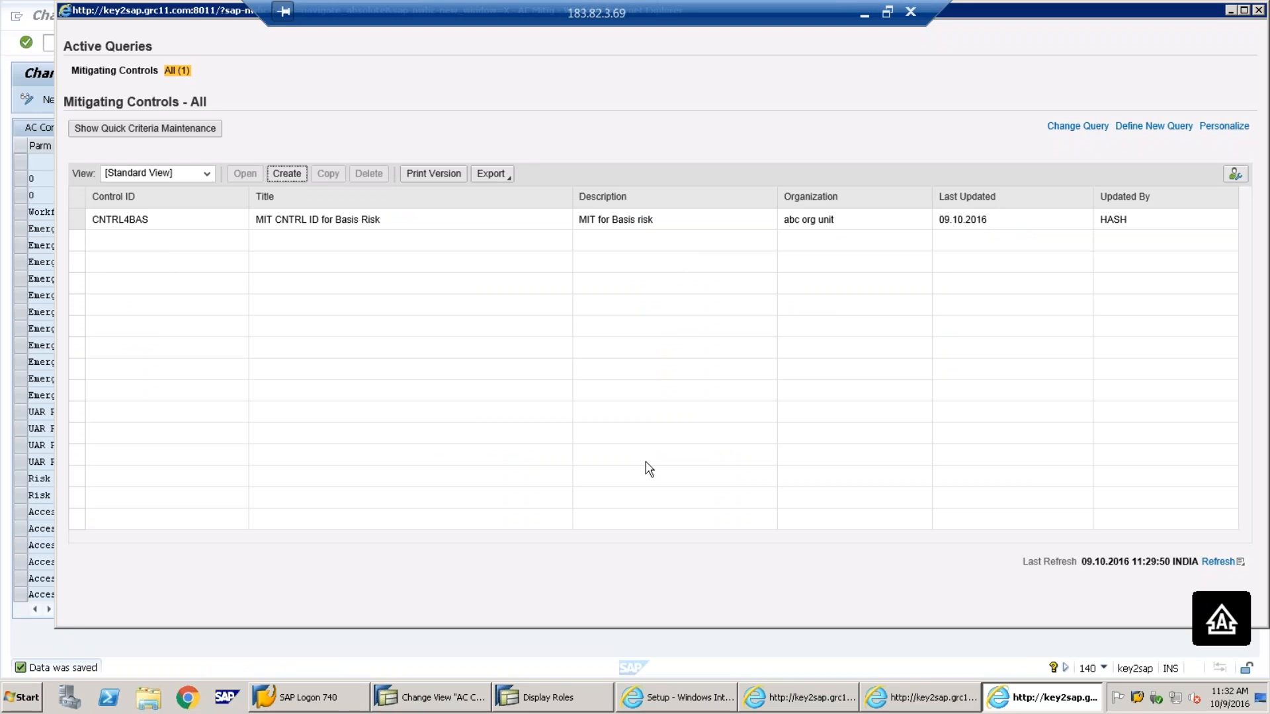
# Open the Access Management work centre and briefly show the lesson slides
pyautogui.click(698, 706)
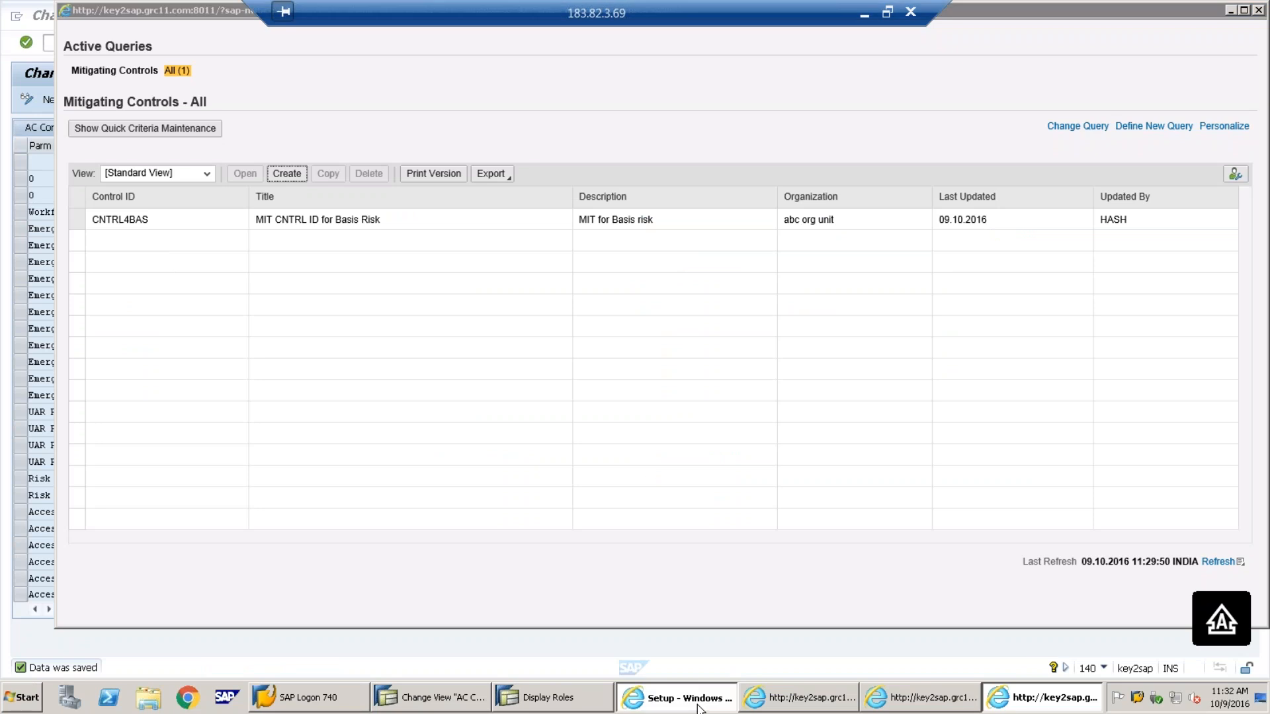
pyautogui.click(191, 87)
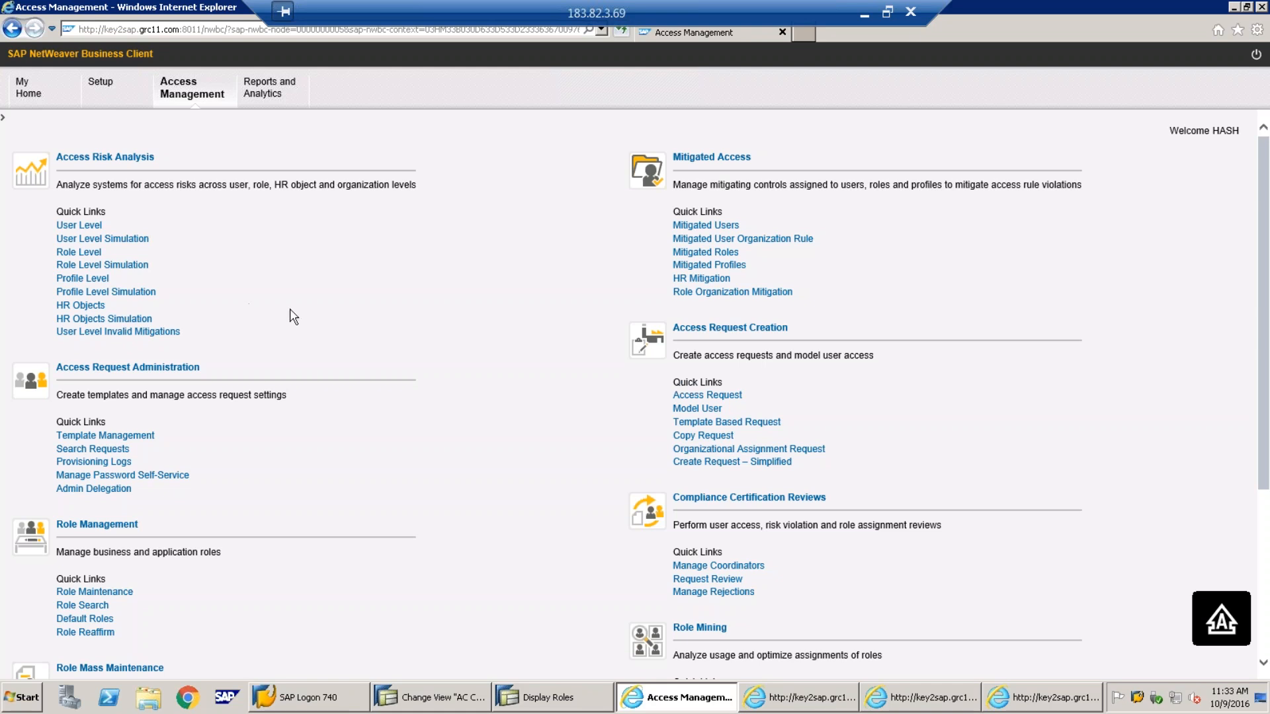
pyautogui.click(865, 14)
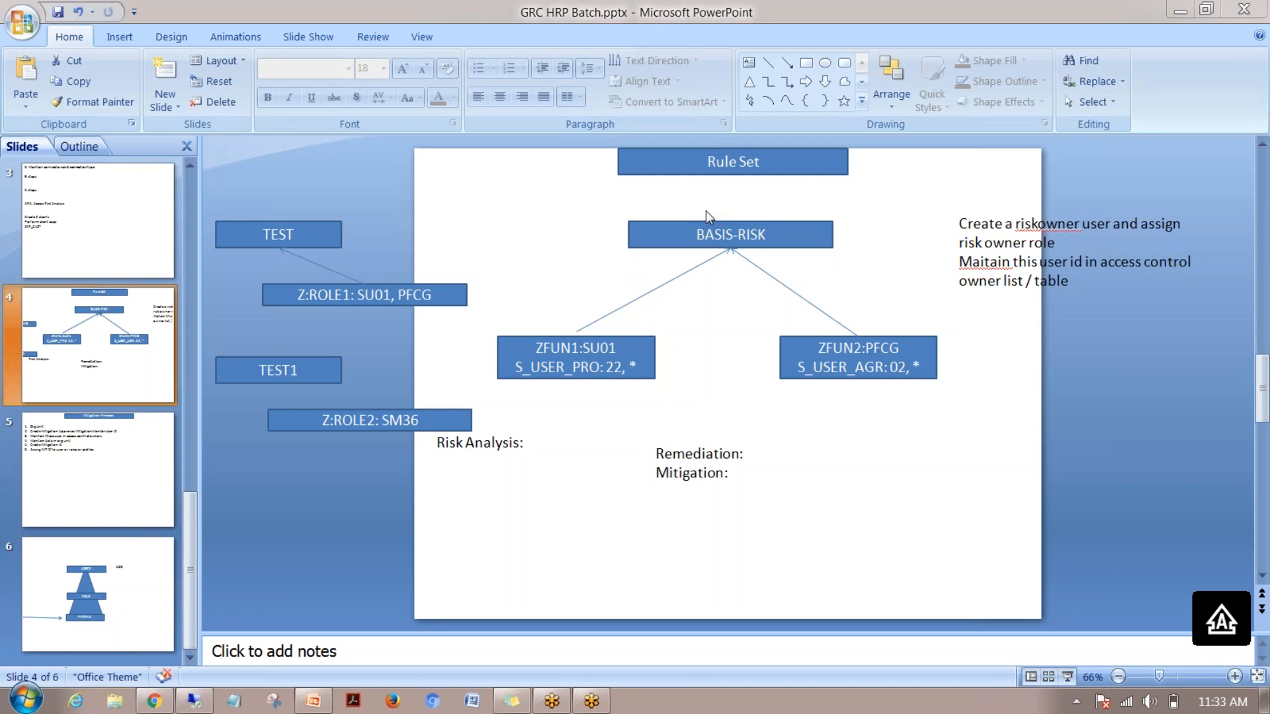
pyautogui.click(194, 700)
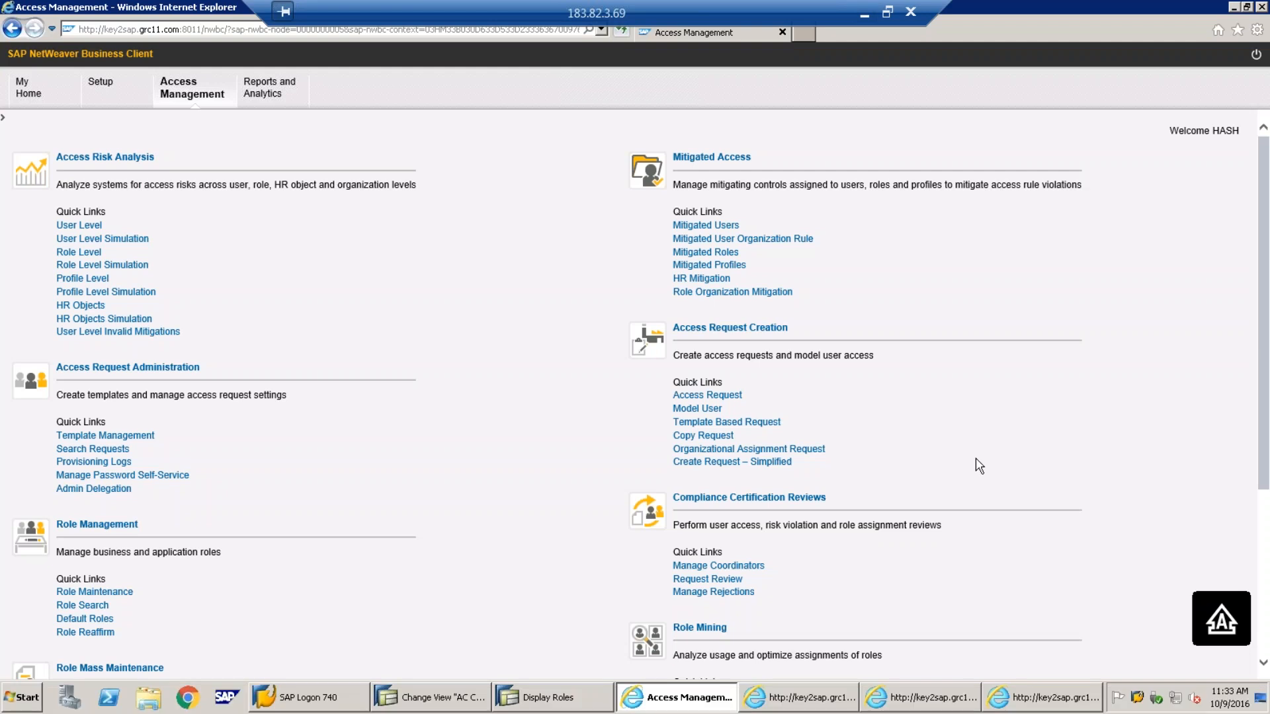
# Close the Risk Analysis: User Level and Profile Level windows
pyautogui.click(826, 702)
pyautogui.click(867, 617)
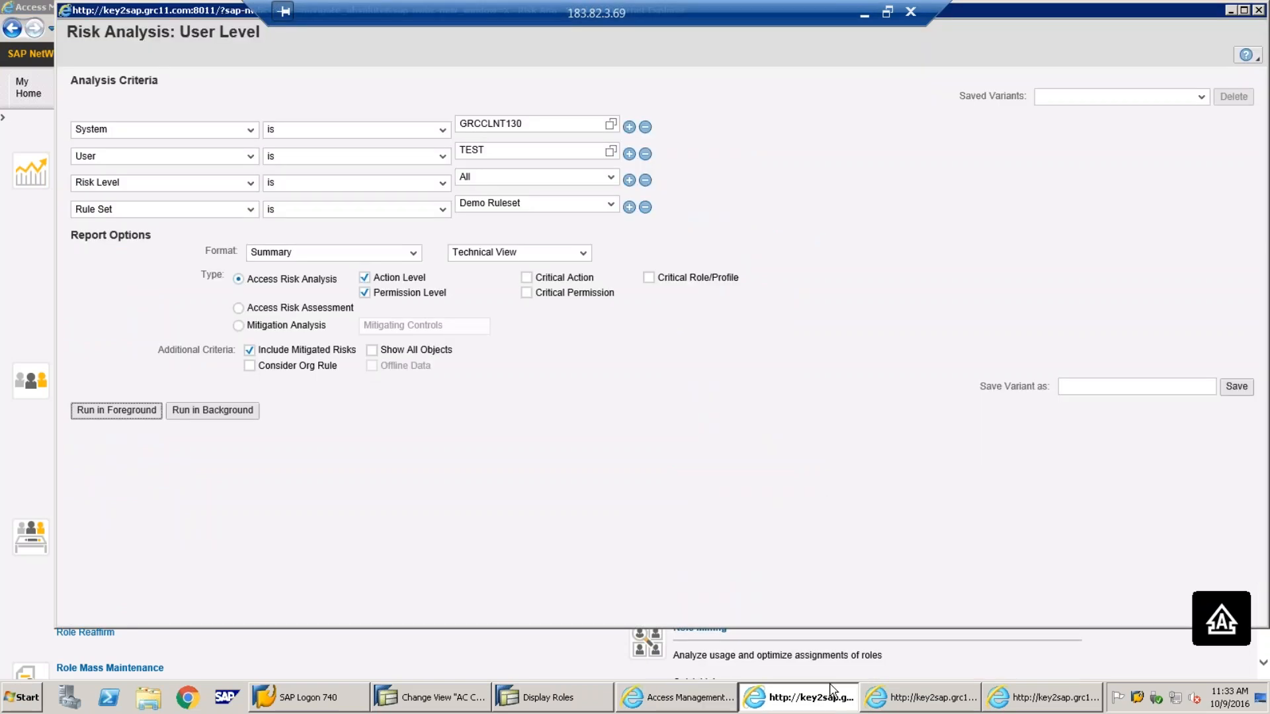
pyautogui.click(1260, 10)
pyautogui.click(849, 698)
pyautogui.click(1106, 54)
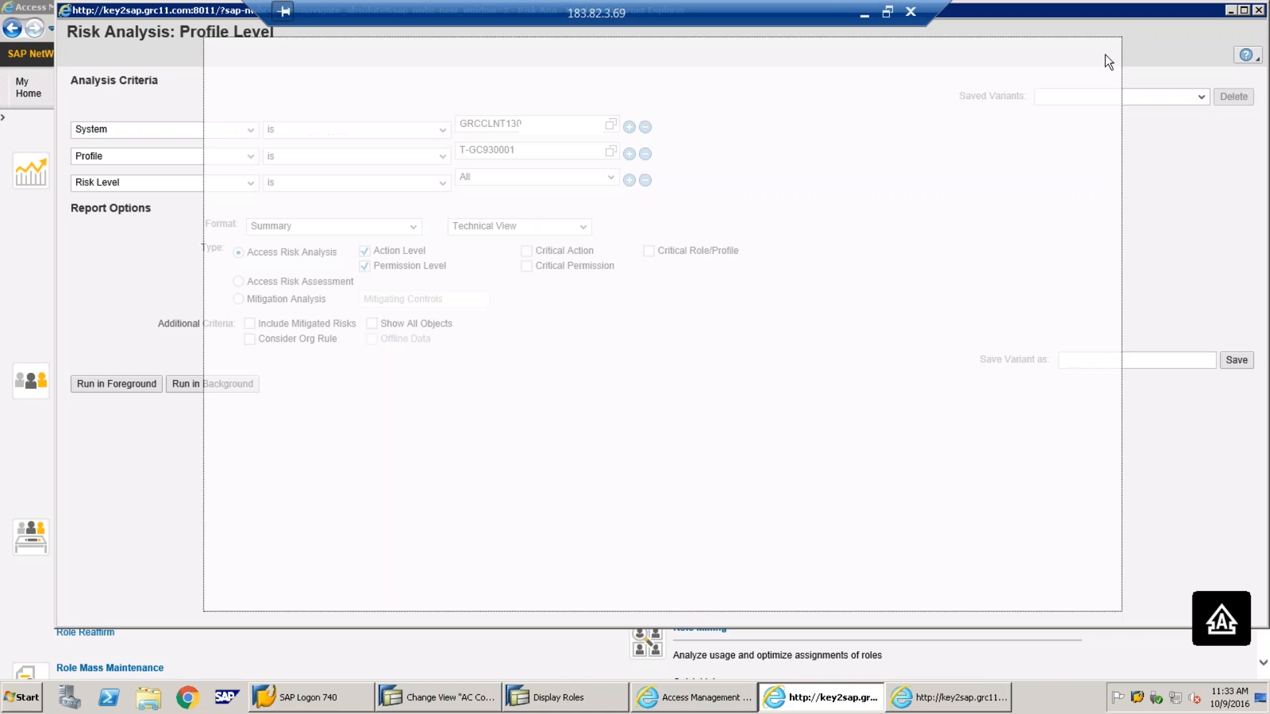
pyautogui.click(1260, 11)
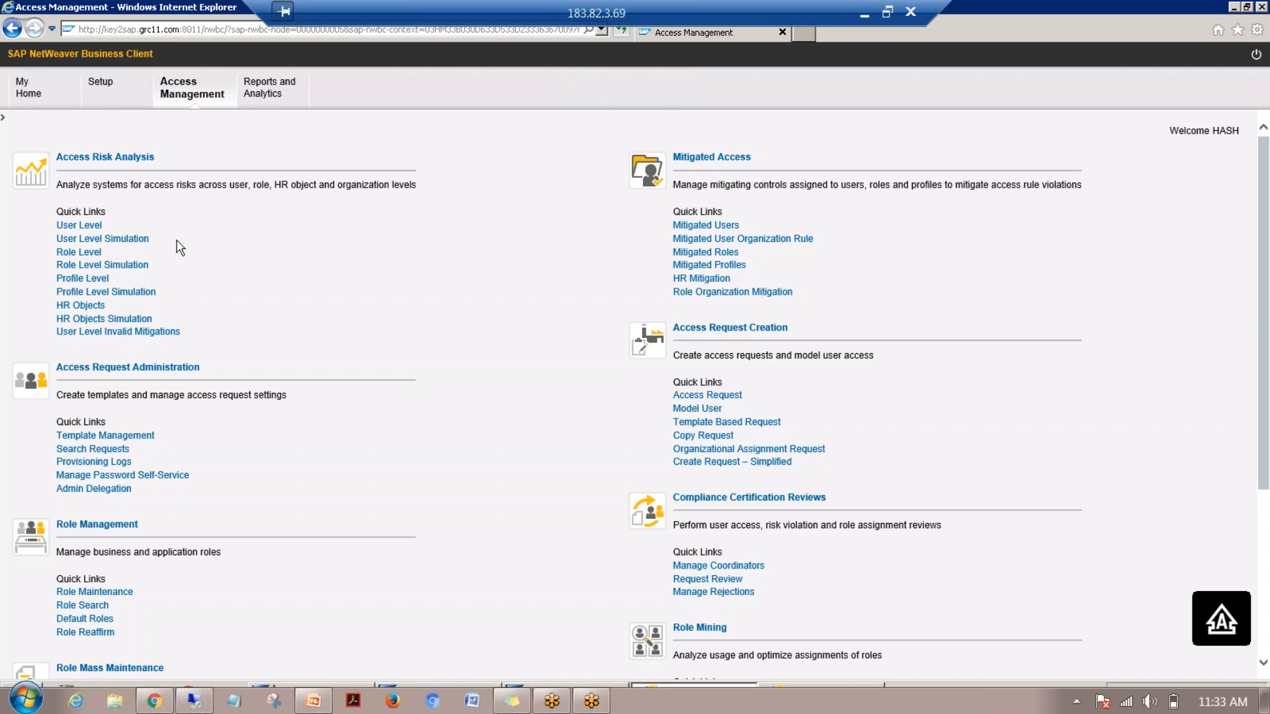
# Review and close User Level Invalid Mitigations and the Mitigating Controls list, then open Mitigated Roles
pyautogui.click(104, 334)
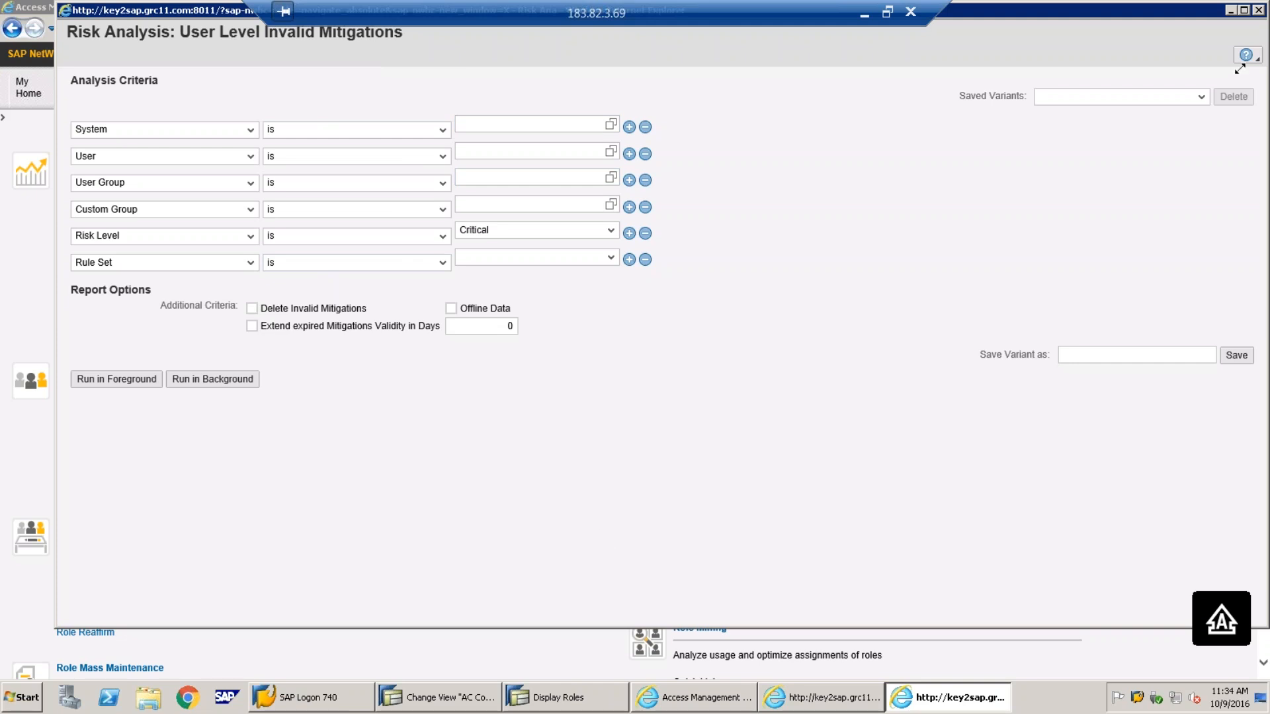
pyautogui.click(1258, 10)
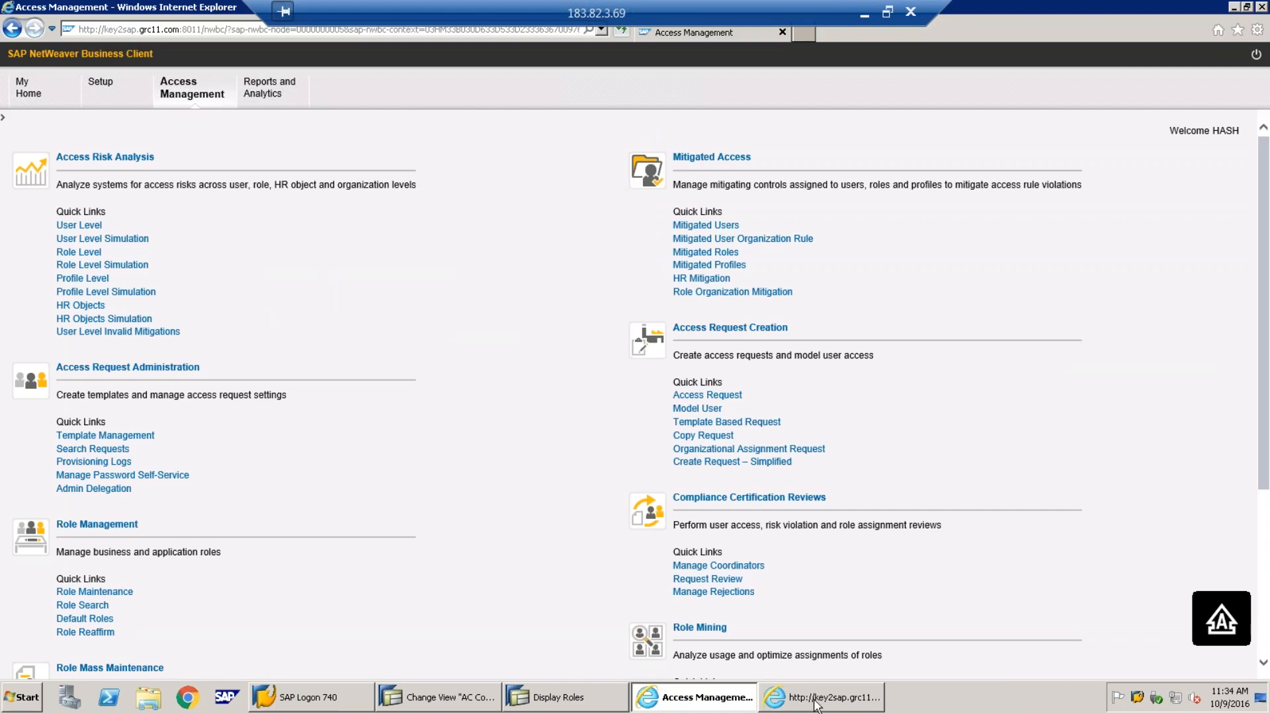
pyautogui.moveTo(819, 705)
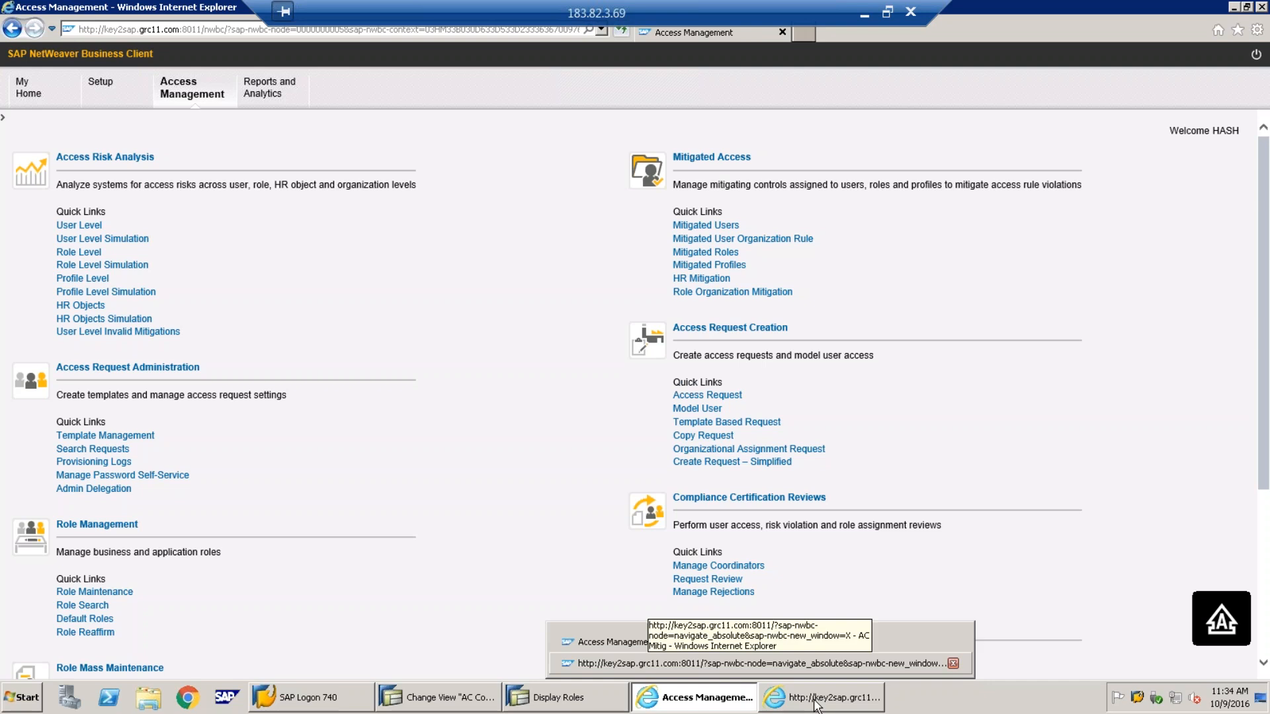
pyautogui.click(818, 703)
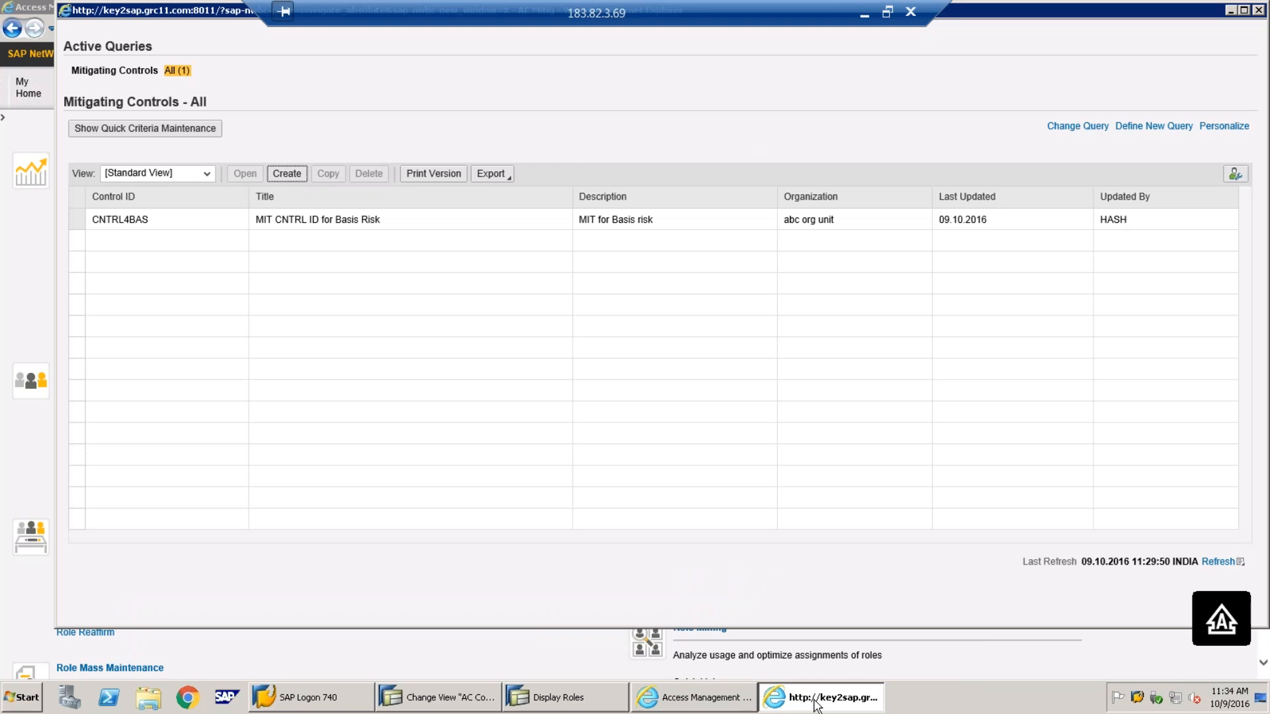
pyautogui.click(1258, 10)
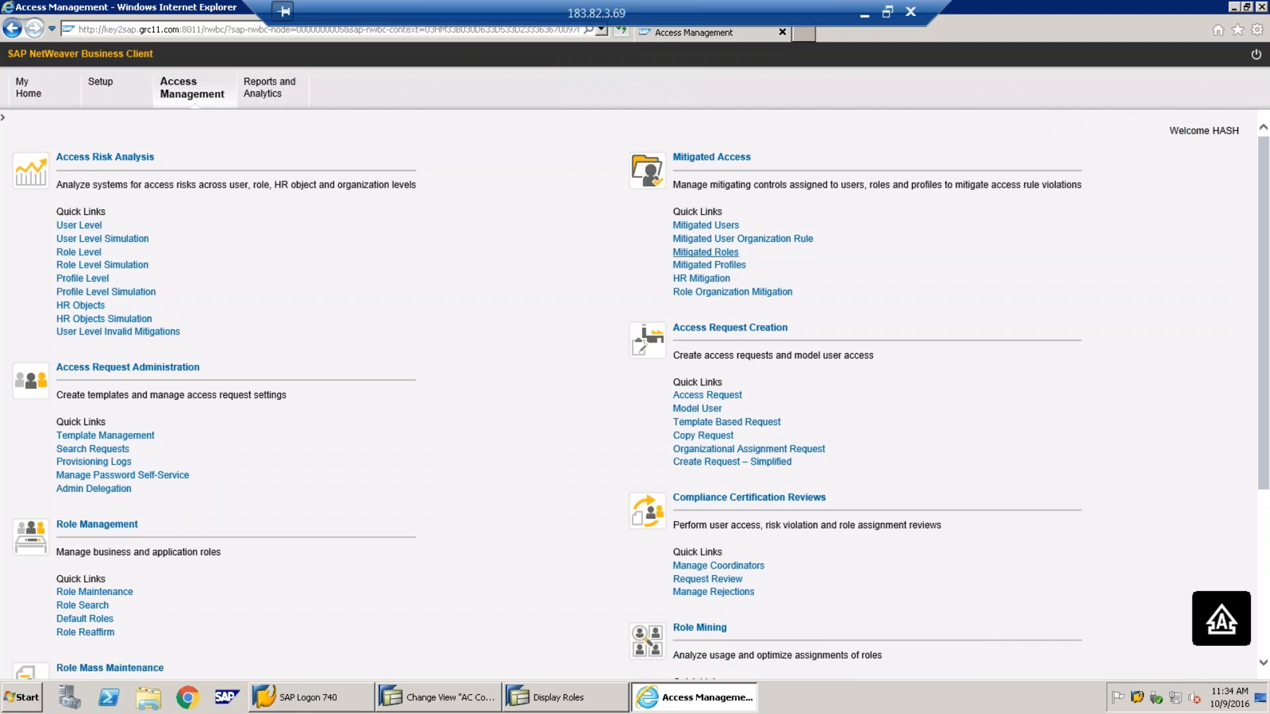
pyautogui.click(705, 252)
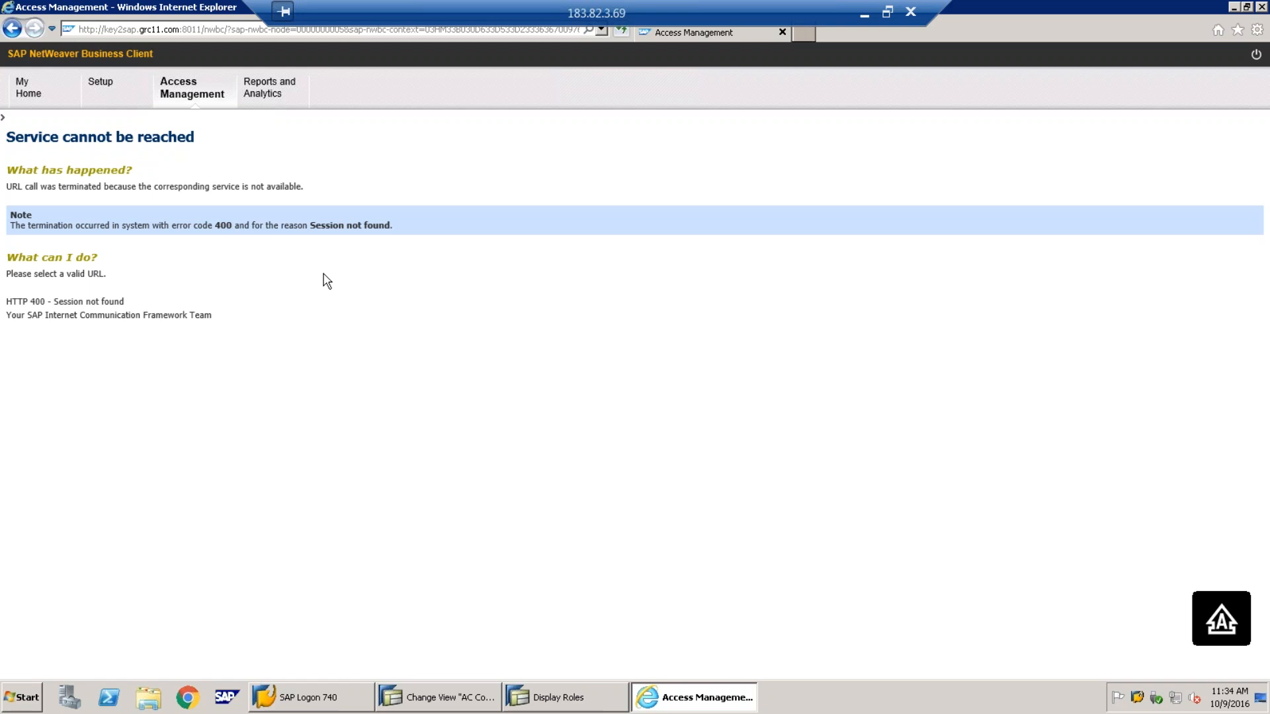
# Close the error page and relaunch the Business Client with /NNWBC, maximized
pyautogui.click(1261, 8)
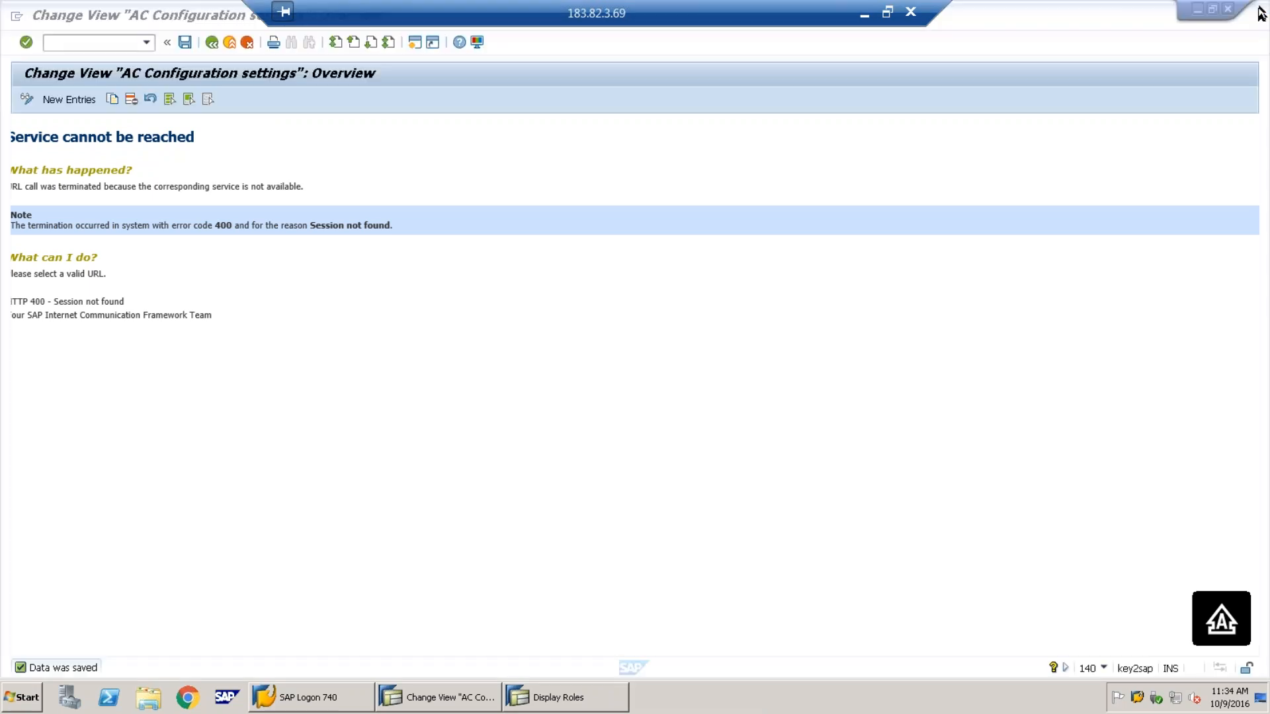
pyautogui.write('/NNWBC')
pyautogui.press('Return')
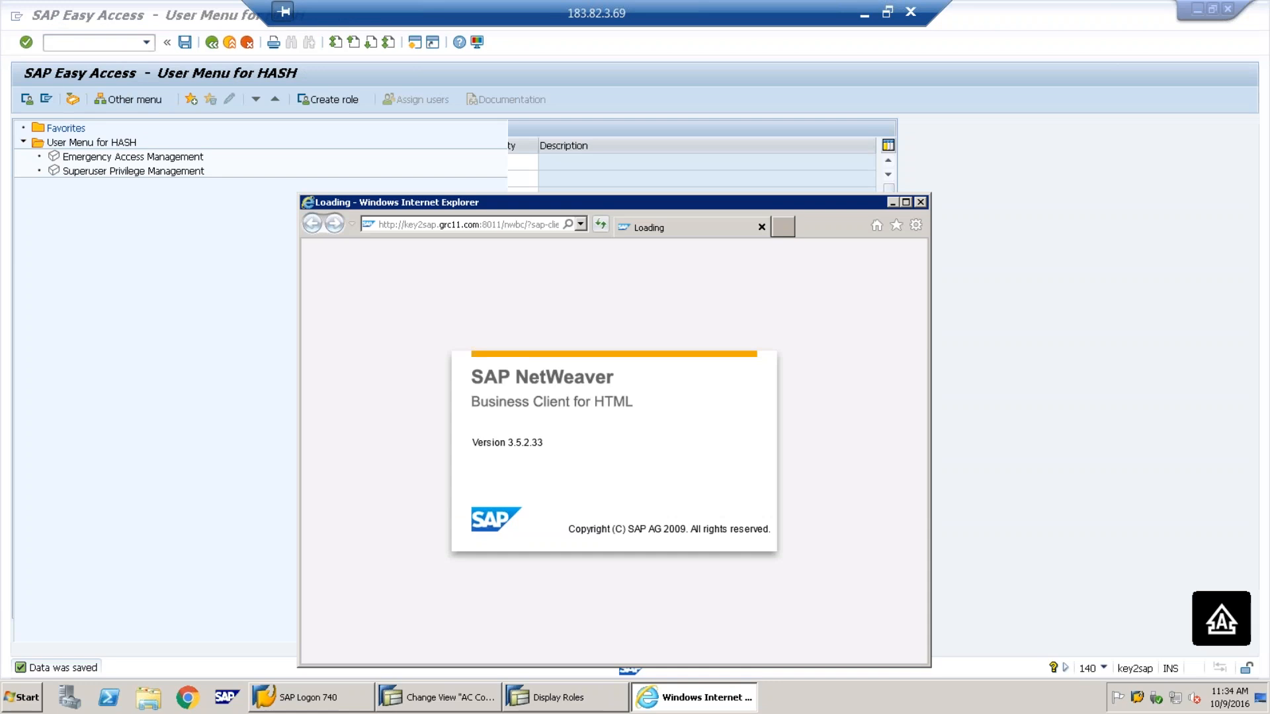
pyautogui.doubleClick(639, 202)
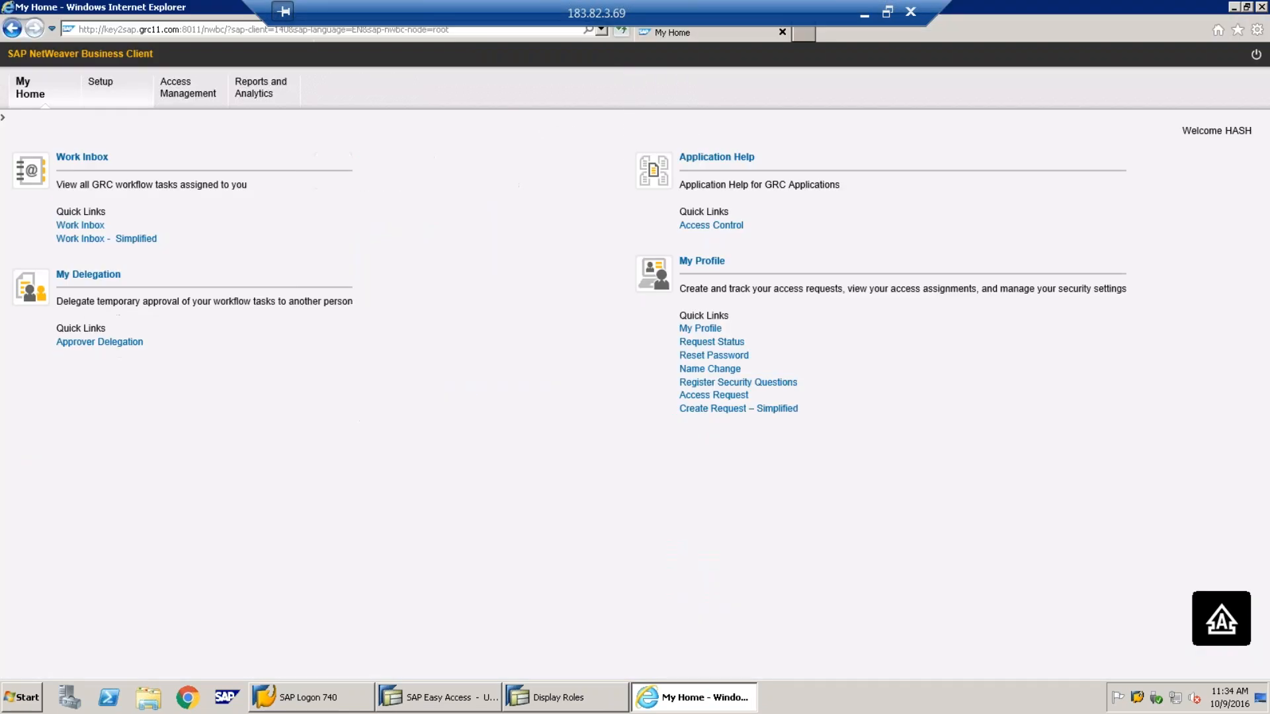
# In Setup, review the Rule Sets, Organization Rules, Organizations and firefighter Owners lists
pyautogui.click(112, 93)
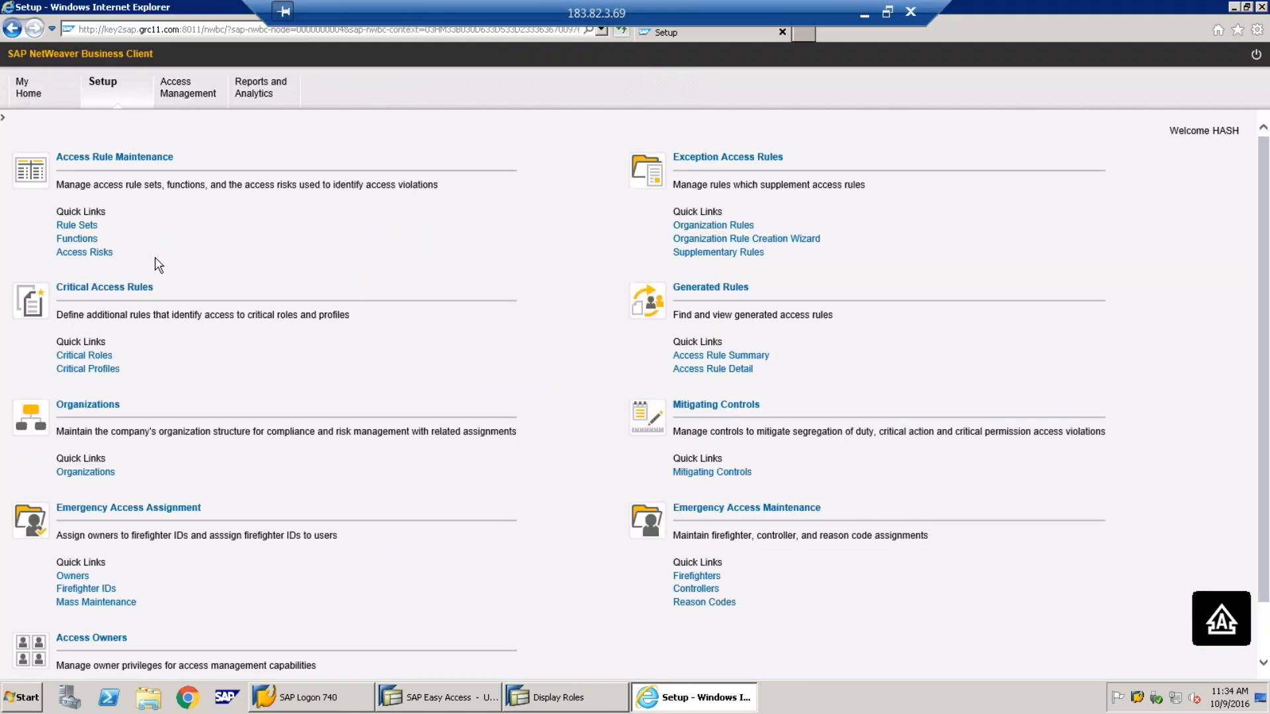
pyautogui.click(79, 228)
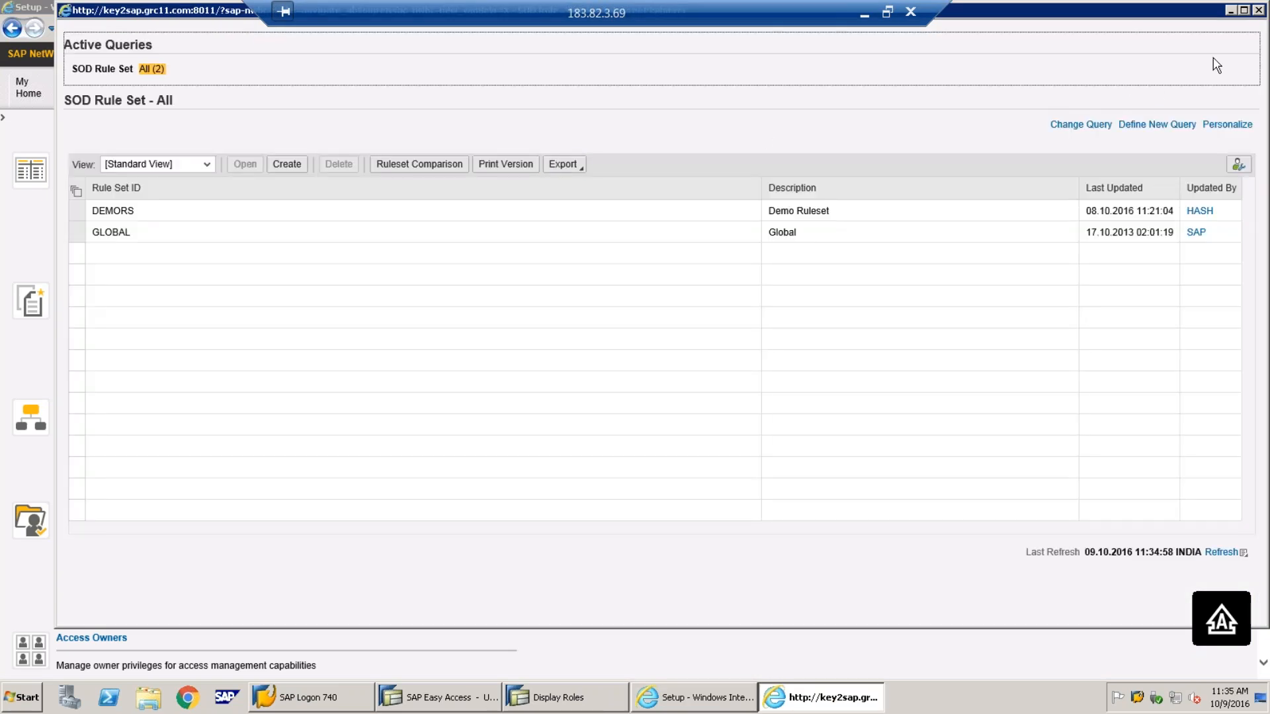
pyautogui.click(1231, 12)
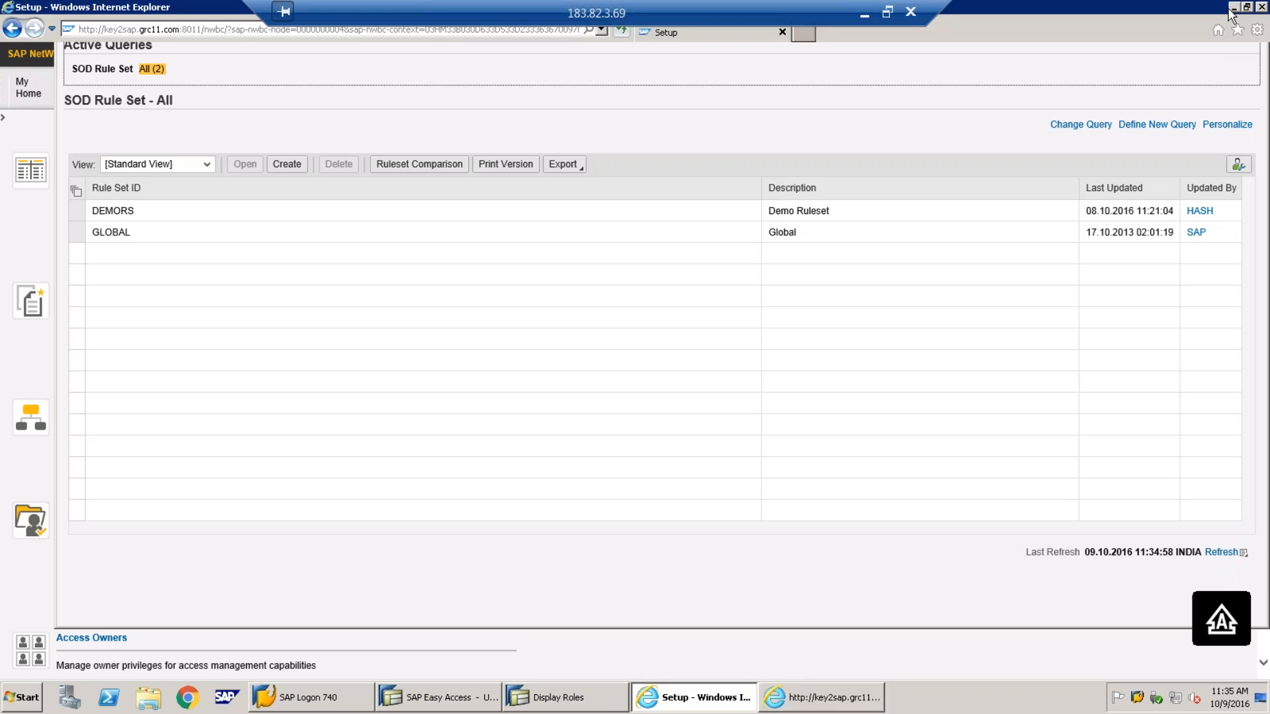
pyautogui.click(713, 225)
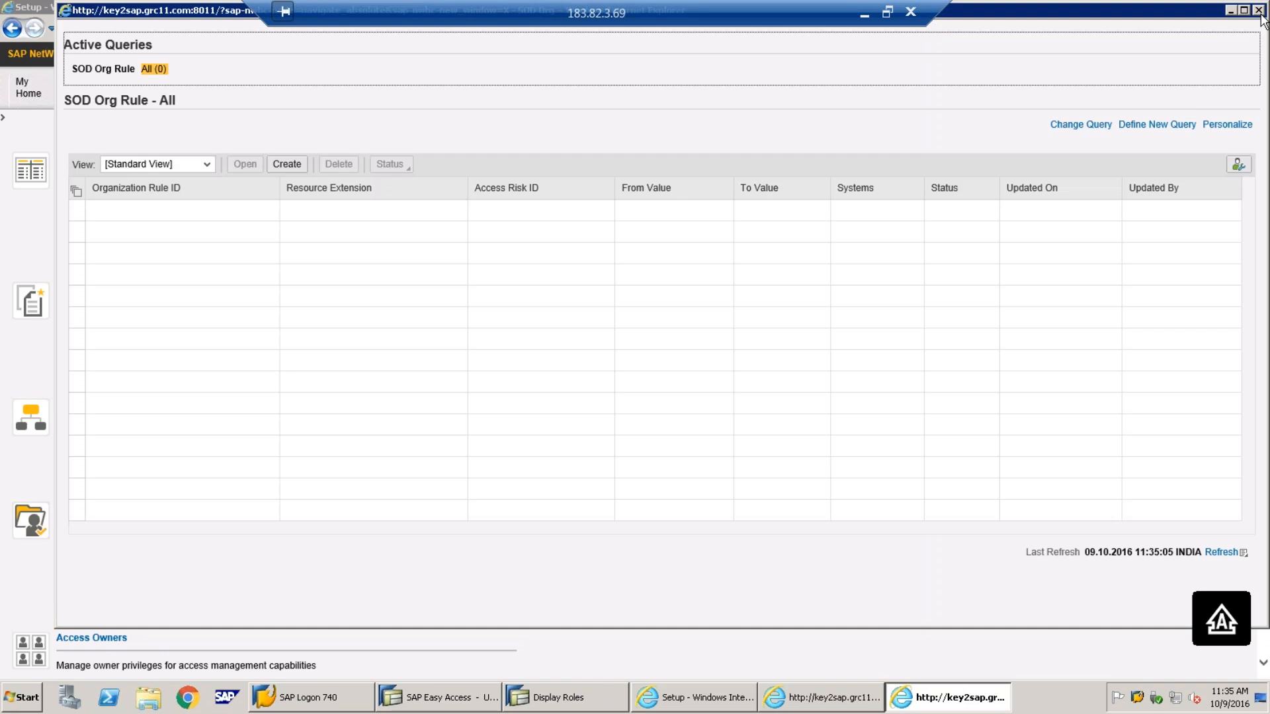
pyautogui.click(1259, 10)
pyautogui.click(86, 470)
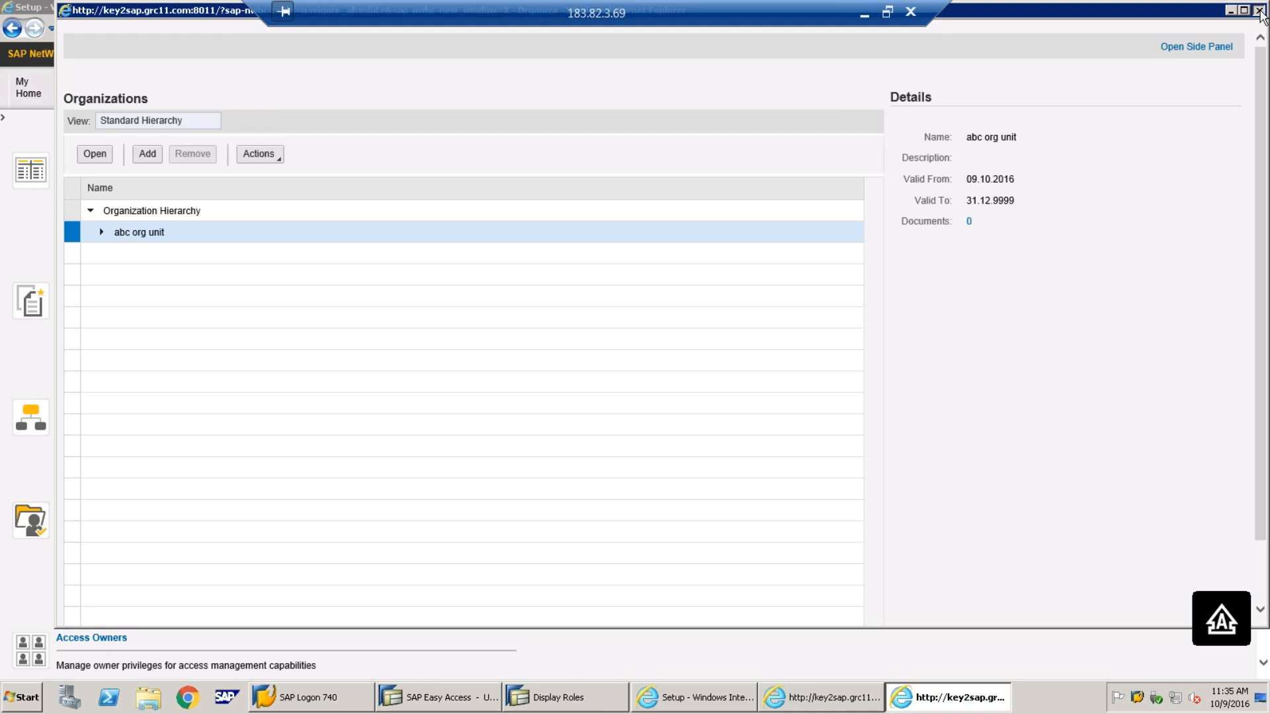
pyautogui.click(1259, 10)
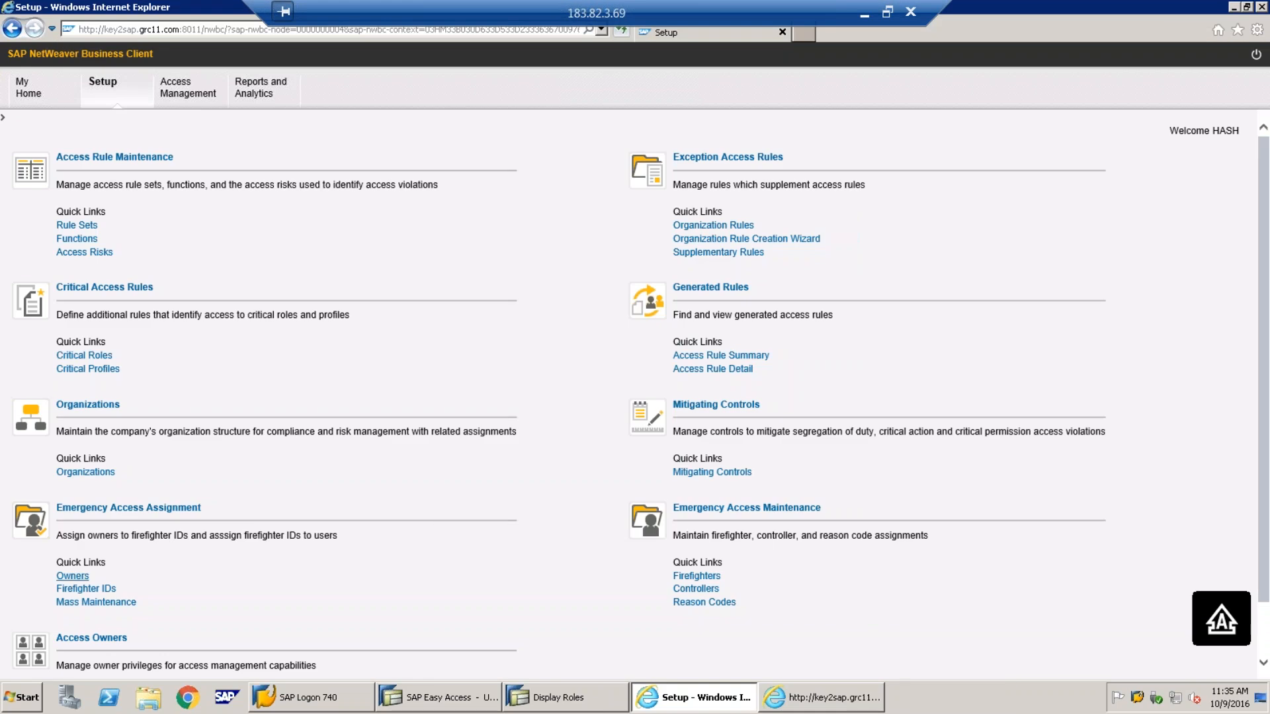
pyautogui.click(76, 588)
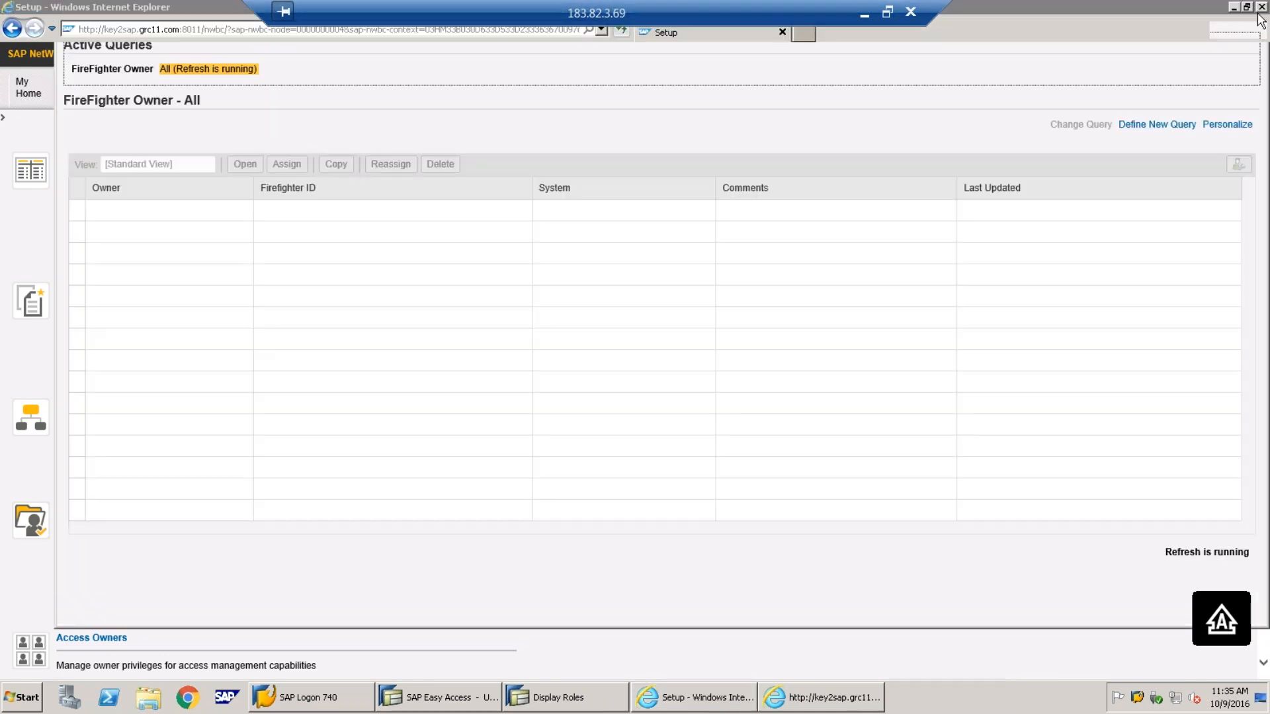
pyautogui.click(1259, 10)
# Close the rule set window and Business Client, and return to the Rule Set slide
pyautogui.click(820, 697)
pyautogui.click(1258, 8)
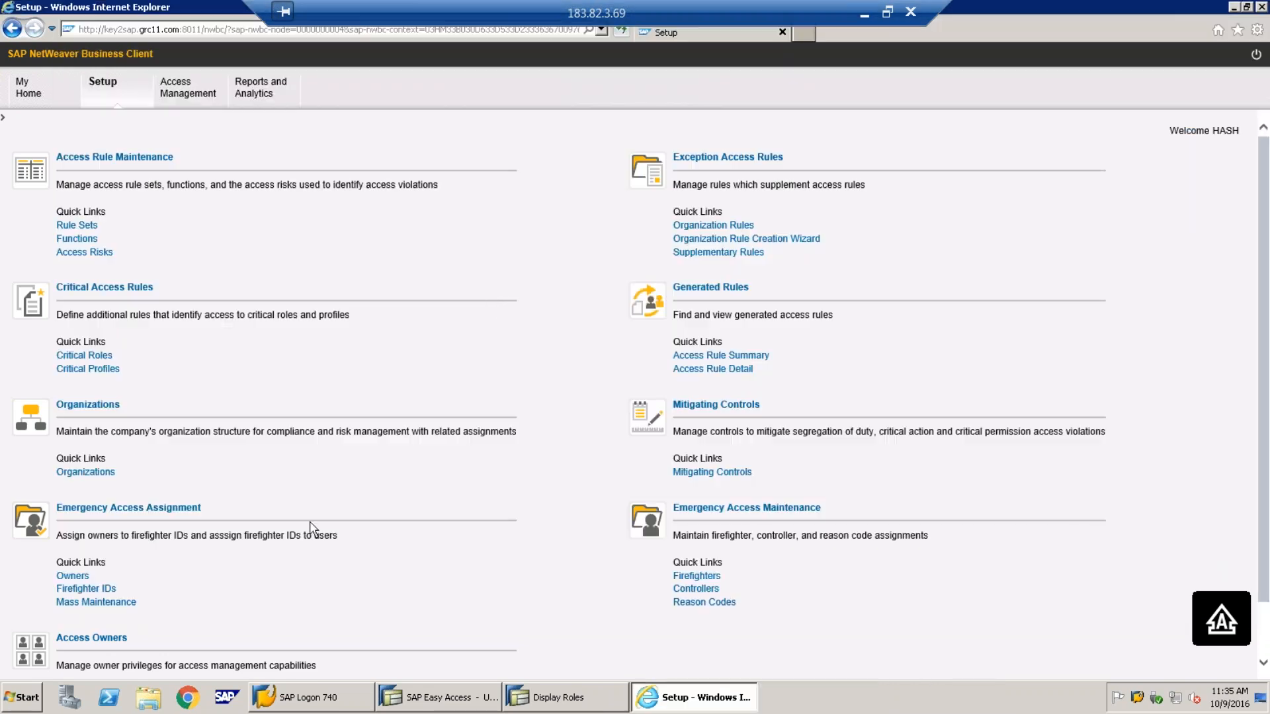
pyautogui.click(696, 357)
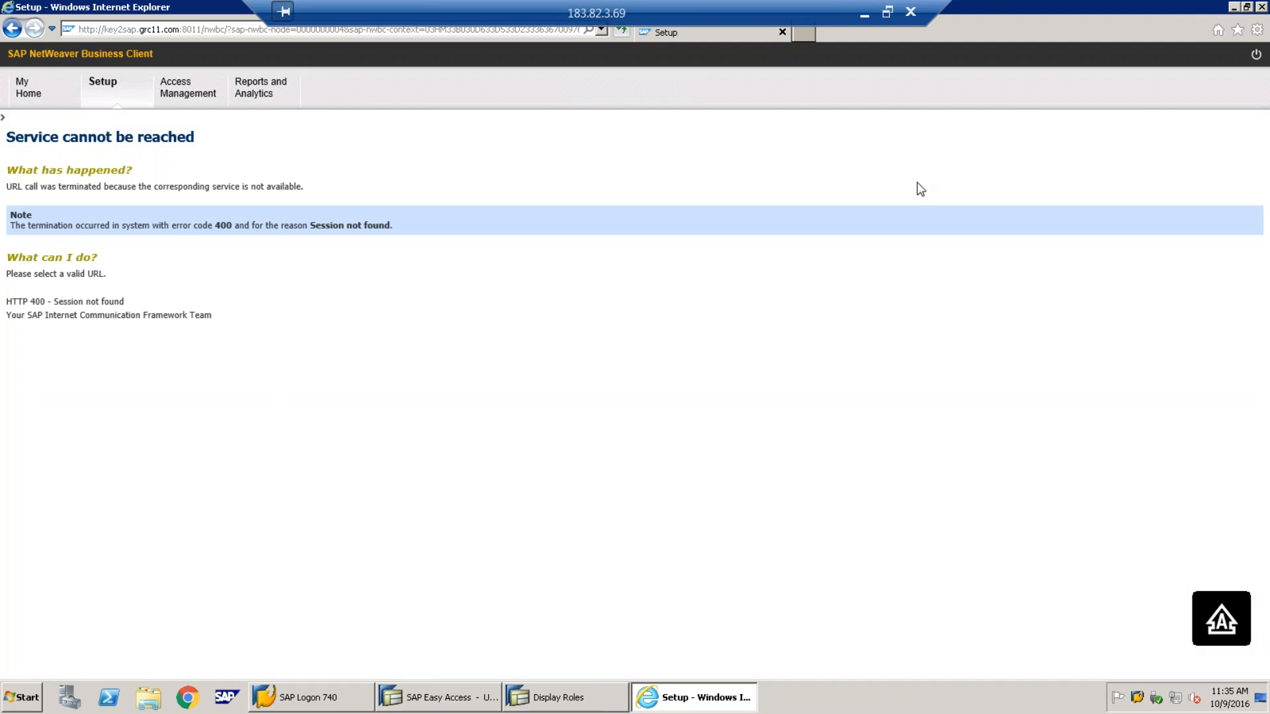
pyautogui.click(1262, 8)
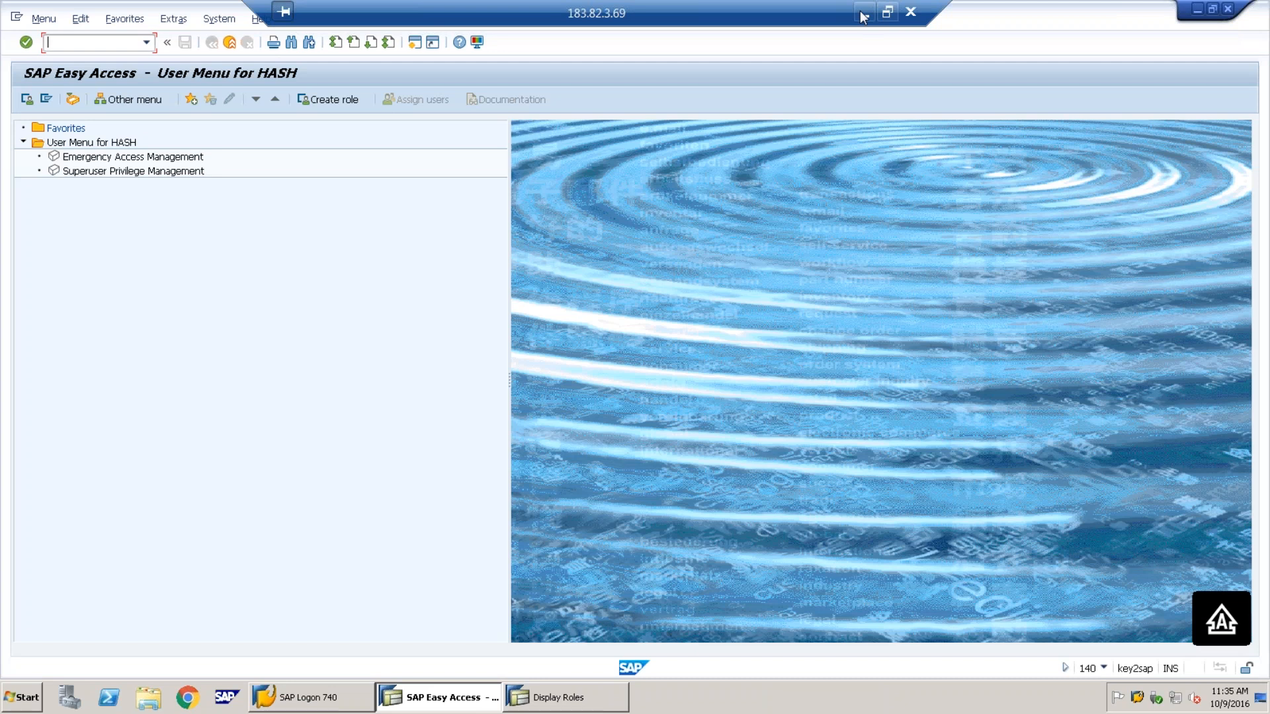
pyautogui.click(862, 13)
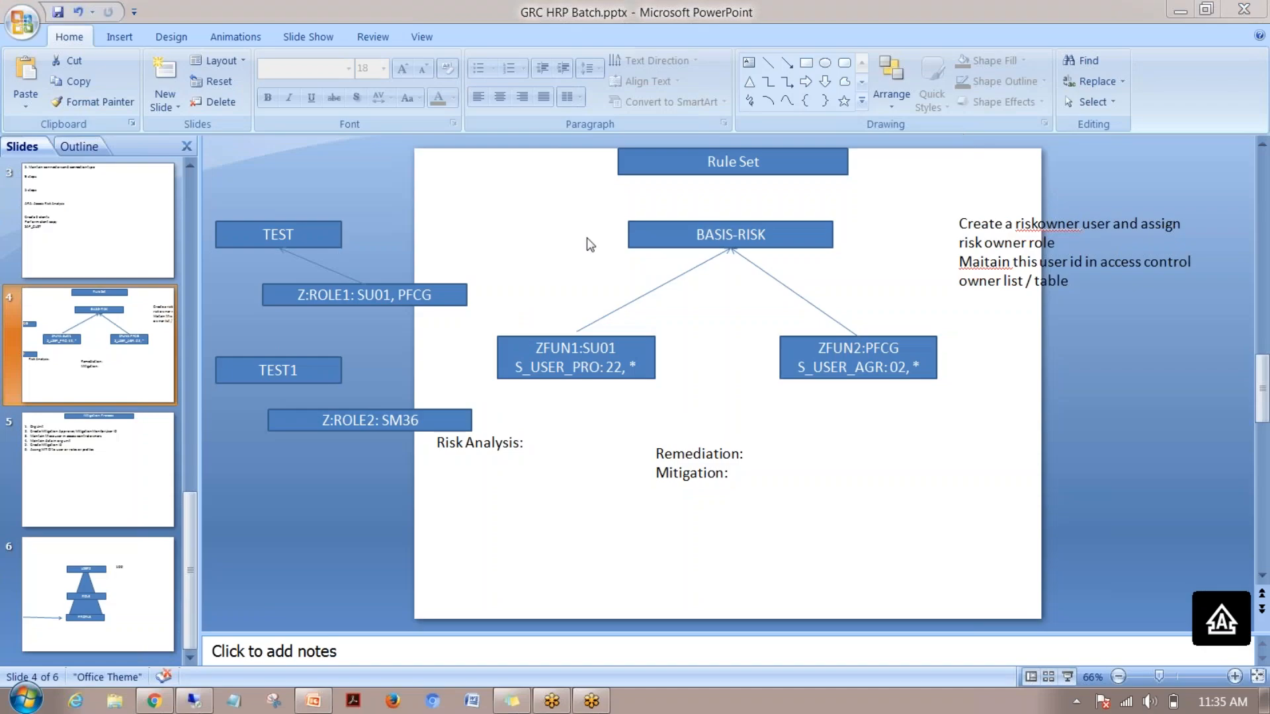
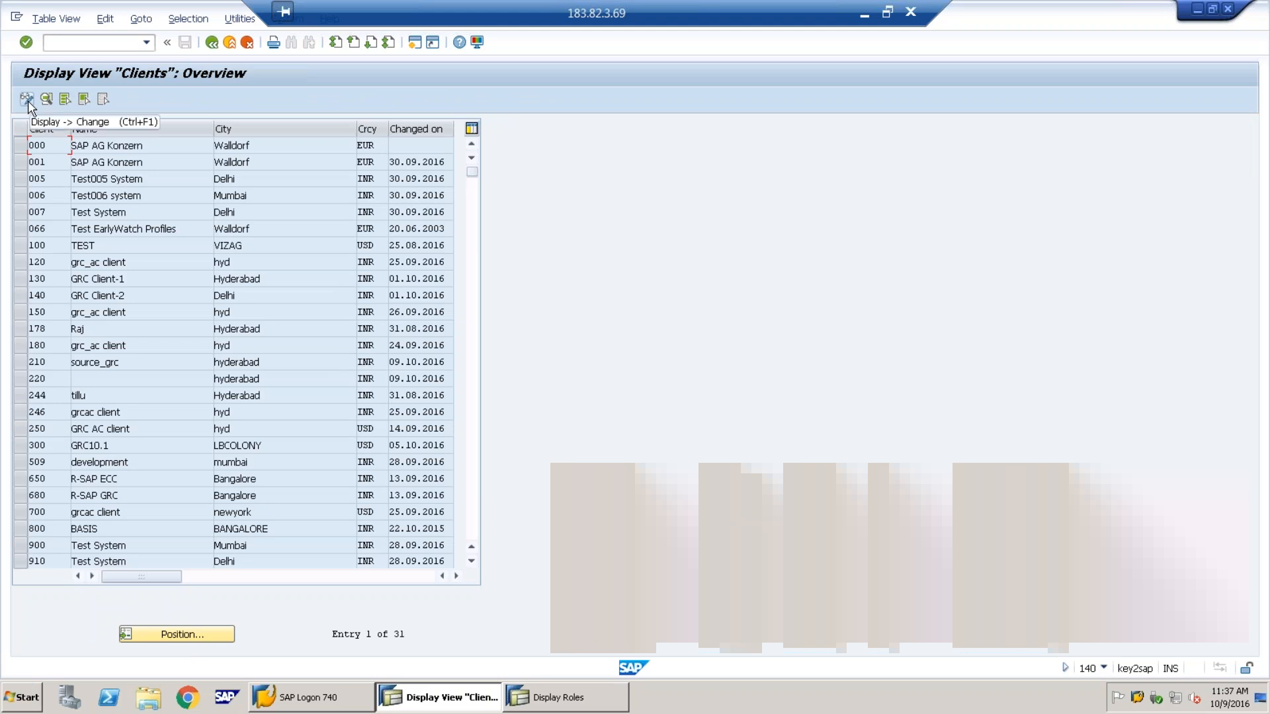
# Switch the Clients table to edit mode and add new client 027 named Development
pyautogui.click(28, 100)
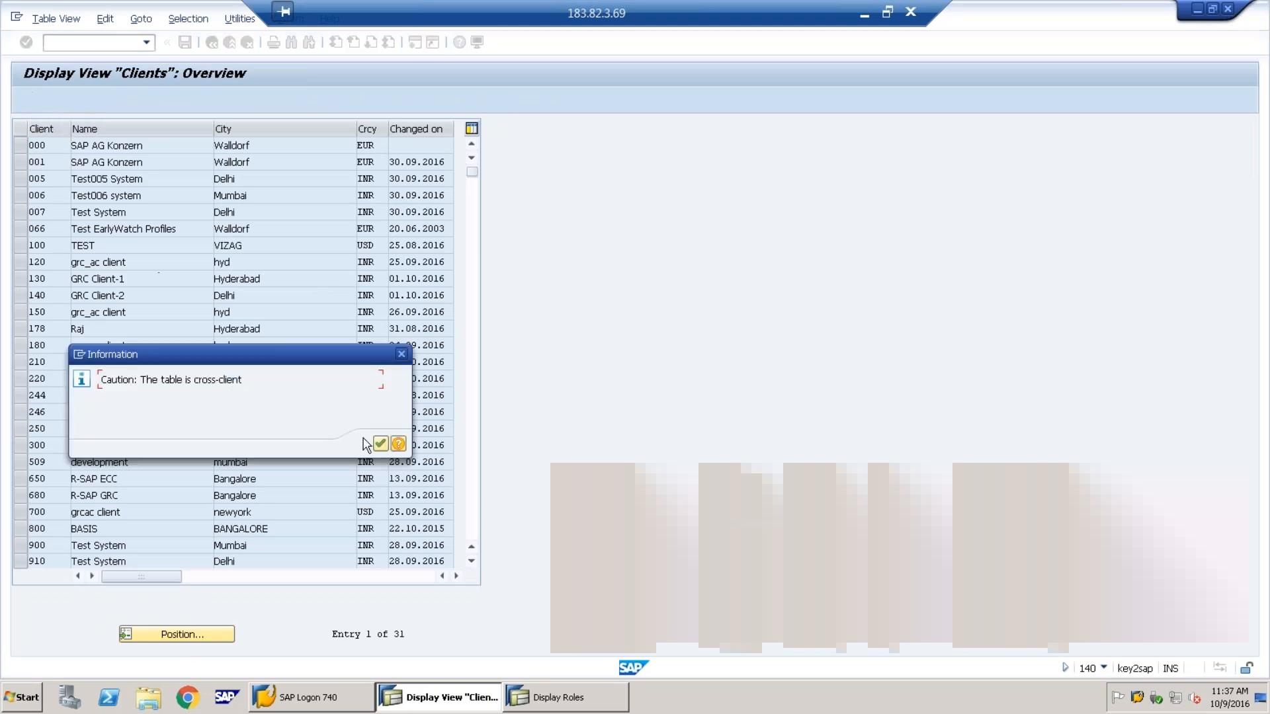
pyautogui.click(380, 444)
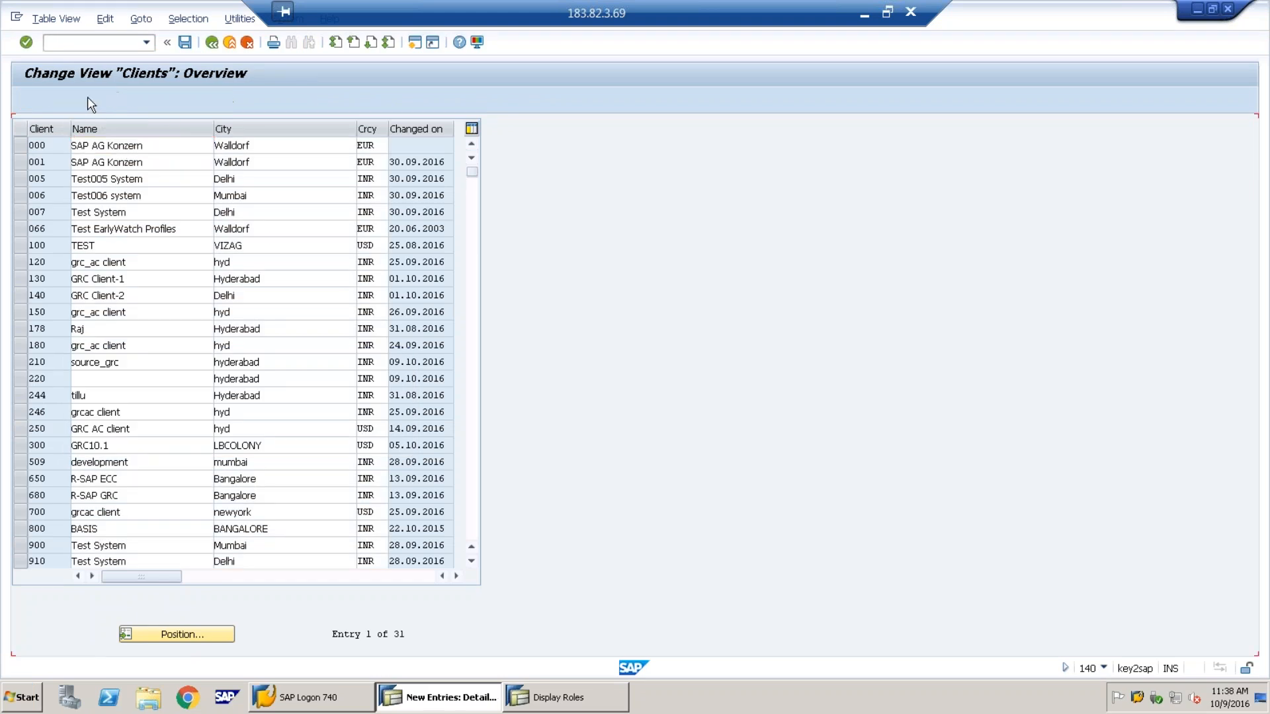
pyautogui.click(87, 99)
pyautogui.write('0')
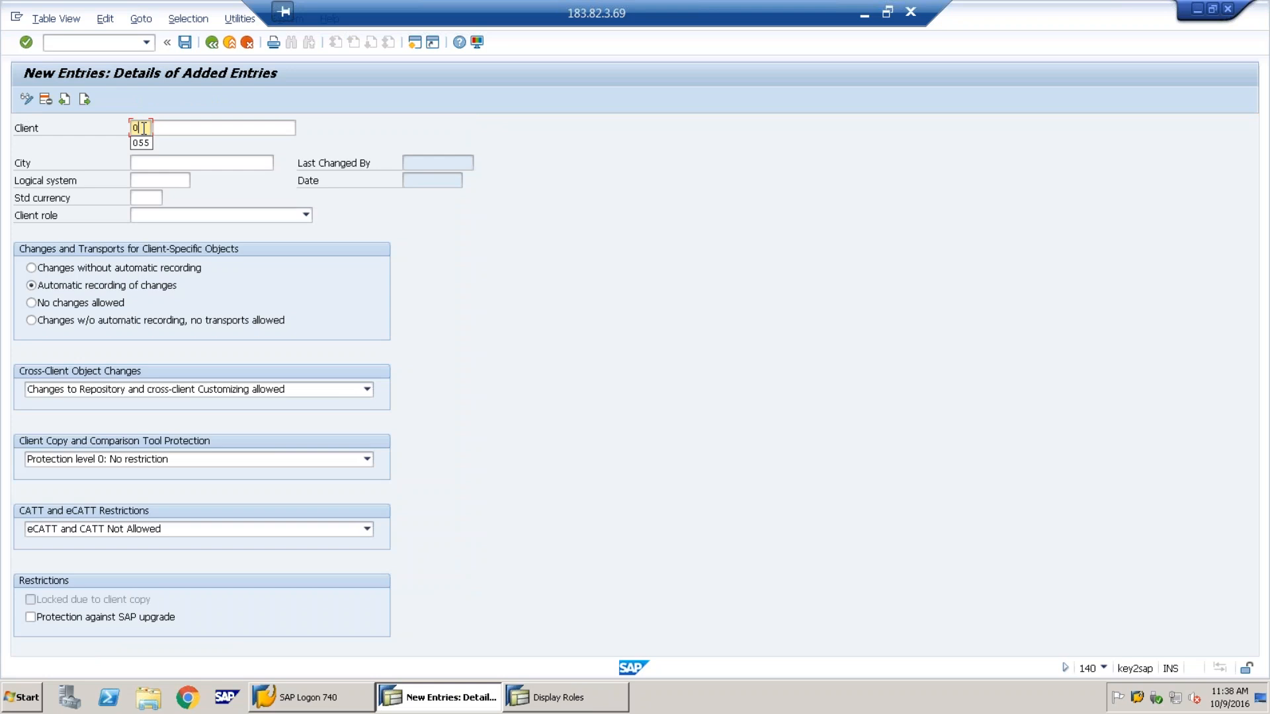
pyautogui.write('27')
pyautogui.press('Tab')
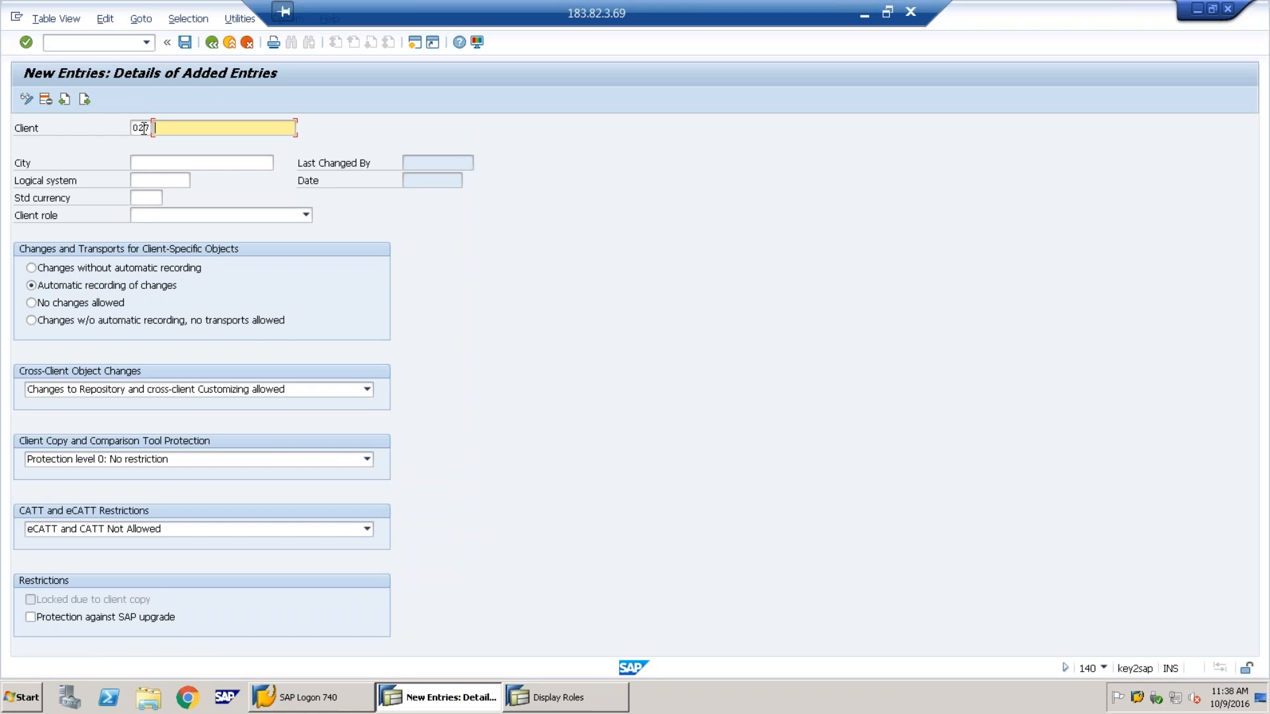
pyautogui.write('Dev')
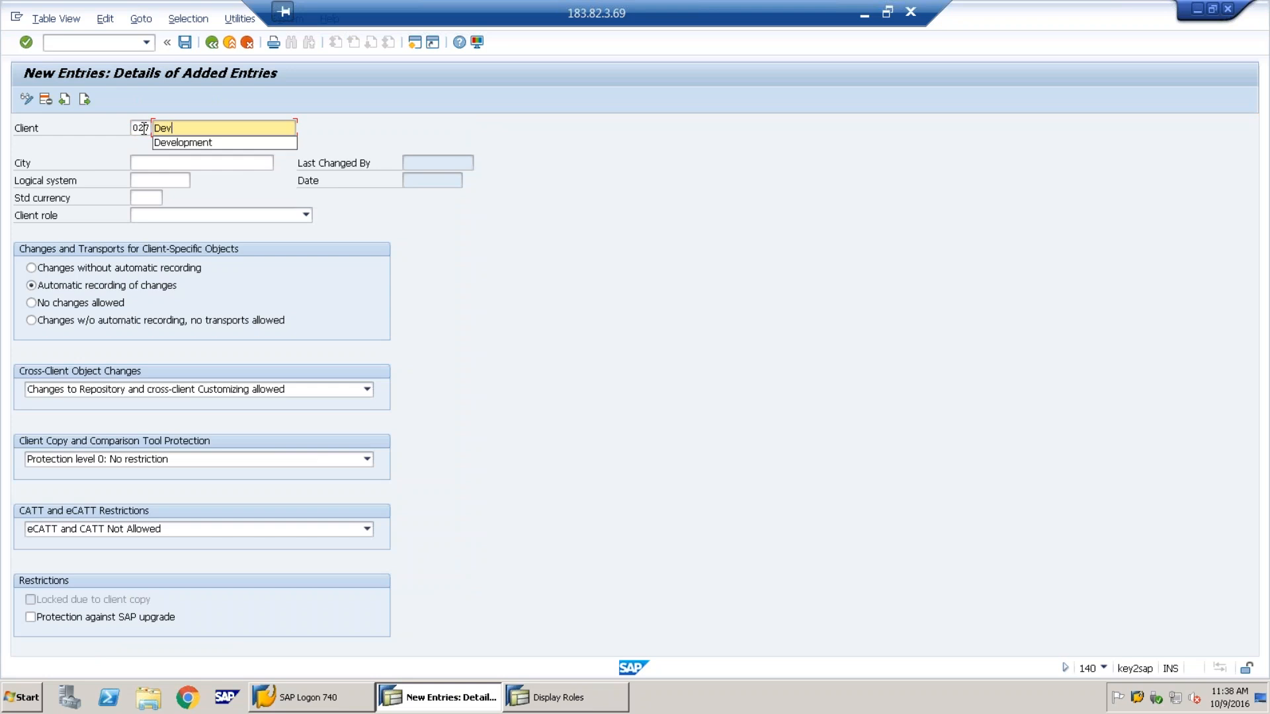
pyautogui.click(169, 142)
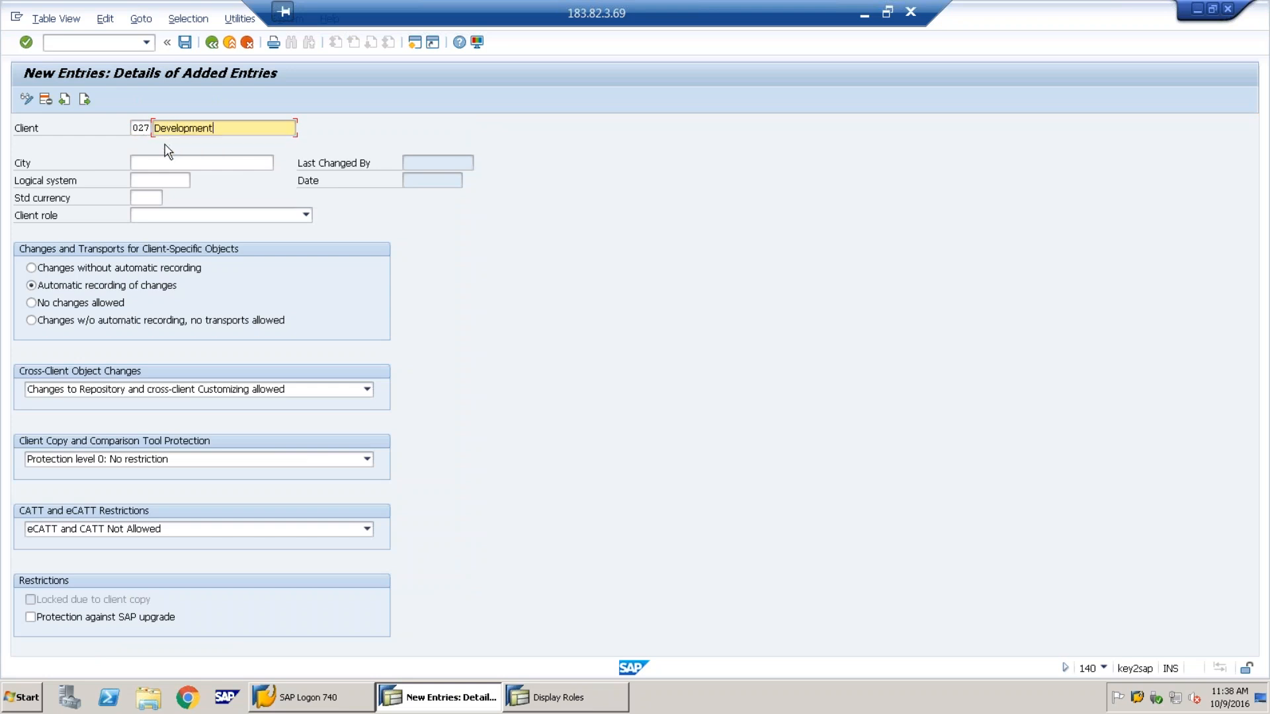
# Enter city Mubai and standard currency INR (Indian Rupee) for client 027
pyautogui.click(170, 163)
pyautogui.write('M')
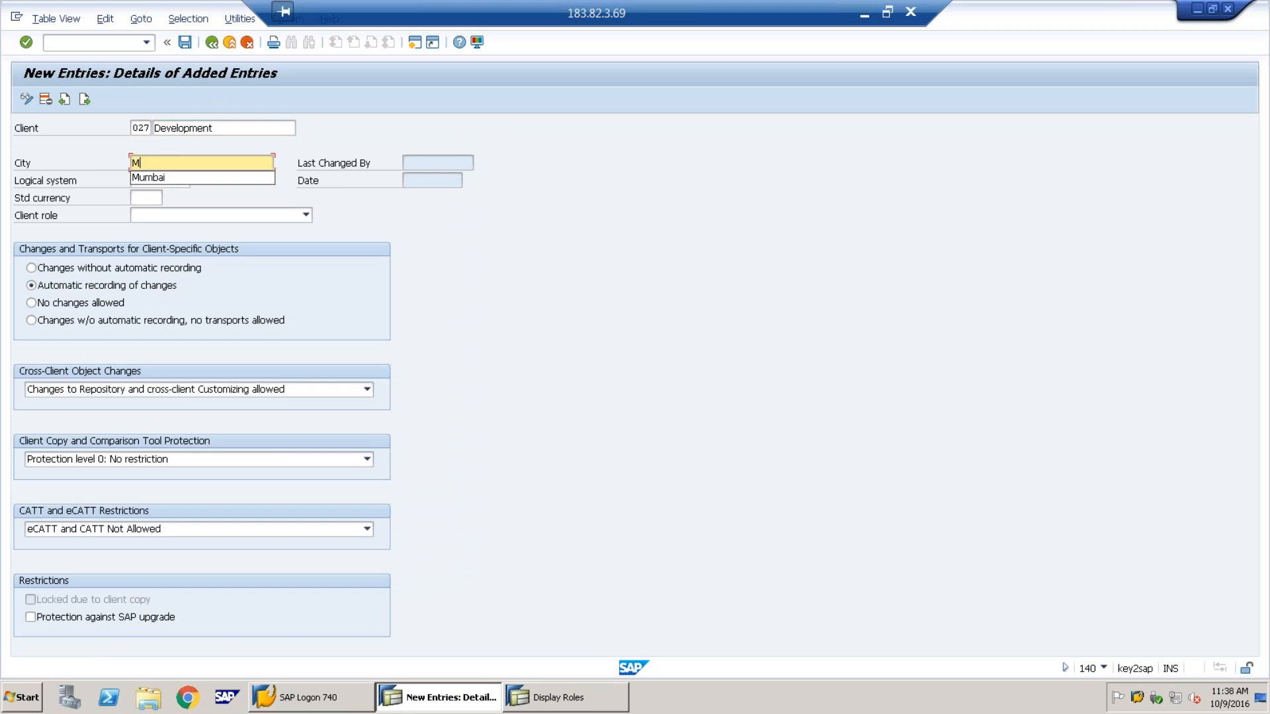
pyautogui.write('ubai')
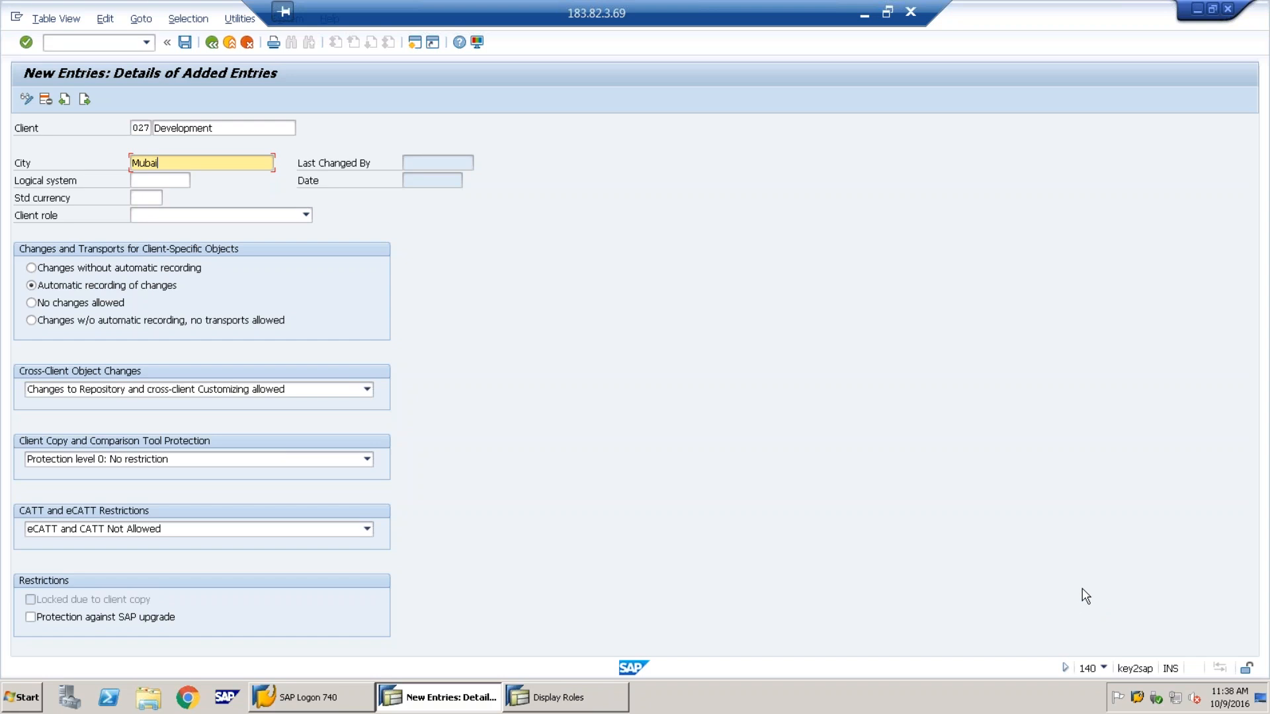
pyautogui.click(168, 180)
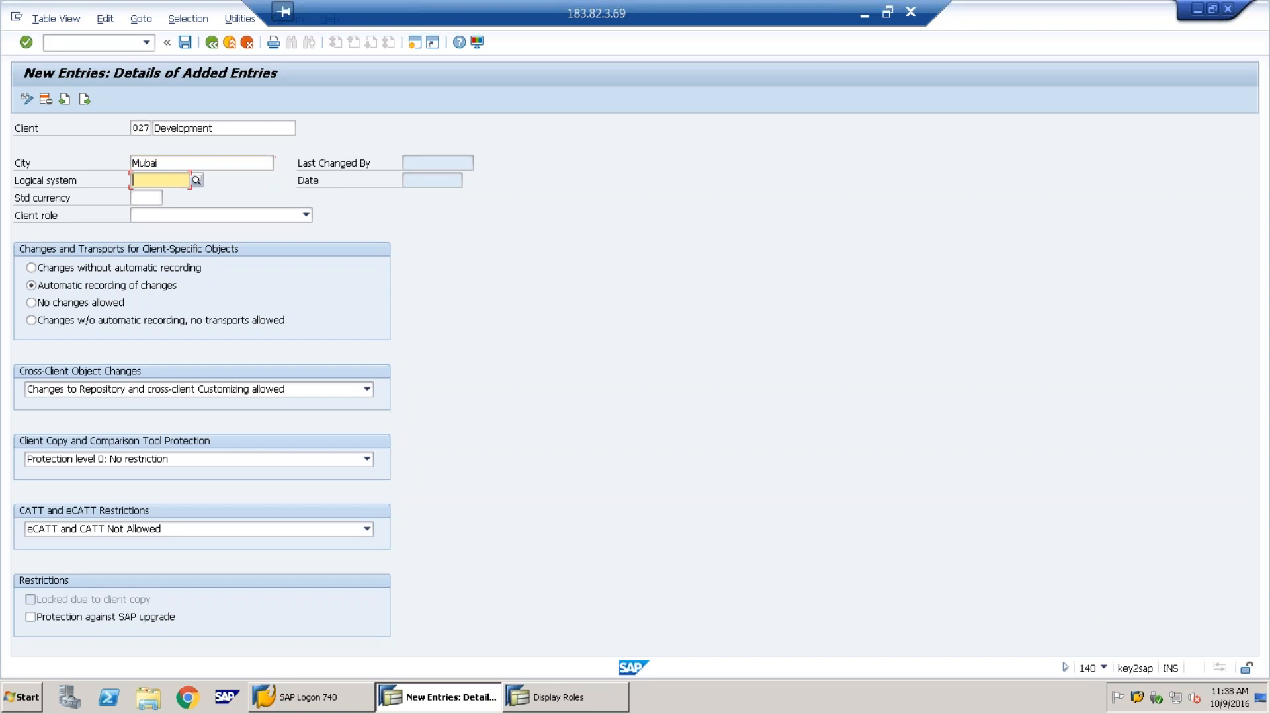
pyautogui.click(156, 196)
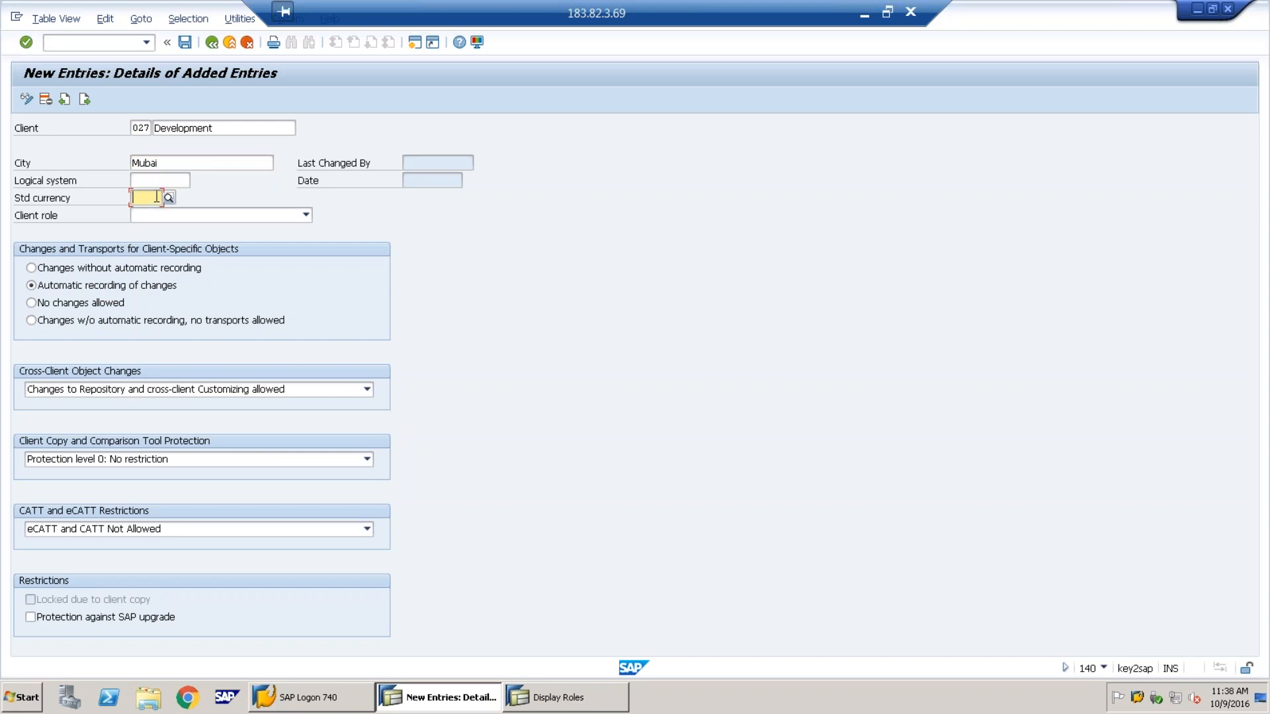
pyautogui.write('inr')
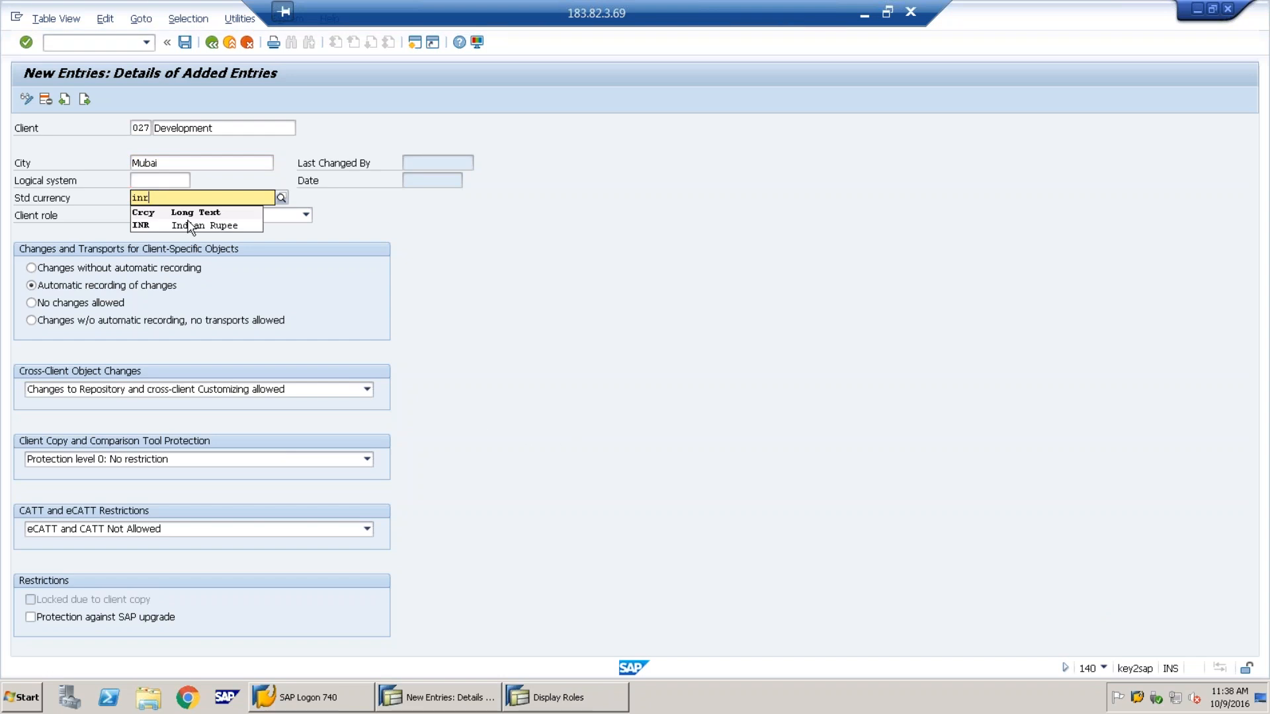
pyautogui.click(152, 226)
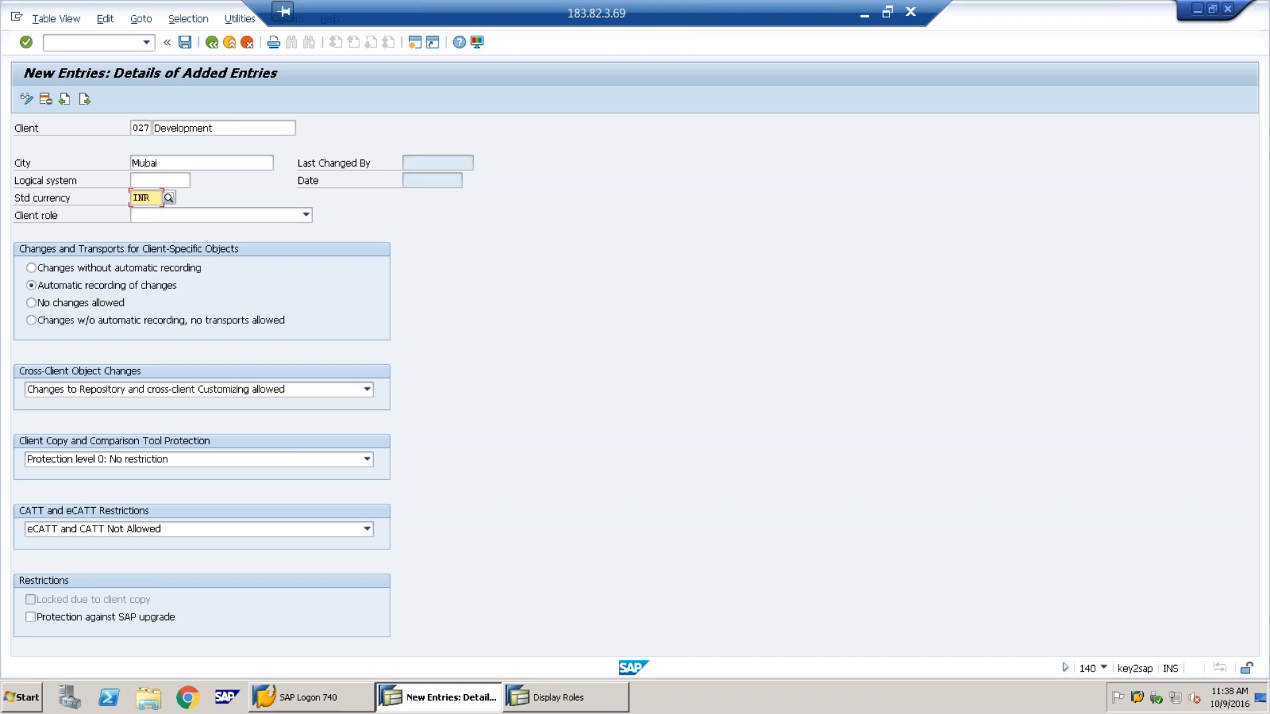
# Set the client role to Customizing and save the new client entry
pyautogui.click(273, 217)
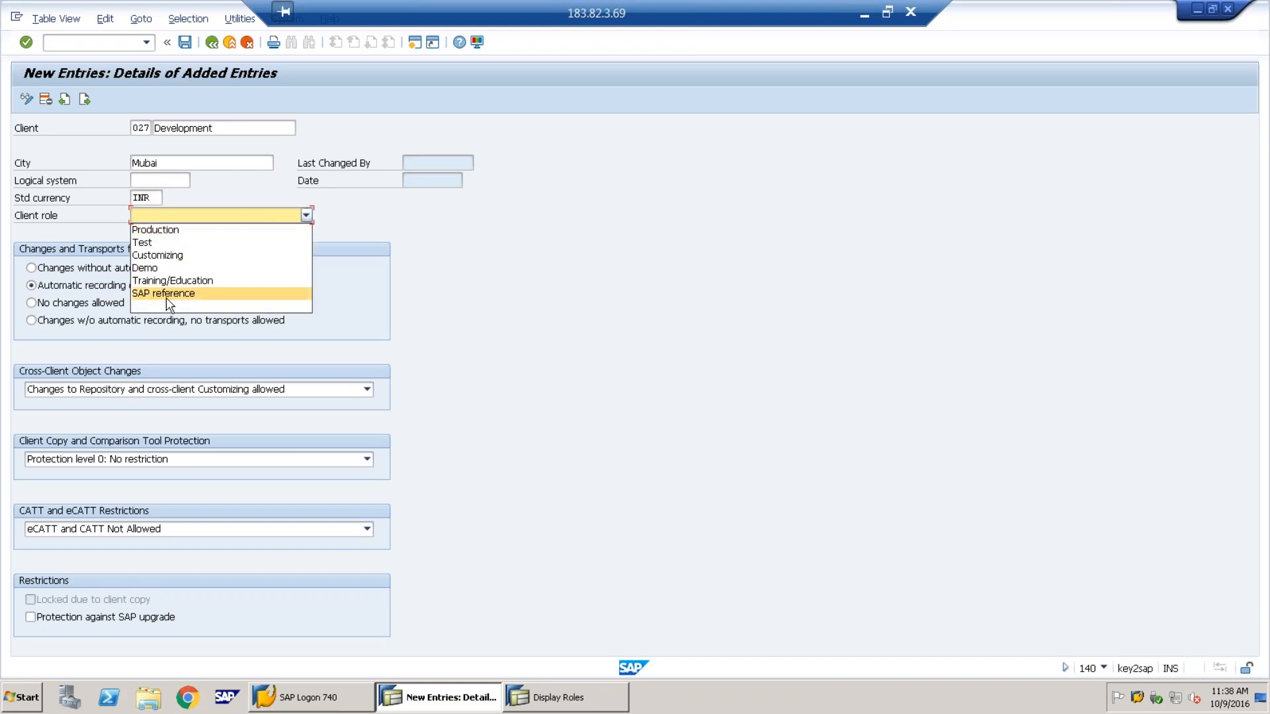
pyautogui.click(163, 257)
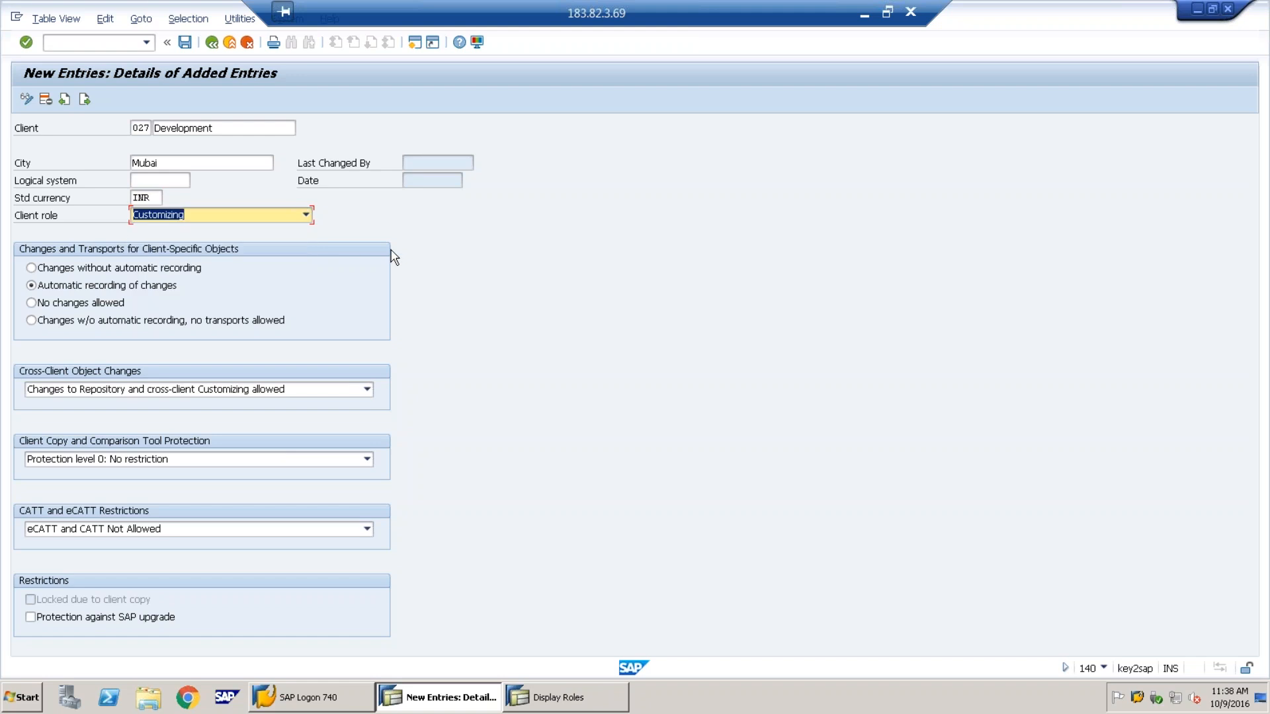
pyautogui.click(185, 43)
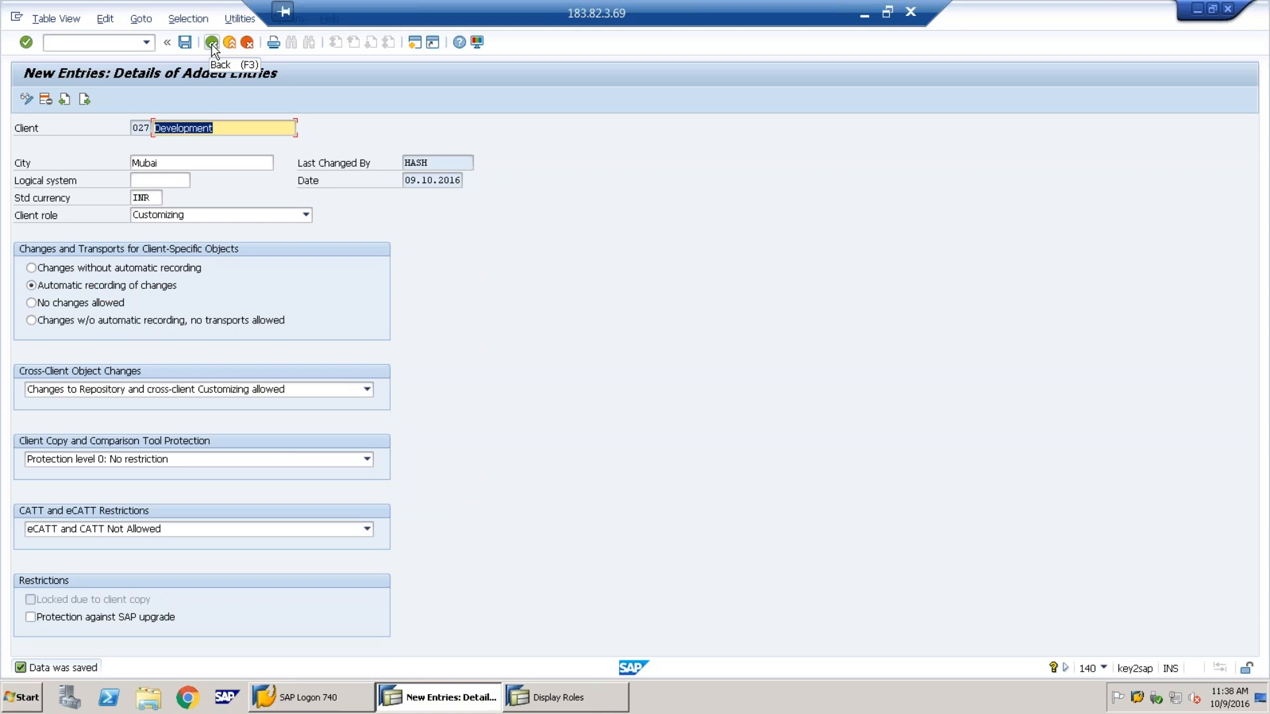
pyautogui.click(211, 44)
# Open a new logon session from SAP Logon 740 and enter client 027
pyautogui.click(212, 43)
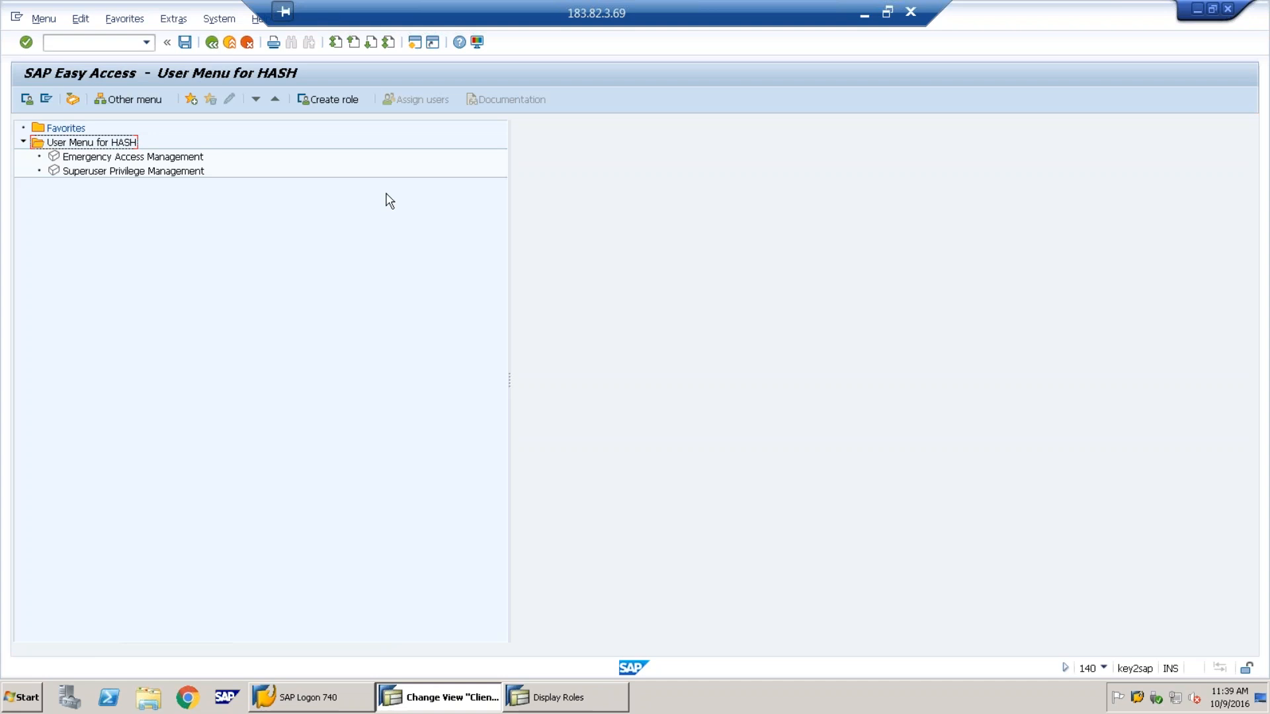
pyautogui.click(315, 700)
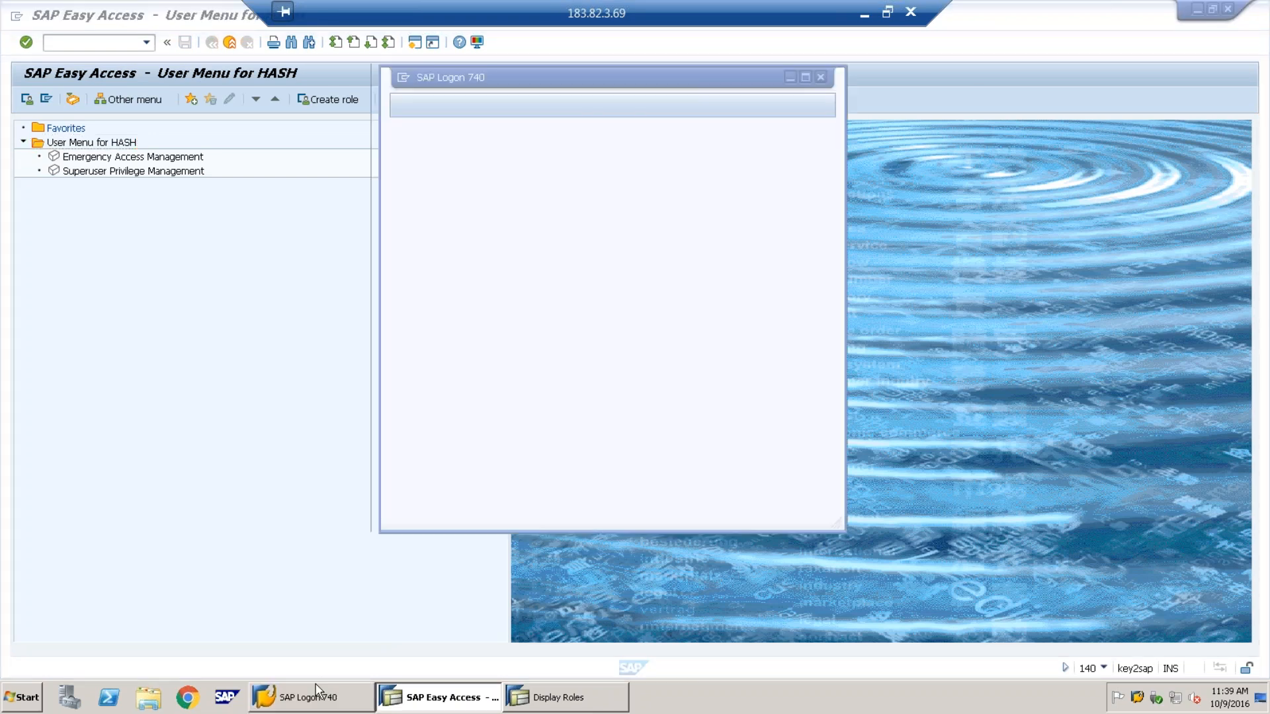
pyautogui.doubleClick(595, 155)
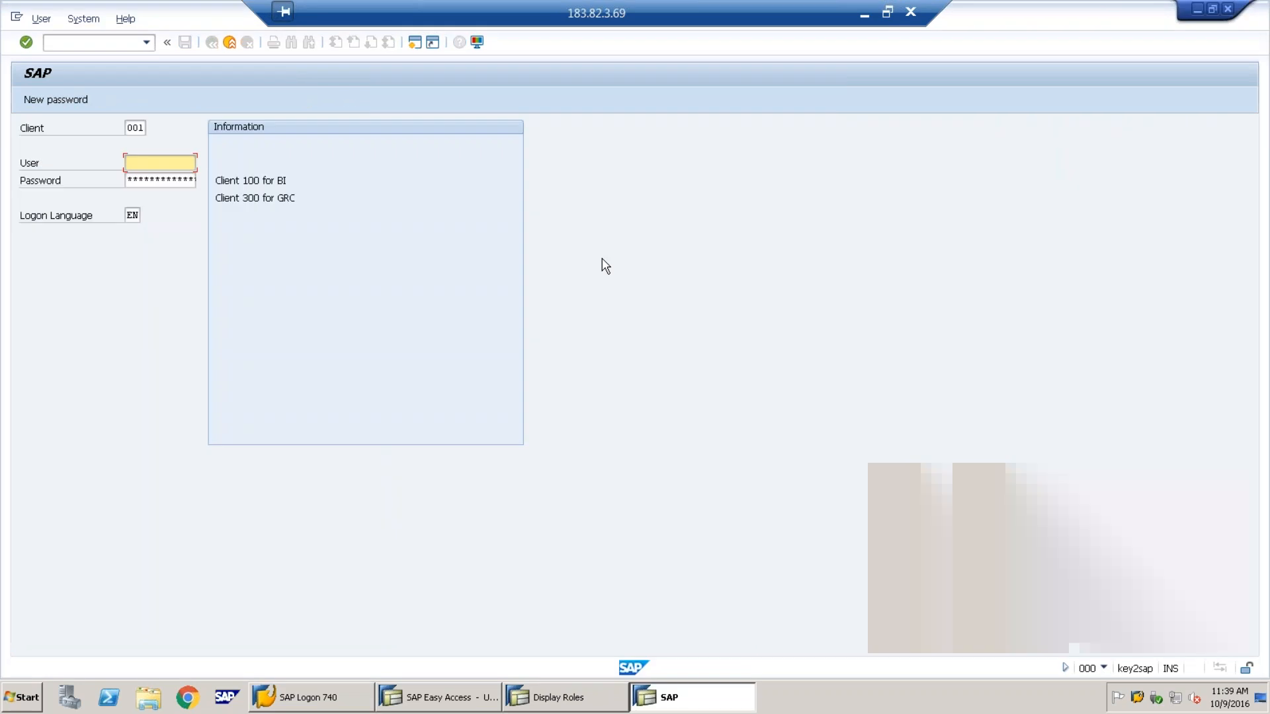
pyautogui.write('027')
pyautogui.press('Tab')
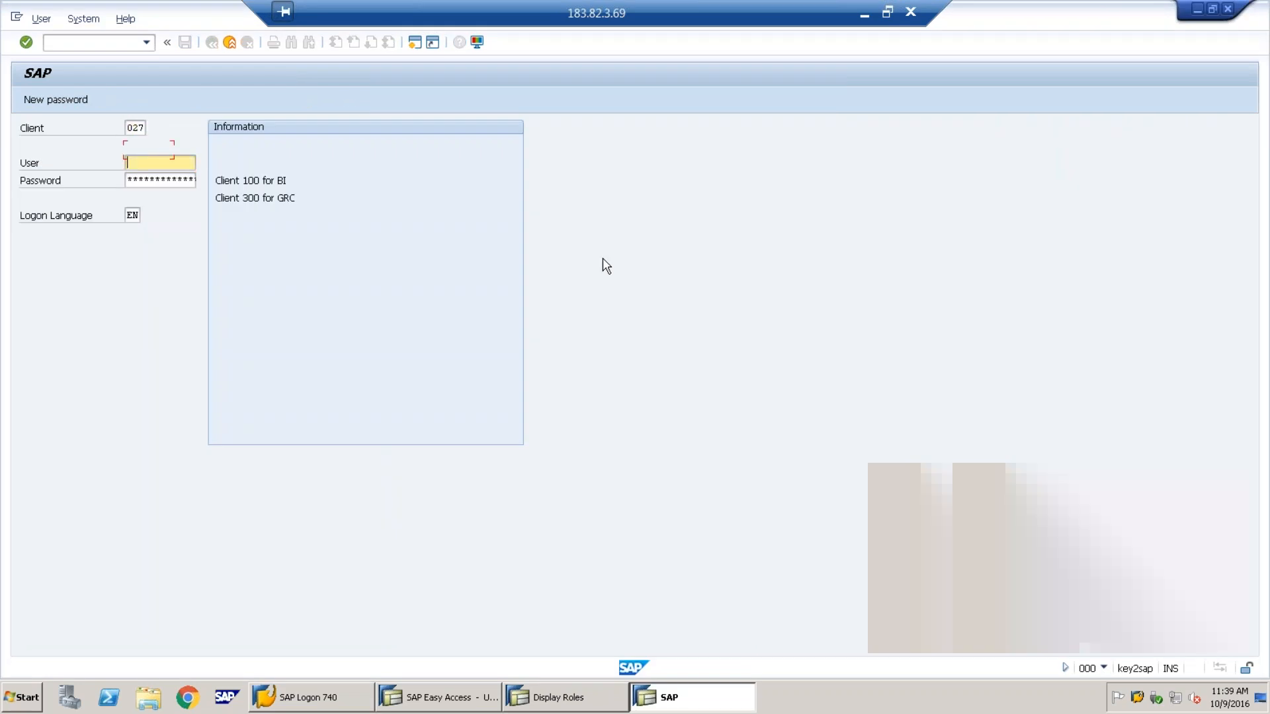
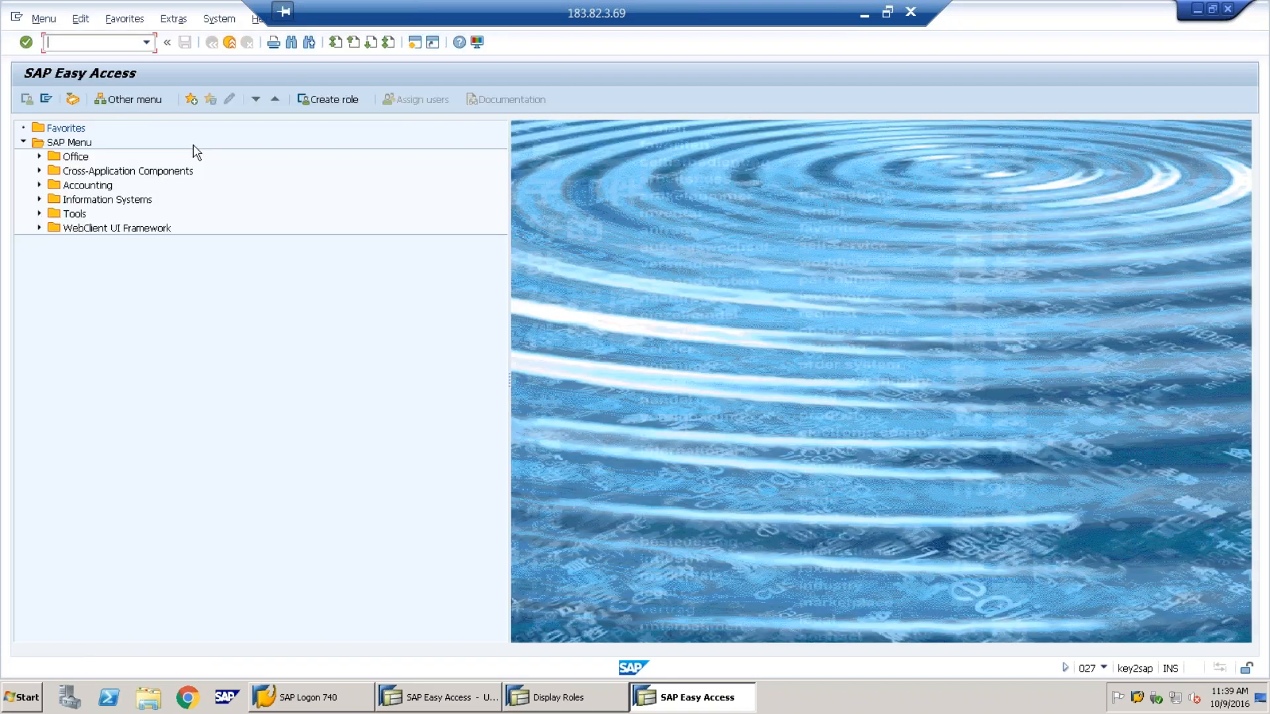
# Run SCCL and choose copy profile SAP_CUST (Customizing) for target client 027
pyautogui.write('scc')
pyautogui.press('Return')
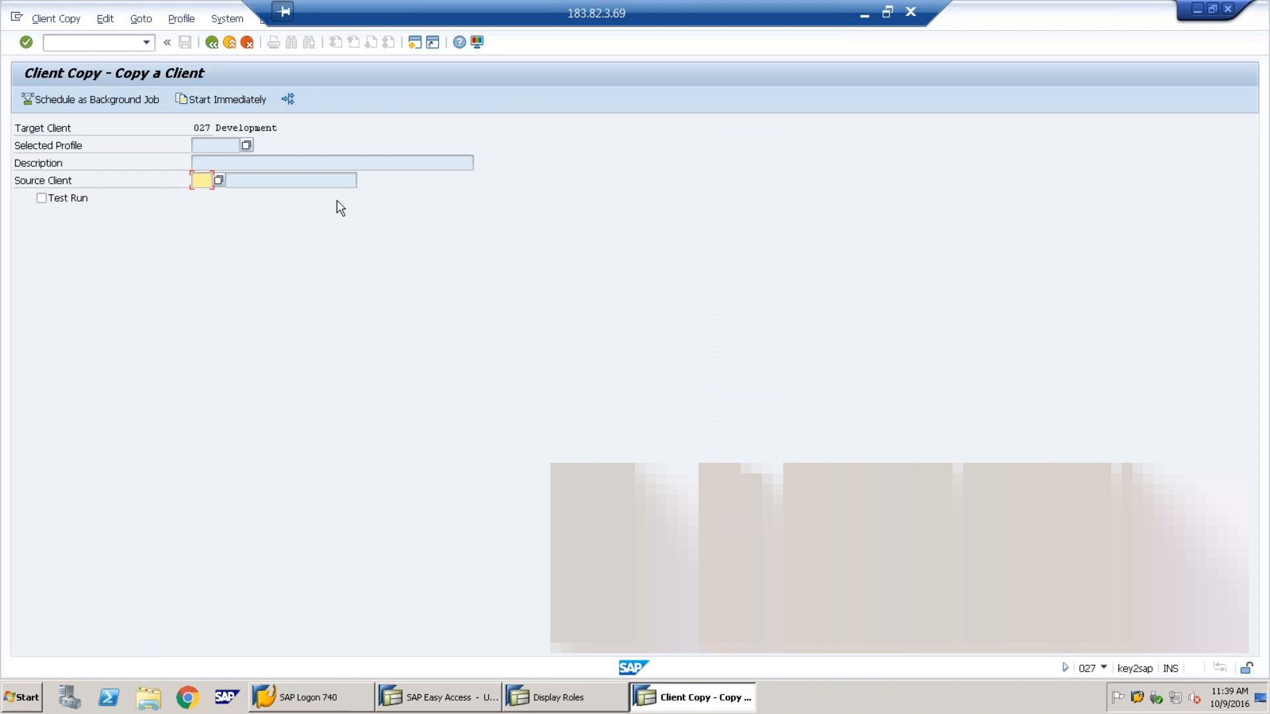
pyautogui.click(246, 145)
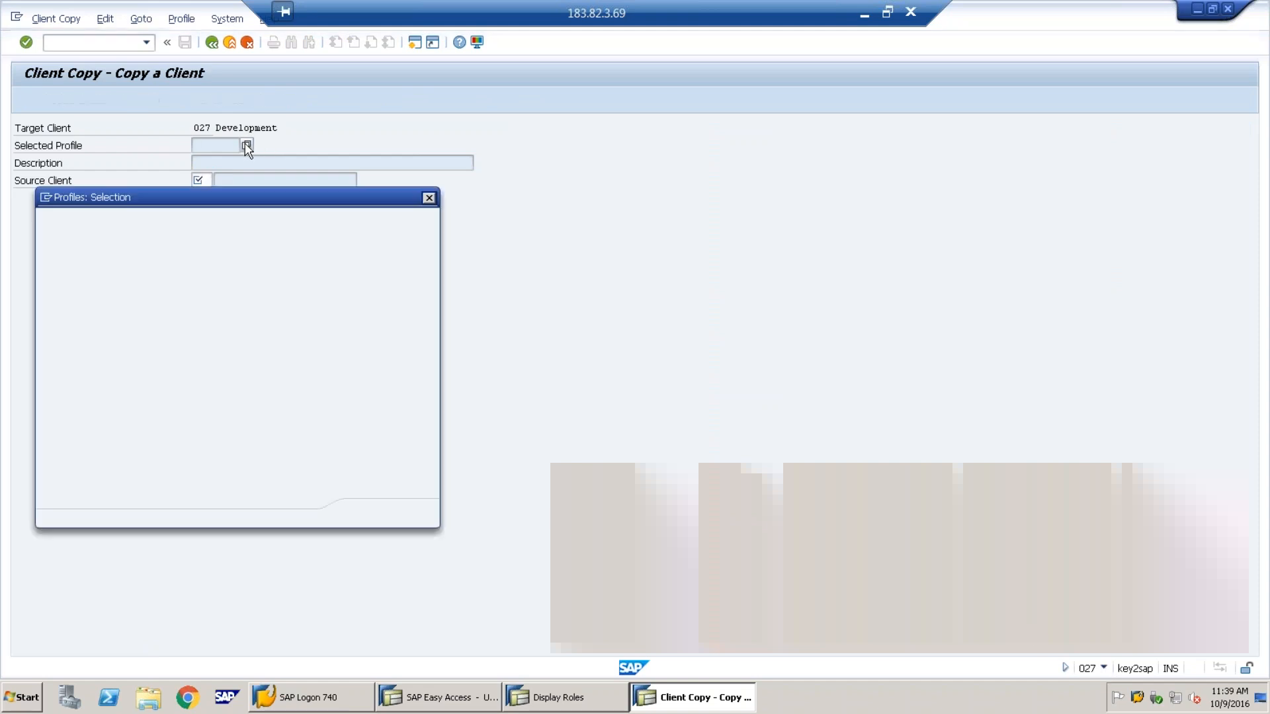
pyautogui.click(76, 323)
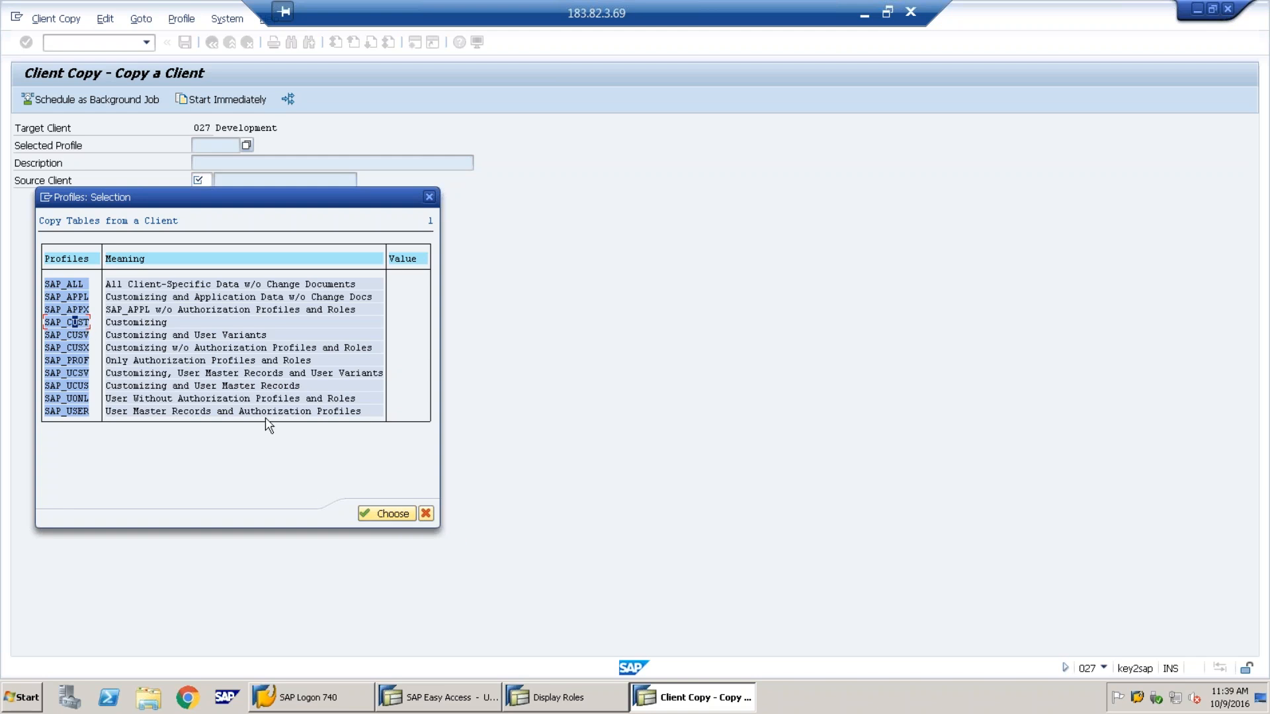
pyautogui.click(386, 514)
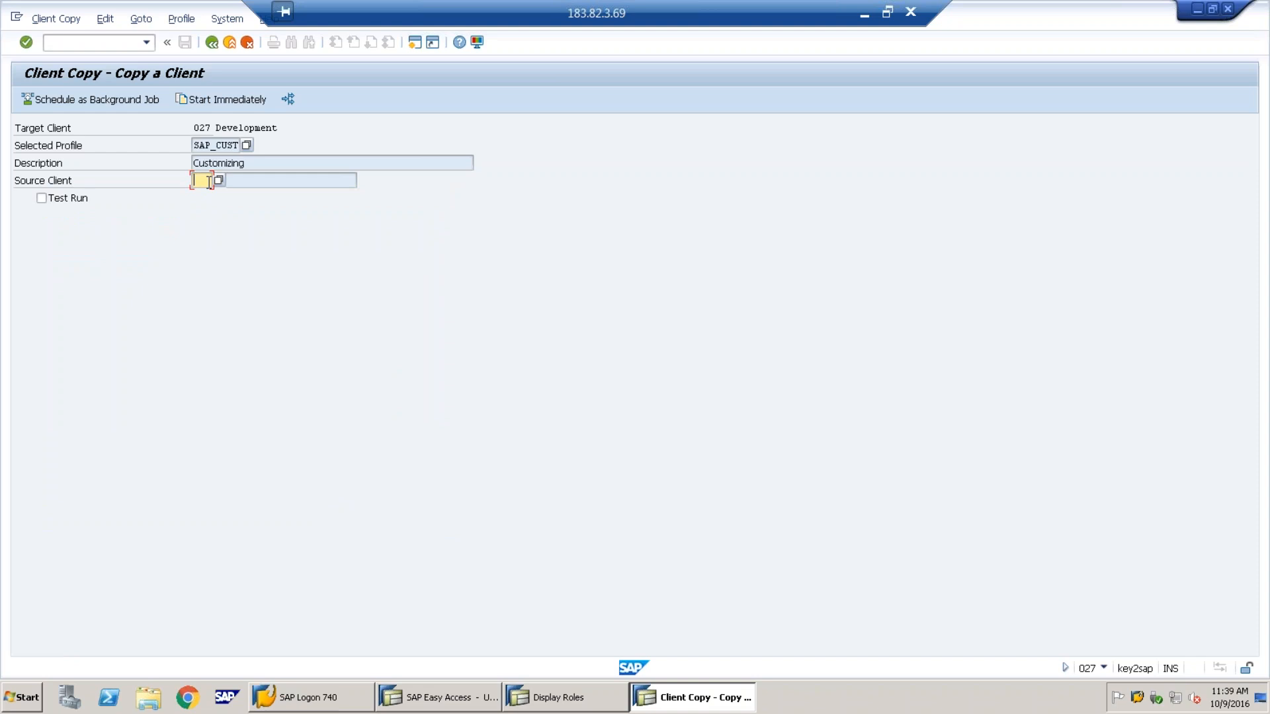
# Set source client 000 and schedule the copy as an immediate background job
pyautogui.click(218, 180)
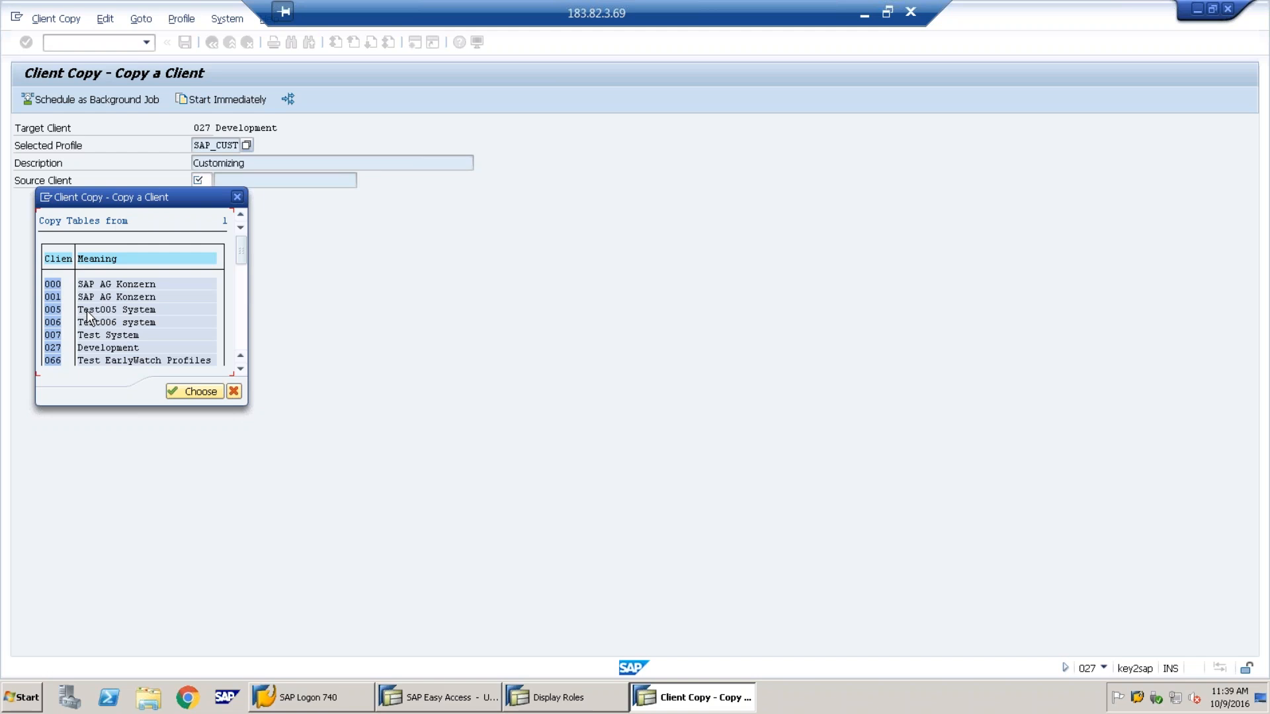
pyautogui.doubleClick(51, 284)
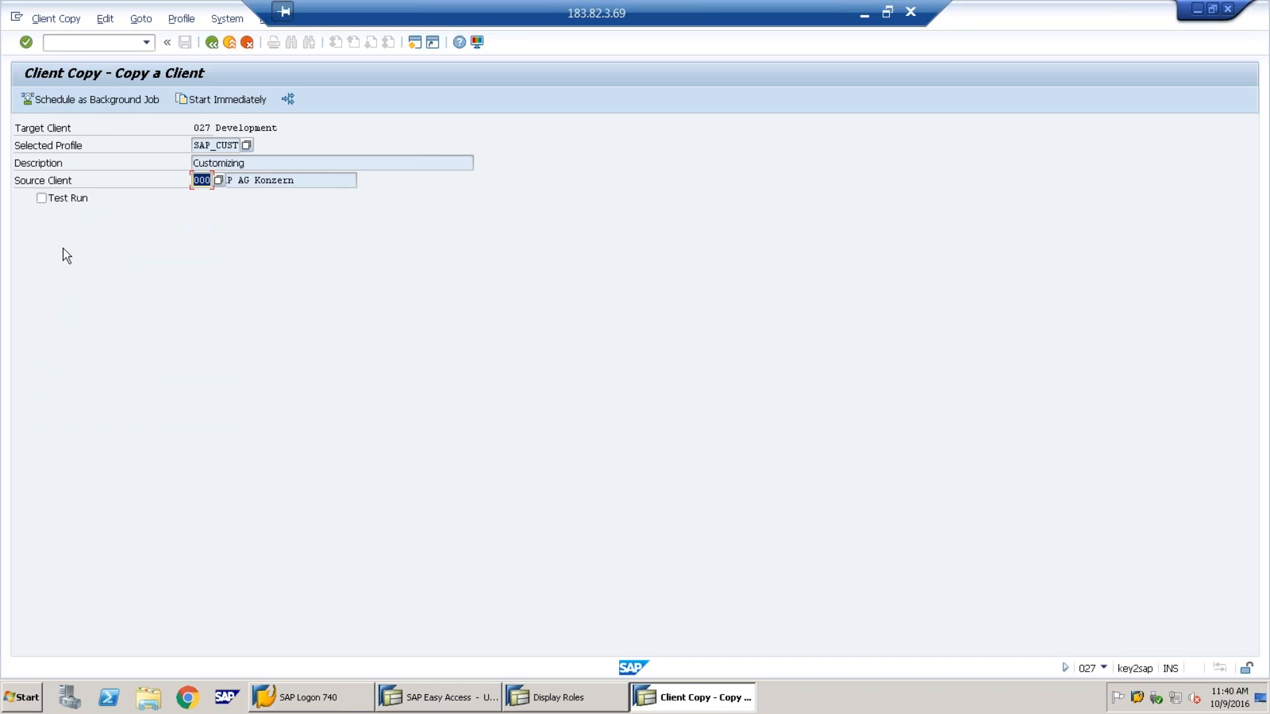
pyautogui.click(104, 100)
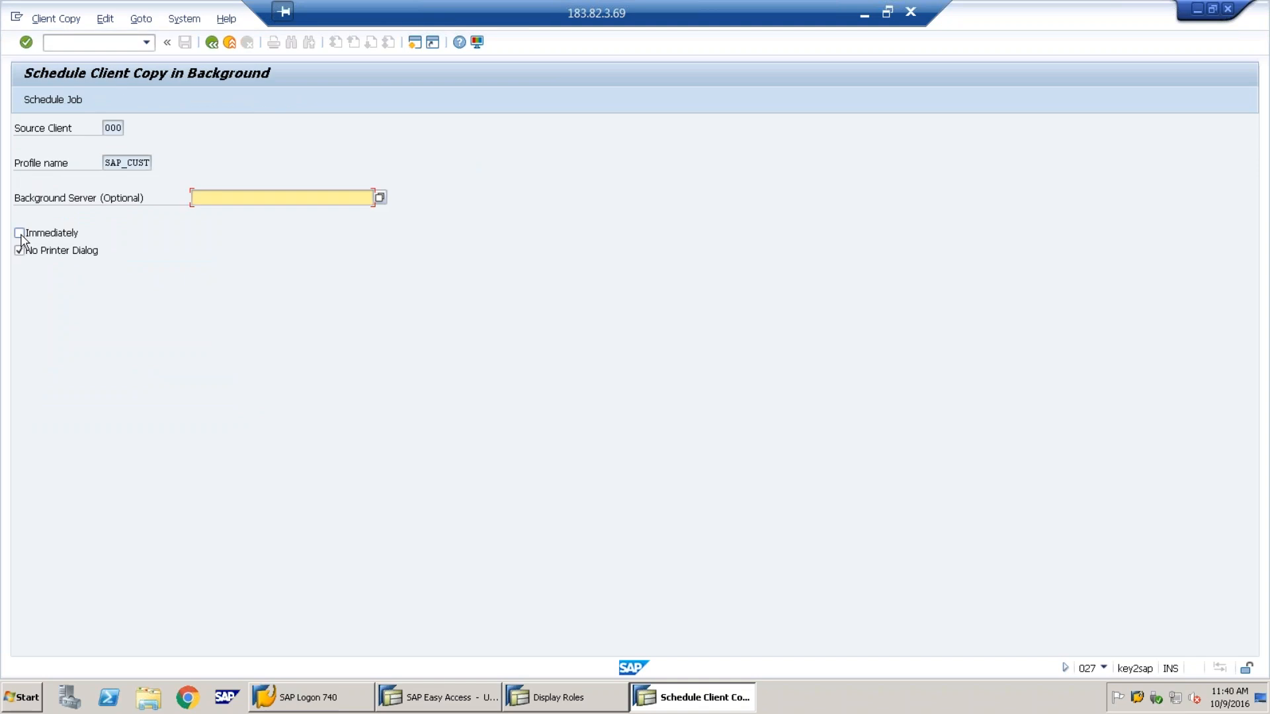
pyautogui.click(19, 233)
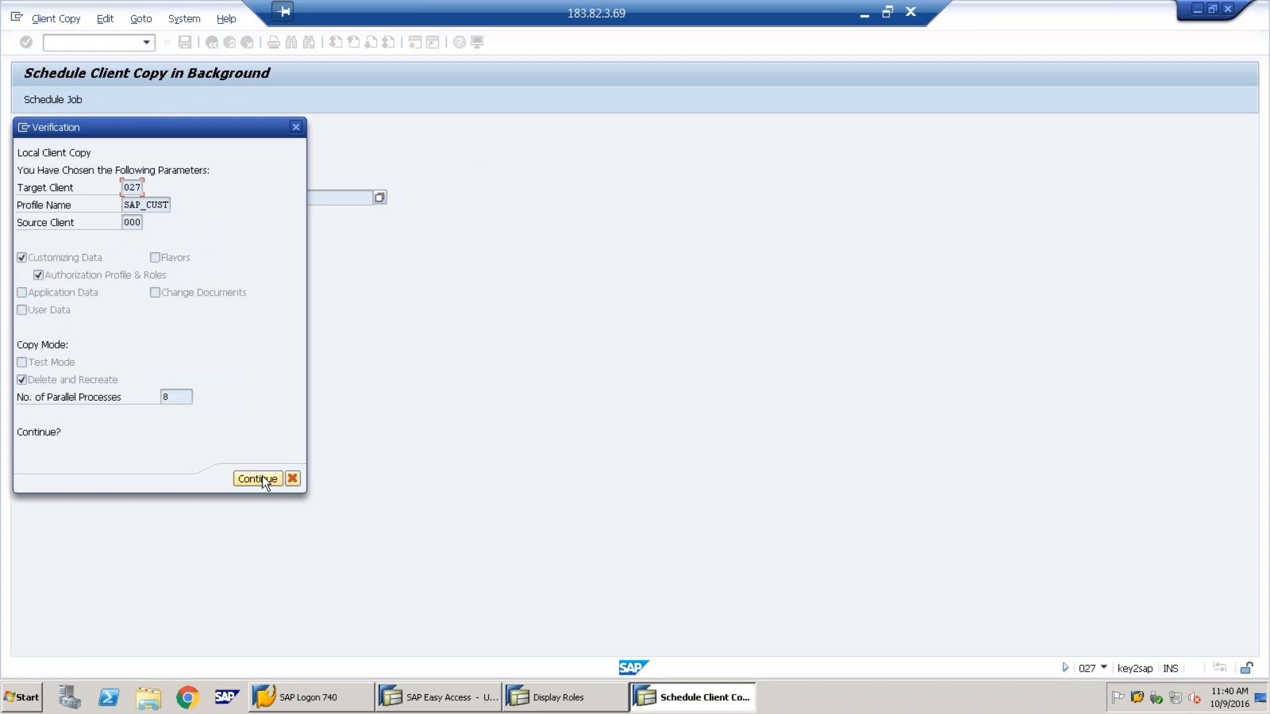
pyautogui.click(266, 479)
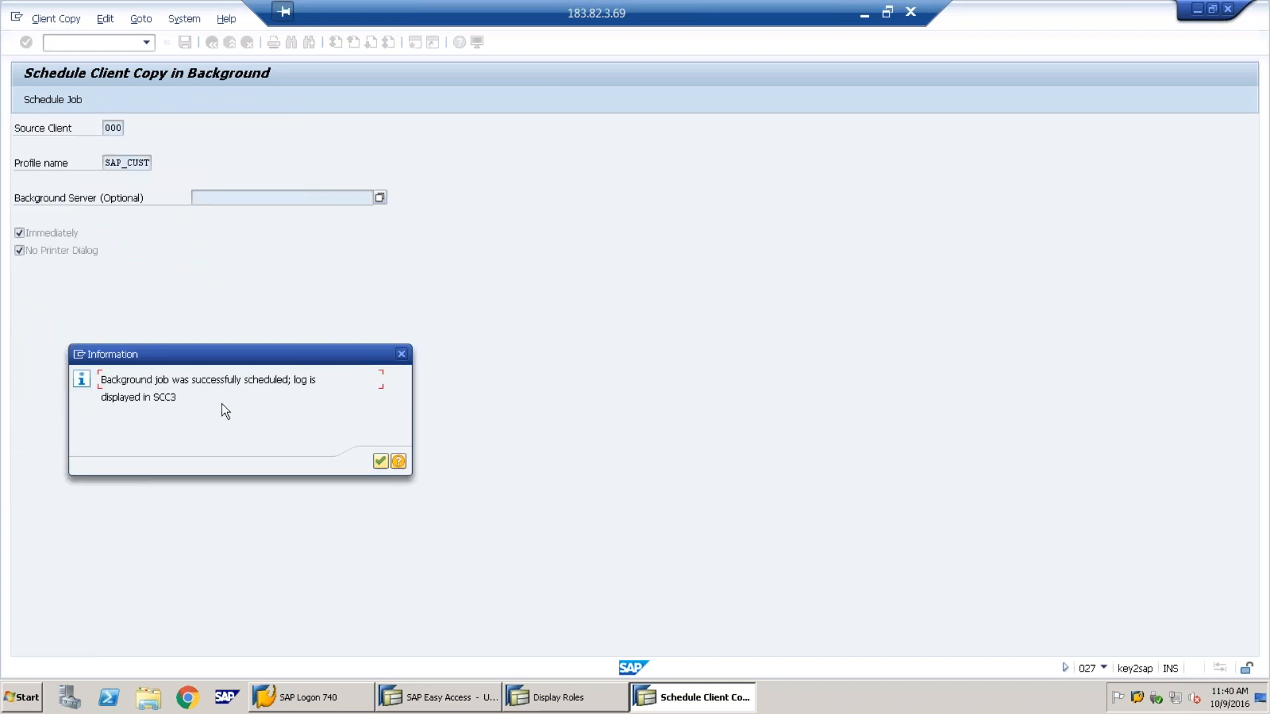
pyautogui.click(378, 461)
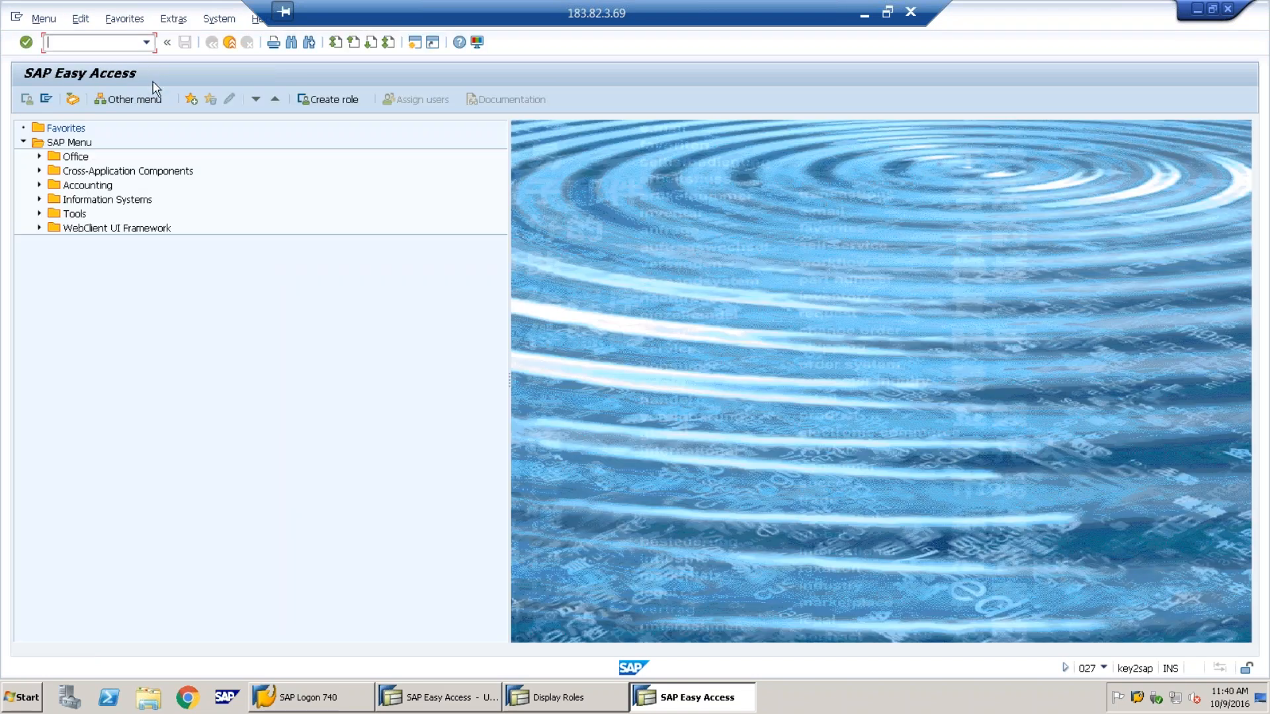
# Open the 000→027 copy log in SCC3 and refresh until 681 of 15005 tables are processed
pyautogui.write('scc3')
pyautogui.press('Return')
pyautogui.doubleClick(205, 184)
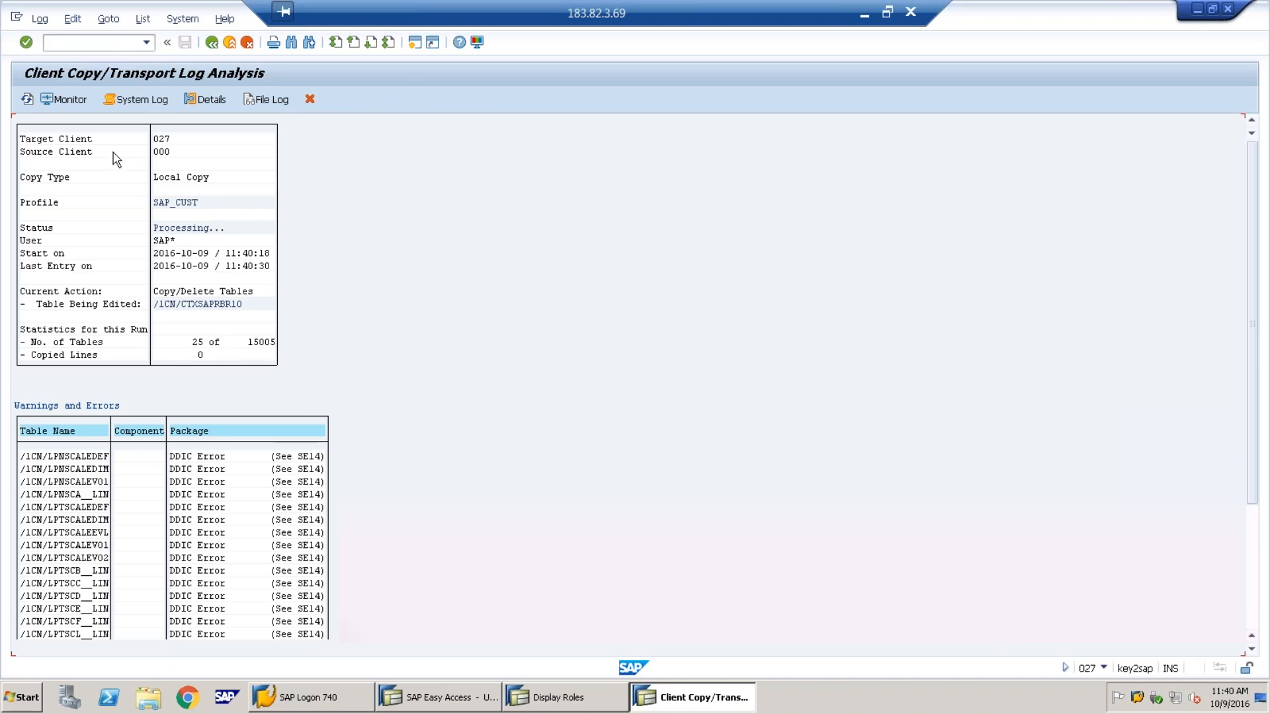
pyautogui.click(27, 100)
pyautogui.click(1104, 669)
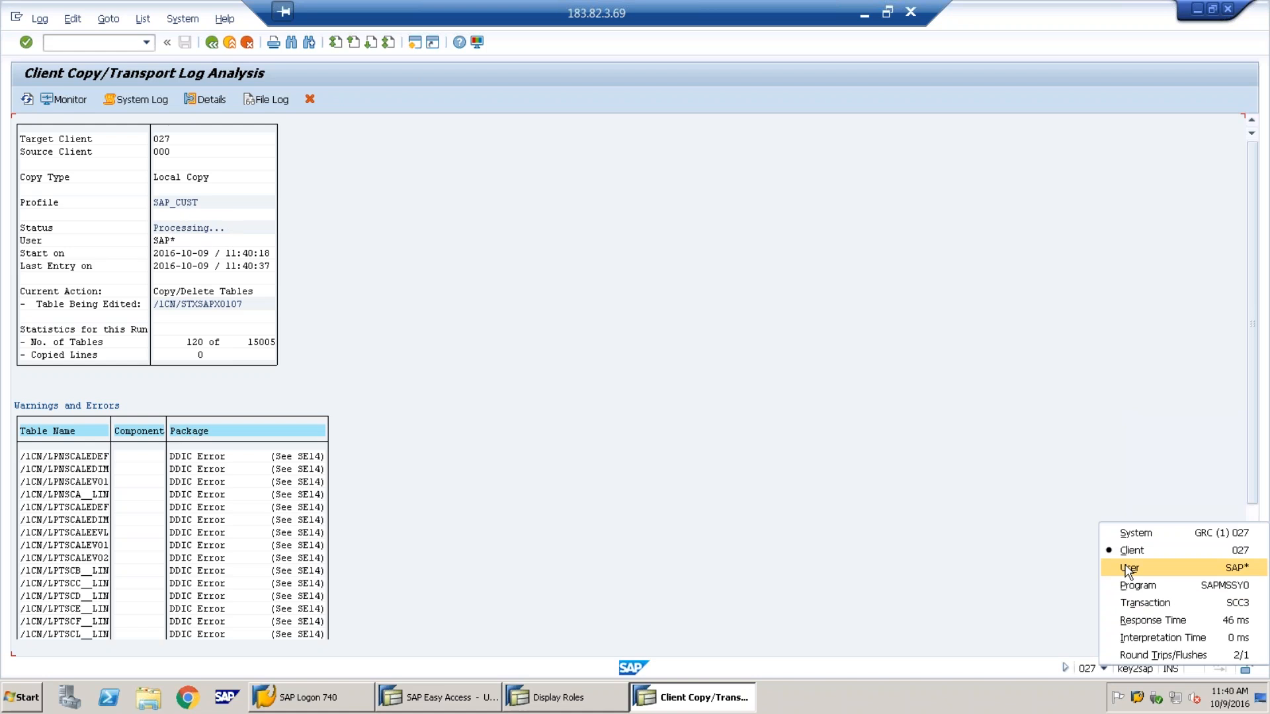
pyautogui.click(466, 223)
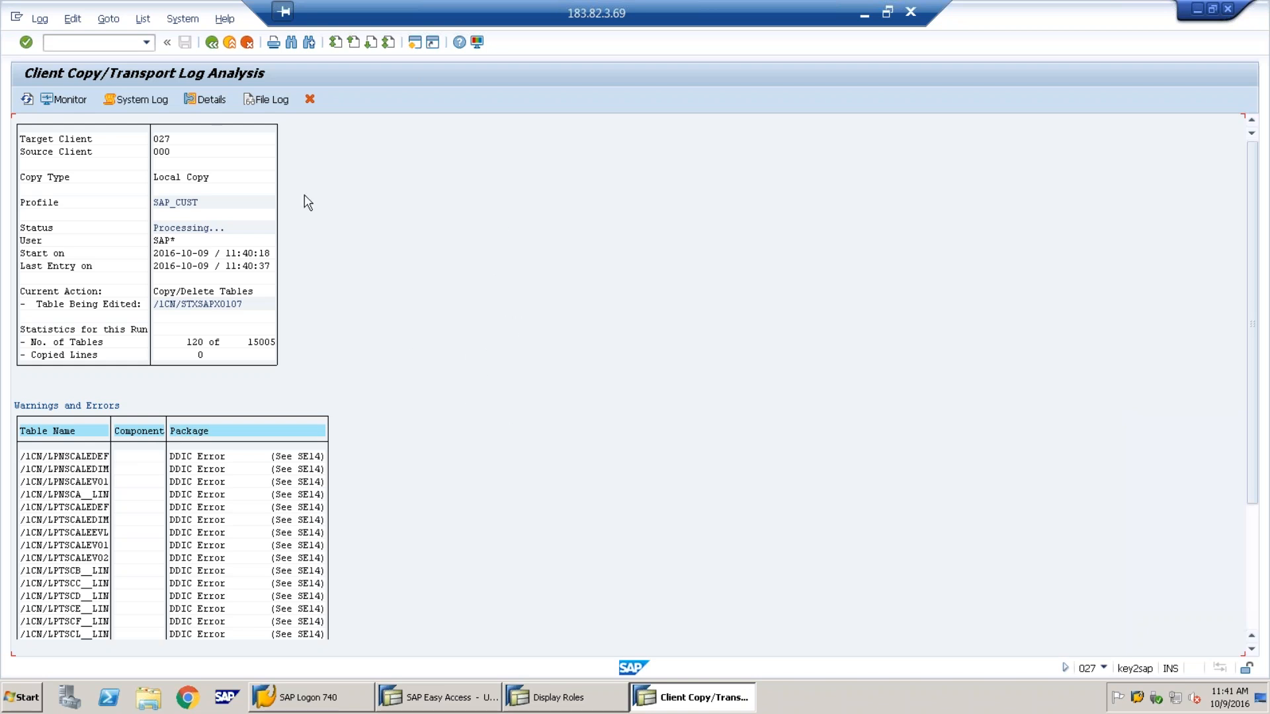
pyautogui.click(27, 100)
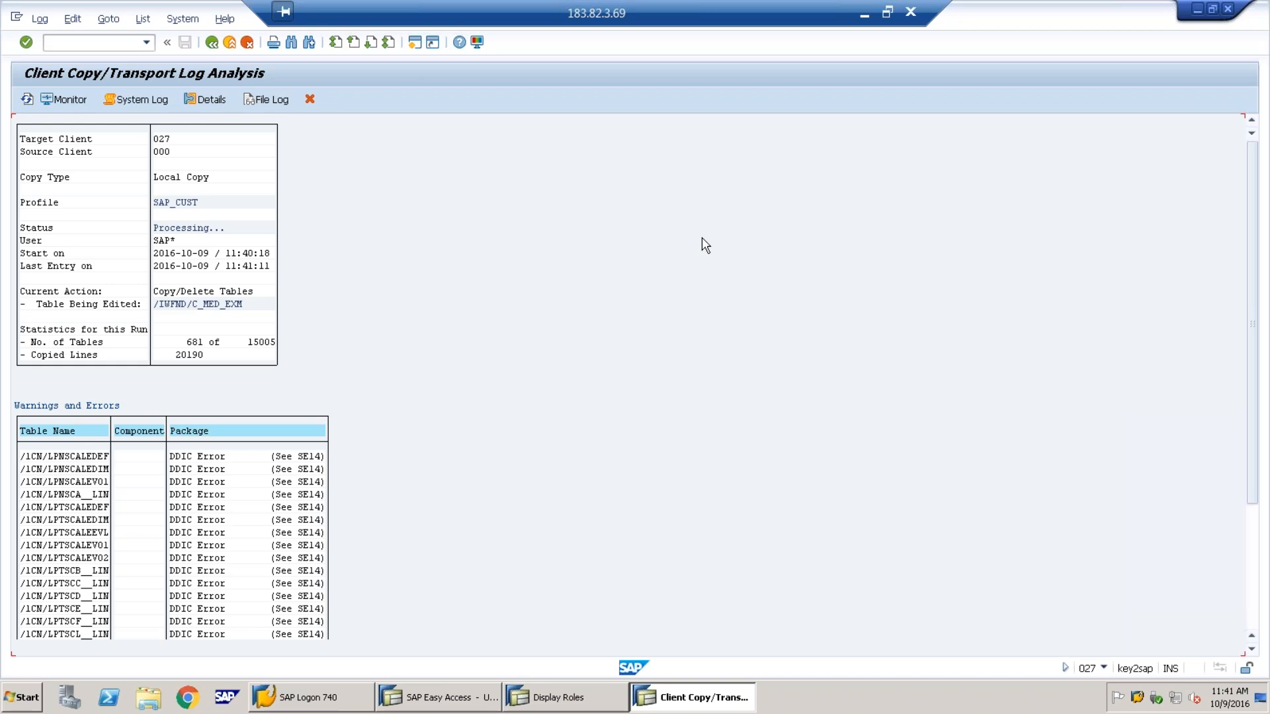
# In the client 140 session, run SCCL and pick SAP_CUST from the profile list
pyautogui.click(542, 705)
pyautogui.click(454, 702)
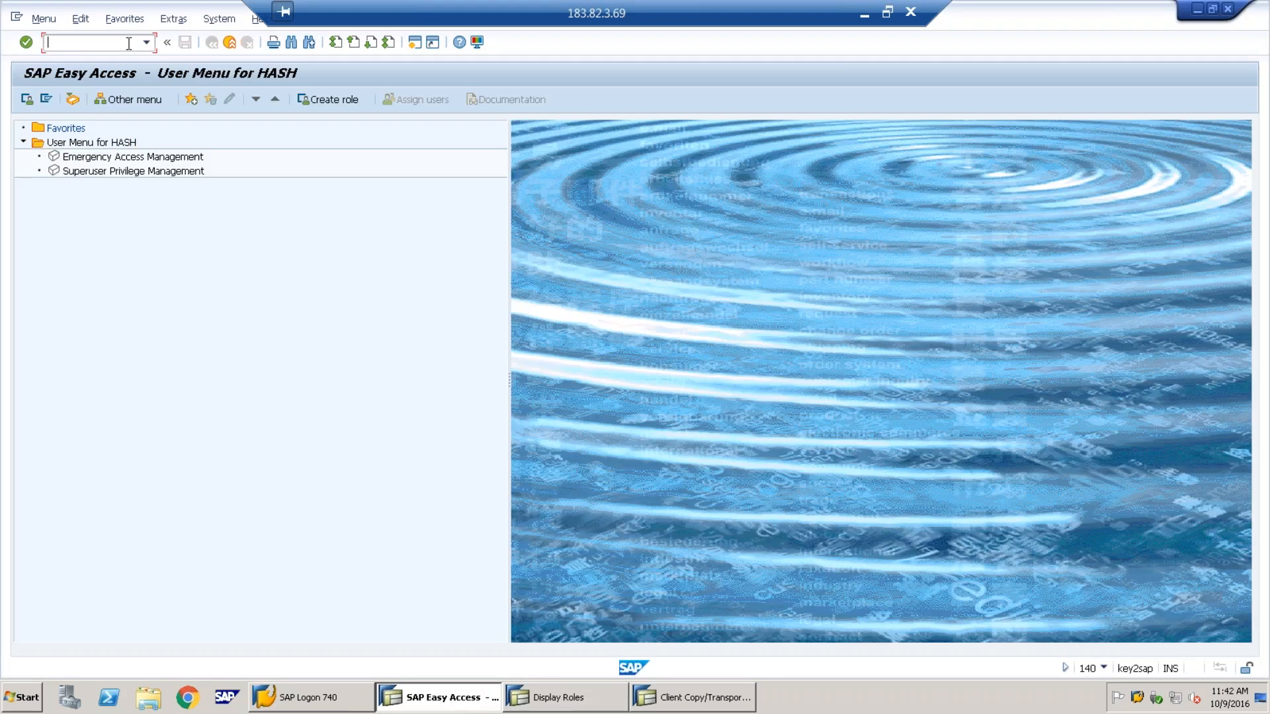
pyautogui.write('sccl')
pyautogui.press('Return')
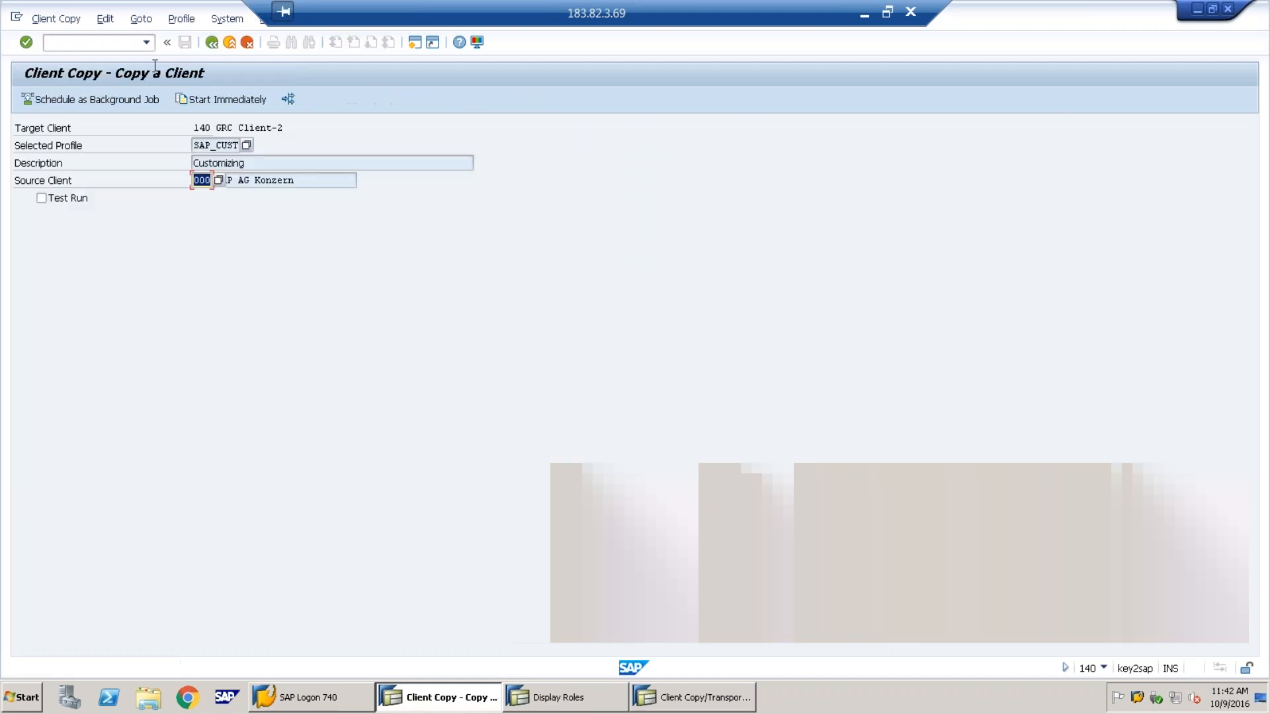
pyautogui.click(246, 144)
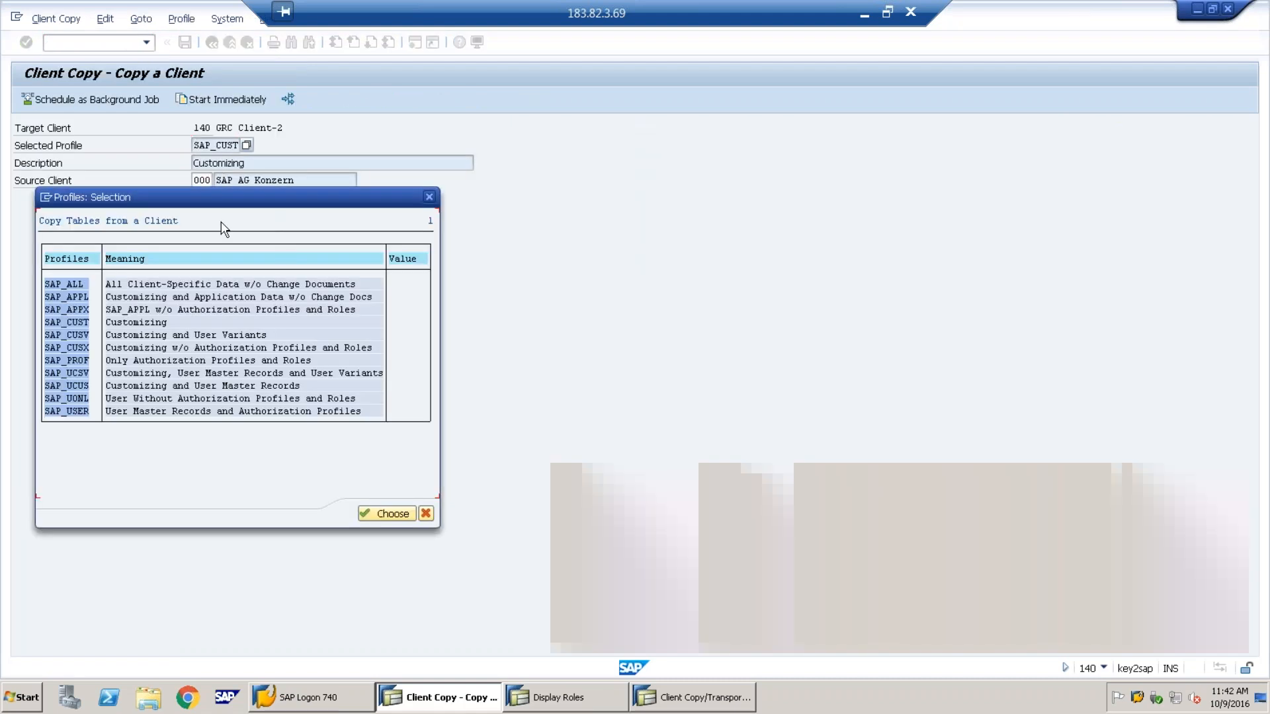
pyautogui.moveTo(213, 203); pyautogui.dragTo(564, 97)
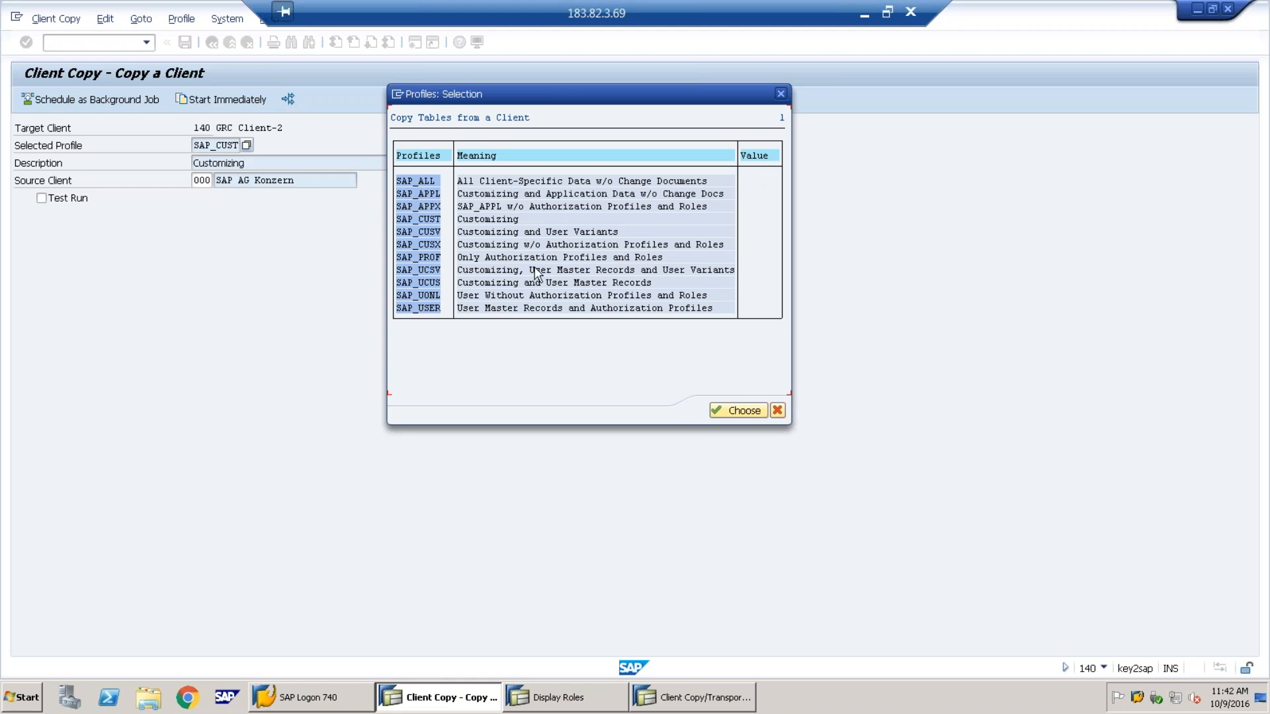
pyautogui.click(436, 220)
# Load gmail.com in a new Chrome tab, then launch Google Drive from the apps grid
pyautogui.click(864, 18)
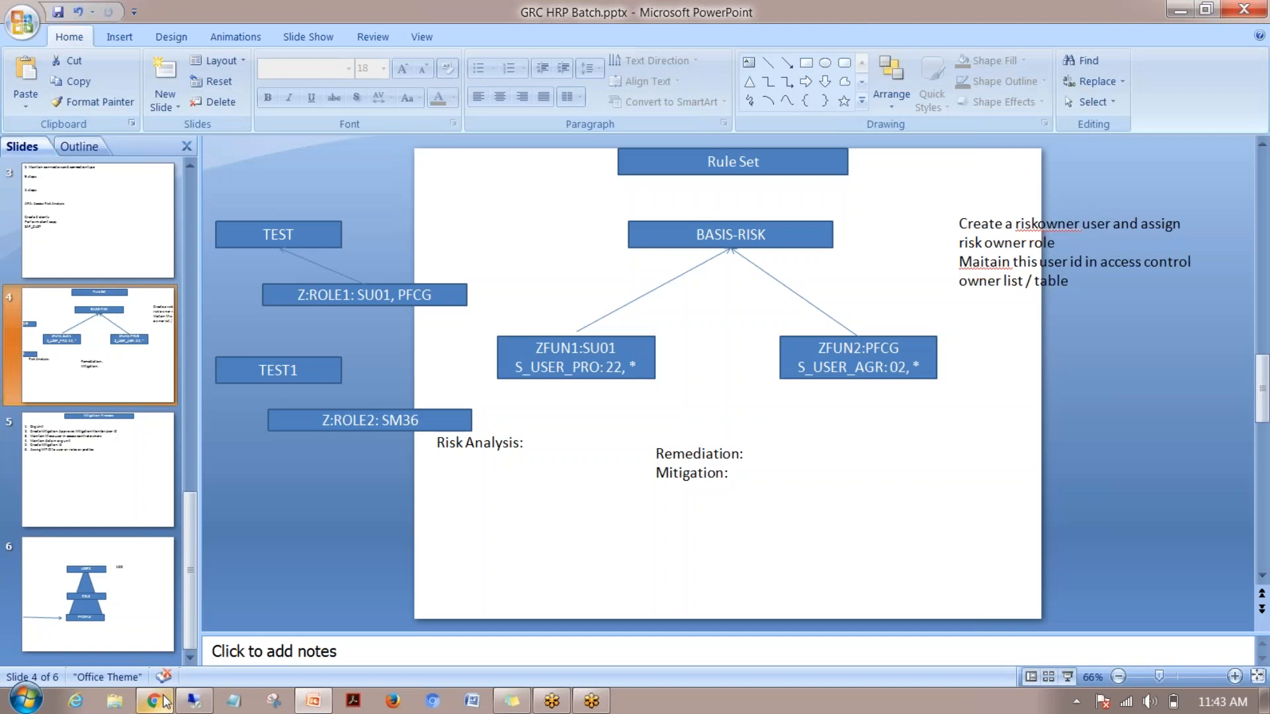
pyautogui.click(155, 701)
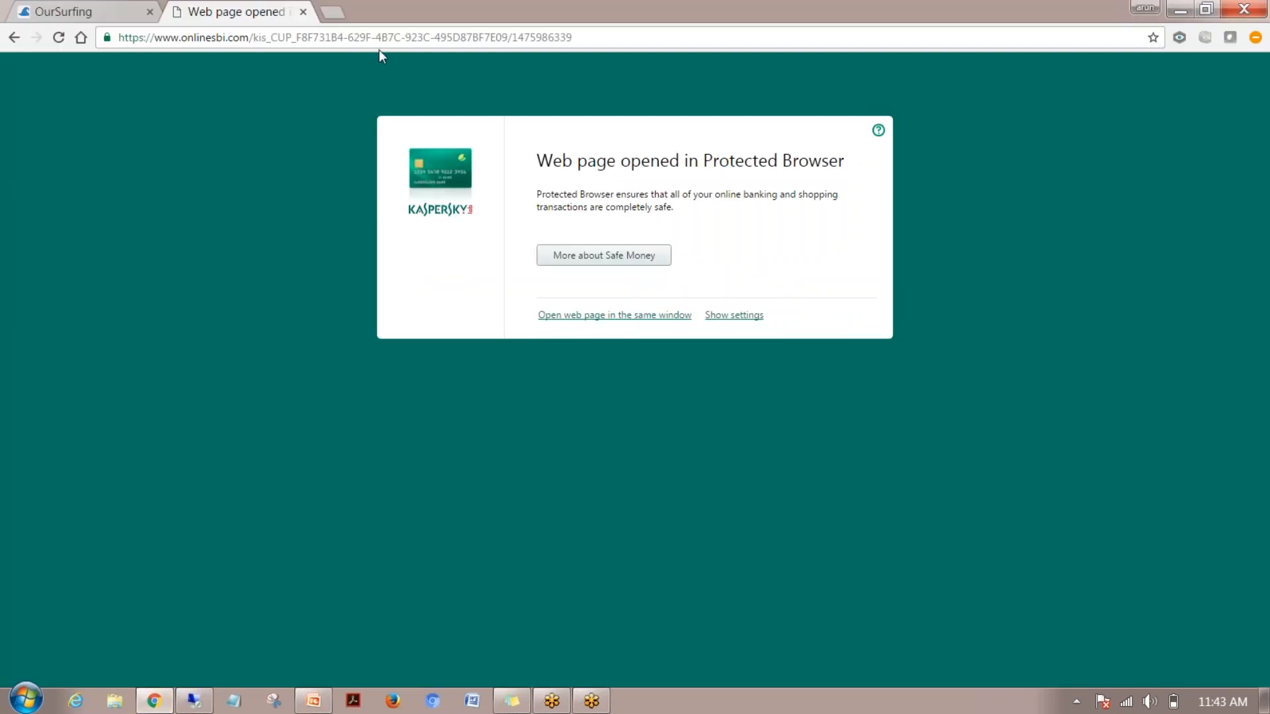
pyautogui.click(339, 15)
pyautogui.write('gmail.com')
pyautogui.press('Return')
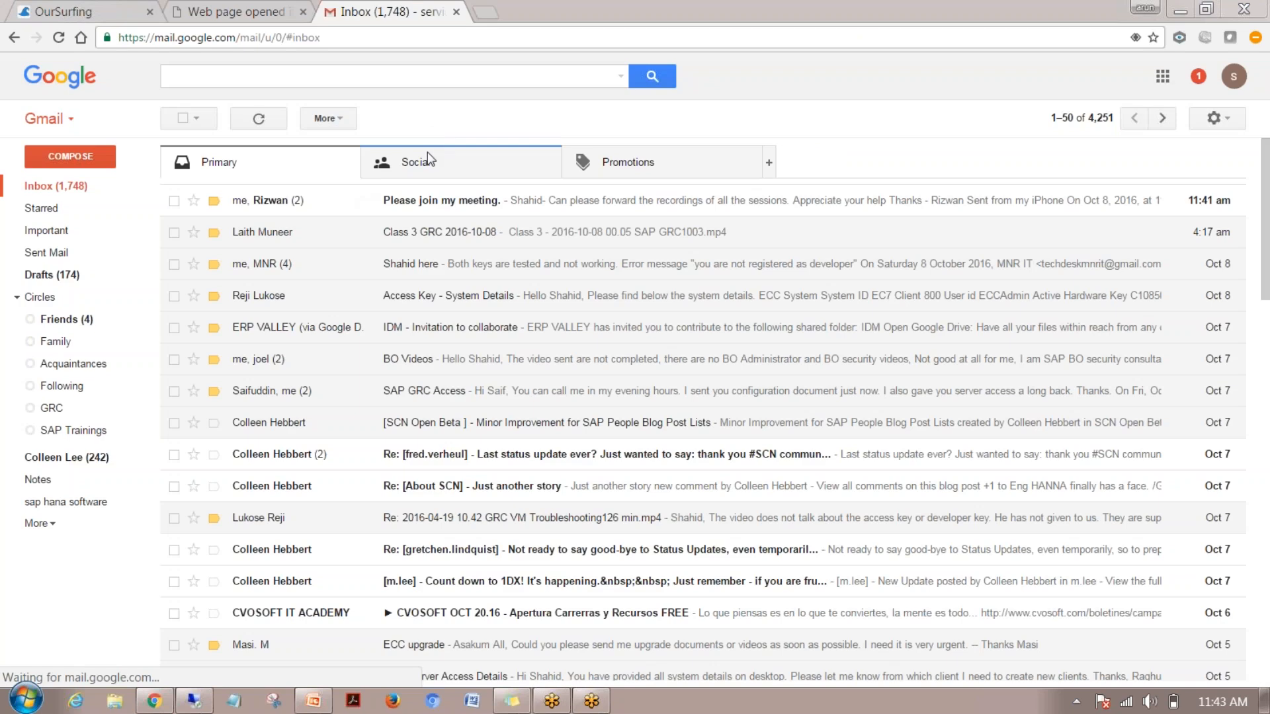
pyautogui.click(1164, 77)
pyautogui.click(1112, 321)
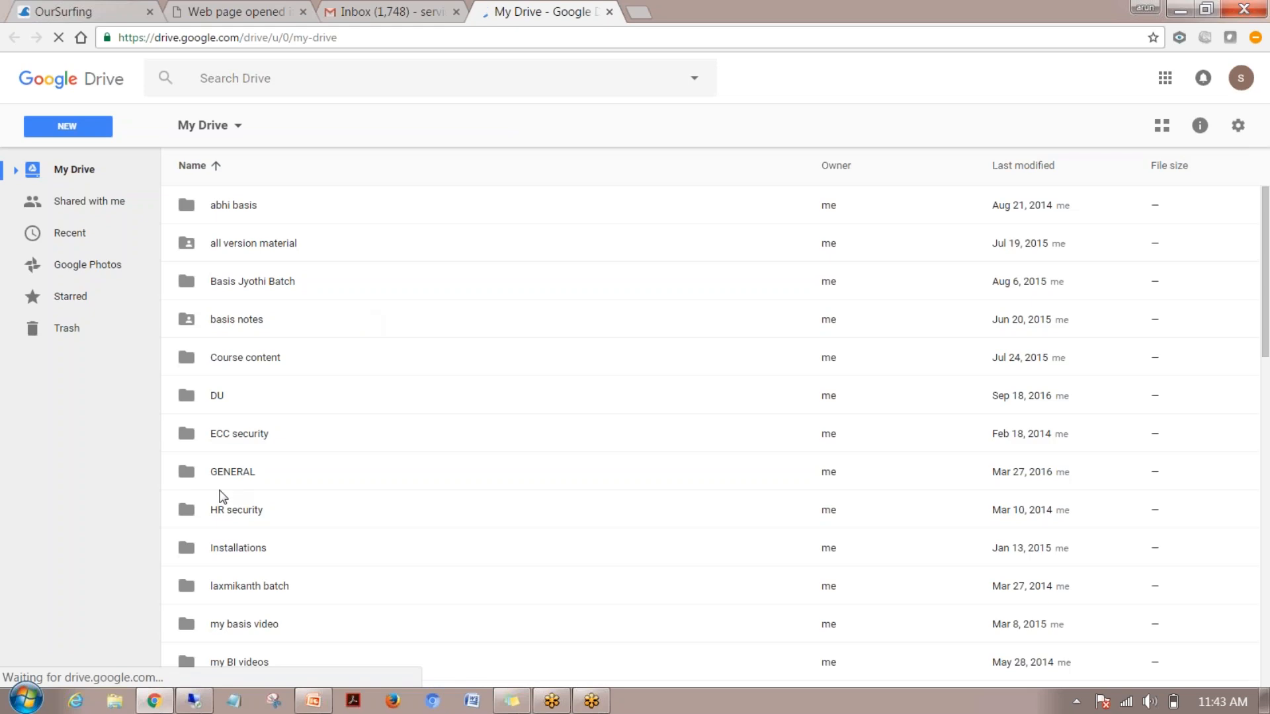
# Open the ECC security folder in My Drive
pyautogui.click(233, 515)
pyautogui.scroll(-1, 236, 414)
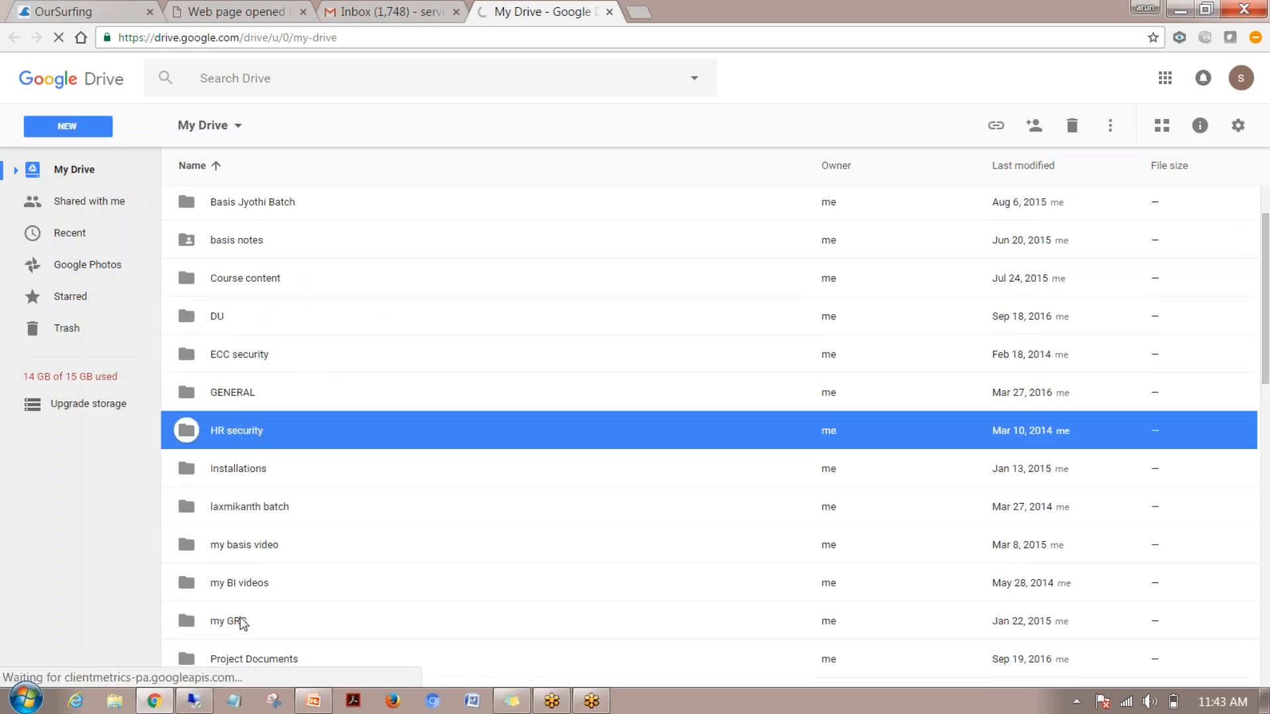
pyautogui.click(232, 355)
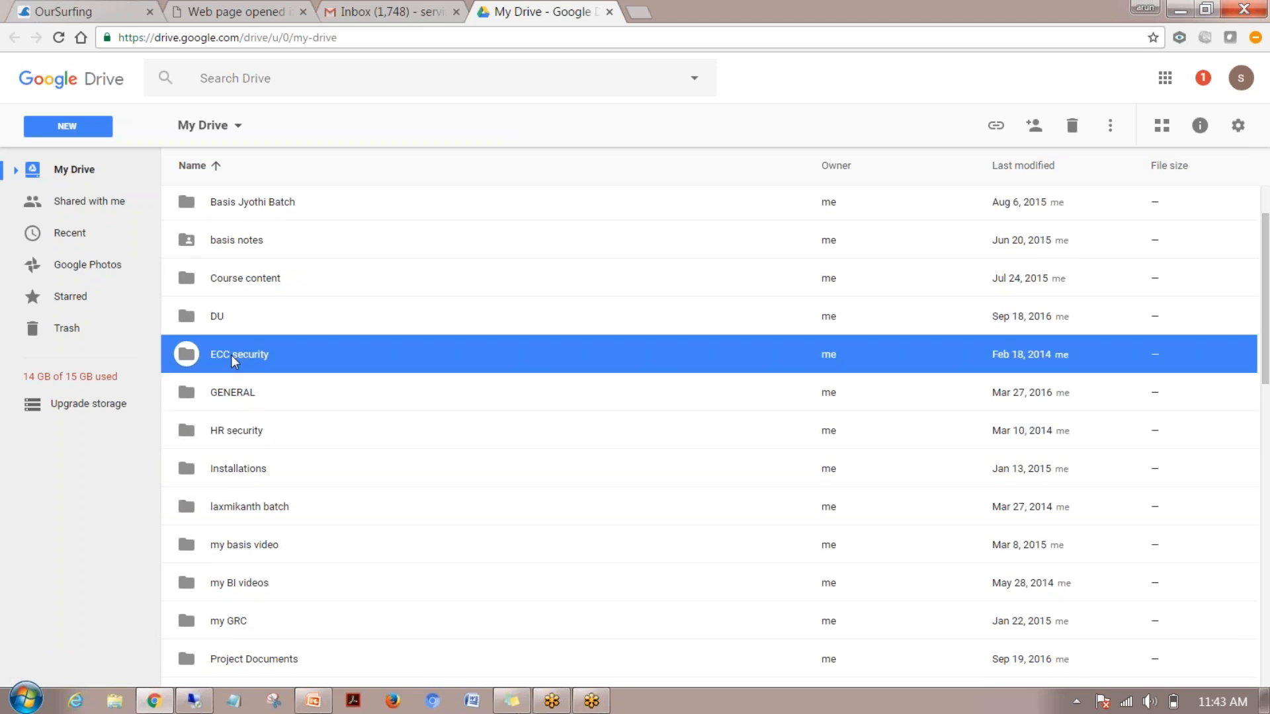
pyautogui.doubleClick(232, 354)
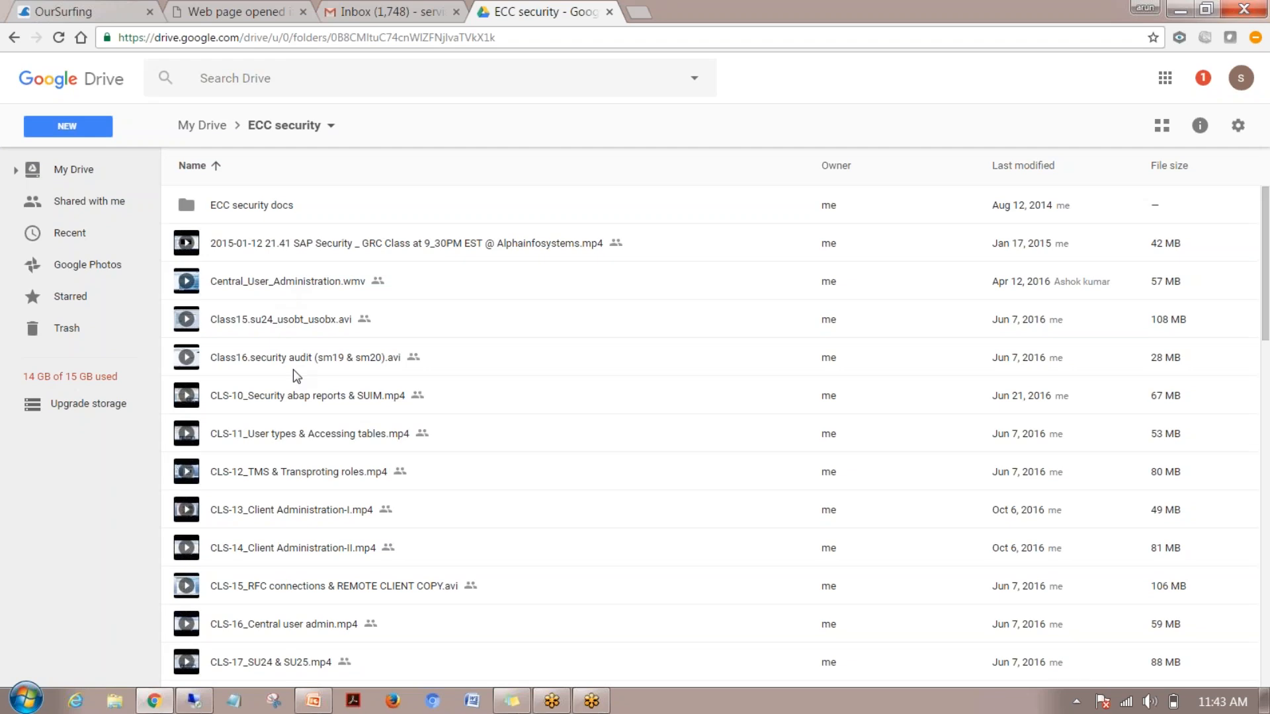
# Select the CLS-13 and CLS-14 Client Administration videos and open their context menu
pyautogui.click(292, 511)
pyautogui.keyDown('shift'); pyautogui.click(284, 548); pyautogui.keyUp('shift')
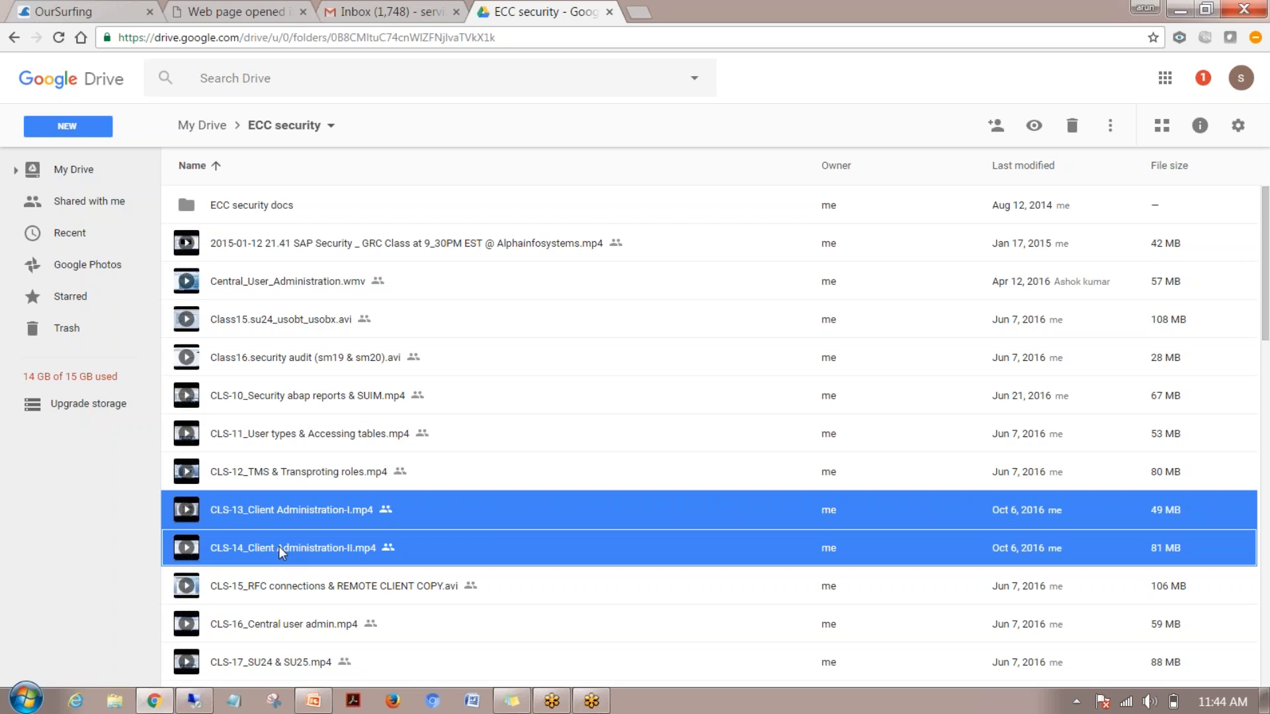
pyautogui.click(198, 701)
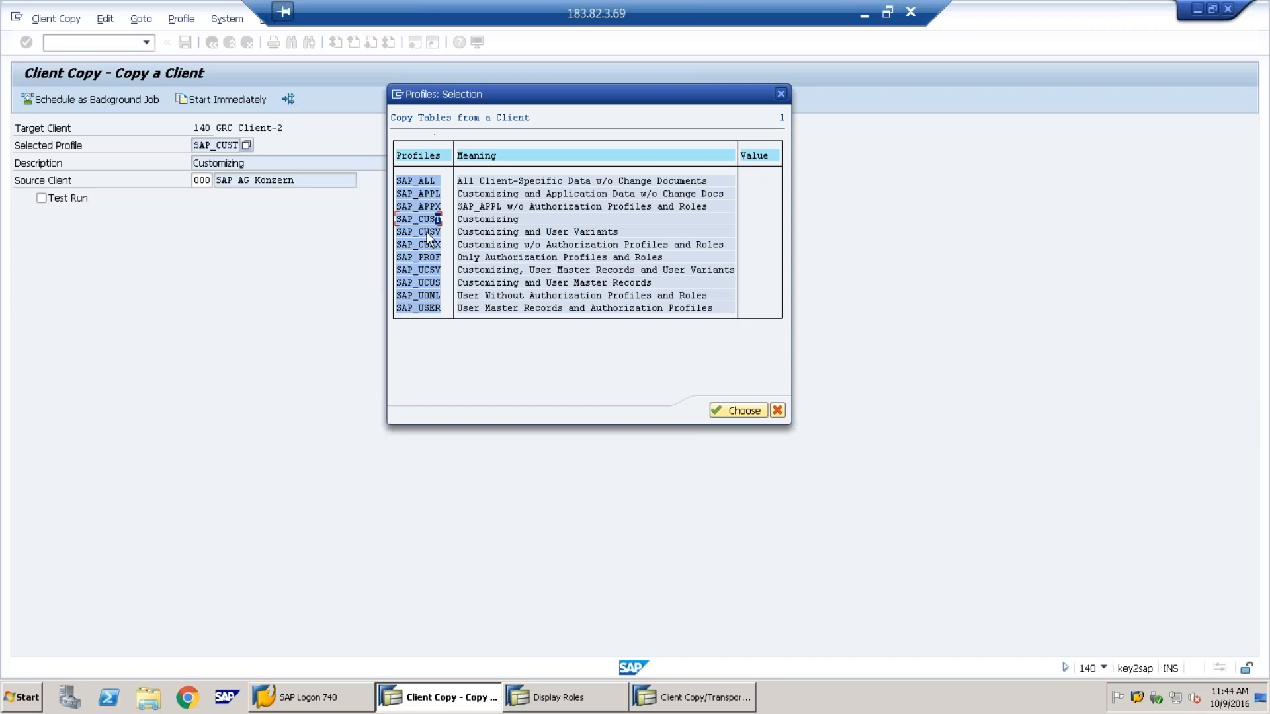
pyautogui.click(863, 15)
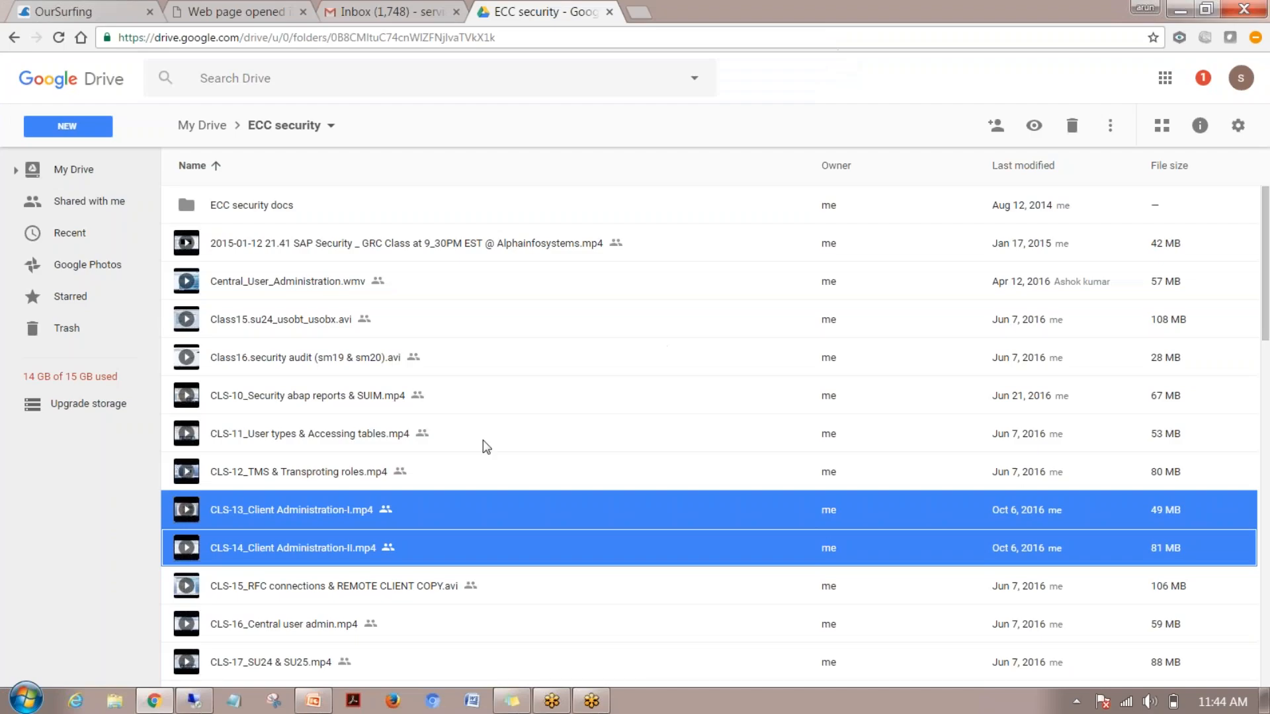
pyautogui.rightClick(278, 506)
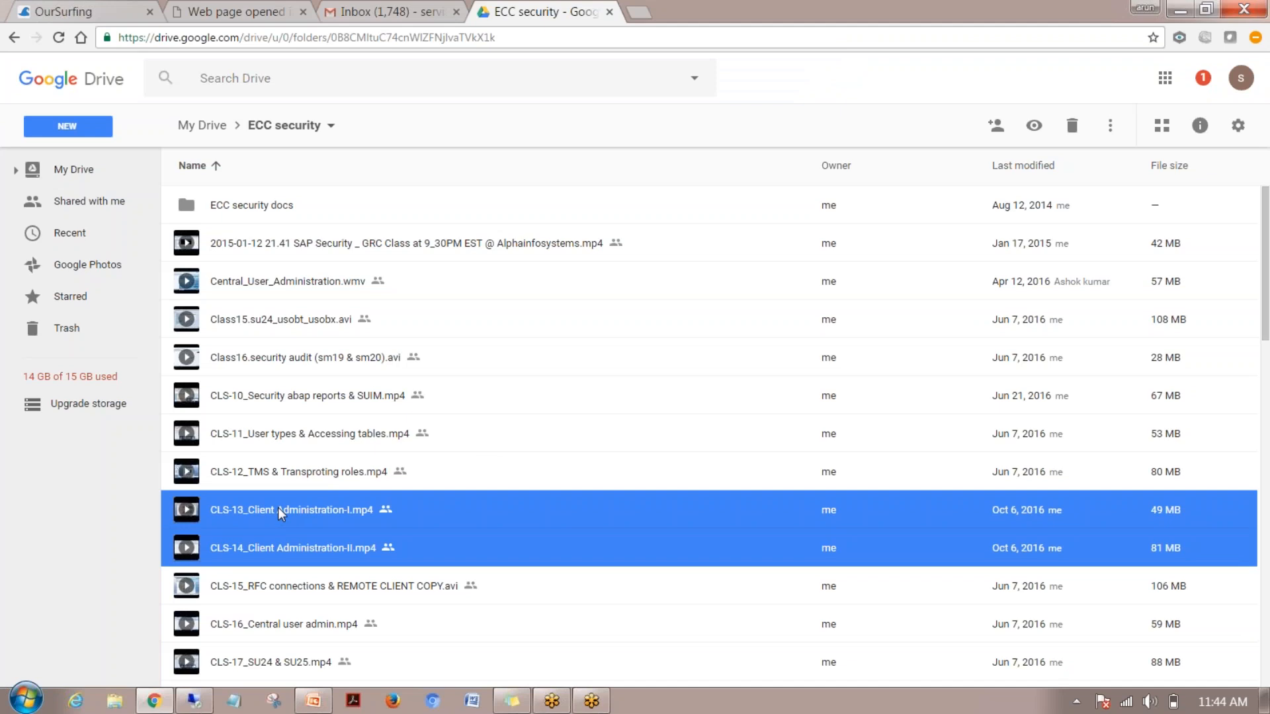
# Share the two videos, adding three contacts from autocomplete as recipients
pyautogui.click(396, 273)
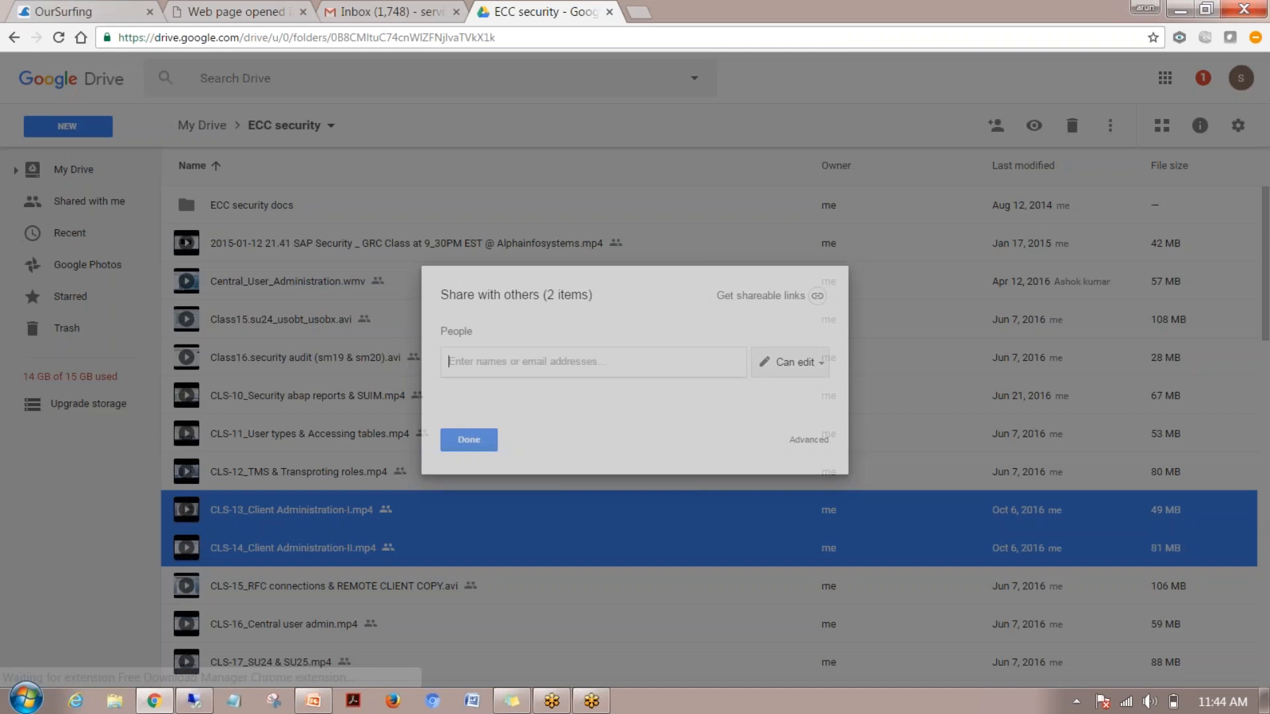
pyautogui.write('lav')
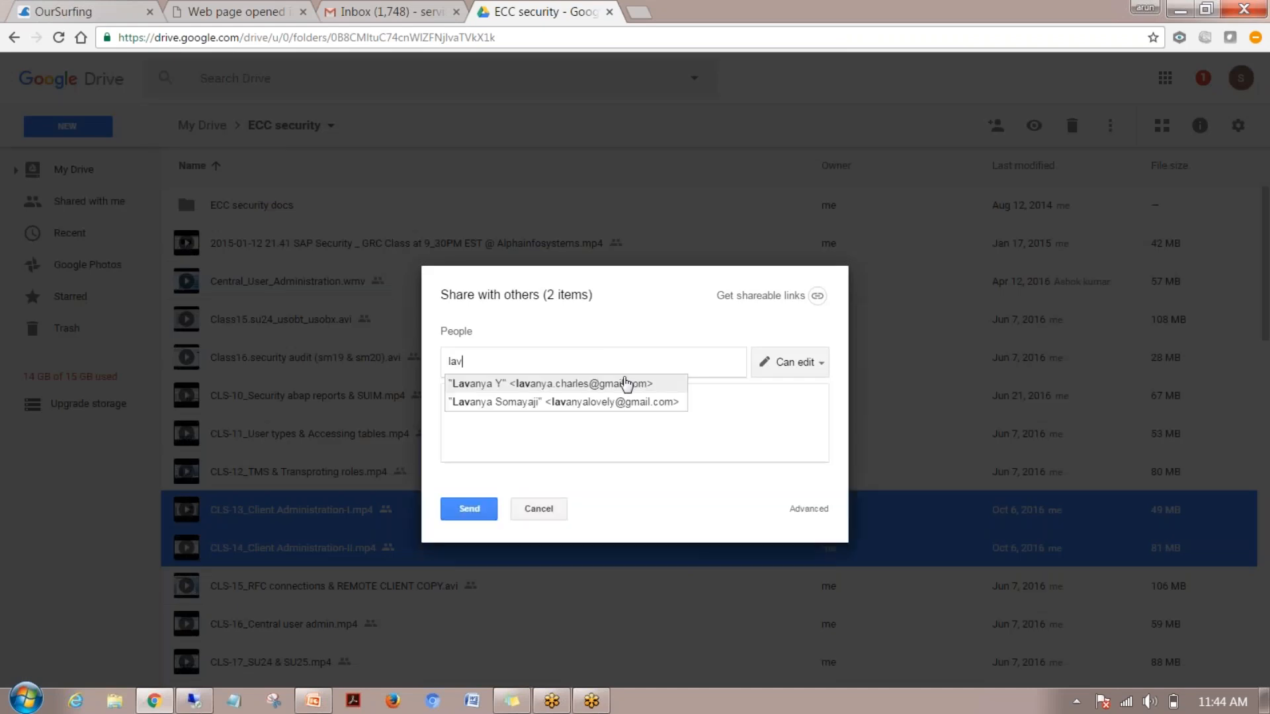
pyautogui.click(624, 380)
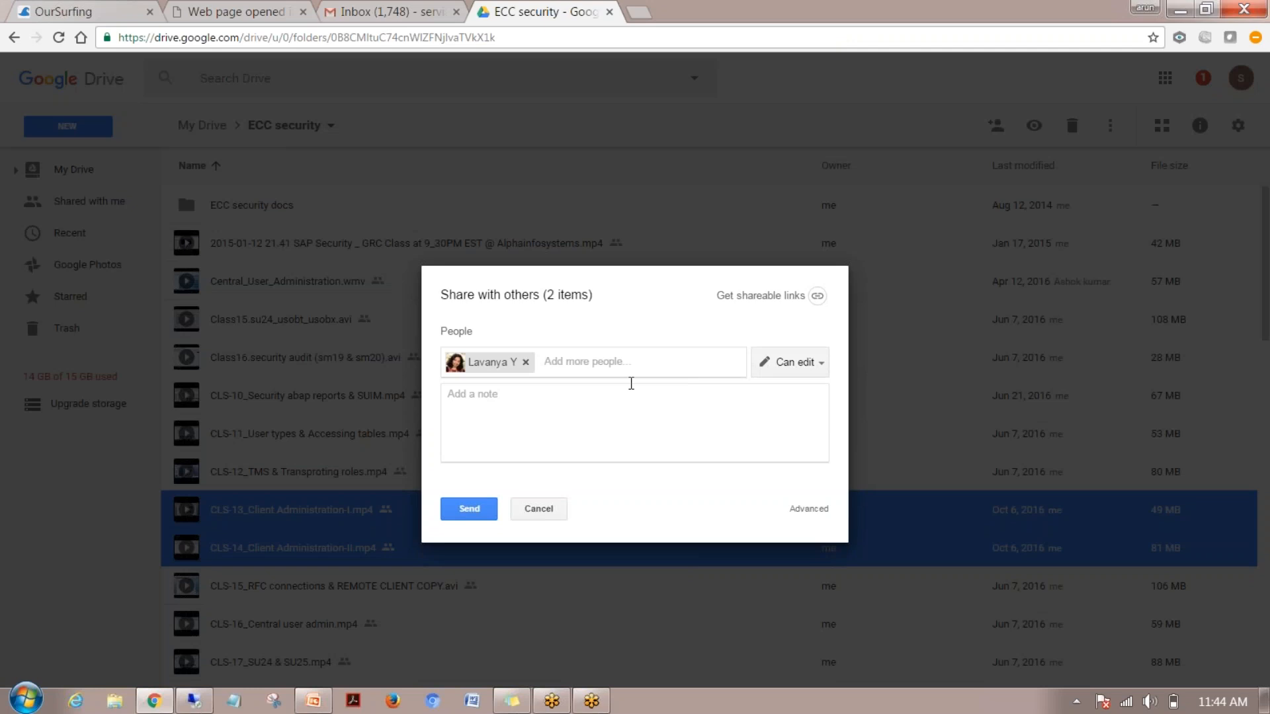
pyautogui.write('mun')
pyautogui.press('Return')
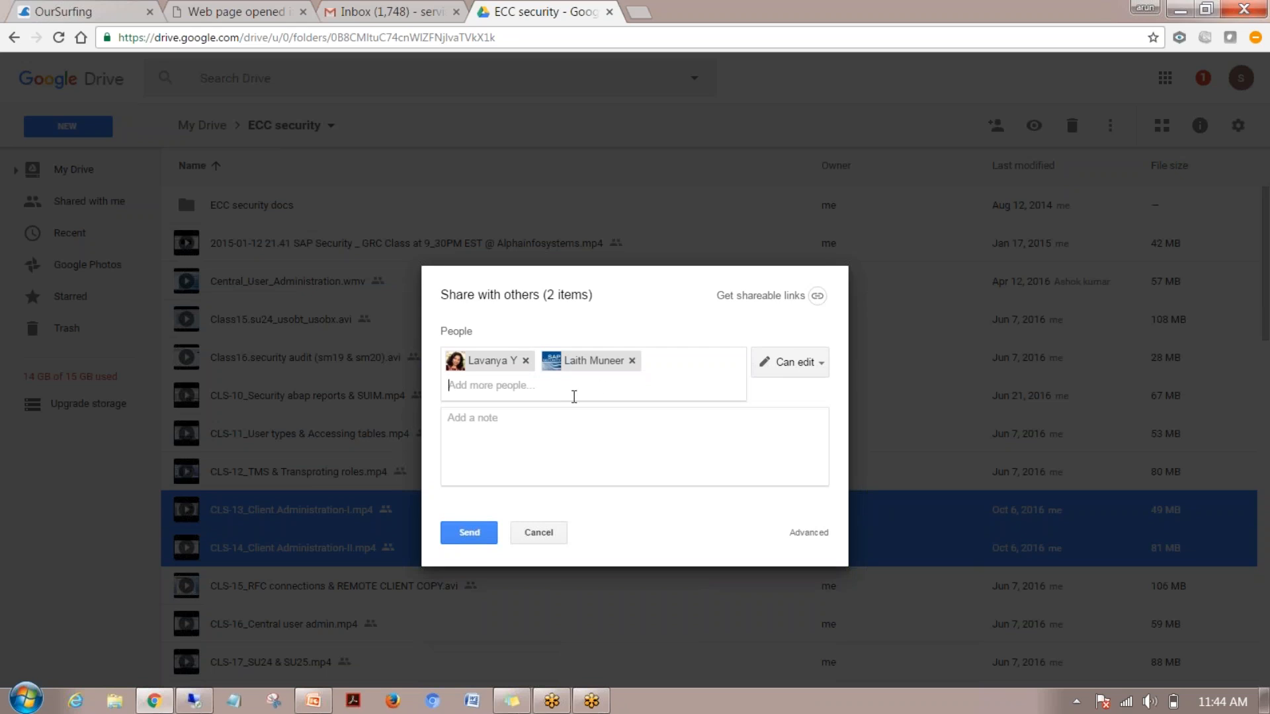
pyautogui.write('ragh')
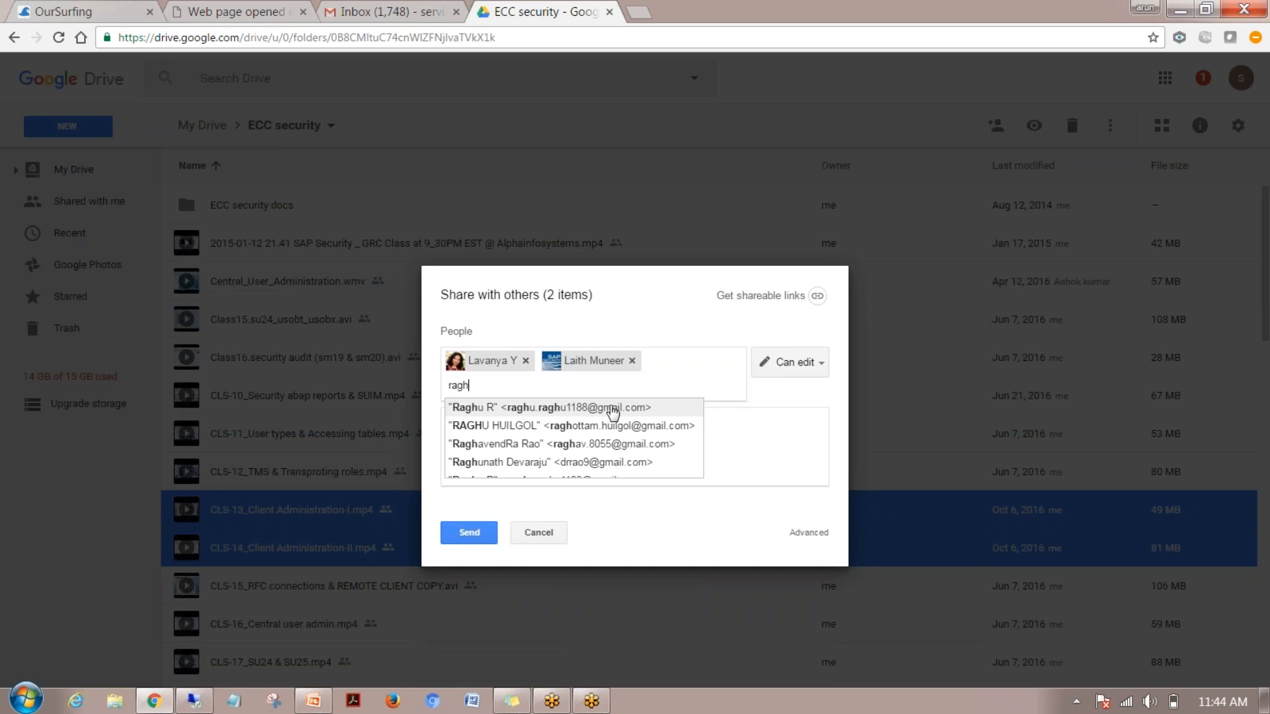
pyautogui.click(612, 408)
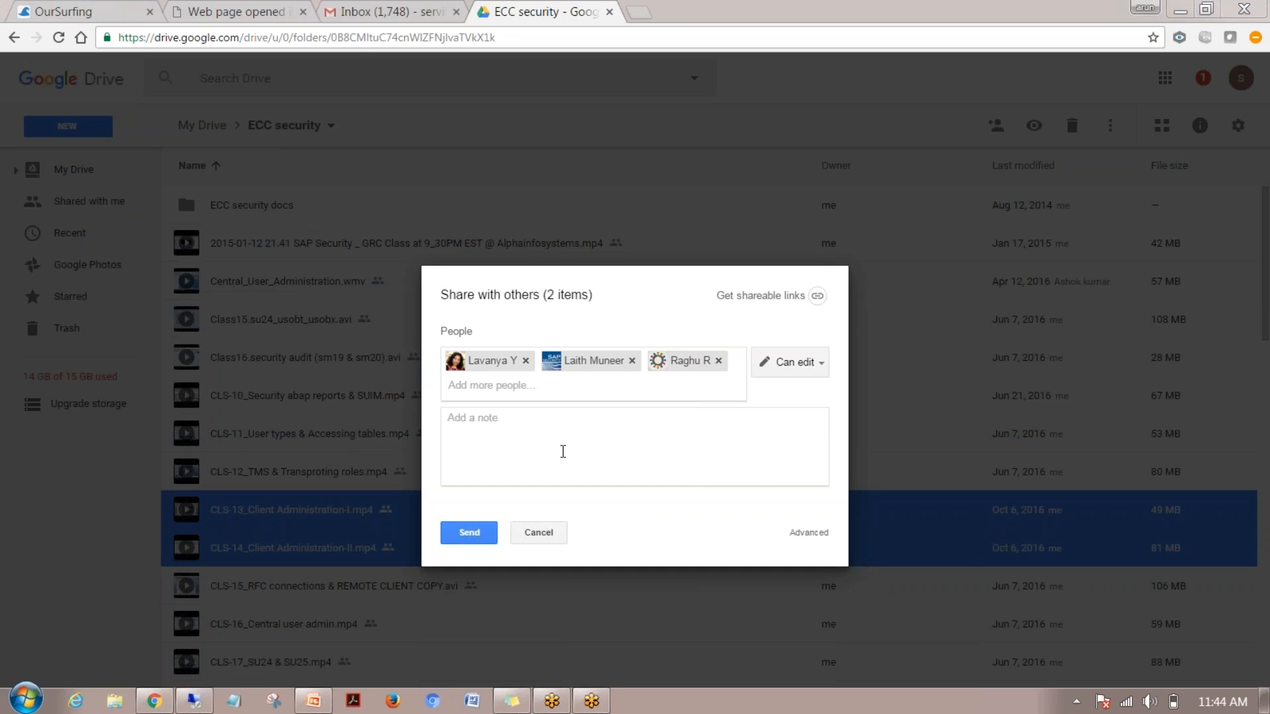
# Add the note 'Client Administration' and send the share invitation
pyautogui.click(561, 452)
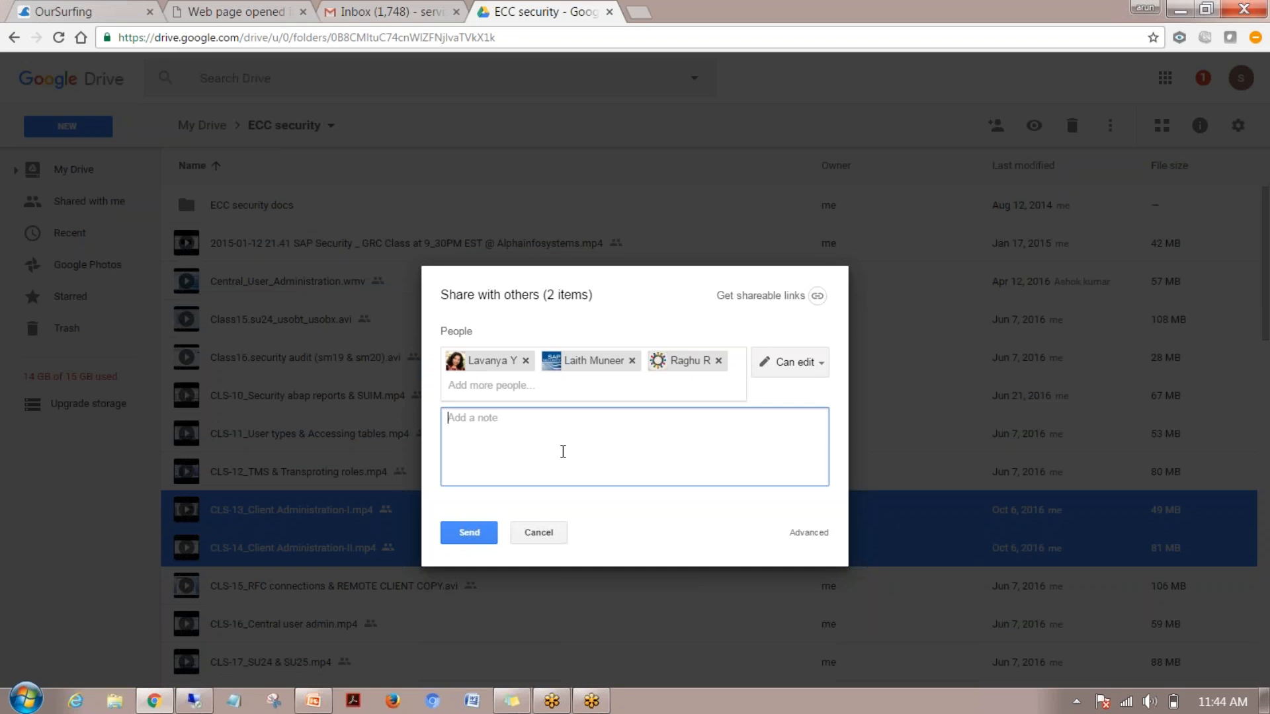
pyautogui.write('Client Administration')
pyautogui.click(470, 535)
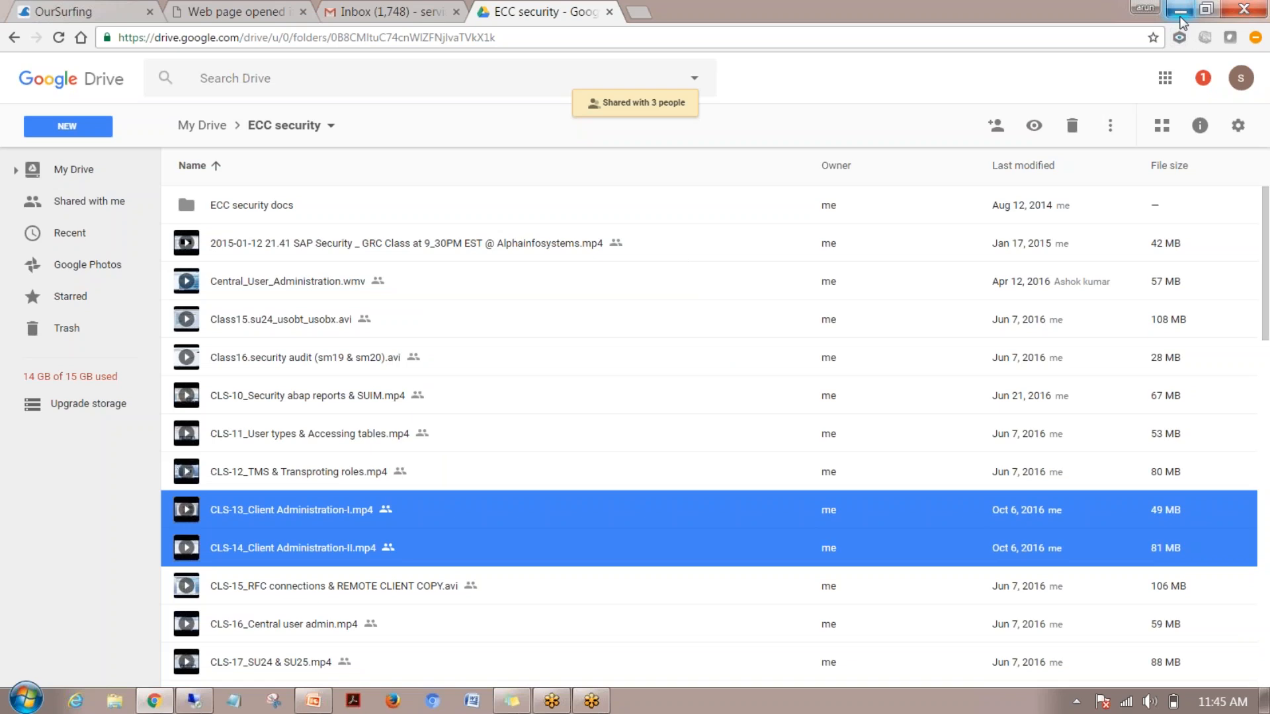
pyautogui.click(1181, 17)
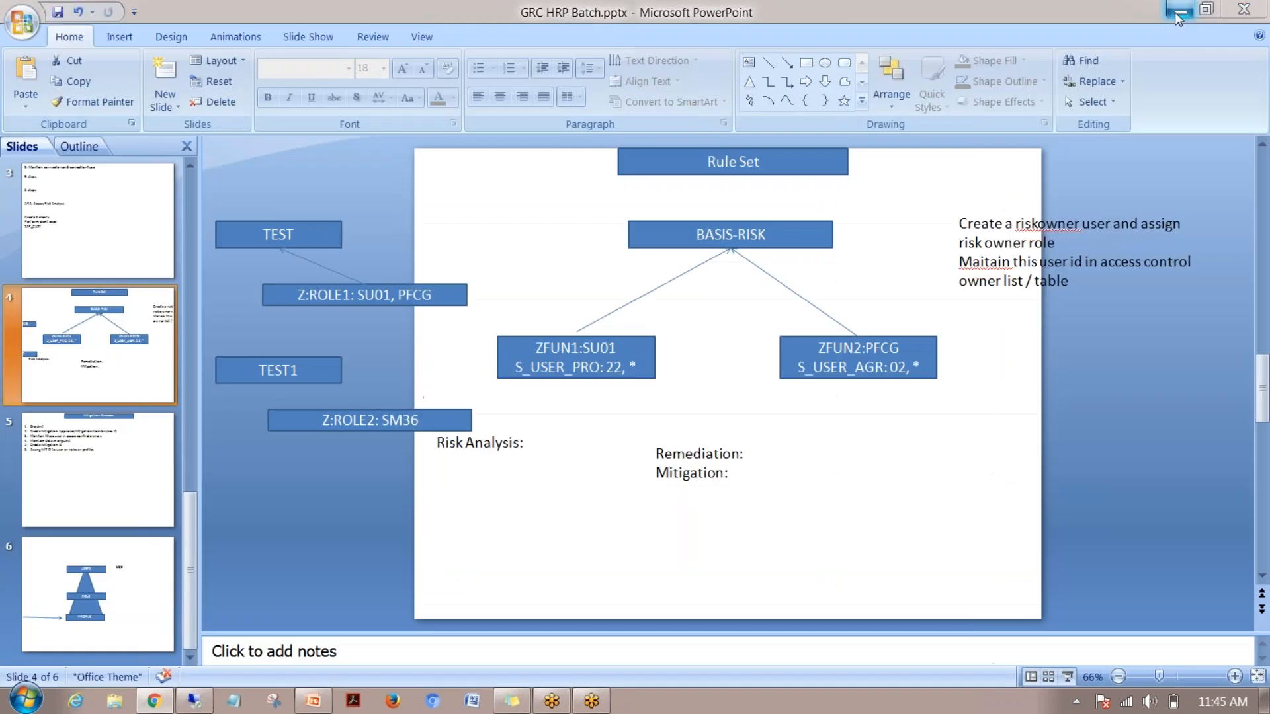